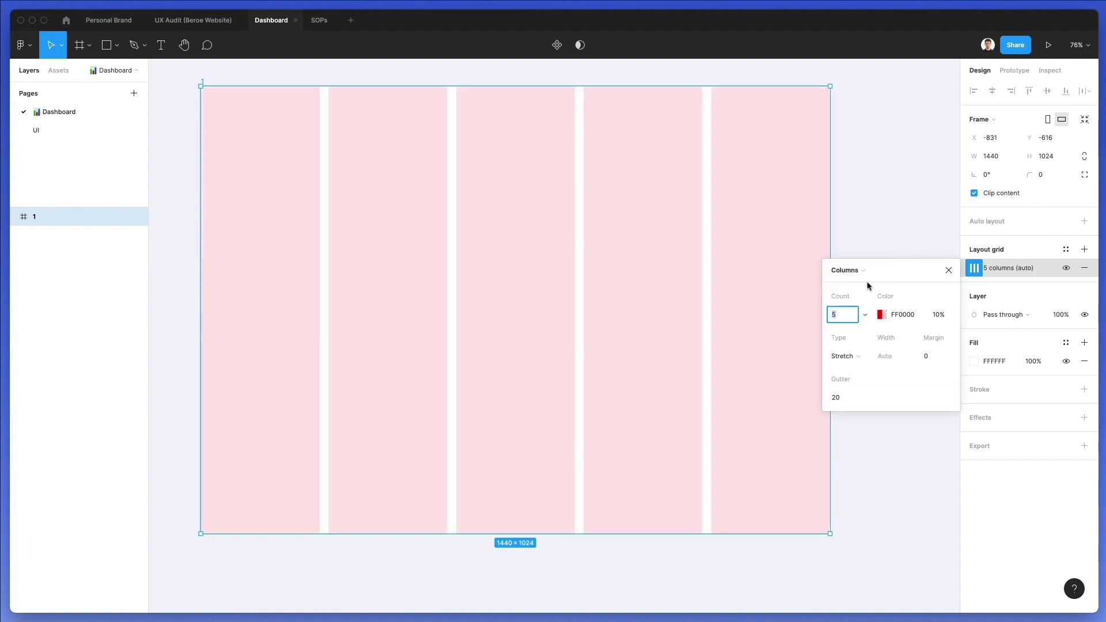
# Step: Set the frame's column grid to 12 columns with a margin of 30
pyautogui.write('12')
pyautogui.press('Return')
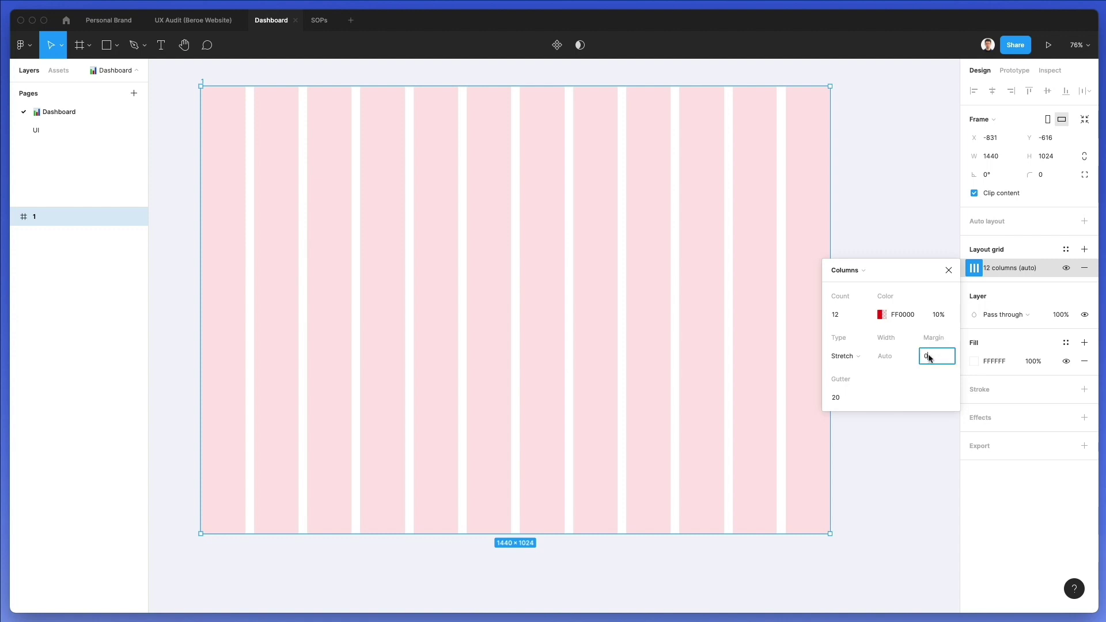
pyautogui.write('20')
pyautogui.press('Return')
pyautogui.hotkey('shift', 'Up')
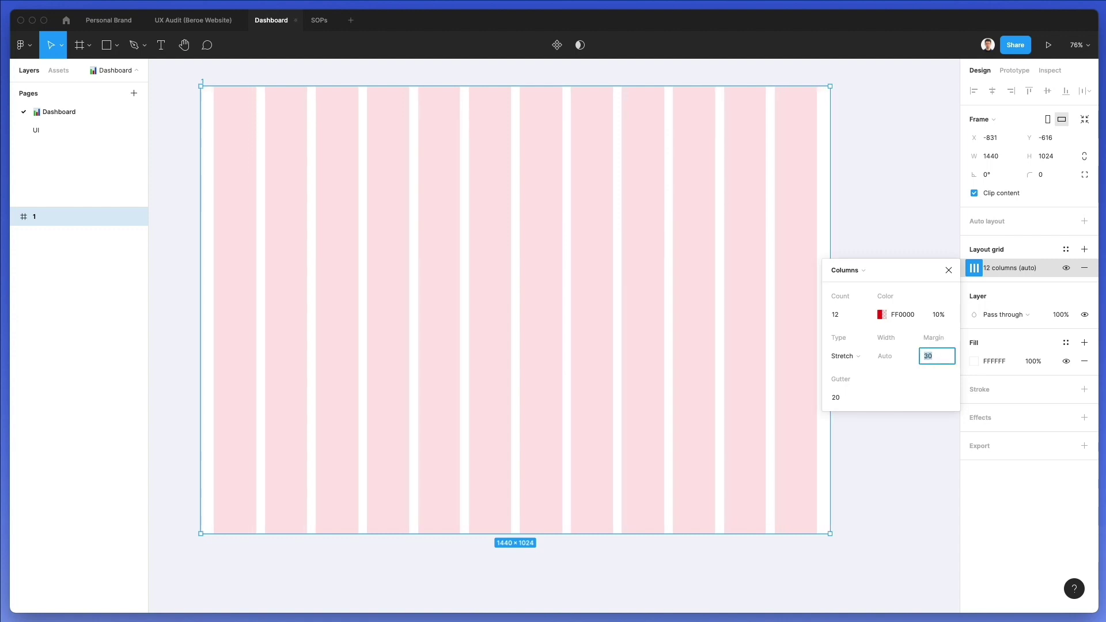
# Step: Change the column grid's colour to light grey DFDFDF and close the grid settings
pyautogui.click(882, 315)
pyautogui.moveTo(687, 326); pyautogui.dragTo(681, 348)
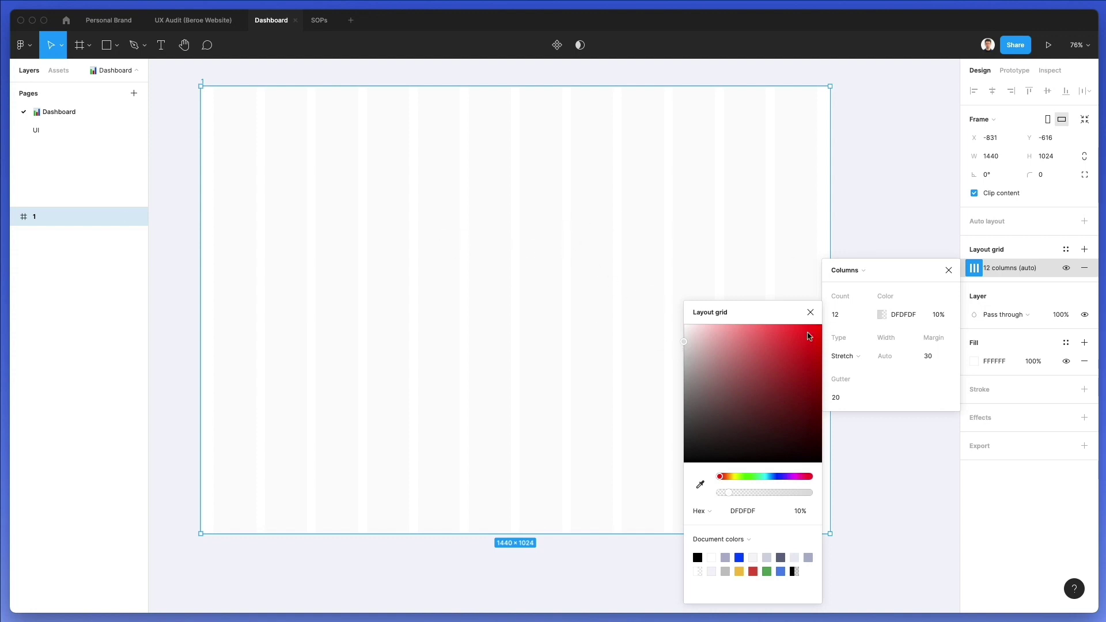
pyautogui.click(811, 312)
pyautogui.click(948, 269)
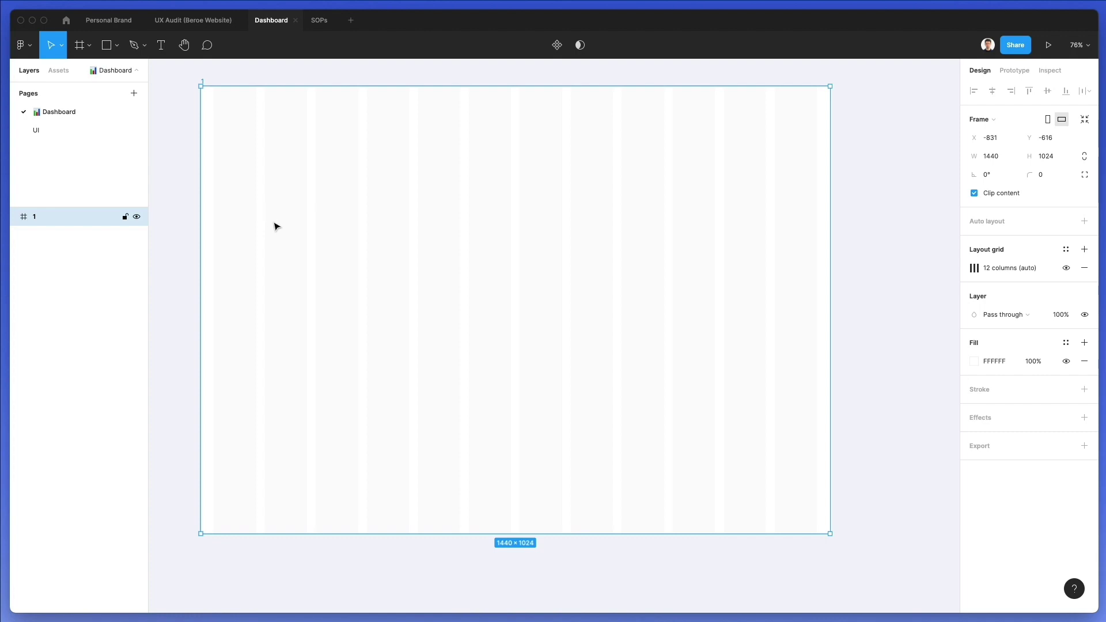
# Step: Draw a header rectangle across the full width of the frame's upper edge, about 1440 × 78
pyautogui.press('r')
pyautogui.moveTo(203, 89); pyautogui.dragTo(829, 125)
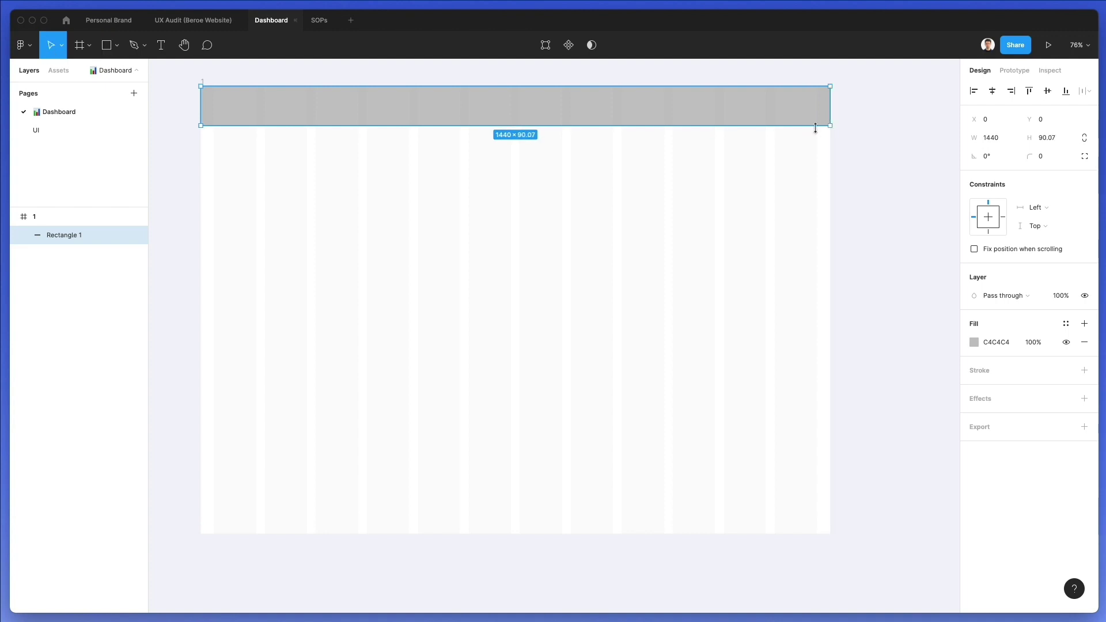
pyautogui.moveTo(754, 122); pyautogui.dragTo(754, 118)
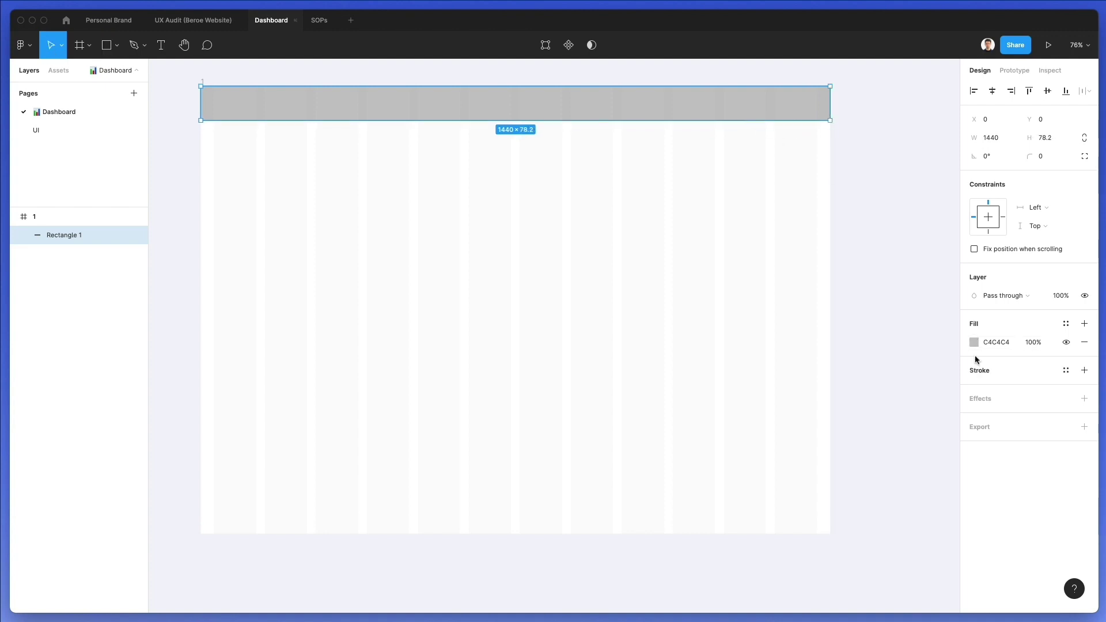
# Step: Fill the header rectangle with FFFFFF and give it a 1 px inside stroke in F1F1F1
pyautogui.click(973, 341)
pyautogui.write('FFFFFF')
pyautogui.press('Return')
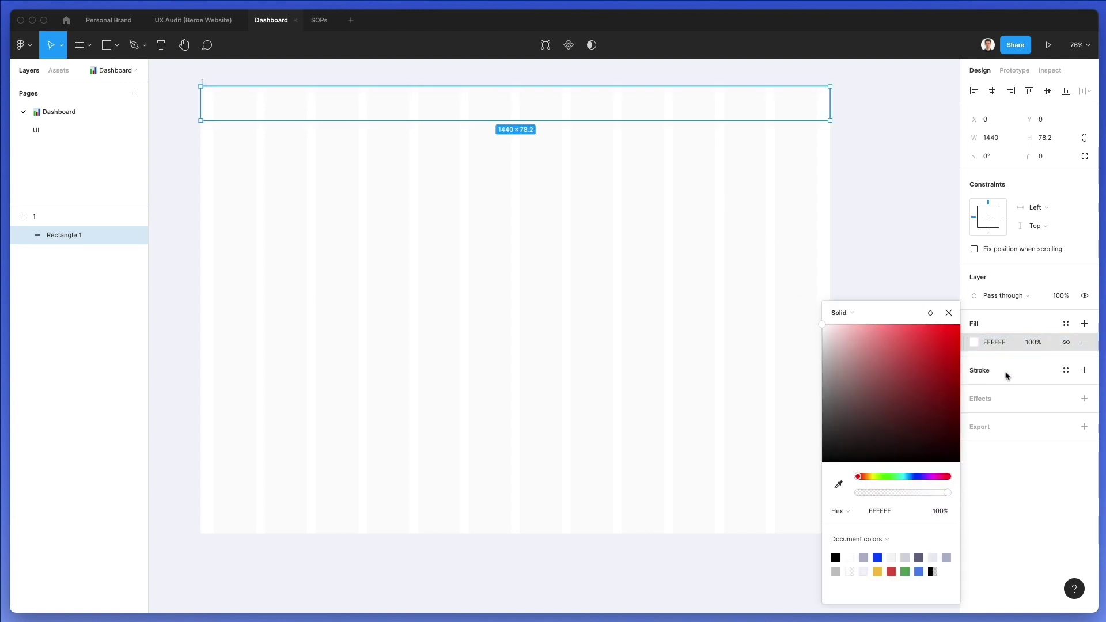
pyautogui.click(994, 372)
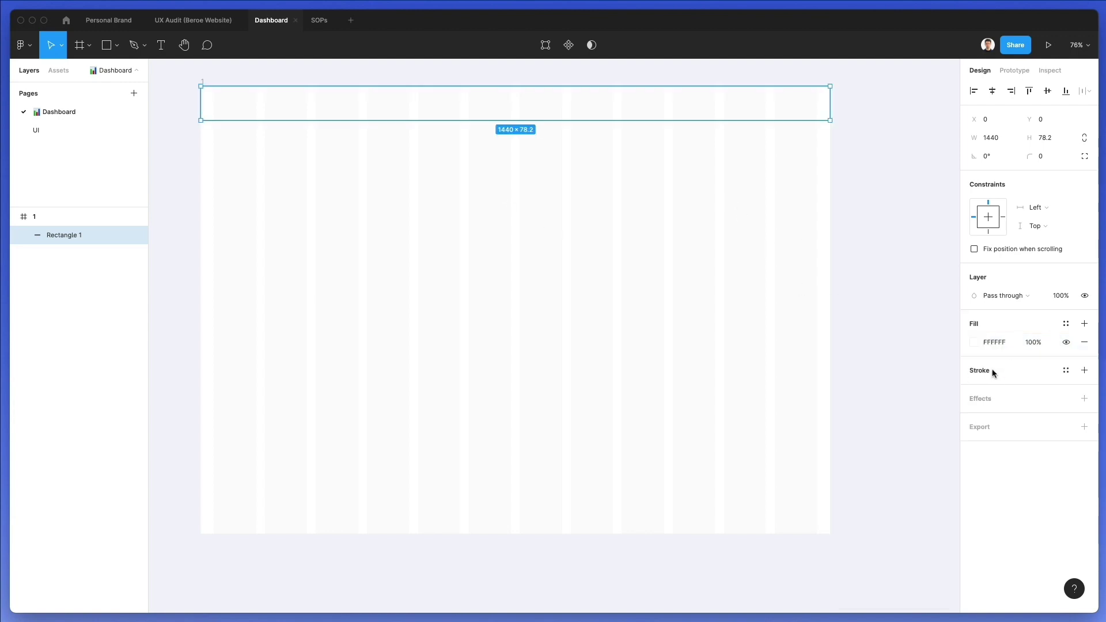
pyautogui.click(990, 370)
pyautogui.click(974, 389)
pyautogui.write('EDE1E1')
pyautogui.press('Return')
pyautogui.moveTo(822, 336); pyautogui.dragTo(814, 338)
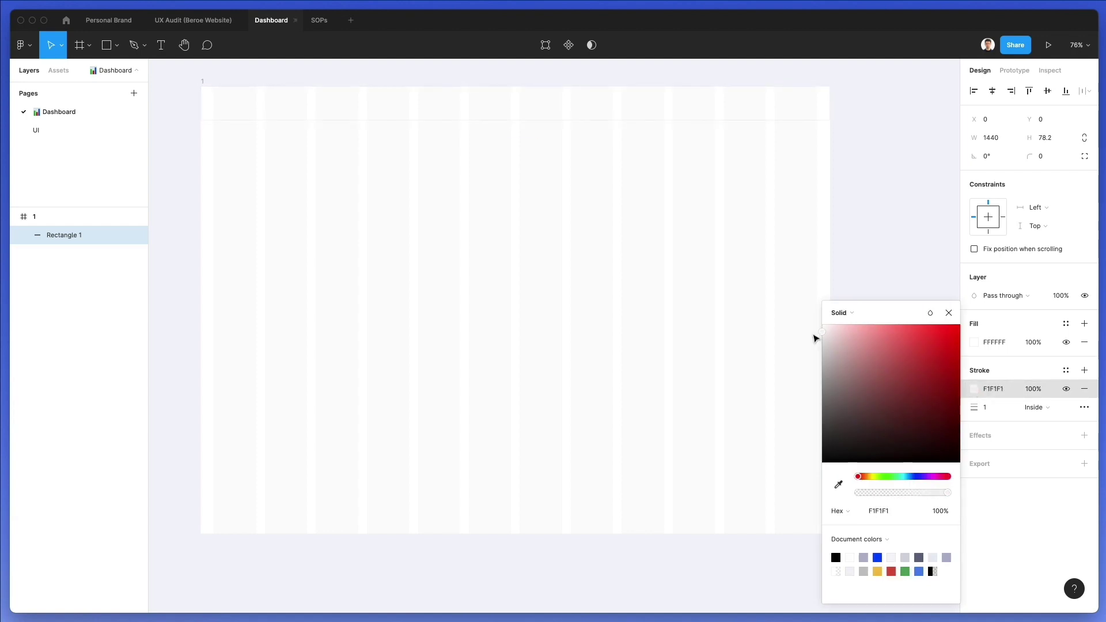
# Step: Duplicate the header rectangle and reshape the copy into a sidebar about 360 × 941 below the header on the frame's left side
pyautogui.scroll(3, 357, 144)
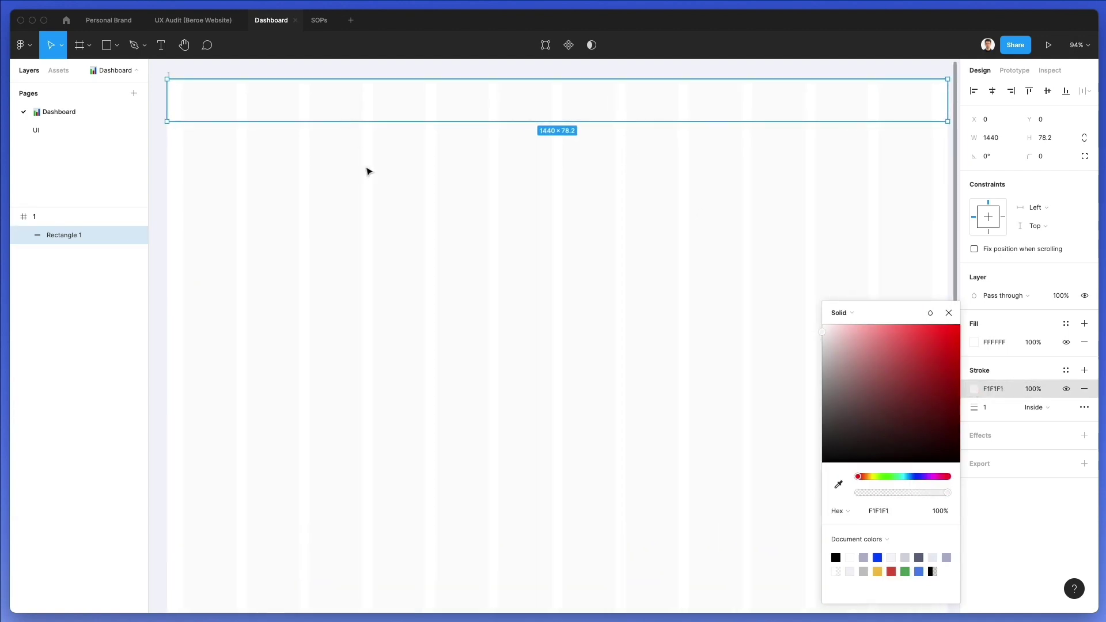
pyautogui.click(413, 146)
pyautogui.click(425, 117)
pyautogui.scroll(-3, 433, 121)
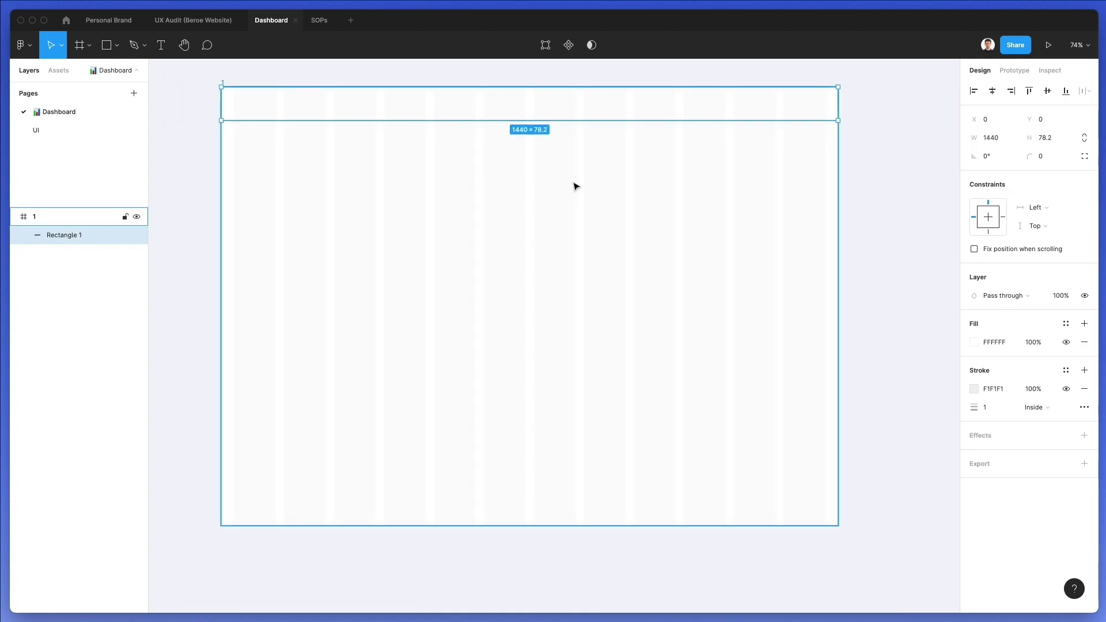
pyautogui.press('super+v')
pyautogui.moveTo(838, 87); pyautogui.dragTo(378, 521)
pyautogui.click(514, 301)
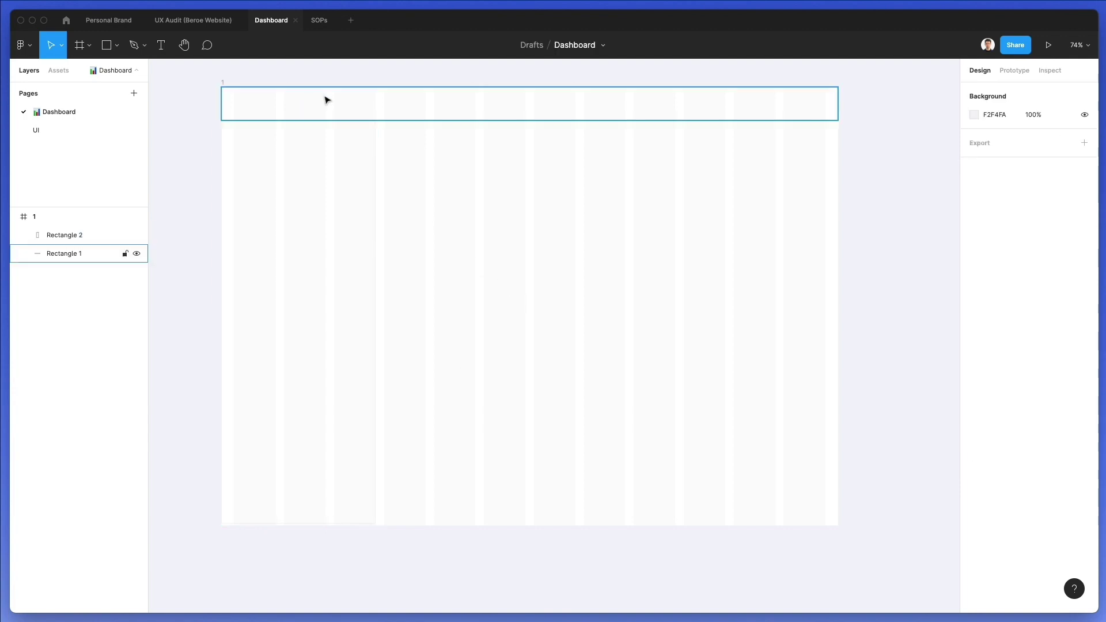
# Step: Nudge the sidebar rectangle up by 1 px so that its border overlaps the header's lower border
pyautogui.scroll(6, 275, 101)
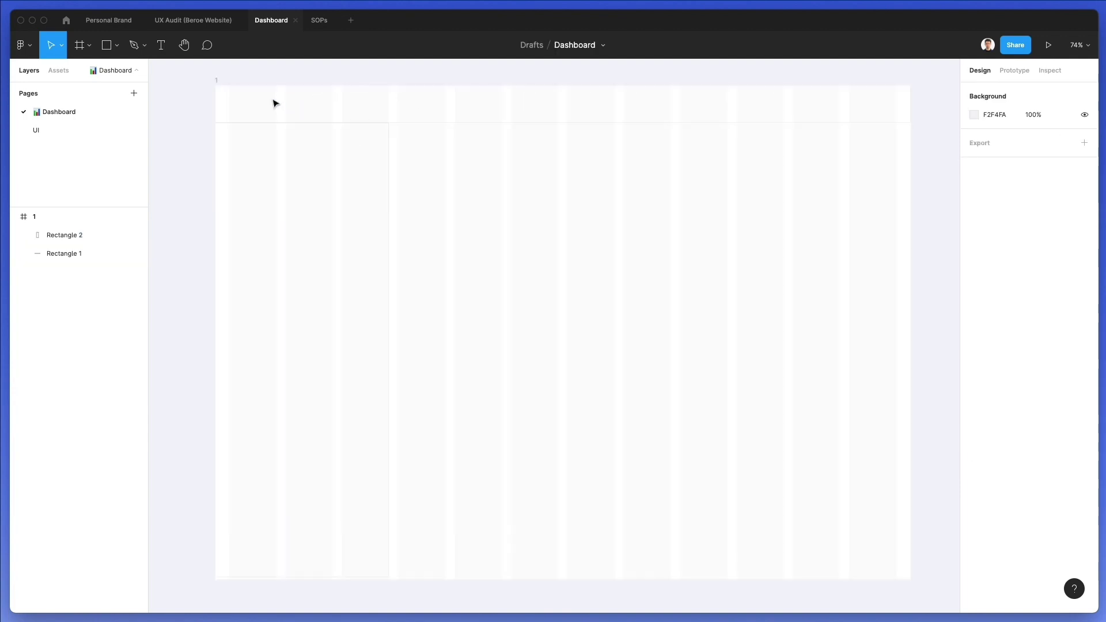
pyautogui.click(671, 277)
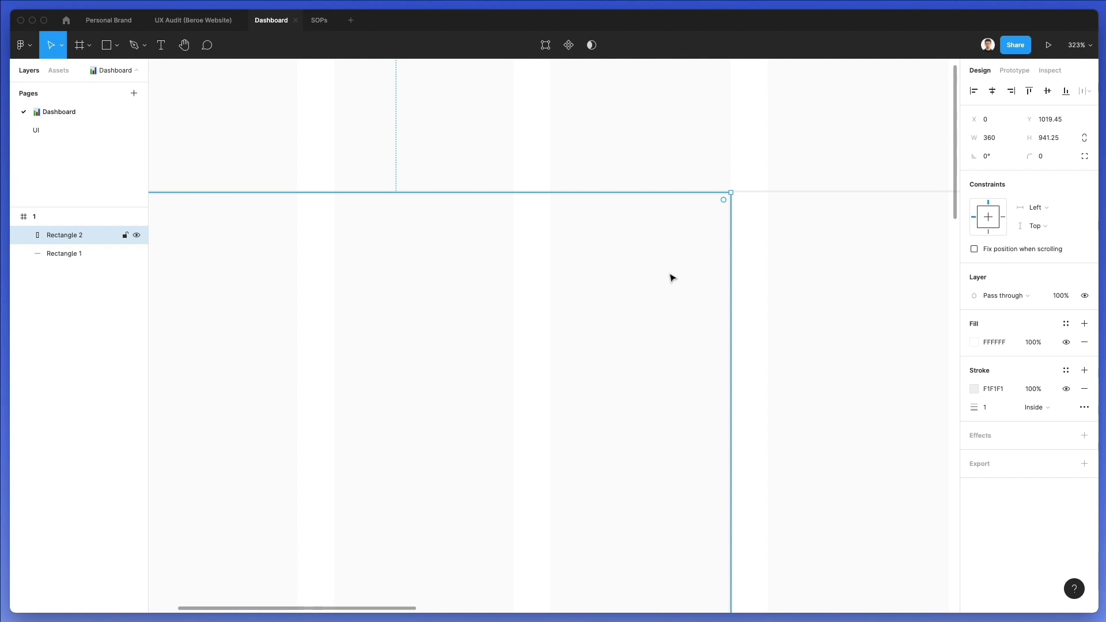
pyautogui.scroll(-5, 613, 163)
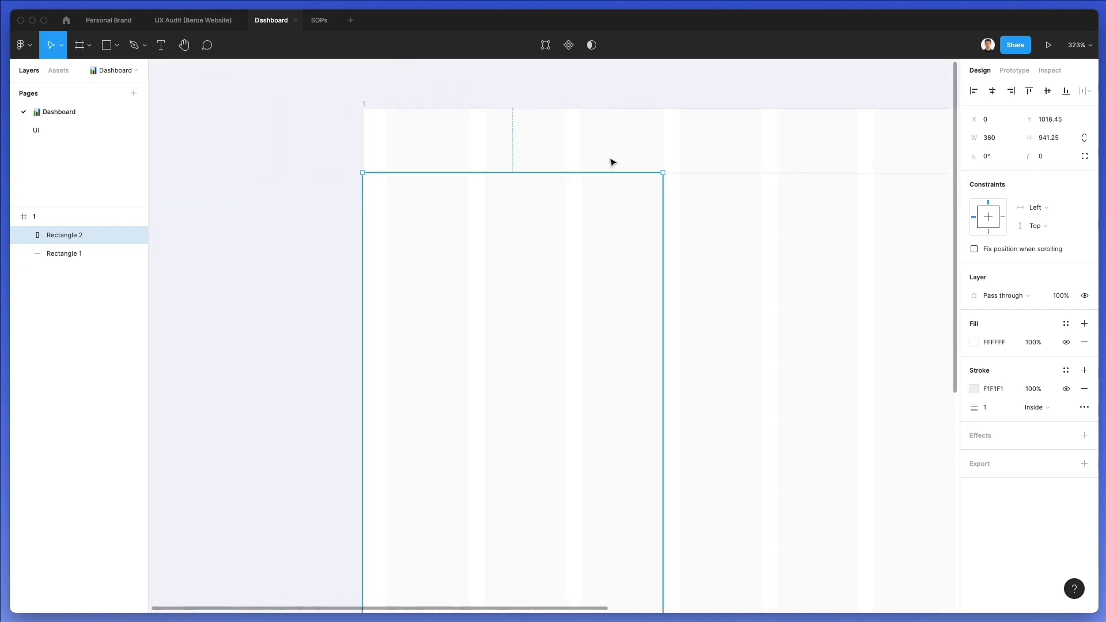
pyautogui.click(732, 222)
pyautogui.scroll(-5, 580, 215)
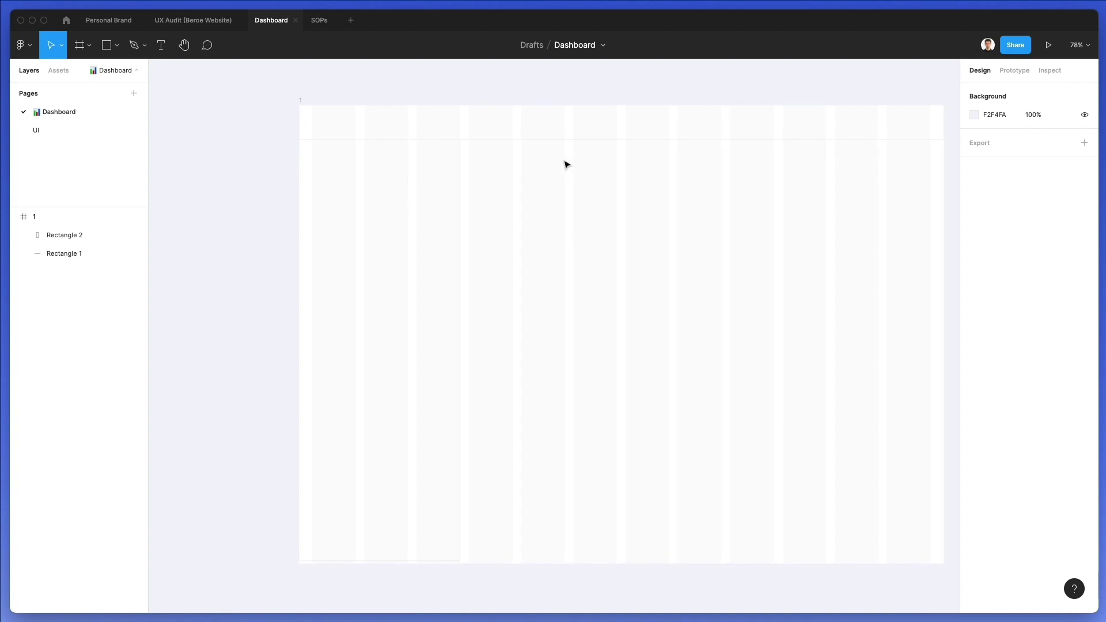
pyautogui.click(455, 174)
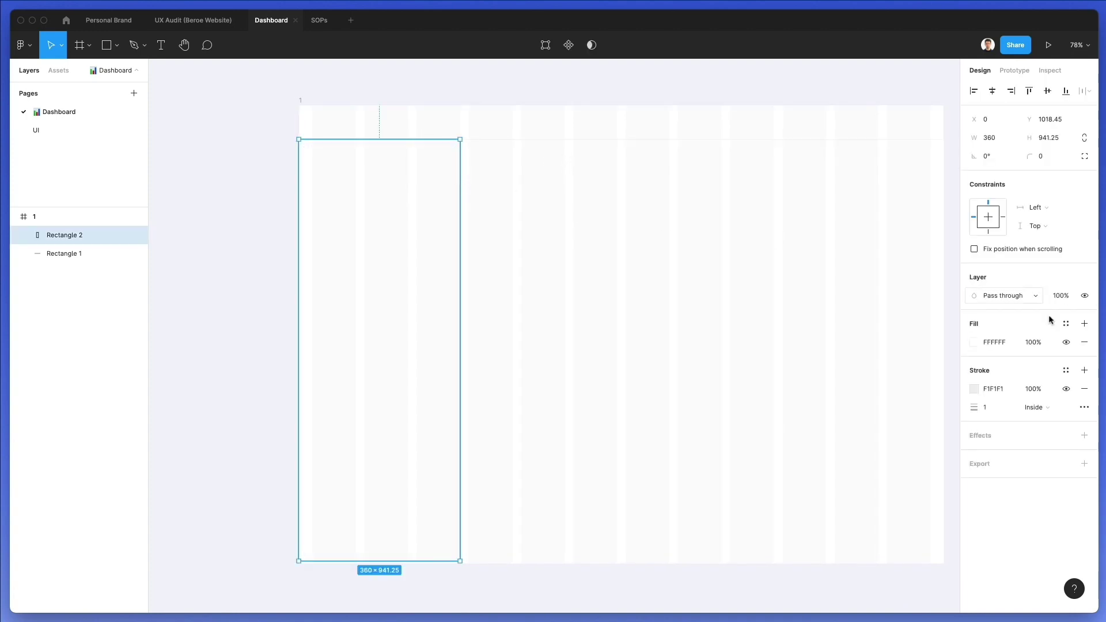
# Step: Change the dashboard frame's fill to the bluish light grey F4F5F6
pyautogui.click(301, 102)
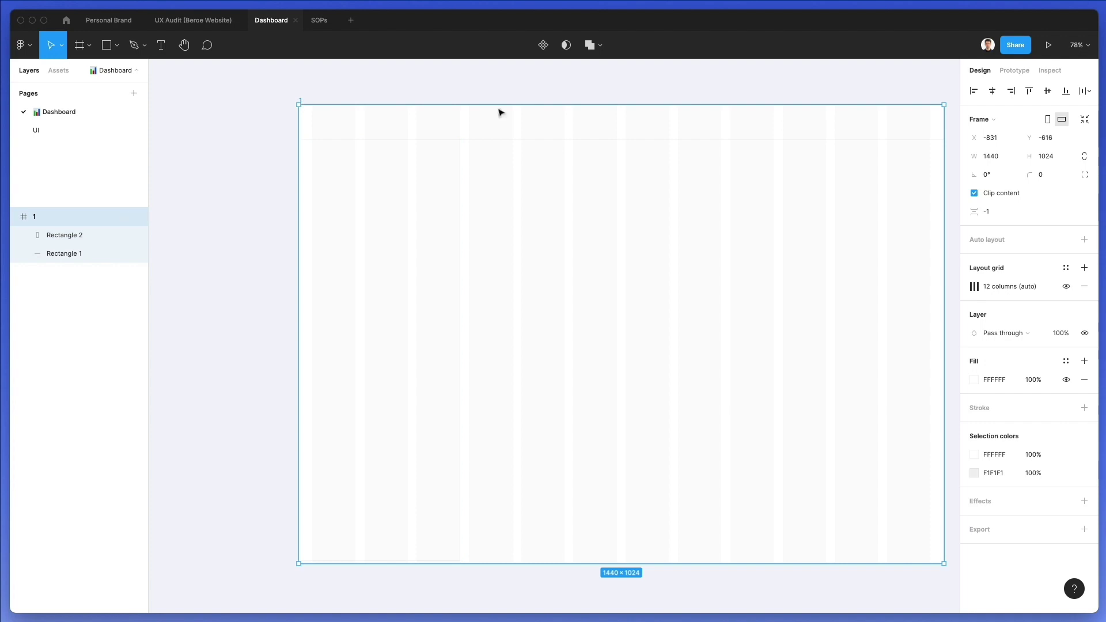
pyautogui.click(974, 380)
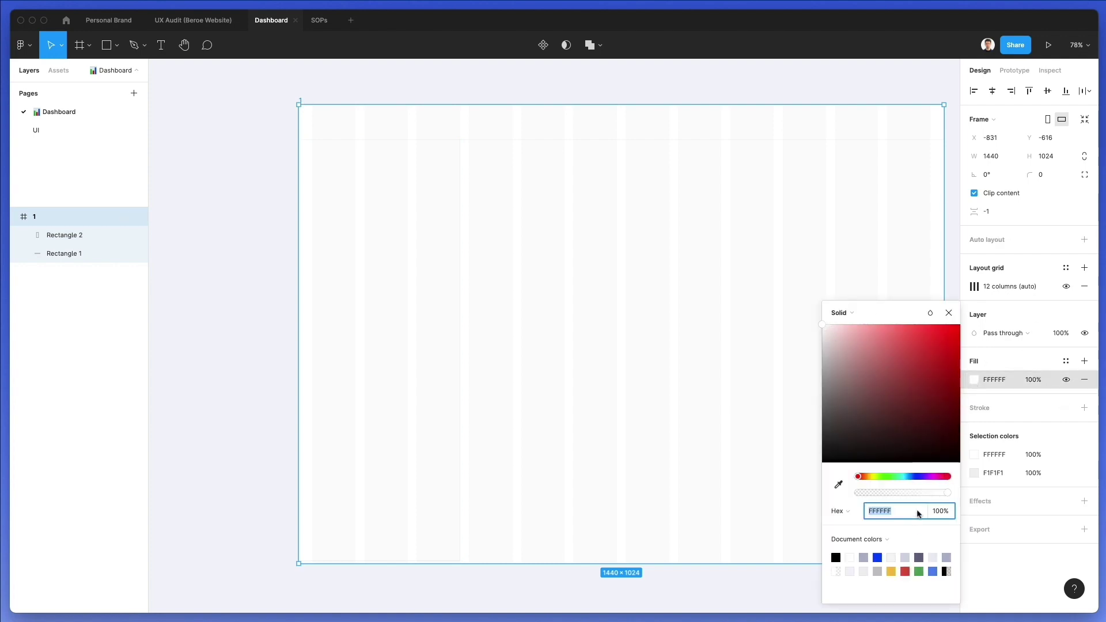
pyautogui.click(915, 477)
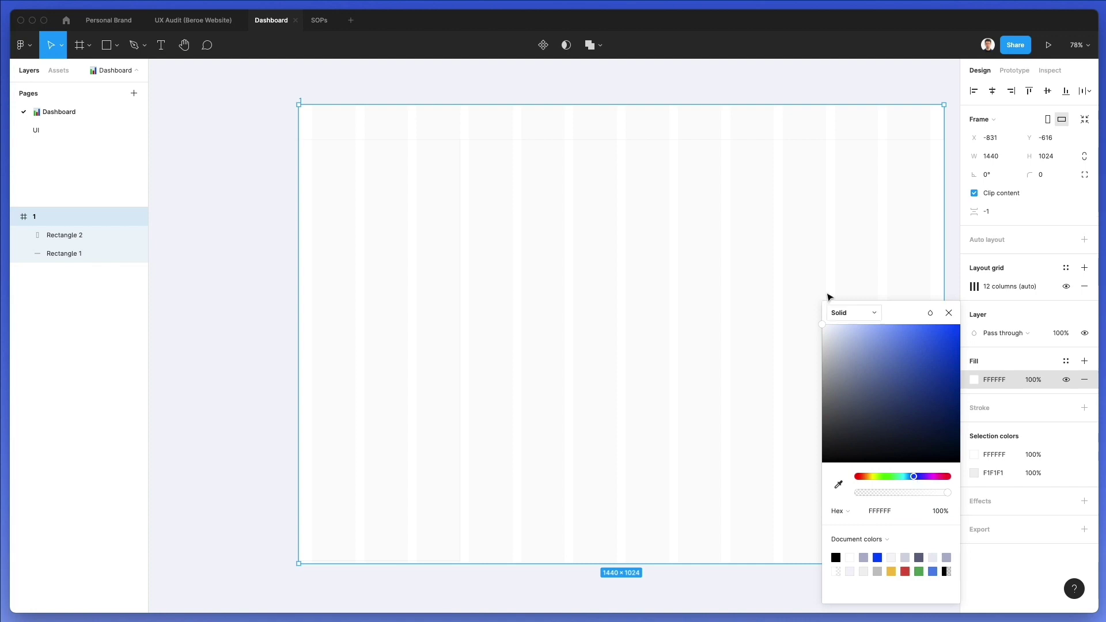
pyautogui.moveTo(822, 322); pyautogui.dragTo(825, 328)
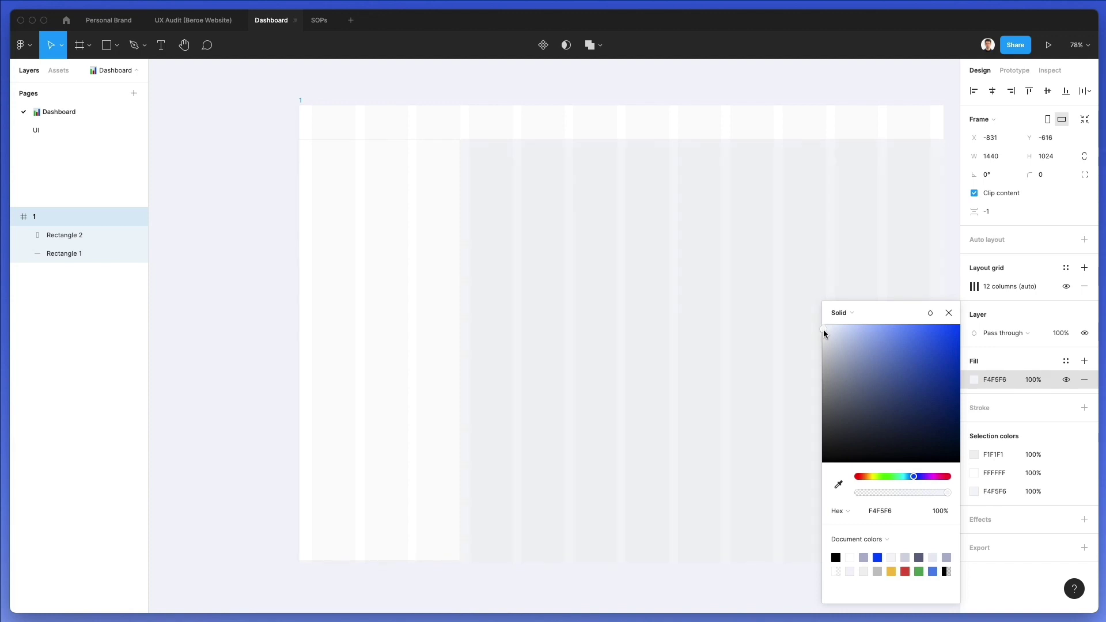
pyautogui.click(604, 273)
# Step: Add a drop shadow to the dashboard frame with a blur of 24 and 8% opacity
pyautogui.hscroll(1, 603, 272)
pyautogui.scroll(-1, 538, 182)
pyautogui.click(311, 96)
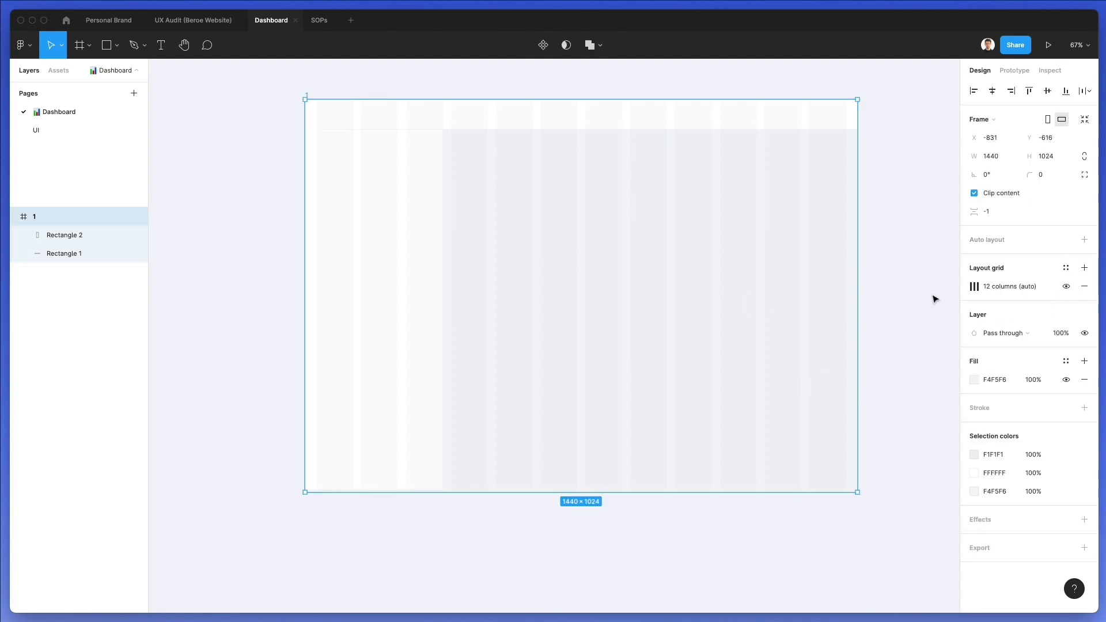
pyautogui.click(985, 522)
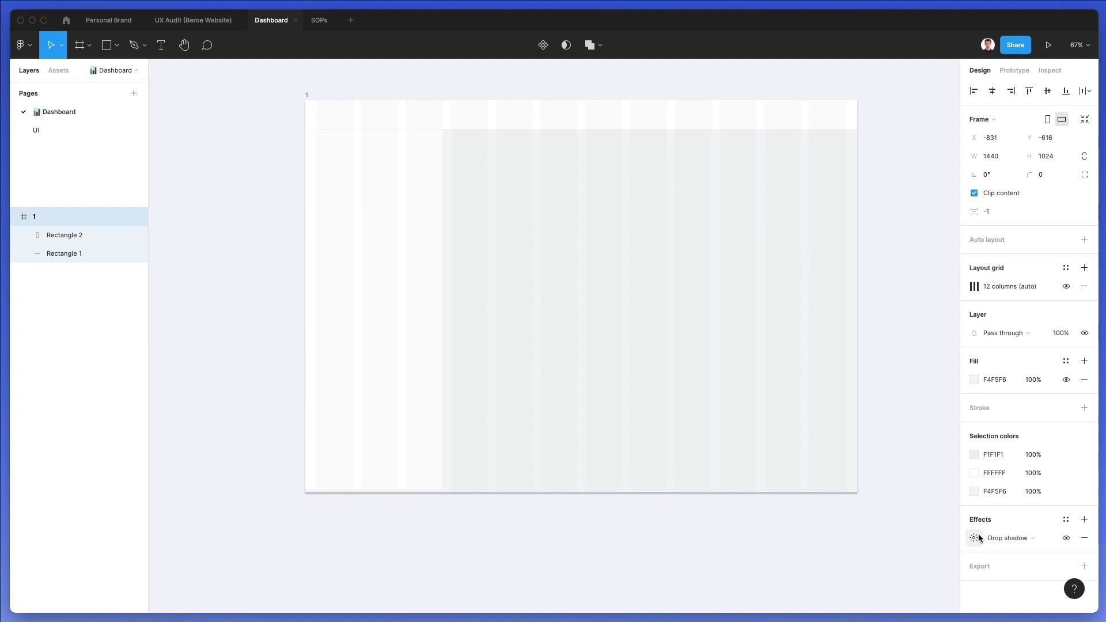
pyautogui.click(979, 536)
pyautogui.click(924, 552)
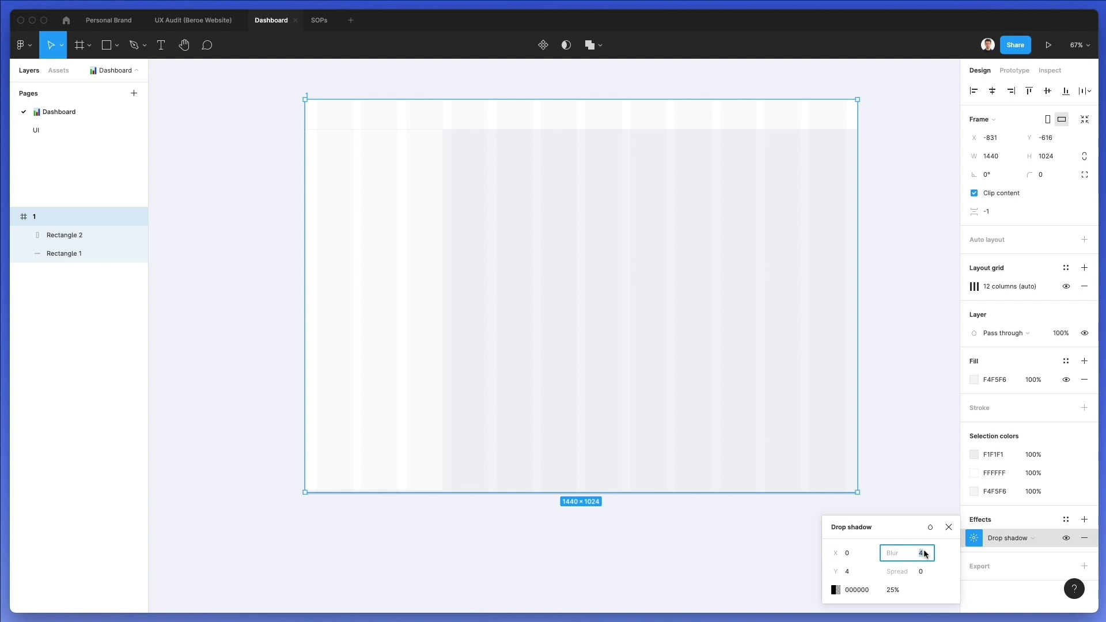
pyautogui.write('24')
pyautogui.press('Return')
pyautogui.click(902, 587)
pyautogui.write('5')
pyautogui.press('Return')
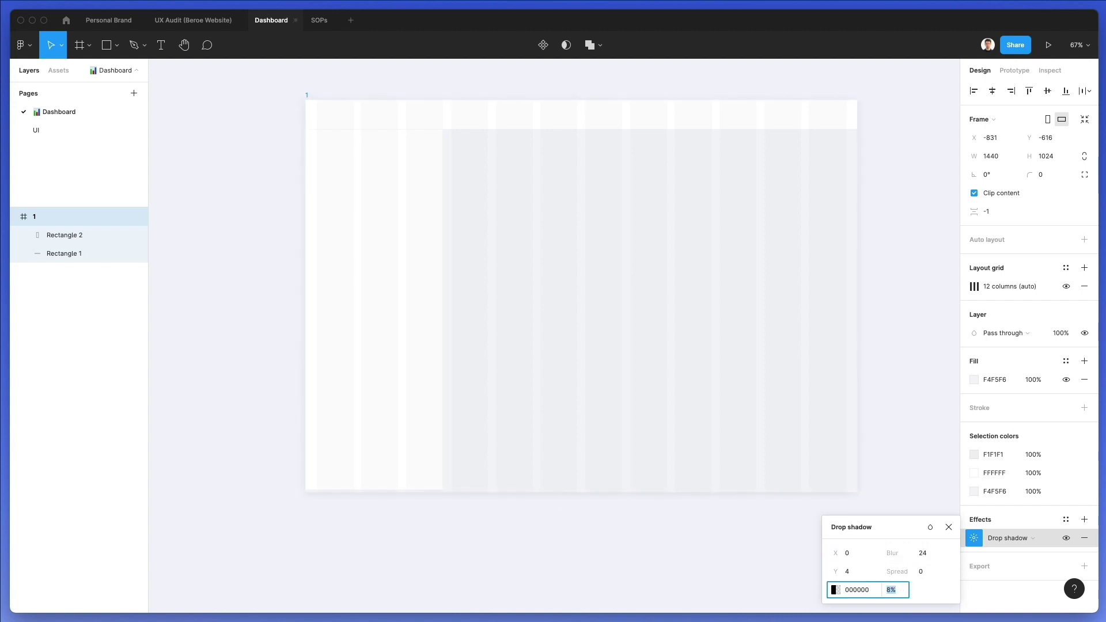
# Step: Extend the sidebar rectangle down to the frame's bottom edge
pyautogui.click(373, 477)
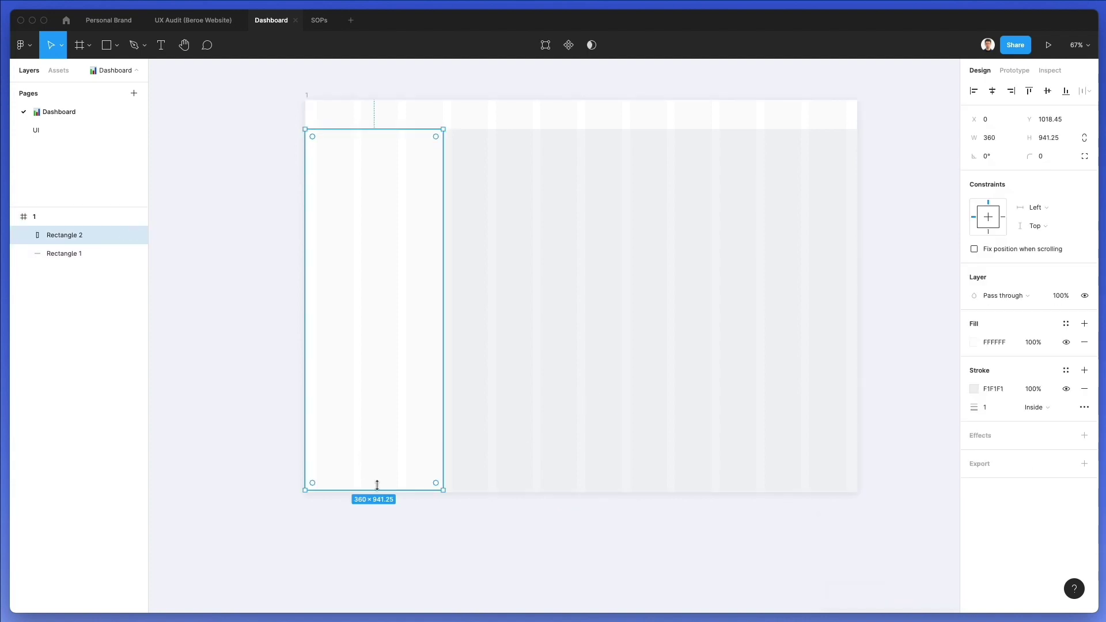
pyautogui.click(494, 454)
pyautogui.hscroll(3, 494, 454)
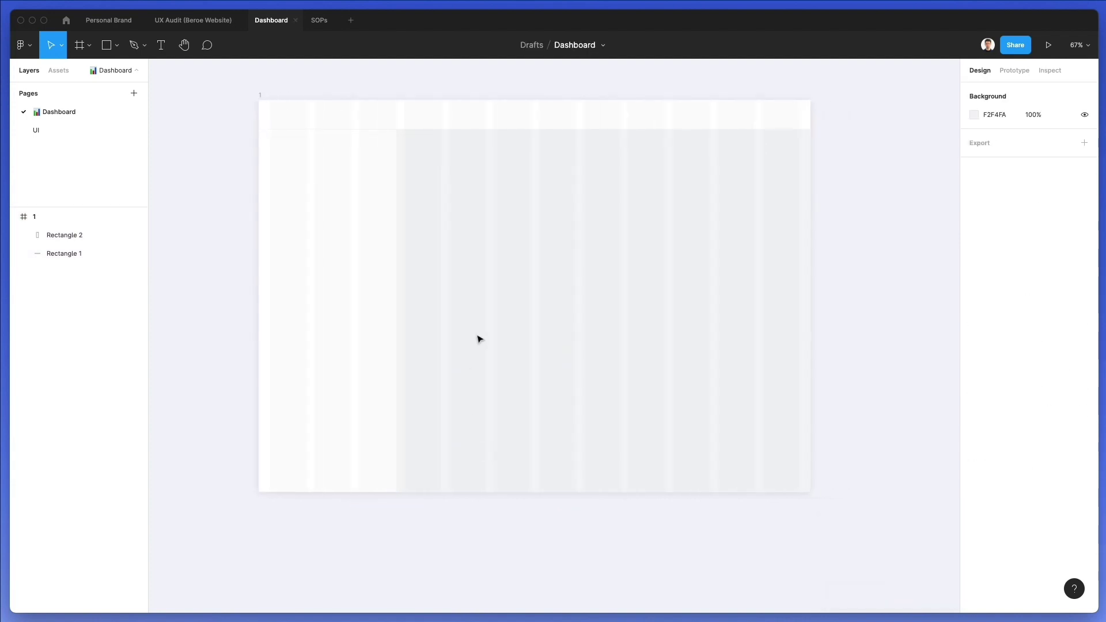
# Step: Slightly round the corners of the dashboard frame
pyautogui.click(265, 95)
pyautogui.moveTo(1031, 175); pyautogui.dragTo(144, 168)
pyautogui.click(572, 224)
pyautogui.scroll(1, 541, 218)
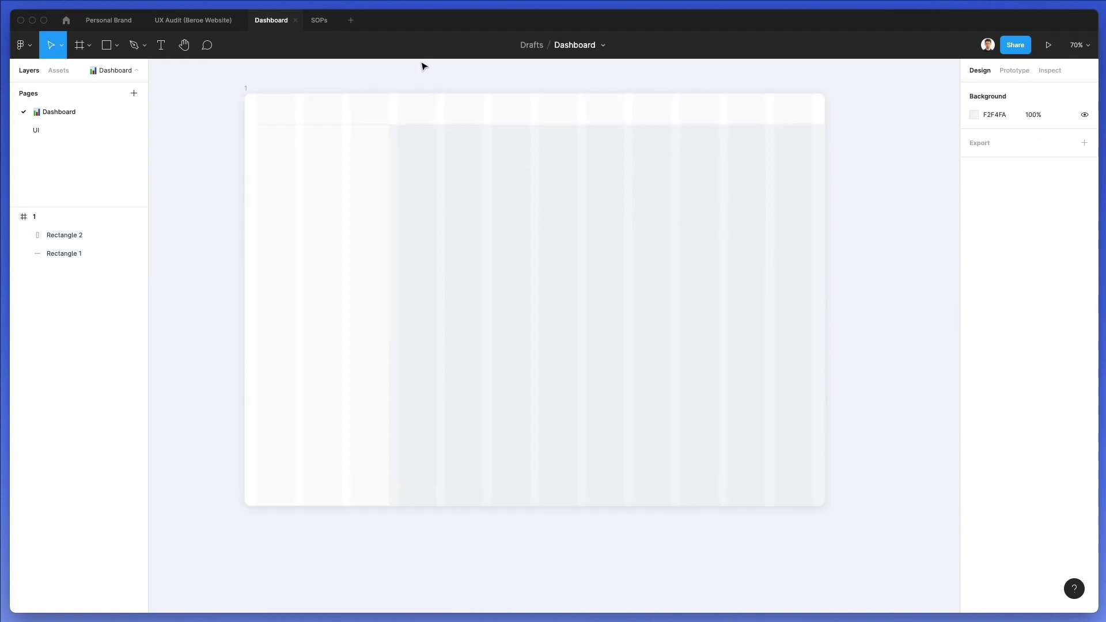
pyautogui.scroll(-1, 468, 211)
pyautogui.scroll(3, 443, 183)
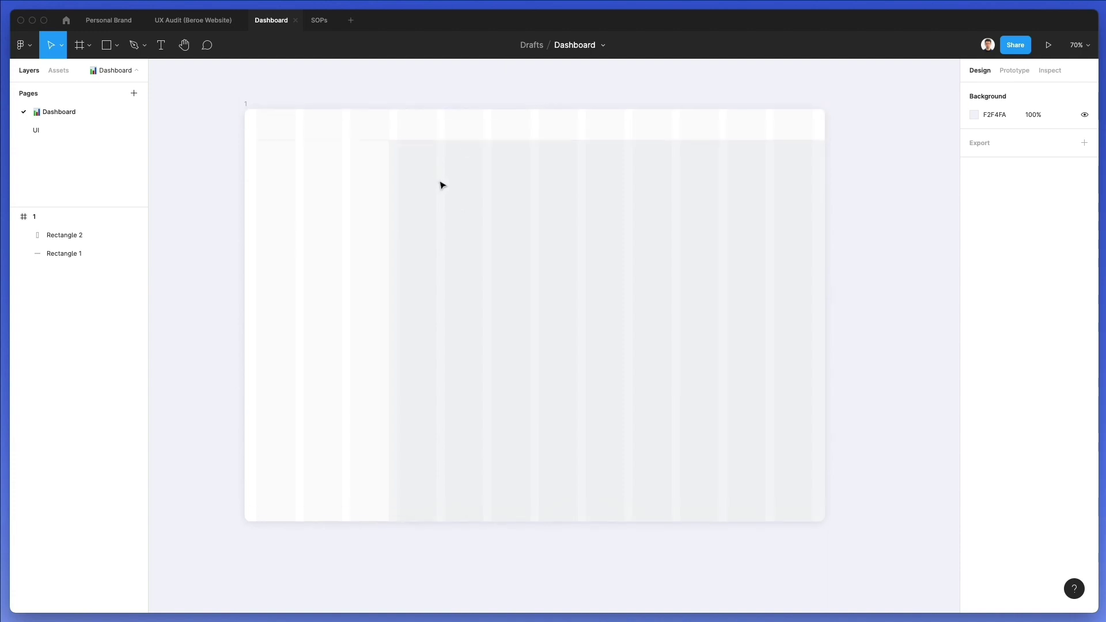
# Step: Draw a logo square of about 41 × 41 at the header's left grid margin and round its corners to 13
pyautogui.press('r')
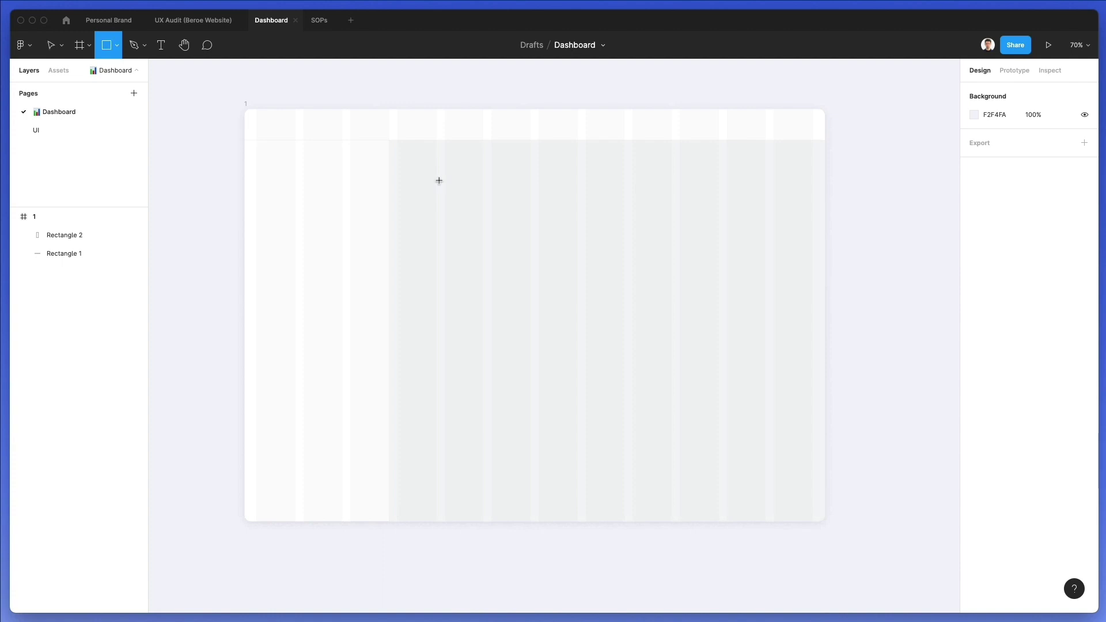
pyautogui.scroll(5, 242, 108)
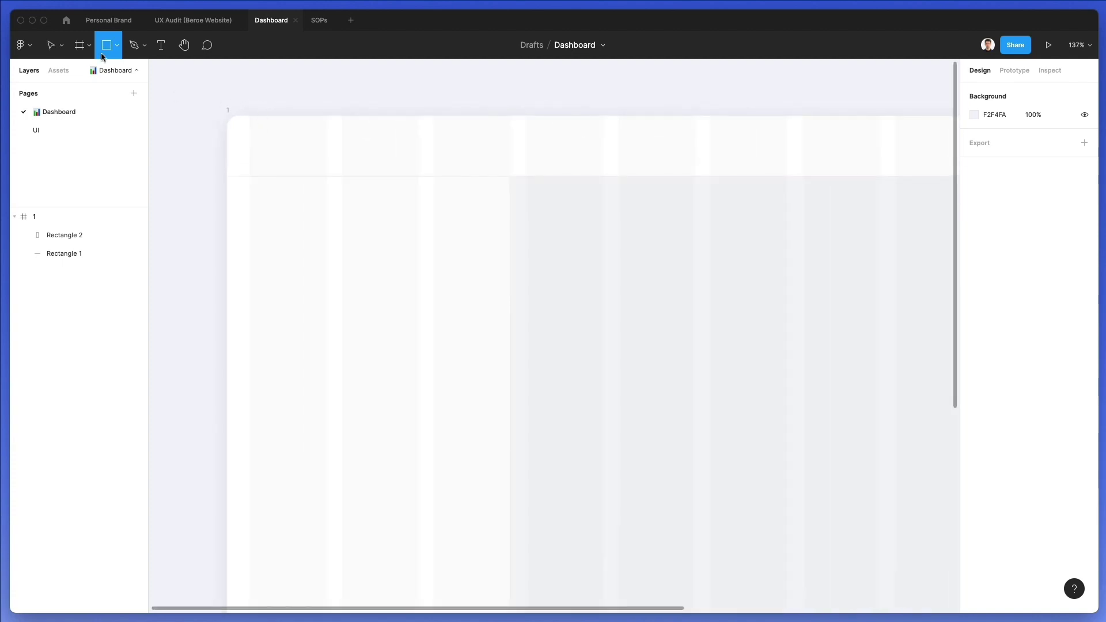
pyautogui.moveTo(249, 129); pyautogui.dragTo(282, 161)
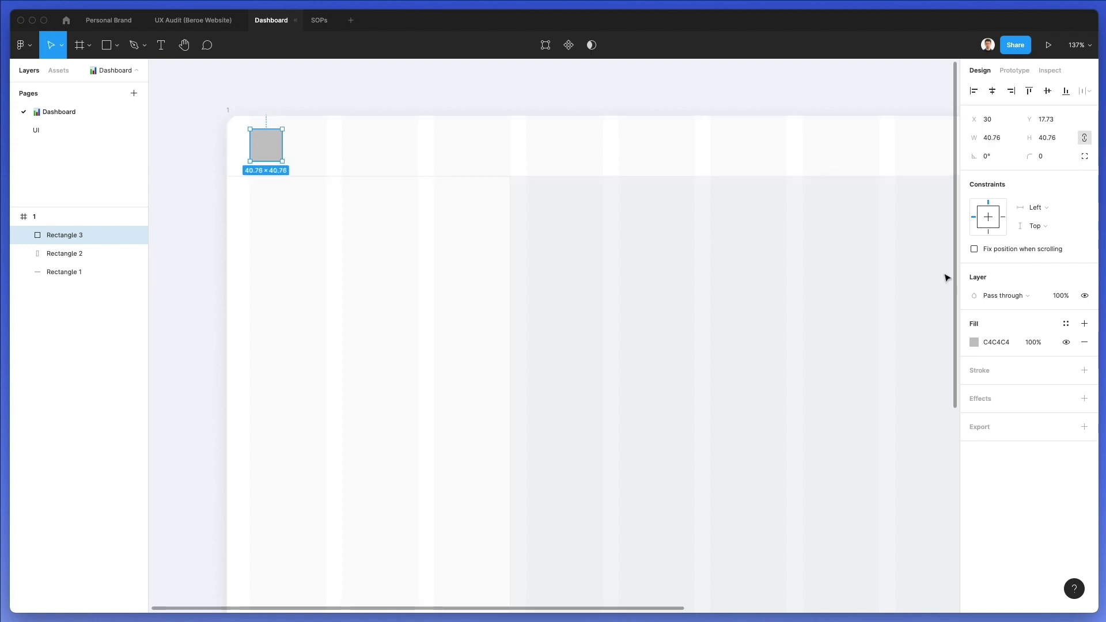
pyautogui.moveTo(1029, 156); pyautogui.dragTo(91, 154)
# Step: Replace the logo square's fill with a black inside stroke 10 px thick
pyautogui.click(1082, 343)
pyautogui.click(974, 353)
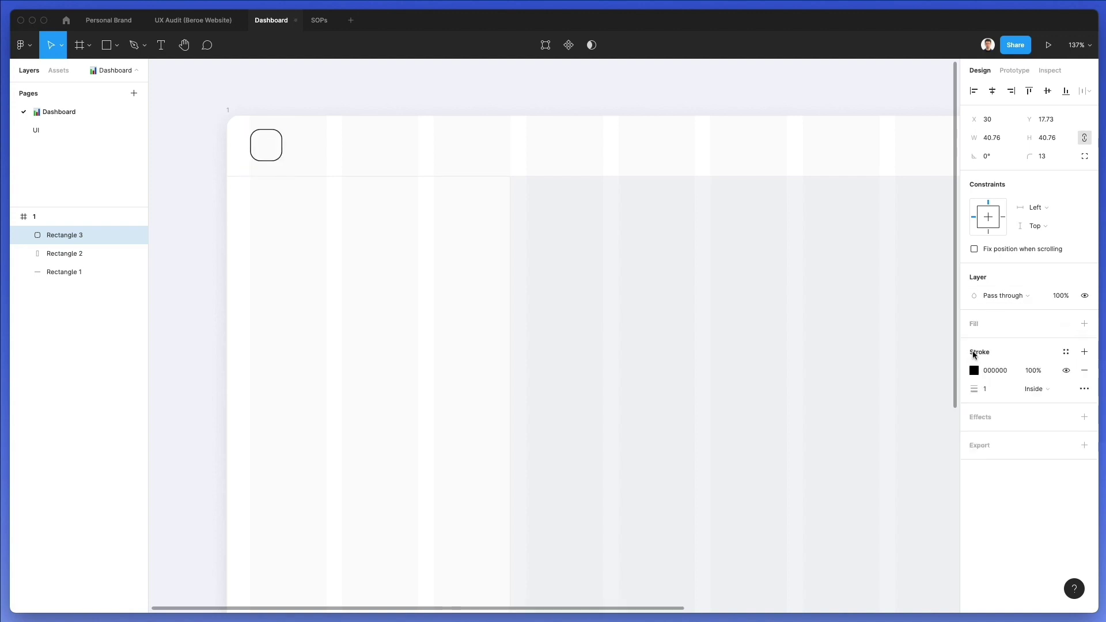
pyautogui.click(991, 390)
pyautogui.press('Up')
pyautogui.press('Up')
pyautogui.press('Up')
pyautogui.press('Up')
pyautogui.press('Up')
pyautogui.press('Up')
pyautogui.press('Up')
pyautogui.press('Up')
pyautogui.press('Up')
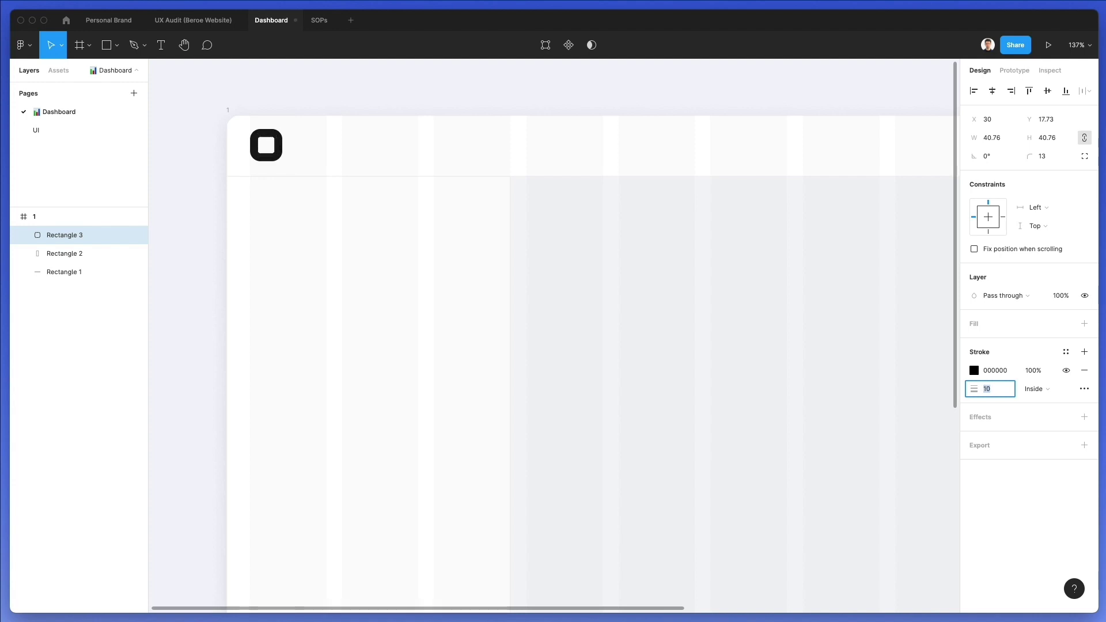
# Step: Change the logo square's stroke colour to 0094FF and nudge the logo down by 1 px
pyautogui.click(974, 370)
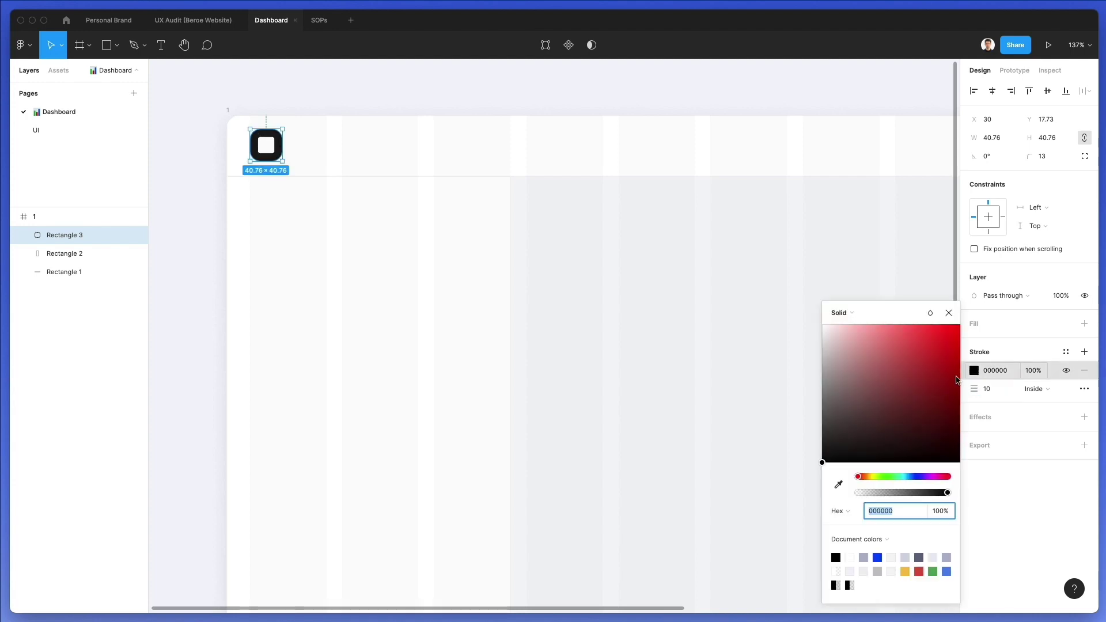
pyautogui.click(909, 476)
pyautogui.moveTo(907, 432); pyautogui.dragTo(968, 305)
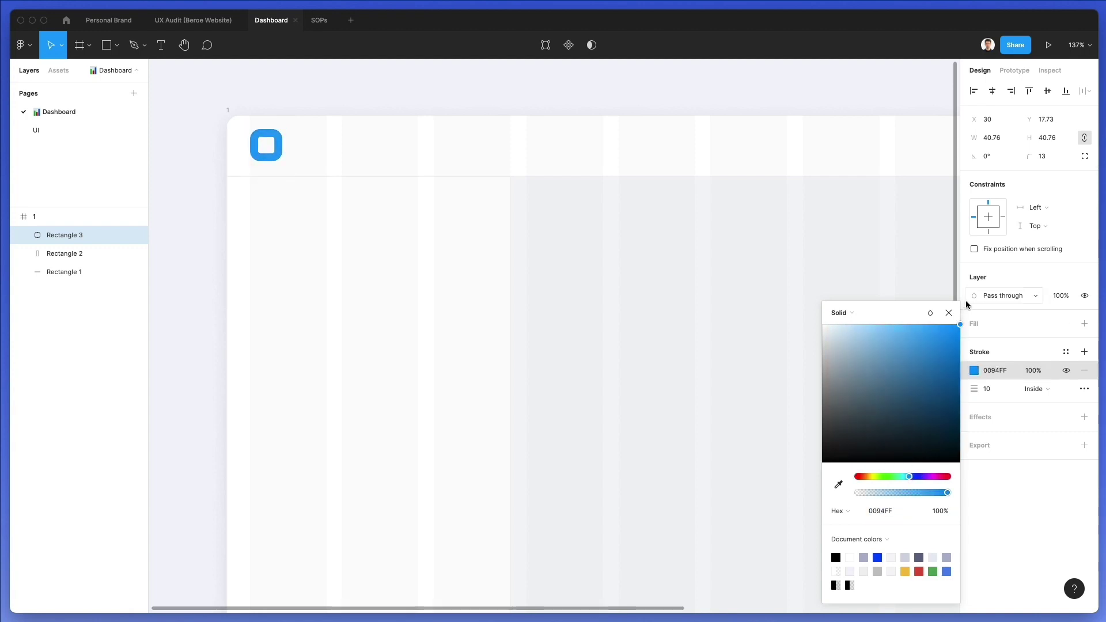
pyautogui.click(596, 271)
pyautogui.click(252, 133)
pyautogui.press('Down')
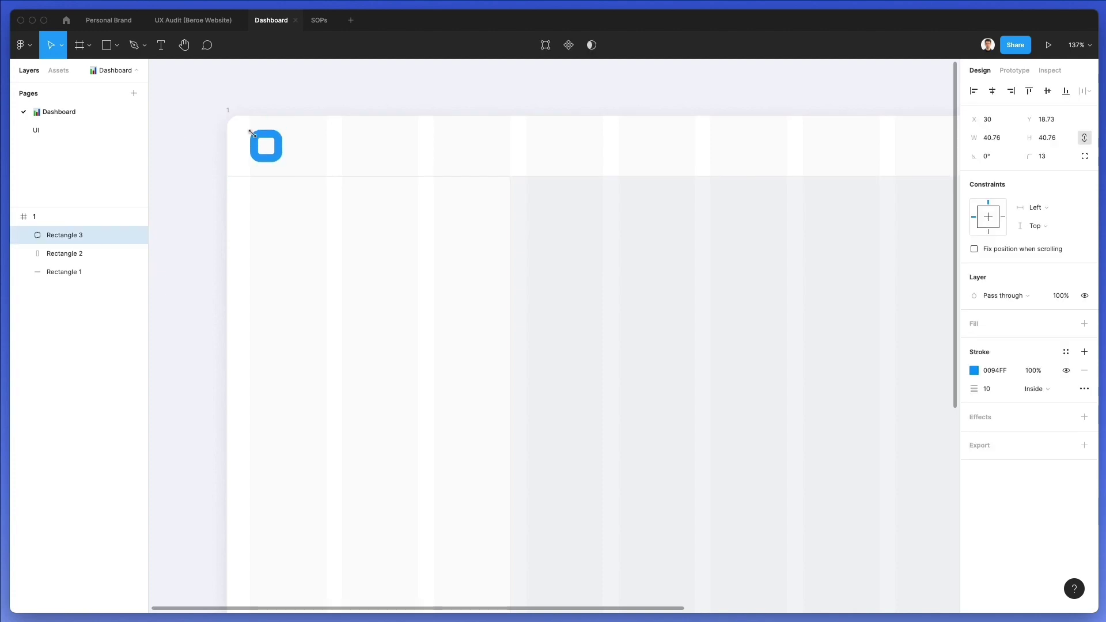
pyautogui.click(562, 251)
# Step: Add a text layer with the user's first name at font size 10 near the header's right end
pyautogui.hscroll(1, 563, 254)
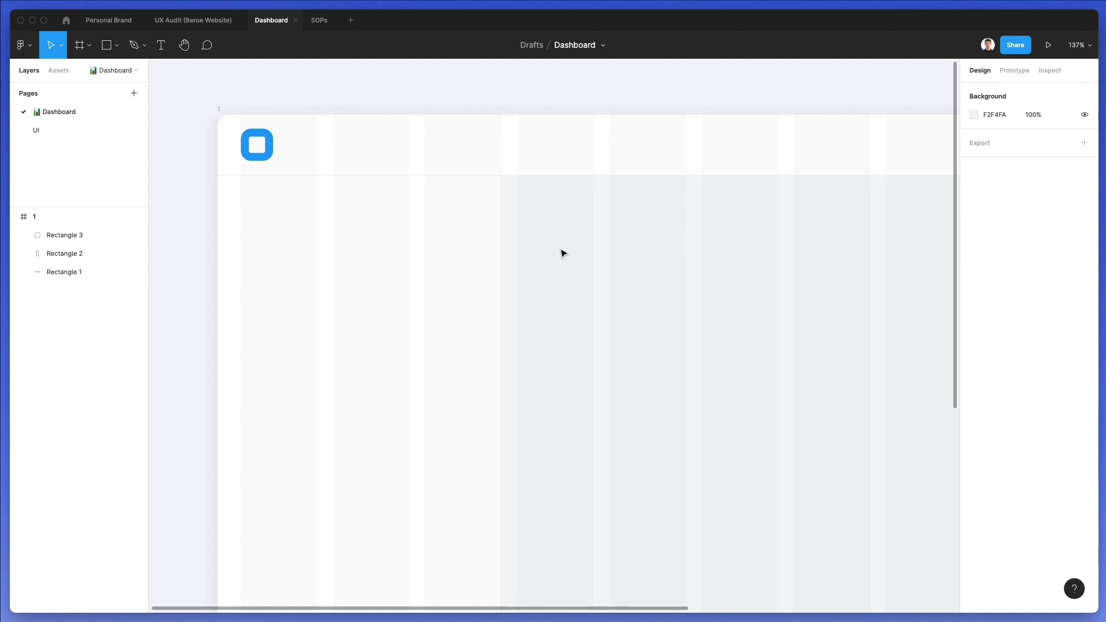
pyautogui.hscroll(10, 563, 254)
pyautogui.hscroll(-3, 563, 253)
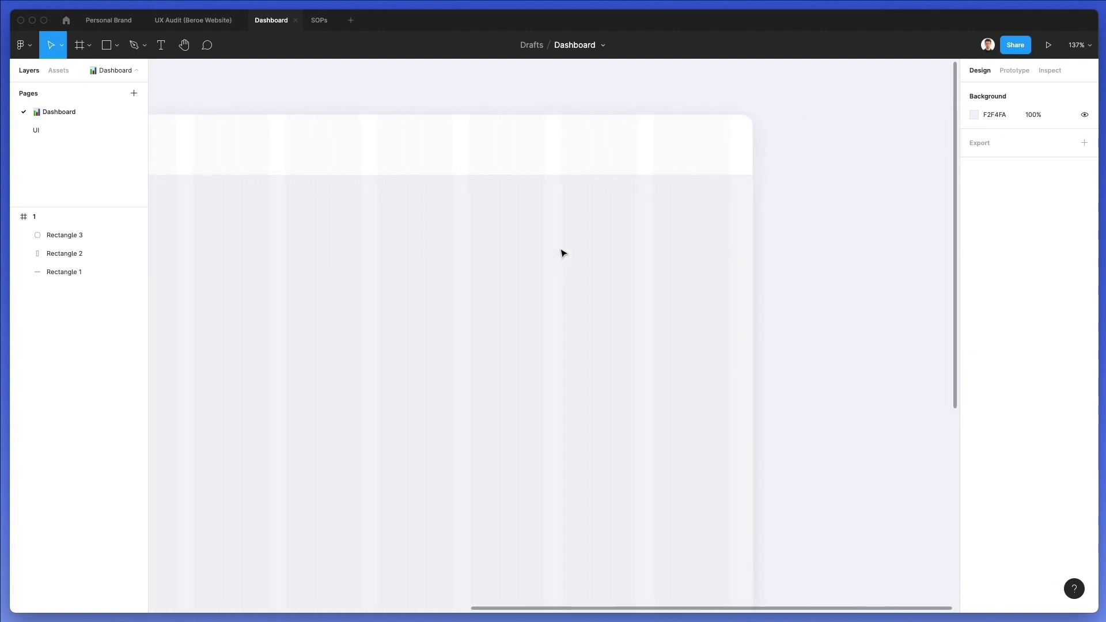
pyautogui.press('t')
pyautogui.click(583, 142)
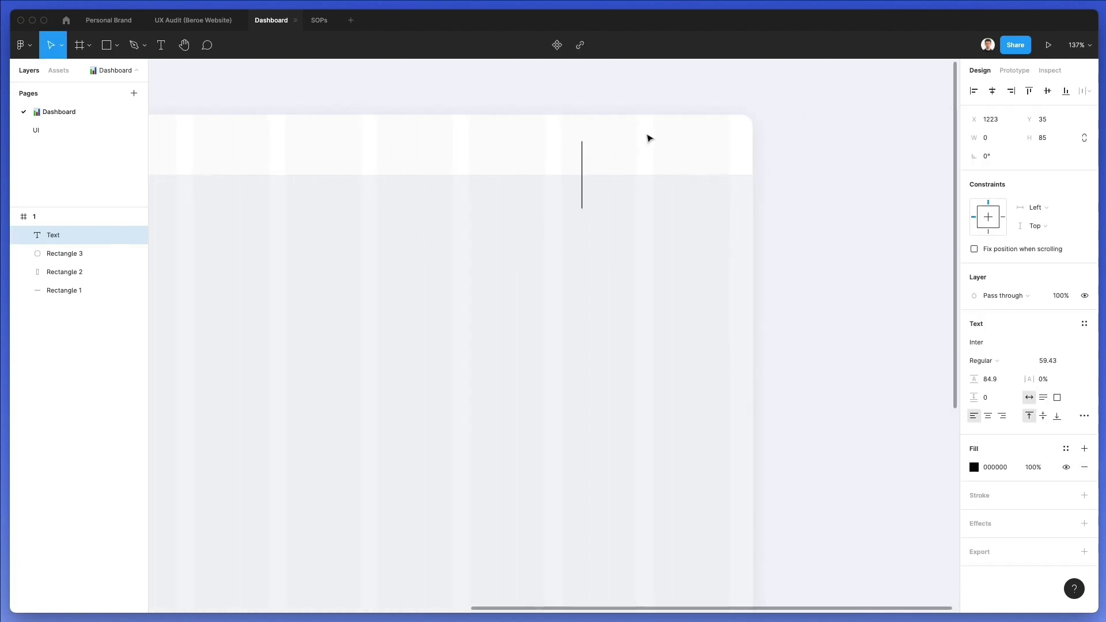
pyautogui.click(1049, 361)
pyautogui.write('16')
pyautogui.press('Return')
pyautogui.press('Escape')
pyautogui.press('t')
pyautogui.click(557, 140)
pyautogui.write('Francesca')
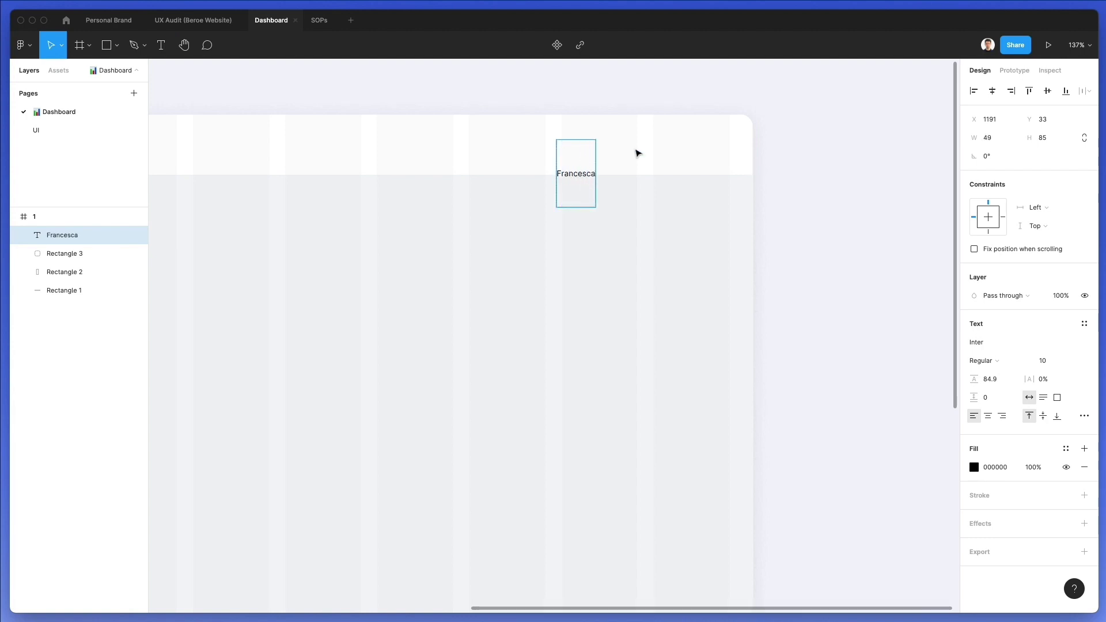
# Step: Set the name text's line height to Auto
pyautogui.press('super+a')
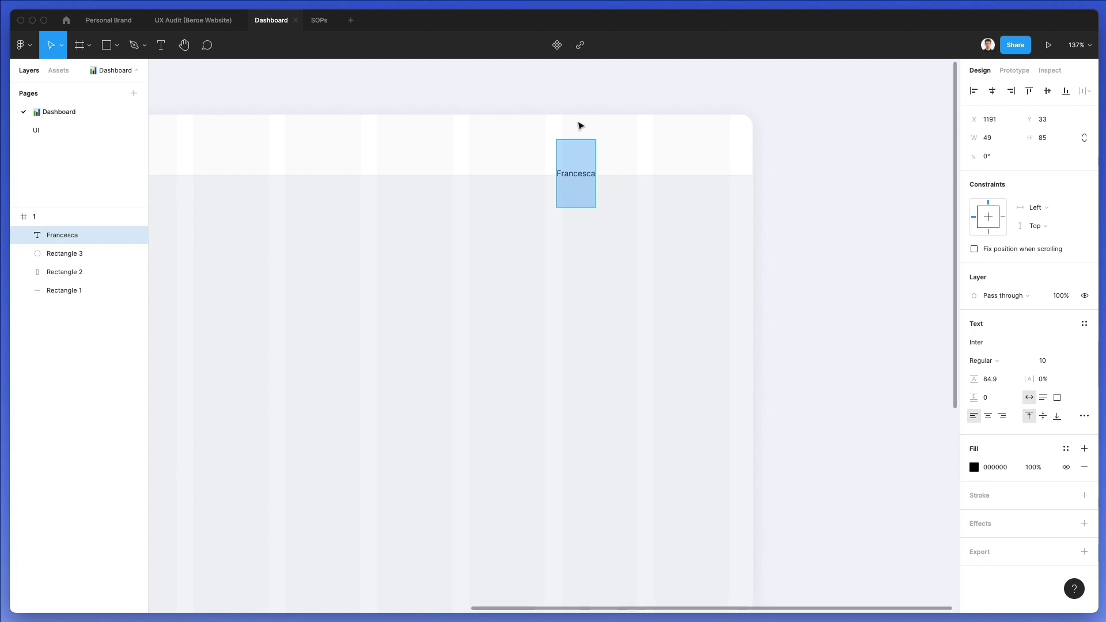
pyautogui.click(991, 380)
pyautogui.write('auto')
pyautogui.press('Return')
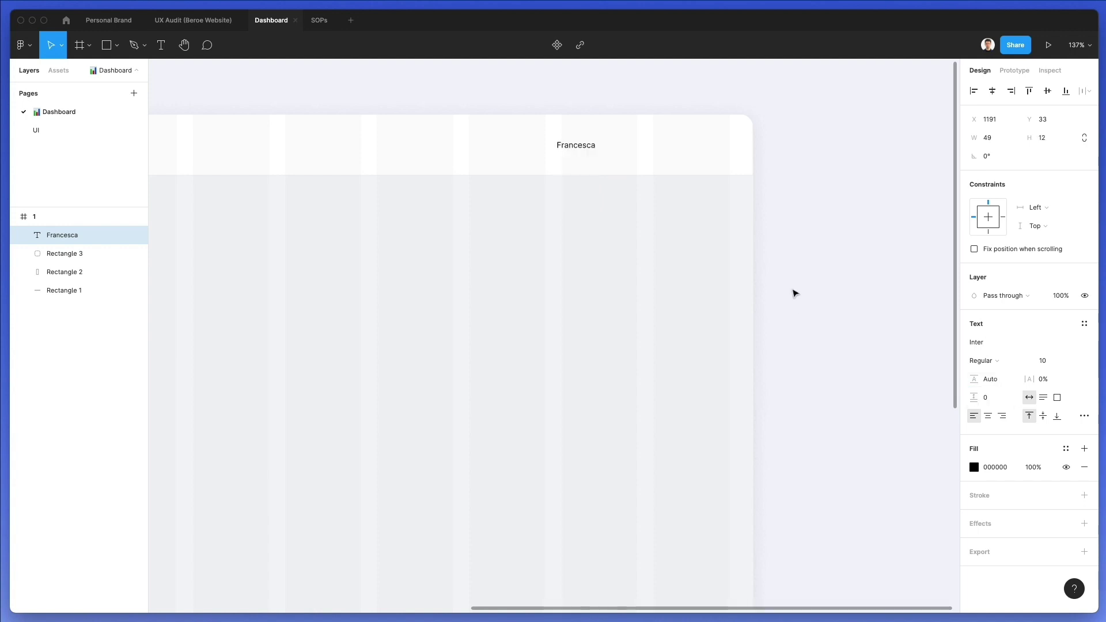
# Step: Increase the name text's font size to 15 and reposition it further right, about mid-height in the header
pyautogui.moveTo(576, 141); pyautogui.dragTo(582, 146)
pyautogui.click(1050, 361)
pyautogui.write('13')
pyautogui.press('Return')
pyautogui.press('Up')
pyautogui.press('Up')
pyautogui.click(592, 185)
pyautogui.moveTo(593, 146); pyautogui.dragTo(609, 147)
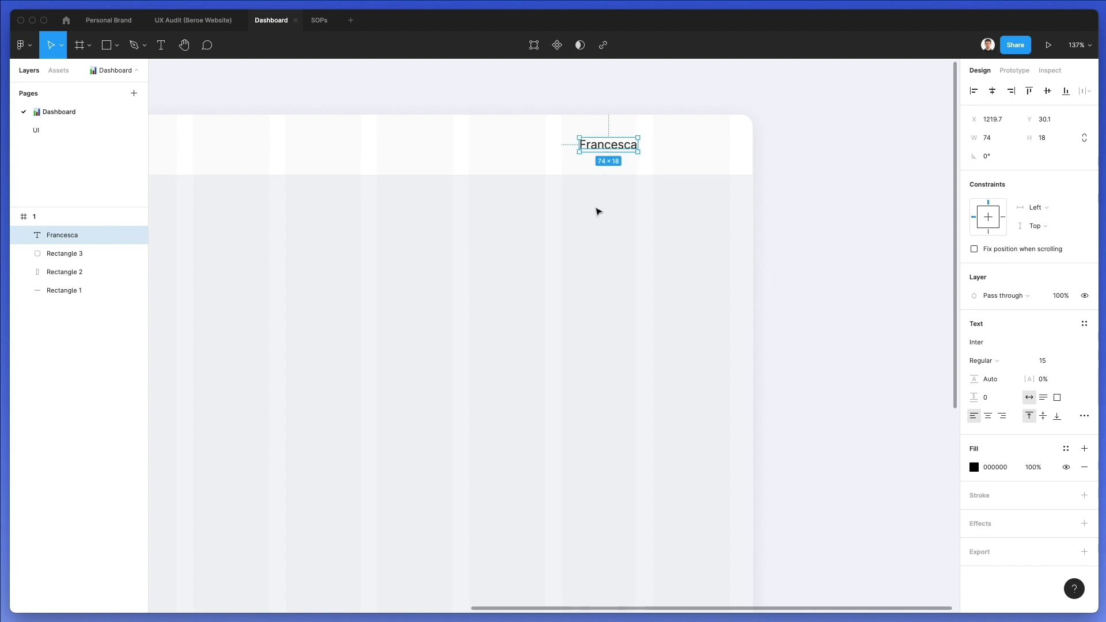
# Step: Append the surname initial to the name text and shift the text slightly left
pyautogui.press('Return')
pyautogui.write('S')
pyautogui.press('Escape')
pyautogui.moveTo(632, 149); pyautogui.dragTo(616, 149)
pyautogui.click(628, 222)
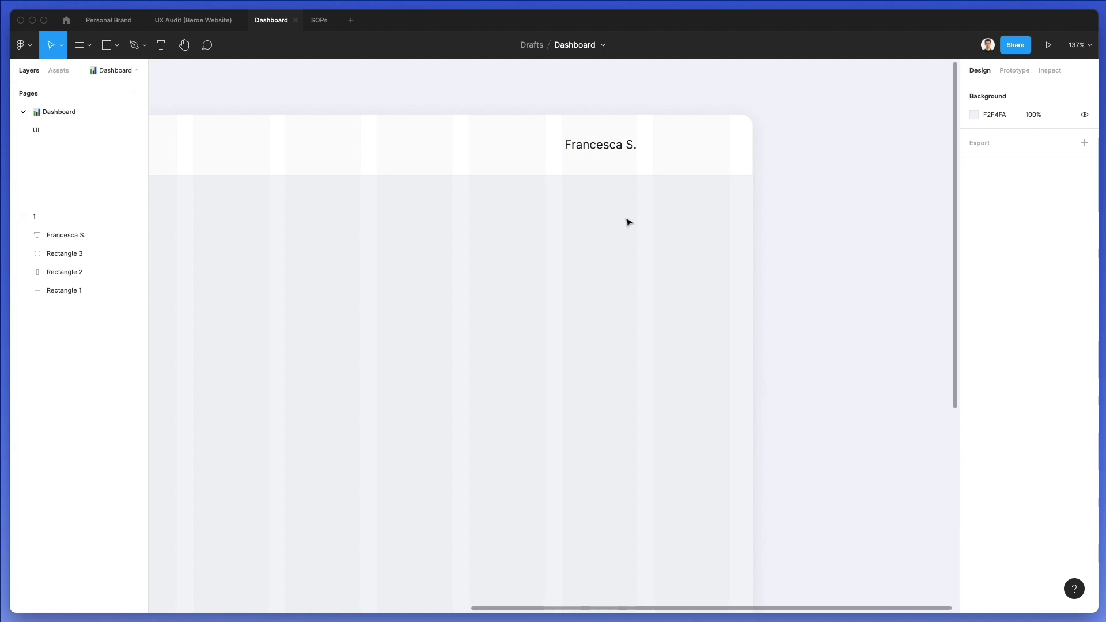
# Step: Draw an avatar circle of about 40 × 40 in the header and move it to the right grid margin
pyautogui.press('o')
pyautogui.moveTo(654, 129); pyautogui.dragTo(685, 159)
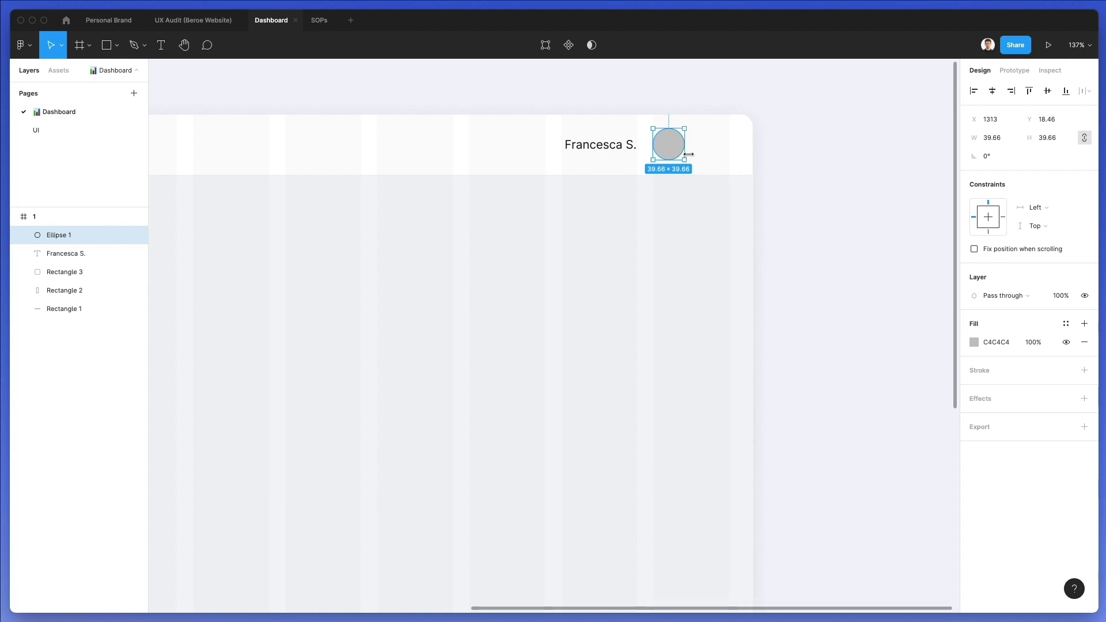
pyautogui.moveTo(668, 139); pyautogui.dragTo(715, 140)
# Step: Move the name text right towards the avatar circle and nudge it up 1 px to align with it
pyautogui.moveTo(605, 148); pyautogui.dragTo(642, 149)
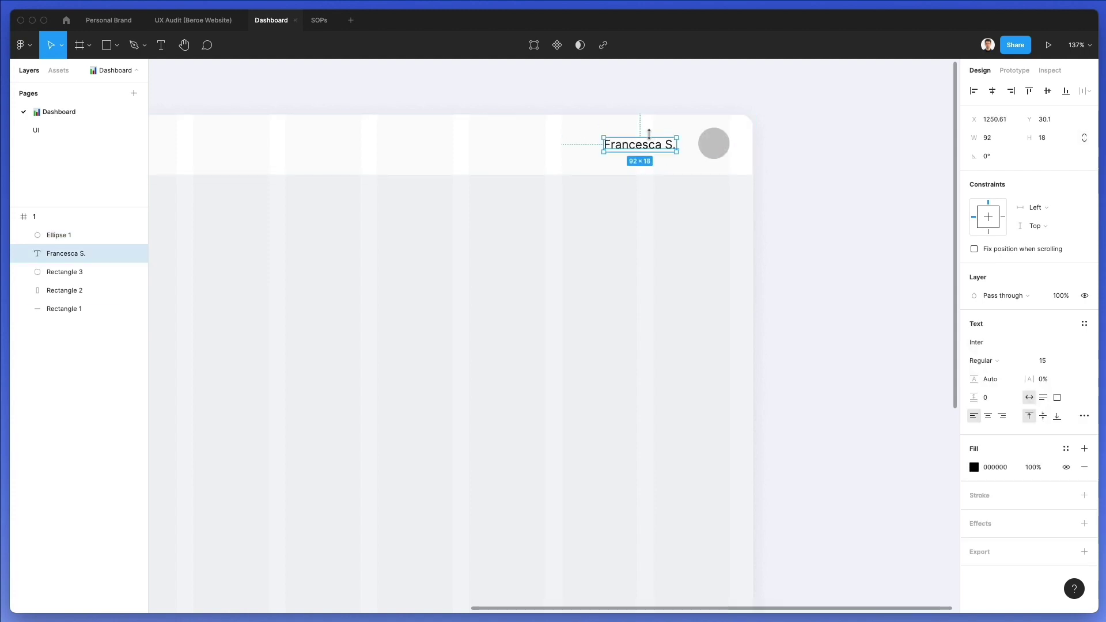
pyautogui.hotkey('shift', 'Right')
pyautogui.press('Up')
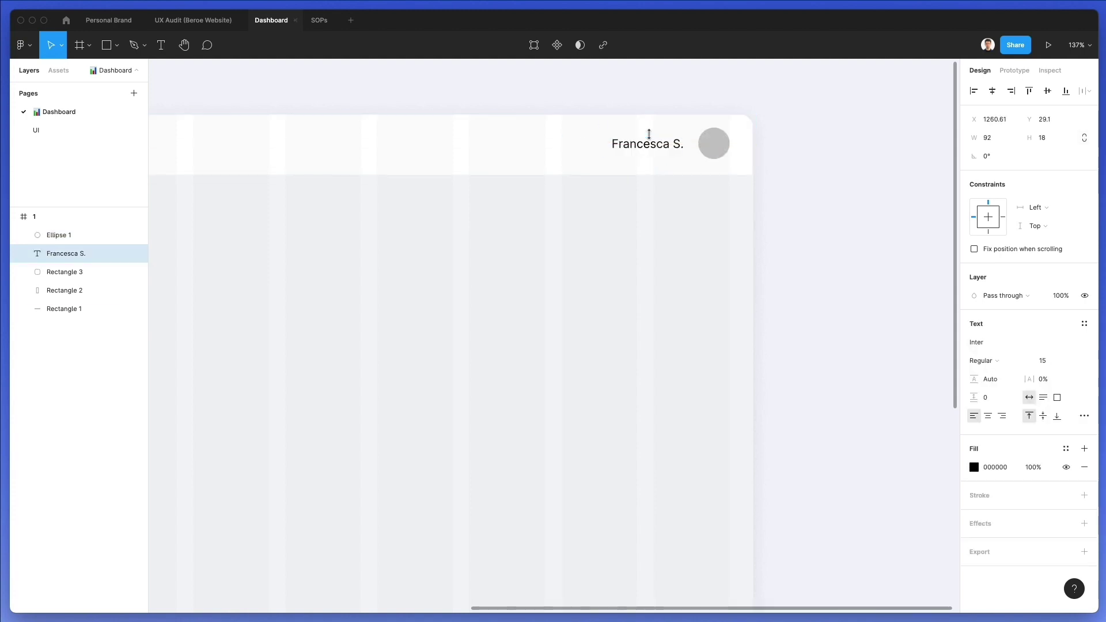
pyautogui.click(677, 271)
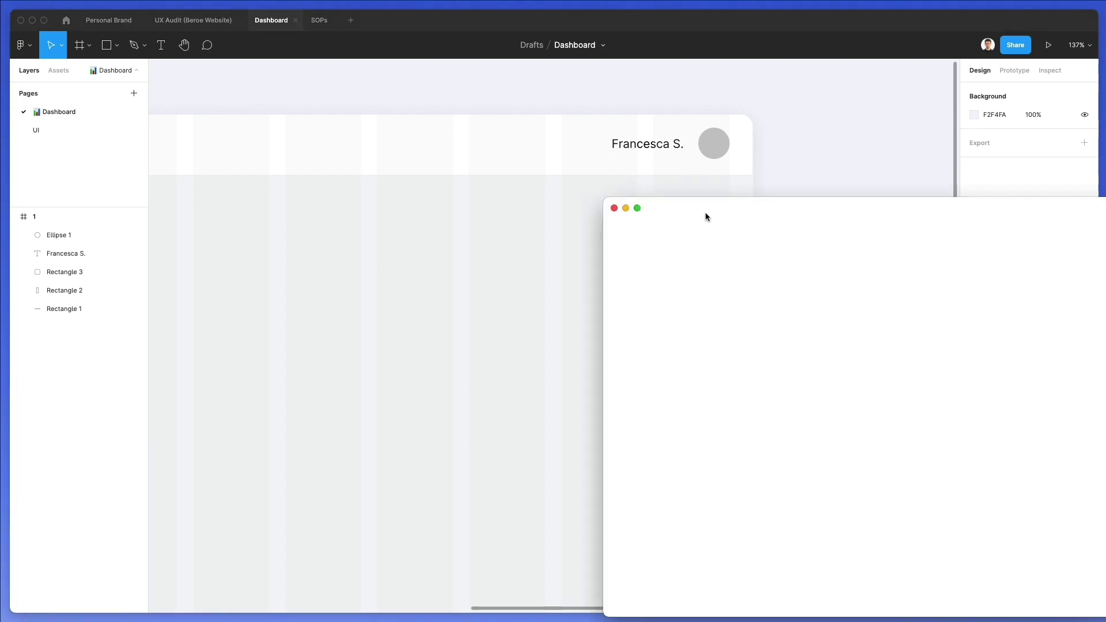
# Step: Switch to Nucleo and place the 12 px down-arrow glyph between the name text and the avatar circle, removing its outer frame
pyautogui.moveTo(706, 213); pyautogui.dragTo(593, 229)
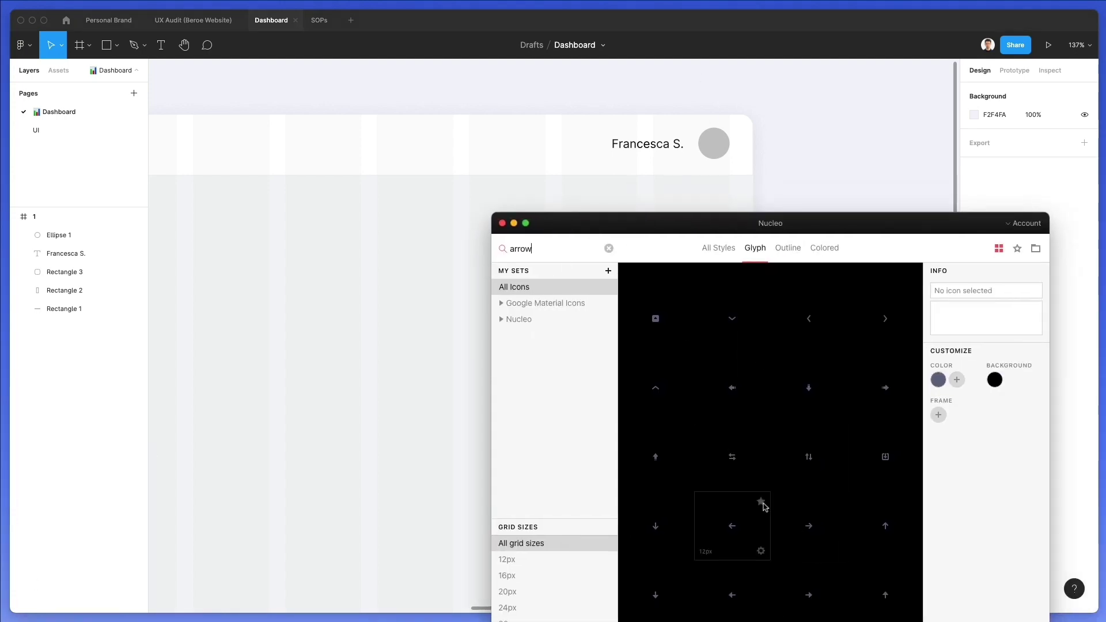
pyautogui.scroll(2, 761, 392)
pyautogui.scroll(1, 760, 393)
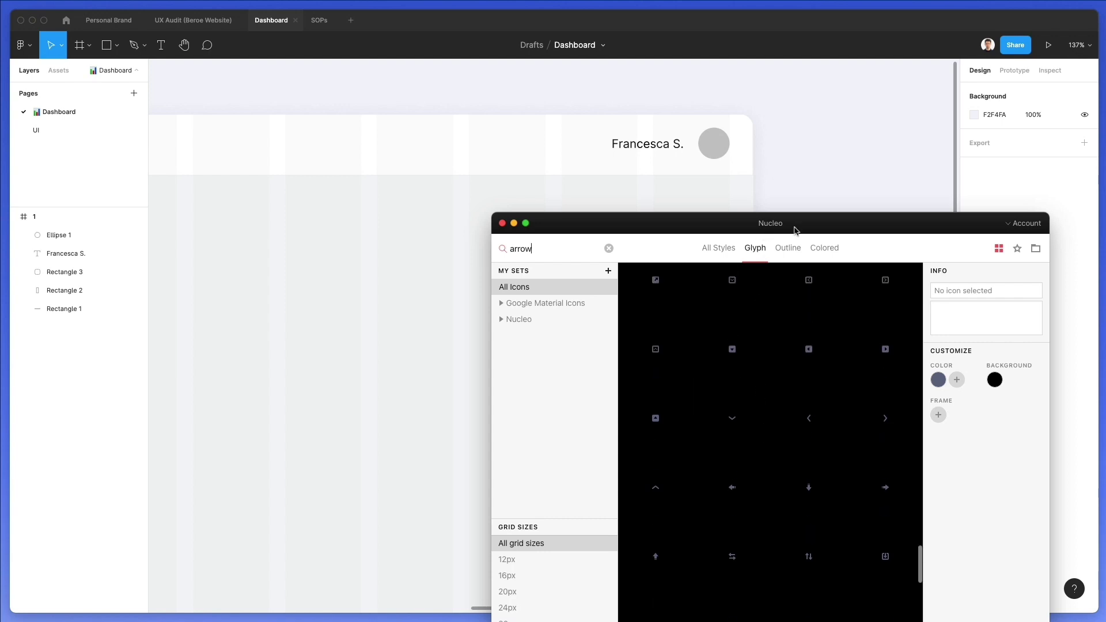
pyautogui.moveTo(822, 232); pyautogui.dragTo(822, 215)
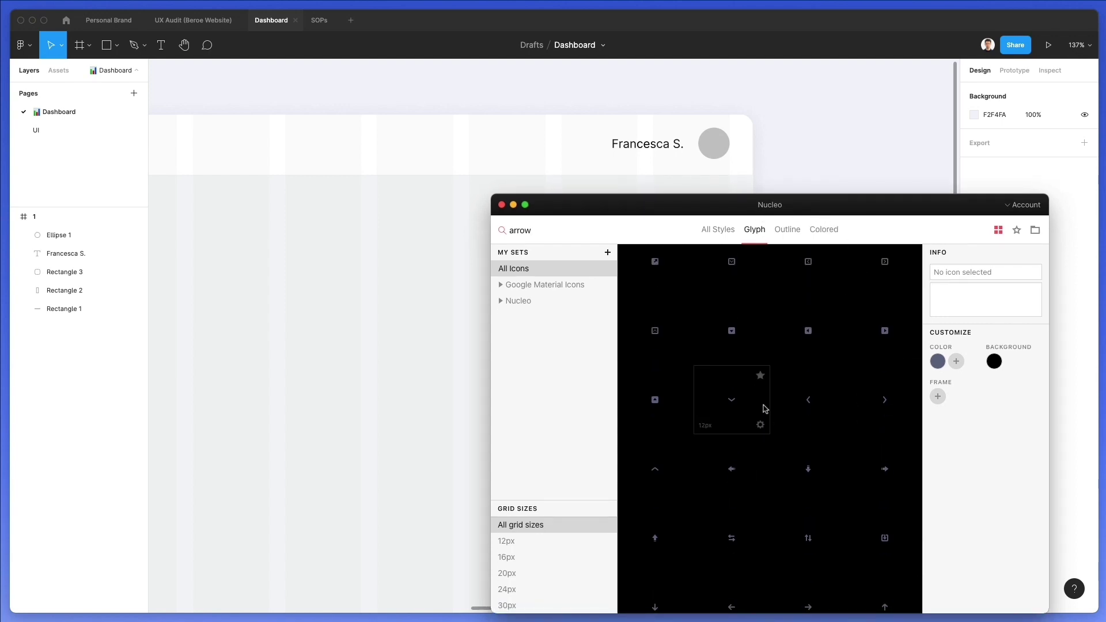
pyautogui.scroll(3, 764, 404)
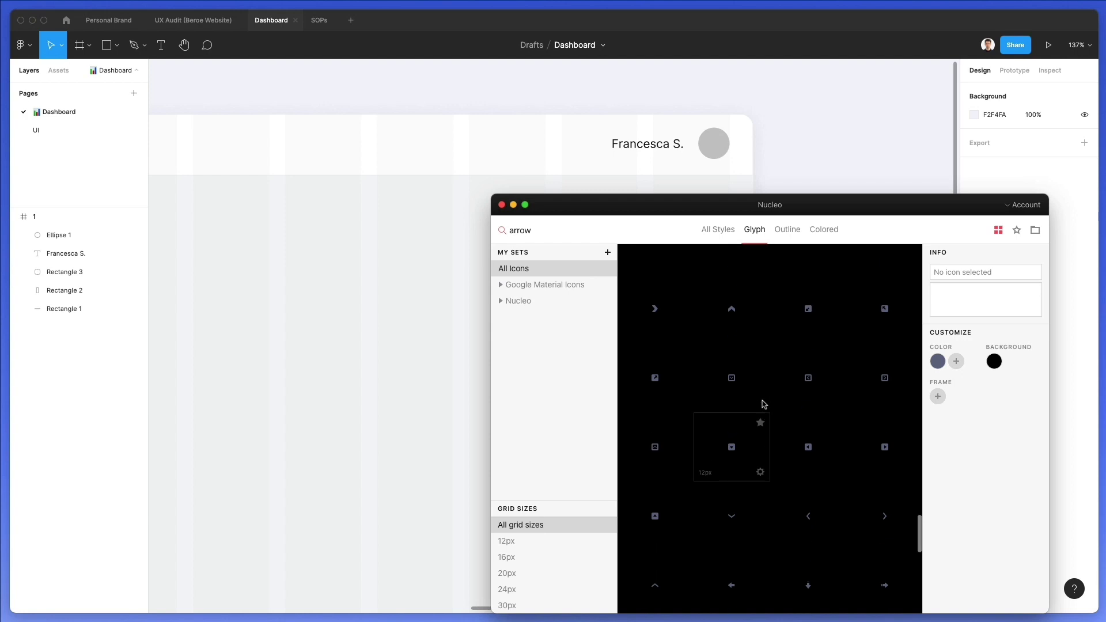
pyautogui.scroll(5, 762, 404)
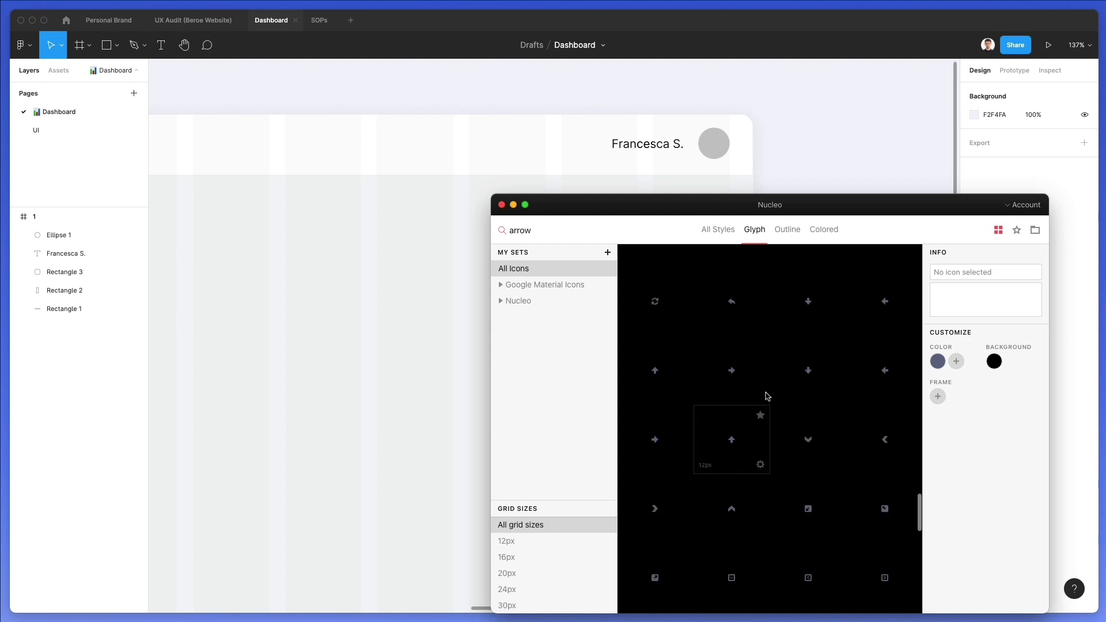
pyautogui.scroll(7, 767, 396)
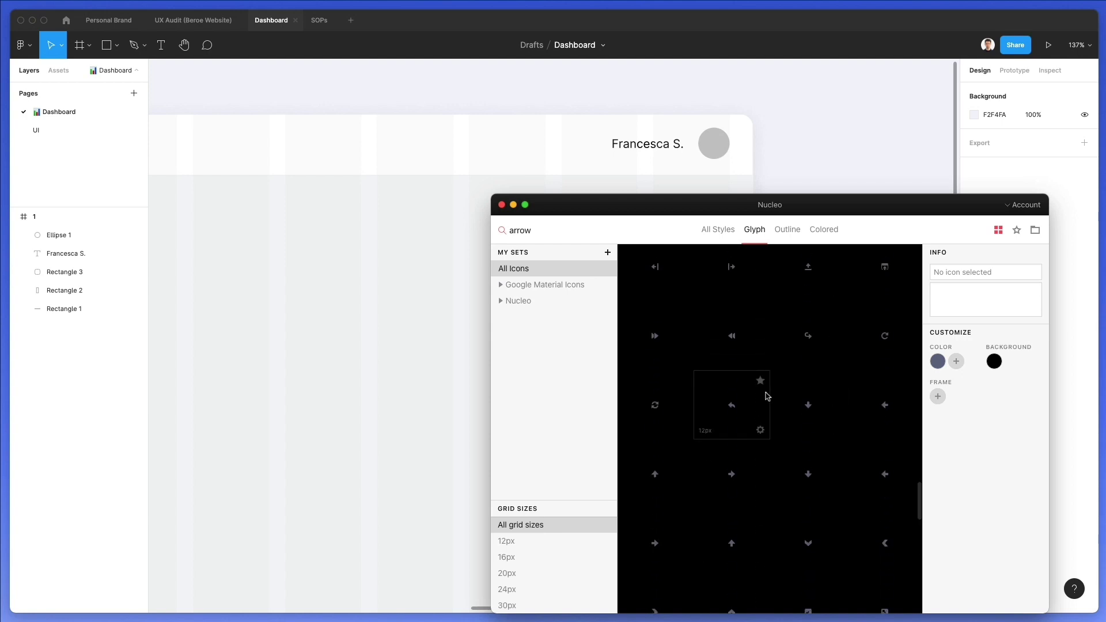
pyautogui.scroll(2, 767, 396)
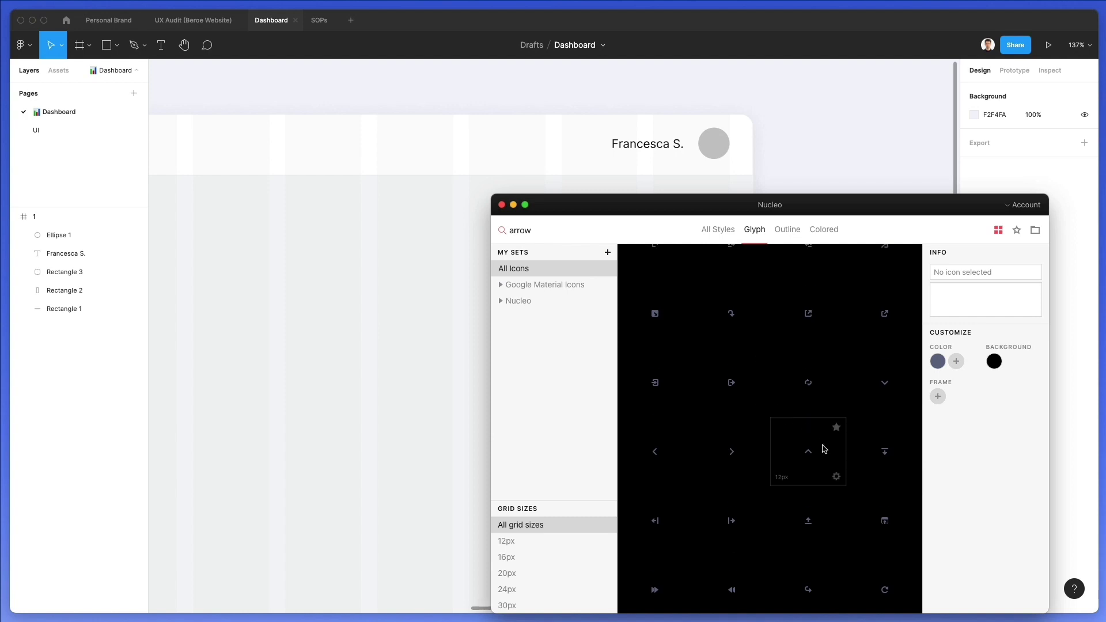
pyautogui.moveTo(881, 386); pyautogui.dragTo(697, 177)
pyautogui.scroll(6, 687, 117)
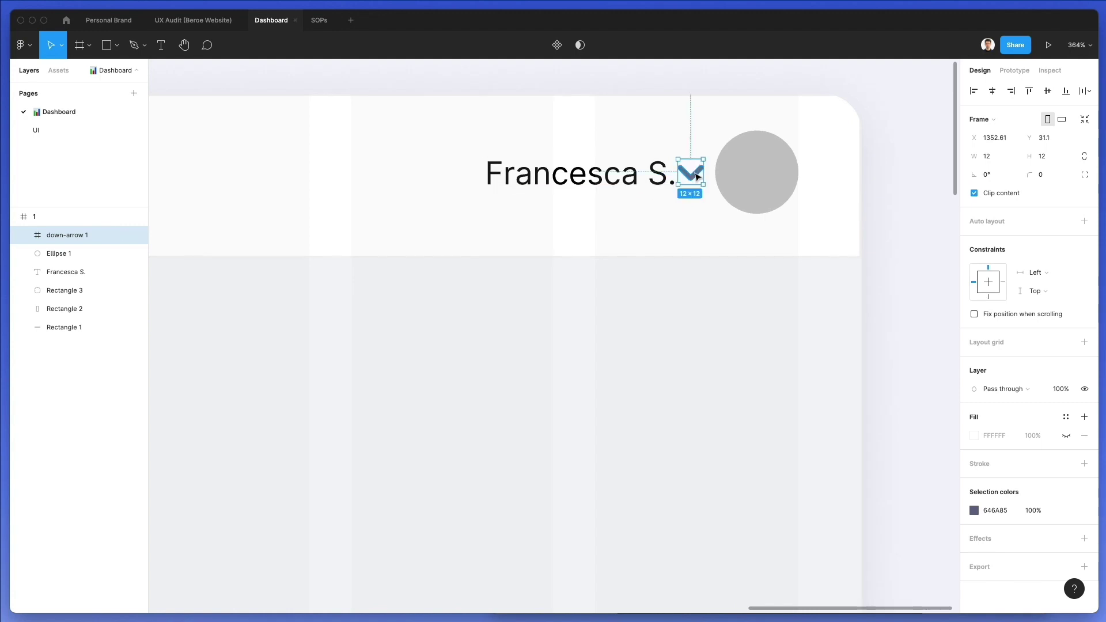
pyautogui.press('super+g')
# Step: Move the name text left to make room and align the down-arrow icon vertically between it and the avatar circle
pyautogui.click(637, 179)
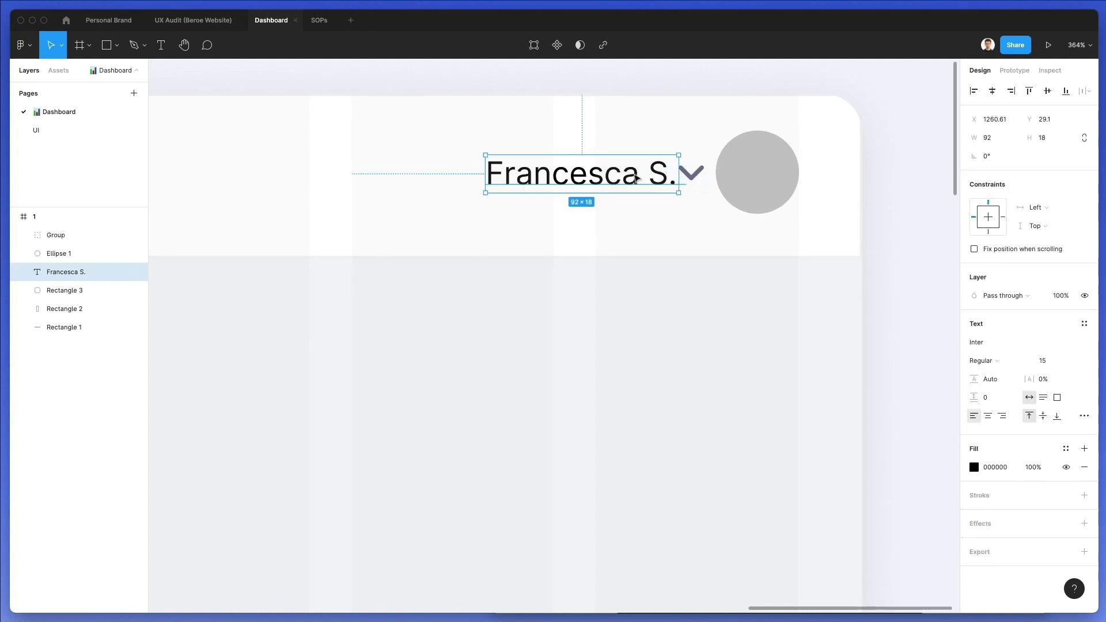
pyautogui.moveTo(636, 179); pyautogui.dragTo(593, 178)
pyautogui.click(706, 175)
pyautogui.click(692, 173)
pyautogui.moveTo(692, 173); pyautogui.dragTo(688, 176)
pyautogui.scroll(-5, 723, 176)
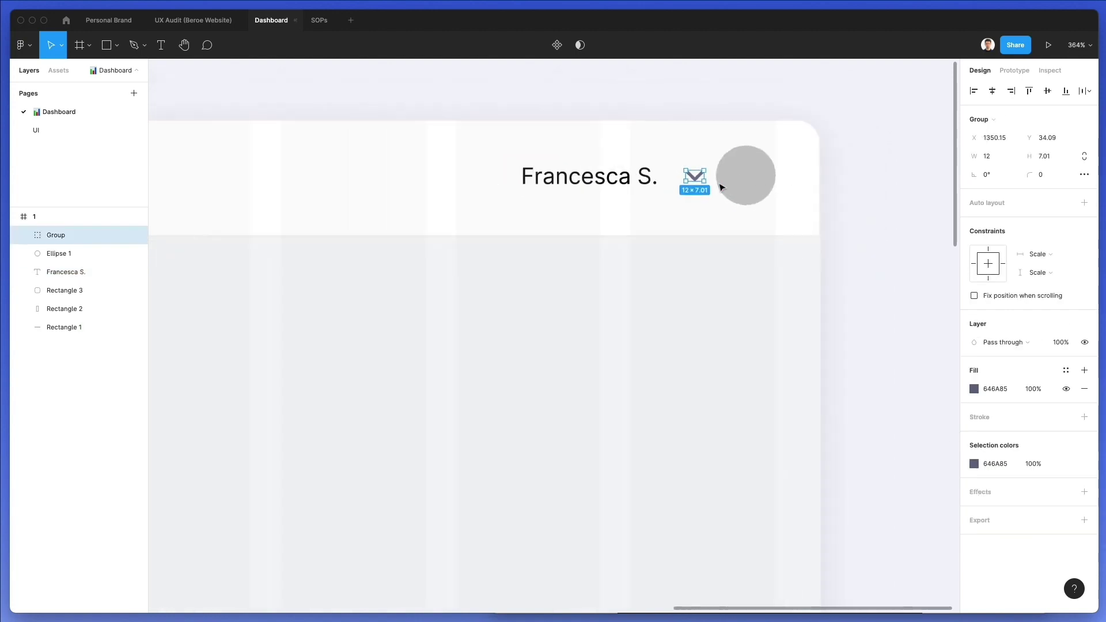
# Step: Run the Content Reel plugin on the avatar circle and place its window beside the frame
pyautogui.click(735, 181)
pyautogui.scroll(-3, 516, 114)
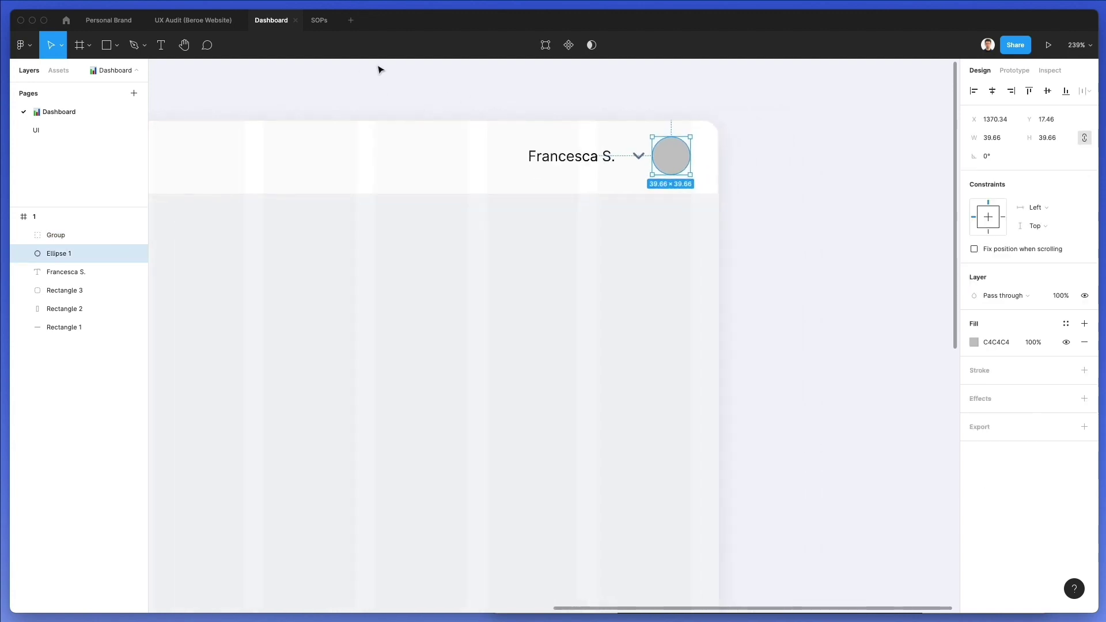
pyautogui.click(22, 45)
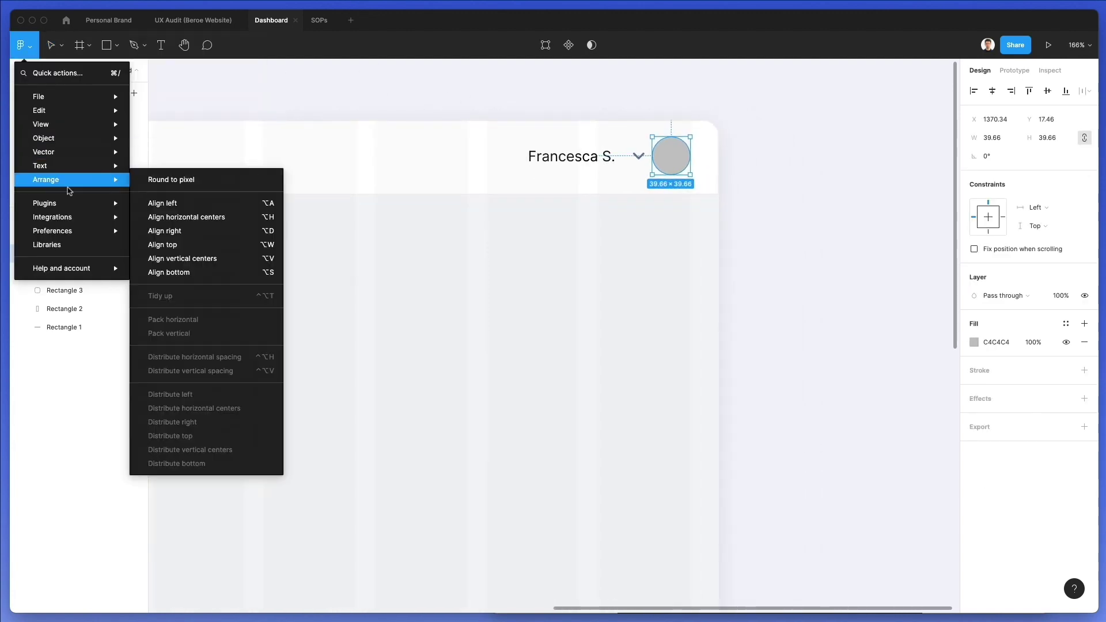
pyautogui.moveTo(68, 207)
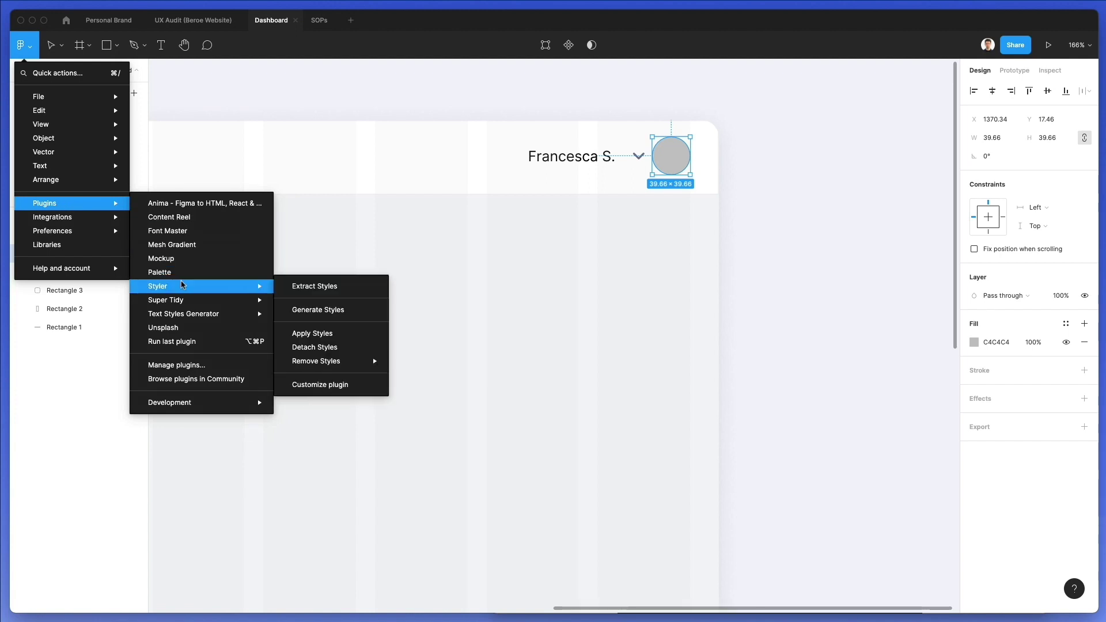
pyautogui.click(177, 221)
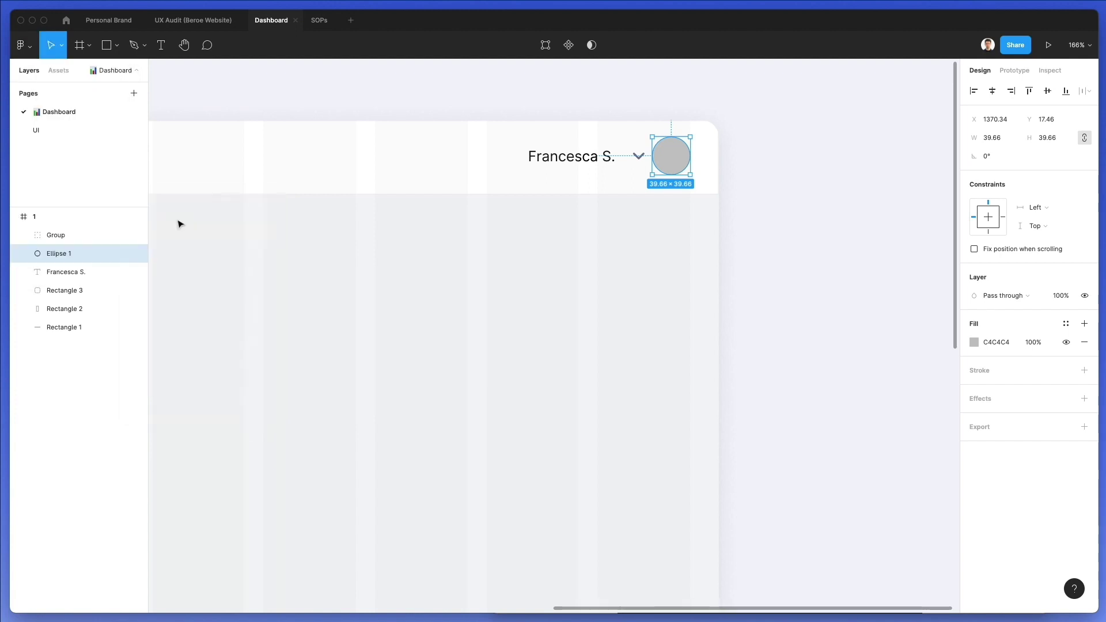
pyautogui.moveTo(724, 168); pyautogui.dragTo(832, 168)
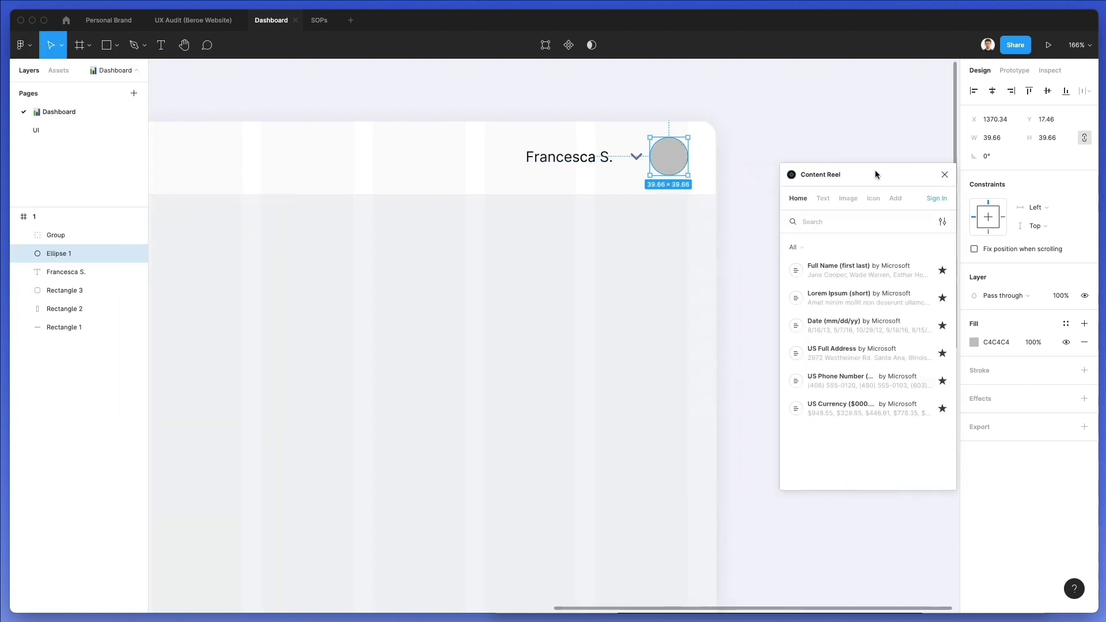
# Step: Fill the avatar circle with the portrait of the long-haired woman in a light top from Microsoft's Avatars (female) images
pyautogui.click(843, 200)
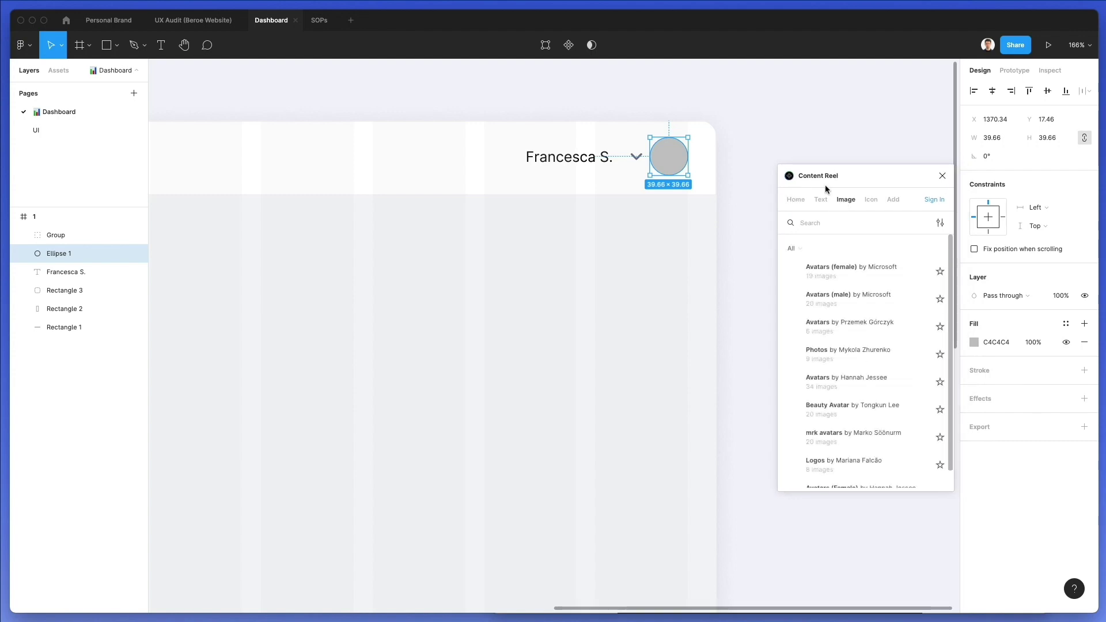
pyautogui.click(855, 273)
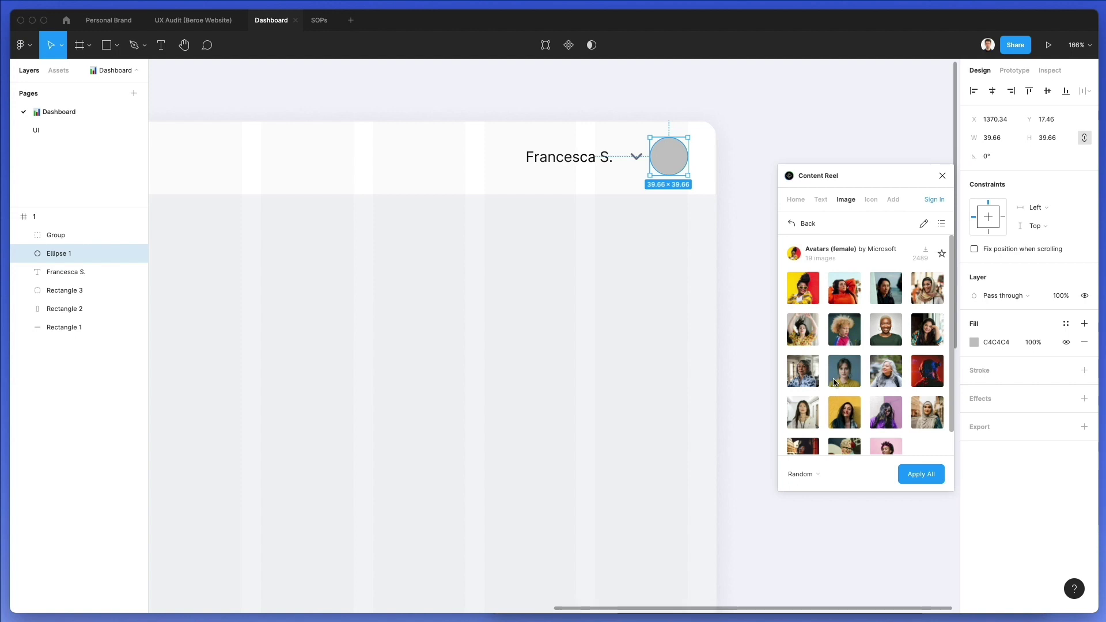
pyautogui.scroll(-1, 926, 363)
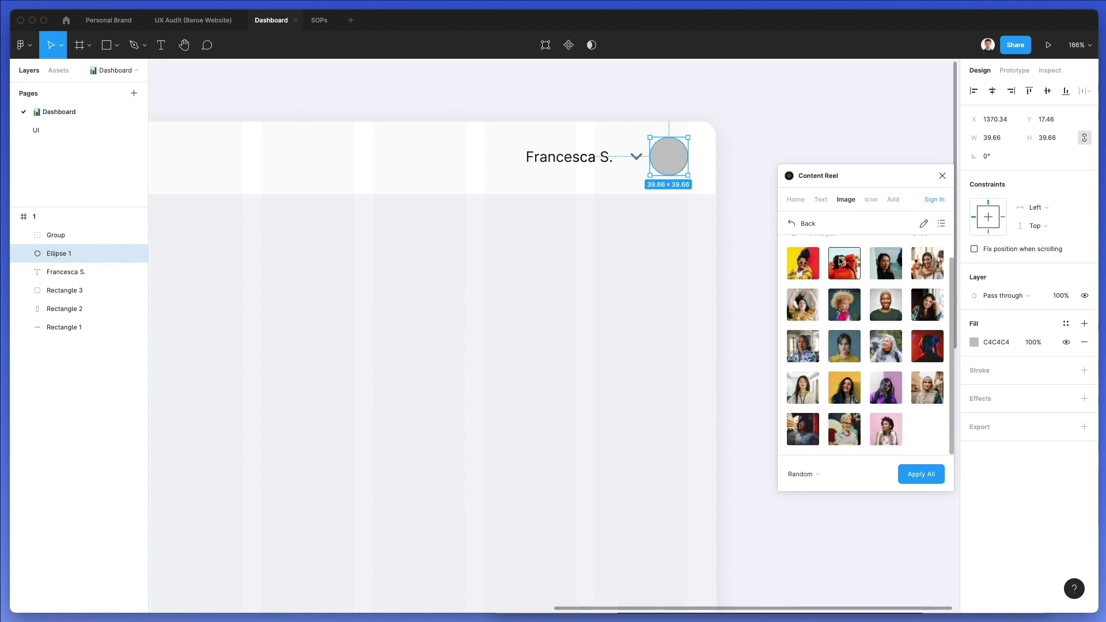
pyautogui.click(806, 387)
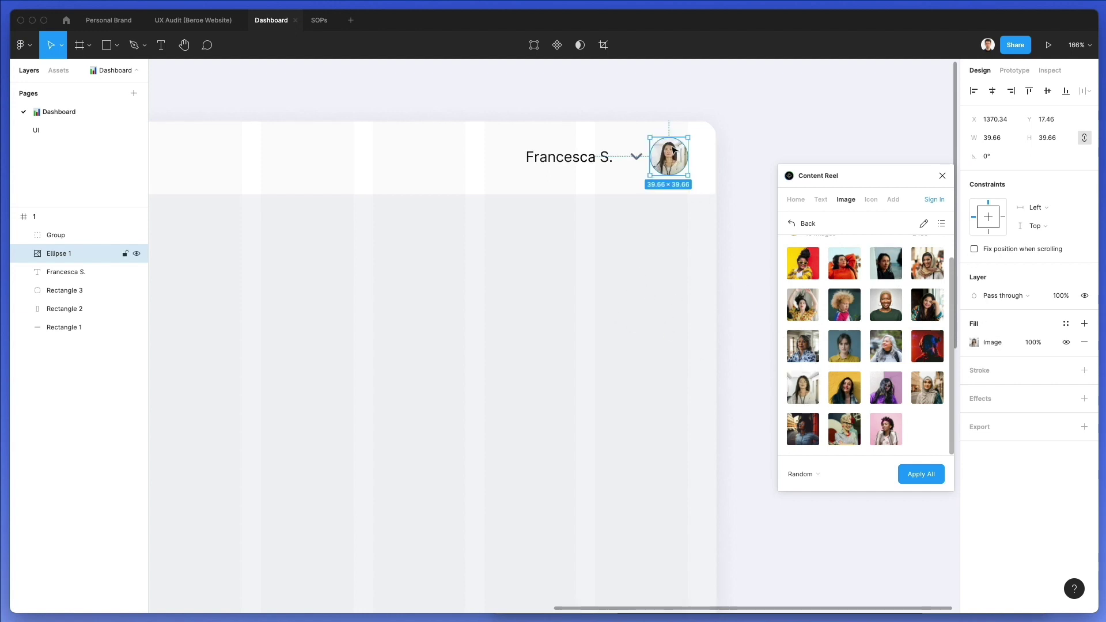
pyautogui.click(652, 271)
pyautogui.scroll(-2, 652, 270)
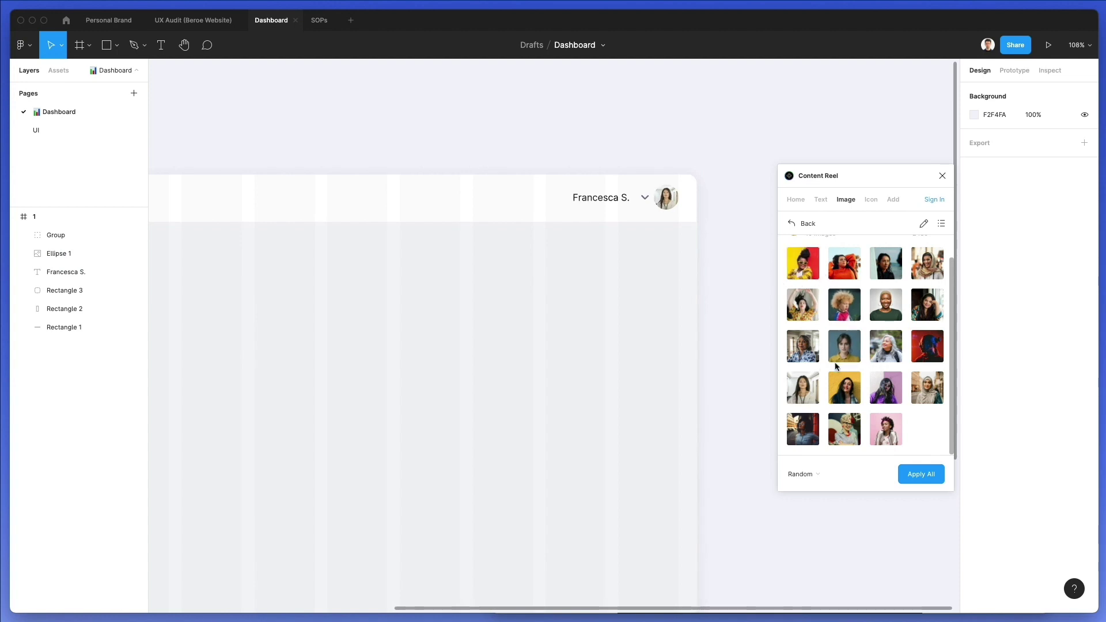
# Step: Close the Content Reel plugin window and bring the whole dashboard frame into view
pyautogui.scroll(-1, 642, 284)
pyautogui.click(684, 188)
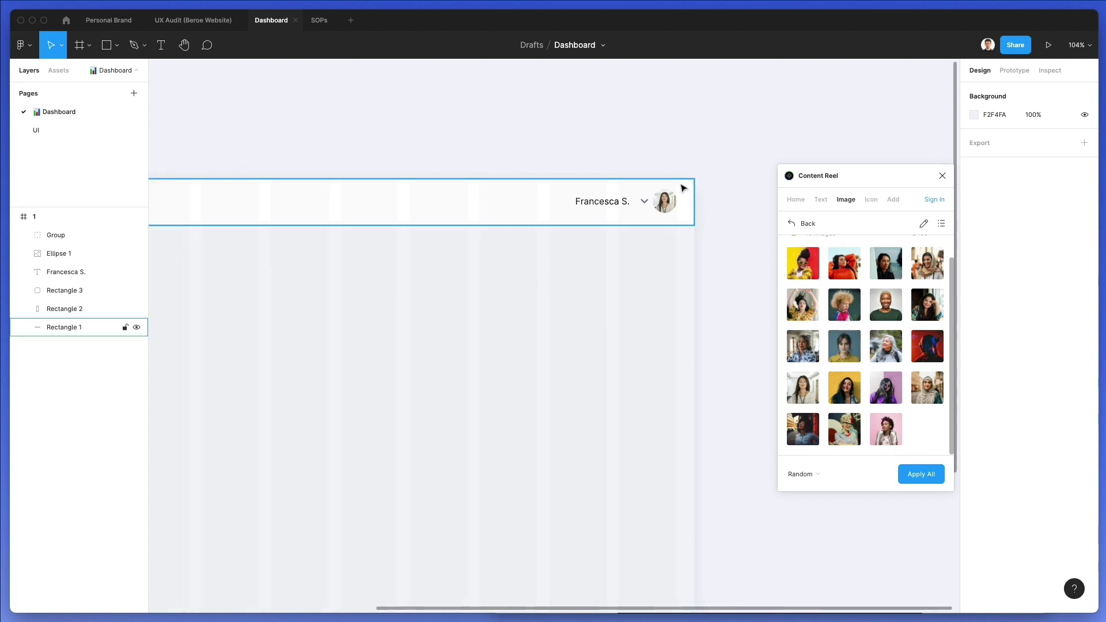
pyautogui.click(646, 248)
pyautogui.scroll(-2, 627, 274)
pyautogui.hscroll(-2, 625, 234)
pyautogui.scroll(-1, 625, 235)
pyautogui.click(942, 177)
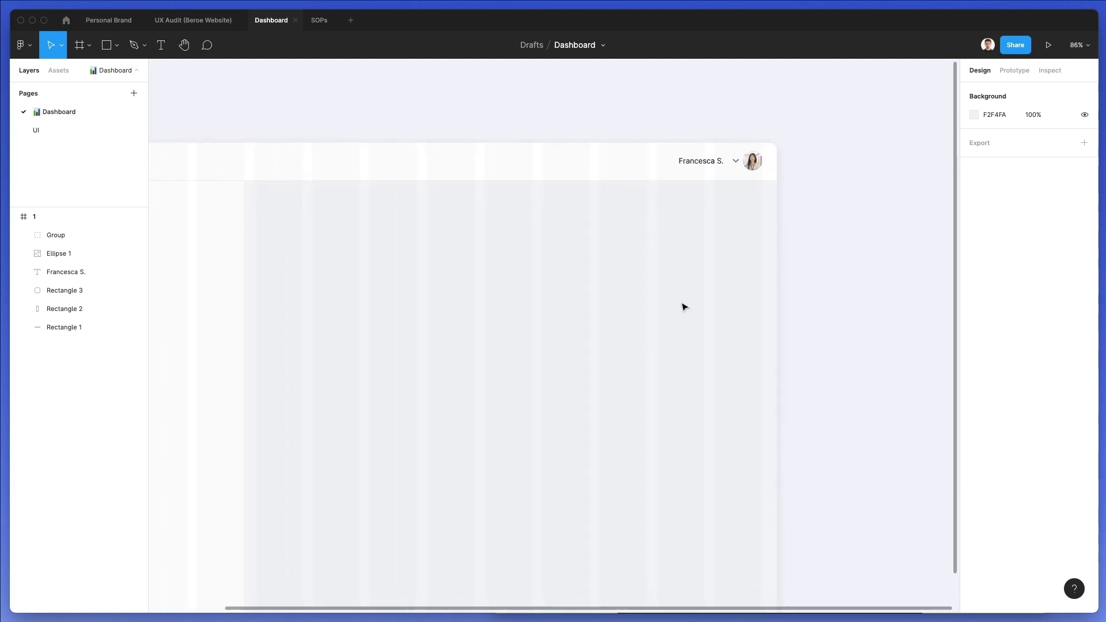
pyautogui.scroll(-1, 764, 293)
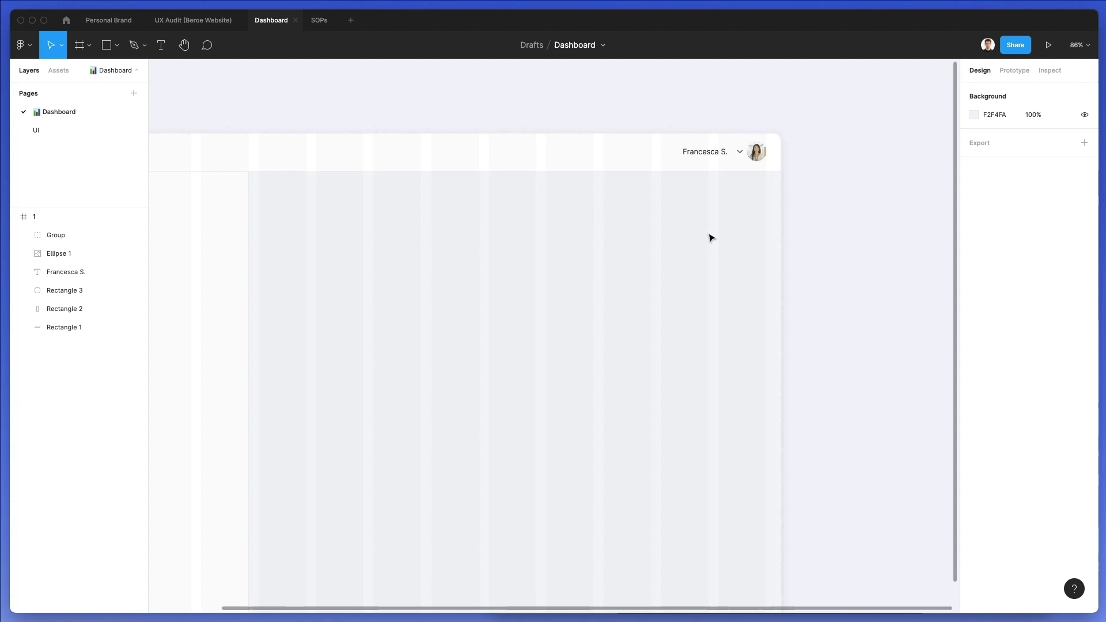
pyautogui.hotkey('shift', '1')
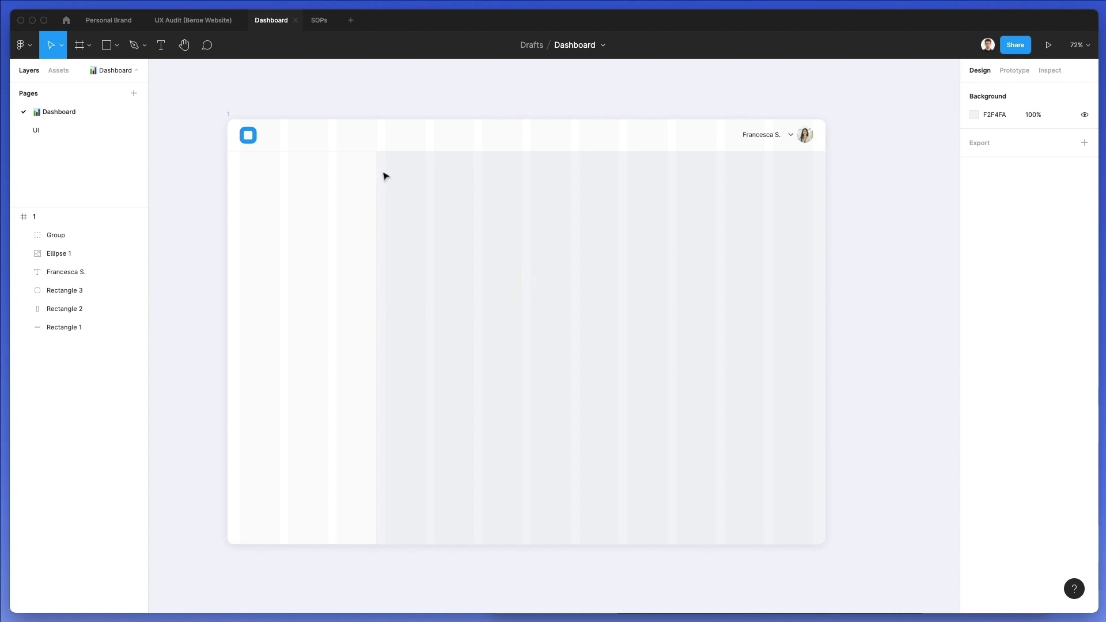
# Step: Set the font weight of the name text in the header to Medium
pyautogui.click(758, 136)
pyautogui.scroll(5, 761, 136)
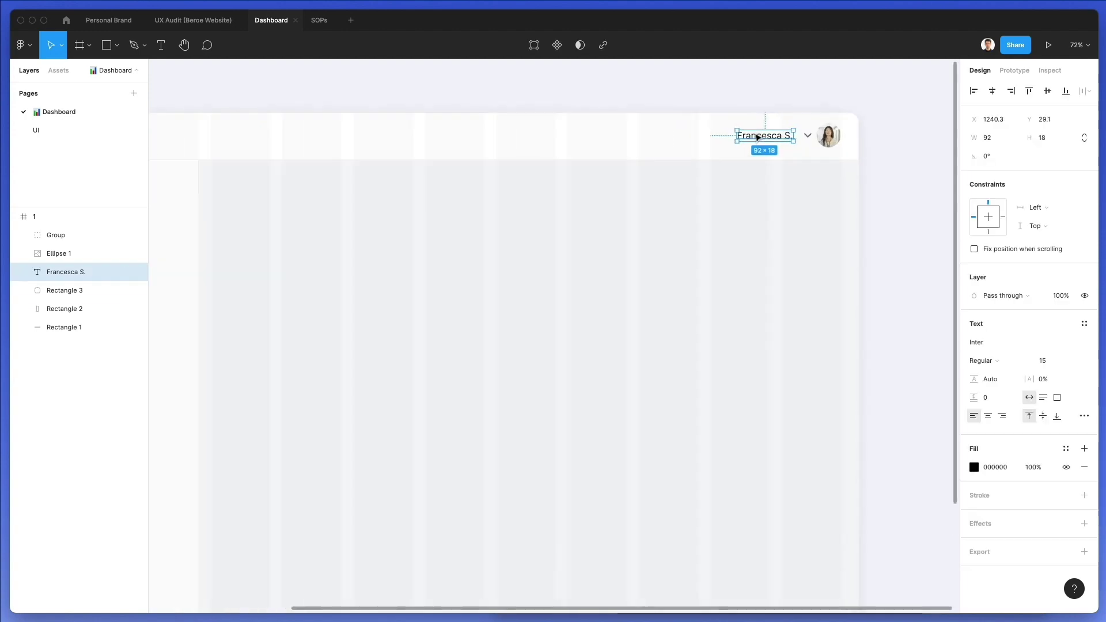
pyautogui.click(987, 361)
pyautogui.click(987, 373)
pyautogui.scroll(-5, 721, 224)
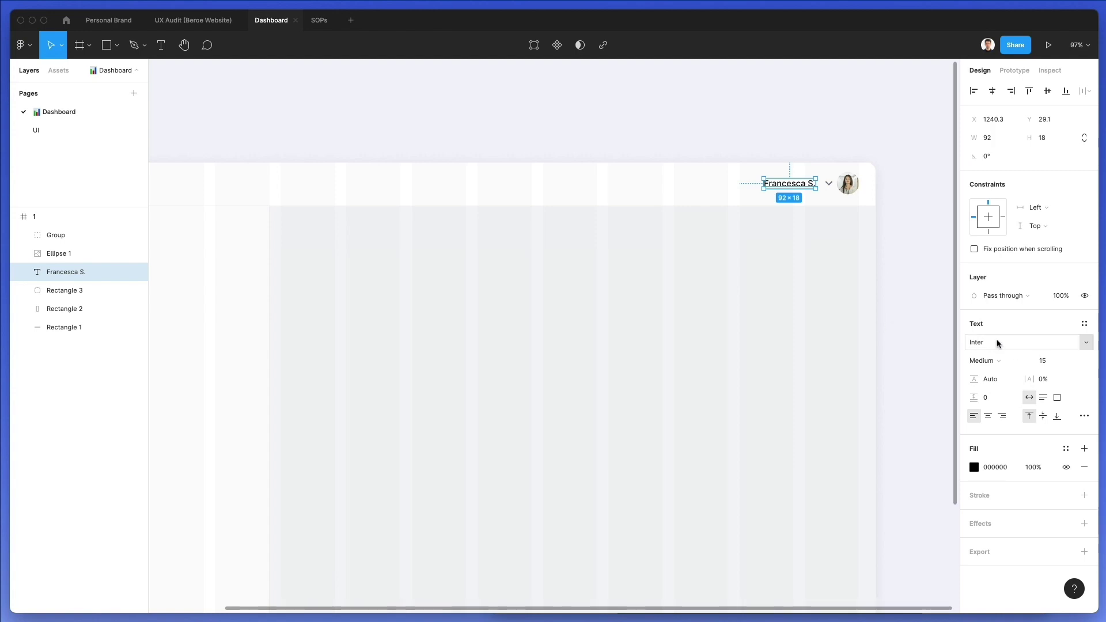
# Step: Copy the header name text into the top of the sidebar, lined up under the logo
pyautogui.hscroll(-2, 850, 247)
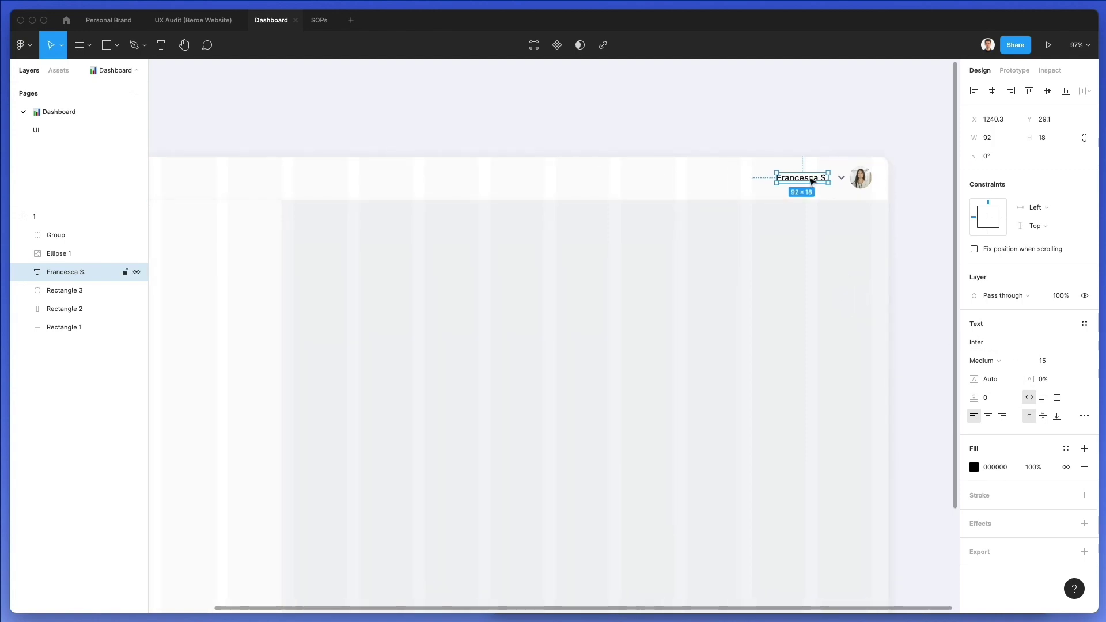
pyautogui.moveTo(810, 180); pyautogui.dragTo(313, 236)
pyautogui.hscroll(4, 758, 246)
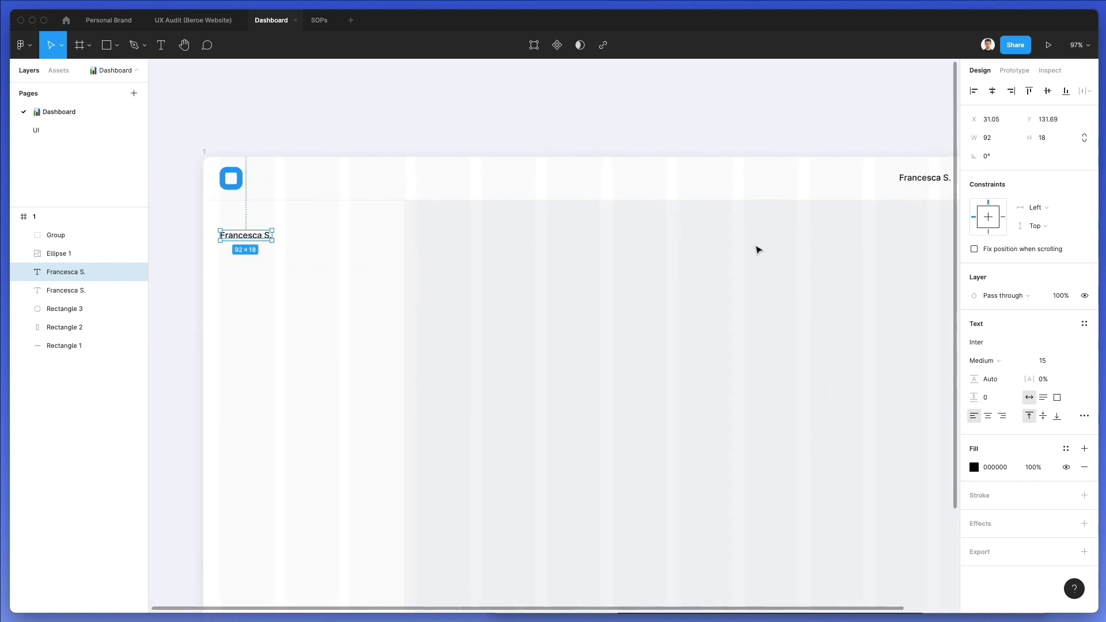
# Step: Set the fill of both the header name text and its sidebar copy to grey 6F6F6F
pyautogui.keyDown('shift'); pyautogui.click(830, 178); pyautogui.keyUp('shift')
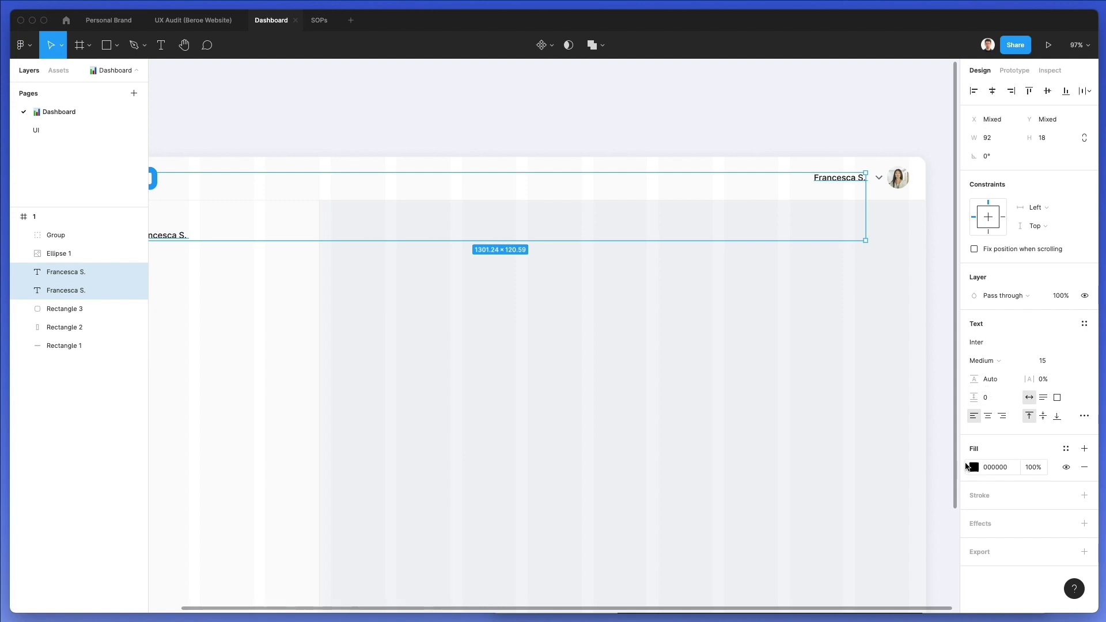
pyautogui.click(974, 467)
pyautogui.moveTo(927, 477); pyautogui.dragTo(916, 480)
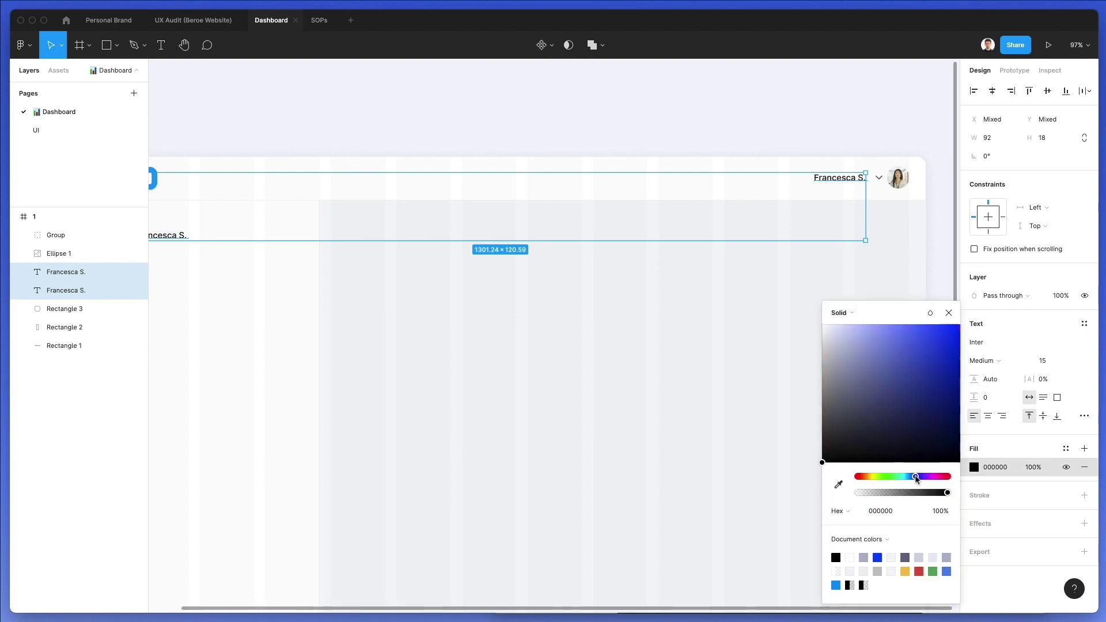
pyautogui.moveTo(859, 429); pyautogui.dragTo(805, 407)
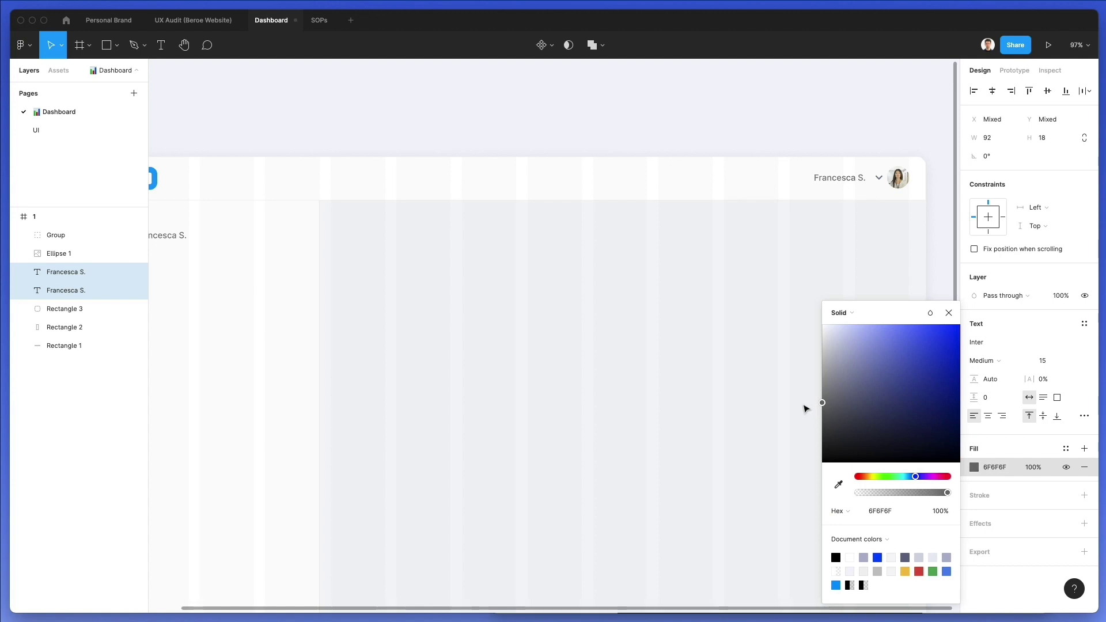
pyautogui.click(501, 369)
# Step: Change the sidebar copy's text to "DESTINATION"
pyautogui.hscroll(-5, 426, 182)
pyautogui.scroll(-3, 426, 182)
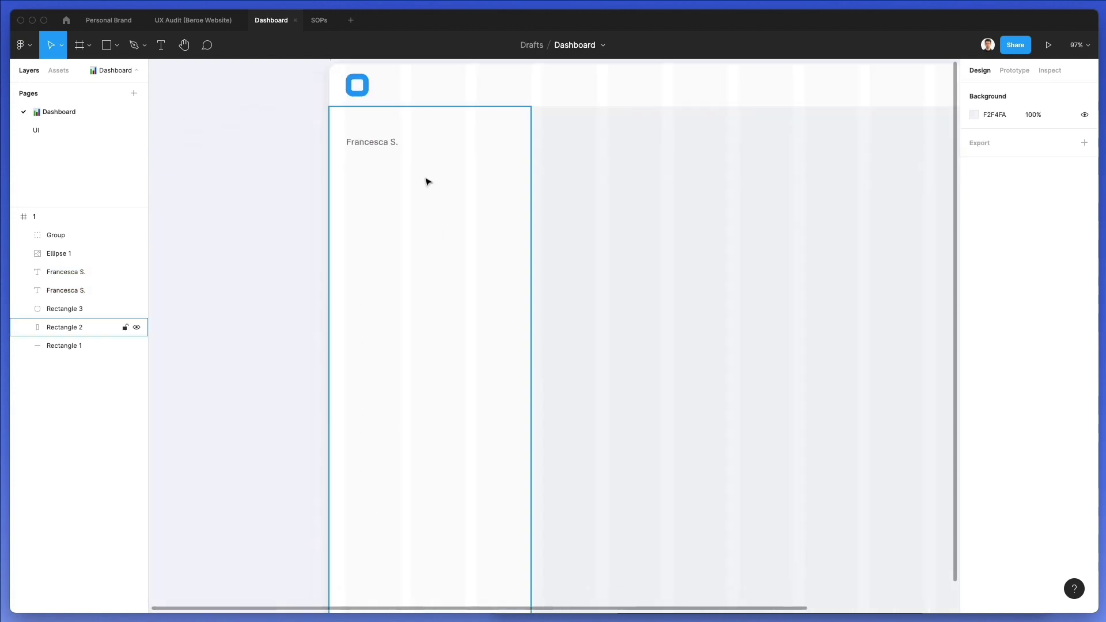
pyautogui.click(362, 145)
pyautogui.doubleClick(360, 141)
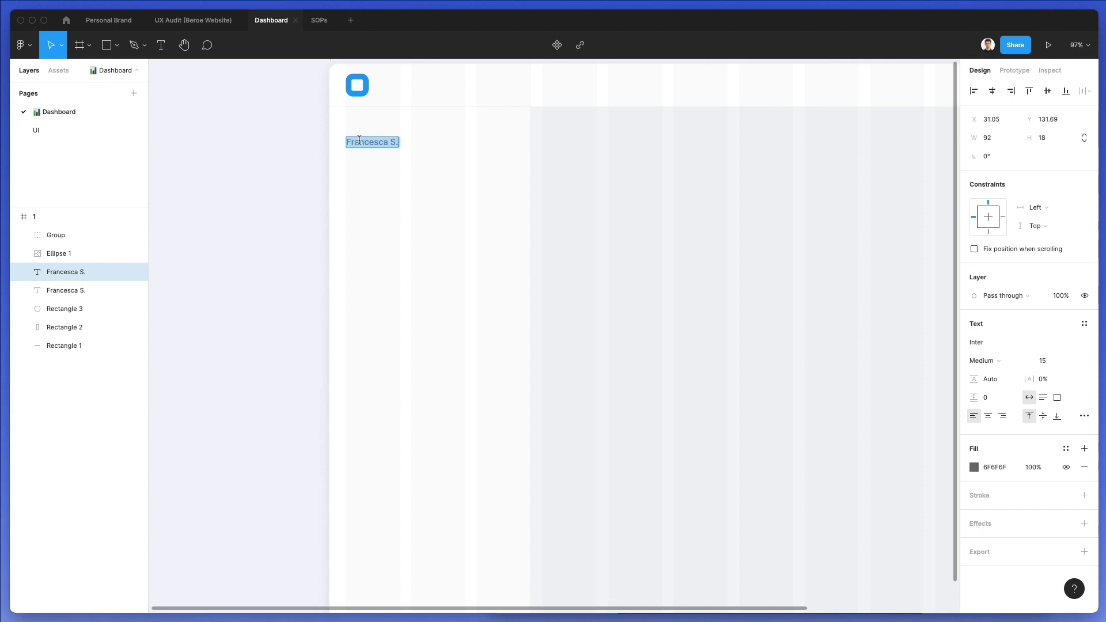
pyautogui.write('DESTINATION')
pyautogui.click(777, 244)
# Step: Make the DESTINATION label Semi Bold and set its letter spacing to 10%
pyautogui.click(393, 143)
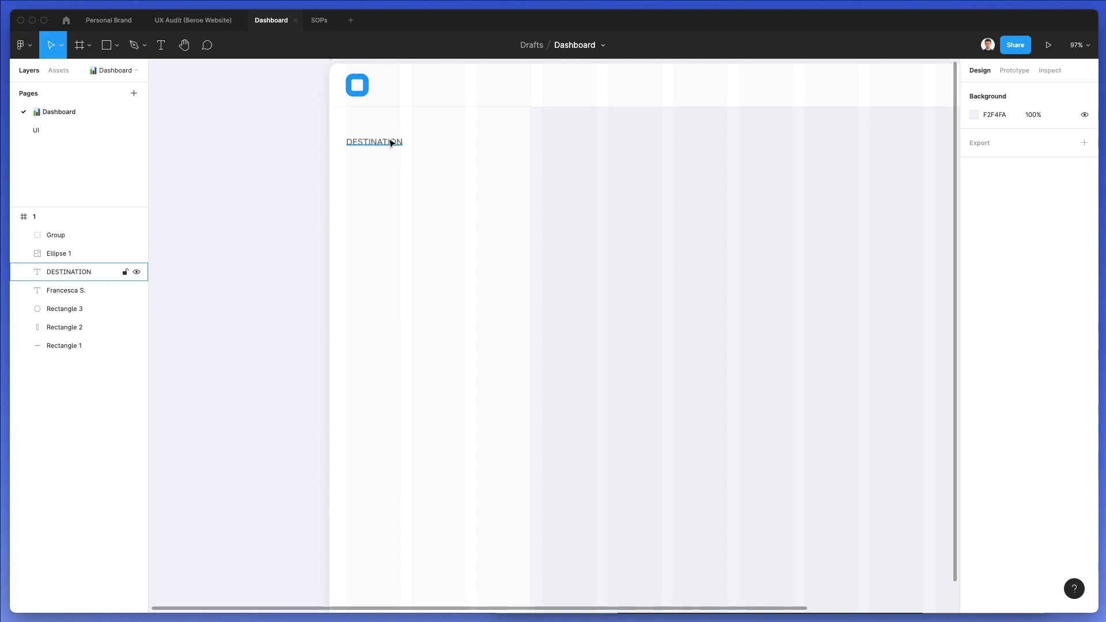
pyautogui.click(993, 361)
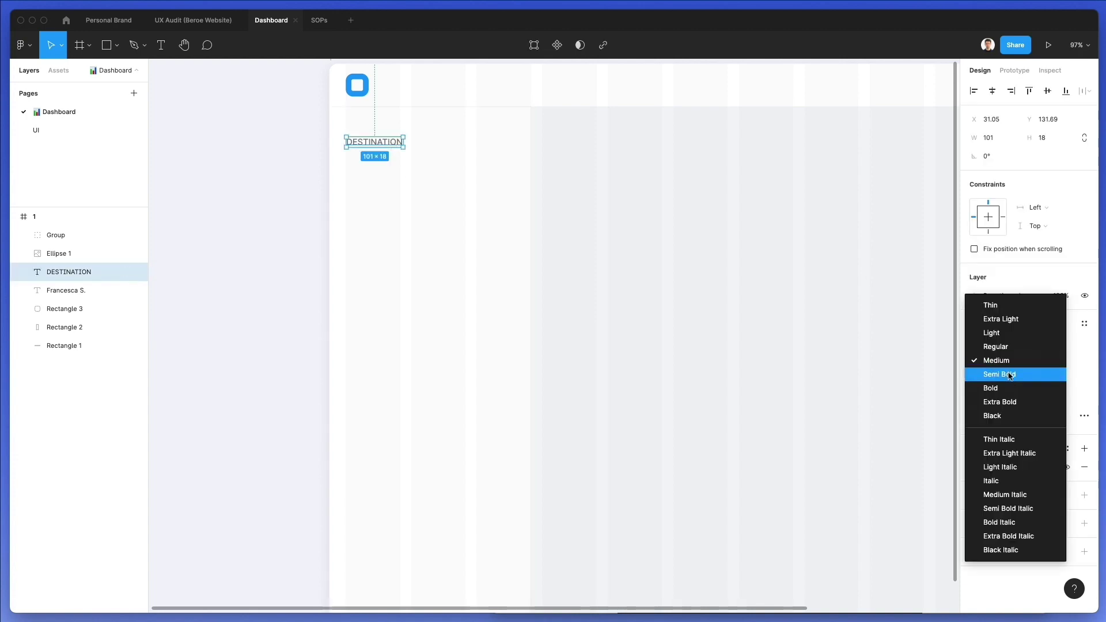
pyautogui.click(1007, 374)
pyautogui.click(1049, 381)
pyautogui.press('Up')
pyautogui.press('Up')
pyautogui.press('Up')
pyautogui.press('Up')
pyautogui.press('Up')
pyautogui.press('Up')
pyautogui.press('Up')
pyautogui.press('Up')
pyautogui.press('Up')
pyautogui.press('Up')
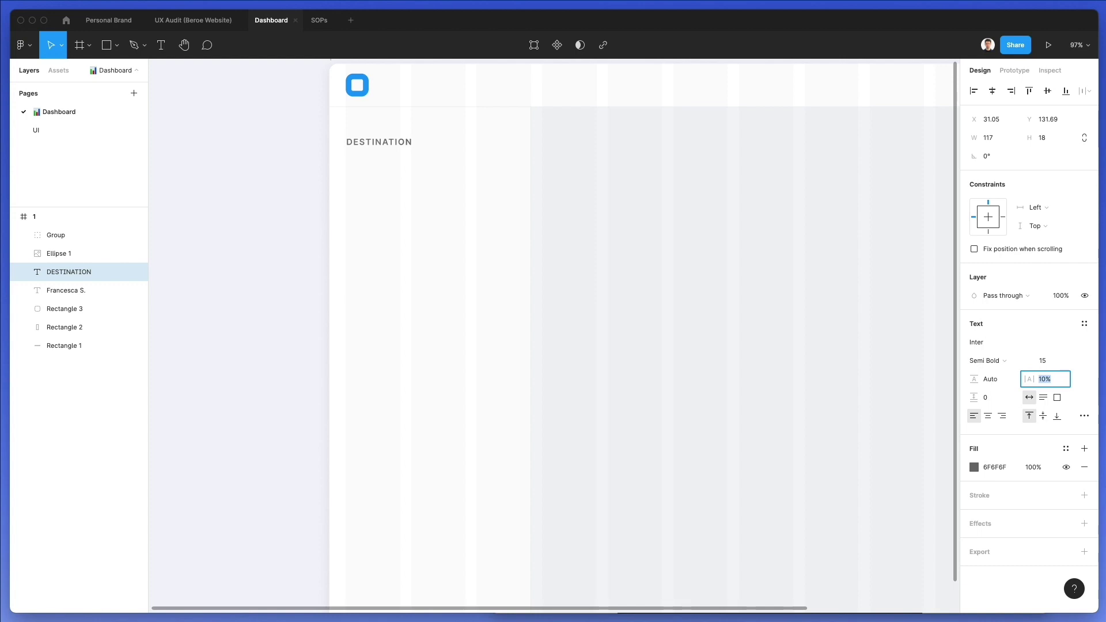
pyautogui.click(717, 226)
# Step: Draw a rectangle about 299 × 45 px under the DESTINATION label and nudge it down 2 px
pyautogui.scroll(5, 712, 222)
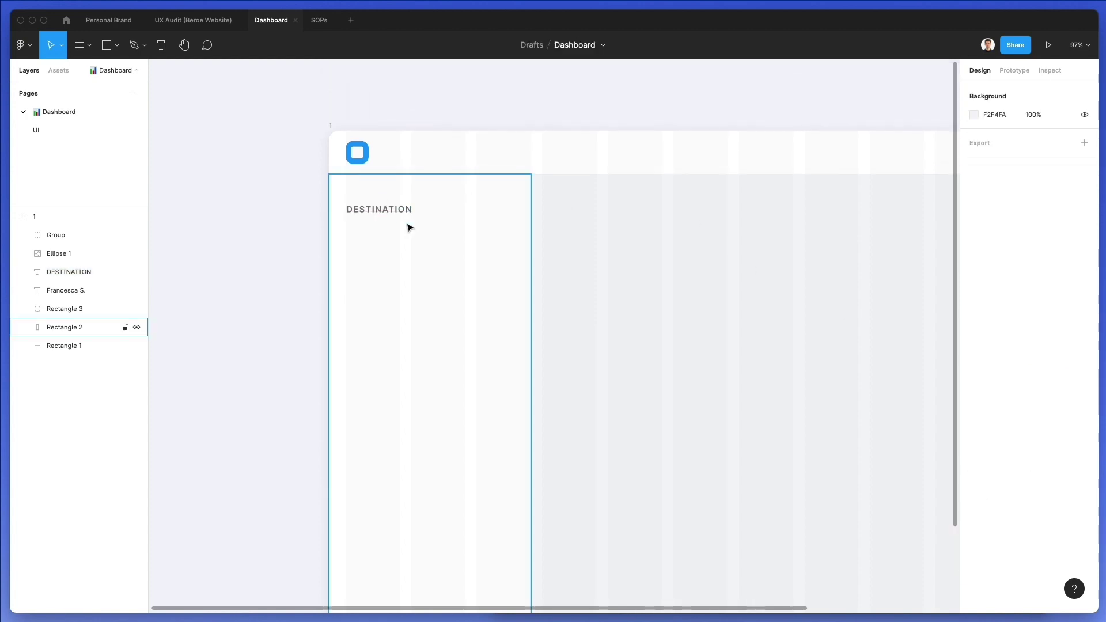
pyautogui.press('r')
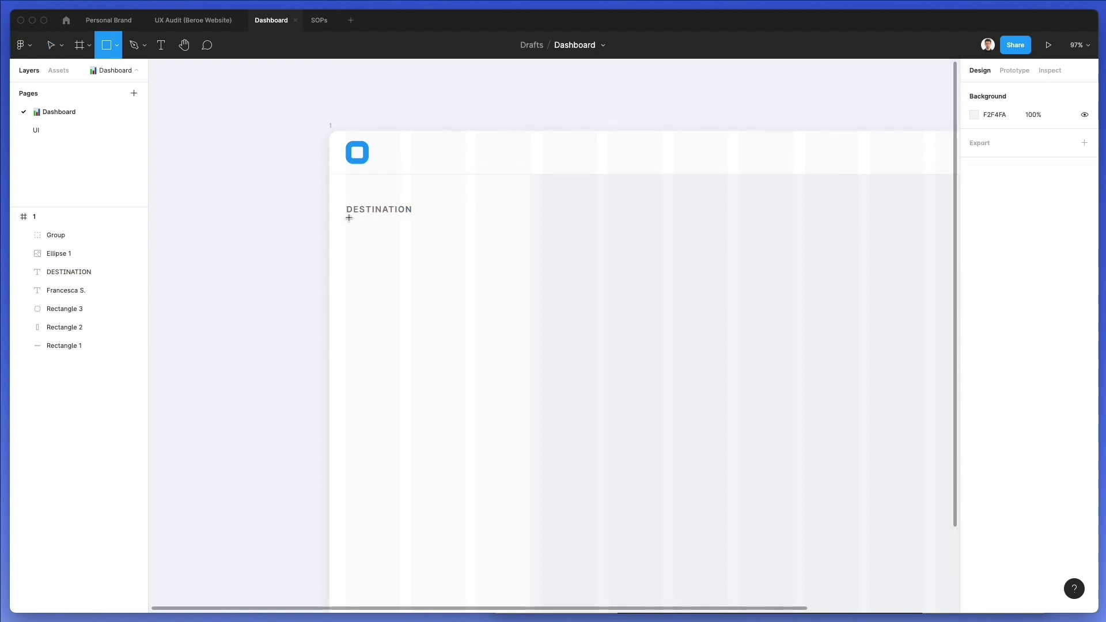
pyautogui.moveTo(347, 221); pyautogui.dragTo(515, 245)
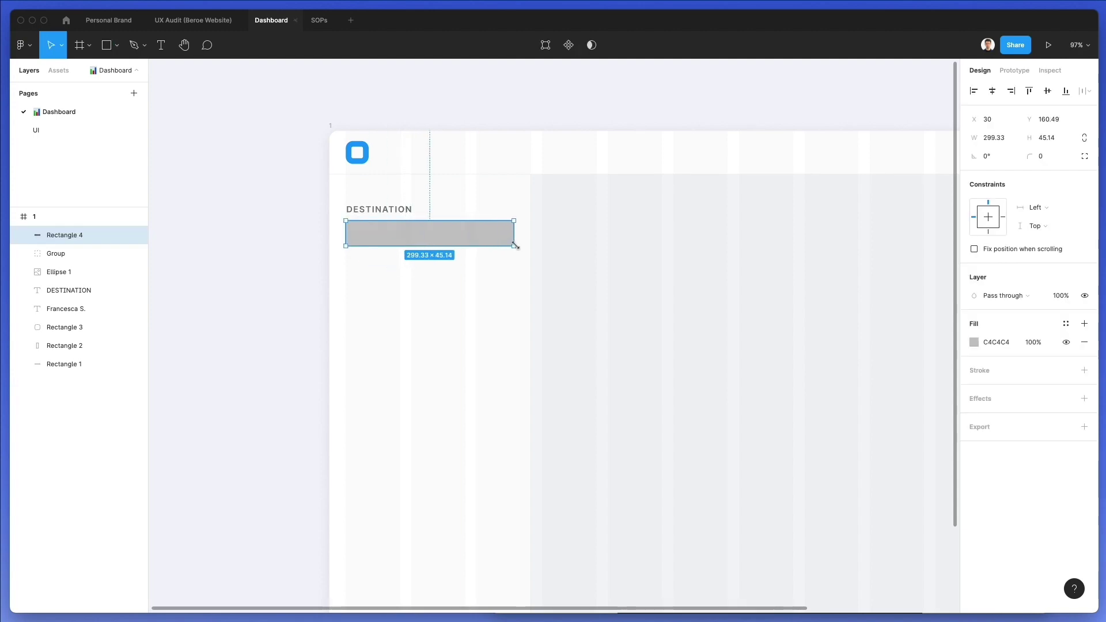
pyautogui.press('Down')
pyautogui.press('Down')
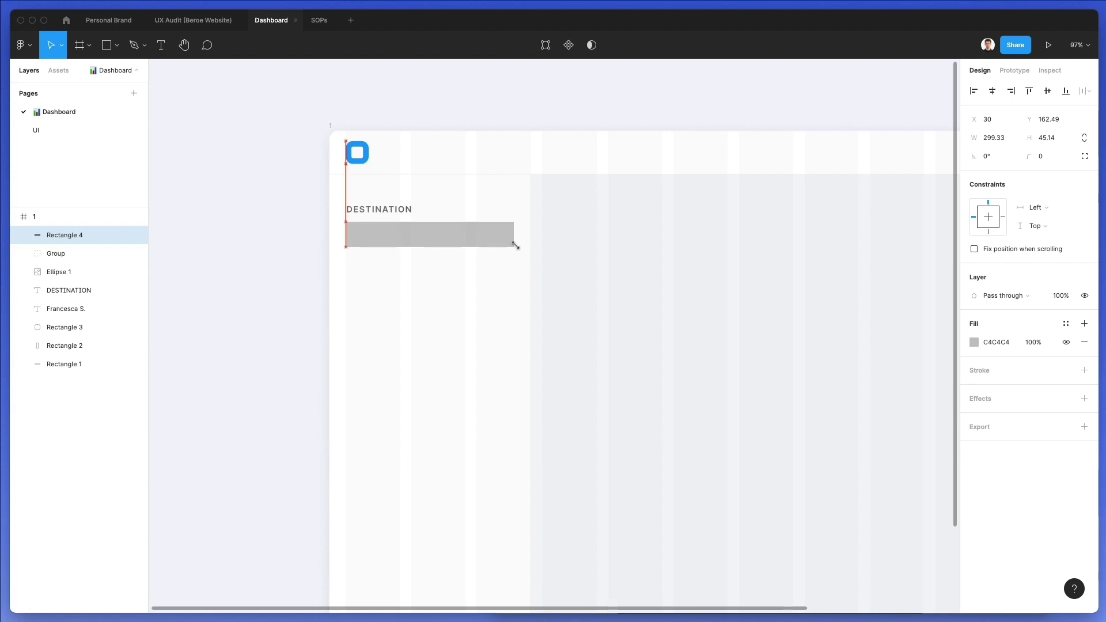
# Step: Set the DESTINATION label's font size to 14 and its letter spacing to 5%
pyautogui.click(379, 209)
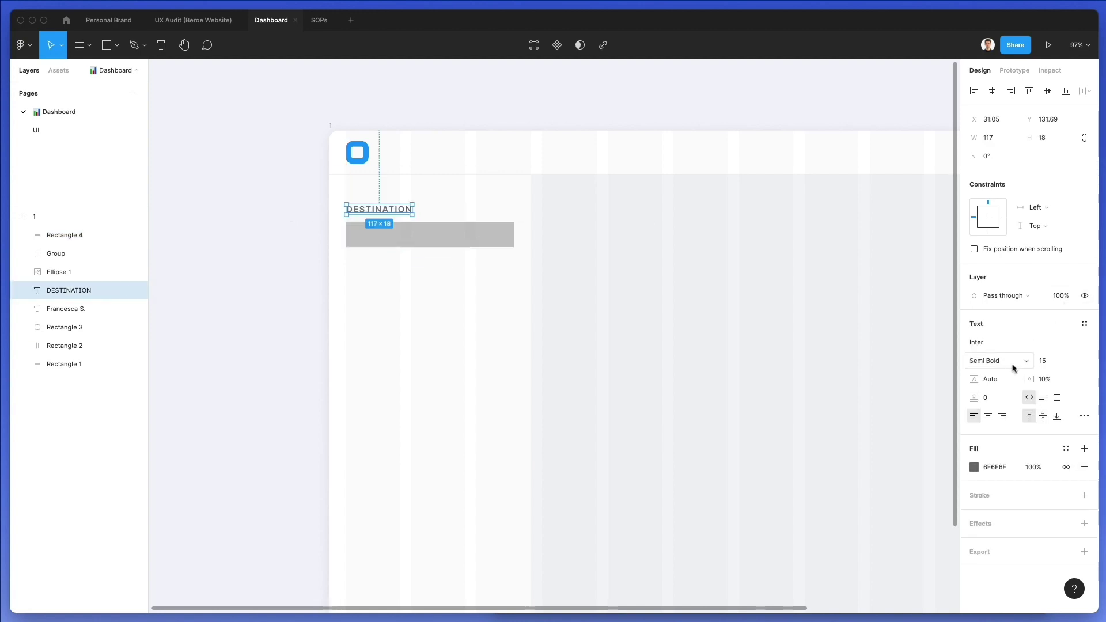
pyautogui.click(1044, 362)
pyautogui.press('Down')
pyautogui.click(1042, 378)
pyautogui.press('Down')
pyautogui.press('Down')
pyautogui.press('Down')
pyautogui.press('Down')
pyautogui.press('Down')
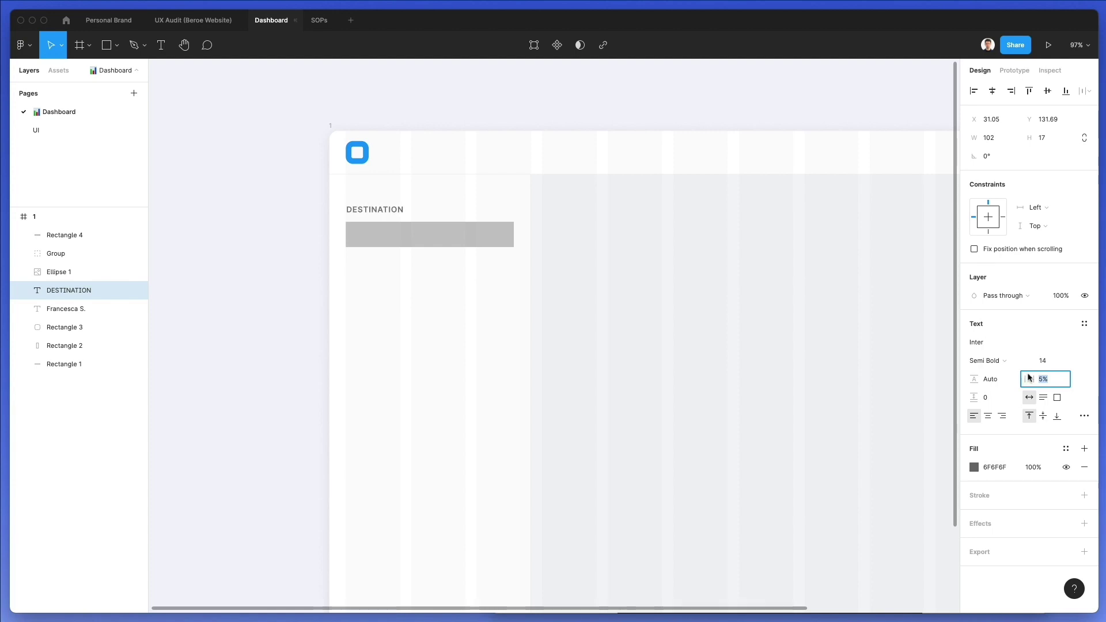
pyautogui.click(675, 250)
# Step: Round the corners of the rectangle under the DESTINATION label to 5 and add a 1 px inside stroke
pyautogui.click(402, 230)
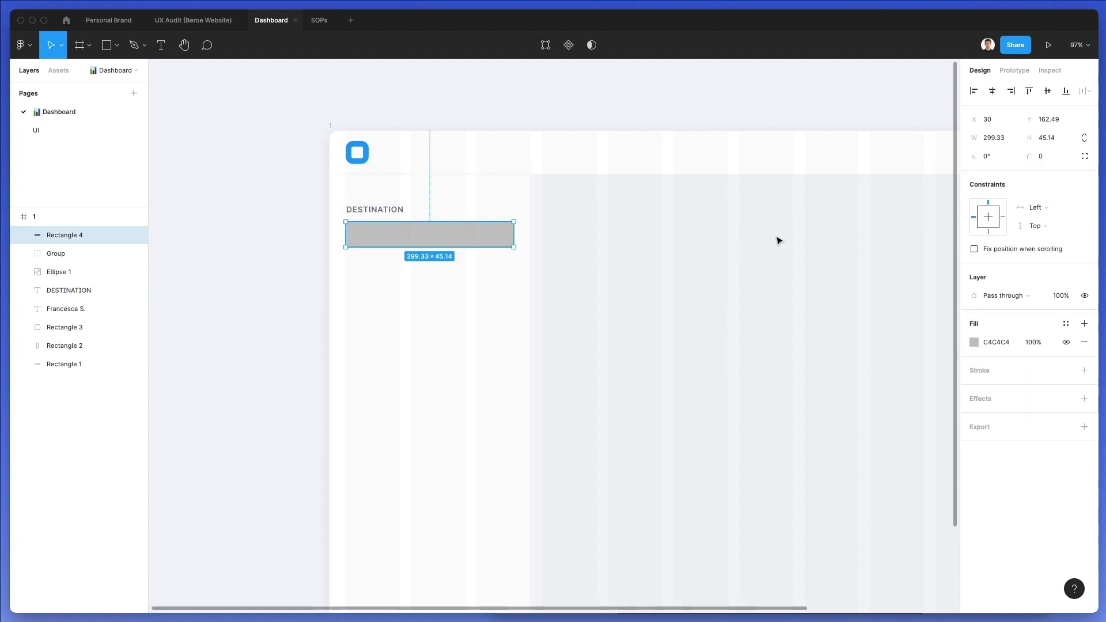
pyautogui.moveTo(1027, 156); pyautogui.dragTo(1083, 157)
pyautogui.click(974, 370)
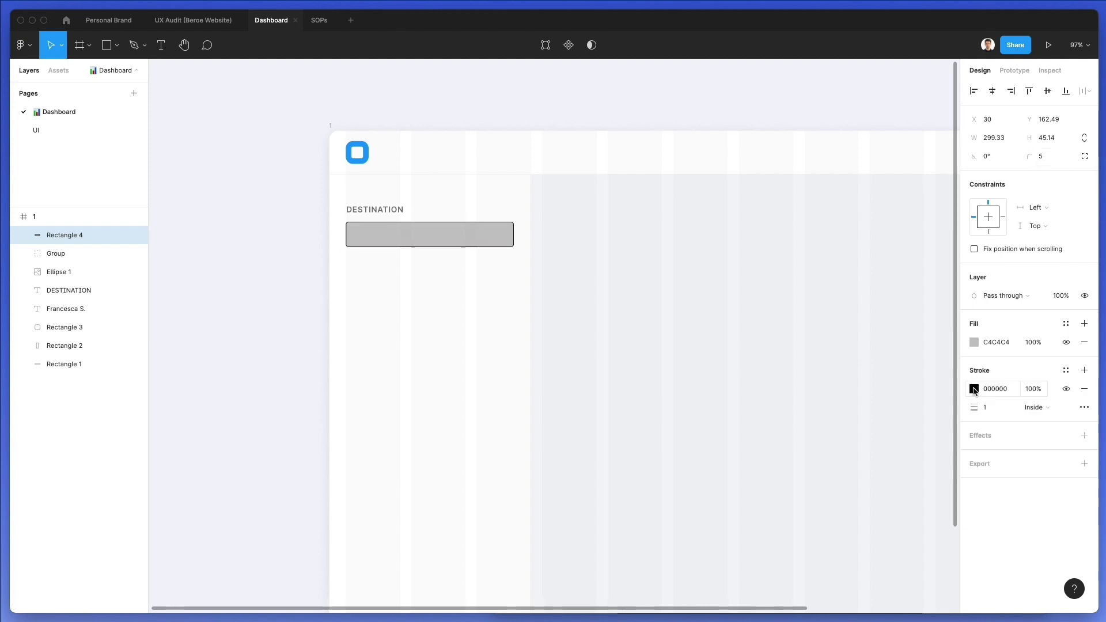
# Step: Colour the rectangle's stroke F4F5F6 and set its fill to FFFFFF
pyautogui.click(973, 389)
pyautogui.press('i')
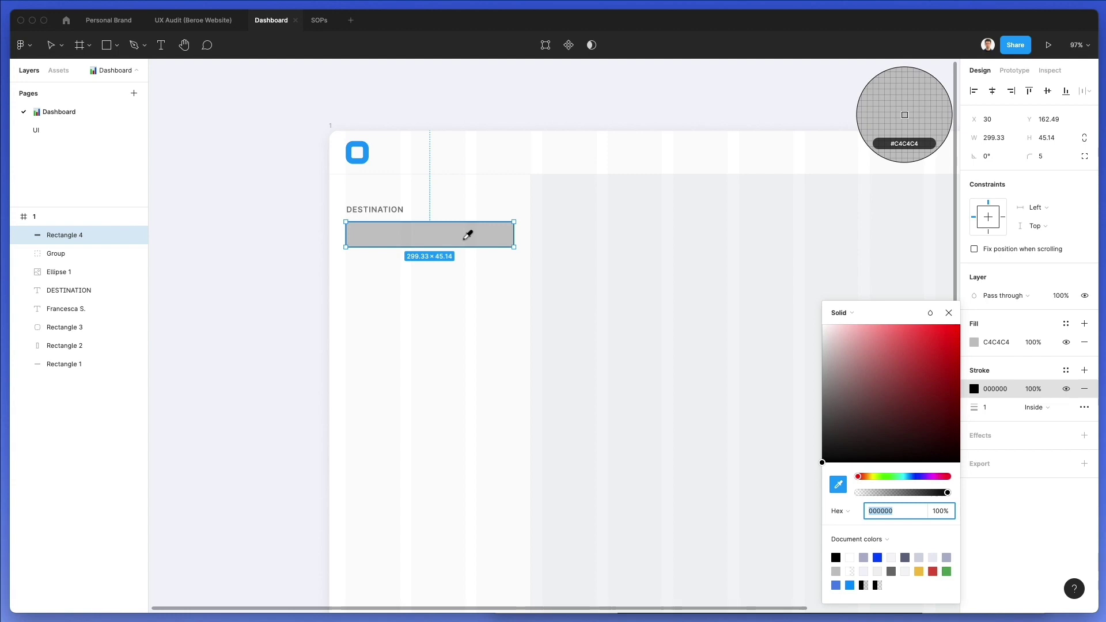
pyautogui.click(541, 231)
pyautogui.click(974, 343)
pyautogui.write('F4F5F6')
pyautogui.click(618, 207)
# Step: Darken the white rectangle's stroke colour to DDE3E9 and set the stroke weight to 1.5
pyautogui.click(440, 220)
pyautogui.click(439, 224)
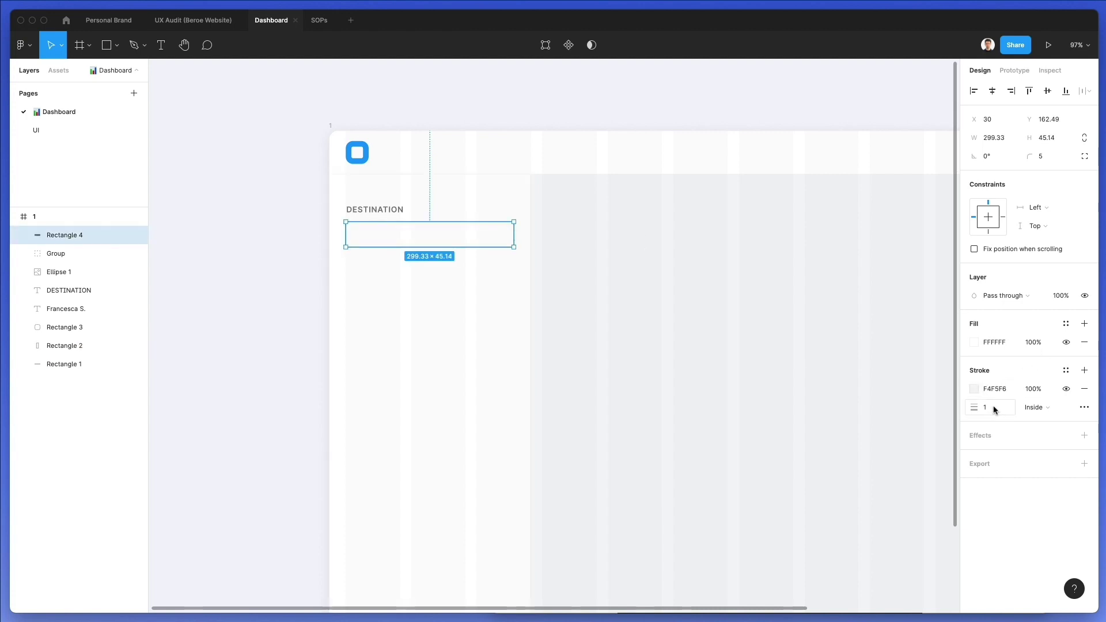
pyautogui.click(974, 389)
pyautogui.moveTo(824, 332); pyautogui.dragTo(830, 341)
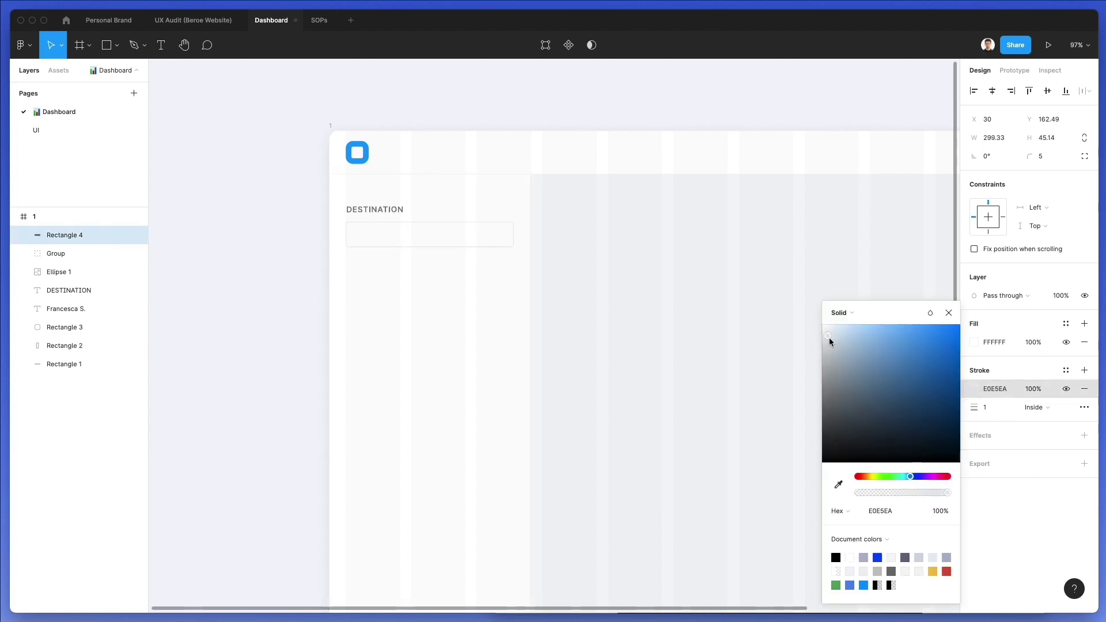
pyautogui.click(997, 408)
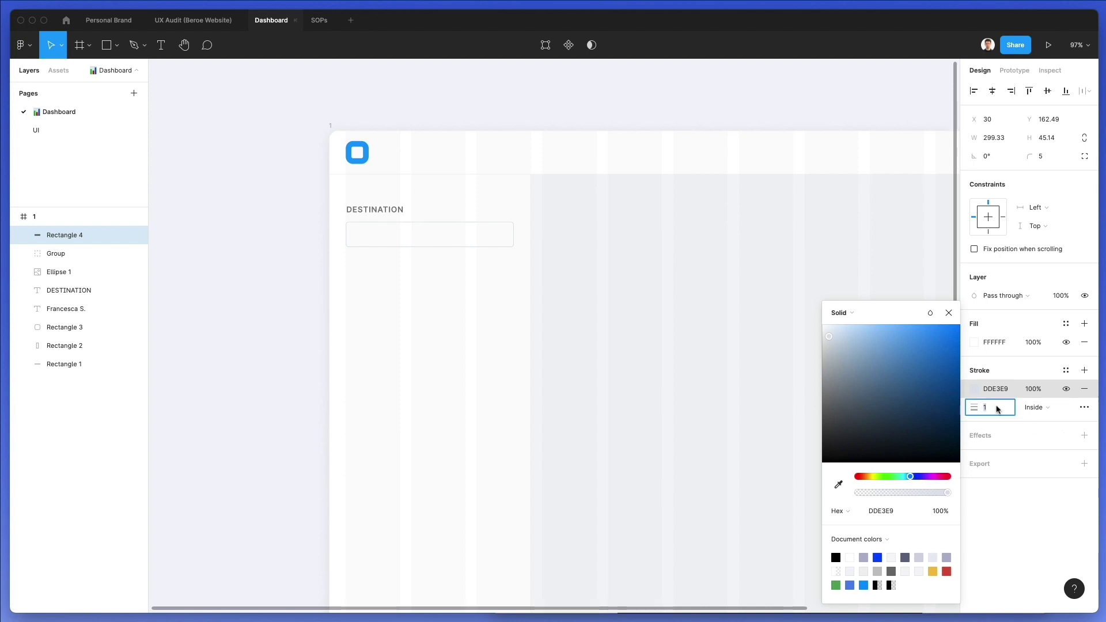
pyautogui.write('.5')
pyautogui.press('Return')
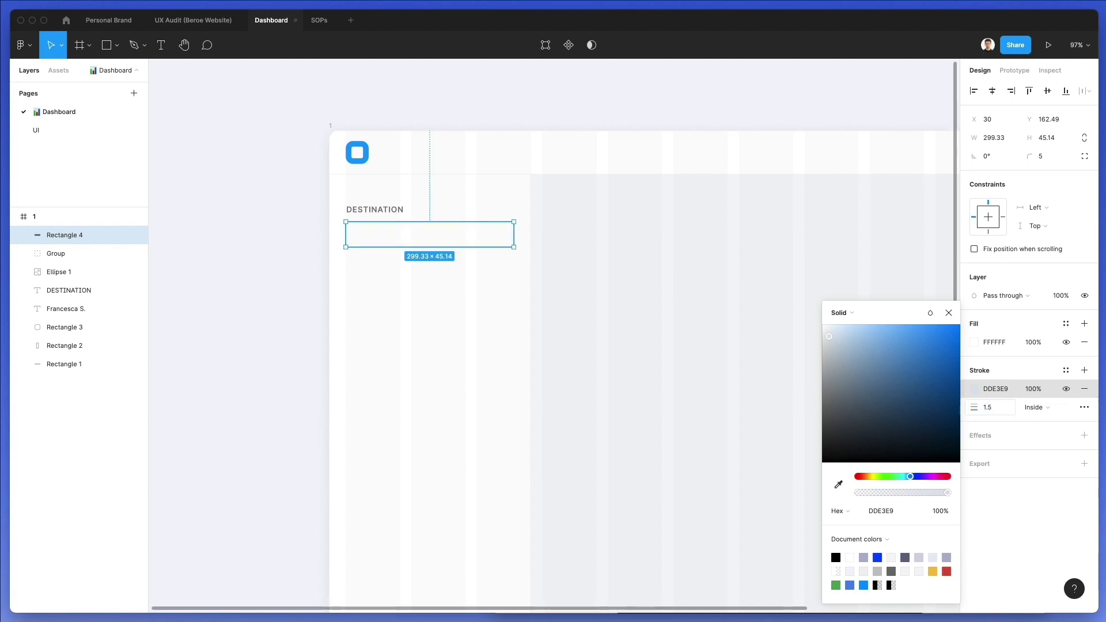
pyautogui.click(809, 321)
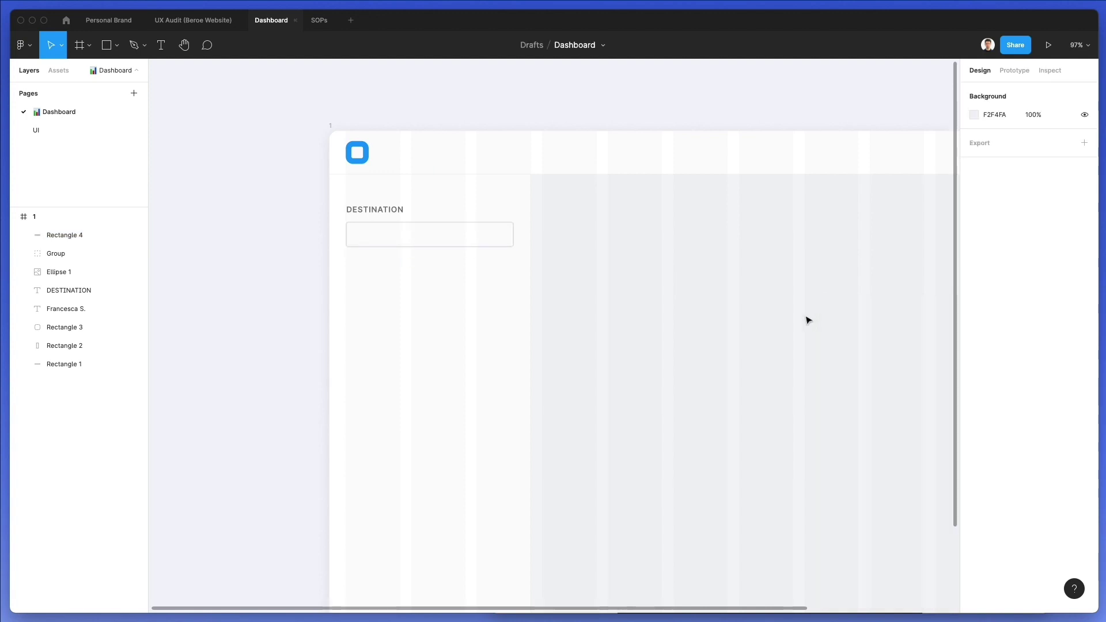
# Step: Widen the input field rectangle by 2 px
pyautogui.click(514, 235)
pyautogui.click(1006, 138)
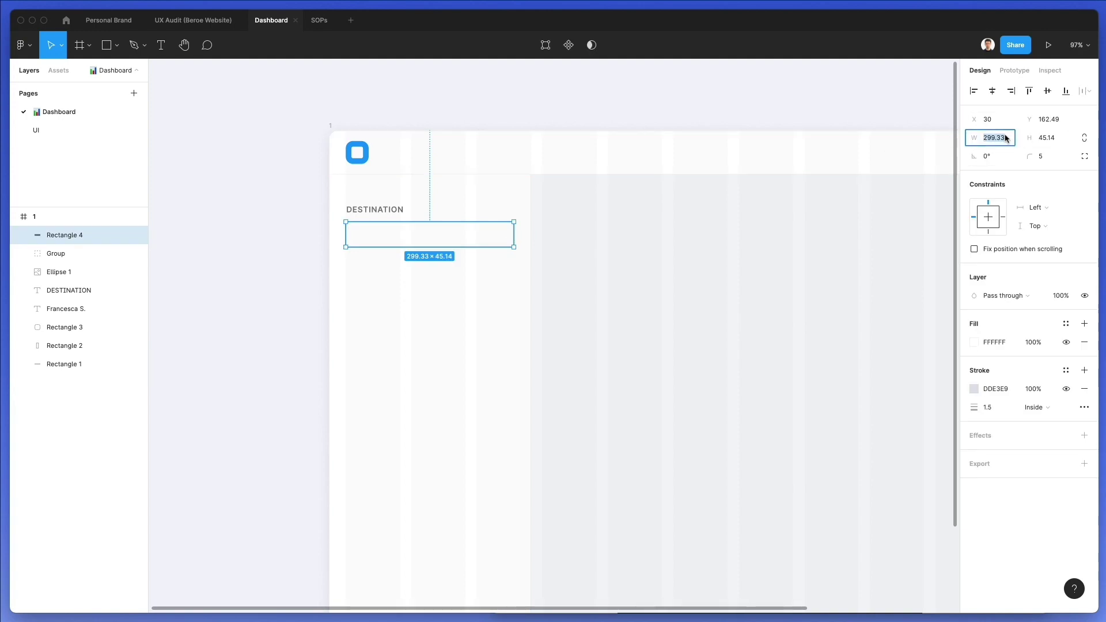
pyautogui.press('Up')
pyautogui.press('Up')
pyautogui.click(577, 265)
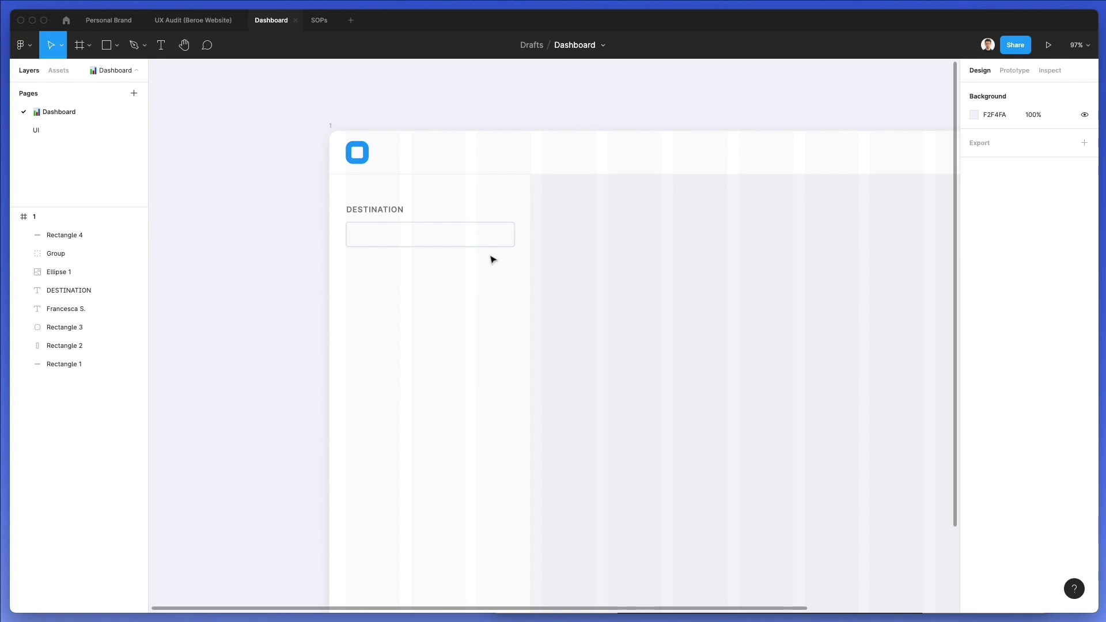
# Step: Copy the DESTINATION label into the input rectangle, bring it to the front, and shift it 11 px right
pyautogui.click(378, 209)
pyautogui.moveTo(377, 209); pyautogui.dragTo(387, 234)
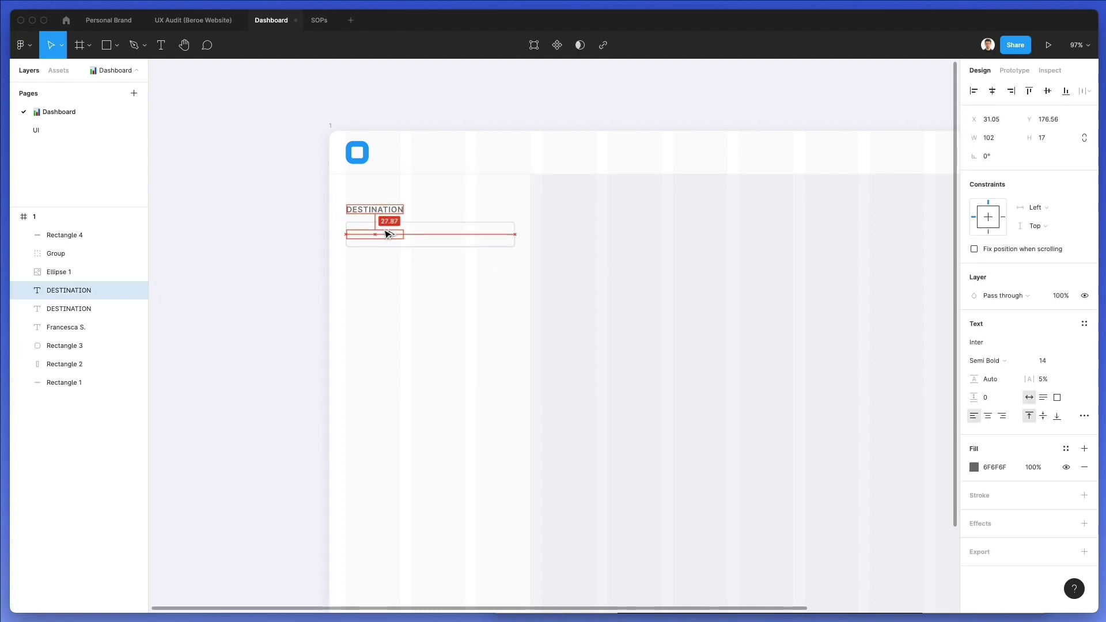
pyautogui.press('super+bracketright')
pyautogui.press('super+bracketright')
pyautogui.press('super+bracketright')
pyautogui.hotkey('shift', 'Right')
pyautogui.press('Right')
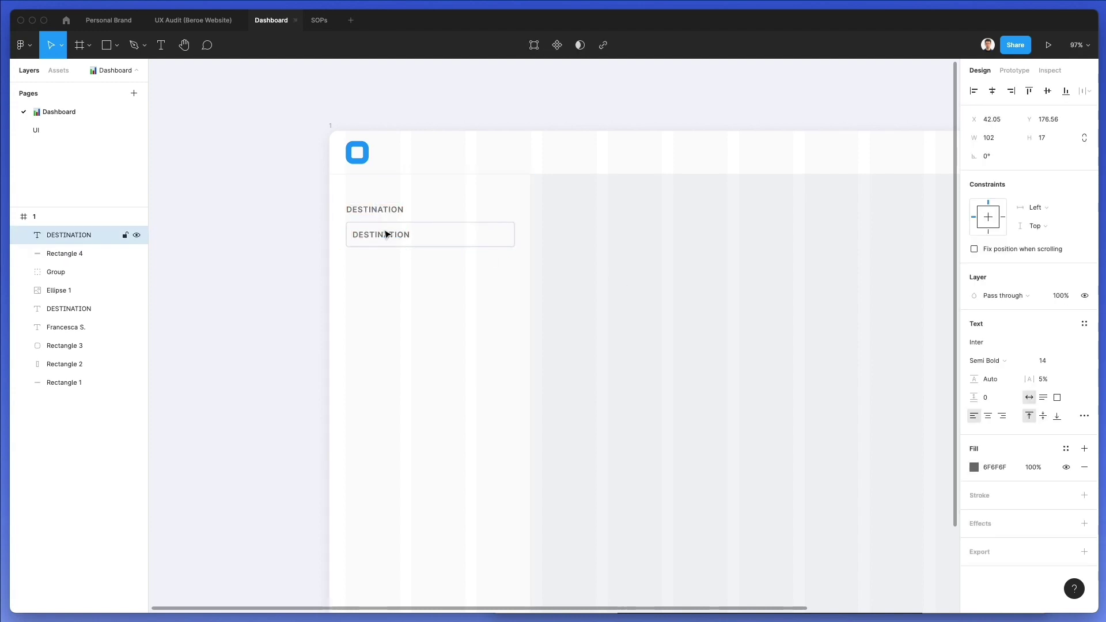
# Step: Replace the text inside the input rectangle with "Enter destination"
pyautogui.doubleClick(387, 234)
pyautogui.write('Enter destination')
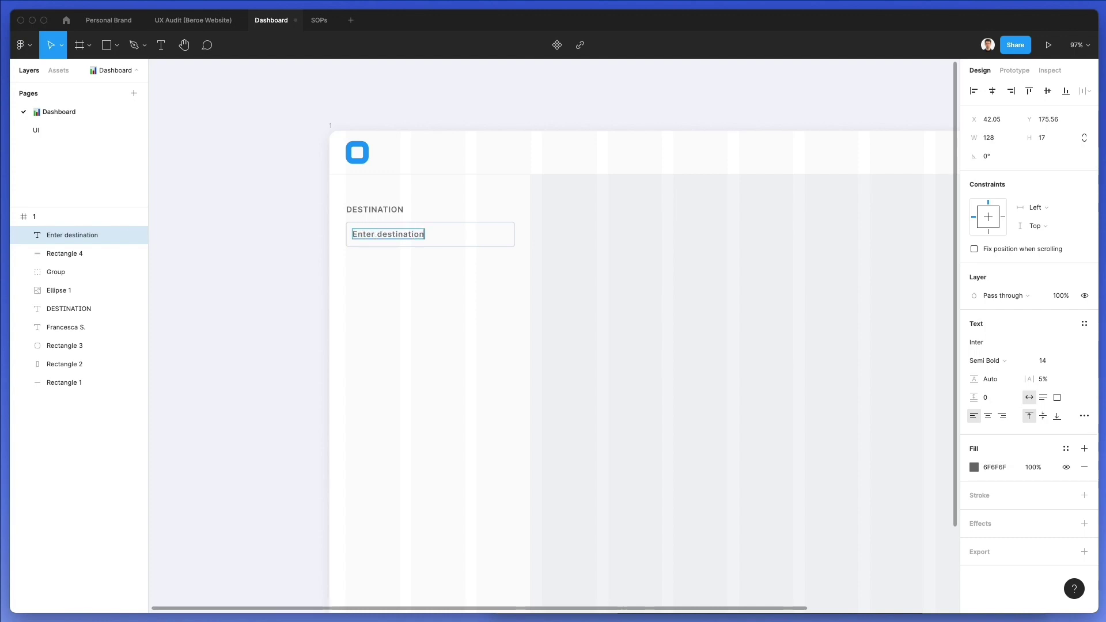
# Step: Set the letter spacing of the "Enter destination" text to 0% and shift it 5 px right and 1 px up
pyautogui.press('super+a')
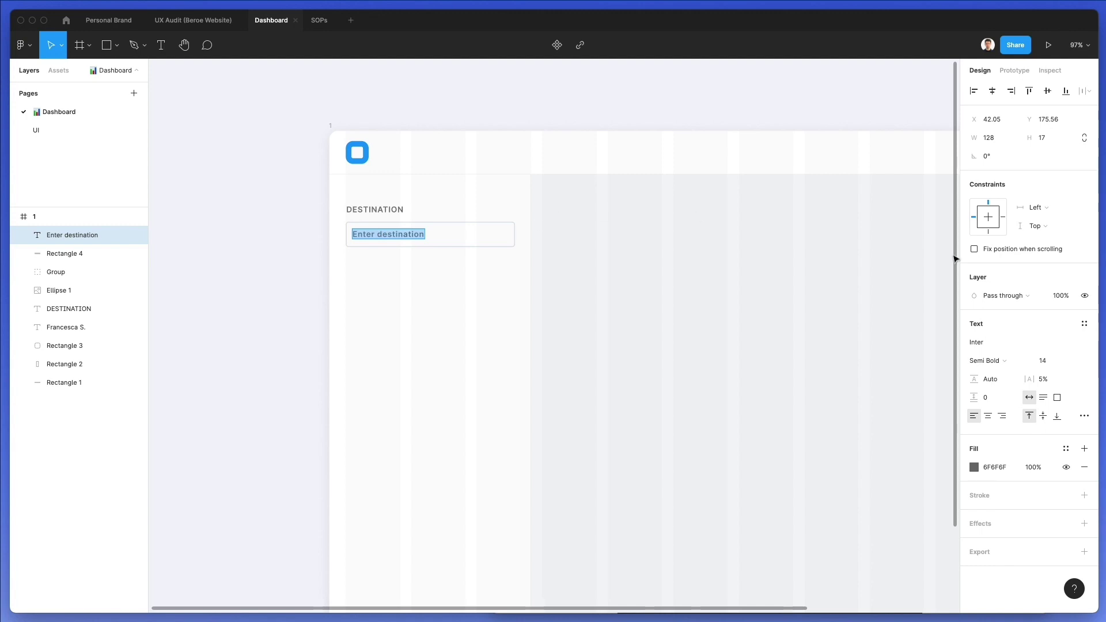
pyautogui.click(1047, 378)
pyautogui.write('0')
pyautogui.press('Return')
pyautogui.press('Escape')
pyautogui.press('Right')
pyautogui.press('Right')
pyautogui.press('Right')
pyautogui.press('Right')
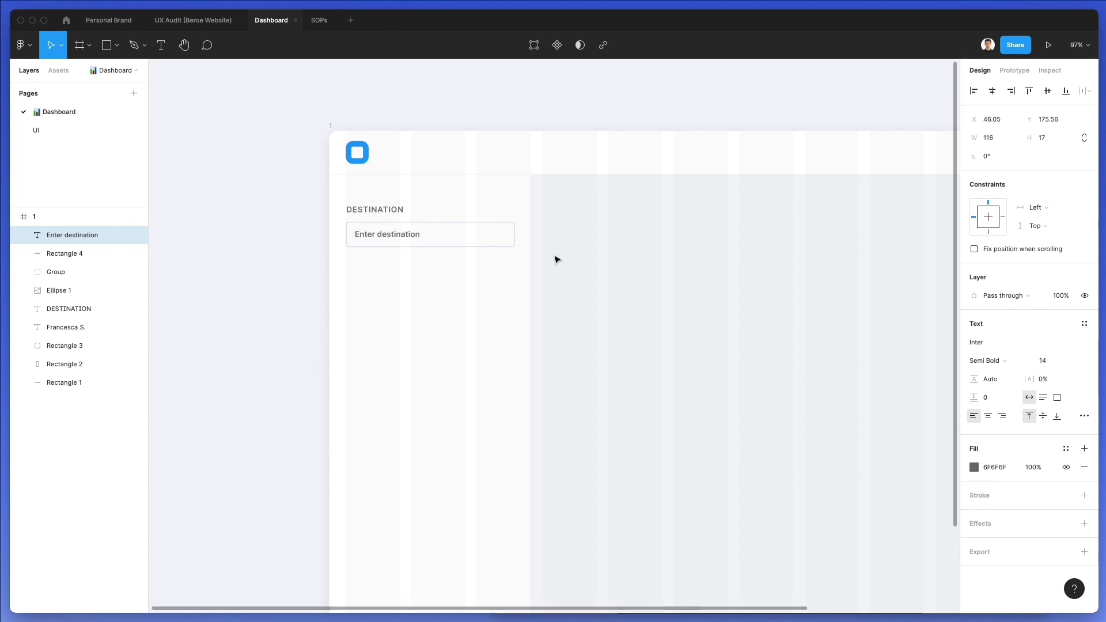
pyautogui.press('Right')
pyautogui.press('Up')
# Step: Lighten the "Enter destination" text's fill to the bluish grey A7A9AD
pyautogui.click(975, 468)
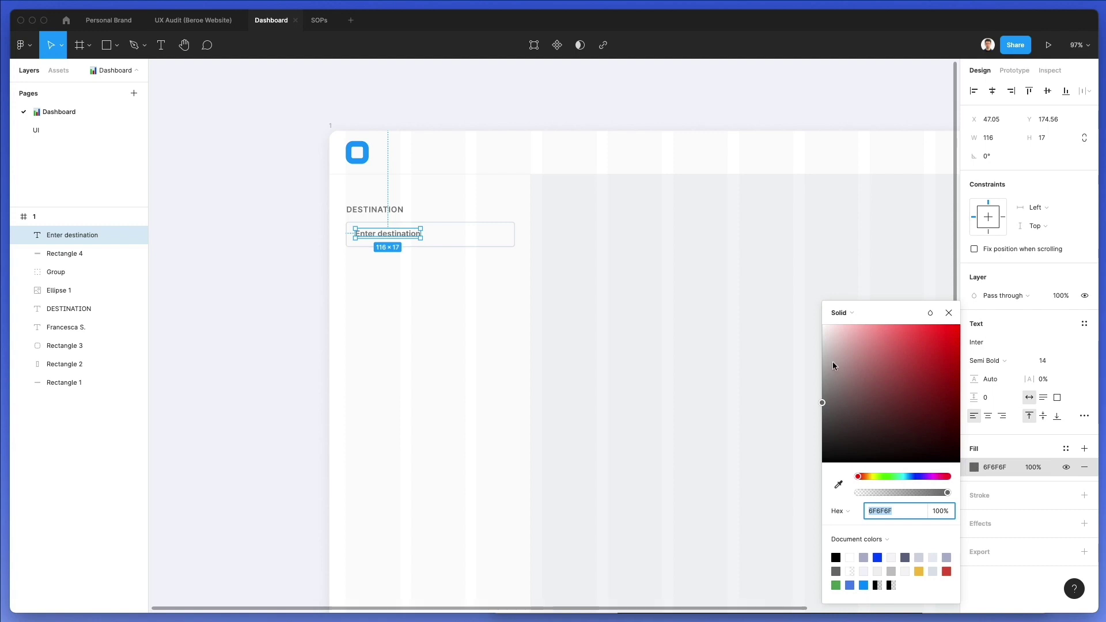
pyautogui.click(824, 377)
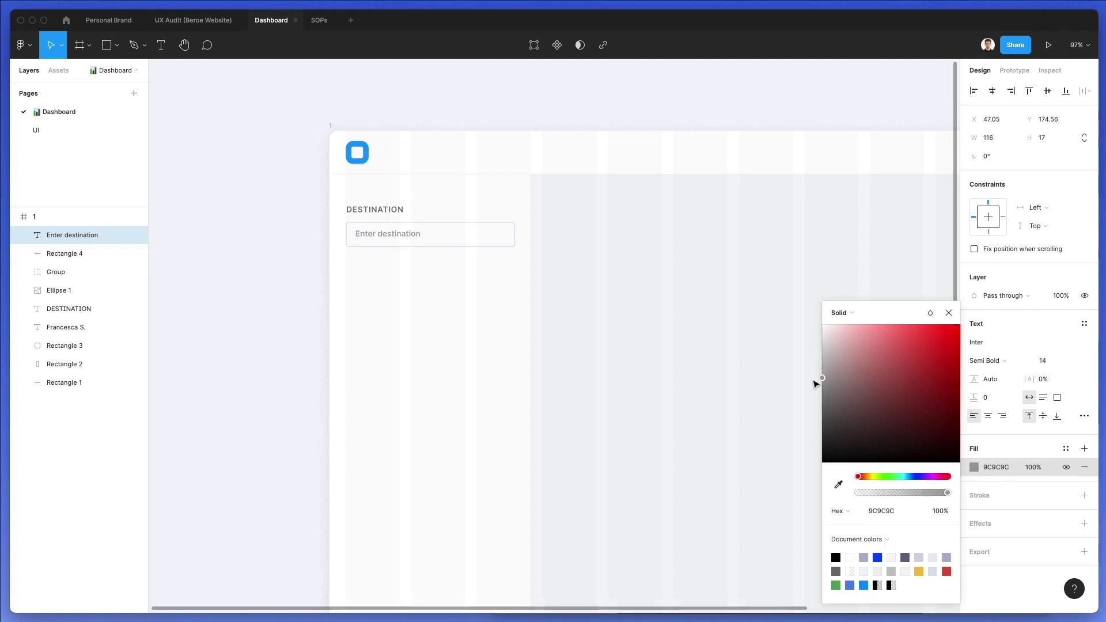
pyautogui.moveTo(813, 381); pyautogui.dragTo(814, 375)
pyautogui.moveTo(917, 477); pyautogui.dragTo(913, 477)
pyautogui.moveTo(824, 360); pyautogui.dragTo(828, 368)
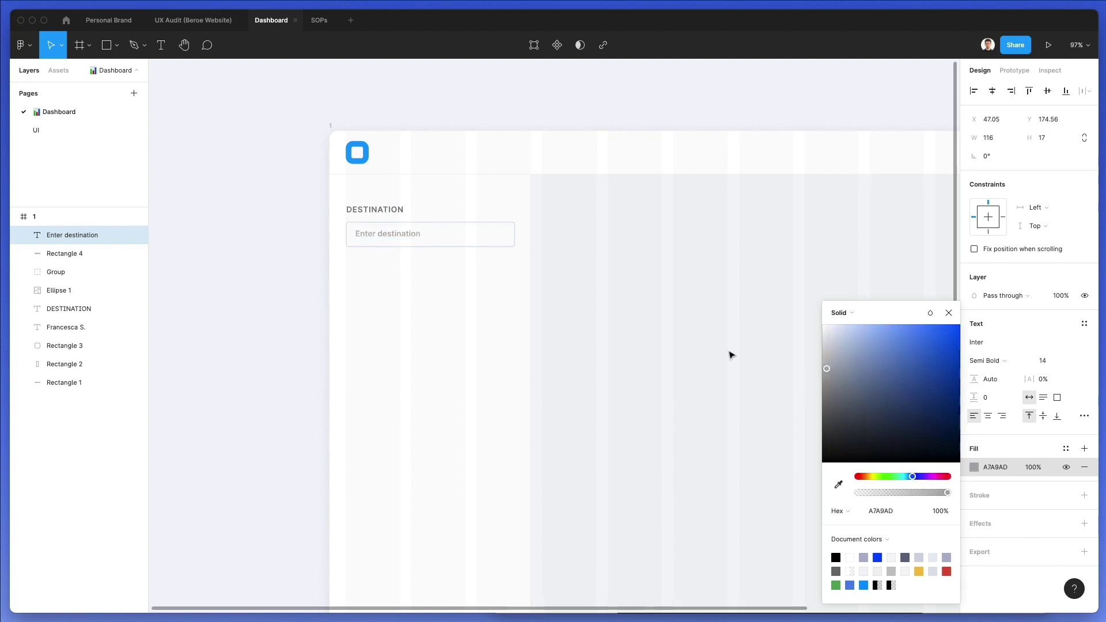
pyautogui.click(610, 314)
# Step: Change the "Enter destination" text to Medium weight and darken its fill to 7F8694
pyautogui.click(406, 233)
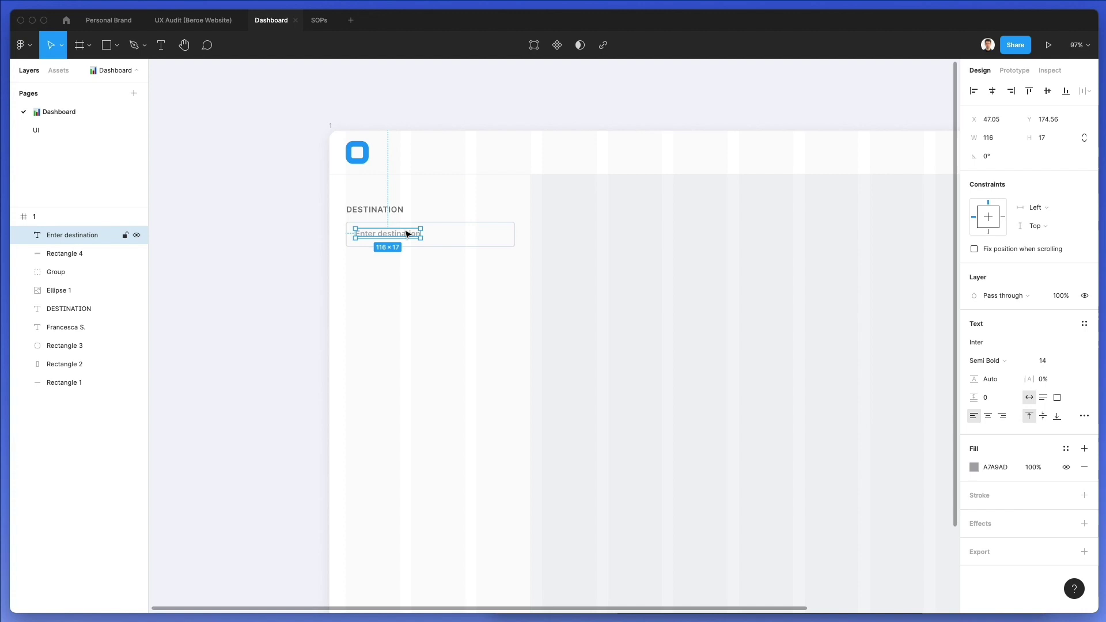
pyautogui.click(975, 467)
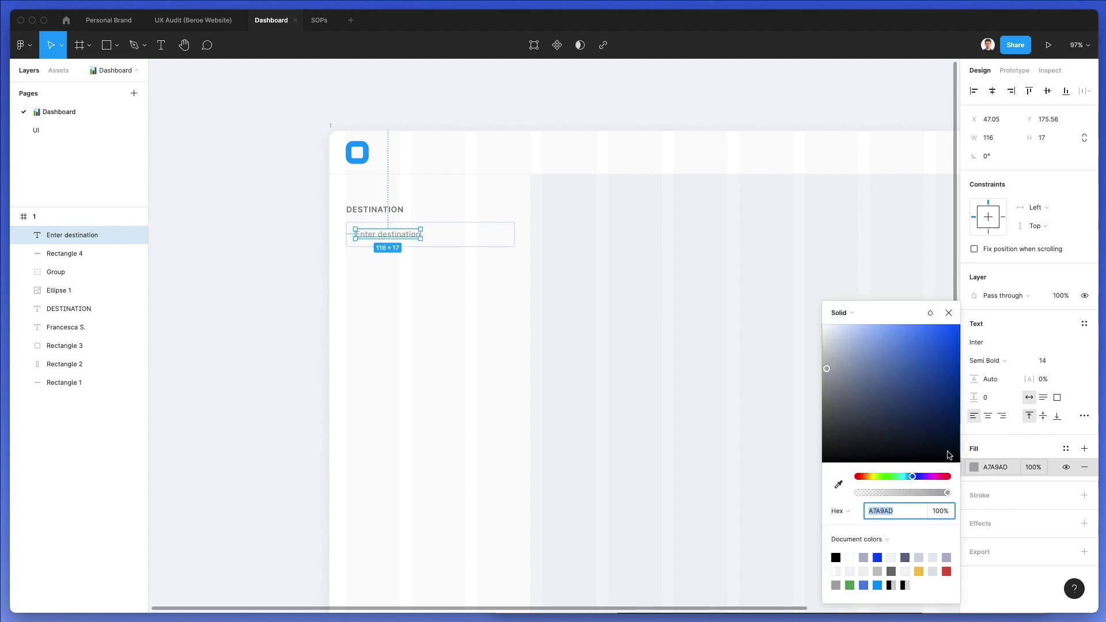
pyautogui.moveTo(836, 375); pyautogui.dragTo(831, 374)
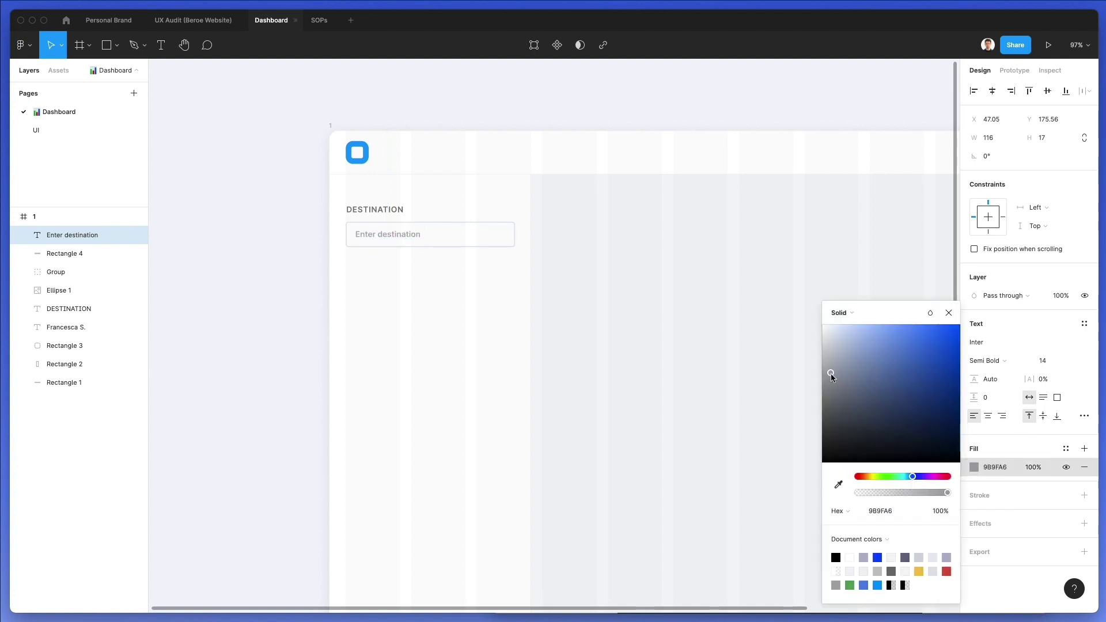
pyautogui.click(987, 361)
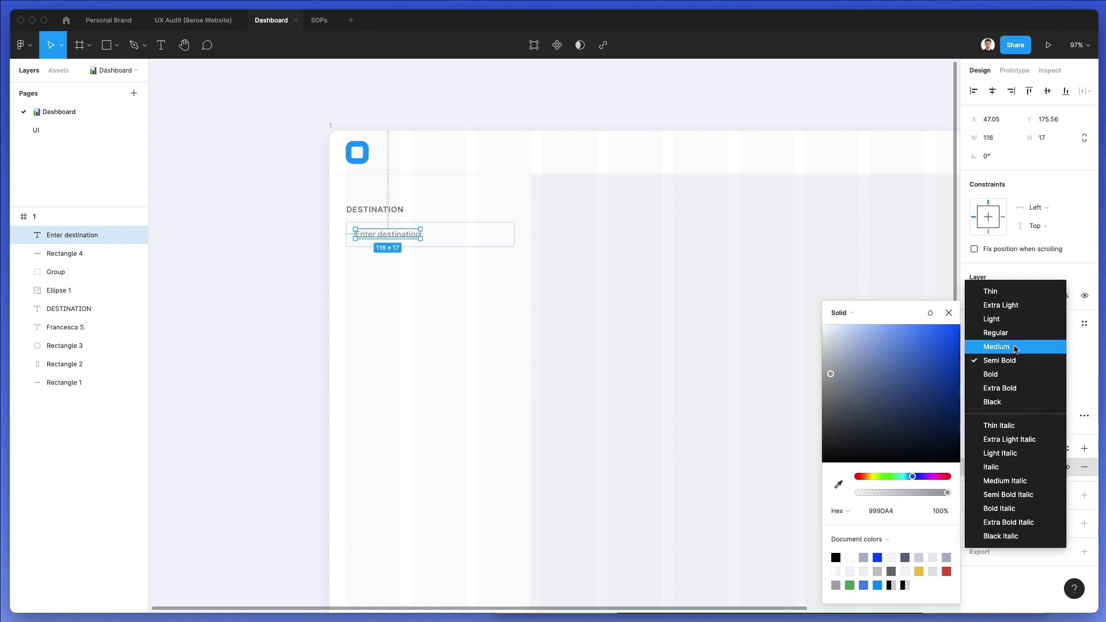
pyautogui.click(988, 346)
pyautogui.moveTo(830, 360); pyautogui.dragTo(843, 385)
pyautogui.click(635, 349)
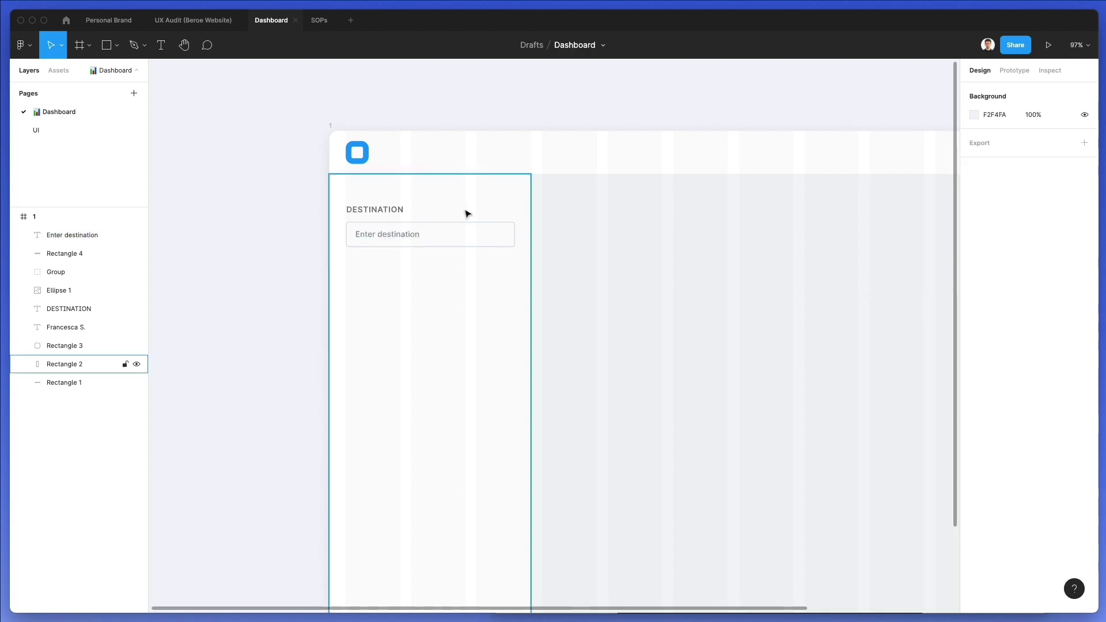
# Step: Reduce the DESTINATION label's font size to 13 and move it slightly closer to the input field
pyautogui.click(384, 210)
pyautogui.click(1048, 366)
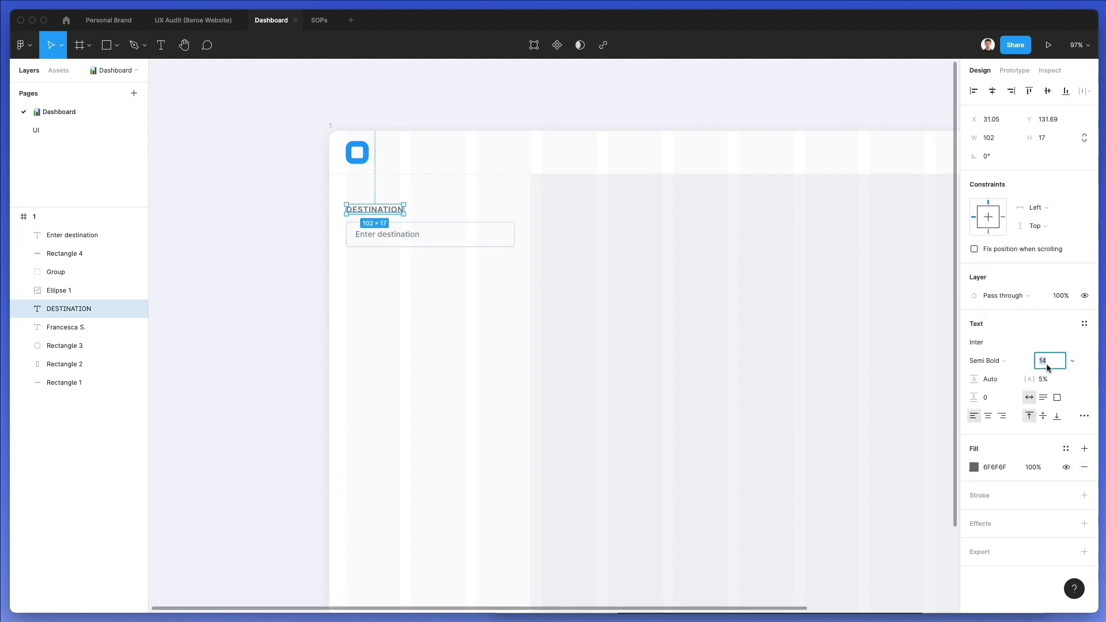
pyautogui.press('Down')
pyautogui.click(544, 292)
pyautogui.moveTo(375, 209); pyautogui.dragTo(377, 212)
pyautogui.click(723, 239)
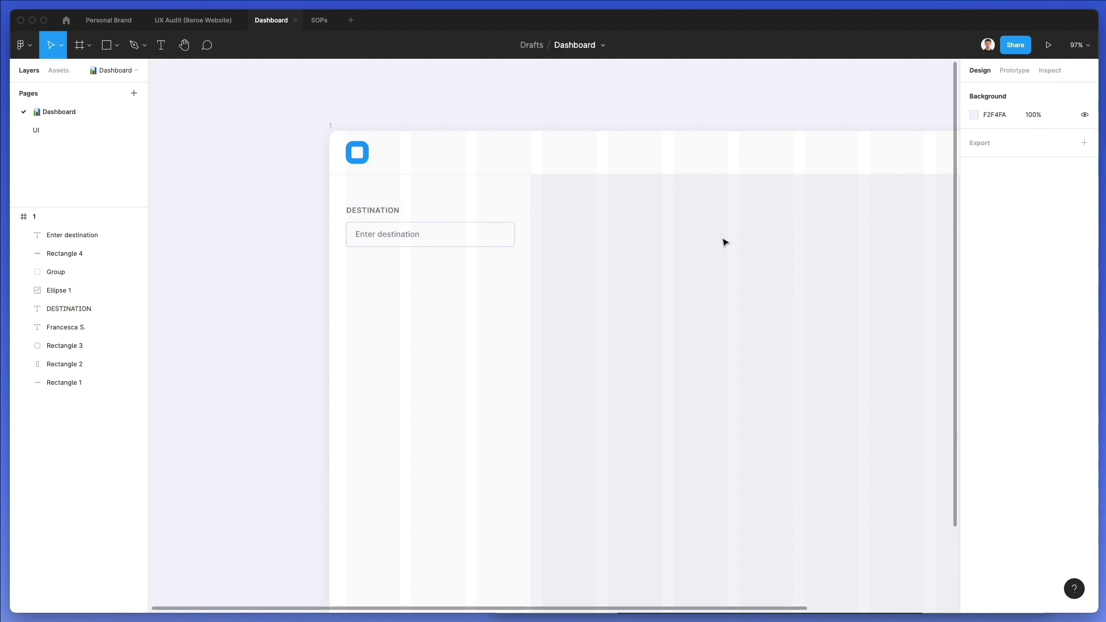
pyautogui.moveTo(597, 251); pyautogui.dragTo(316, 202)
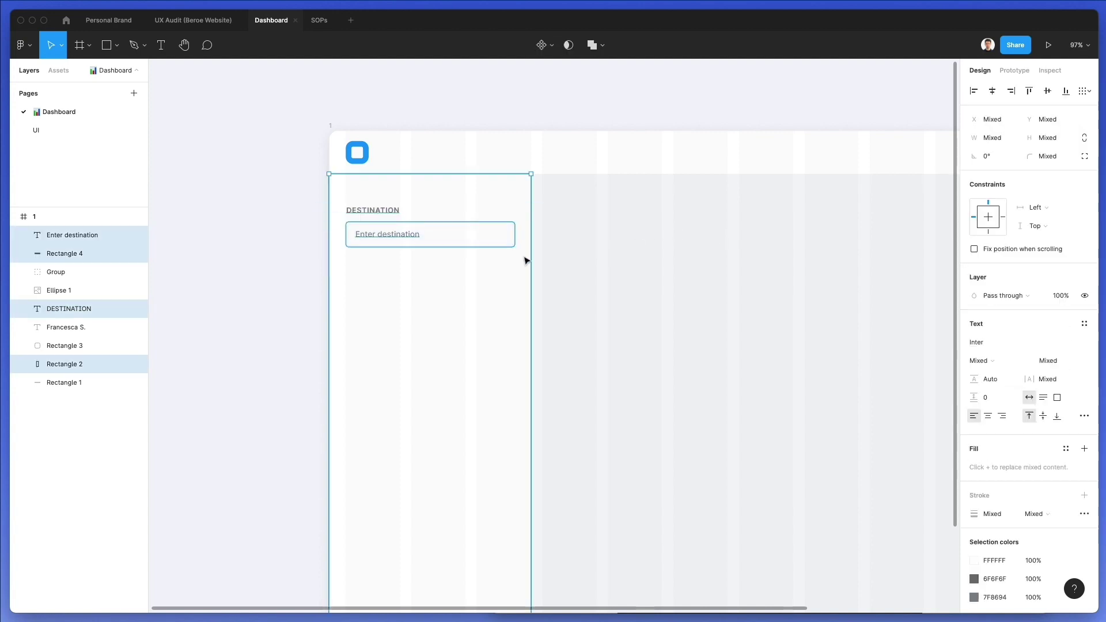
pyautogui.keyDown('shift'); pyautogui.click(504, 301); pyautogui.keyUp('shift')
pyautogui.moveTo(625, 261); pyautogui.dragTo(343, 242)
pyautogui.keyDown('shift'); pyautogui.click(407, 295); pyautogui.keyUp('shift')
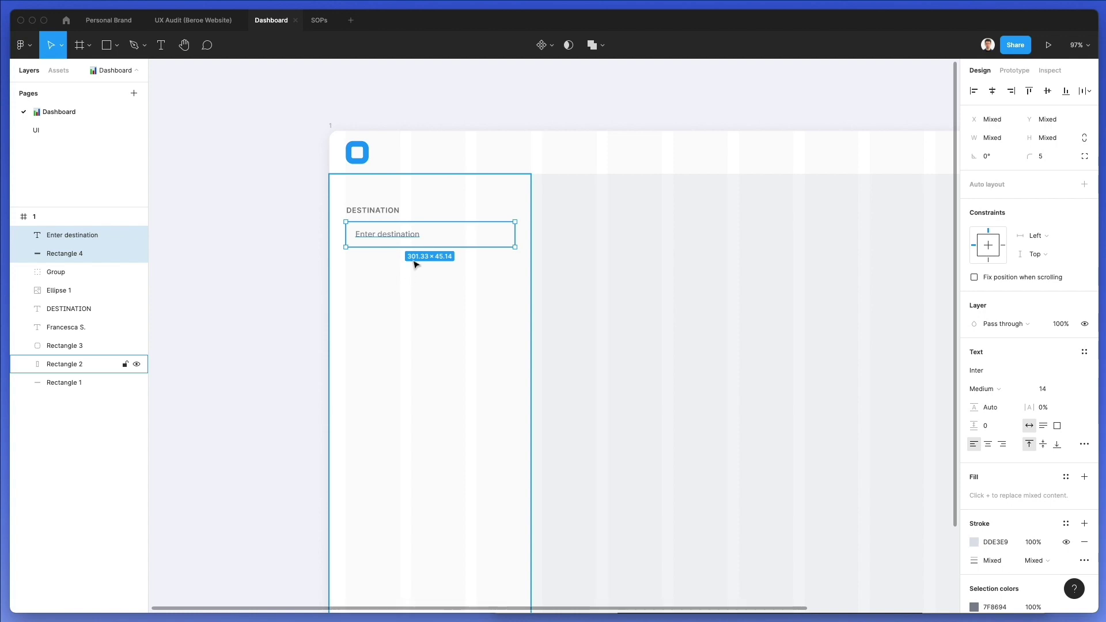
pyautogui.click(706, 271)
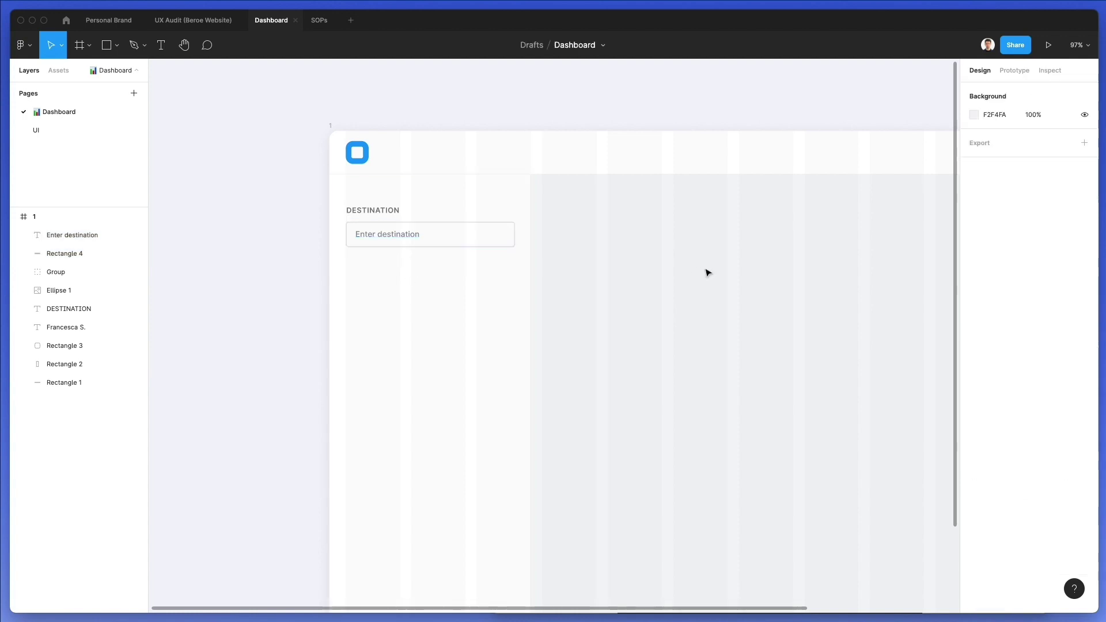
# Step: Duplicate the DESTINATION label, input field and placeholder text directly below the originals in the sidebar
pyautogui.moveTo(626, 272); pyautogui.dragTo(306, 180)
pyautogui.keyDown('shift'); pyautogui.click(448, 361); pyautogui.keyUp('shift')
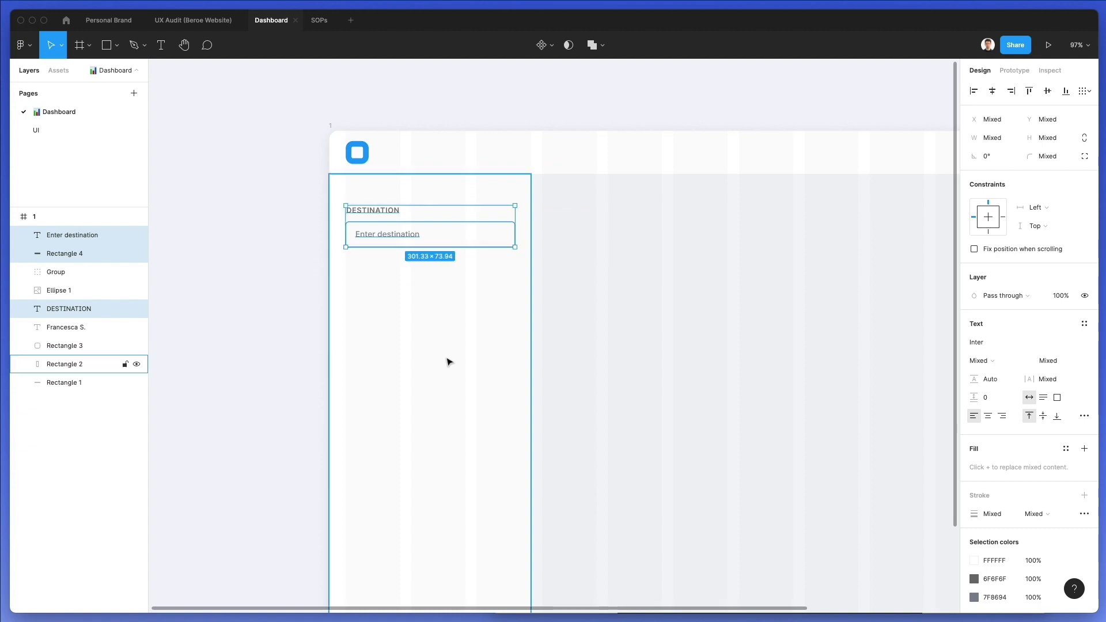
pyautogui.keyDown('alt'); pyautogui.moveTo(403, 242); pyautogui.dragTo(395, 295); pyautogui.keyUp('alt')
pyautogui.click(596, 306)
# Step: Lock the white sidebar background rectangle
pyautogui.click(520, 361)
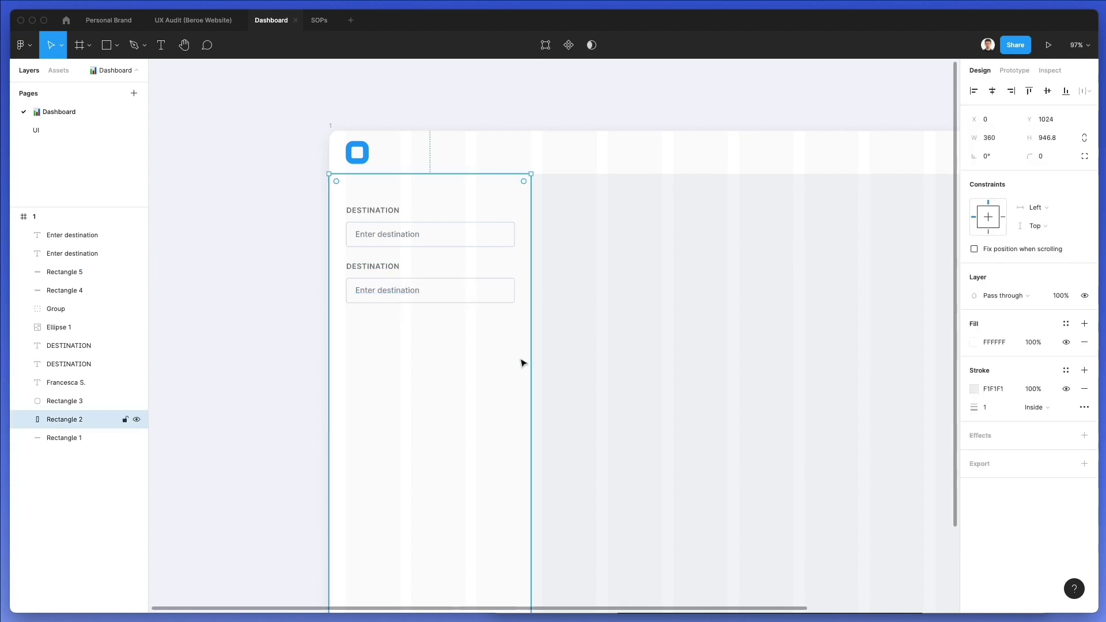
pyautogui.rightClick(520, 361)
pyautogui.click(585, 549)
pyautogui.press('Escape')
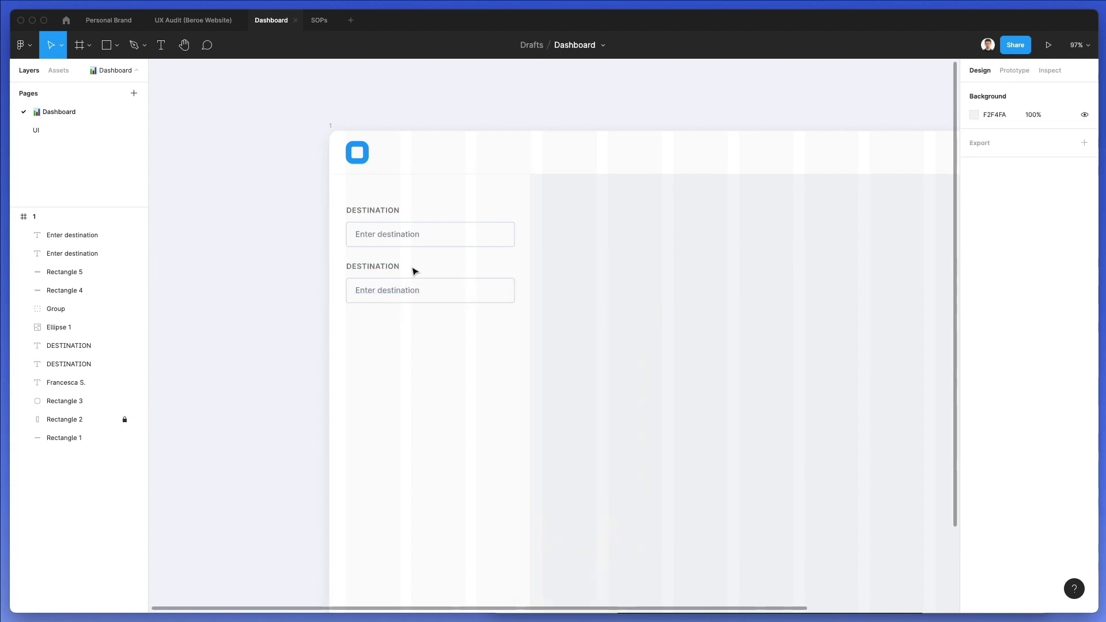
# Step: Replace the text of the second DESTINATION label with "SELECT DATE"
pyautogui.scroll(-1, 405, 249)
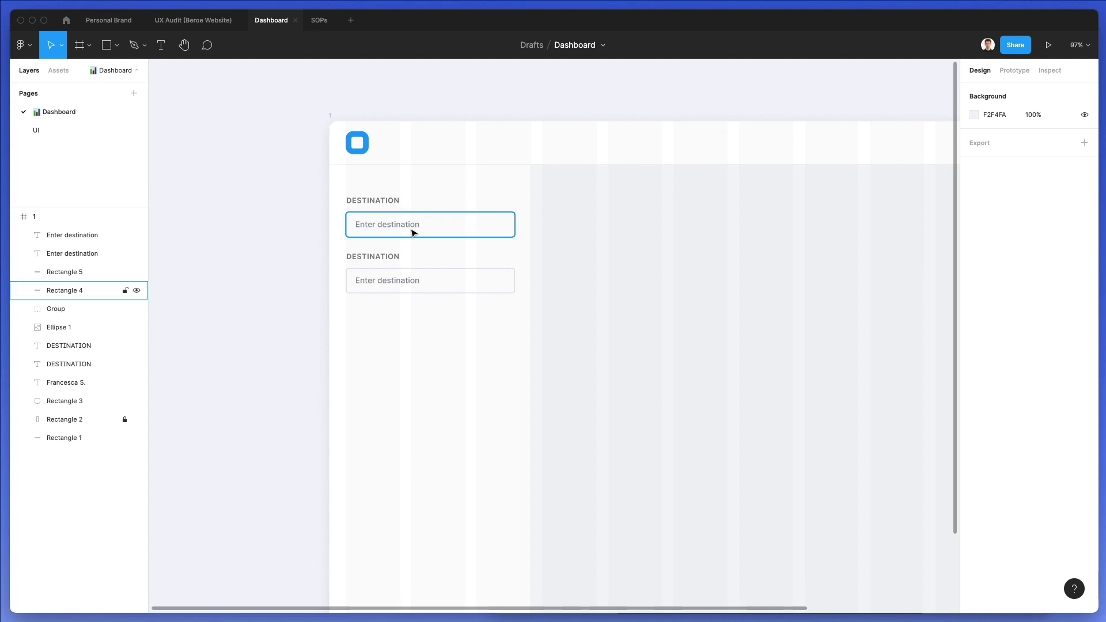
pyautogui.doubleClick(378, 258)
pyautogui.write('Select')
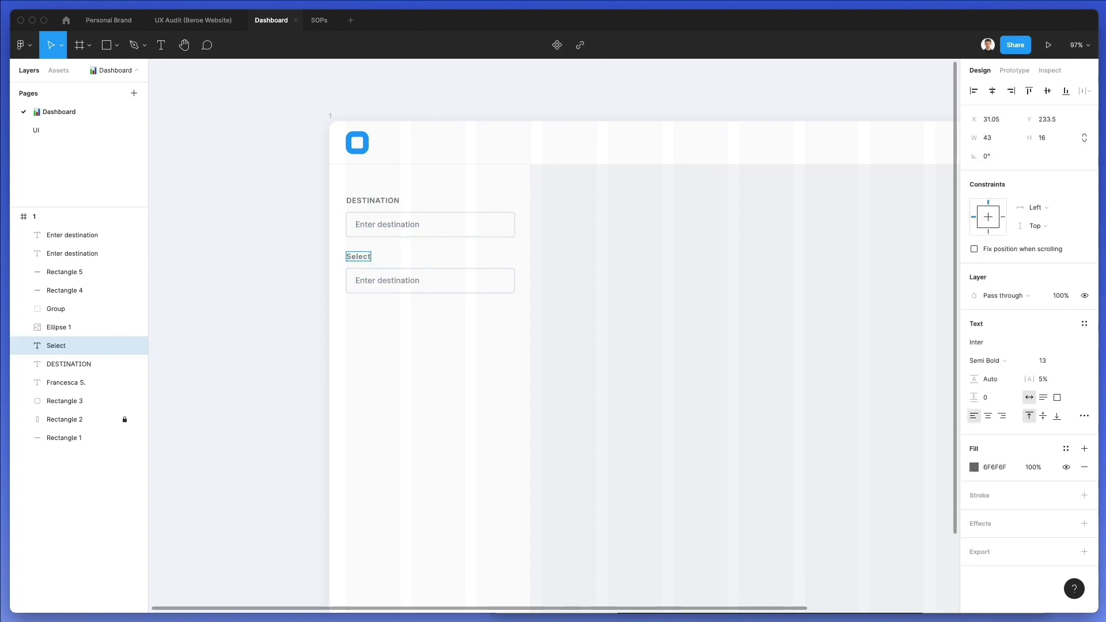
pyautogui.press('super+a')
pyautogui.write('SELECT DATE')
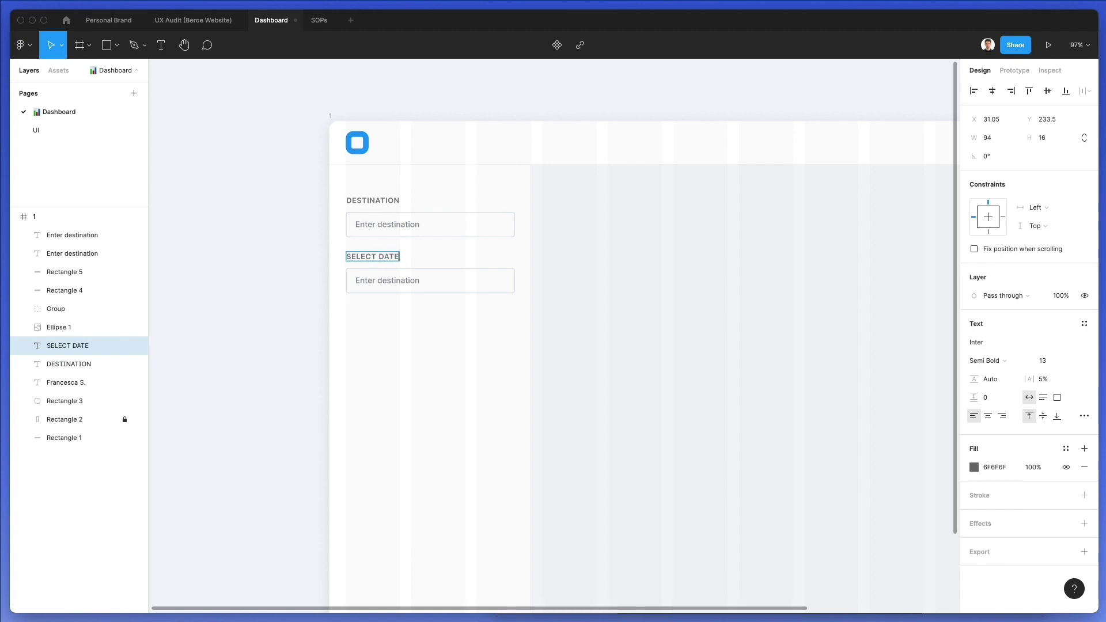
pyautogui.press('Escape')
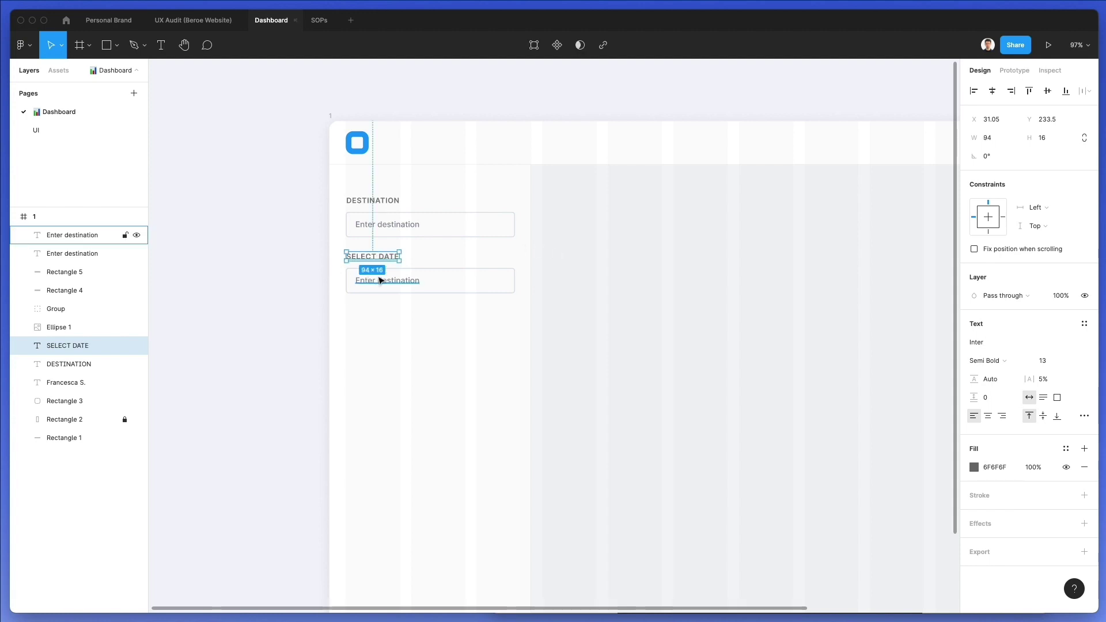
pyautogui.click(633, 260)
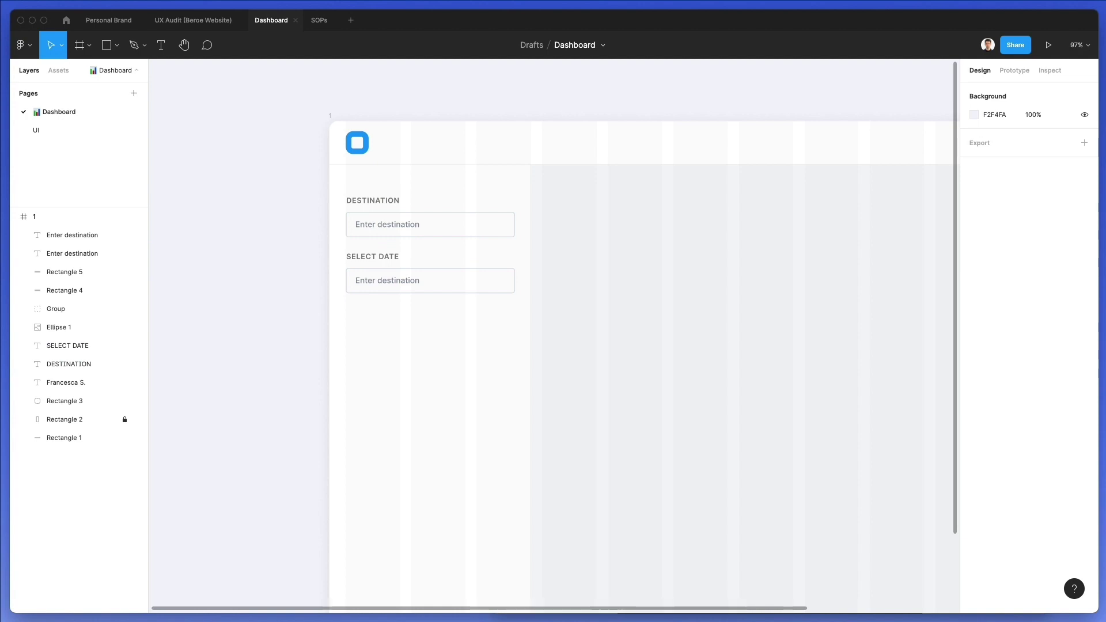
# Step: Switch to Nucleo, search for "calendar" and bring the calendar icon with a check mark into the SELECT DATE field
pyautogui.press('super+Tab')
pyautogui.doubleClick(523, 228)
pyautogui.write('calendar')
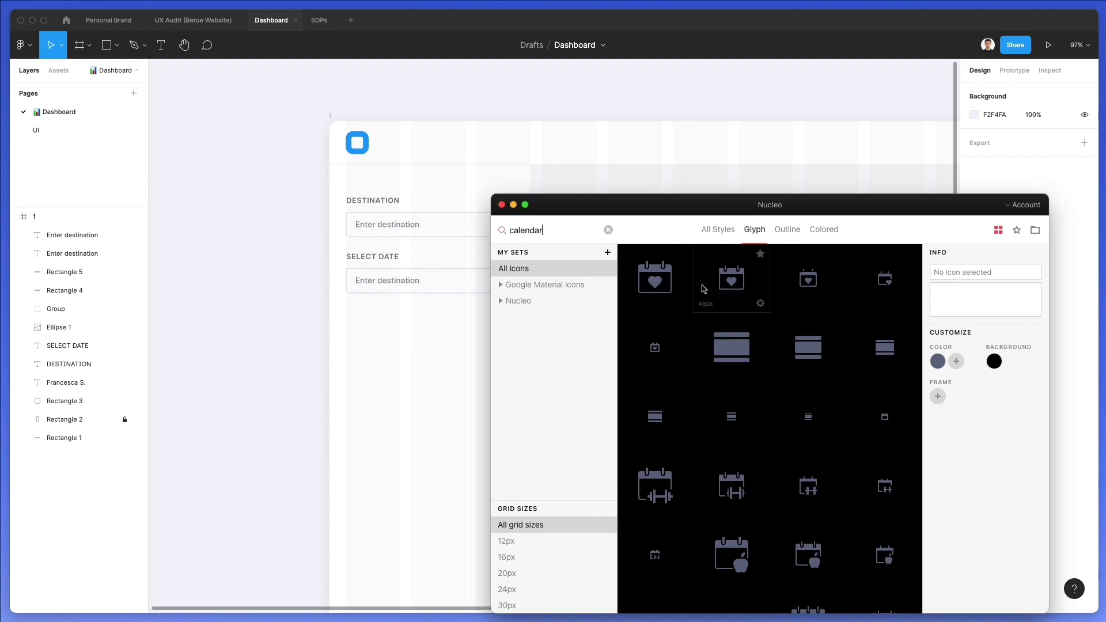
pyautogui.scroll(-3, 438, 265)
pyautogui.hscroll(3, 438, 265)
pyautogui.scroll(-1, 731, 346)
pyautogui.scroll(-5, 731, 357)
pyautogui.moveTo(739, 380); pyautogui.dragTo(309, 245)
# Step: Ungroup the imported calendar icon and sample the placeholder text's colour, 7F8694, as its fill
pyautogui.scroll(3, 310, 224)
pyautogui.scroll(4, 309, 224)
pyautogui.press('shift+super+g')
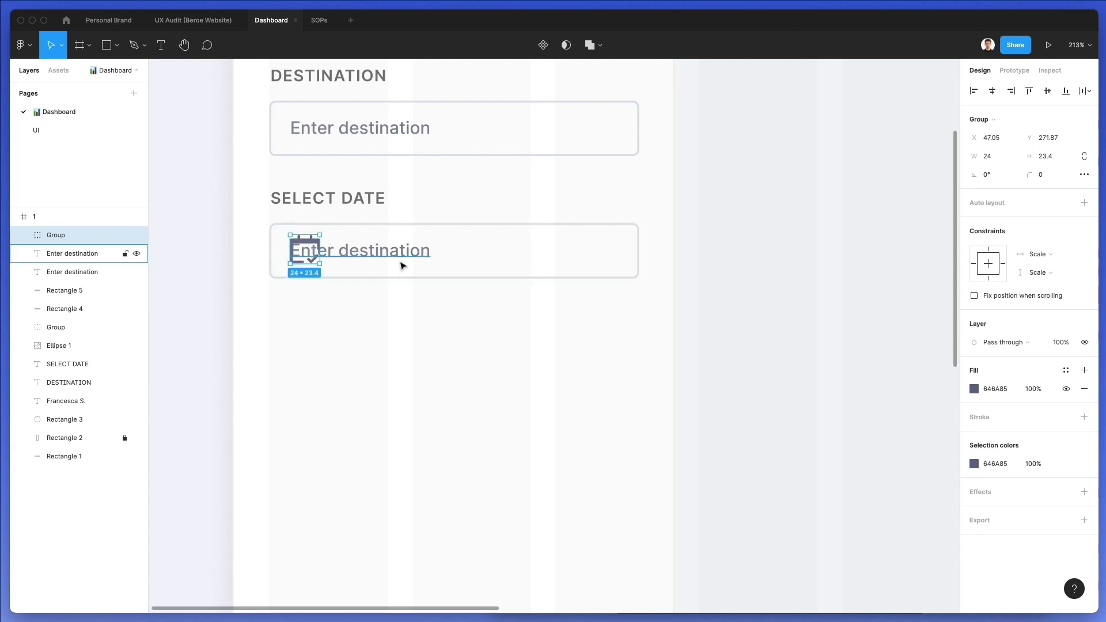
pyautogui.scroll(5, 401, 265)
pyautogui.press('i')
pyautogui.click(354, 237)
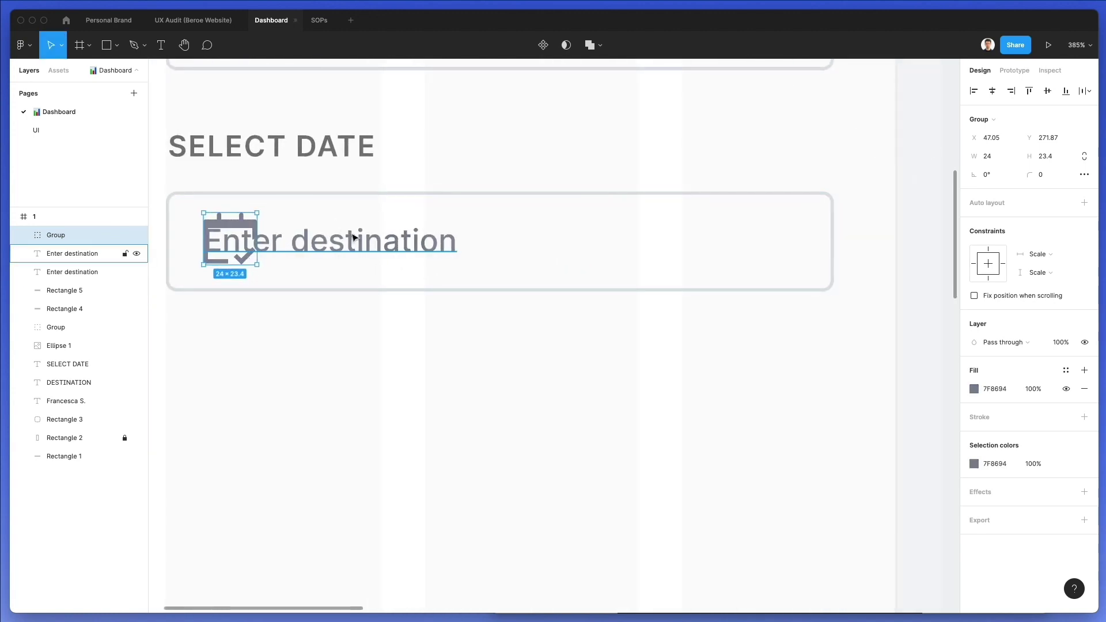
# Step: Delete the placeholder text from the SELECT DATE field and scale the calendar icon to about 22.7 × 22.2 px
pyautogui.click(353, 237)
pyautogui.press('Delete')
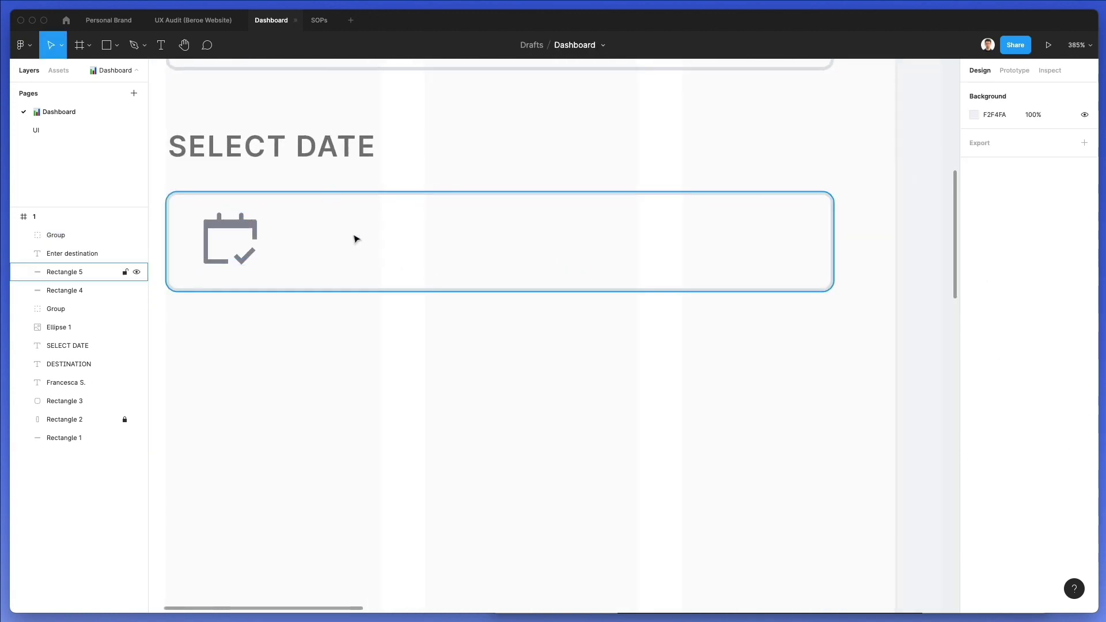
pyautogui.click(231, 220)
pyautogui.moveTo(261, 239); pyautogui.dragTo(257, 238)
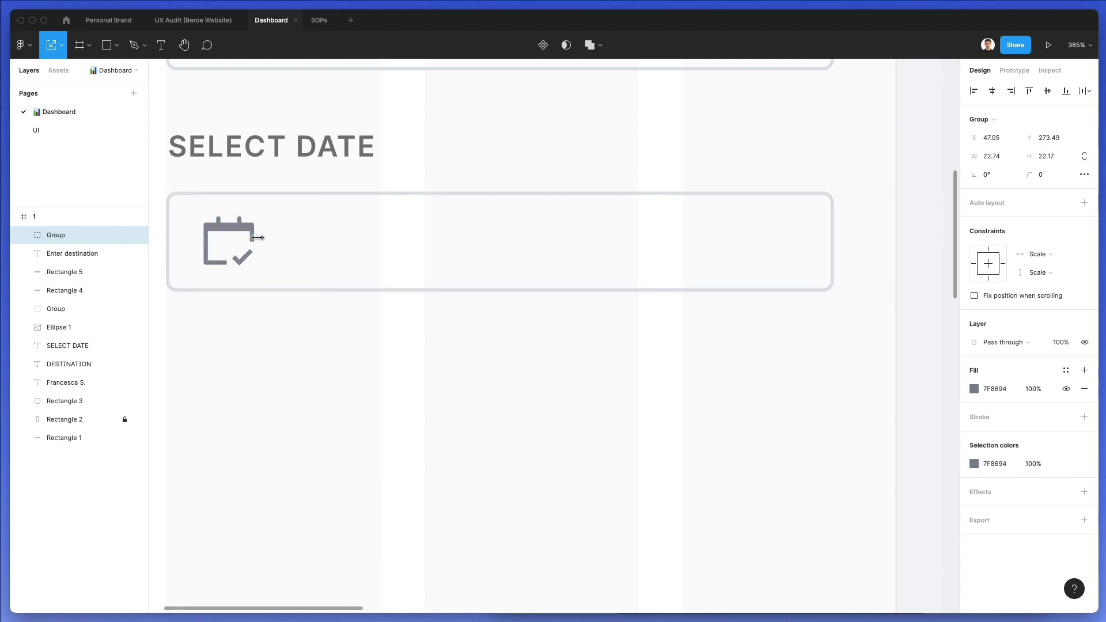
# Step: Shift the calendar icon 3 px left, scale it down to about 20.3 × 19.8 px and nudge it 1 px up
pyautogui.scroll(-5, 257, 237)
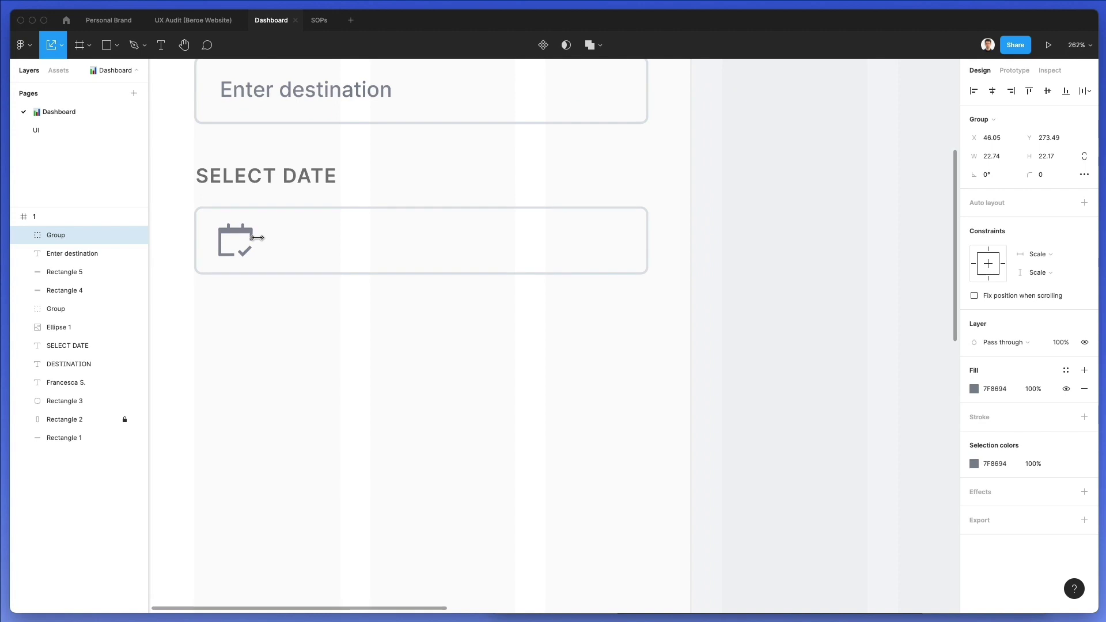
pyautogui.press('Left')
pyautogui.press('Left')
pyautogui.press('Left')
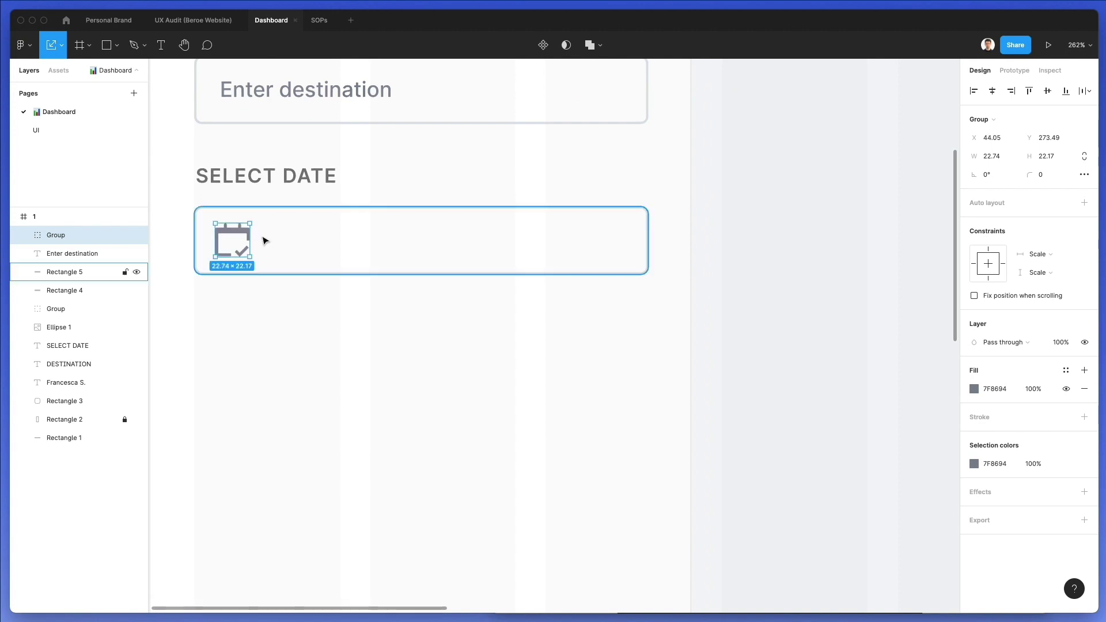
pyautogui.moveTo(251, 241); pyautogui.dragTo(249, 240)
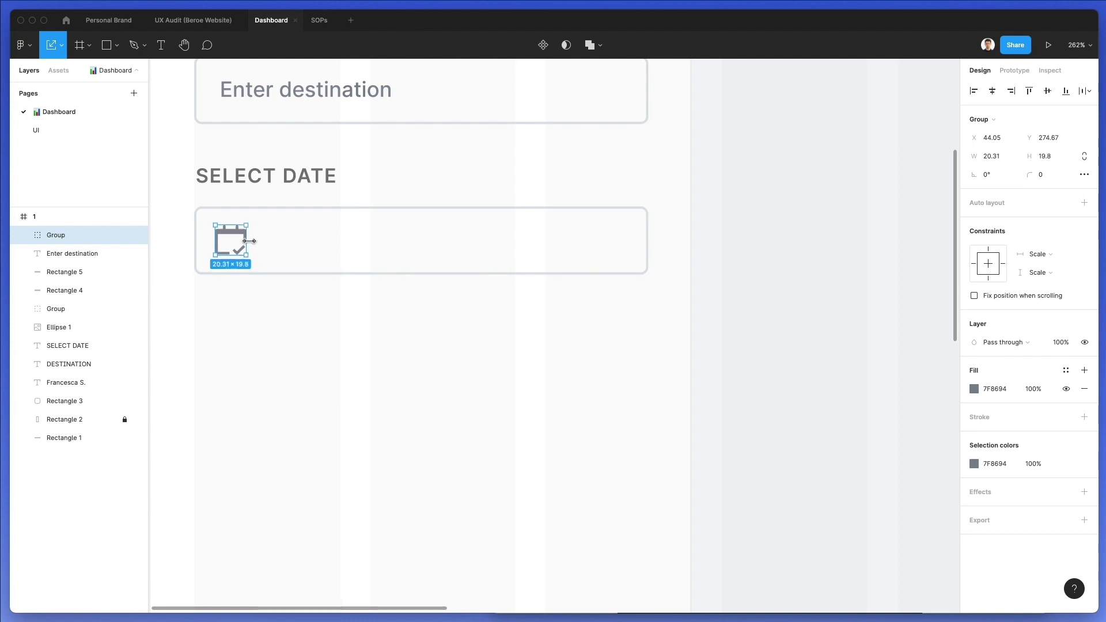
pyautogui.press('Up')
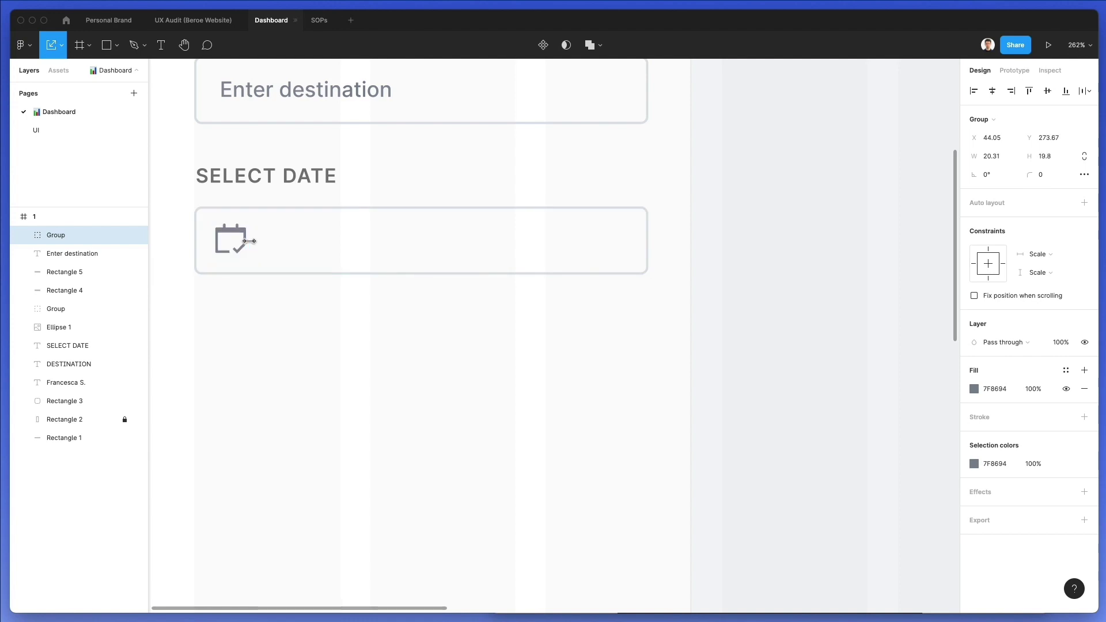
pyautogui.click(736, 235)
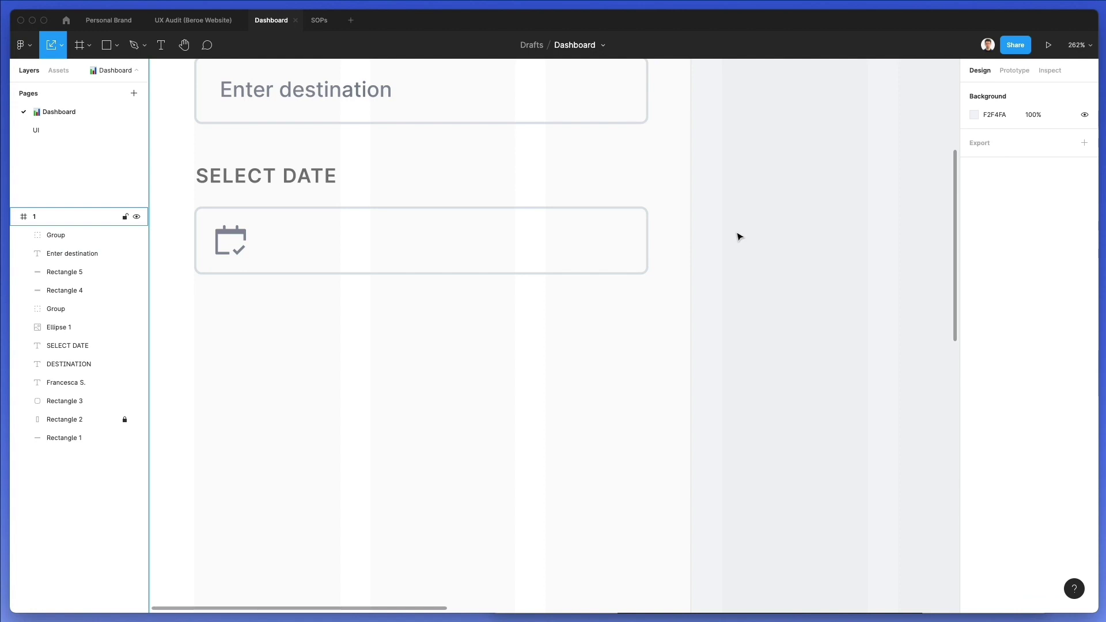
# Step: Duplicate the SELECT DATE label, field and calendar icon about 25 px below the originals
pyautogui.scroll(-3, 736, 236)
pyautogui.click(393, 191)
pyautogui.moveTo(325, 179); pyautogui.dragTo(484, 313)
pyautogui.moveTo(421, 229); pyautogui.dragTo(403, 325)
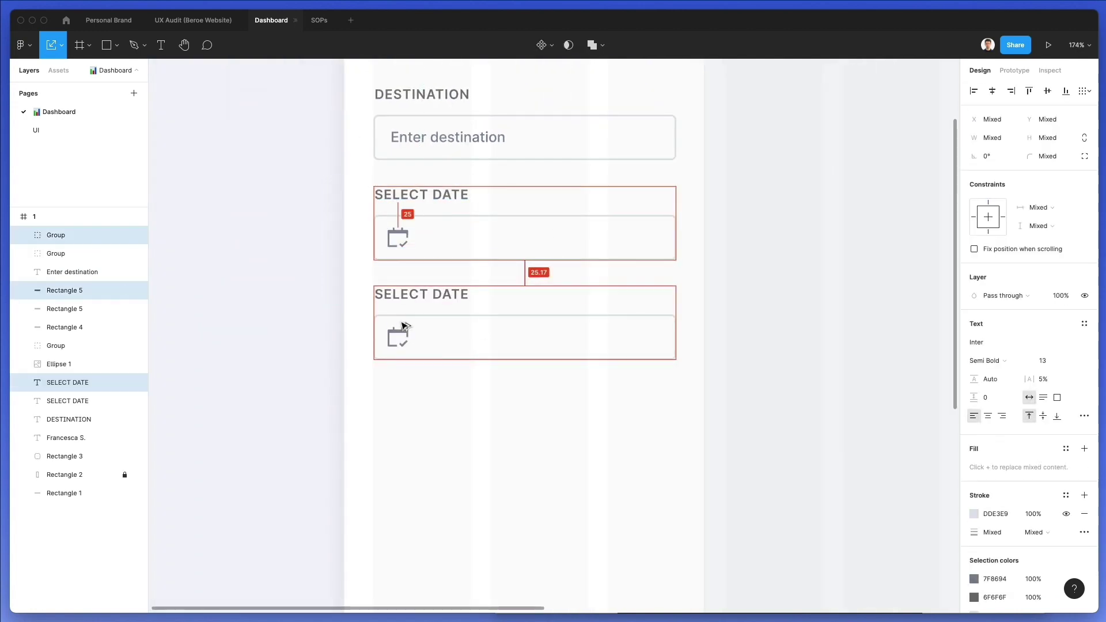
pyautogui.click(748, 321)
pyautogui.click(403, 193)
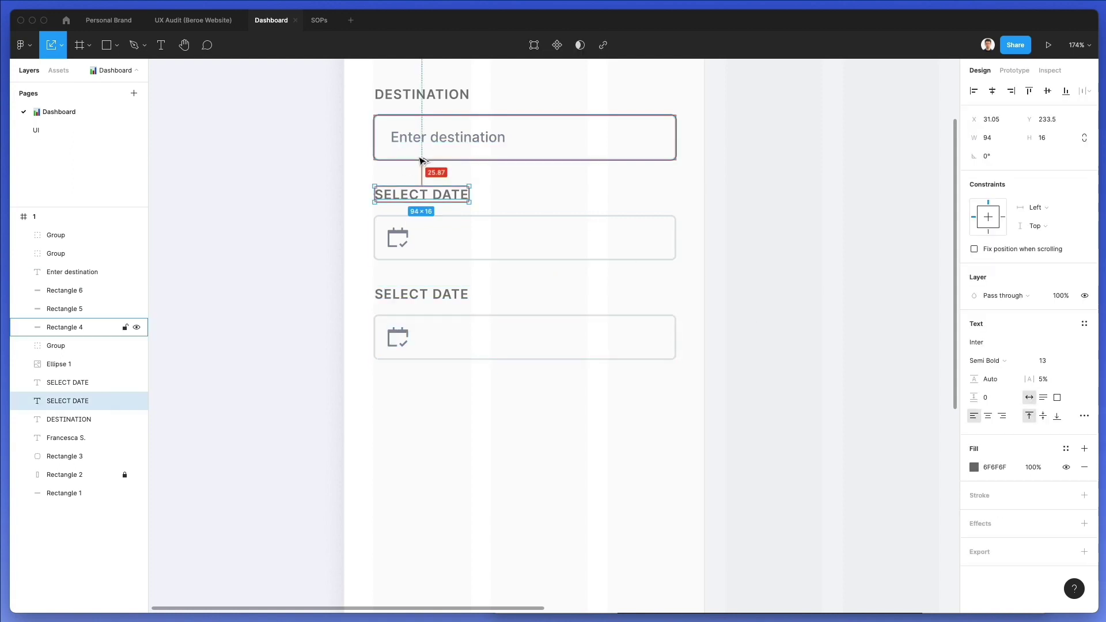
pyautogui.click(416, 293)
pyautogui.click(780, 281)
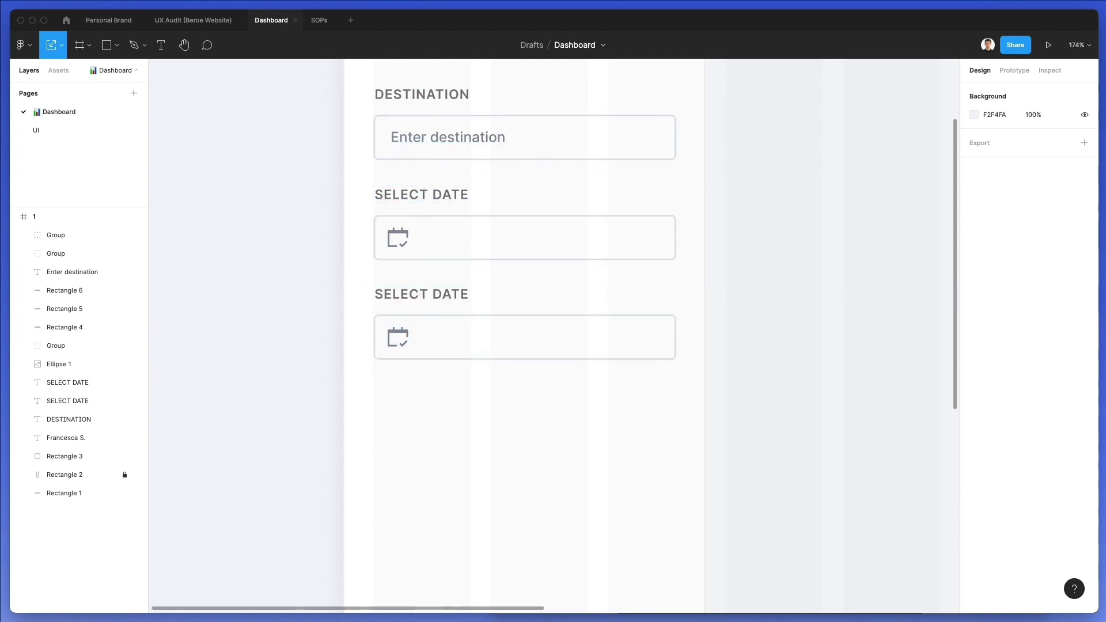
pyautogui.click(953, 0)
pyautogui.click(640, 292)
pyautogui.click(513, 323)
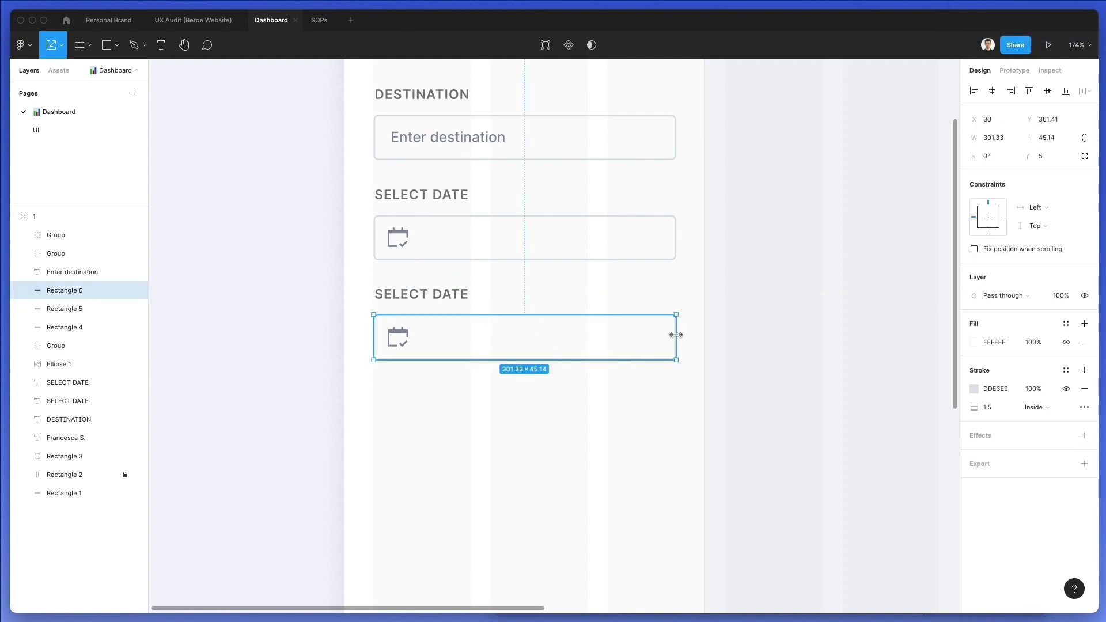
pyautogui.moveTo(674, 334); pyautogui.dragTo(548, 330)
pyautogui.press('Escape')
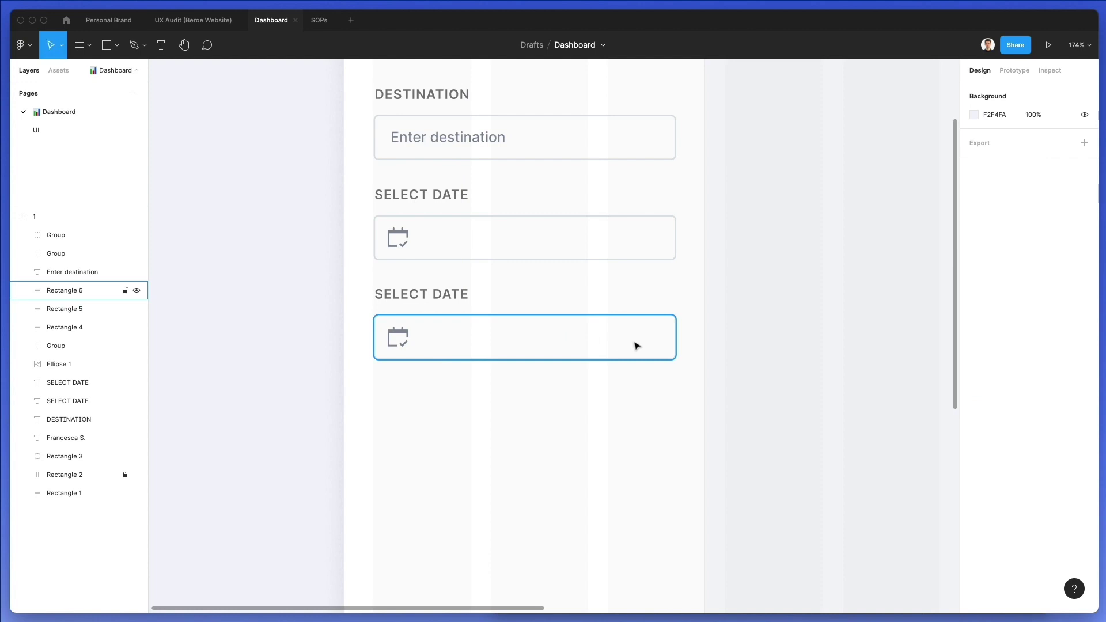
# Step: Narrow the lower date field to about 105 px, round its corners to radius 66 and delete its calendar icon
pyautogui.click(657, 334)
pyautogui.moveTo(675, 332); pyautogui.dragTo(480, 338)
pyautogui.moveTo(1035, 160); pyautogui.dragTo(645, 149)
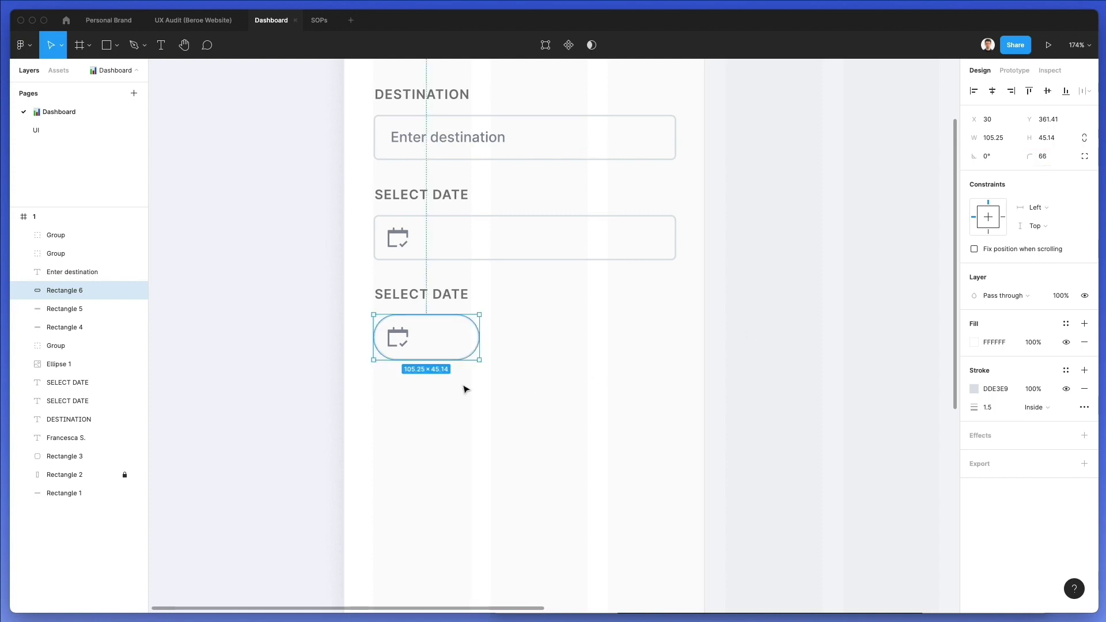
pyautogui.click(406, 339)
pyautogui.press('Delete')
# Step: Duplicate the pill in place, shrink the copy to about 88.8 × 38.1 px and nudge it 4 px left
pyautogui.click(427, 334)
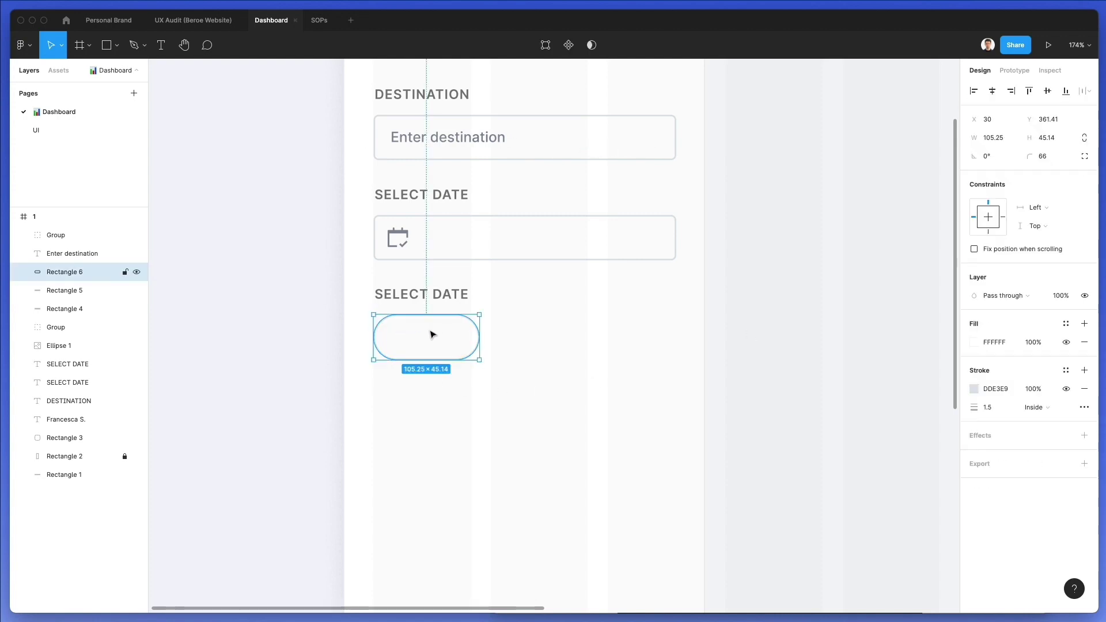
pyautogui.press('super+v')
pyautogui.moveTo(480, 331); pyautogui.dragTo(476, 332)
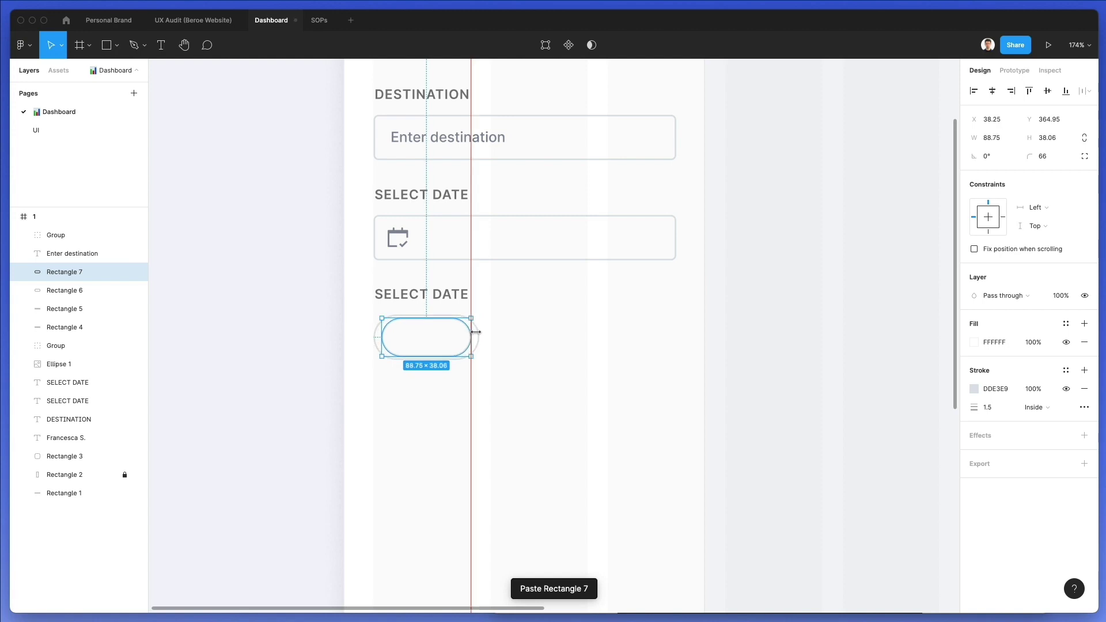
pyautogui.hotkey('shift', 'Left')
pyautogui.hotkey('shift', 'Right')
pyautogui.press('Left')
pyautogui.press('Left')
pyautogui.press('Left')
pyautogui.press('Left')
pyautogui.press('Left')
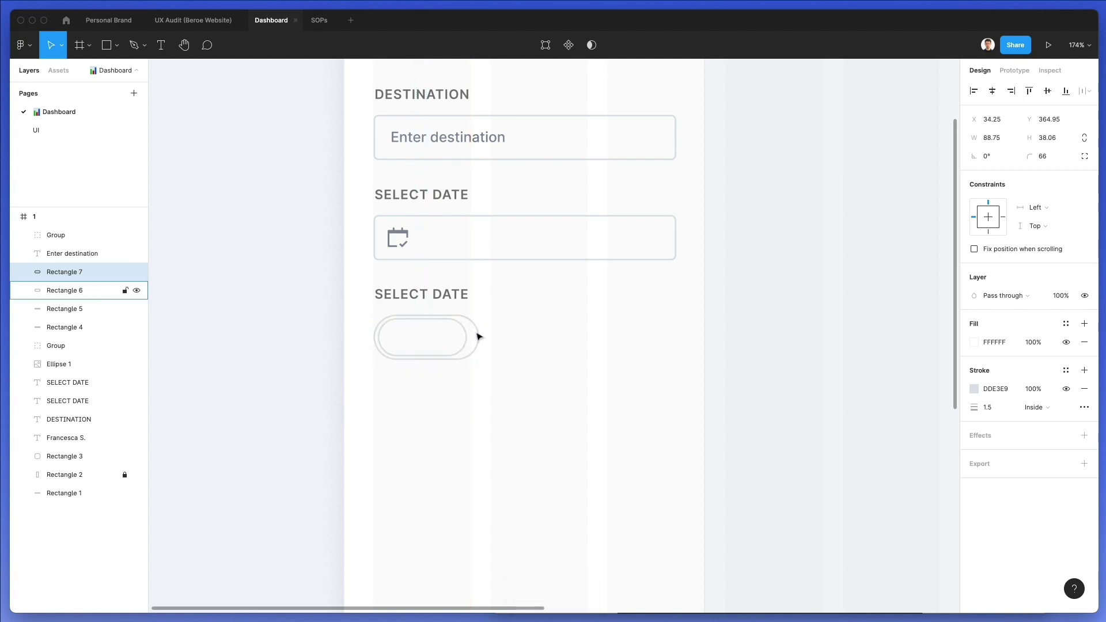
# Step: Turn the inner pill into a circular toggle knob of 38 × 38 px
pyautogui.moveTo(439, 331)
pyautogui.mouseDown()
pyautogui.moveTo(408, 329)
pyautogui.moveTo(419, 332)
pyautogui.mouseUp()
pyautogui.click(1054, 139)
pyautogui.write('38')
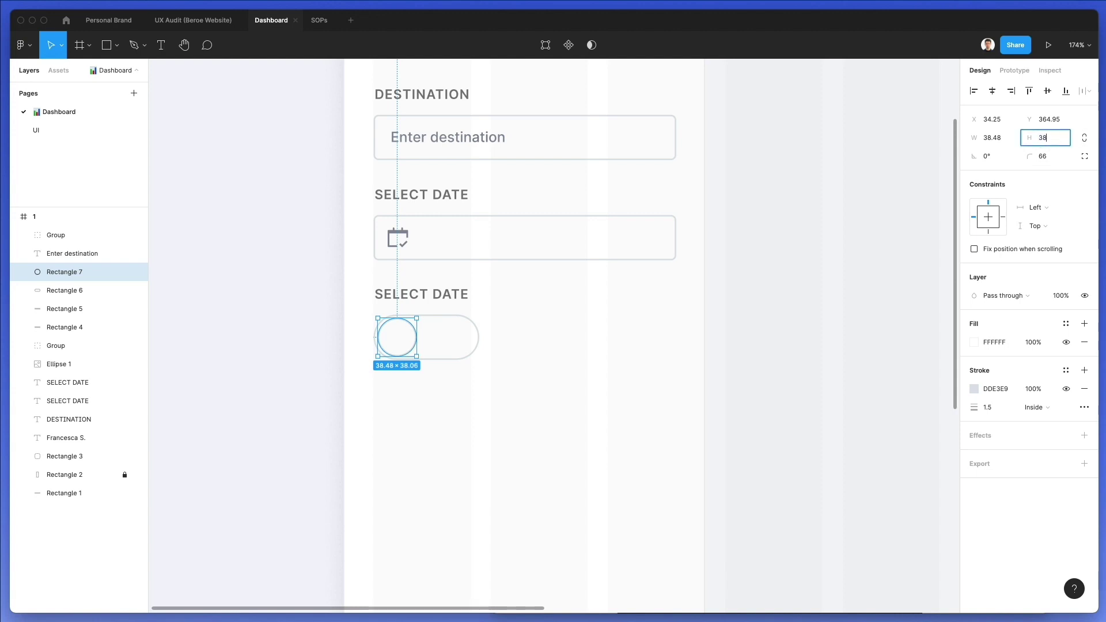
pyautogui.click(1006, 139)
pyautogui.write('38')
pyautogui.press('Return')
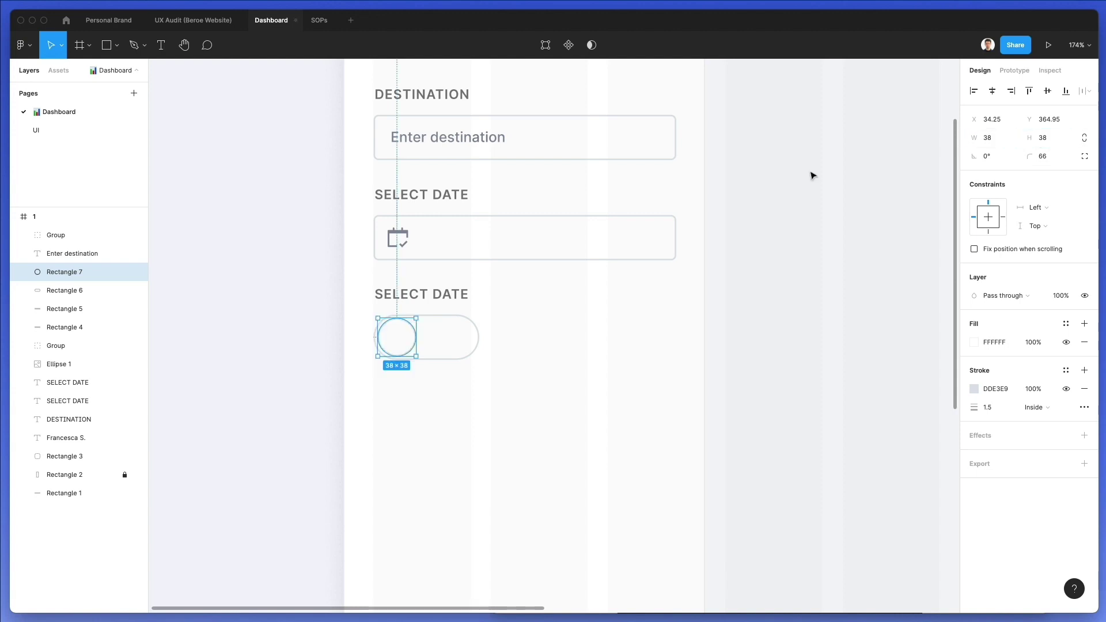
# Step: Narrow the outer pill to about 82.3 px and fill it with the logo's blue, 0094FF
pyautogui.click(427, 350)
pyautogui.moveTo(480, 340); pyautogui.dragTo(464, 336)
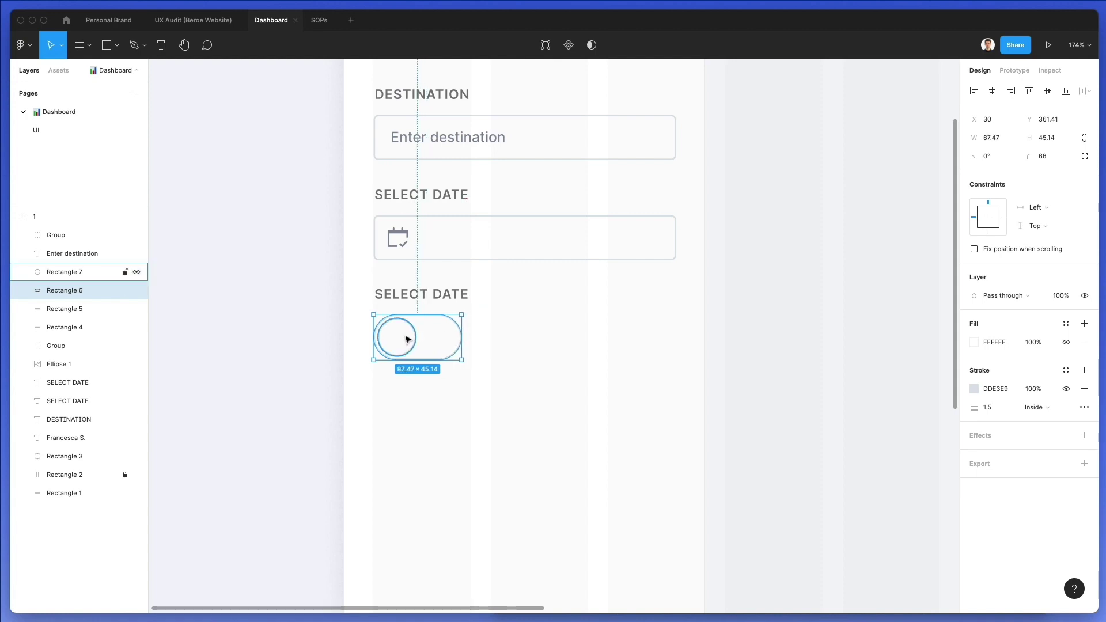
pyautogui.moveTo(462, 333); pyautogui.dragTo(458, 333)
pyautogui.scroll(4, 462, 338)
pyautogui.press('i')
pyautogui.click(398, 224)
pyautogui.scroll(-4, 527, 363)
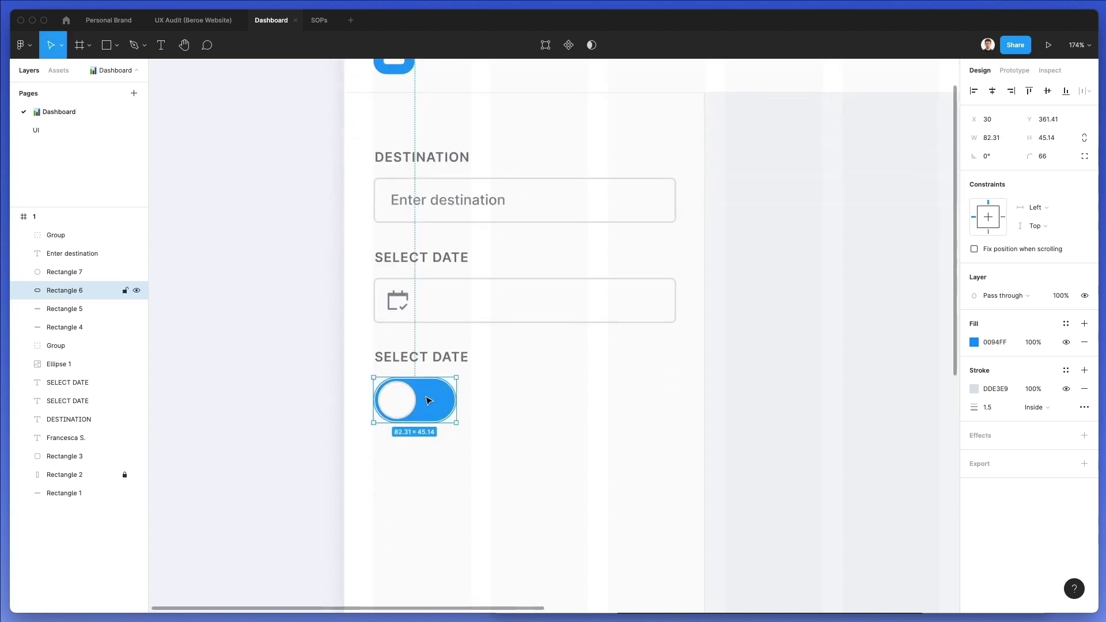
# Step: Remove the strokes from the toggle's knob and track, and shrink the knob slightly inside the track
pyautogui.click(401, 400)
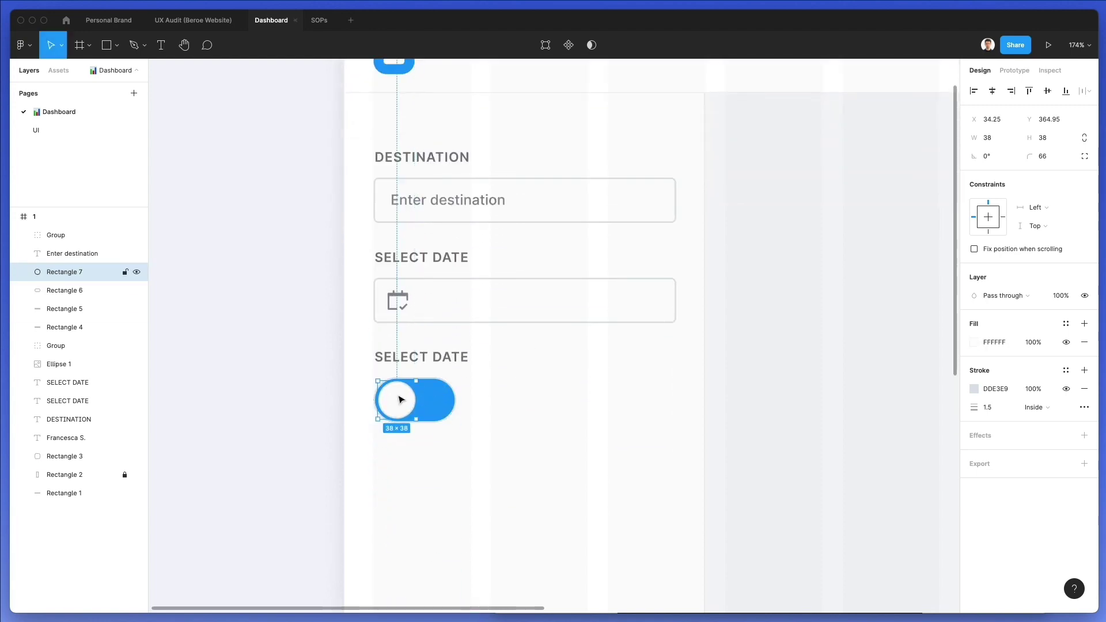
pyautogui.click(1084, 389)
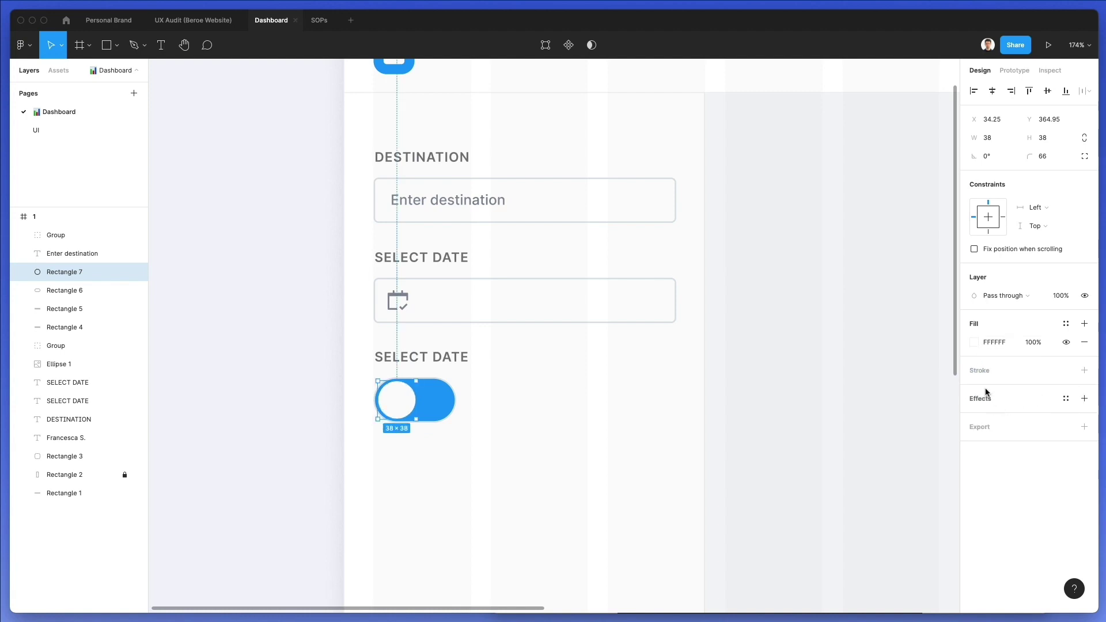
pyautogui.moveTo(416, 380); pyautogui.dragTo(414, 381)
pyautogui.click(446, 397)
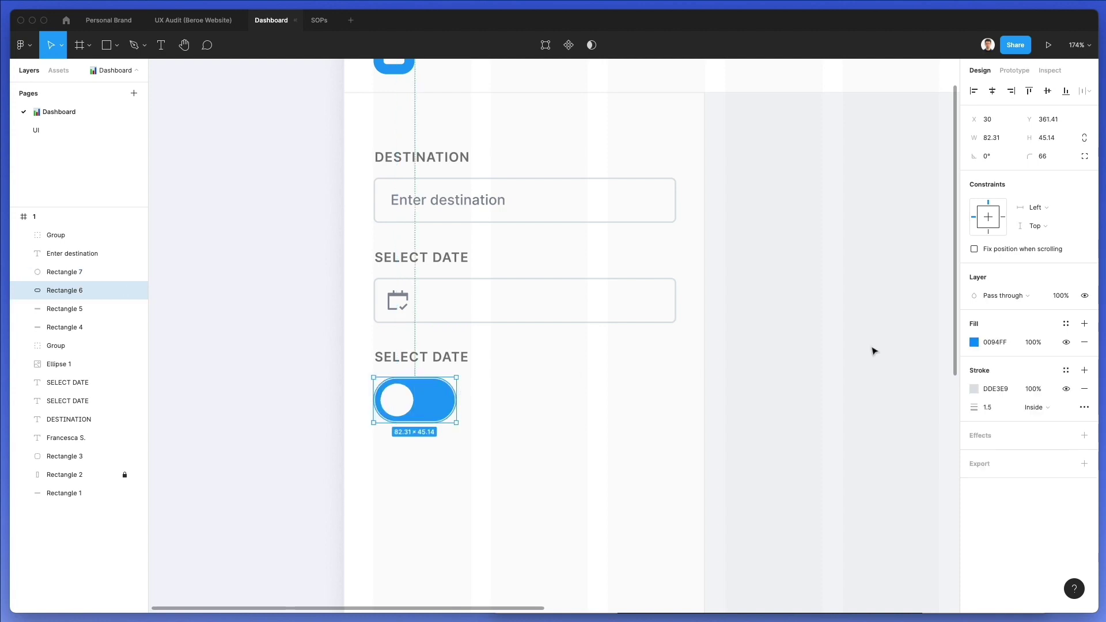
pyautogui.click(1084, 389)
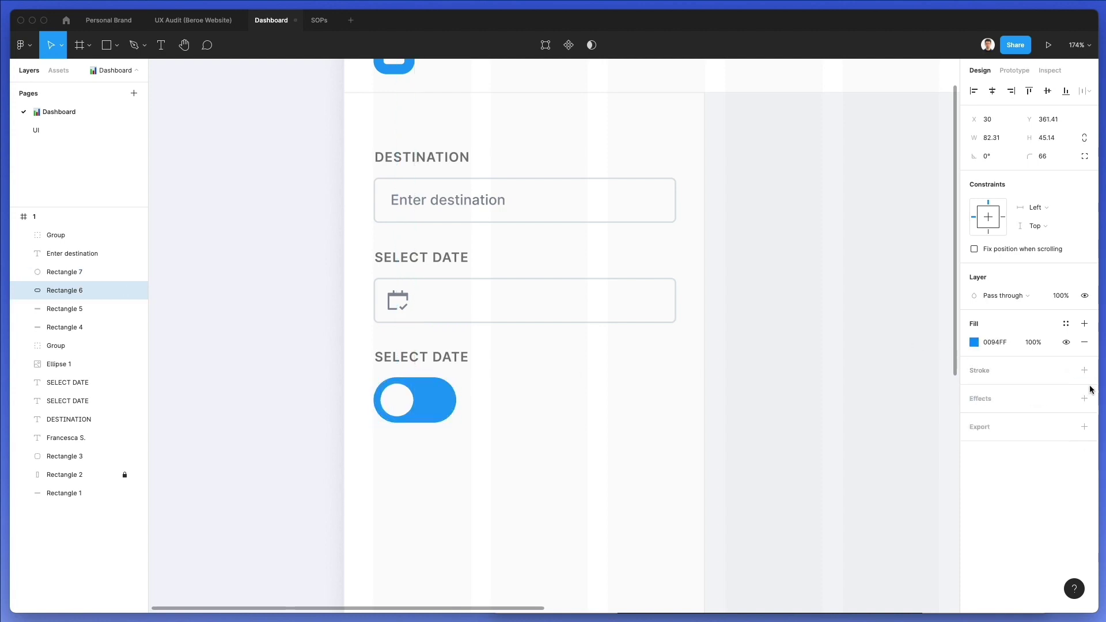
# Step: Scale the toggle's knob and track down together until the track is about 48.4 × 26.5 px
pyautogui.keyDown('shift'); pyautogui.click(407, 398); pyautogui.keyUp('shift')
pyautogui.keyDown('ctrl'); pyautogui.scroll(-5, 465, 386); pyautogui.keyUp('ctrl')
pyautogui.moveTo(463, 394); pyautogui.dragTo(430, 394)
pyautogui.click(477, 384)
pyautogui.click(435, 389)
pyautogui.press('v')
# Step: Set the toggle track's width to 45 px
pyautogui.click(999, 139)
pyautogui.write('48.')
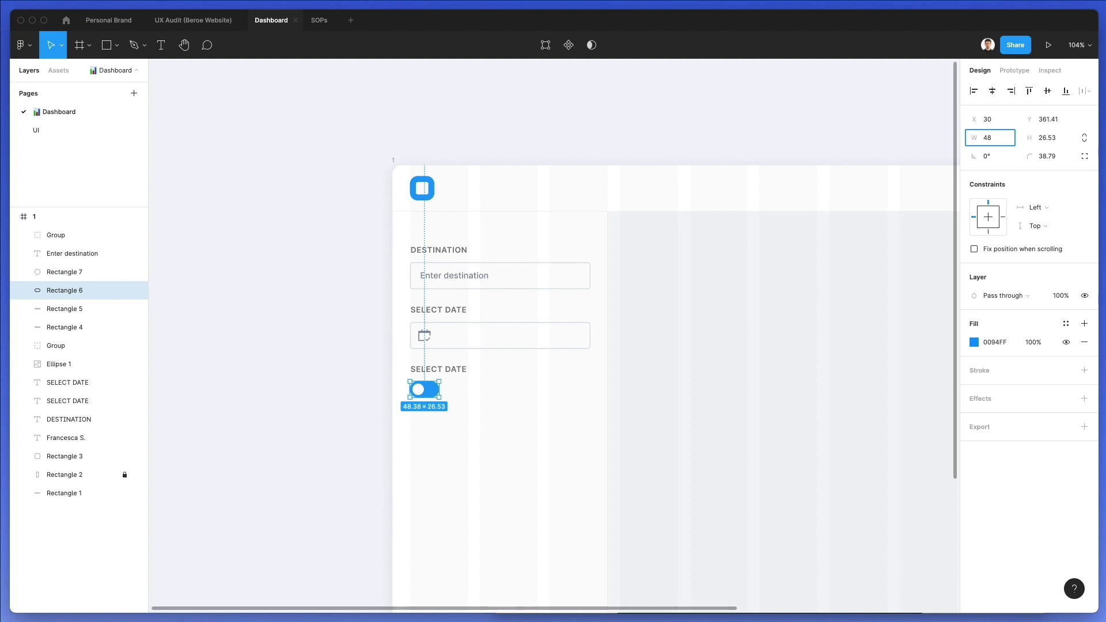
pyautogui.press('BackSpace')
pyautogui.write('6')
pyautogui.press('Return')
pyautogui.press('Up')
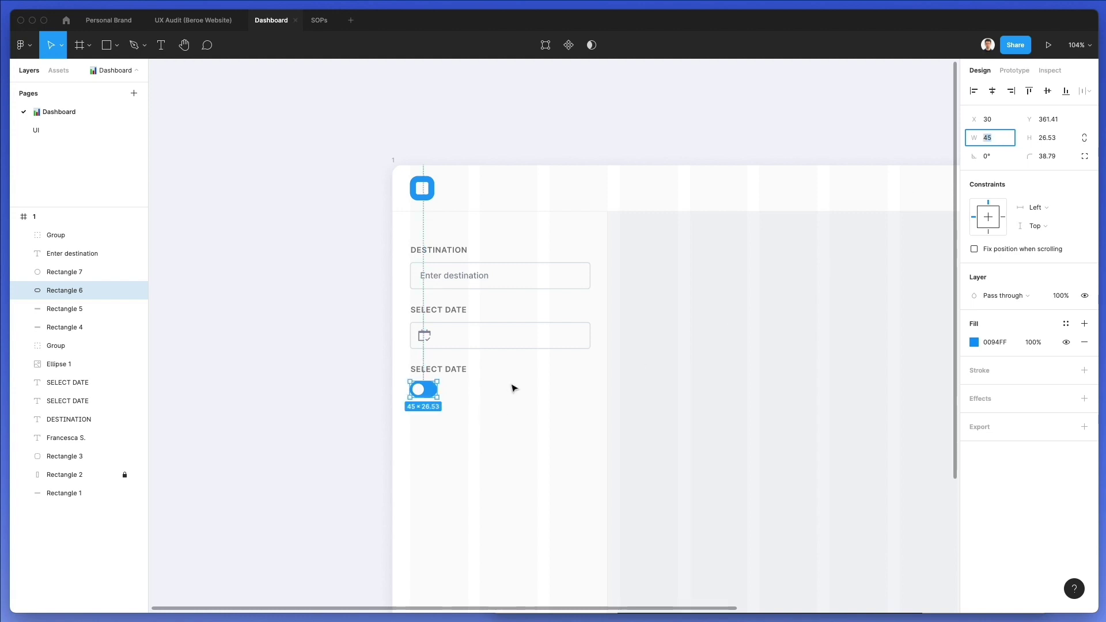
# Step: Change the label above the toggle to ARRIVAL SPECIAL
pyautogui.click(433, 367)
pyautogui.doubleClick(433, 367)
pyautogui.write('A')
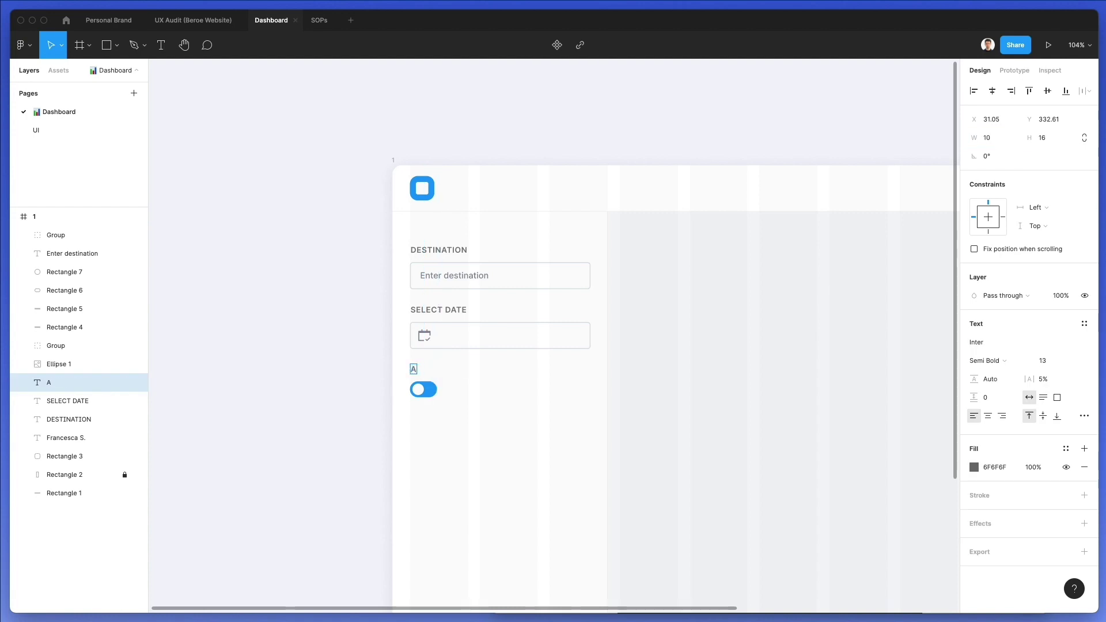
pyautogui.write('rRRIVAL SPECIAL')
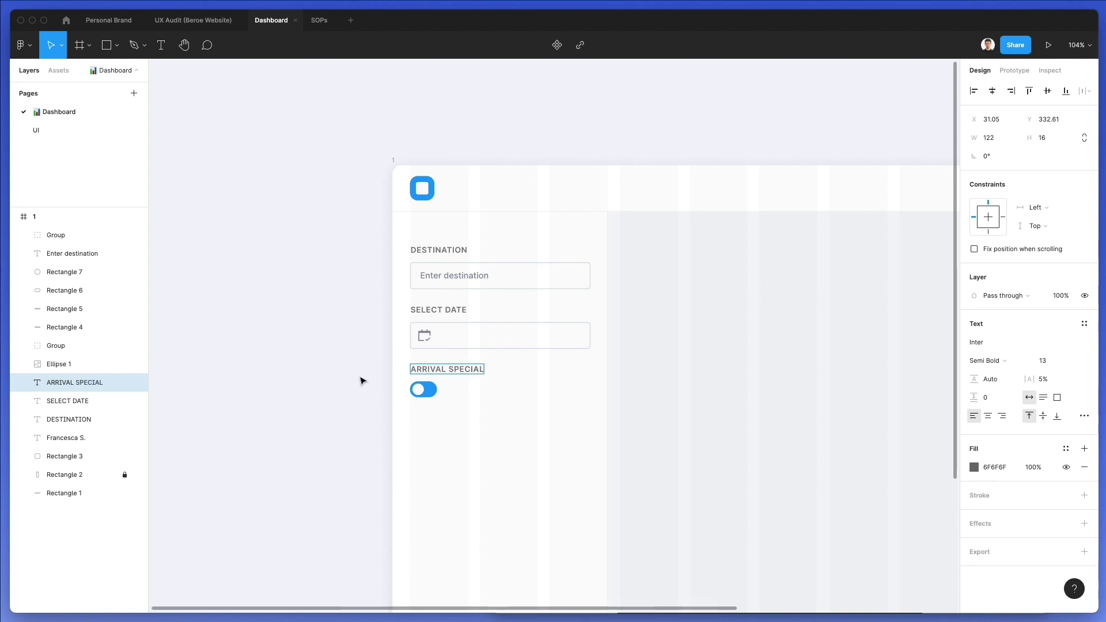
pyautogui.click(362, 381)
# Step: Duplicate the DESTINATION label, field and placeholder text below the toggle
pyautogui.scroll(-5, 368, 374)
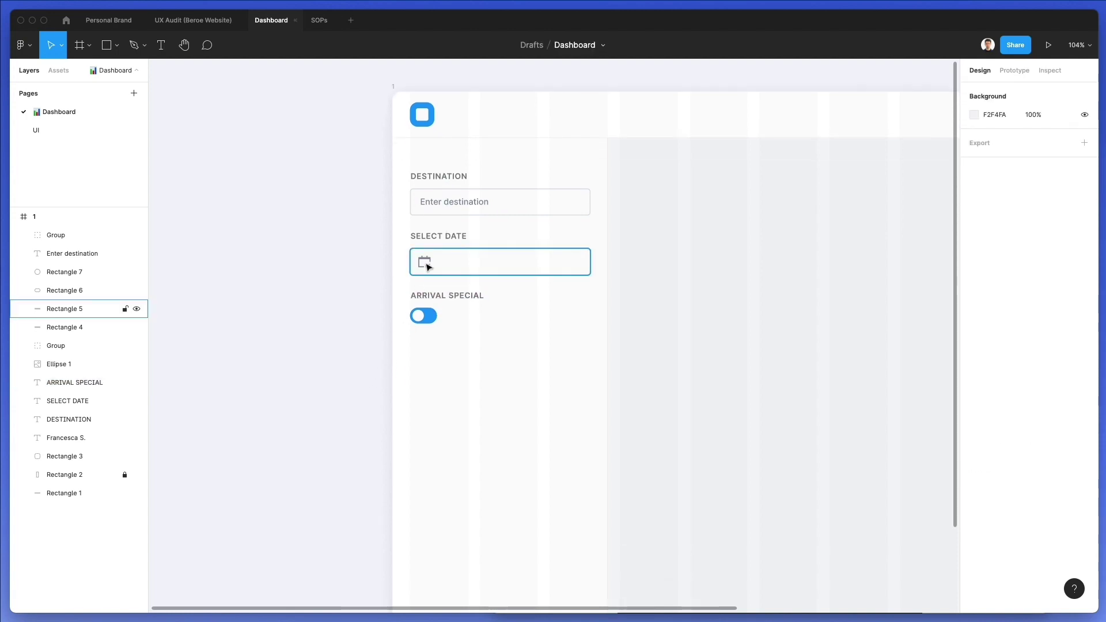
pyautogui.hscroll(-2, 461, 185)
pyautogui.moveTo(373, 171); pyautogui.dragTo(426, 184)
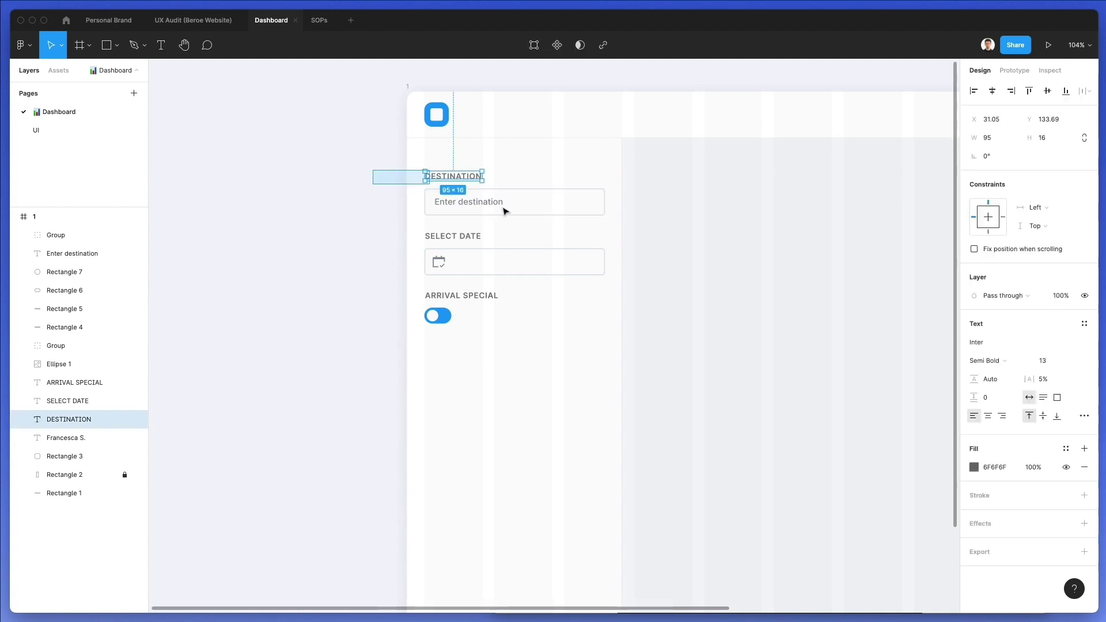
pyautogui.keyDown('shift'); pyautogui.click(500, 209); pyautogui.keyUp('shift')
pyautogui.moveTo(496, 205); pyautogui.dragTo(478, 372)
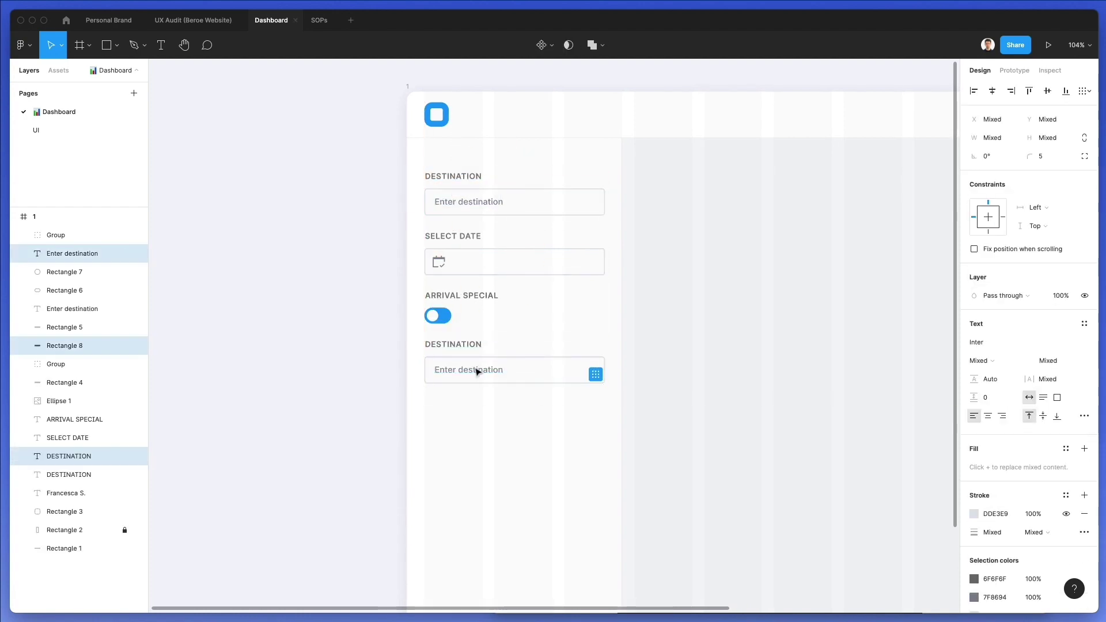
# Step: Move all the sidebar's form labels, fields and the toggle up by 6 px
pyautogui.click(398, 323)
pyautogui.moveTo(411, 155); pyautogui.dragTo(694, 465)
pyautogui.press('Up')
pyautogui.press('Up')
pyautogui.press('Up')
pyautogui.press('Up')
pyautogui.press('Up')
pyautogui.press('Up')
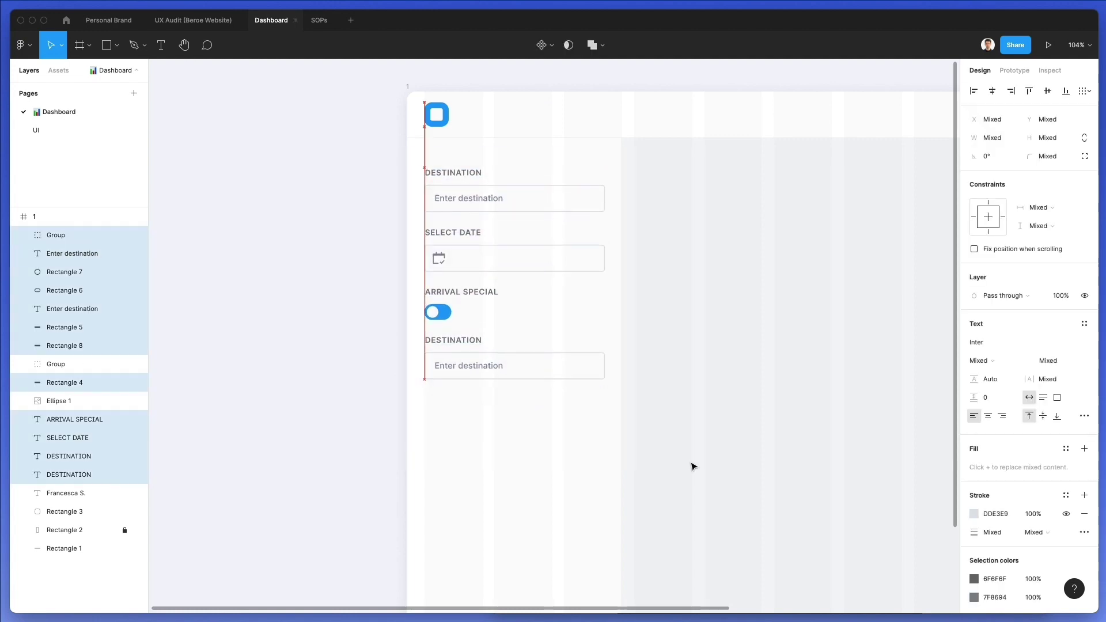
pyautogui.click(605, 436)
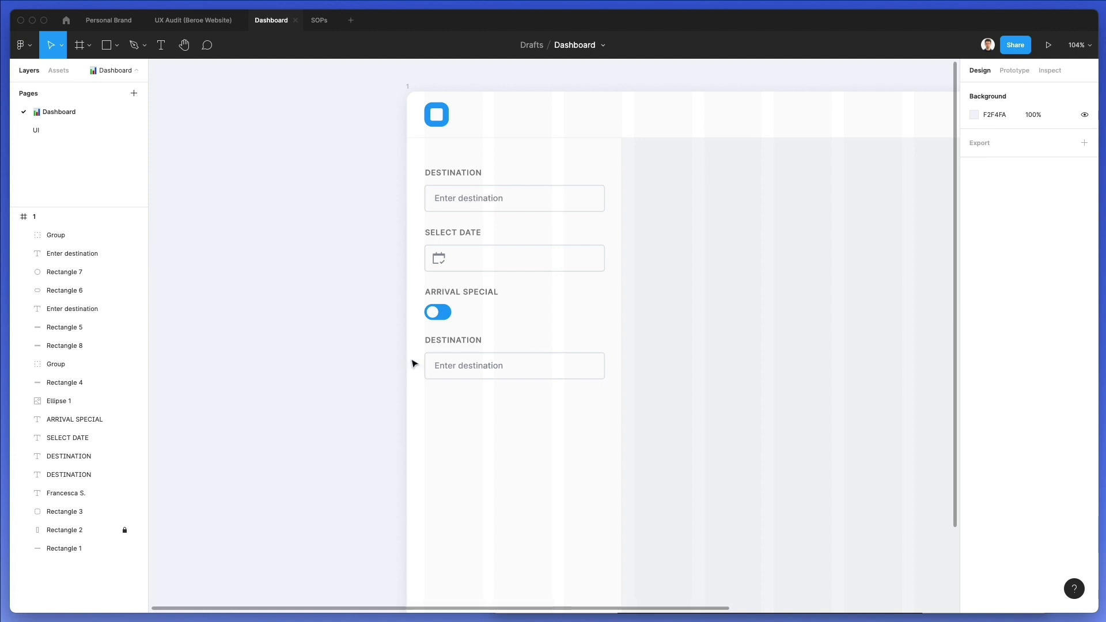
# Step: Change the duplicated DESTINATION label below the toggle to GUESTS
pyautogui.click(453, 340)
pyautogui.doubleClick(453, 340)
pyautogui.write('GUESTS')
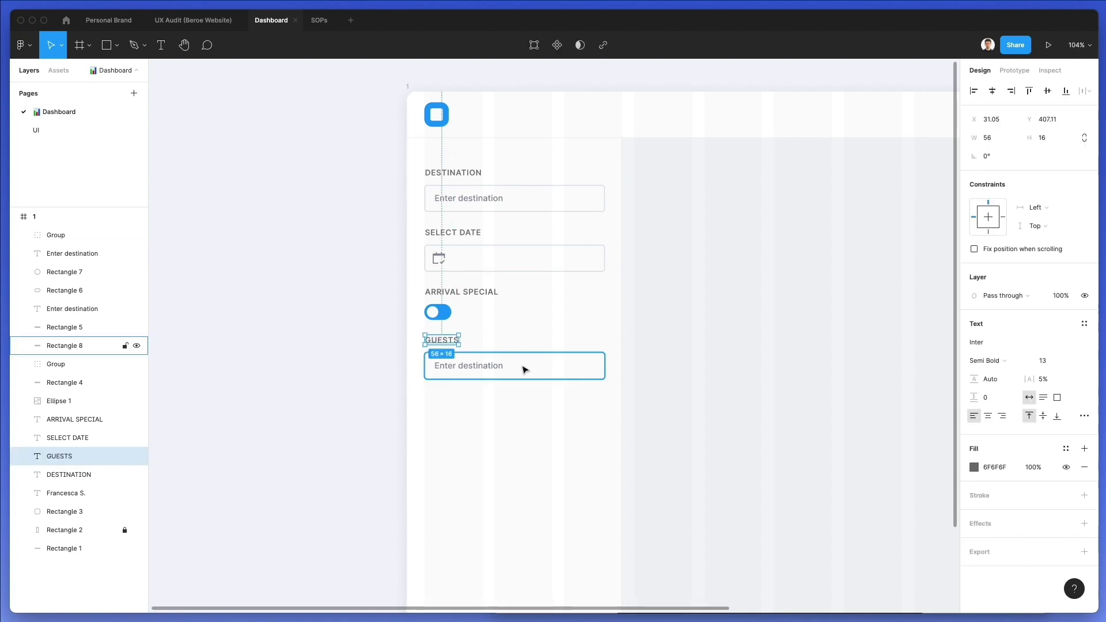
# Step: Replace the placeholder text in the GUESTS field with Adult
pyautogui.doubleClick(503, 366)
pyautogui.doubleClick(503, 367)
pyautogui.write('ADULTS')
pyautogui.press('BackSpace')
pyautogui.press('BackSpace')
pyautogui.press('BackSpace')
pyautogui.press('BackSpace')
pyautogui.press('BackSpace')
pyautogui.press('Escape')
pyautogui.click(356, 372)
# Step: Set the GUESTS field's width to 127.5 px
pyautogui.click(580, 365)
pyautogui.click(1001, 138)
pyautogui.press('Right')
pyautogui.press('BackSpace')
pyautogui.press('BackSpace')
pyautogui.press('BackSpace')
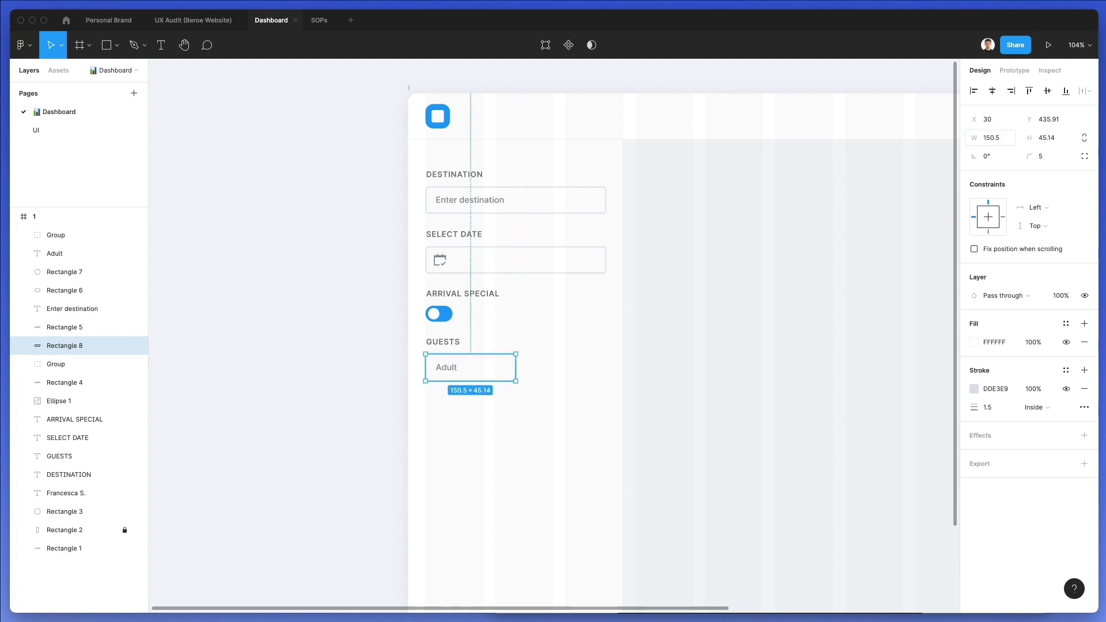
pyautogui.click(1002, 141)
pyautogui.write('130.5')
pyautogui.press('Return')
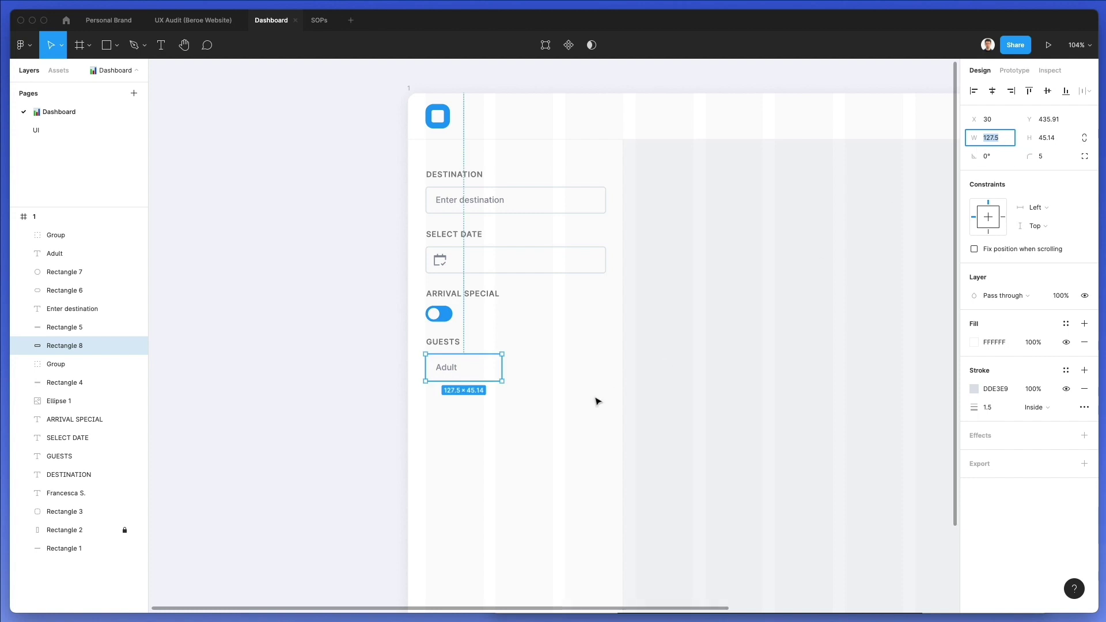
pyautogui.press('Escape')
# Step: Switch to Nucleo, search the glyph icons for arrow and import the 12 px block-down icon below the Adult field
pyautogui.scroll(5, 502, 368)
pyautogui.click(506, 364)
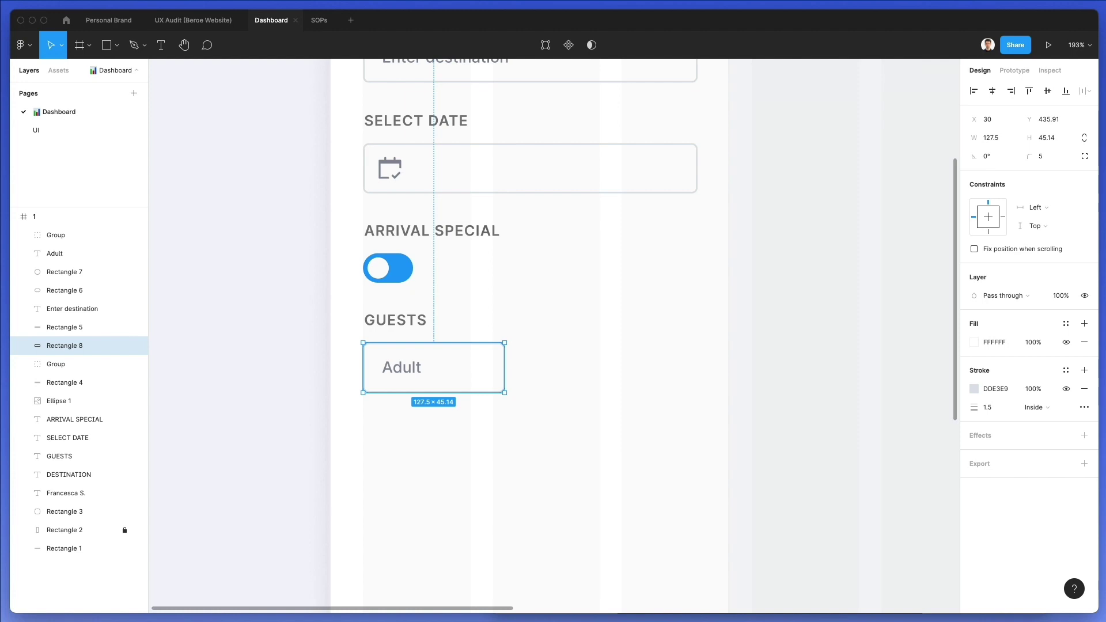
pyautogui.doubleClick(544, 224)
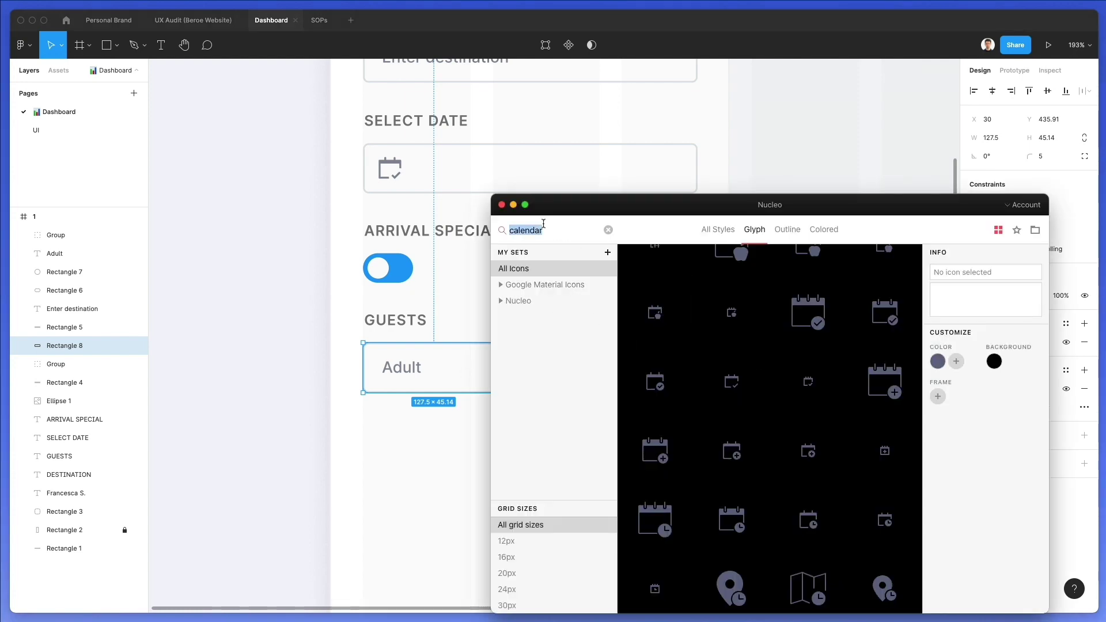
pyautogui.write('arrow')
pyautogui.scroll(-10, 796, 389)
pyautogui.scroll(-5, 797, 392)
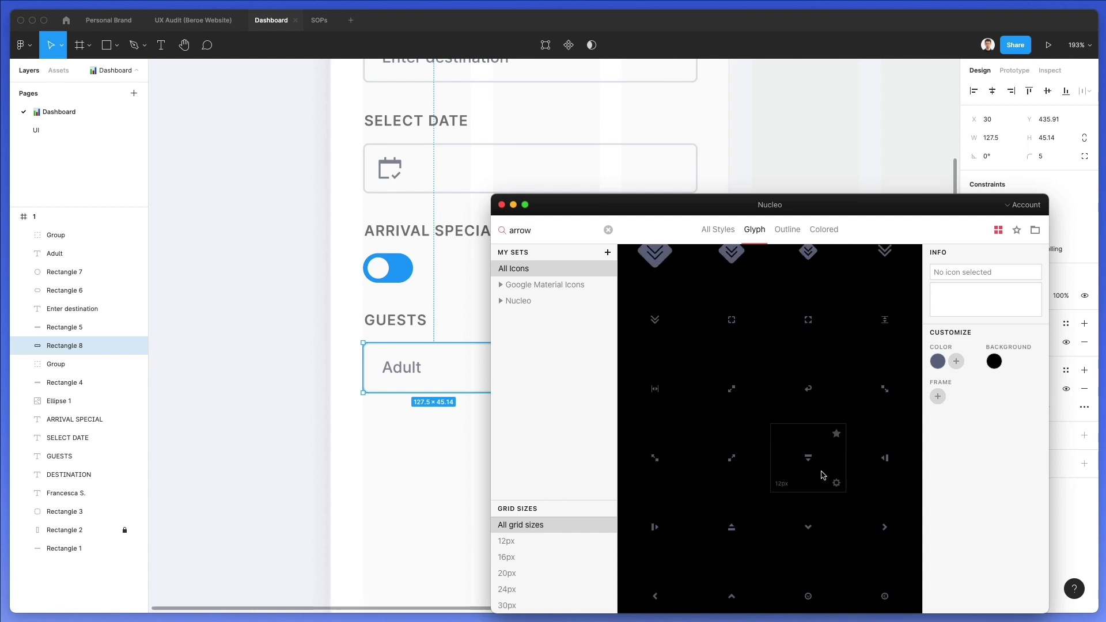
pyautogui.moveTo(809, 458); pyautogui.dragTo(422, 438)
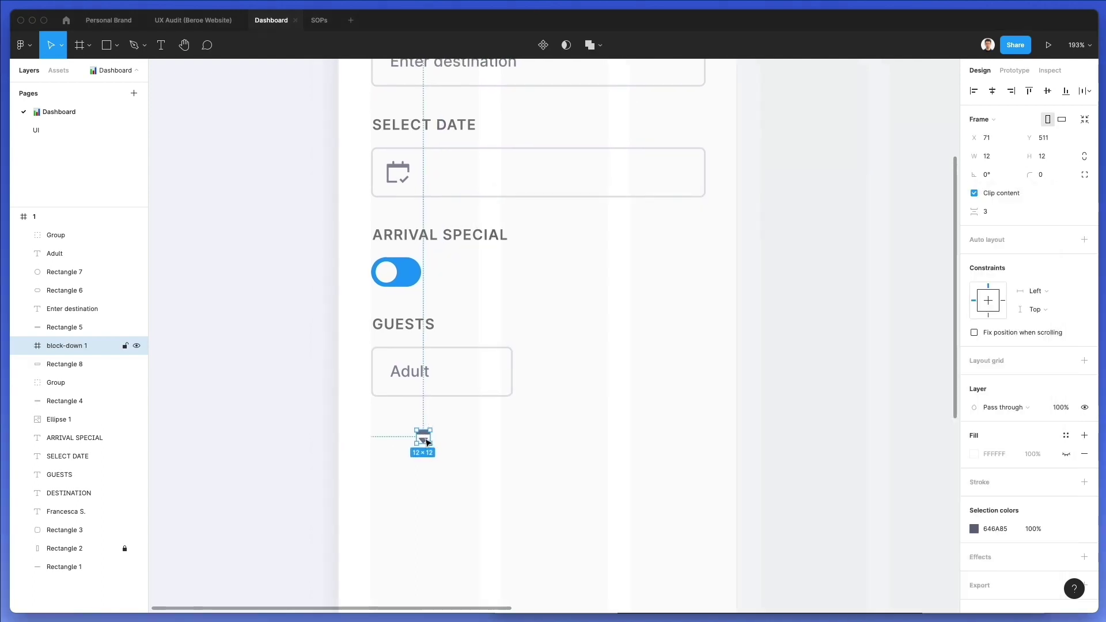
# Step: Extract the downward triangle from the imported icon, discarding the icon's remaining parts
pyautogui.doubleClick(425, 440)
pyautogui.click(434, 430)
pyautogui.click(426, 434)
pyautogui.press('Delete')
pyautogui.press('super+v')
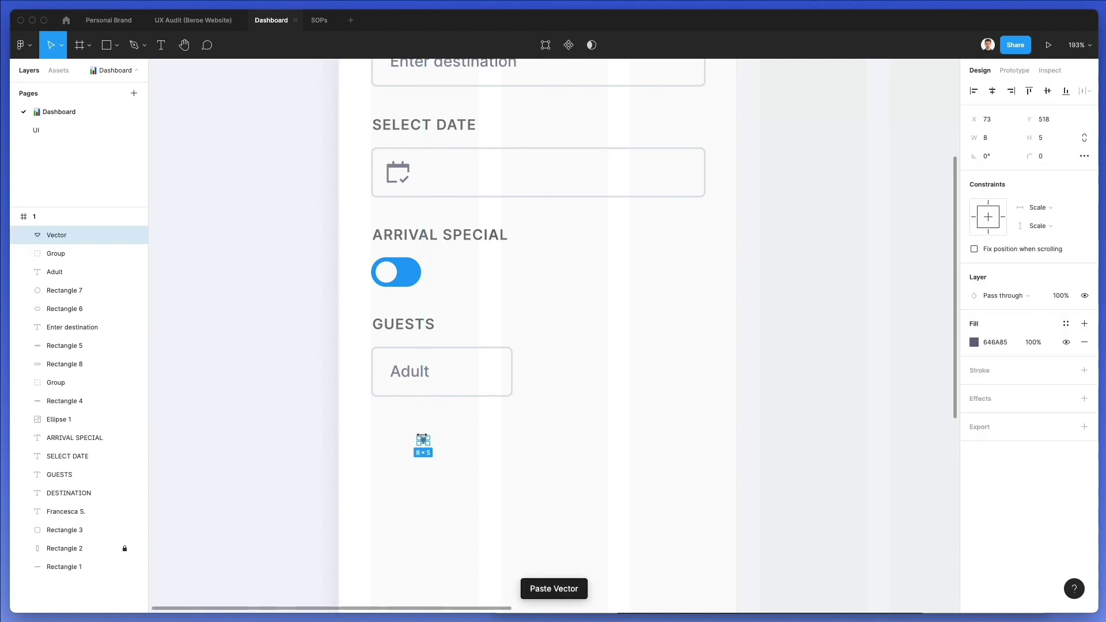
# Step: Move the triangle into the Adult field, vertically centred near its right edge at X 134.05
pyautogui.moveTo(425, 440); pyautogui.dragTo(444, 373)
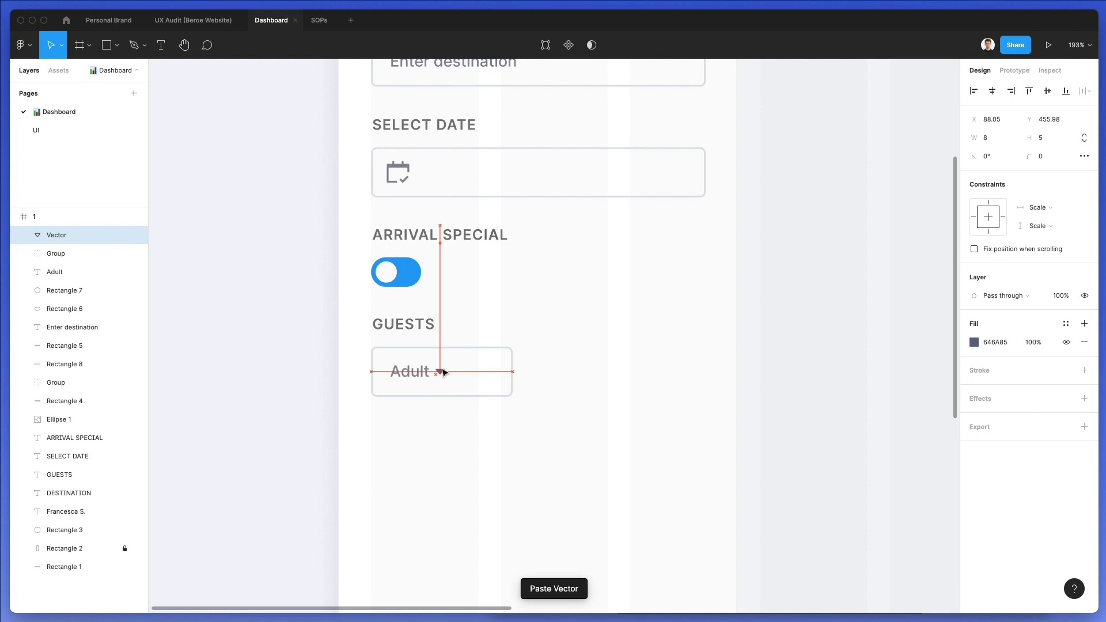
pyautogui.hotkey('shift', 'Right')
pyautogui.hotkey('shift', 'Right')
pyautogui.hotkey('shift', 'Right')
pyautogui.hotkey('shift', 'Right')
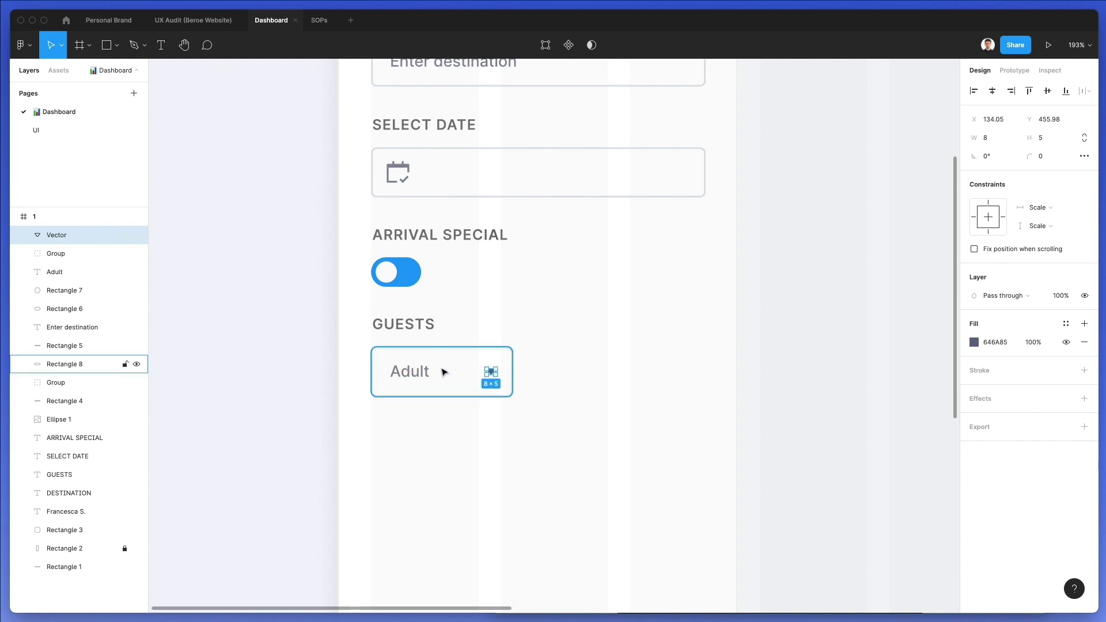
# Step: Recolour the arrow triangle in the Adult field with the grey 7F8694 sampled from the Adult text
pyautogui.press('i')
pyautogui.click(432, 364)
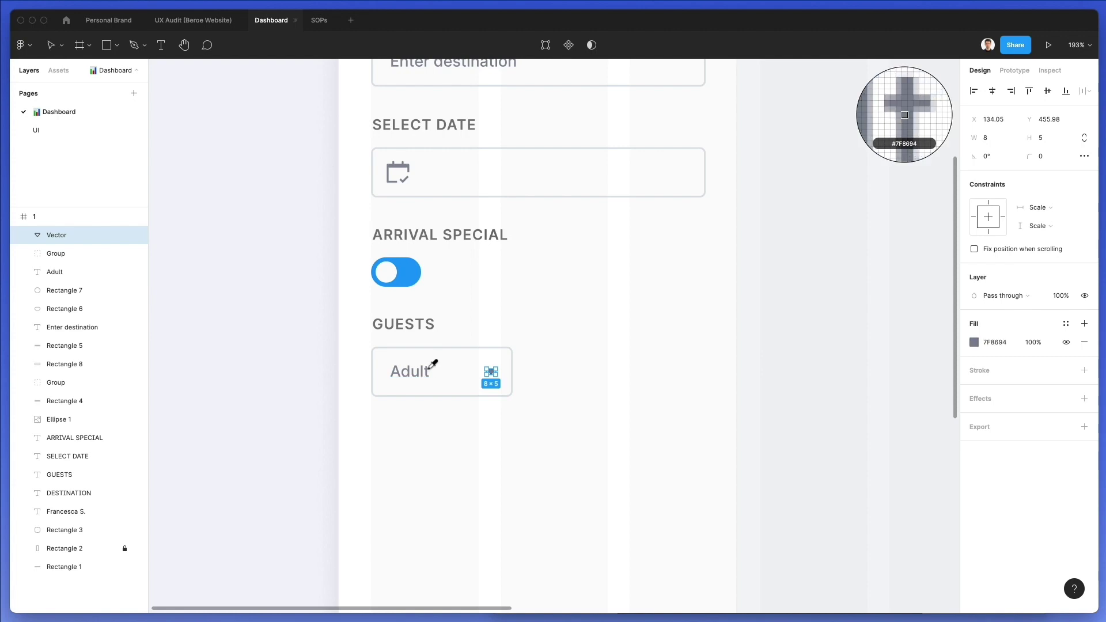
pyautogui.click(601, 349)
# Step: Group the Adult field with its text and arrow and place a copy of the group beside it
pyautogui.moveTo(593, 344); pyautogui.dragTo(345, 437)
pyautogui.hotkey('ctrl', 'g')
pyautogui.moveTo(456, 360); pyautogui.dragTo(576, 371)
# Step: Change the text in the copied guests field to Children
pyautogui.doubleClick(575, 371)
pyautogui.doubleClick(573, 369)
pyautogui.write('Child')
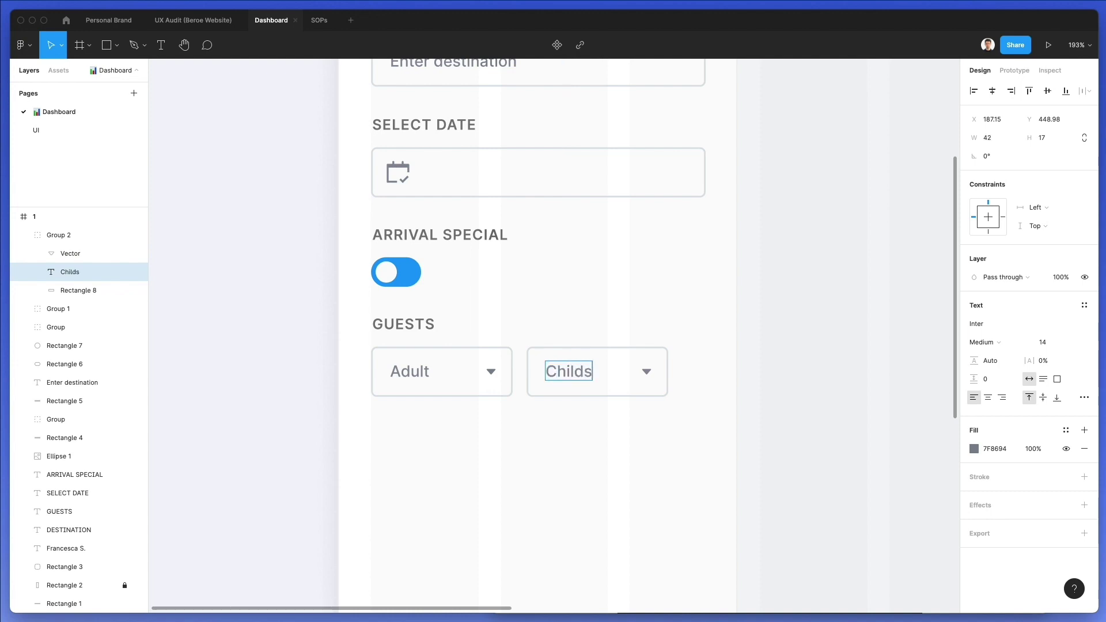
pyautogui.write('ren')
pyautogui.click(687, 309)
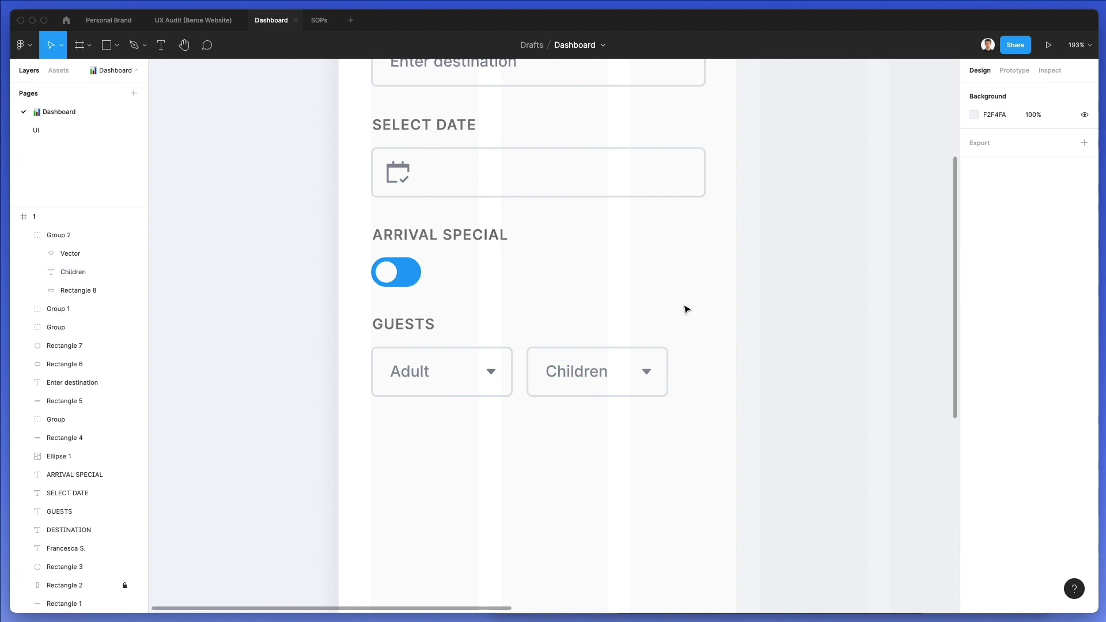
# Step: Duplicate the Enter destination field with its text to 26 px below the guests fields
pyautogui.scroll(-3, 672, 356)
pyautogui.scroll(2, 671, 401)
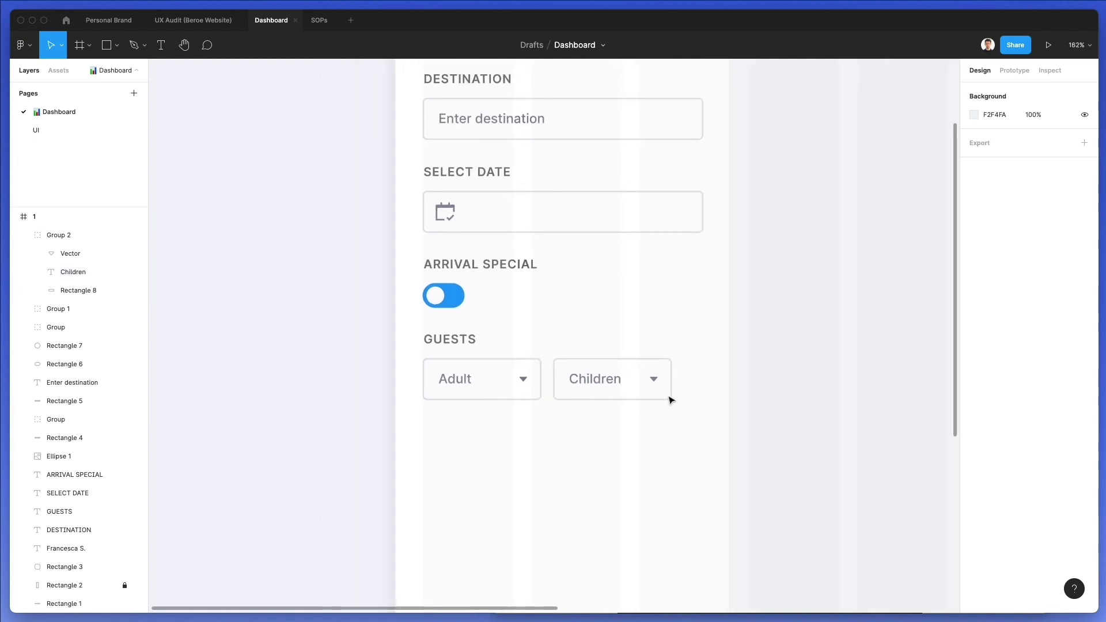
pyautogui.scroll(-1, 670, 401)
pyautogui.click(483, 172)
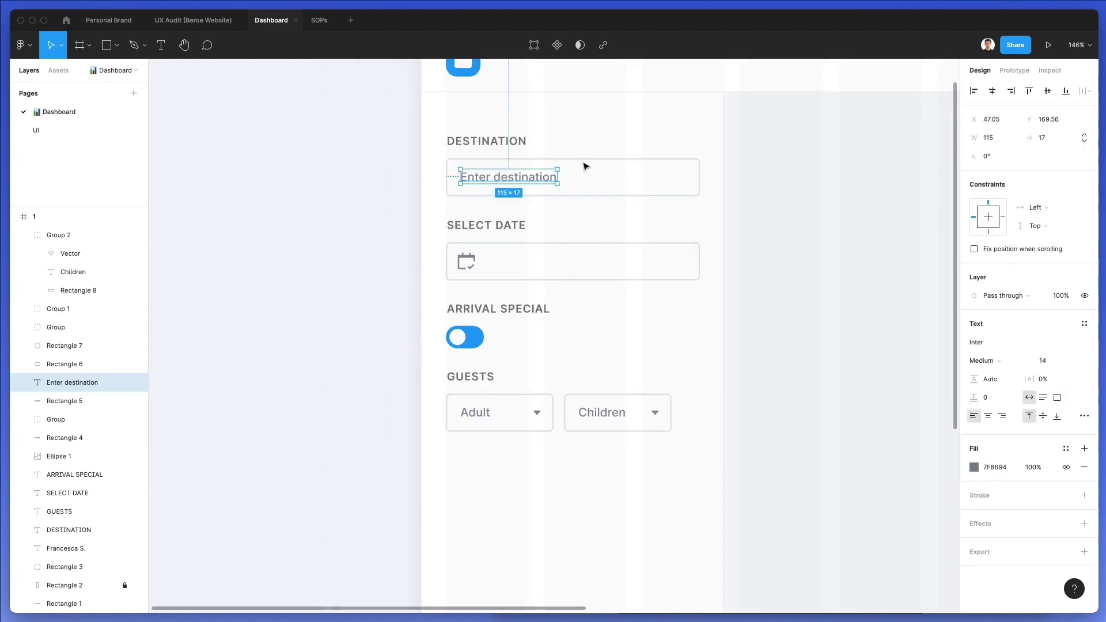
pyautogui.keyDown('shift'); pyautogui.click(553, 178); pyautogui.keyUp('shift')
pyautogui.moveTo(553, 178); pyautogui.dragTo(496, 469)
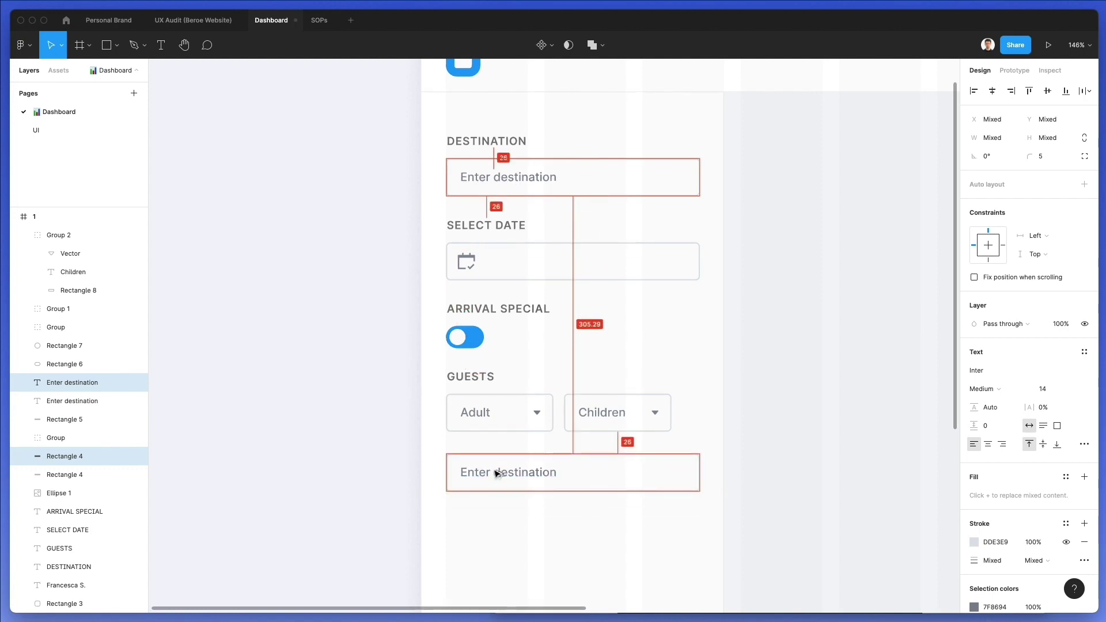
# Step: Change the copied field's text to Apply Filters and centre it horizontally within its rectangle
pyautogui.doubleClick(500, 472)
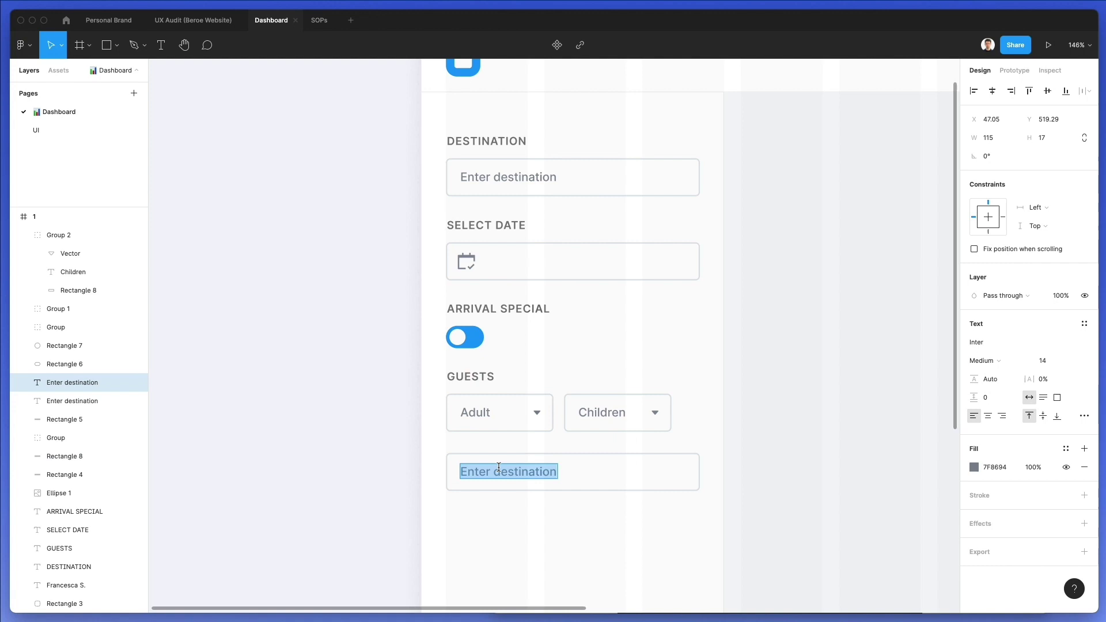
pyautogui.write('Apply Fil')
pyautogui.press('Escape')
pyautogui.keyDown('shift'); pyautogui.click(600, 471); pyautogui.keyUp('shift')
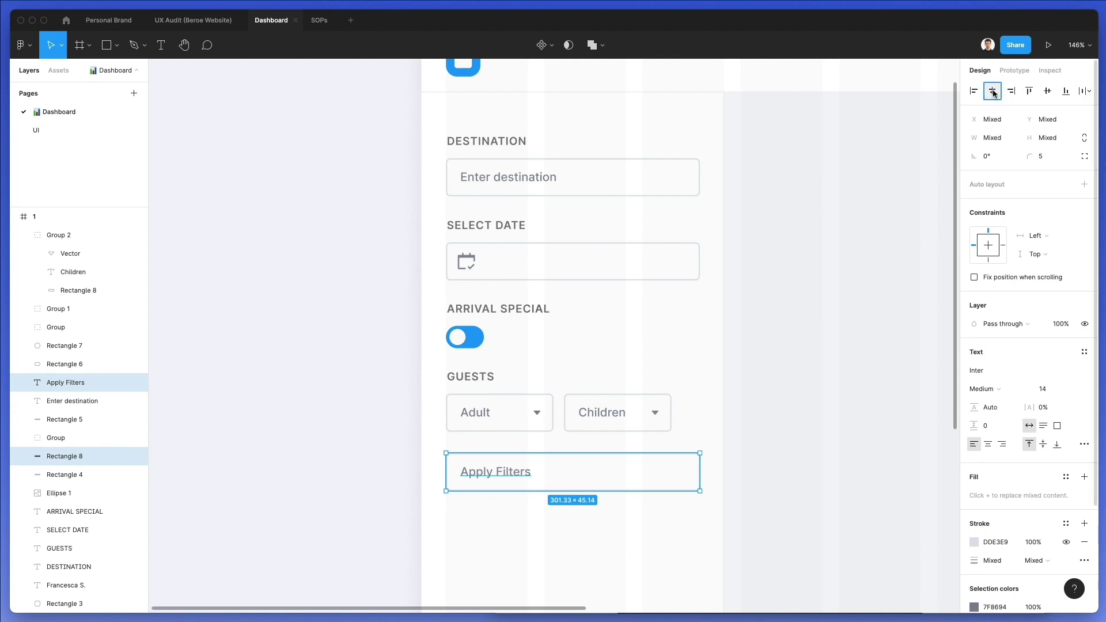
pyautogui.click(993, 93)
pyautogui.click(773, 452)
# Step: Style the Apply Filters button with white text, the toggle's blue 0094FF as fill and no stroke
pyautogui.click(576, 469)
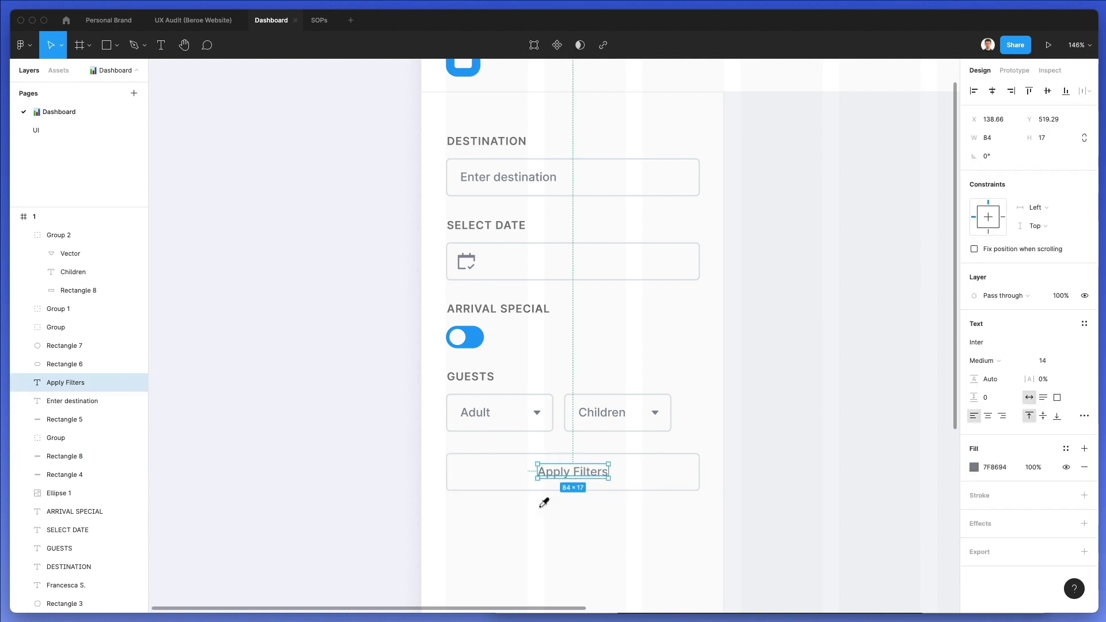
pyautogui.click(531, 459)
pyautogui.press('i')
pyautogui.click(478, 336)
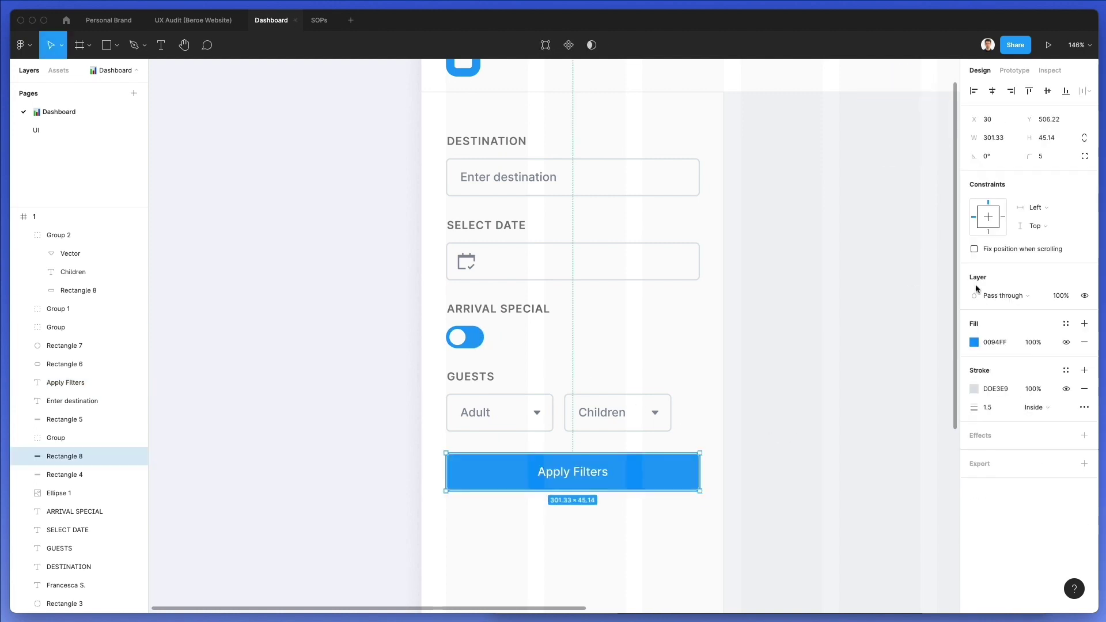
pyautogui.click(1085, 389)
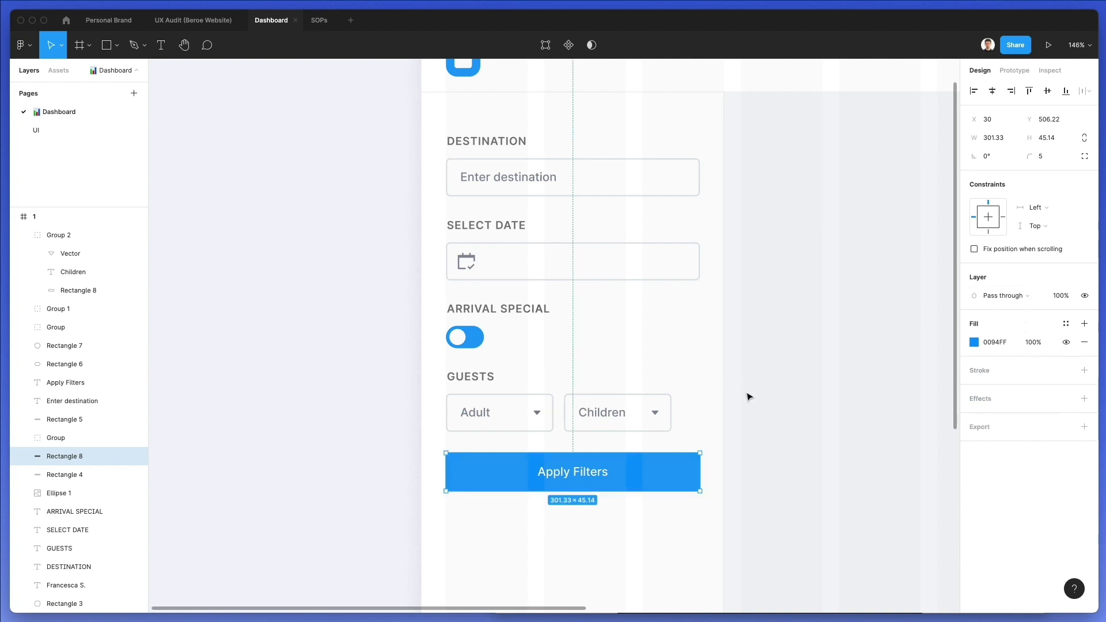
pyautogui.click(761, 424)
# Step: Draw a horizontal divider line 301.33 px long below the Apply Filters button and lower it to Y 595.6
pyautogui.scroll(-3, 756, 422)
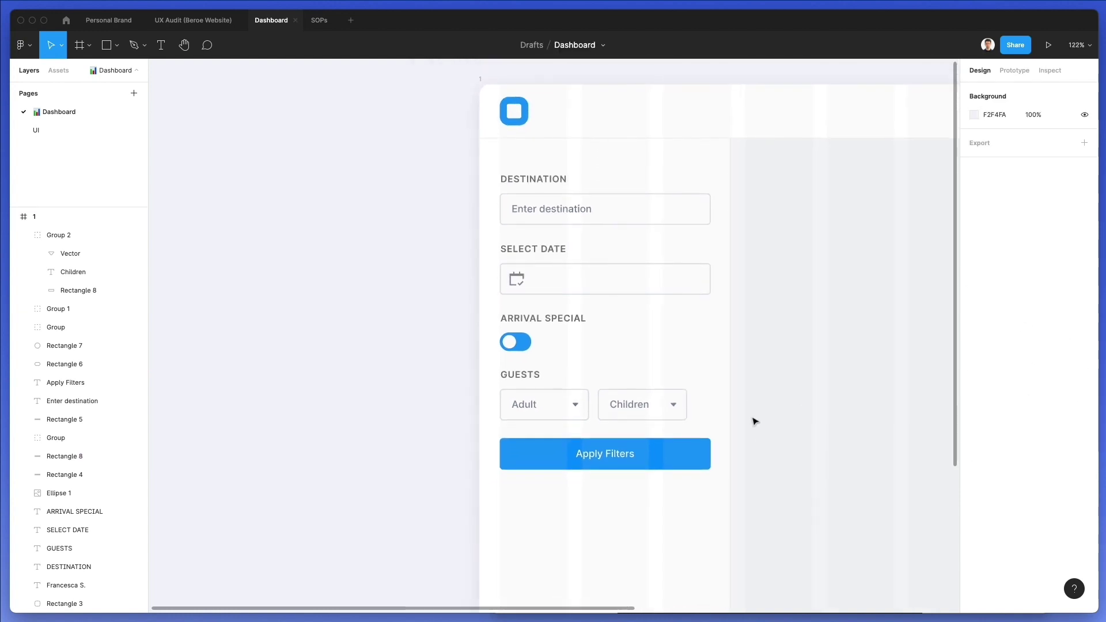
pyautogui.scroll(-5, 755, 421)
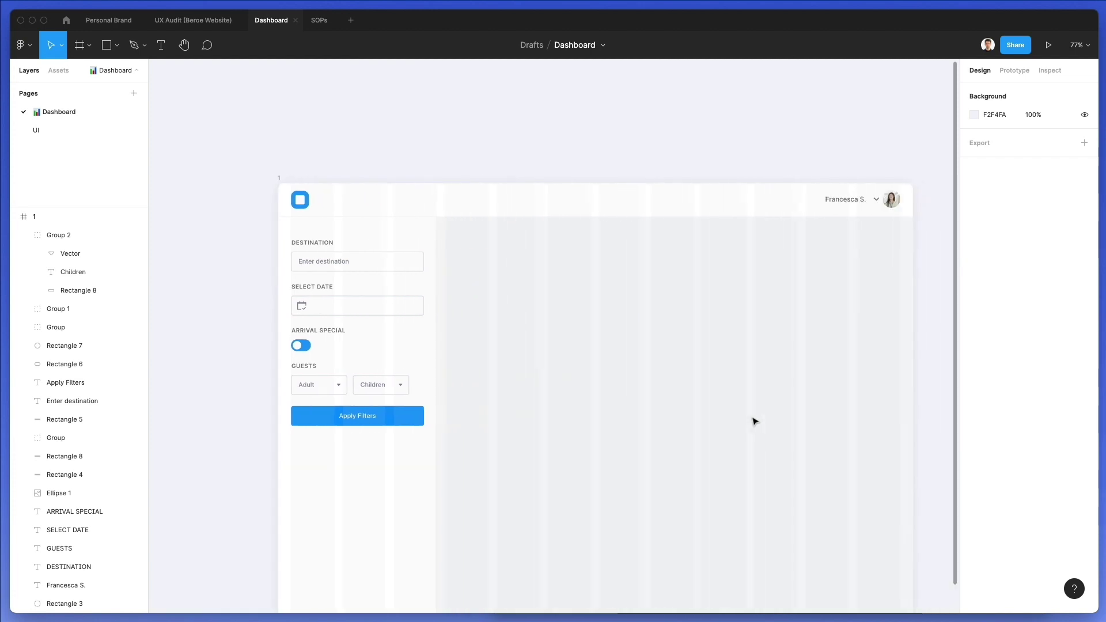
pyautogui.scroll(-2, 755, 422)
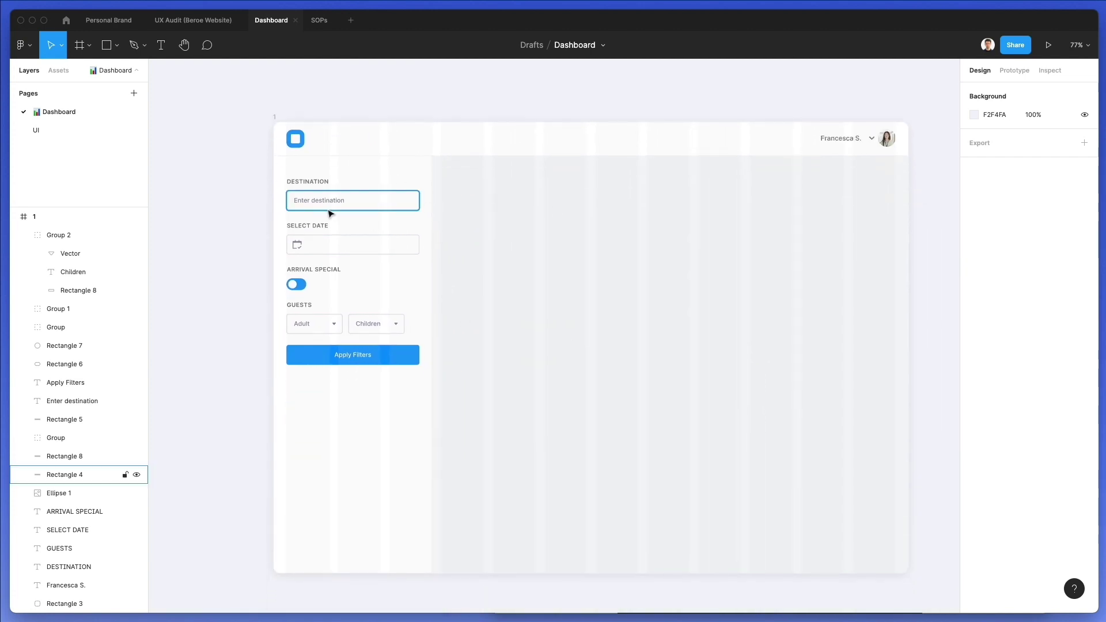
pyautogui.scroll(5, 295, 199)
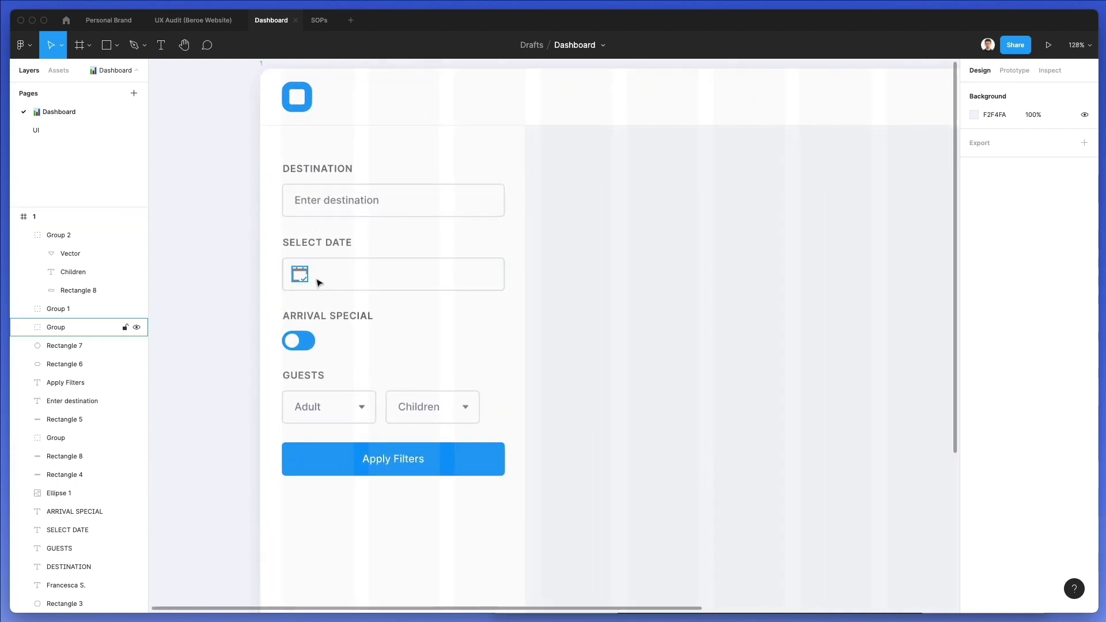
pyautogui.press('l')
pyautogui.scroll(-1, 323, 297)
pyautogui.hscroll(1, 324, 298)
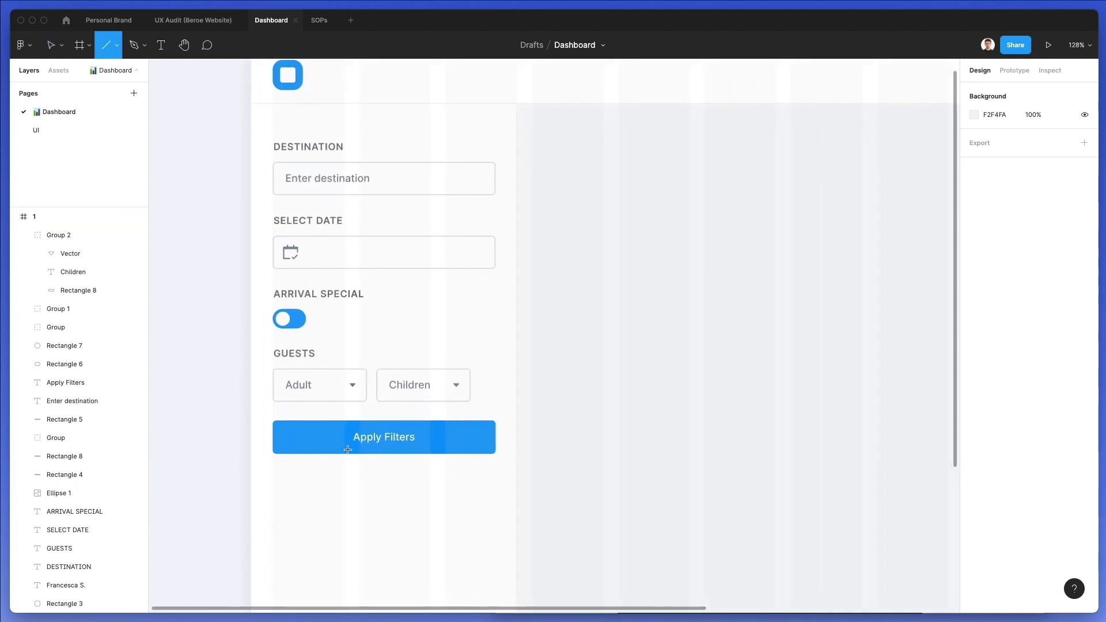
pyautogui.moveTo(272, 463)
pyautogui.mouseDown()
pyautogui.moveTo(495, 463)
pyautogui.moveTo(456, 469)
pyautogui.mouseUp()
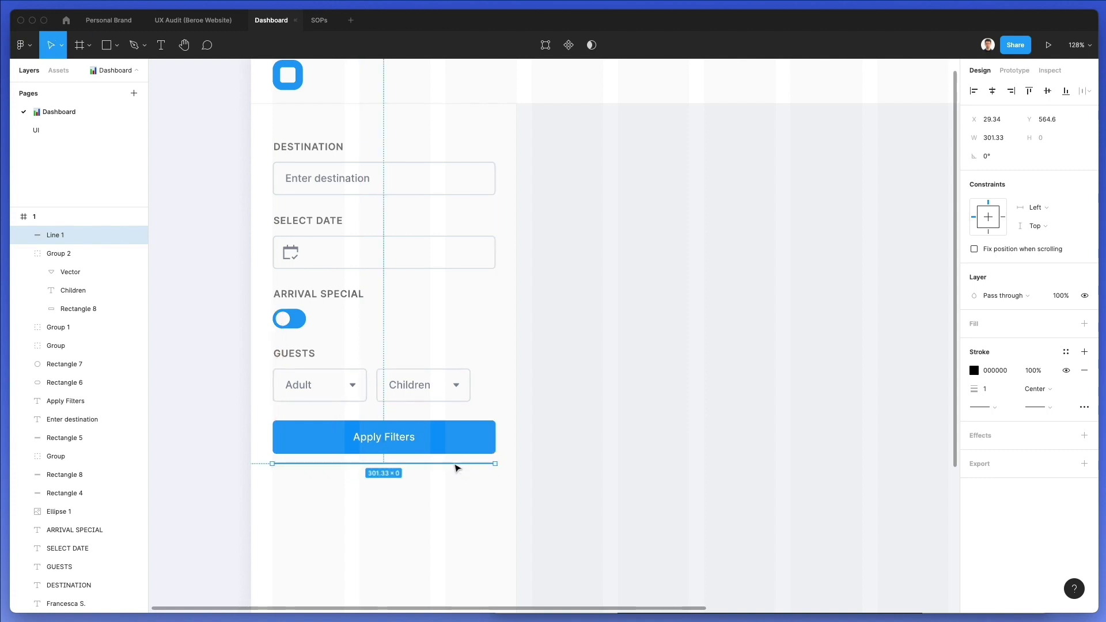
pyautogui.hotkey('shift', 'Down')
pyautogui.hotkey('shift', 'Down')
pyautogui.hotkey('shift', 'Down')
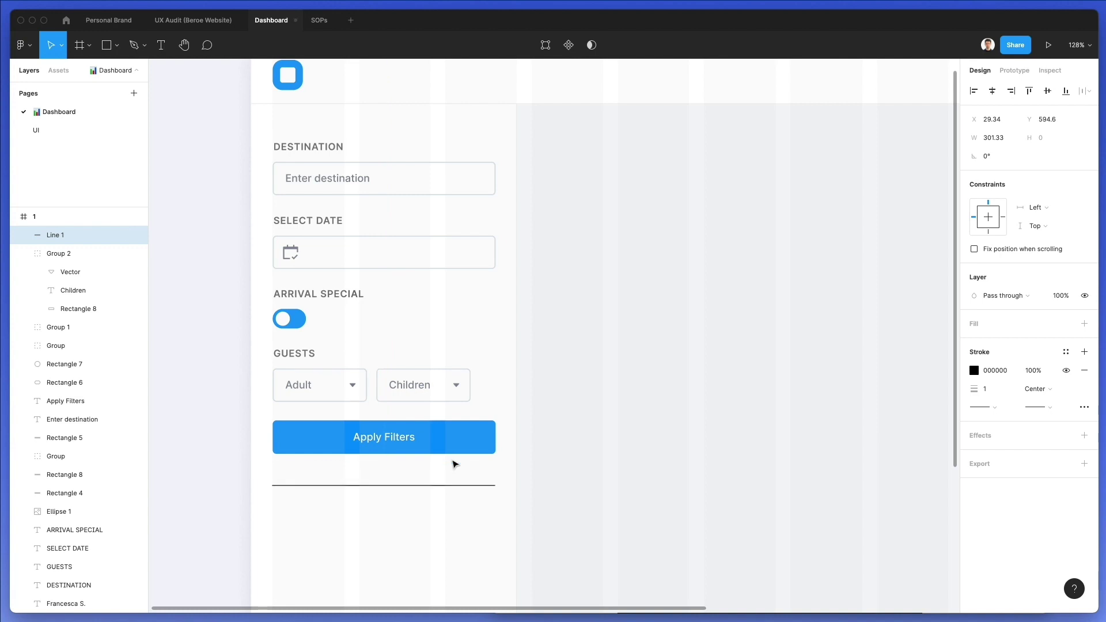
pyautogui.press('Down')
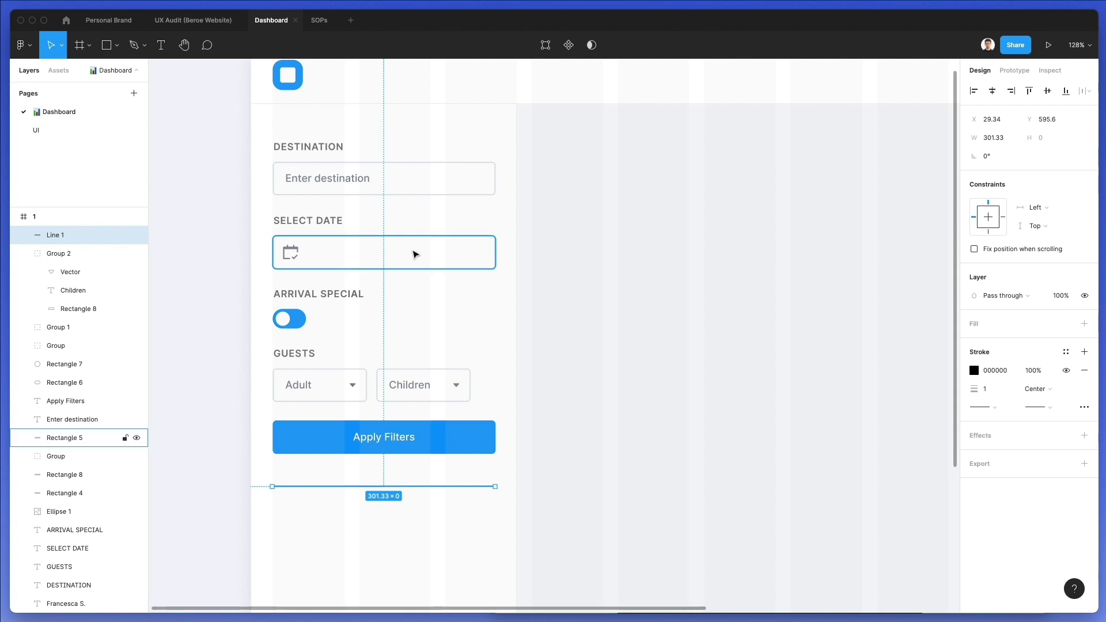
# Step: Recolour the divider line with the field border grey DDE3E9 and raise it to Y 593.6
pyautogui.press('i')
pyautogui.press('Escape')
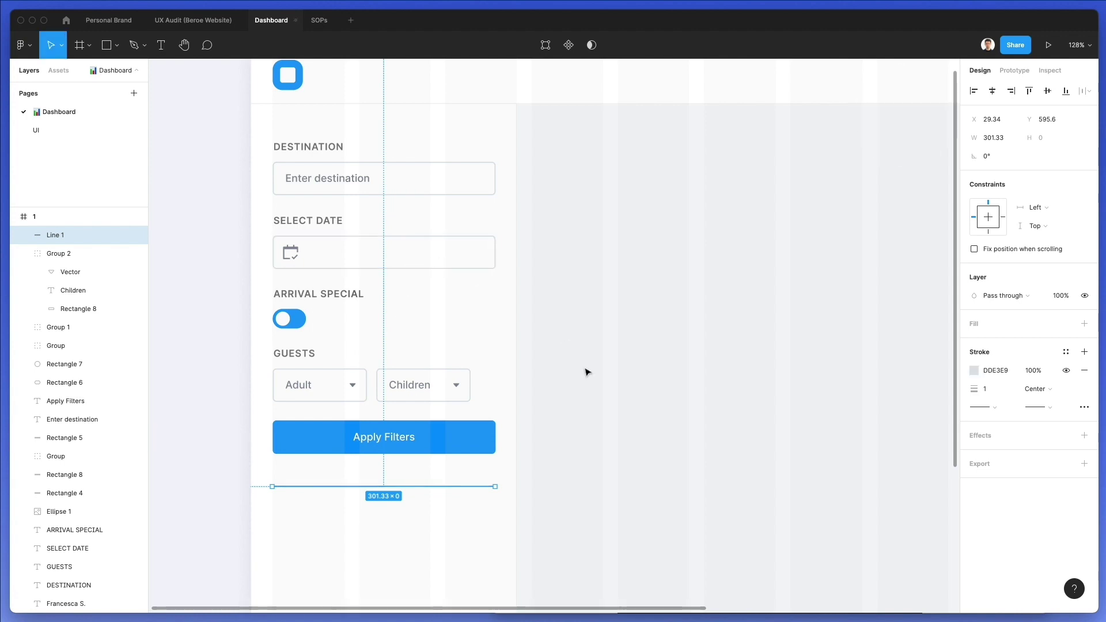
pyautogui.press('Escape')
pyautogui.moveTo(442, 476); pyautogui.dragTo(462, 493)
pyautogui.press('Up')
pyautogui.press('Up')
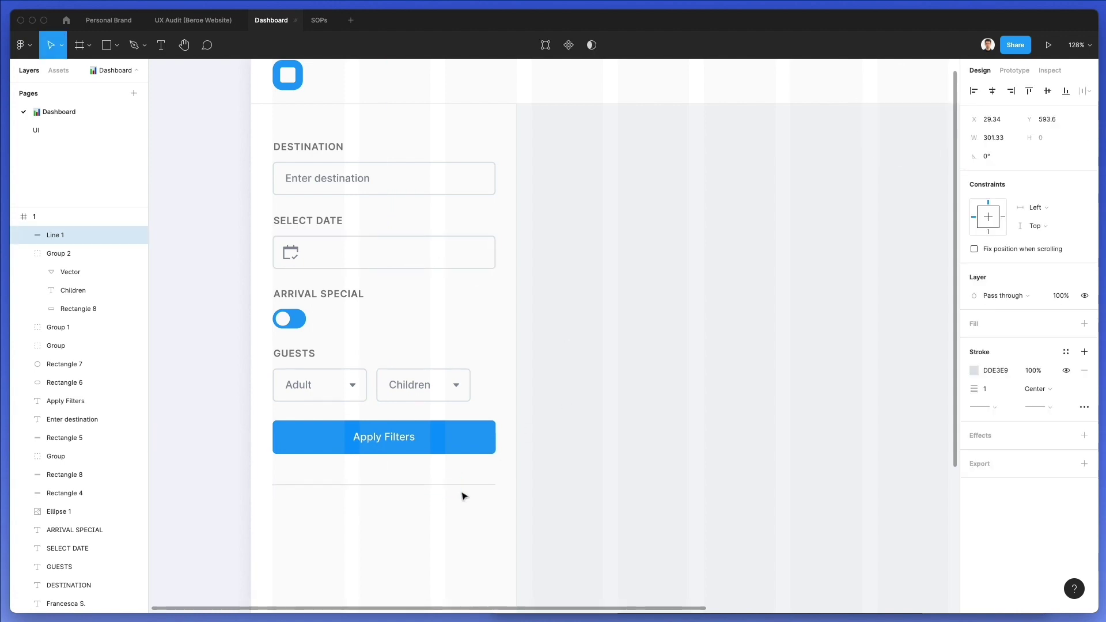
pyautogui.press('Escape')
# Step: Duplicate the DESTINATION label below the divider and change its text to YOUR NETWORK
pyautogui.scroll(-3, 492, 511)
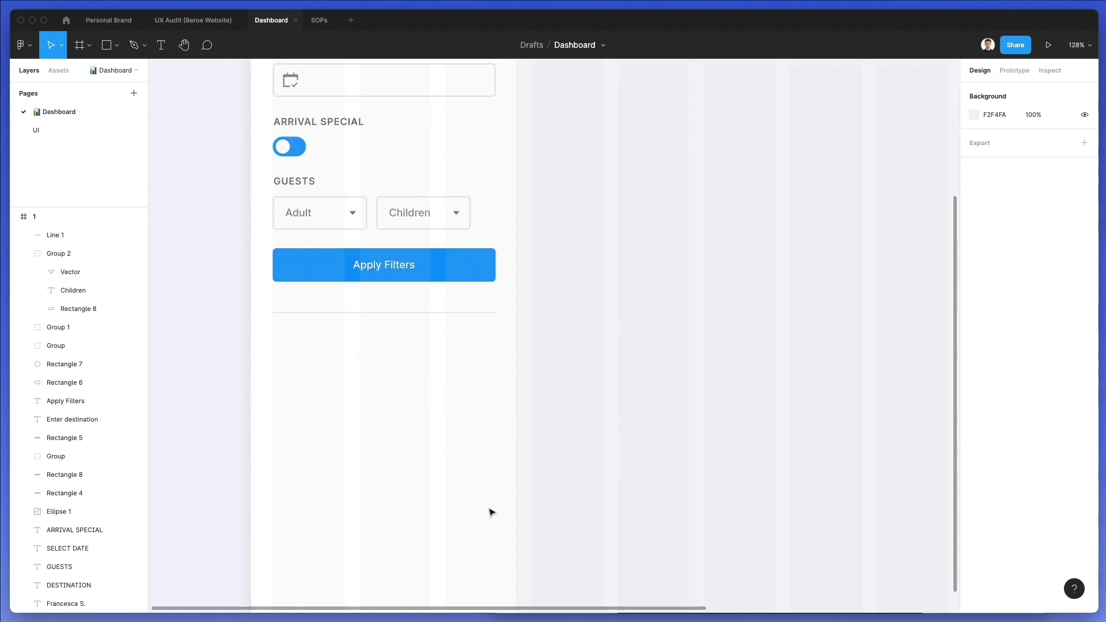
pyautogui.scroll(2, 384, 287)
pyautogui.moveTo(316, 81); pyautogui.dragTo(321, 450)
pyautogui.doubleClick(319, 449)
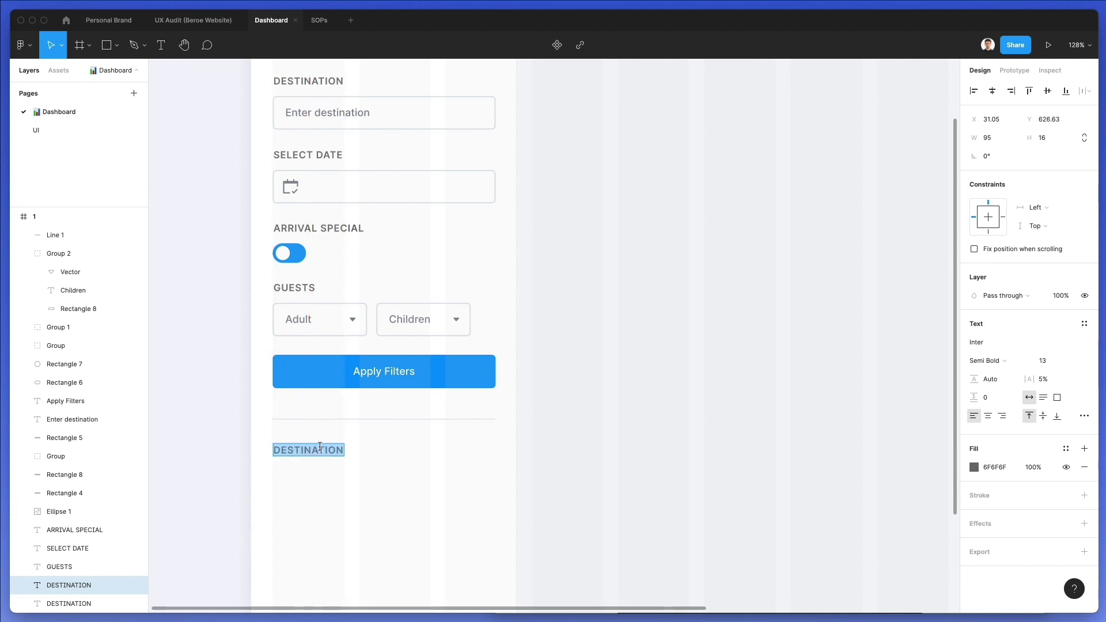
pyautogui.write('YOUR NETWORK')
pyautogui.press('Escape')
pyautogui.press('Escape')
# Step: Copy the Adult text from its guests field and place the copy below the YOUR NETWORK heading
pyautogui.scroll(-5, 365, 521)
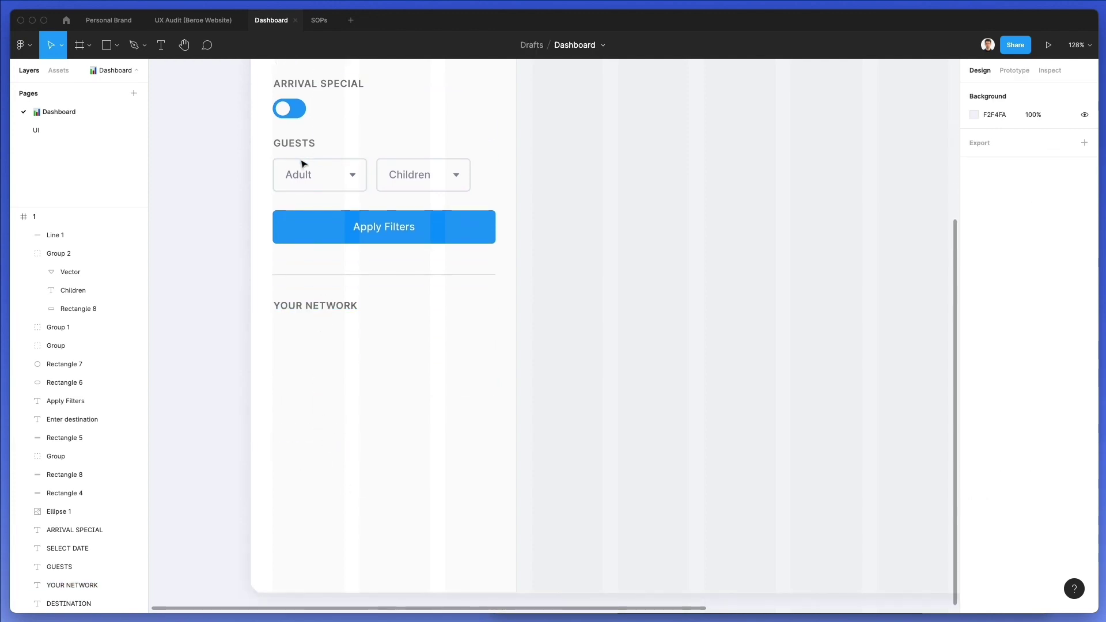
pyautogui.click(304, 164)
pyautogui.doubleClick(303, 177)
pyautogui.click(597, 234)
pyautogui.scroll(-1, 598, 234)
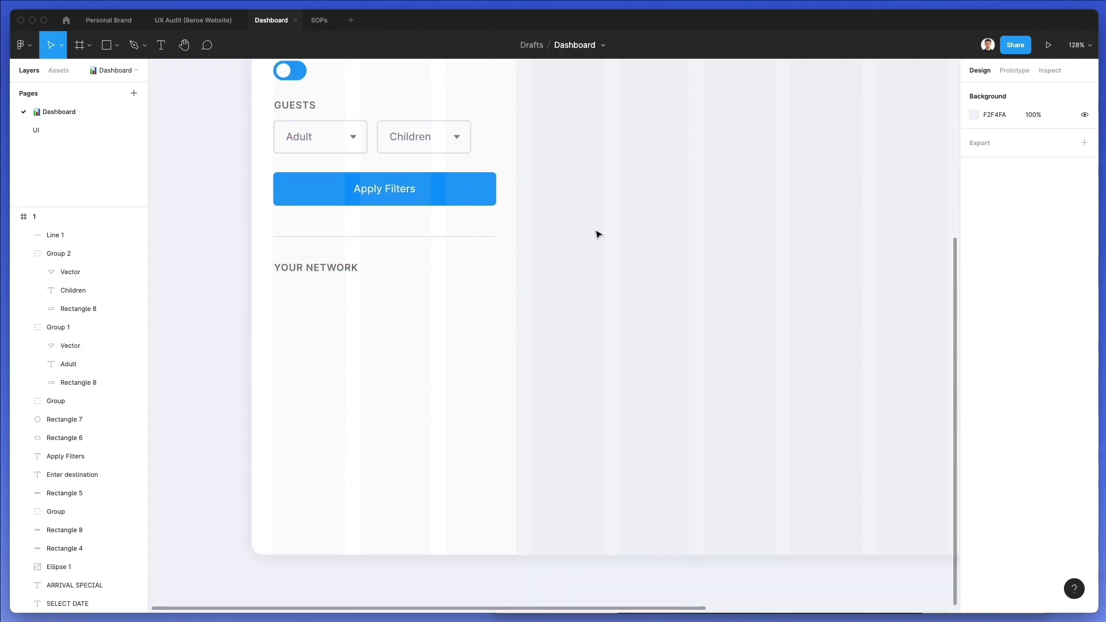
pyautogui.press('super+v')
pyautogui.moveTo(302, 138); pyautogui.dragTo(322, 303)
pyautogui.click(420, 277)
pyautogui.scroll(2, 420, 277)
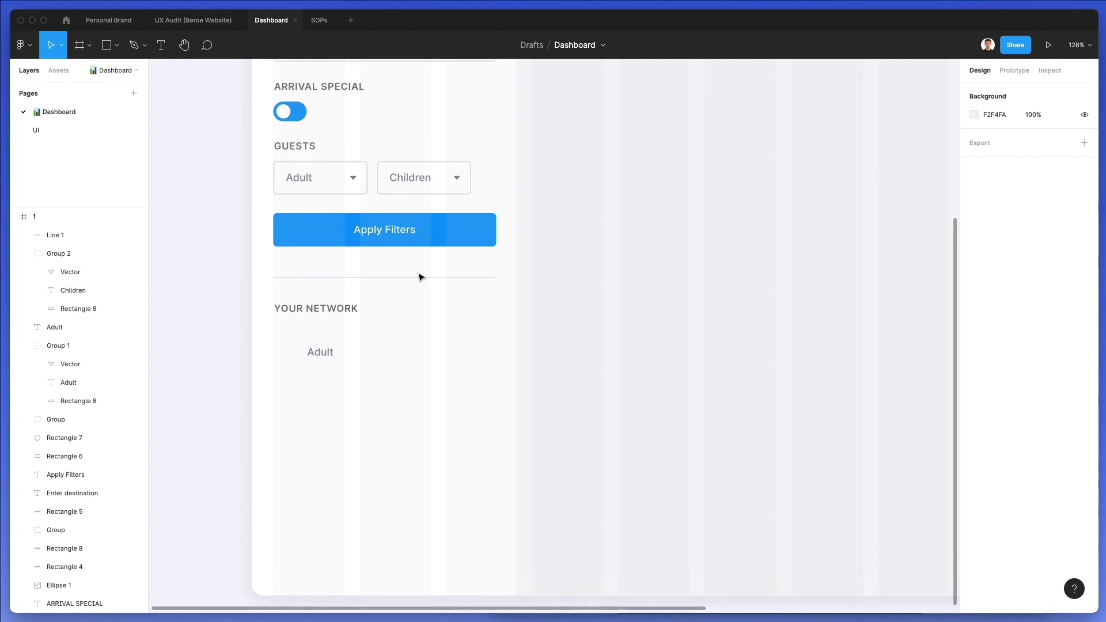
# Step: Draw a grey circle below the YOUR NETWORK heading and align the Adult text beside it at X 90.75
pyautogui.press('o')
pyautogui.moveTo(277, 332)
pyautogui.mouseDown()
pyautogui.moveTo(313, 365)
pyautogui.moveTo(328, 355)
pyautogui.mouseUp()
pyautogui.keyDown('shift'); pyautogui.click(324, 355); pyautogui.keyUp('shift')
pyautogui.press('Escape')
pyautogui.hotkey('shift', 'Right')
pyautogui.hotkey('shift', 'Right')
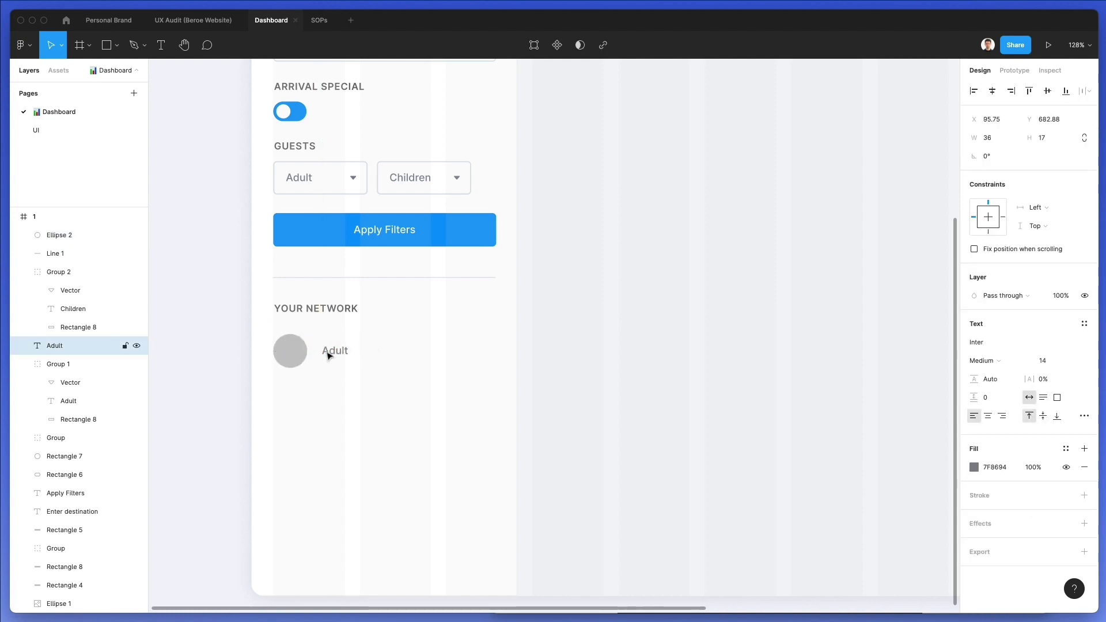
pyautogui.press('Left')
pyautogui.press('Left')
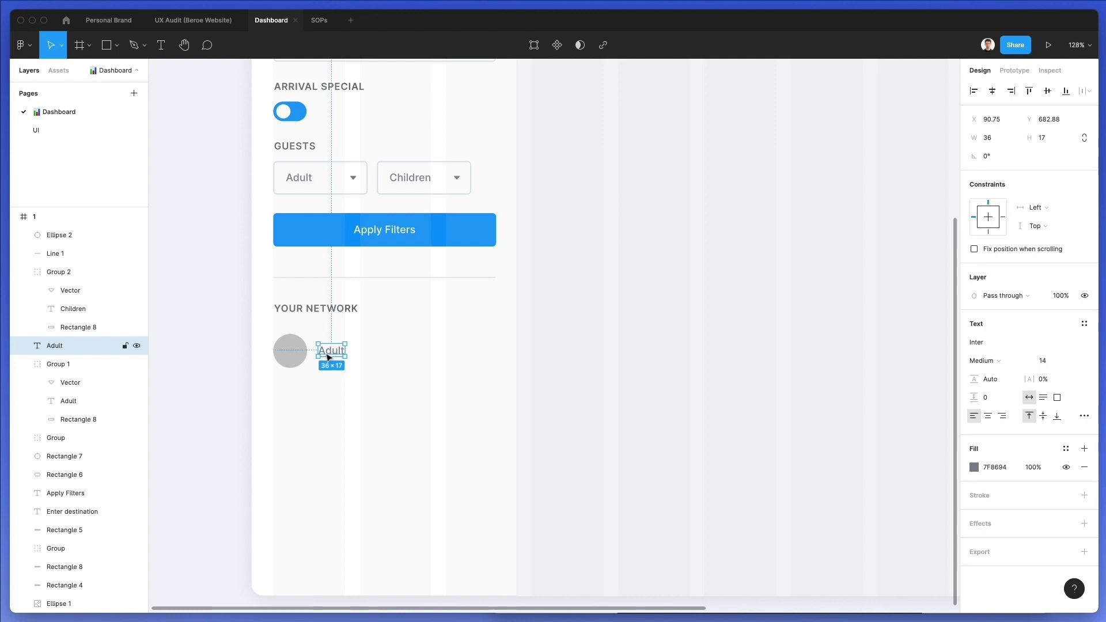
# Step: Shrink the grey circle to about 41 px in diameter and move the Adult text to X 87.75
pyautogui.click(292, 350)
pyautogui.moveTo(307, 347); pyautogui.dragTo(307, 347)
pyautogui.click(335, 351)
# Step: Duplicate the circle and Adult text downward into six evenly spaced rows under YOUR NETWORK
pyautogui.moveTo(391, 392); pyautogui.dragTo(300, 387)
pyautogui.hotkey('ctrl', 'd')
pyautogui.hotkey('ctrl', 'd')
pyautogui.hotkey('ctrl', 'd')
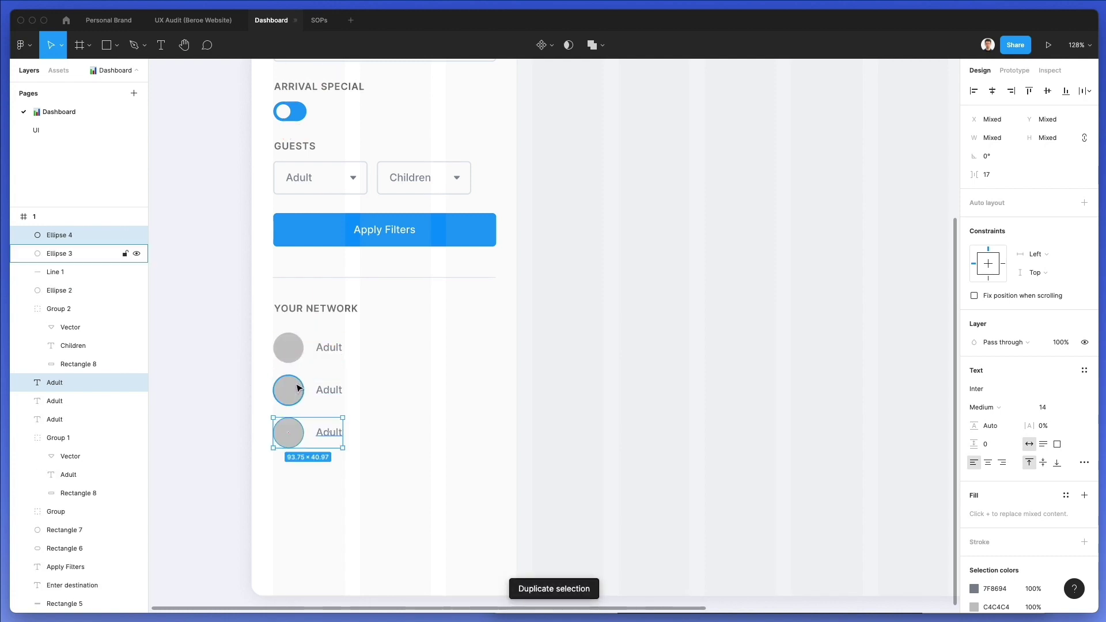
pyautogui.scroll(-1, 291, 388)
pyautogui.hotkey('ctrl', 'd')
pyautogui.press('Escape')
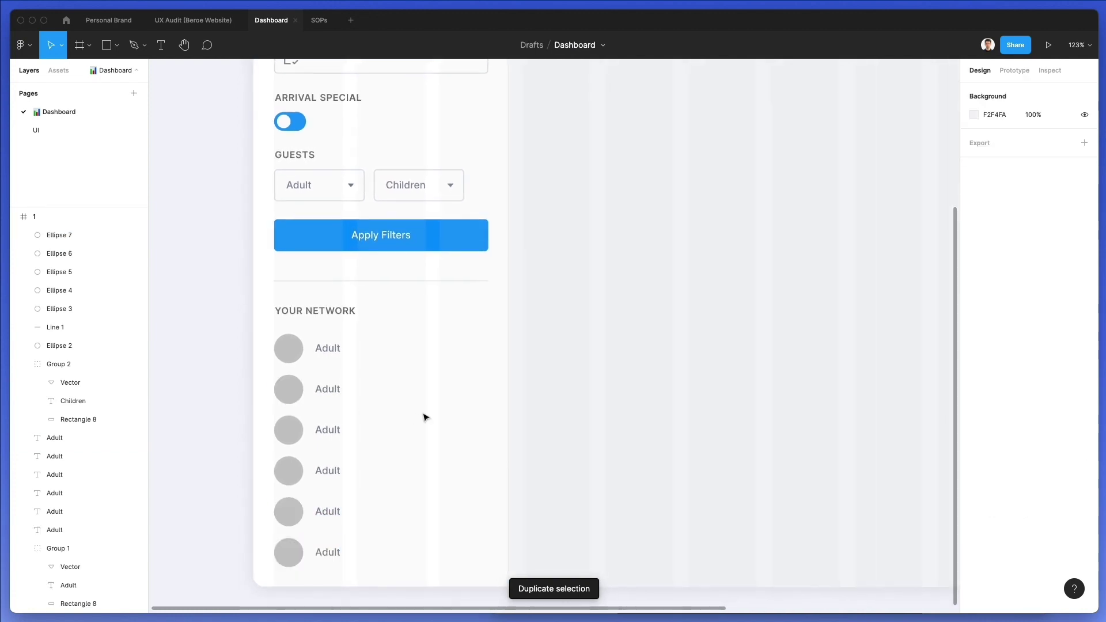
# Step: Fill the six Adult labels under YOUR NETWORK with random full names from the Content Reel plugin's Full Name (first last) set
pyautogui.scroll(-1, 424, 417)
pyautogui.scroll(-5, 423, 417)
pyautogui.scroll(2, 423, 417)
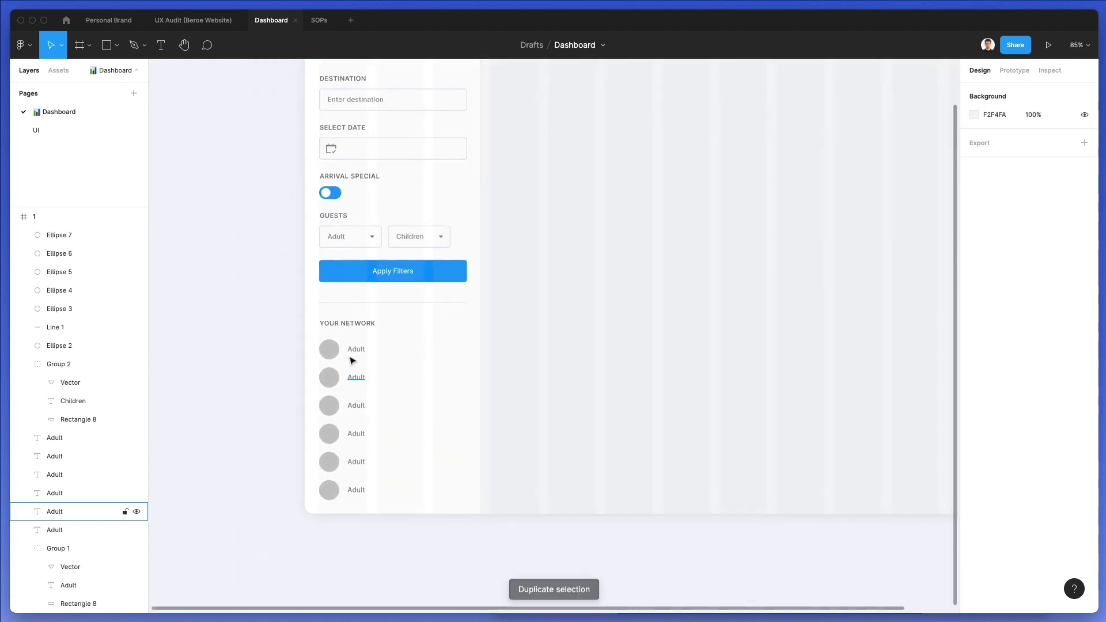
pyautogui.click(356, 349)
pyautogui.moveTo(395, 340); pyautogui.dragTo(350, 520)
pyautogui.click(23, 45)
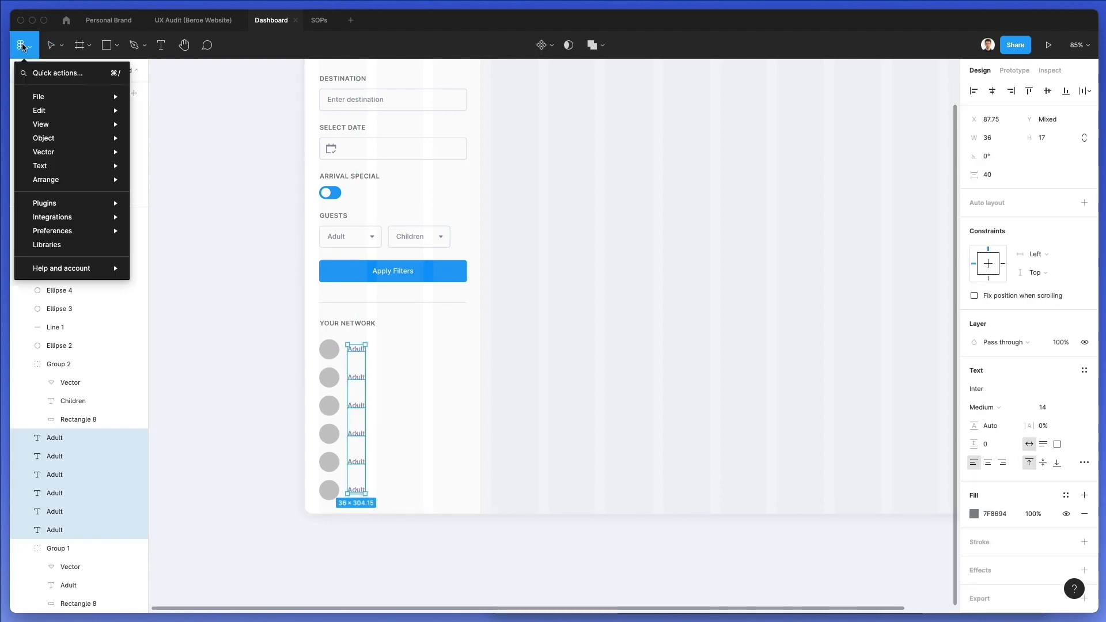
pyautogui.moveTo(110, 204)
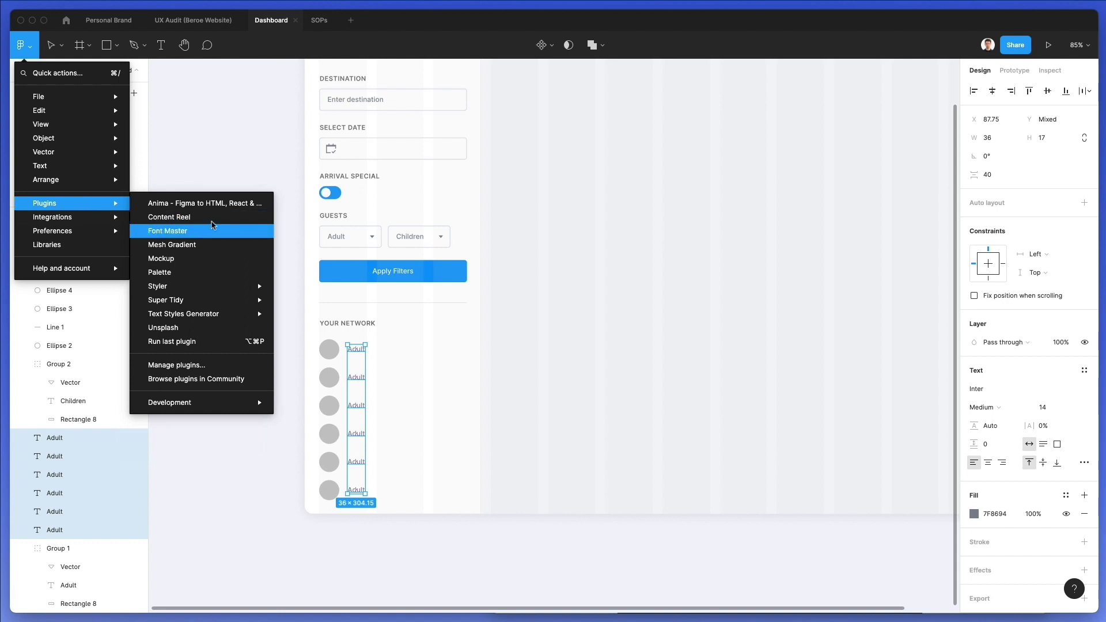
pyautogui.click(215, 217)
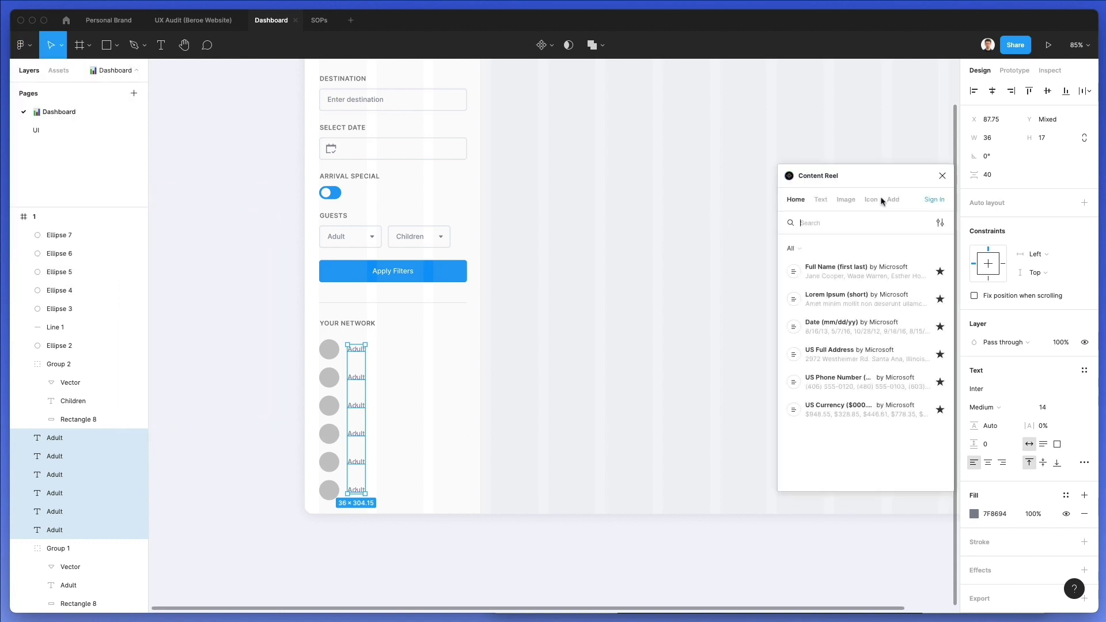
pyautogui.click(823, 199)
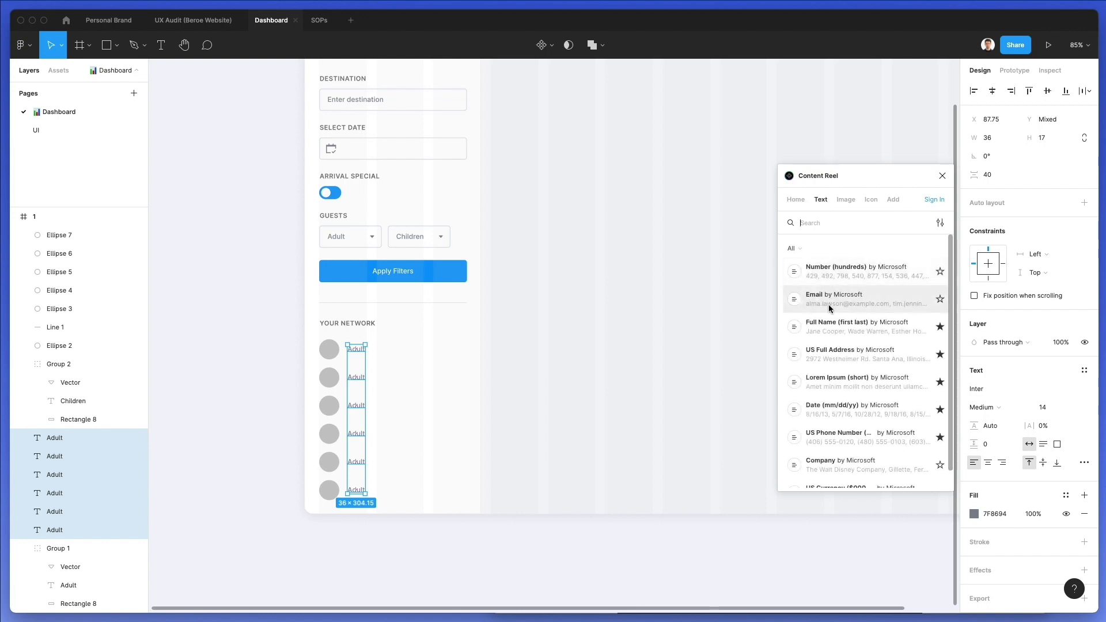
pyautogui.click(831, 331)
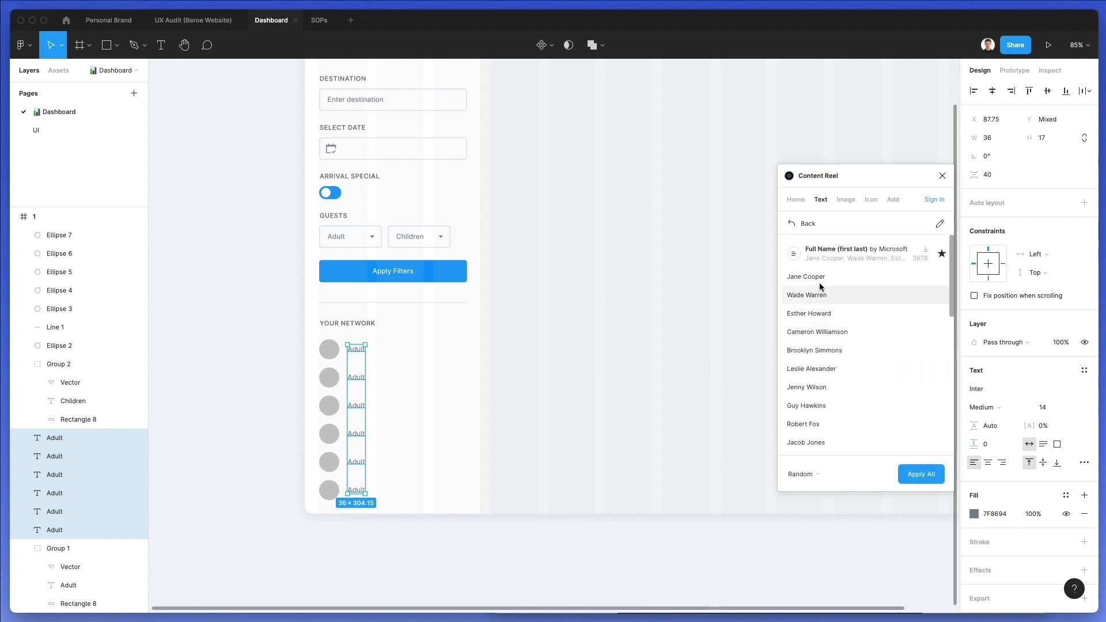
pyautogui.click(930, 472)
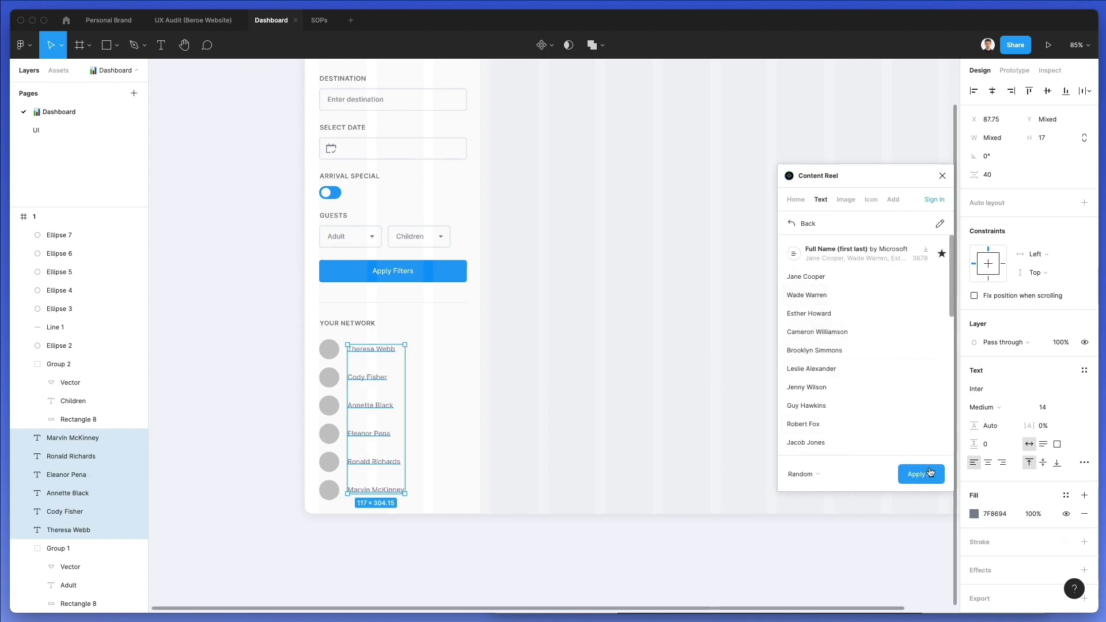
# Step: Fill the six grey circles under YOUR NETWORK with photos from Content Reel's Beauty Avatar image set
pyautogui.click(533, 381)
pyautogui.moveTo(325, 375); pyautogui.dragTo(337, 504)
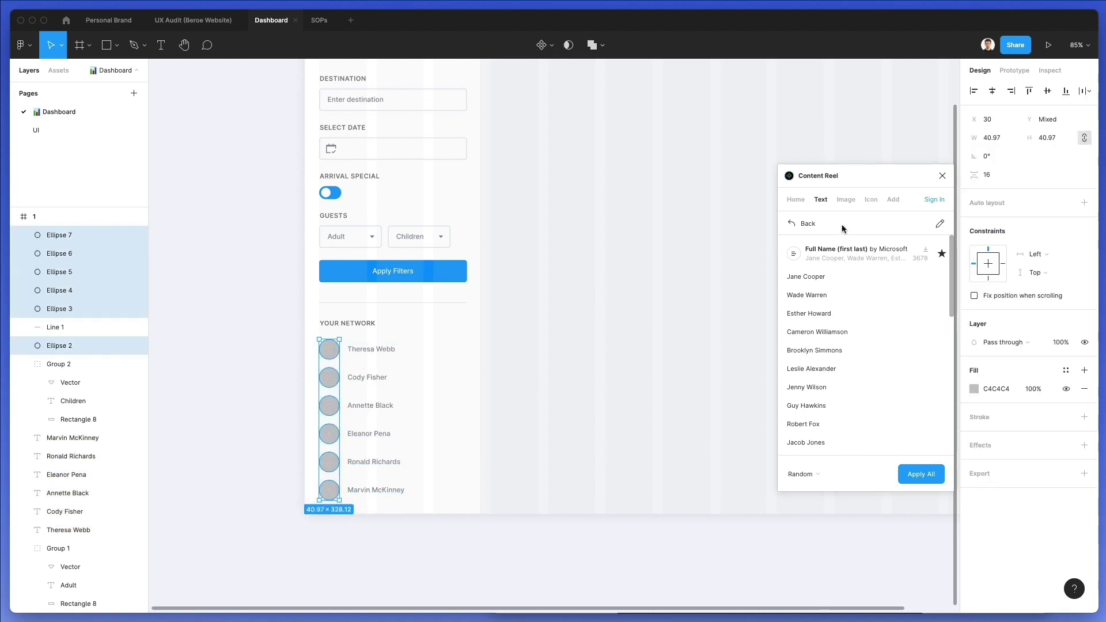
pyautogui.click(800, 222)
pyautogui.click(846, 199)
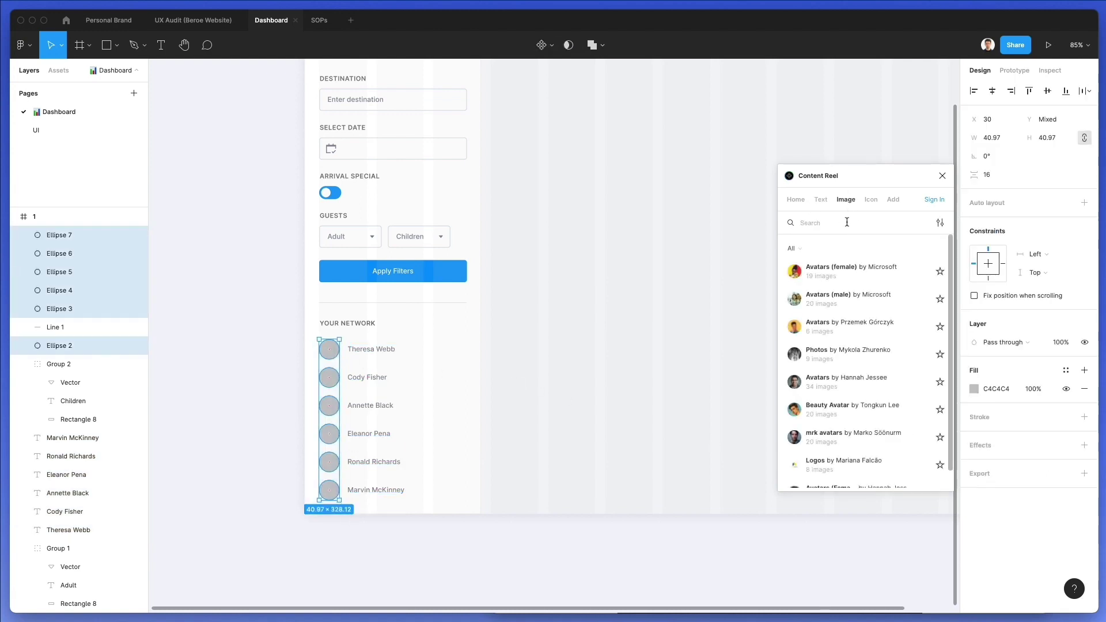
pyautogui.click(836, 292)
pyautogui.scroll(-1, 836, 295)
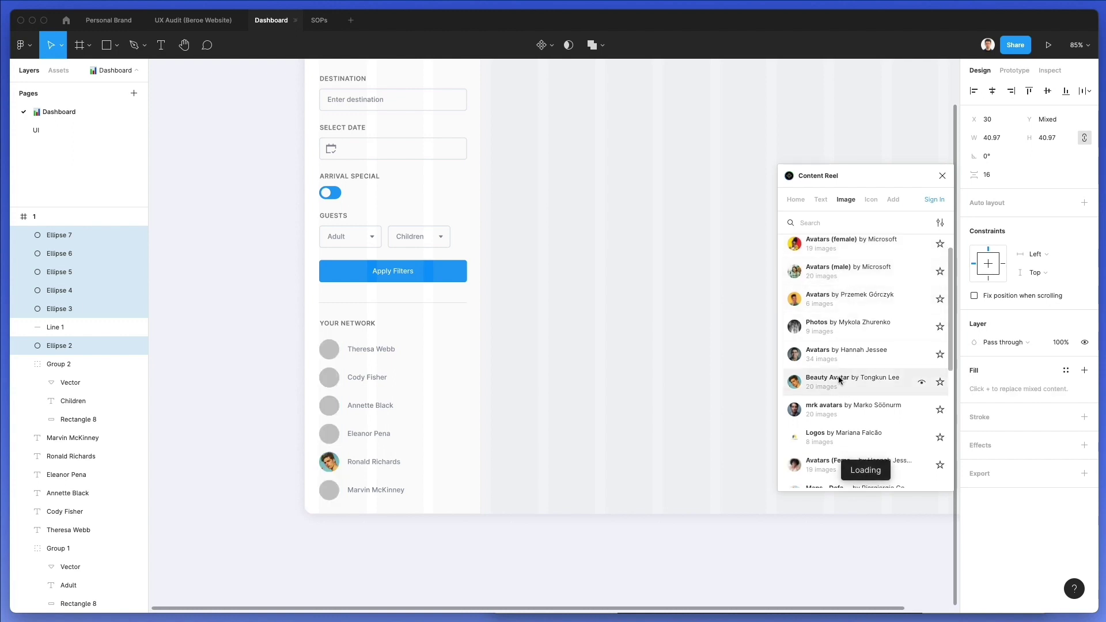
pyautogui.click(581, 408)
pyautogui.scroll(2, 447, 388)
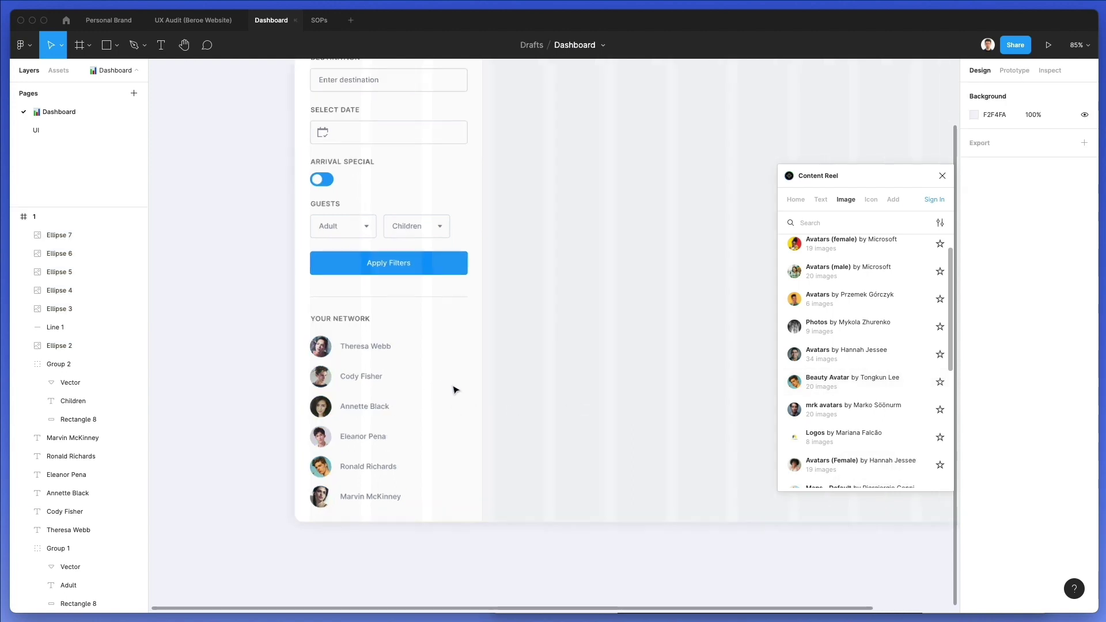
# Step: Replace the third contact's avatar with a photo from the Avatars (male) set, cycling through images until one suits
pyautogui.click(324, 411)
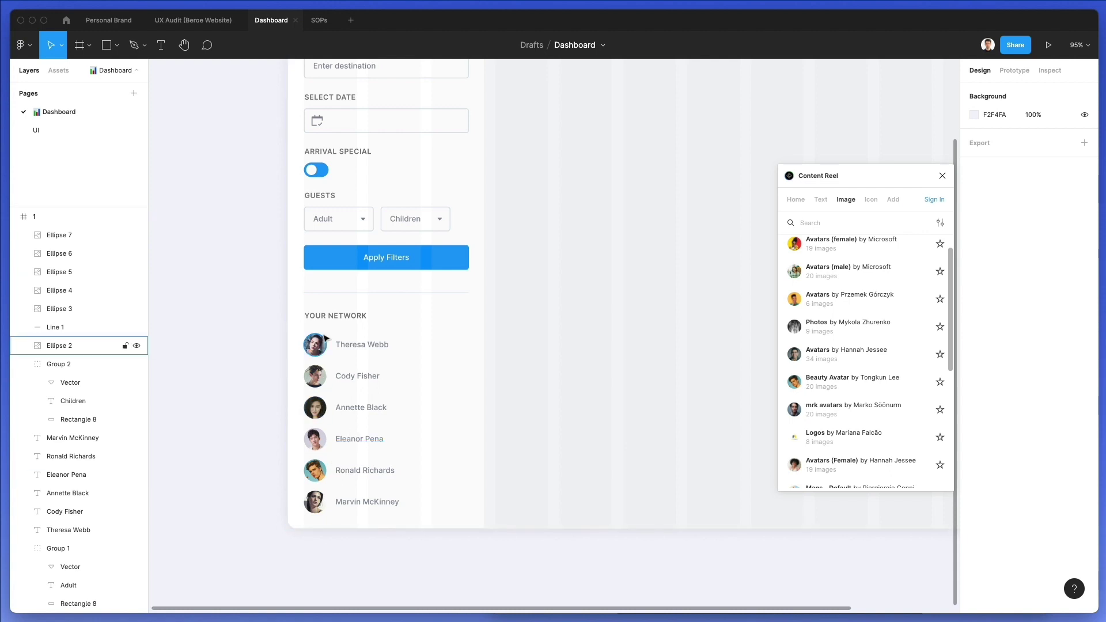
pyautogui.click(324, 412)
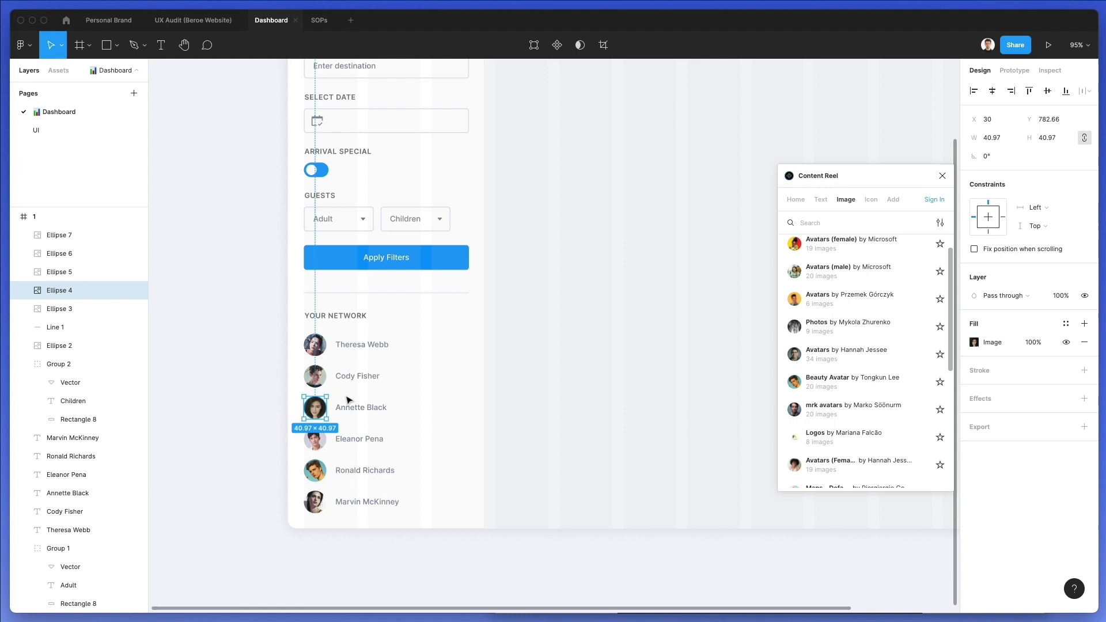
pyautogui.scroll(1, 824, 271)
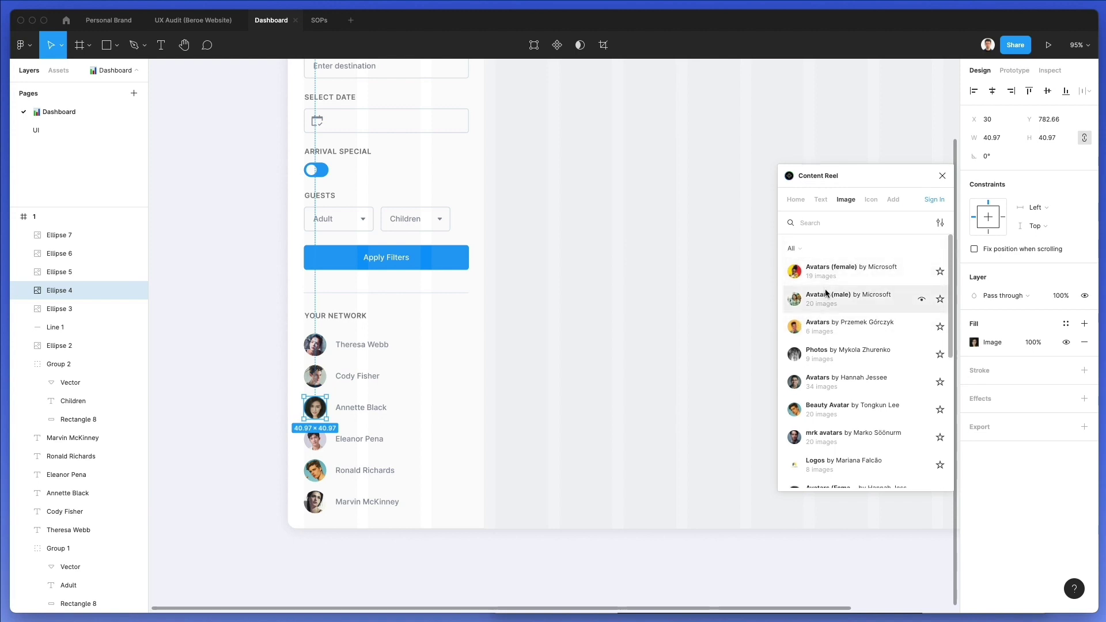
pyautogui.click(826, 294)
pyautogui.click(826, 297)
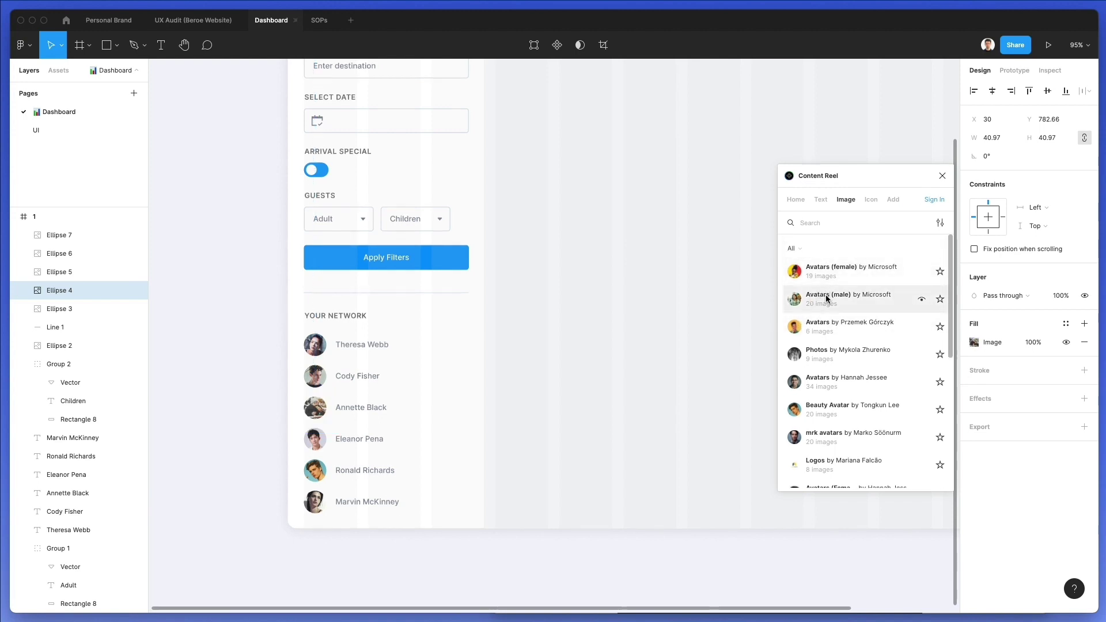
pyautogui.click(825, 298)
pyautogui.click(826, 298)
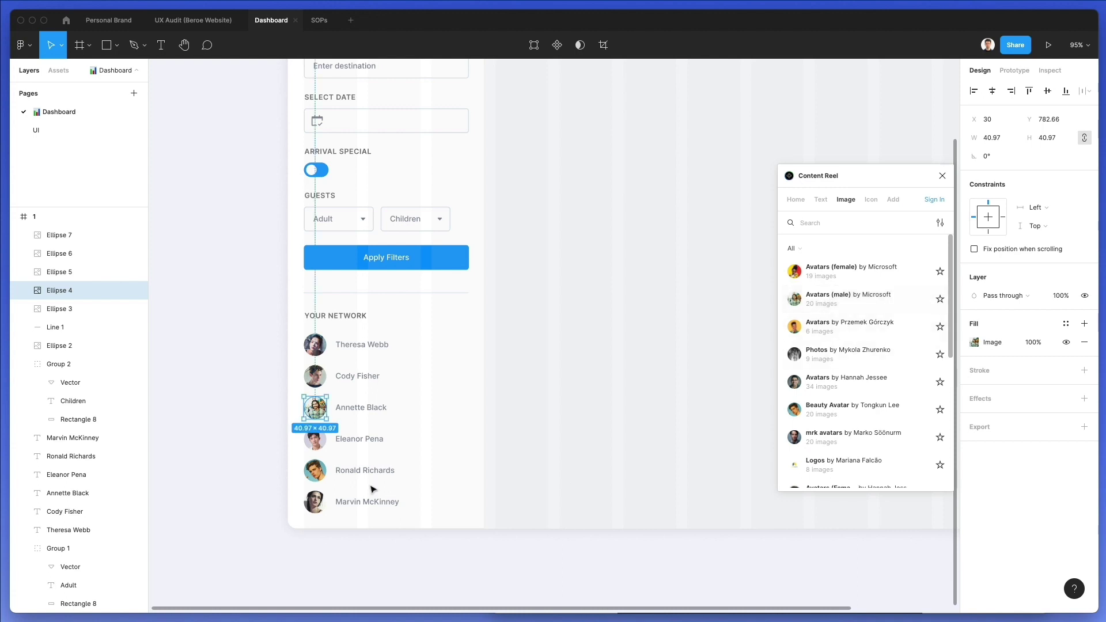
pyautogui.click(804, 299)
pyautogui.click(333, 344)
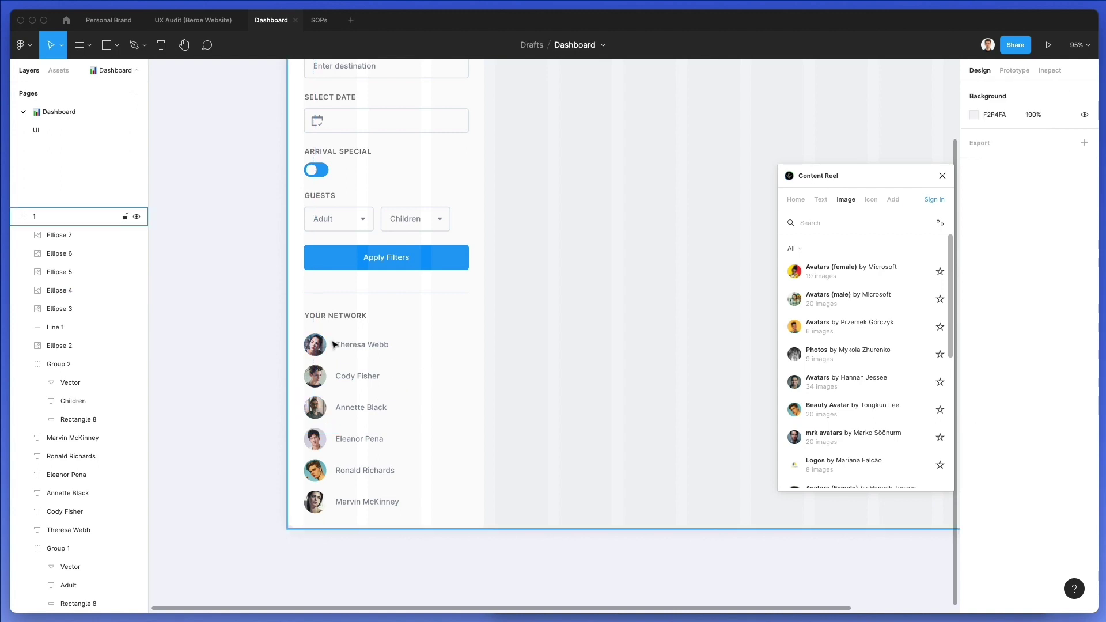
# Step: Replace the last contact's avatar with a photo from the mrk avatars set
pyautogui.click(318, 507)
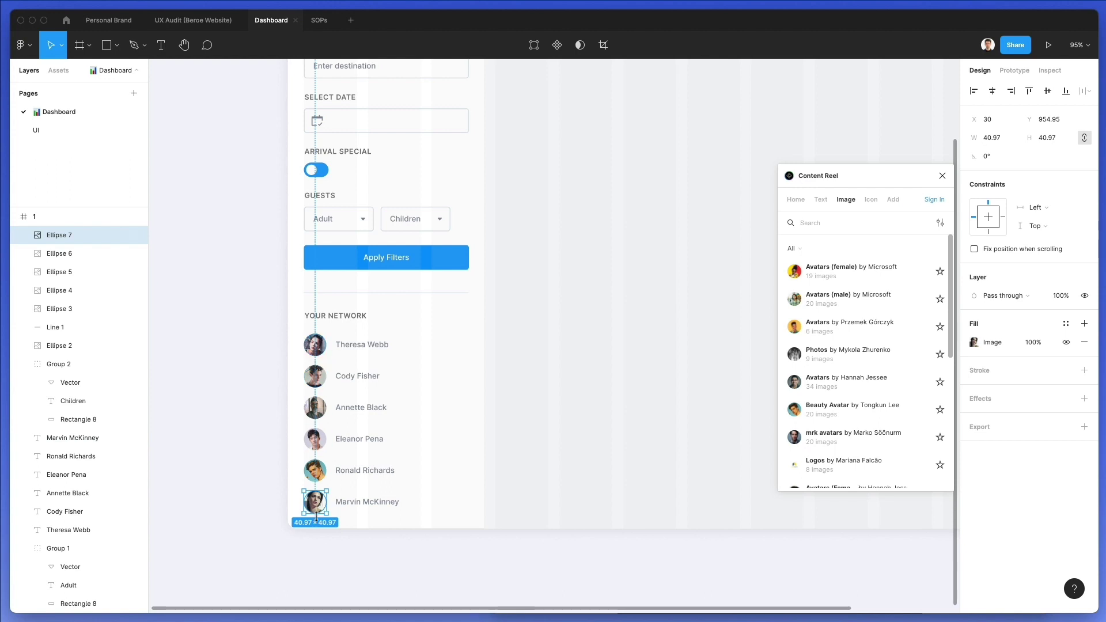
pyautogui.scroll(-1, 820, 436)
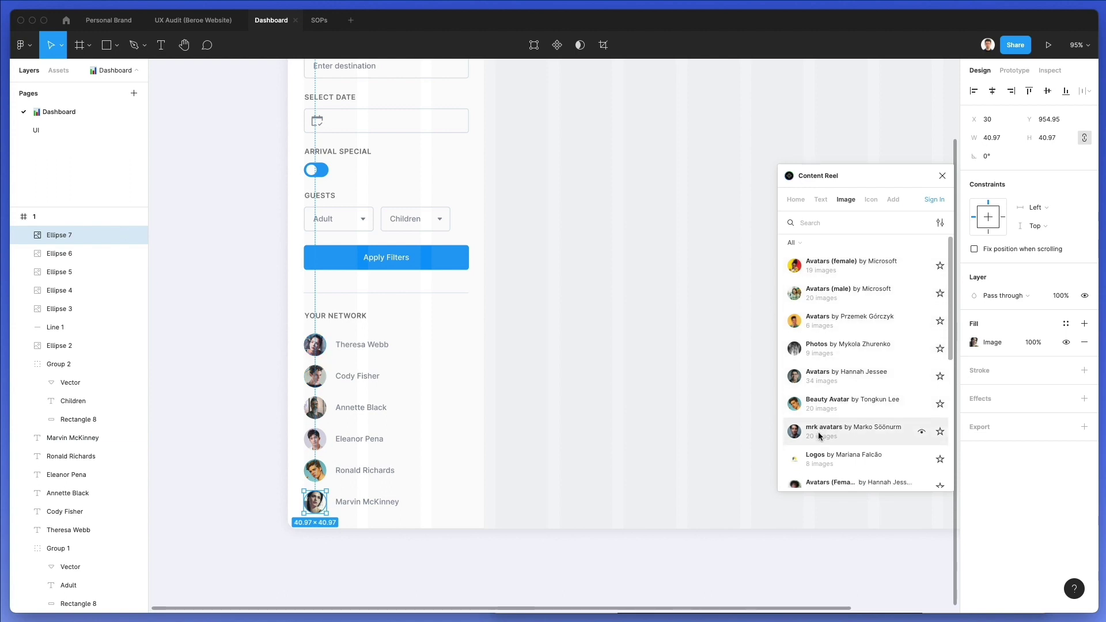
pyautogui.click(821, 437)
pyautogui.click(821, 436)
pyautogui.click(821, 436)
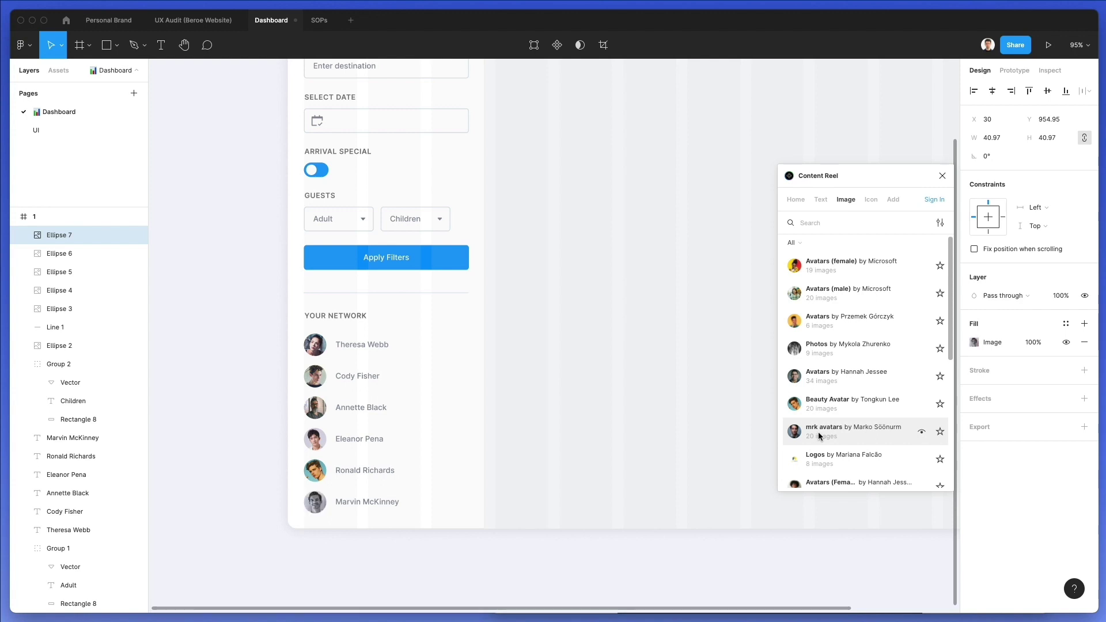
pyautogui.click(528, 483)
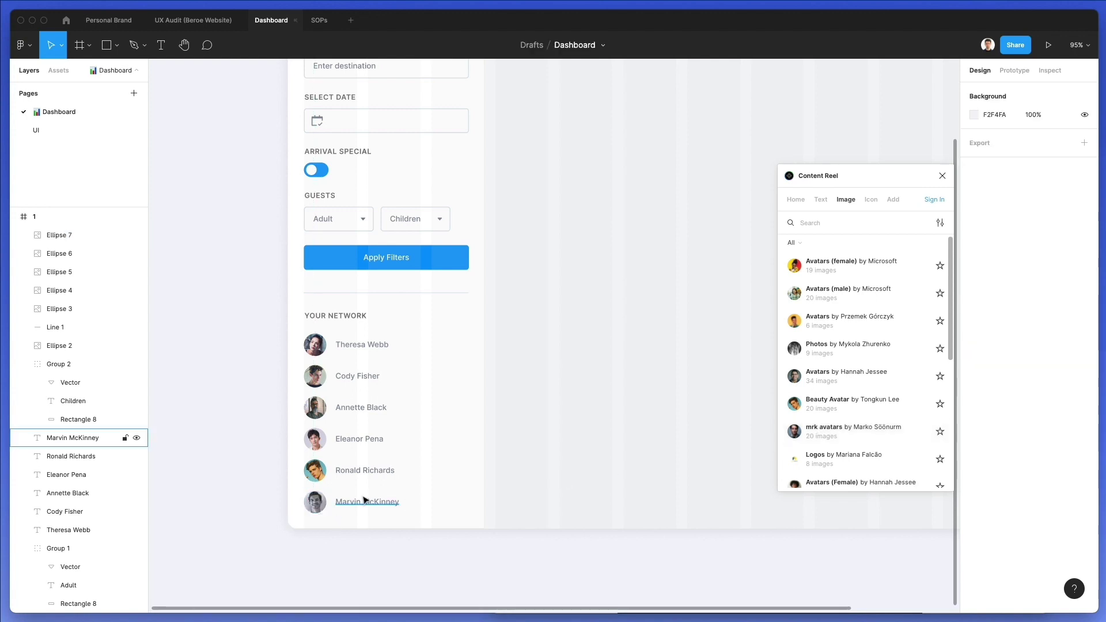
# Step: Replace the first names in the fourth and third contact rows with male first names, keeping their surnames
pyautogui.click(368, 440)
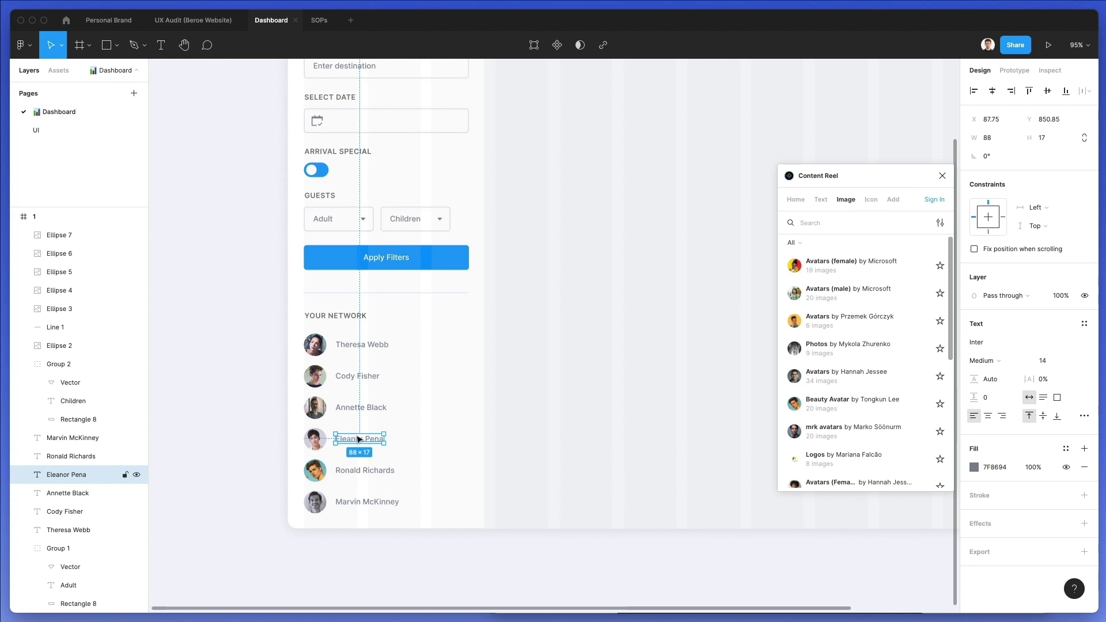
pyautogui.doubleClick(361, 438)
pyautogui.doubleClick(349, 437)
pyautogui.write('Ma')
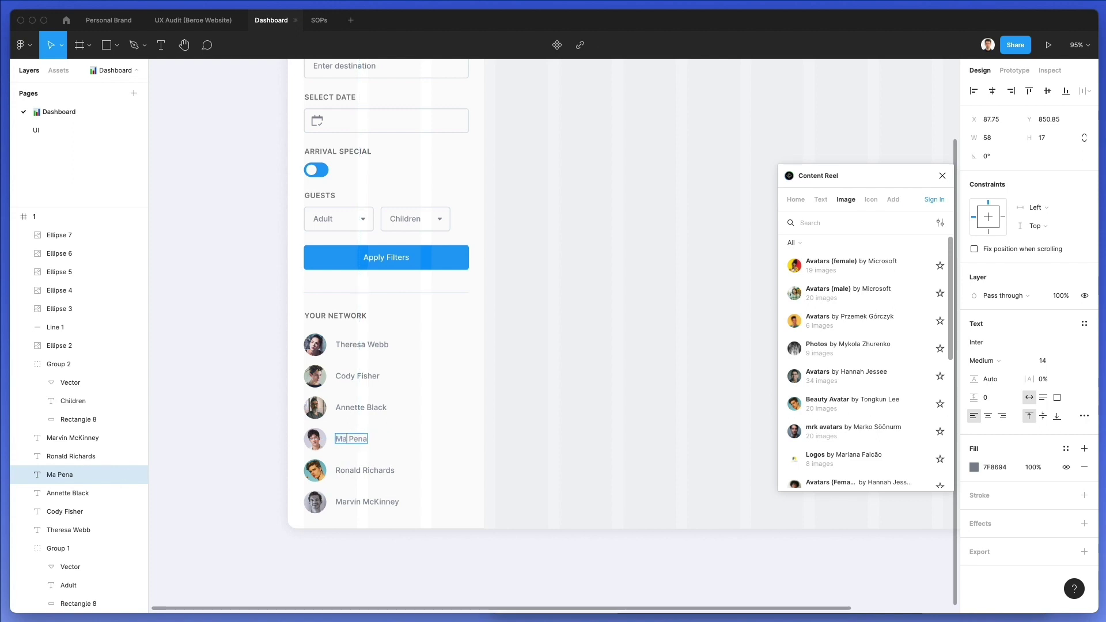
pyautogui.hscroll(-1, 366, 395)
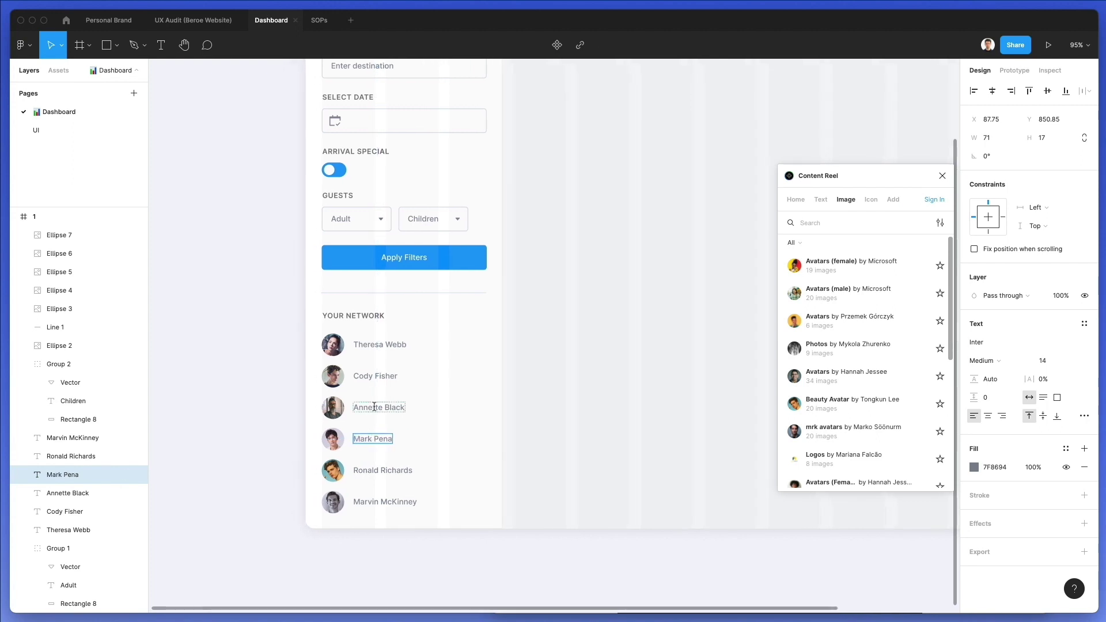
pyautogui.doubleClick(374, 408)
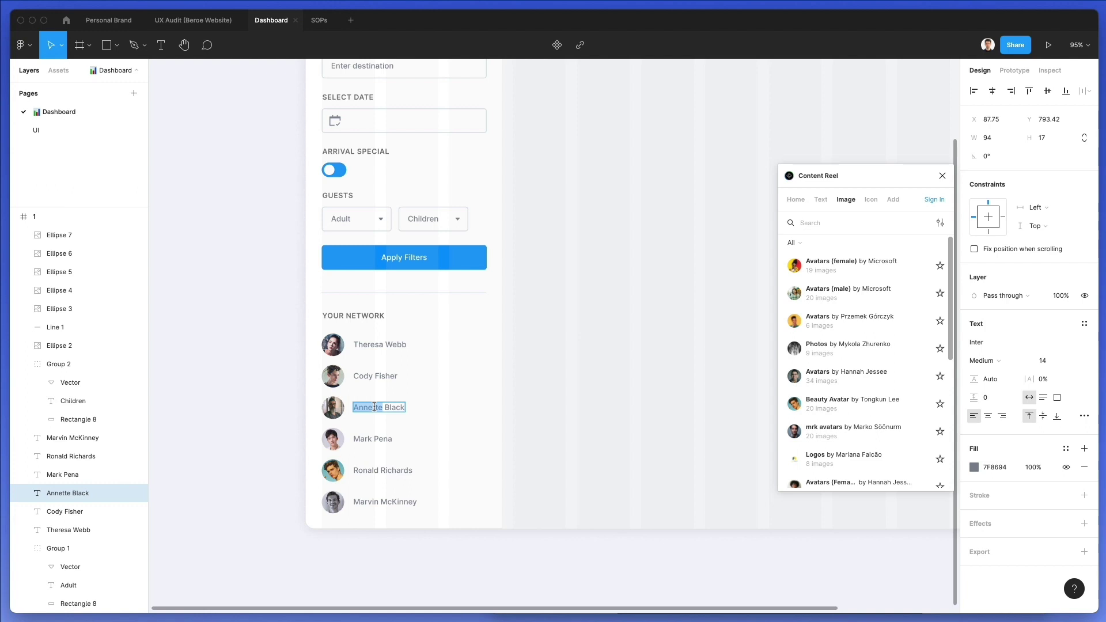
pyautogui.write('Tom')
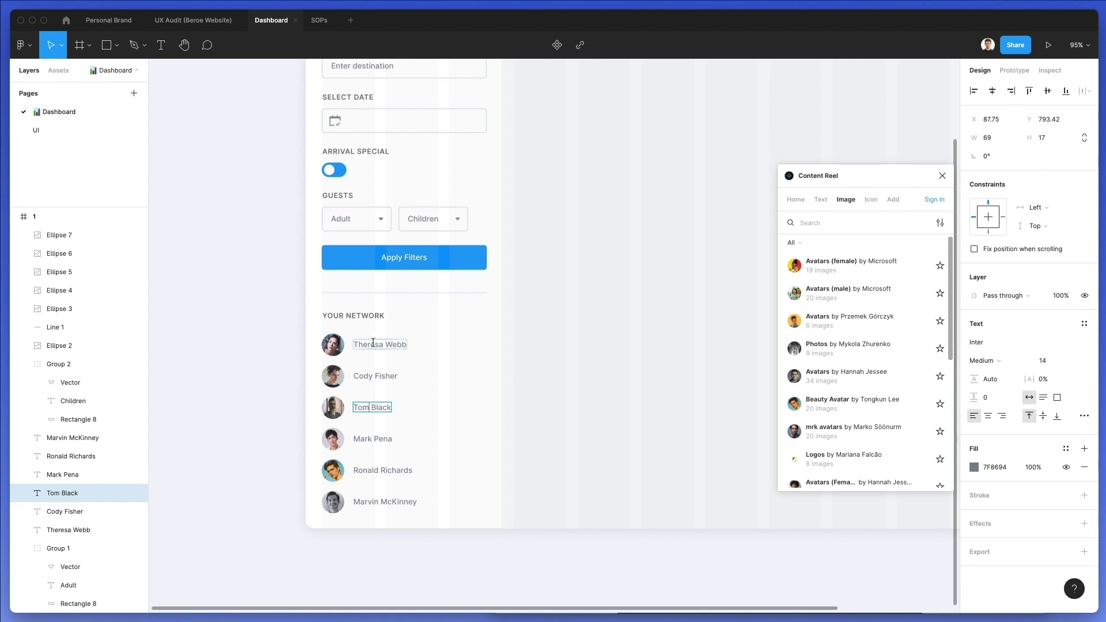
pyautogui.click(452, 376)
pyautogui.click(454, 382)
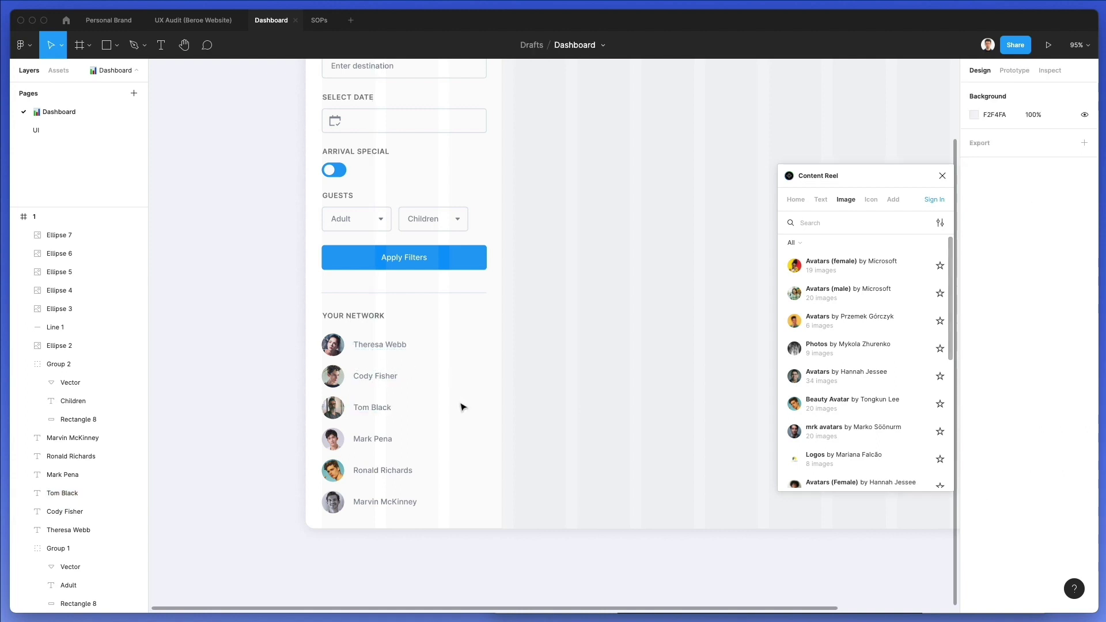
# Step: Switch to Nucleo, search the glyph icons for "dots" and place a 12 px horizontal three-dot icon beside the YOUR NETWORK heading
pyautogui.hscroll(2, 463, 406)
pyautogui.scroll(1, 463, 406)
pyautogui.scroll(2, 463, 407)
pyautogui.keyDown('ctrl'); pyautogui.scroll(-1, 464, 406); pyautogui.keyUp('ctrl')
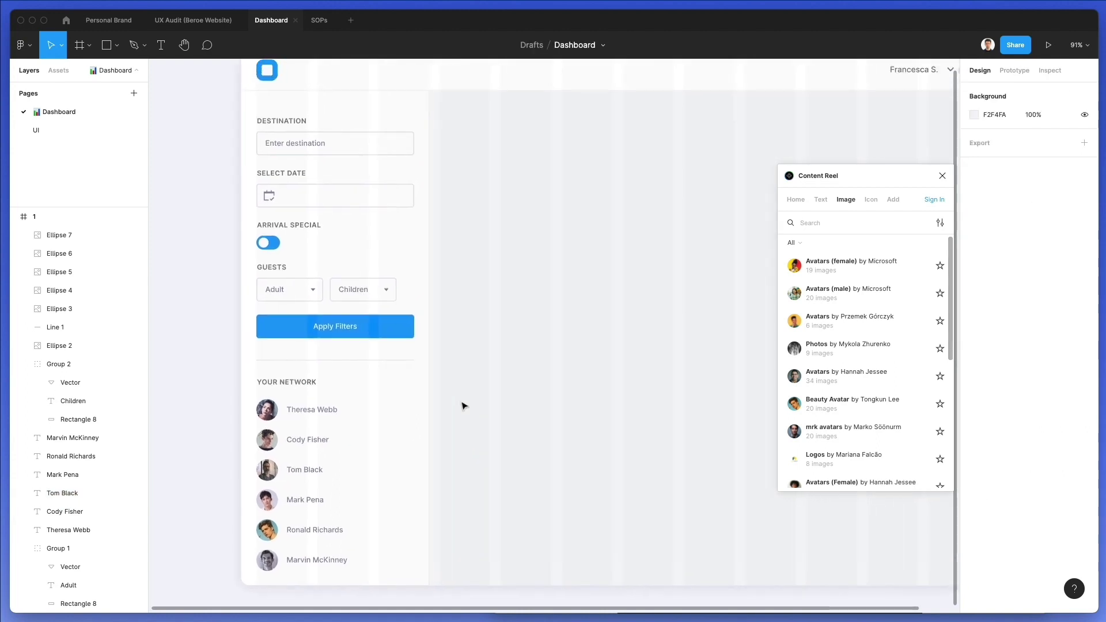
pyautogui.scroll(1, 463, 407)
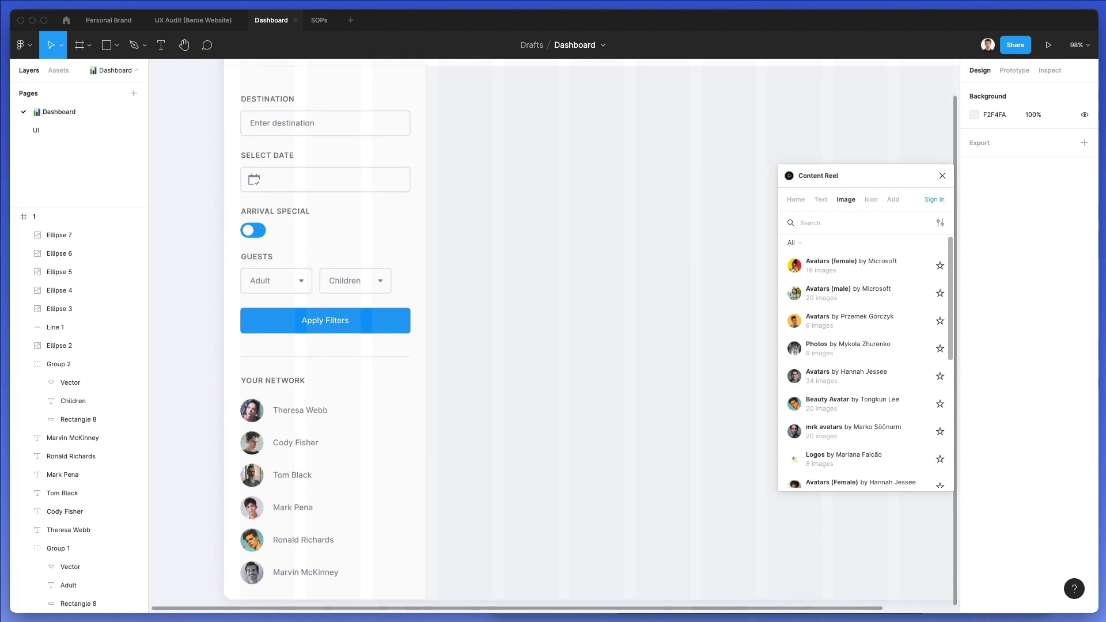
pyautogui.press('super+Tab')
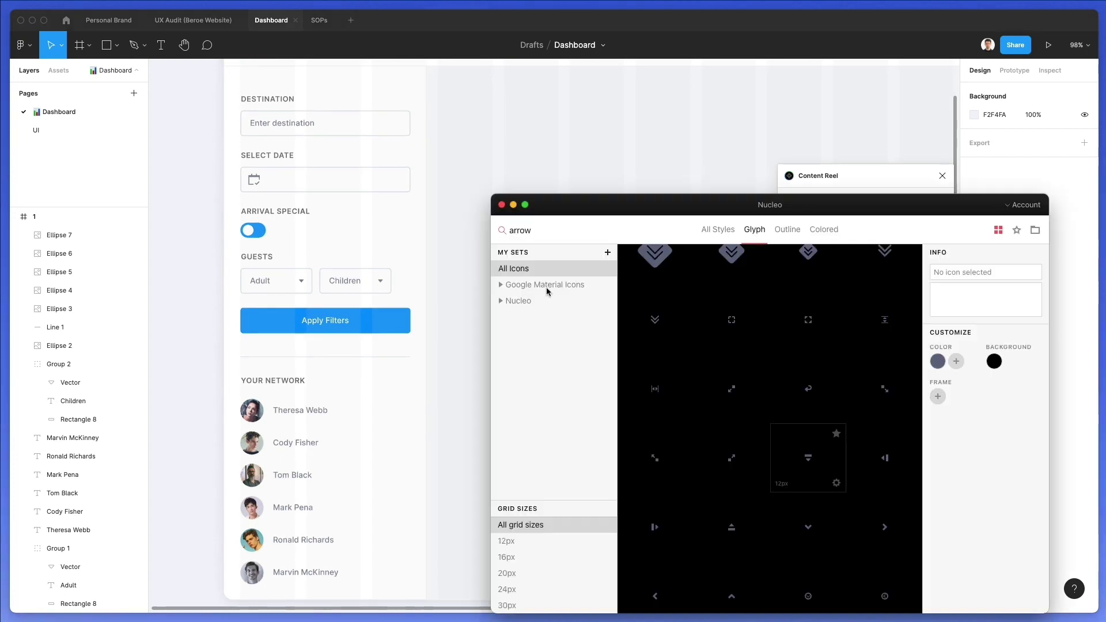
pyautogui.doubleClick(537, 233)
pyautogui.write('dots')
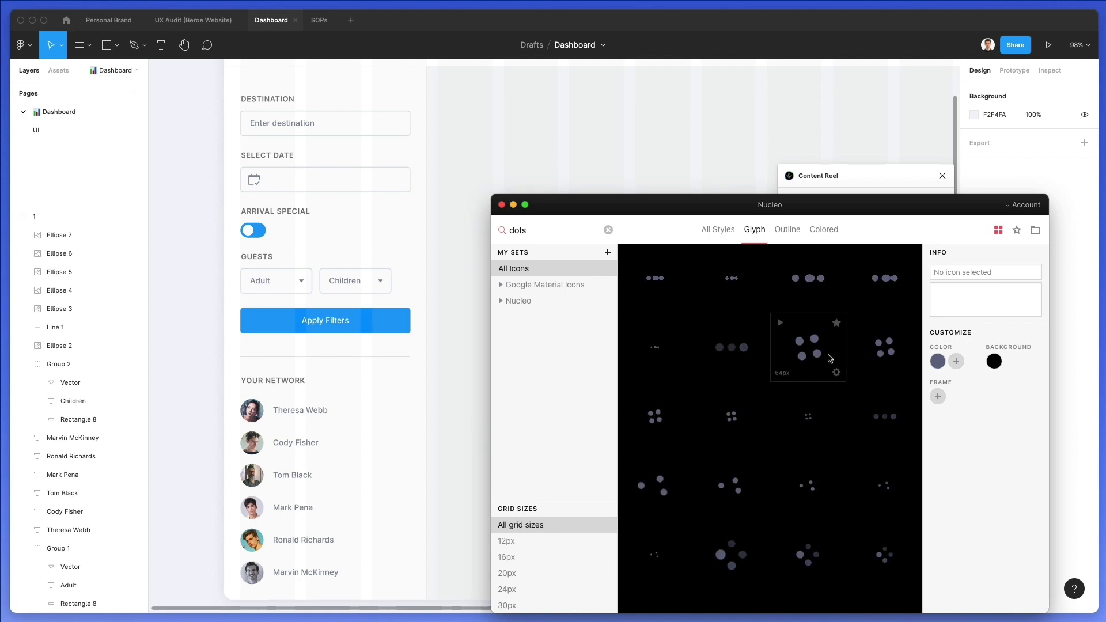
pyautogui.scroll(-4, 784, 317)
pyautogui.scroll(-2, 782, 319)
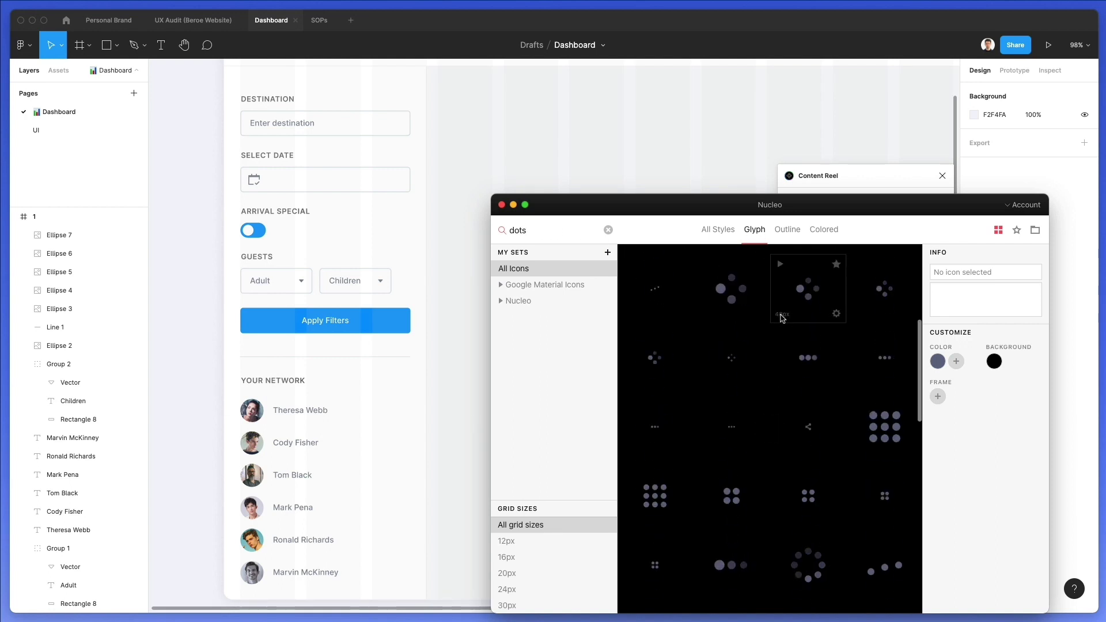
pyautogui.moveTo(732, 292); pyautogui.dragTo(467, 385)
# Step: Ungroup the three-dot icon's outer frame and recolour the dots to 7F8694, sampled from the Children dropdown arrow
pyautogui.scroll(5, 330, 379)
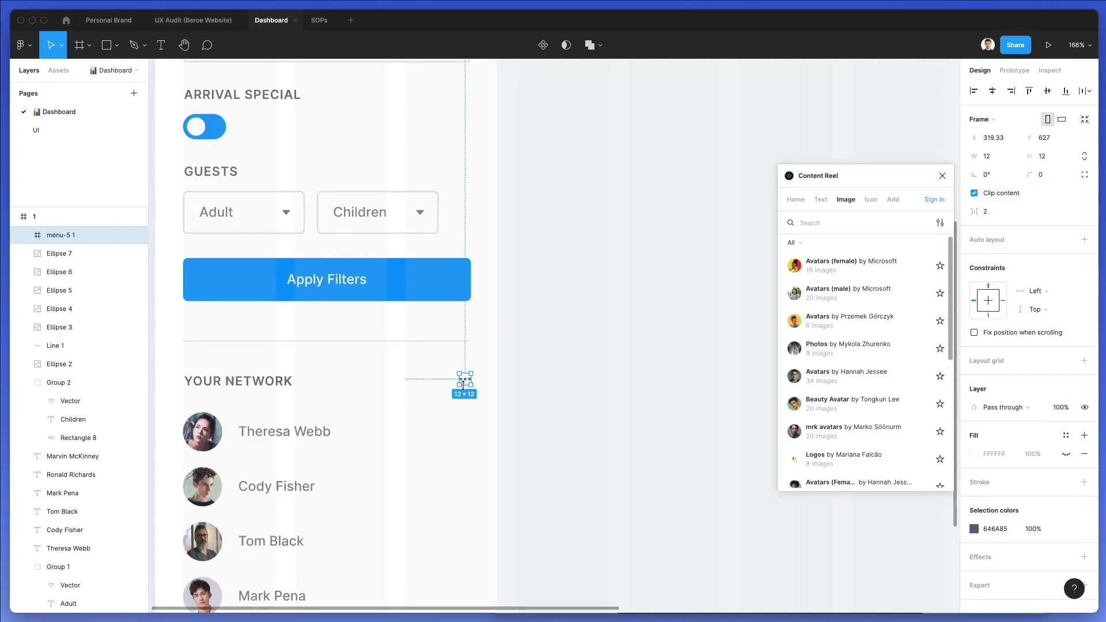
pyautogui.press('super+shift+g')
pyautogui.press('i')
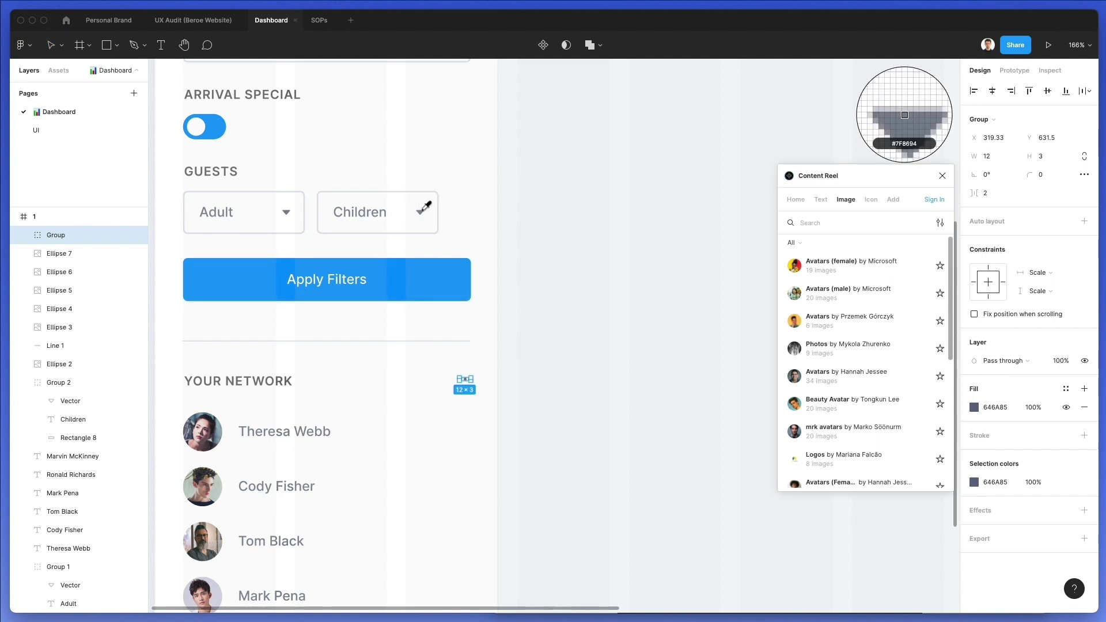
pyautogui.press('Escape')
pyautogui.press('Escape')
pyautogui.scroll(-5, 573, 355)
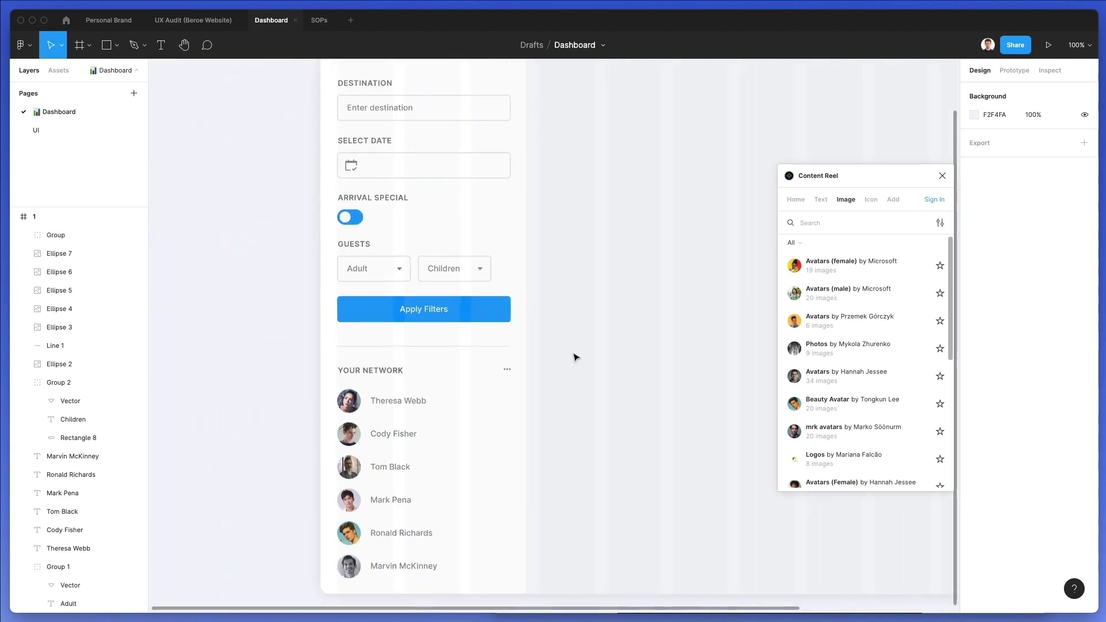
# Step: Close the Content Reel plugin window
pyautogui.scroll(-1, 575, 356)
pyautogui.scroll(4, 575, 356)
pyautogui.hscroll(5, 664, 294)
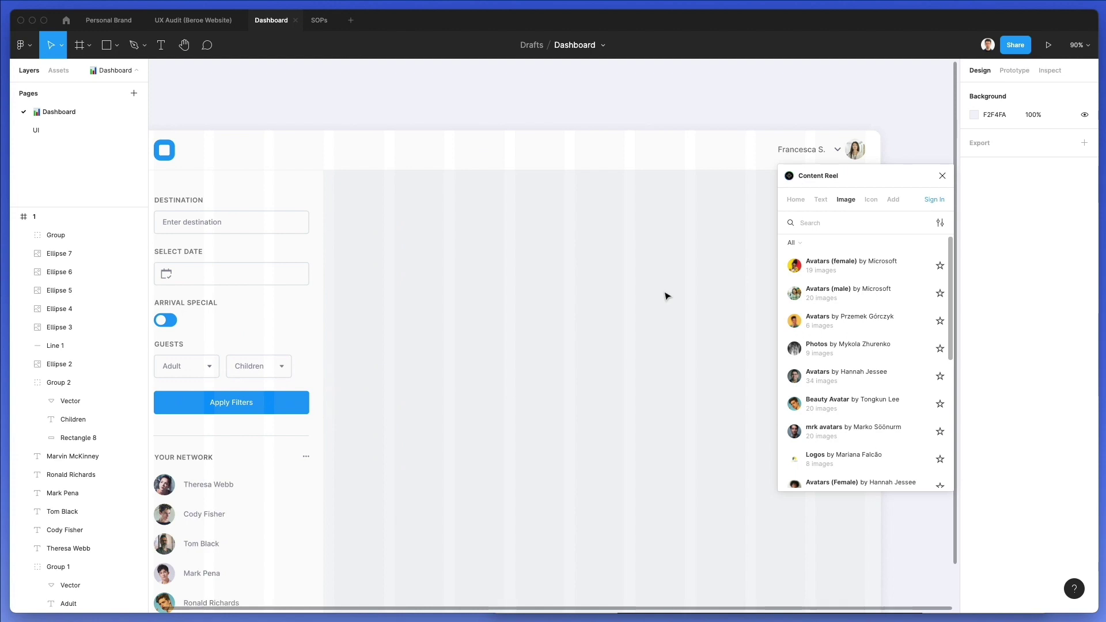
pyautogui.click(948, 173)
pyautogui.scroll(-3, 678, 262)
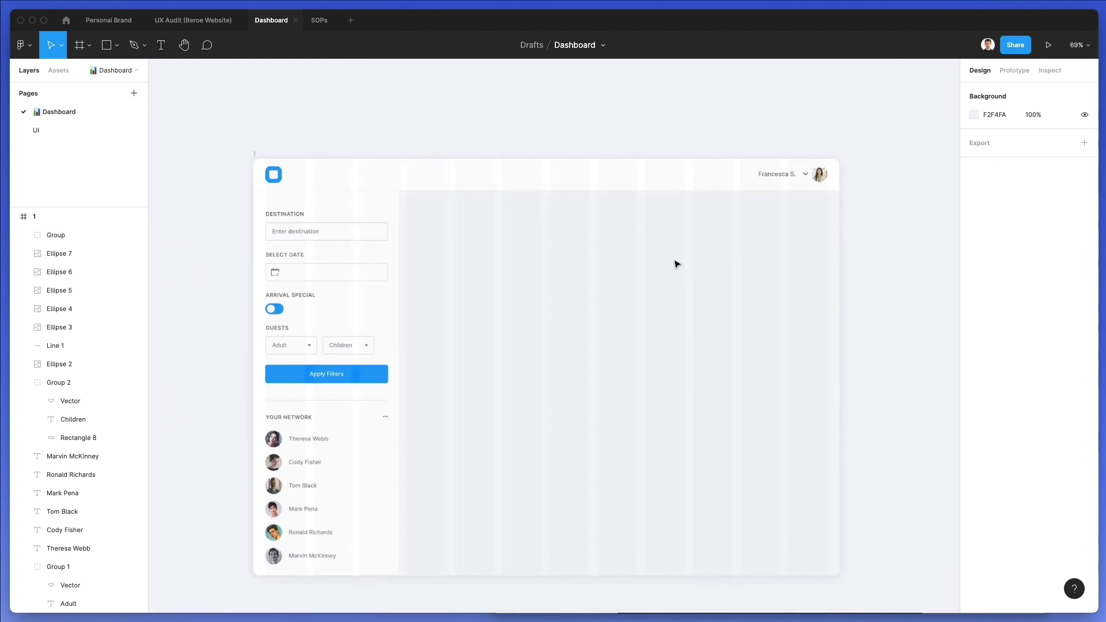
pyautogui.scroll(1, 677, 264)
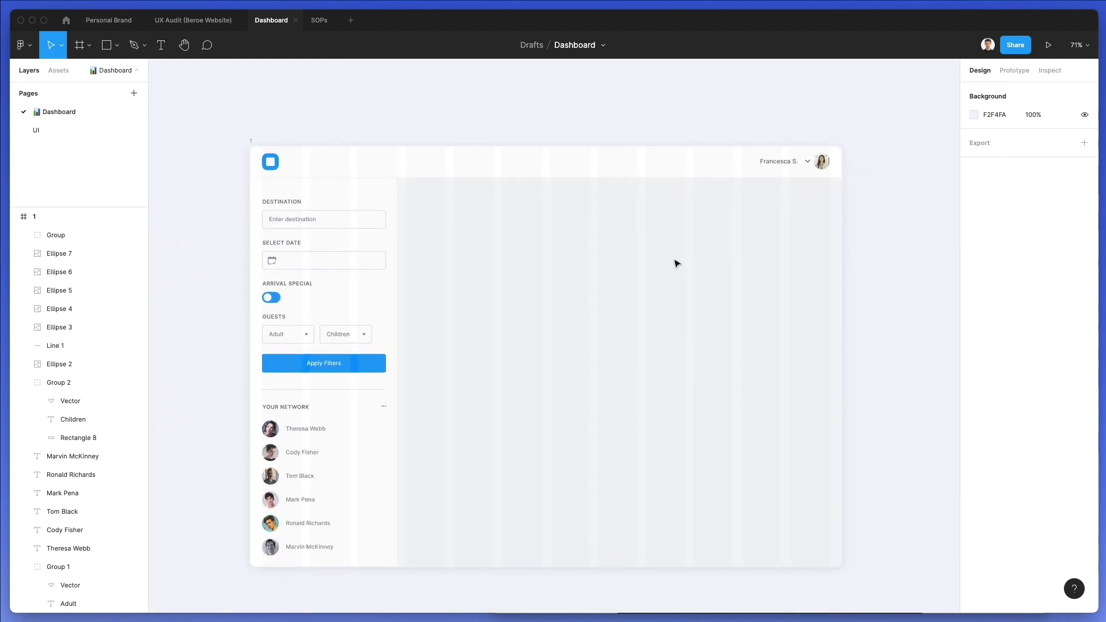
# Step: Build a wide white card across the top of the content area and two 330 × 382.5 cards side by side below it
pyautogui.click(381, 195)
pyautogui.press('Escape')
pyautogui.click(349, 264)
pyautogui.moveTo(341, 265); pyautogui.dragTo(833, 341)
pyautogui.moveTo(685, 241); pyautogui.dragTo(683, 403)
pyautogui.moveTo(831, 422); pyautogui.dragTo(623, 408)
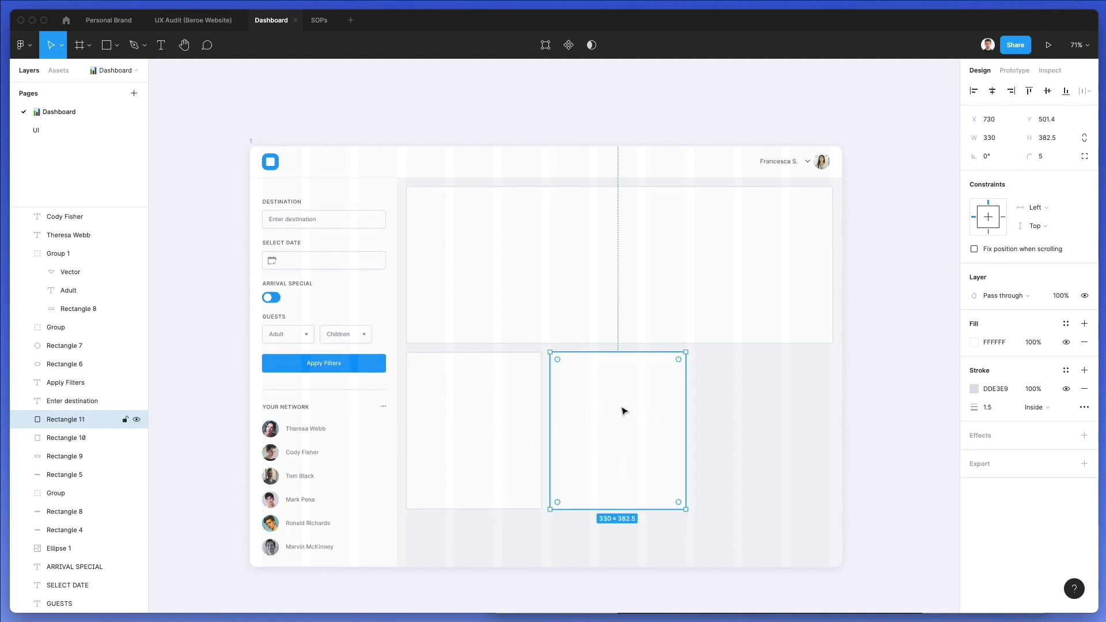
# Step: Duplicate the second small card as the row's third, spaced 20 px apart, and match the wide card's width to the row
pyautogui.press('super+d')
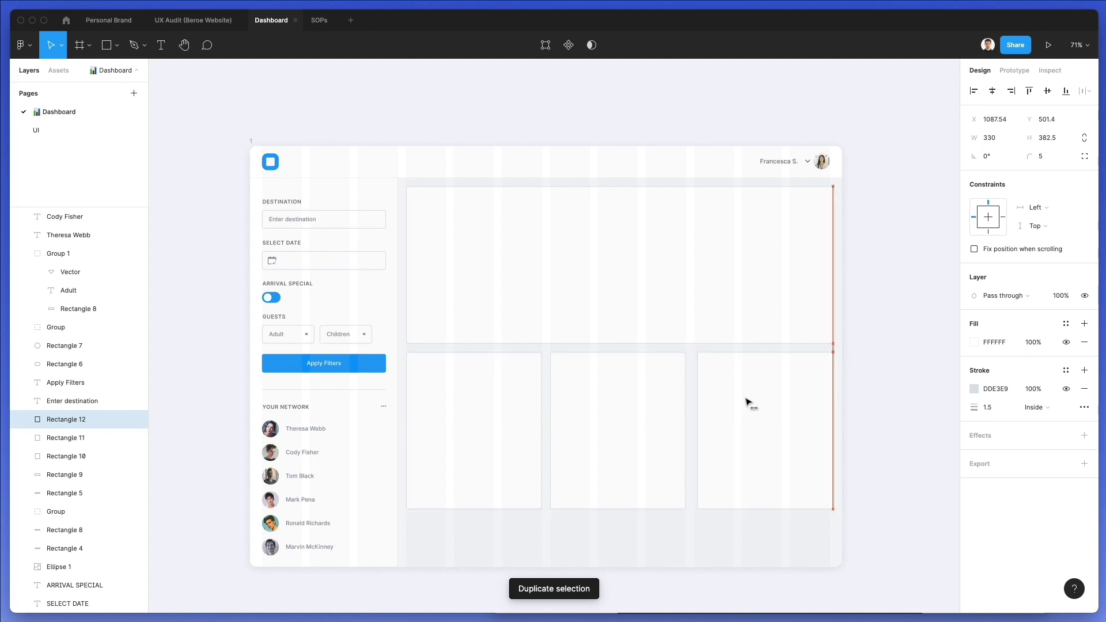
pyautogui.click(766, 317)
pyautogui.moveTo(830, 279); pyautogui.dragTo(828, 280)
pyautogui.click(857, 284)
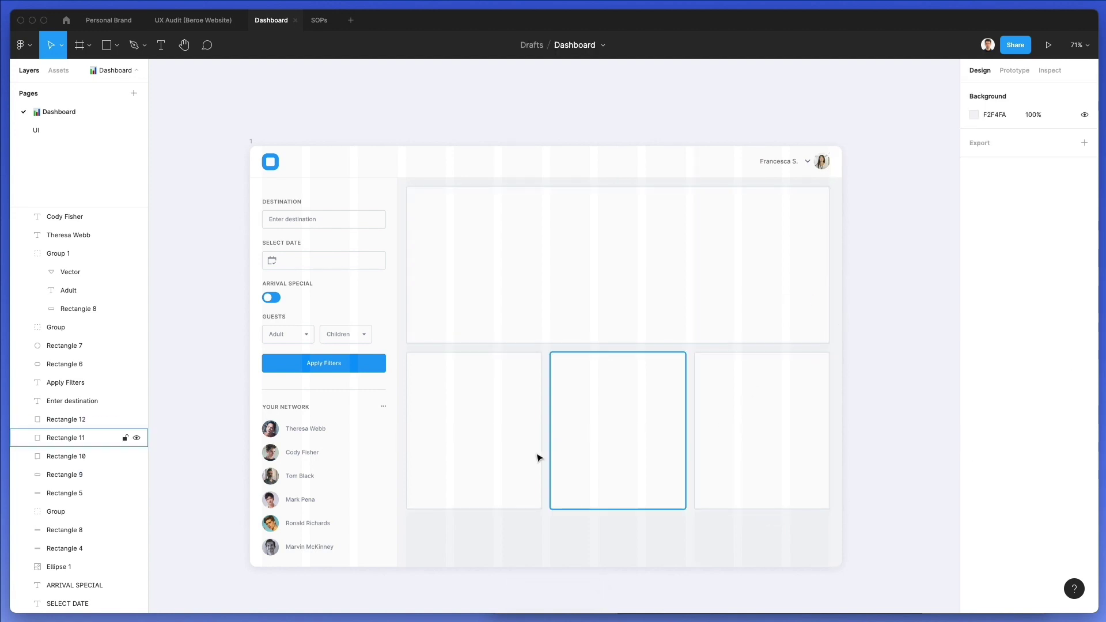
# Step: Shorten the three cards in the second row together to a height of about 309 px
pyautogui.moveTo(812, 546); pyautogui.dragTo(481, 474)
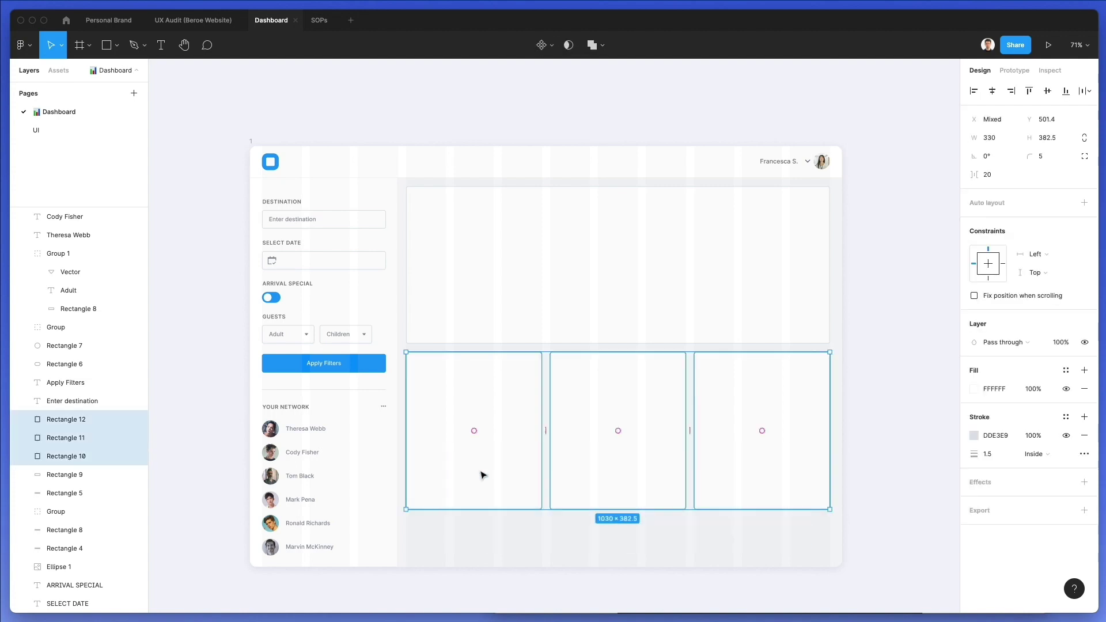
pyautogui.moveTo(547, 508); pyautogui.dragTo(549, 479)
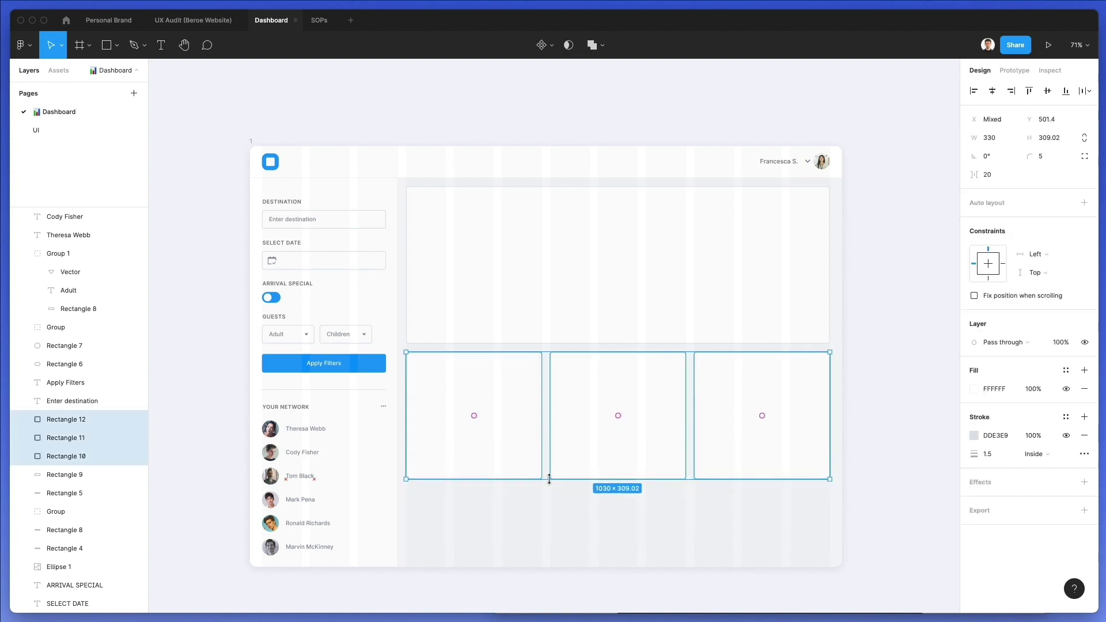
pyautogui.click(597, 502)
# Step: Split the middle card into two stacked half-height cards and copy the wide card below the row, running past the frame's lower edge
pyautogui.click(615, 449)
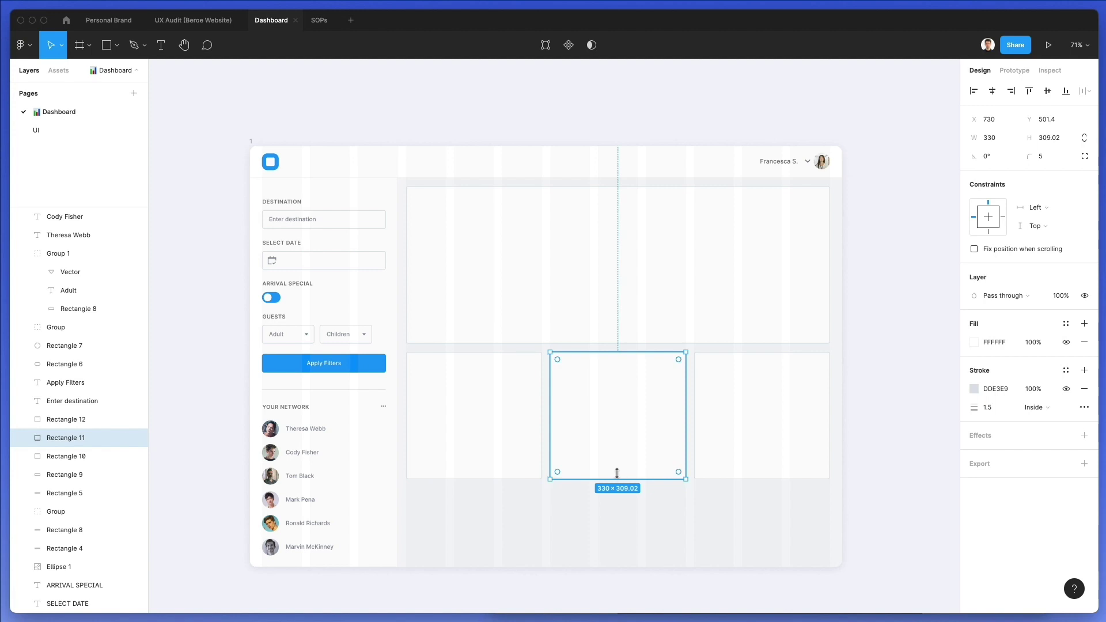
pyautogui.moveTo(618, 473)
pyautogui.mouseDown()
pyautogui.moveTo(621, 402)
pyautogui.moveTo(630, 465)
pyautogui.moveTo(633, 444)
pyautogui.moveTo(621, 478)
pyautogui.mouseUp()
pyautogui.keyDown('shift'); pyautogui.click(631, 398); pyautogui.keyUp('shift')
pyautogui.click(628, 497)
pyautogui.moveTo(585, 232); pyautogui.dragTo(535, 535)
pyautogui.click(898, 347)
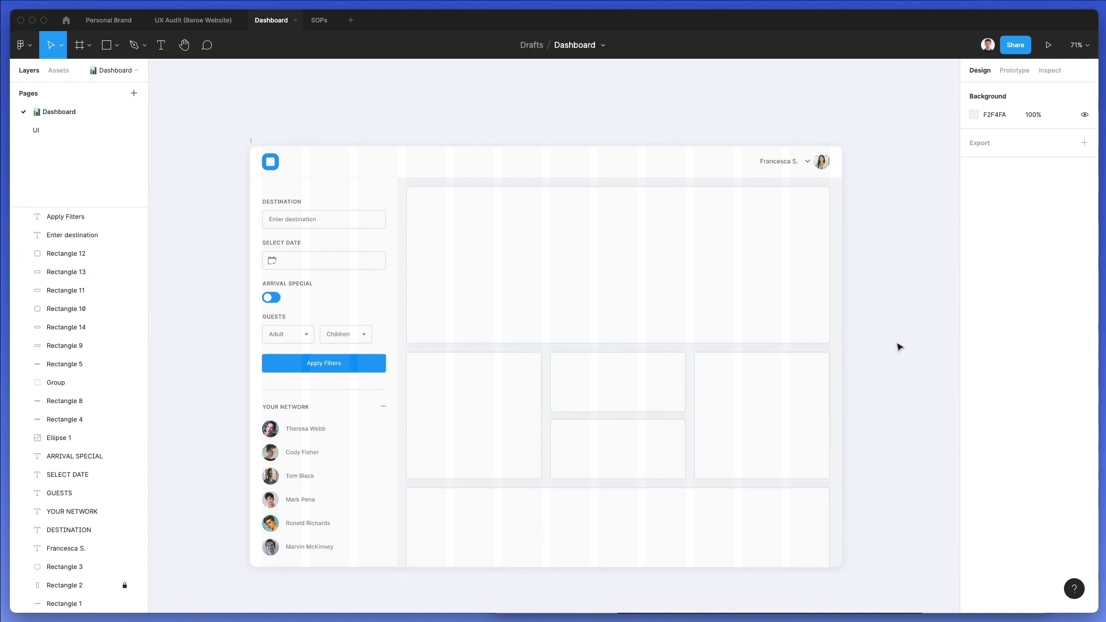
# Step: Recolour the stroke of all six content cards to EDF2F8
pyautogui.scroll(-1, 890, 354)
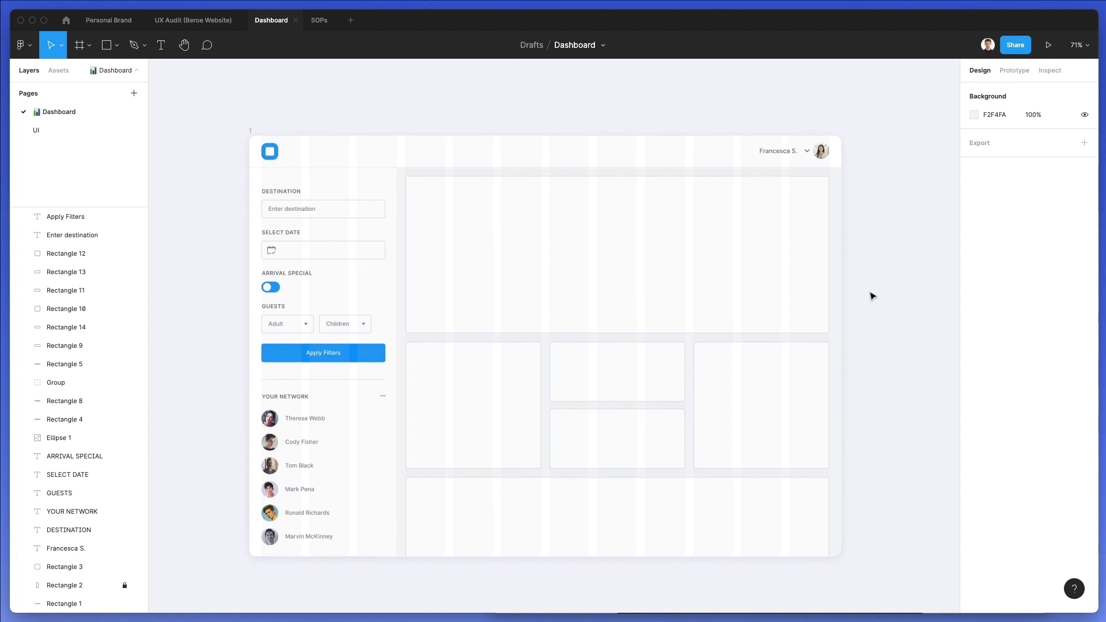
pyautogui.moveTo(873, 273); pyautogui.dragTo(456, 560)
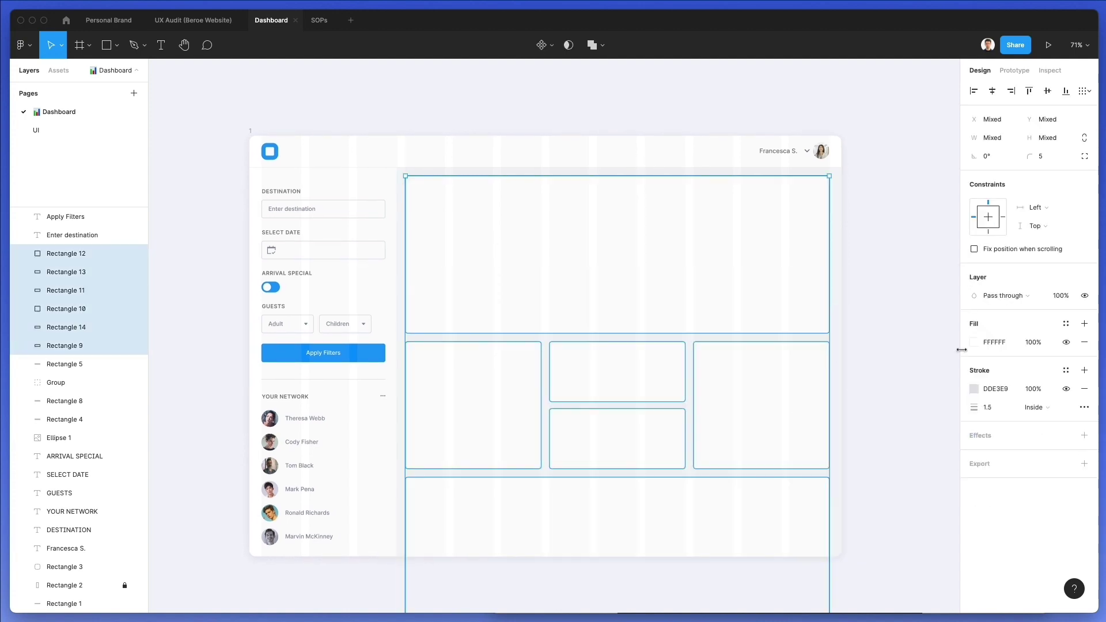
pyautogui.click(976, 390)
pyautogui.click(829, 332)
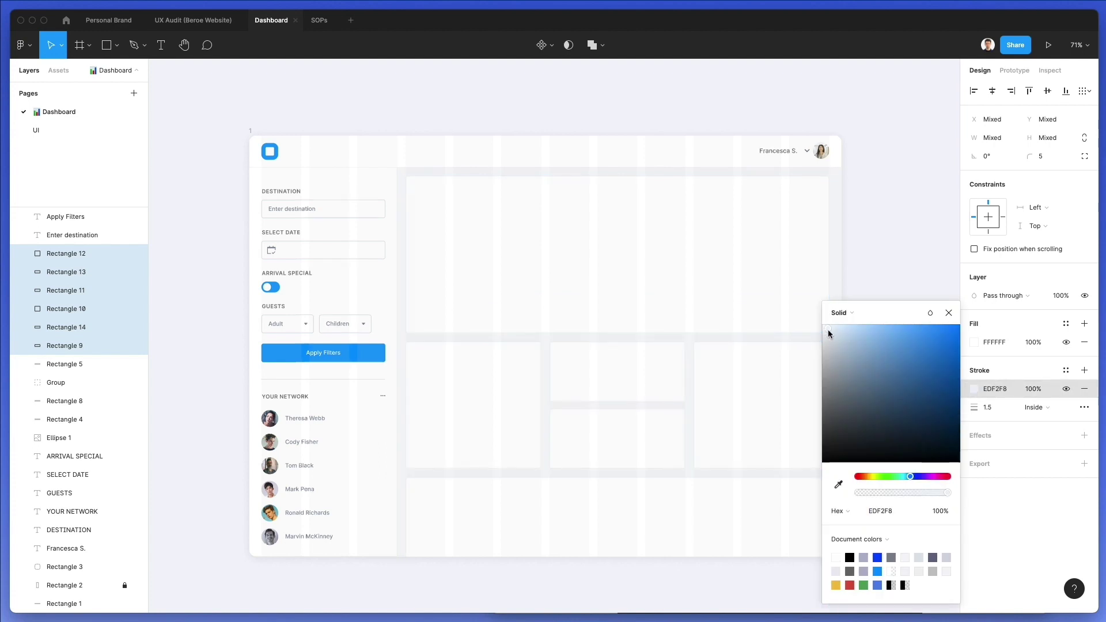
pyautogui.click(828, 332)
pyautogui.scroll(6, 542, 341)
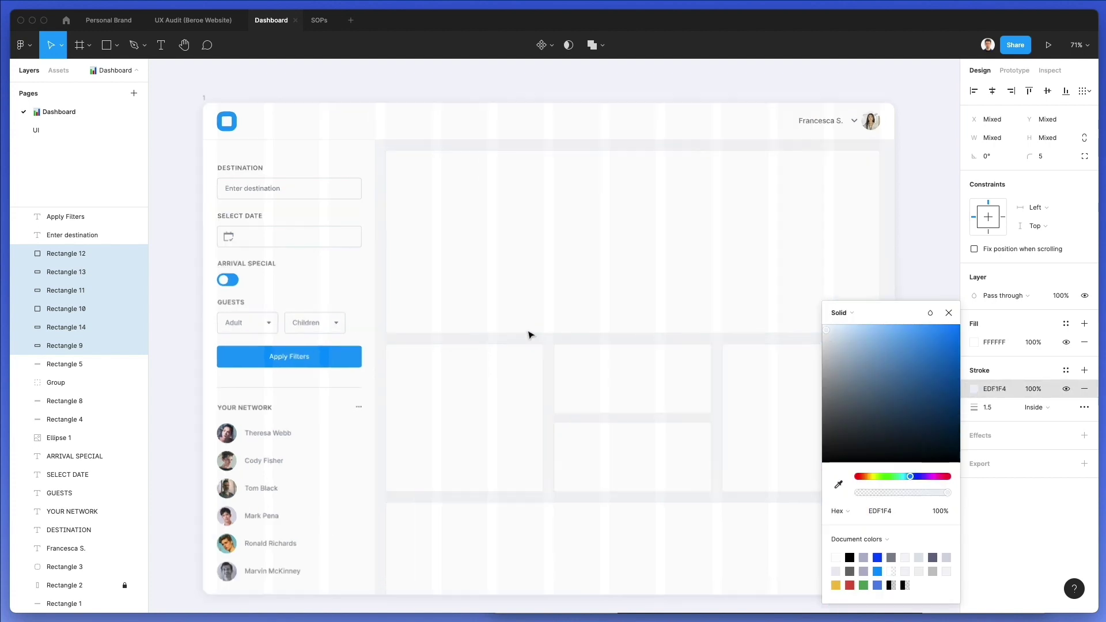
pyautogui.click(828, 332)
pyautogui.scroll(-5, 680, 340)
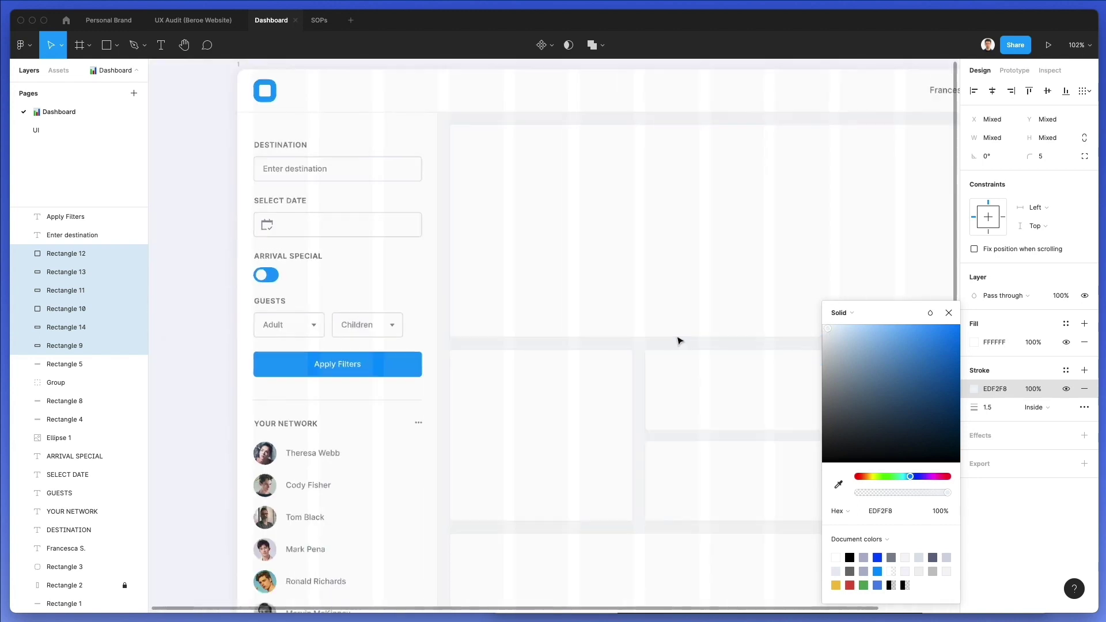
pyautogui.scroll(-3, 680, 341)
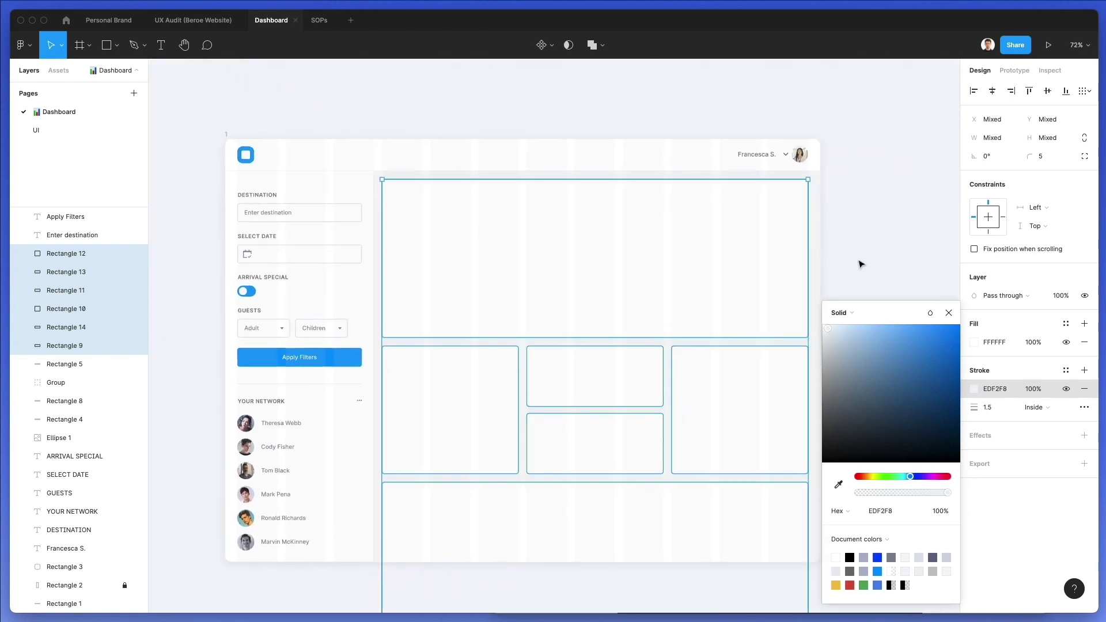
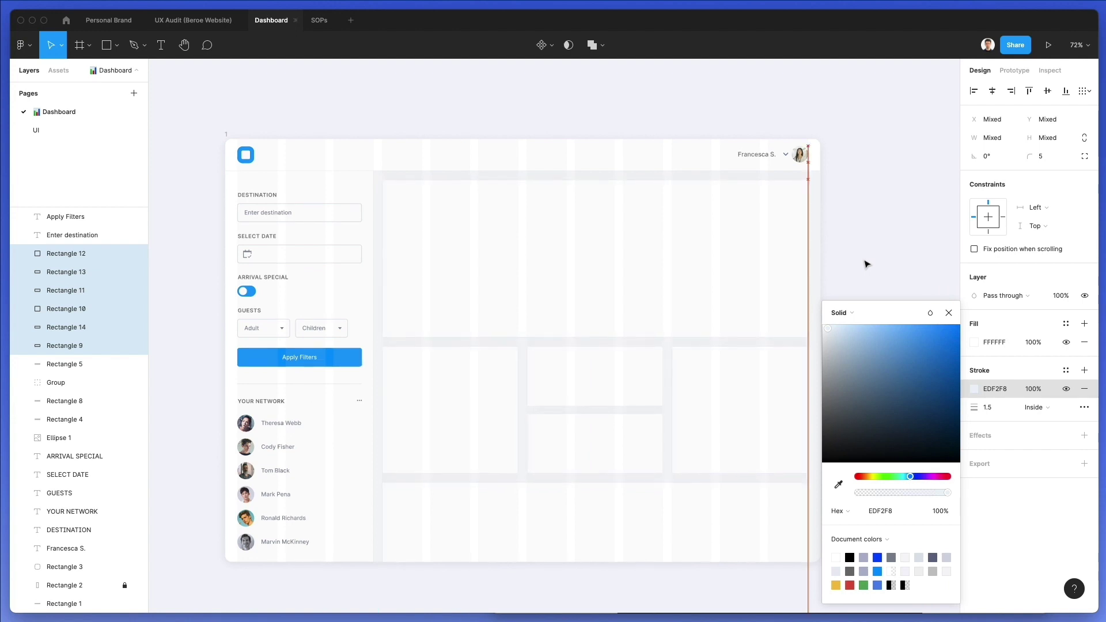
pyautogui.click(864, 263)
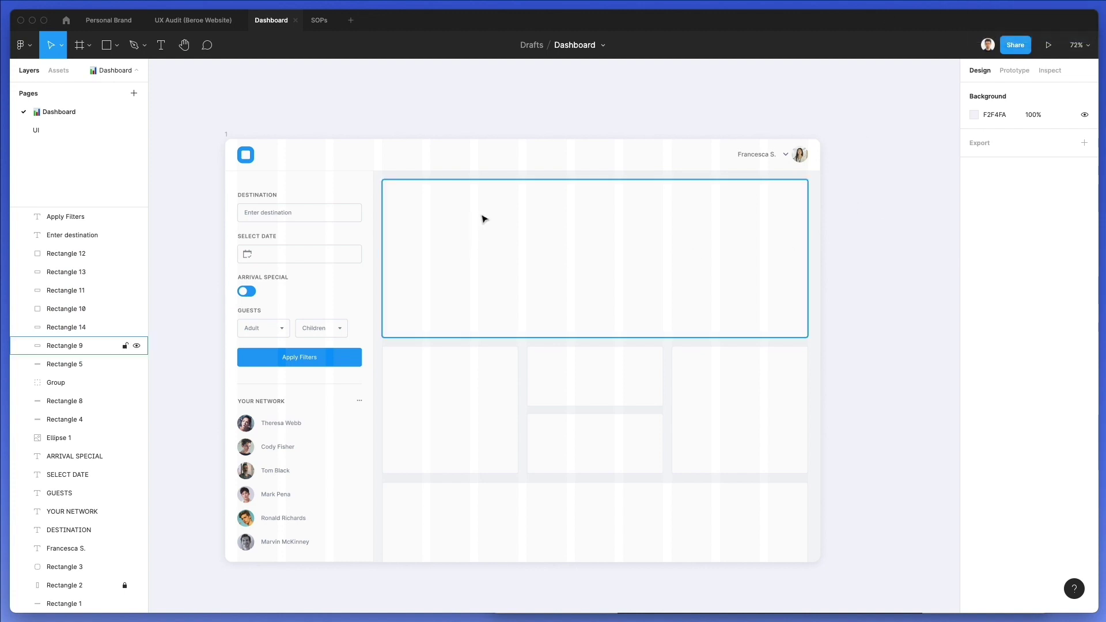
# Step: Copy the DESTINATION label into the upper corner of the wide top card and lock all six cards
pyautogui.moveTo(257, 196); pyautogui.dragTo(412, 197)
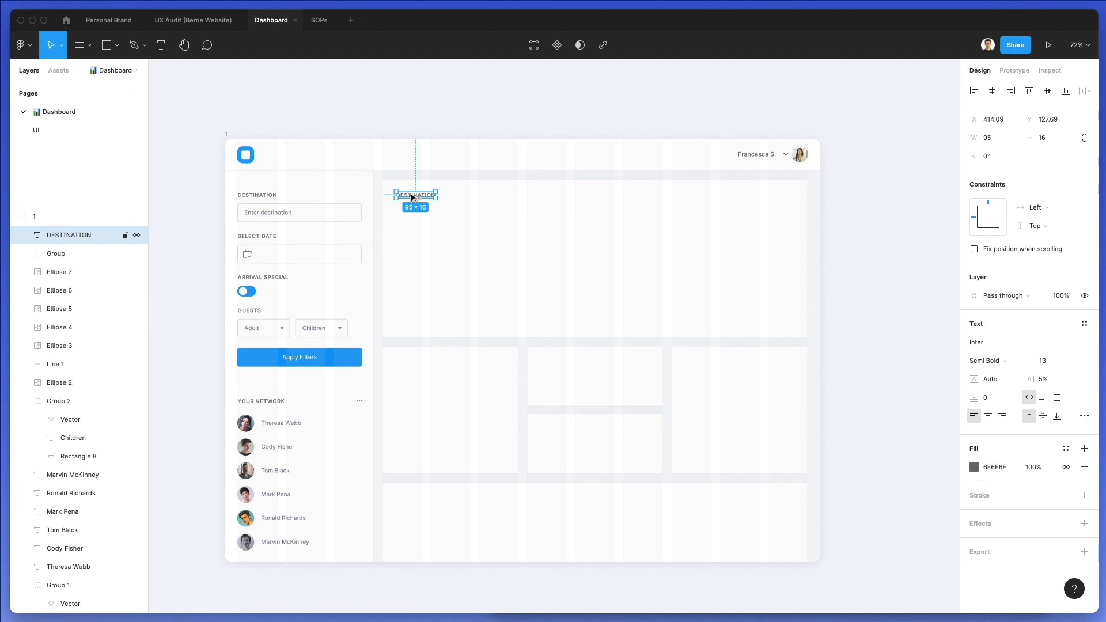
pyautogui.moveTo(839, 264); pyautogui.dragTo(418, 541)
pyautogui.rightClick(472, 386)
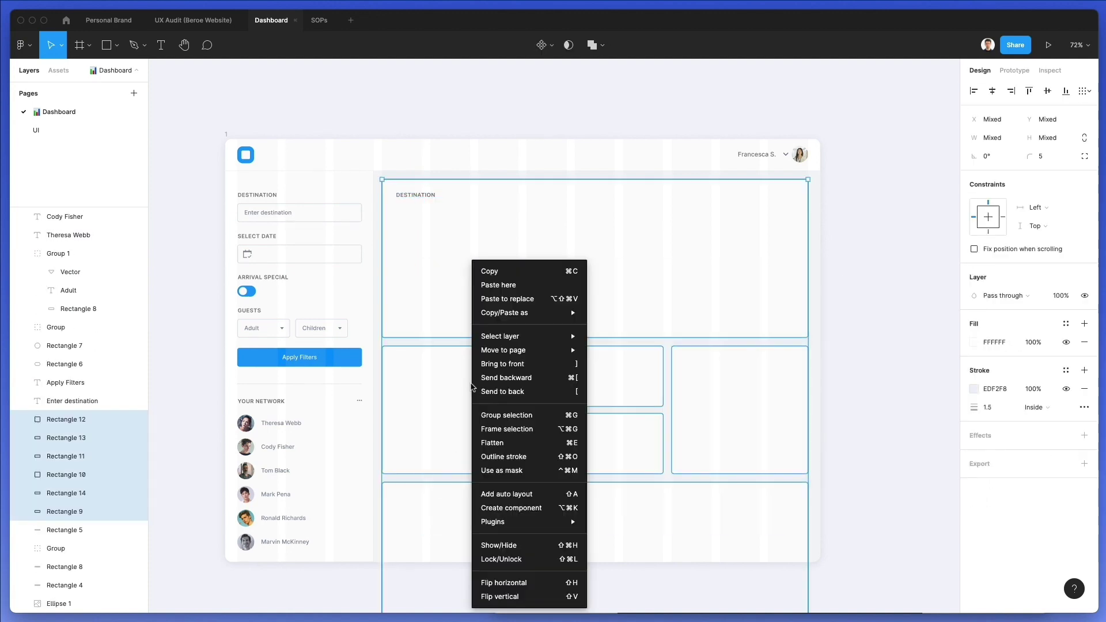
pyautogui.click(501, 559)
pyautogui.click(505, 223)
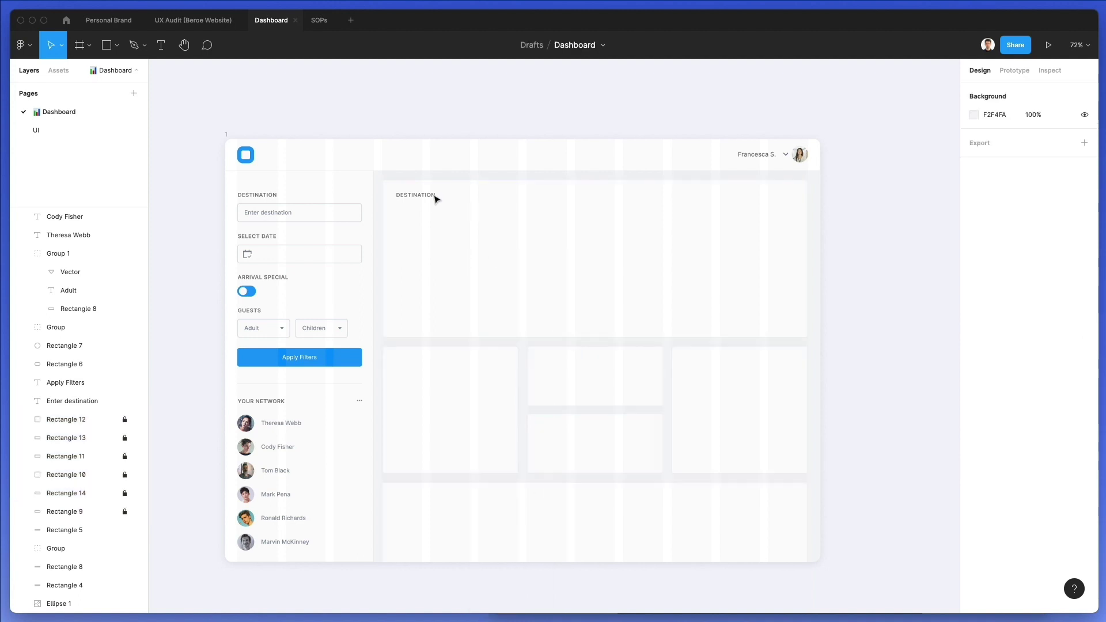
# Step: Nudge the card's DESTINATION label to X 413.09, Y 125.69 and place a duplicate on the same line at X 895
pyautogui.click(424, 197)
pyautogui.press('Up')
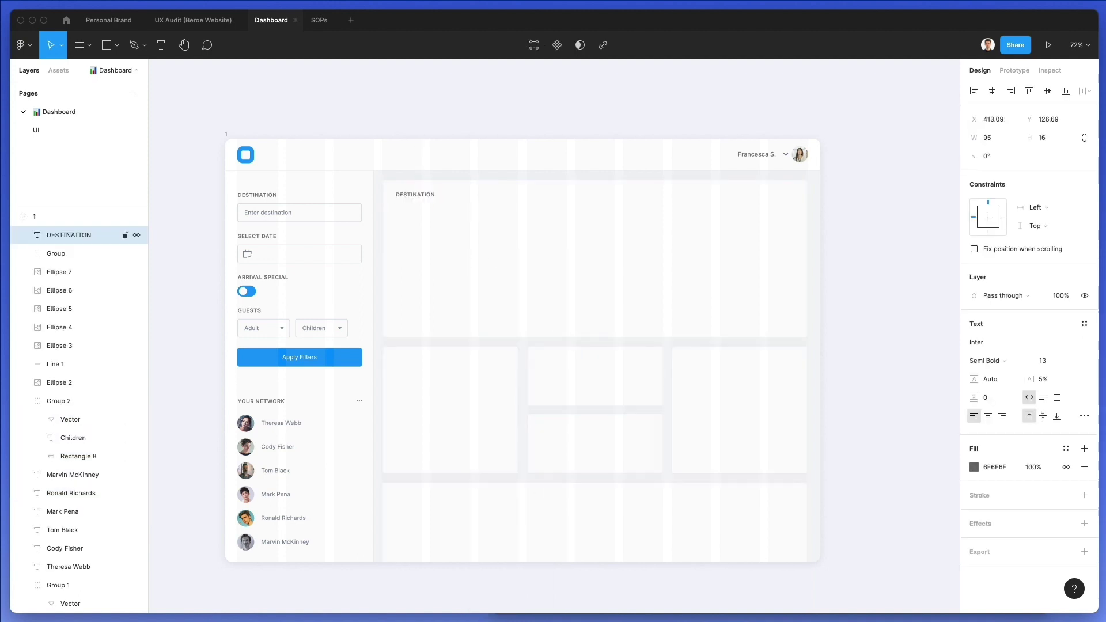
pyautogui.scroll(5, 405, 189)
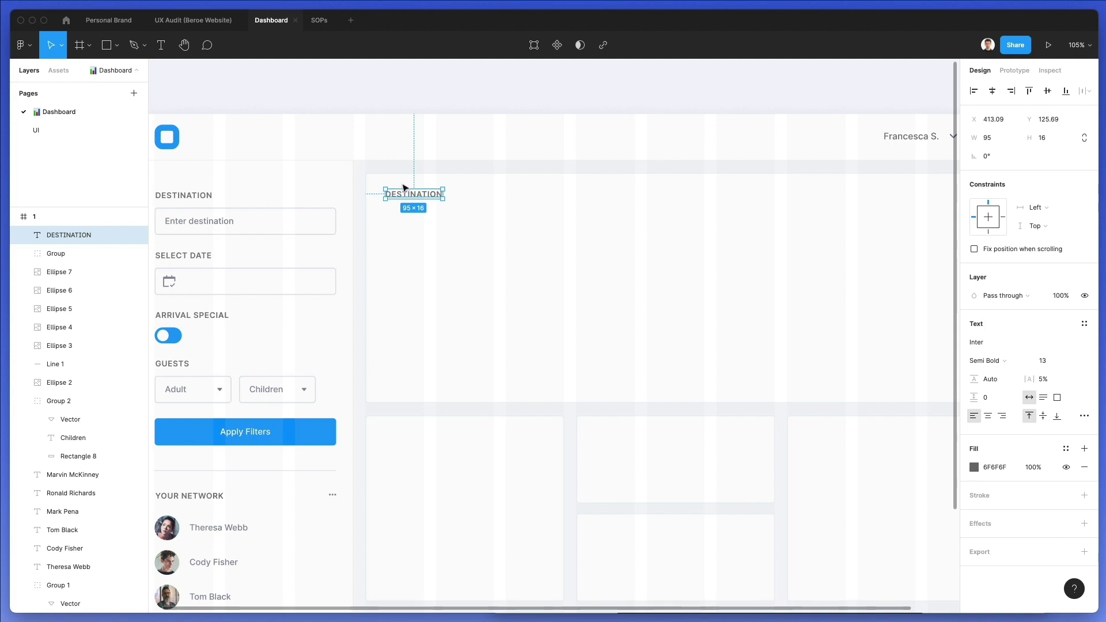
pyautogui.moveTo(412, 198); pyautogui.dragTo(702, 198)
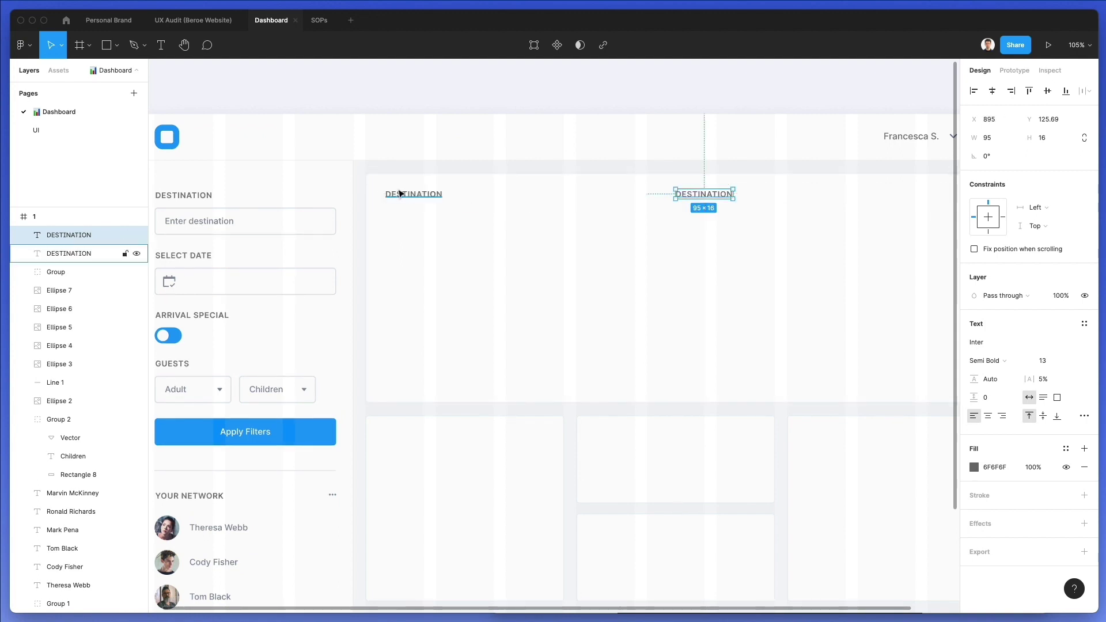
# Step: Copy the Enter destination text beneath the card's first label, change it to "12 Jan 2021", and rename the label "Statistics to date"
pyautogui.click(203, 222)
pyautogui.moveTo(203, 222); pyautogui.dragTo(415, 212)
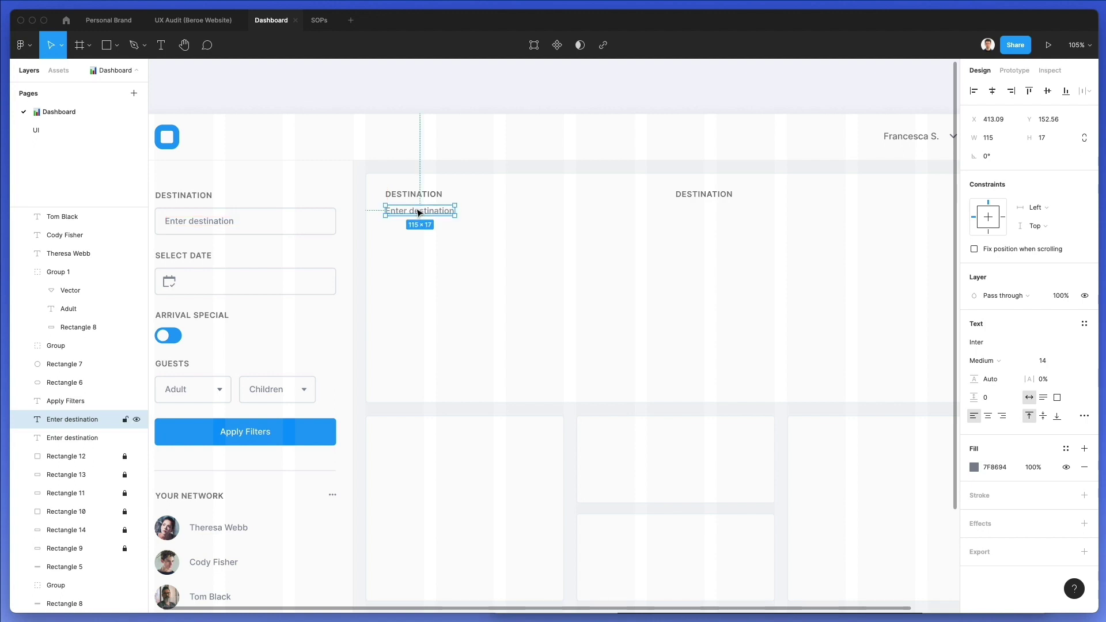
pyautogui.press('Return')
pyautogui.write('12 Jan 2021')
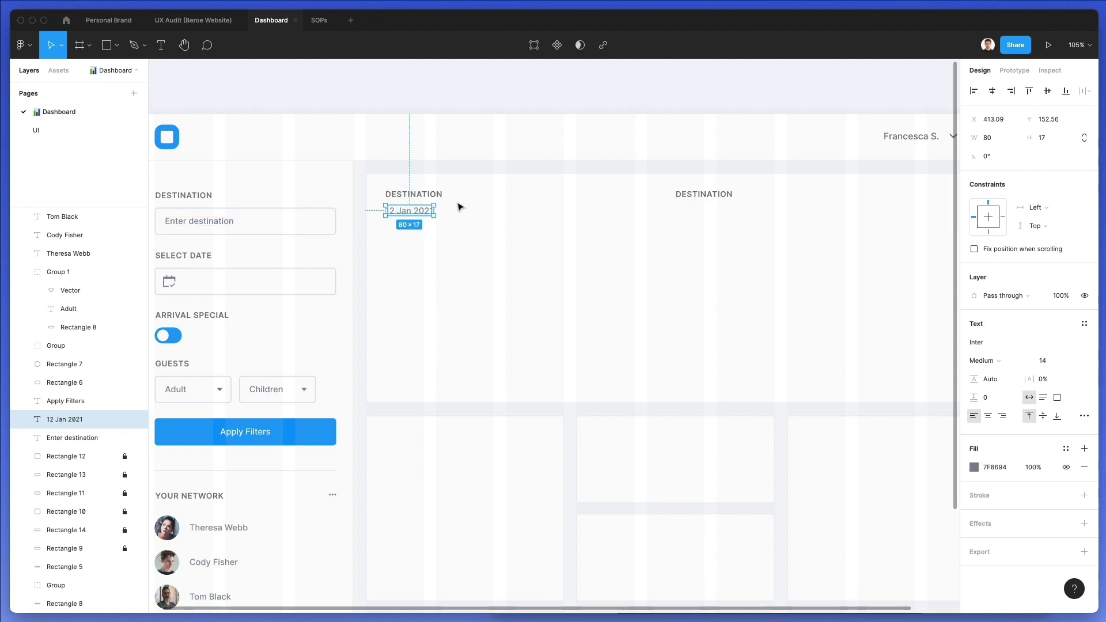
pyautogui.click(431, 193)
pyautogui.write('Statistics')
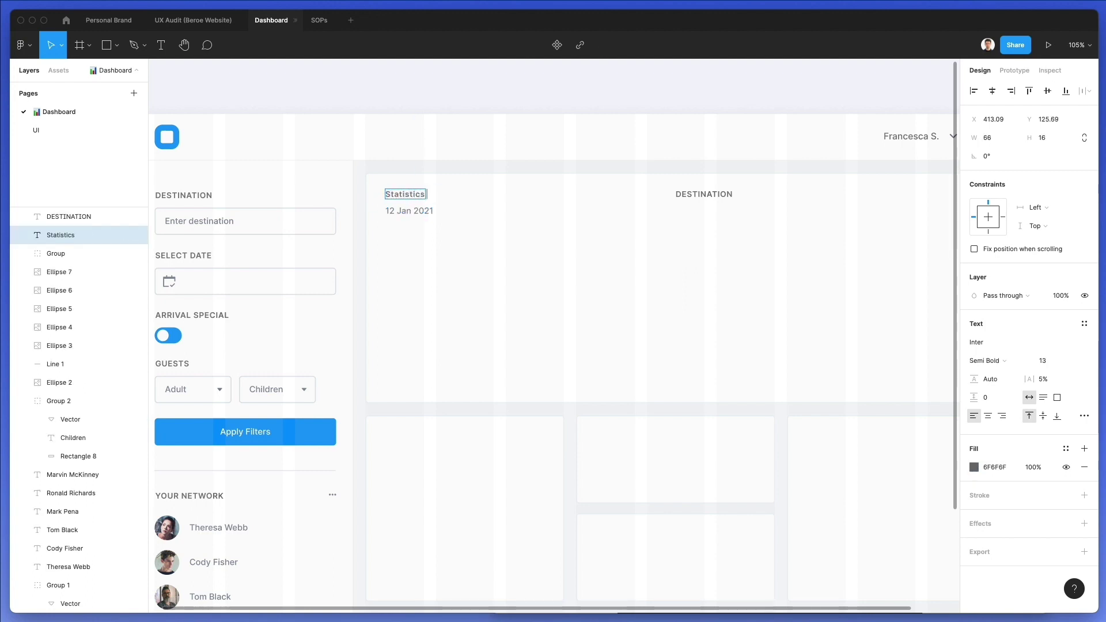
# Step: Apply the date's text style to the "Statistics to date" heading, then set it to Inter Regular at size 21
pyautogui.click(430, 212)
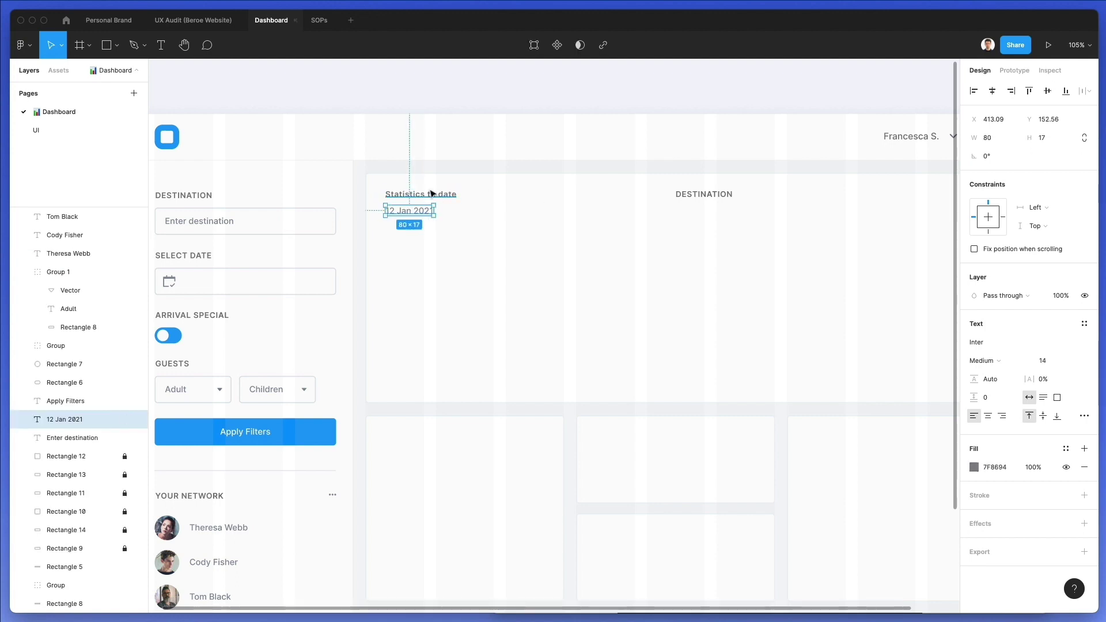
pyautogui.click(433, 194)
pyautogui.click(1056, 356)
pyautogui.press('Up')
pyautogui.press('Up')
pyautogui.press('Up')
pyautogui.press('Up')
pyautogui.press('Up')
pyautogui.press('Up')
pyautogui.press('Up')
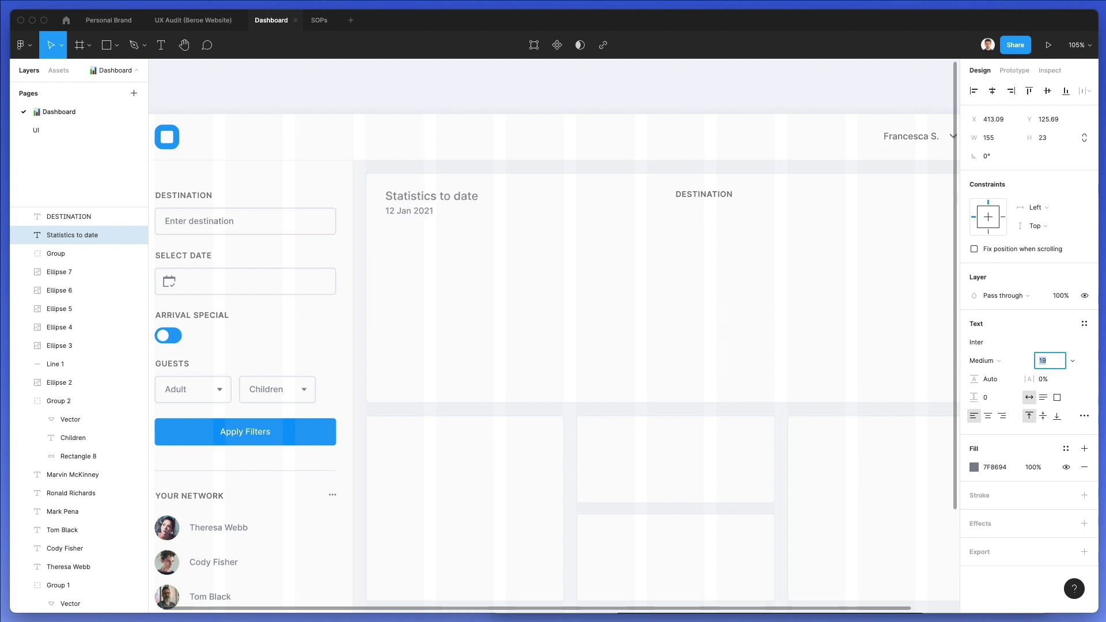
pyautogui.click(985, 361)
pyautogui.click(987, 347)
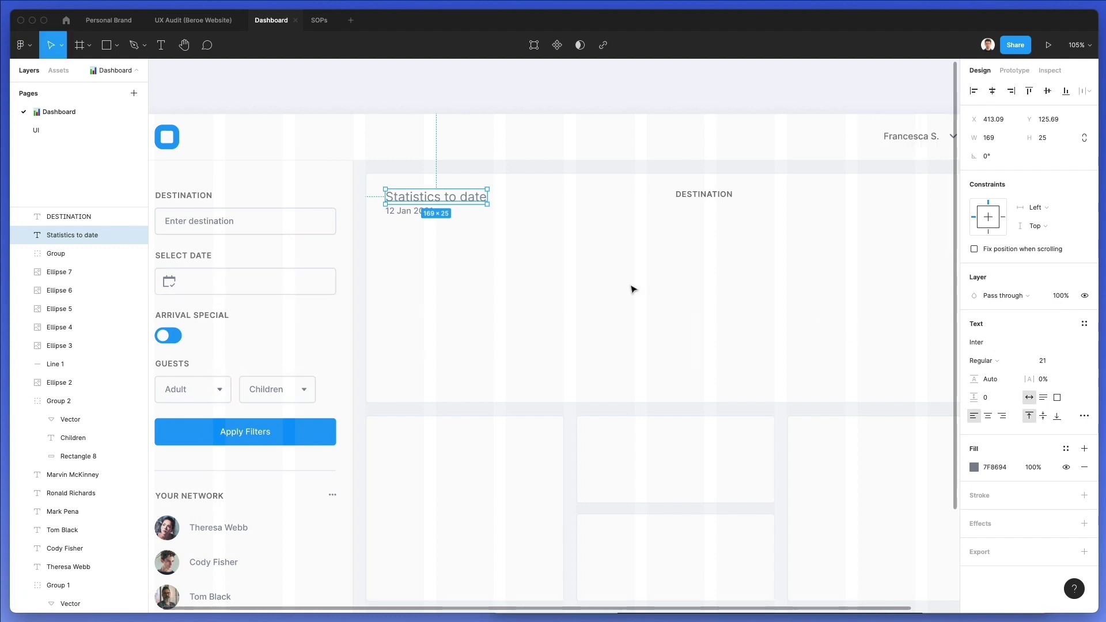
# Step: Recolour the "Statistics to date" heading to 21252C and move the date below it down to Y 156.56
pyautogui.click(978, 465)
pyautogui.moveTo(836, 362); pyautogui.dragTo(855, 441)
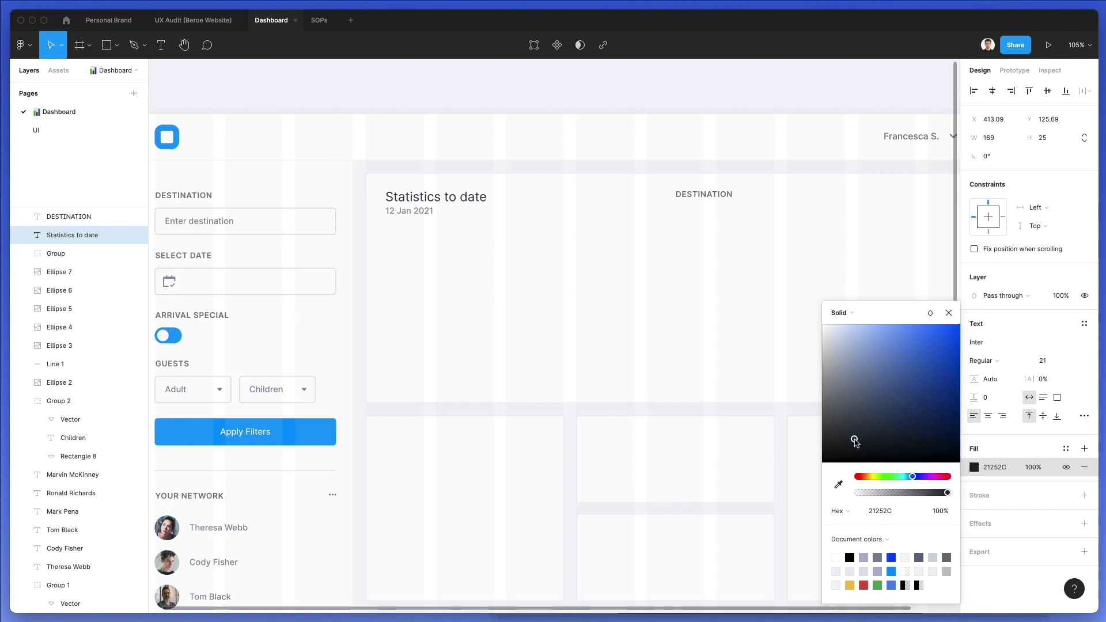
pyautogui.click(427, 214)
pyautogui.moveTo(427, 216); pyautogui.dragTo(427, 217)
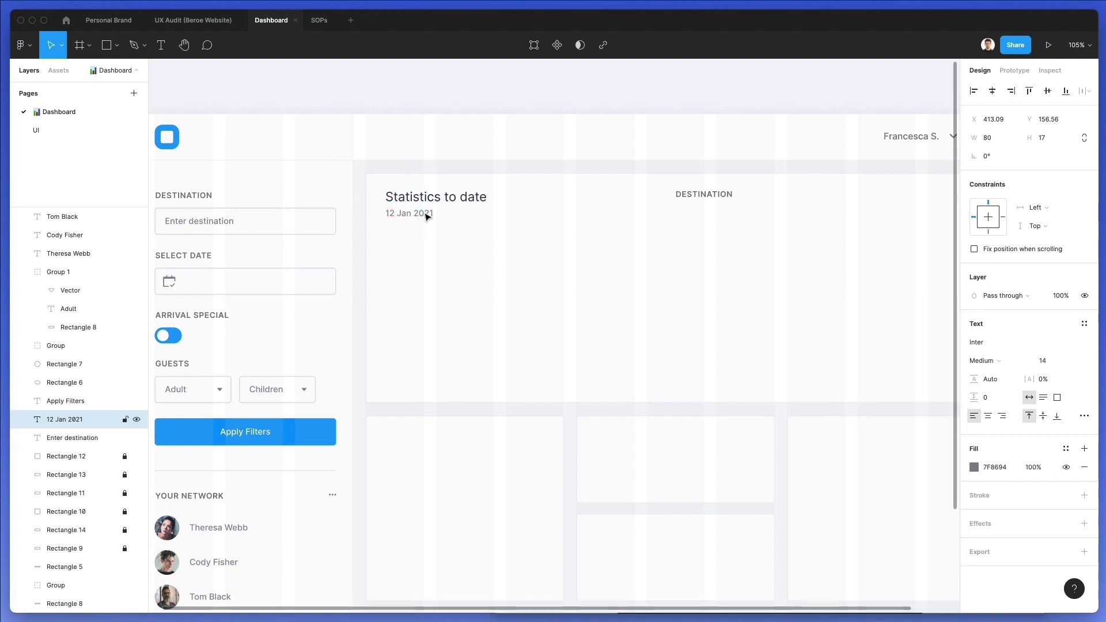
# Step: Move the card's DESTINATION label to X 963 and place a copy of the date beneath it, changed to "$54328"
pyautogui.hscroll(2, 427, 216)
pyautogui.keyDown('ctrl'); pyautogui.scroll(-3, 449, 207); pyautogui.keyUp('ctrl')
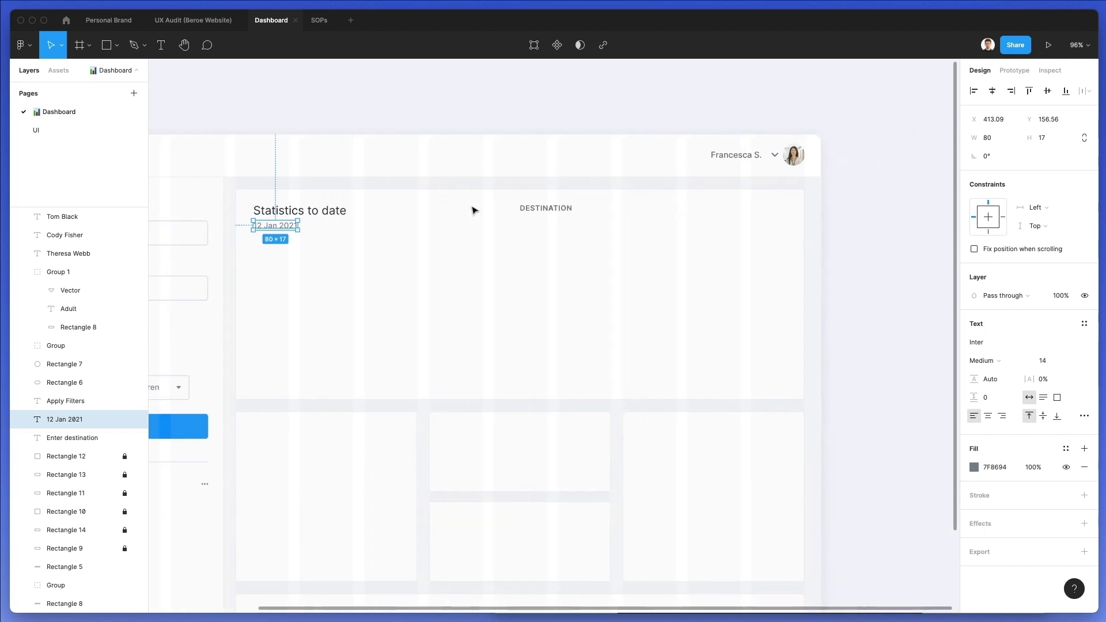
pyautogui.moveTo(563, 209); pyautogui.dragTo(598, 212)
pyautogui.moveTo(267, 233); pyautogui.dragTo(572, 228)
pyautogui.doubleClick(574, 227)
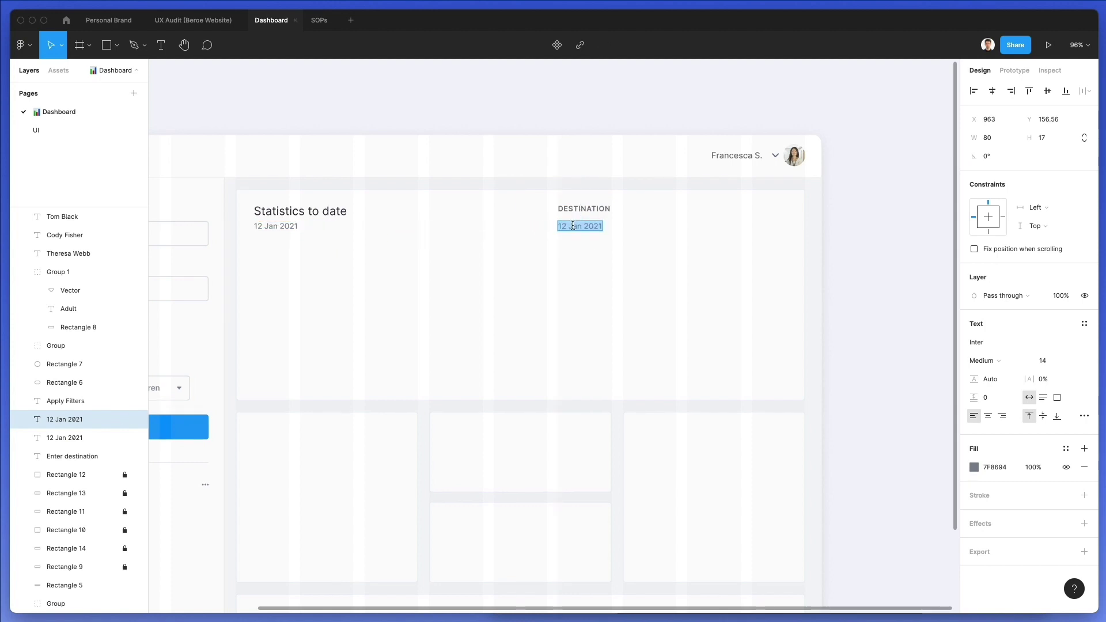
pyautogui.write('$54328')
pyautogui.press('Escape')
pyautogui.click(586, 211)
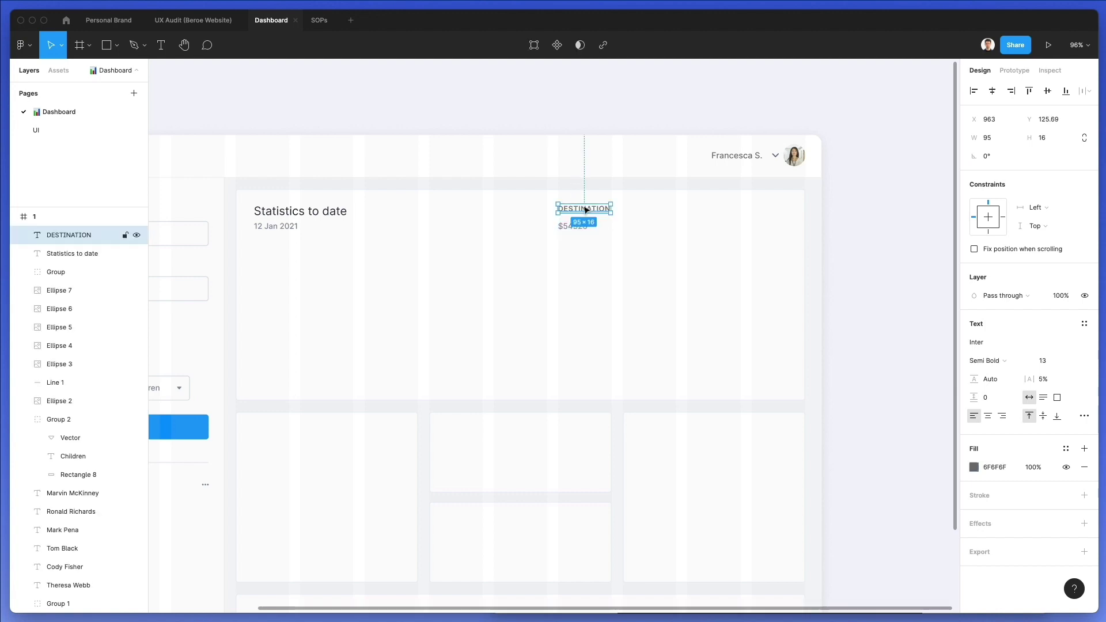
# Step: Move the $54328 amount up to Y 148.56 and rename the label above it MONTHLY
pyautogui.click(584, 224)
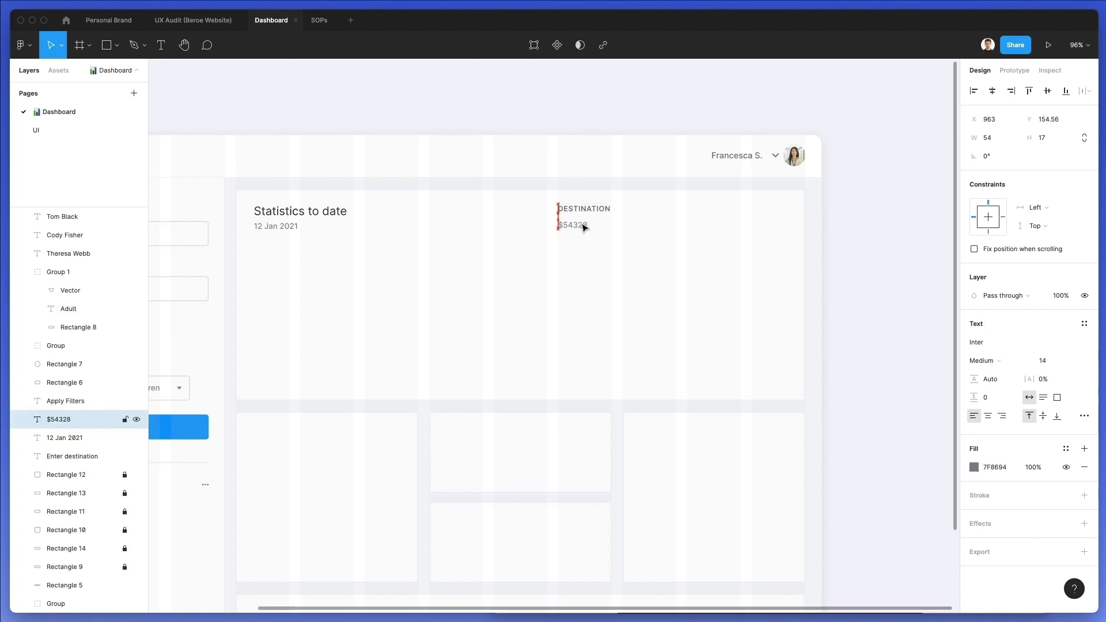
pyautogui.press('Up')
pyautogui.press('Up')
pyautogui.press('Up')
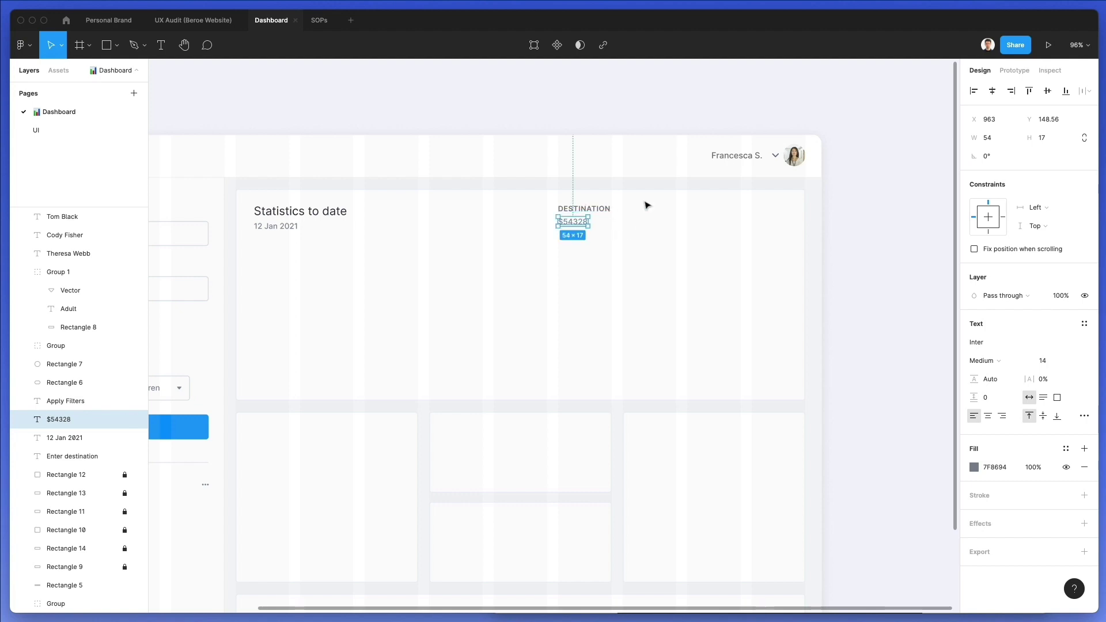
pyautogui.doubleClick(584, 207)
pyautogui.write('MONTH')
# Step: Duplicate the MONTHLY label and its amount twice in an evenly spaced row, renaming the new labels SUMMARY and CASHFLOW
pyautogui.moveTo(636, 199)
pyautogui.mouseDown()
pyautogui.moveTo(555, 240)
pyautogui.moveTo(648, 215)
pyautogui.mouseUp()
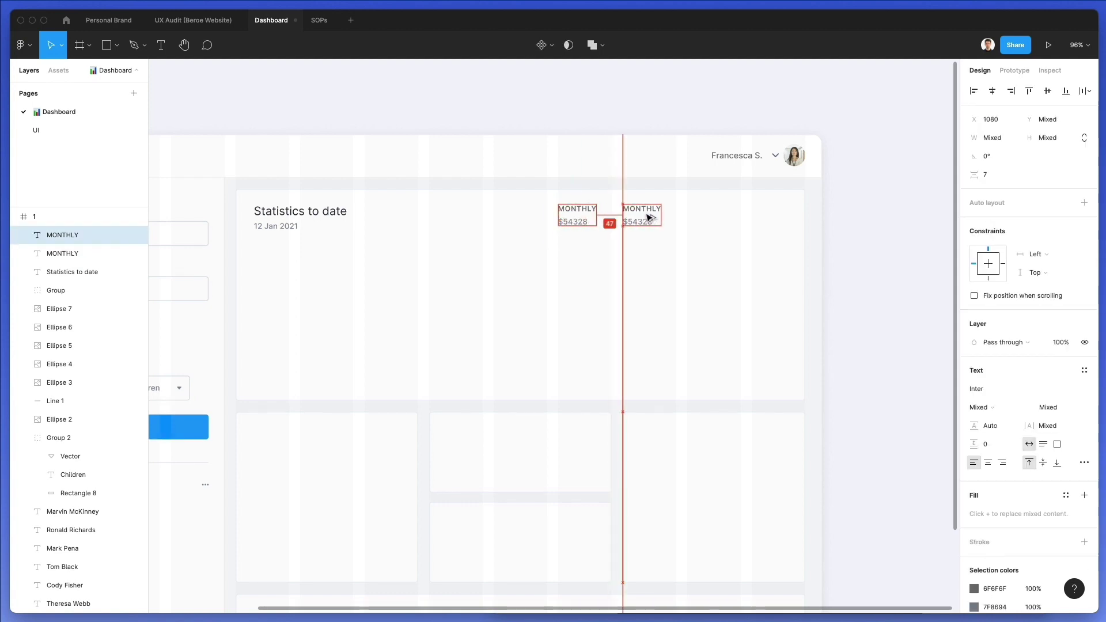
pyautogui.press('super+d')
pyautogui.click(642, 209)
pyautogui.doubleClick(645, 208)
pyautogui.write('SUMMARUY')
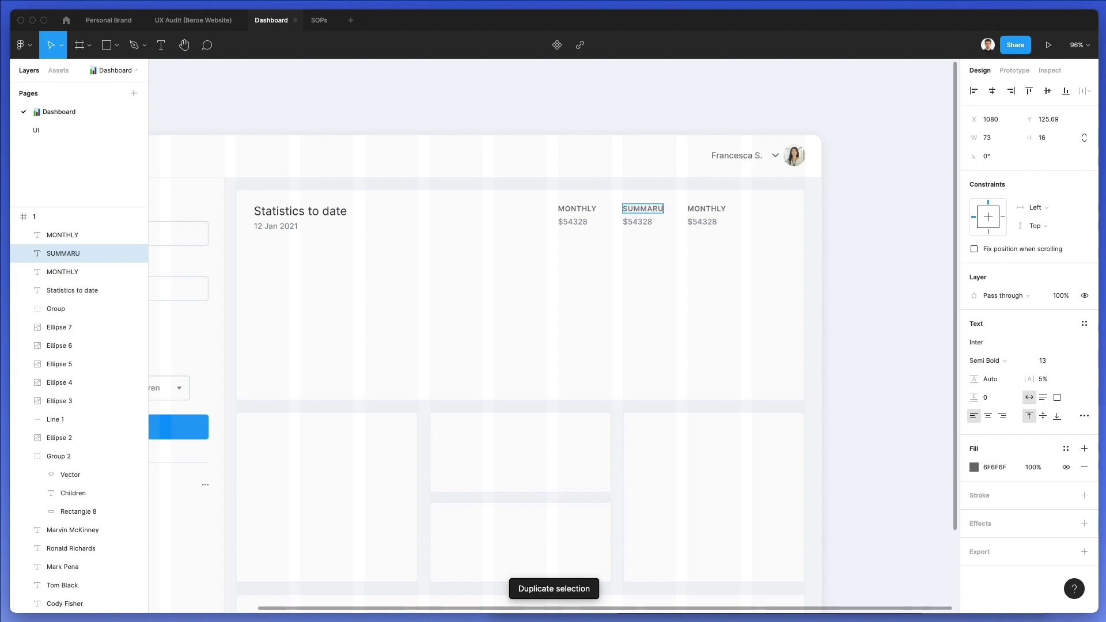
pyautogui.press('BackSpace')
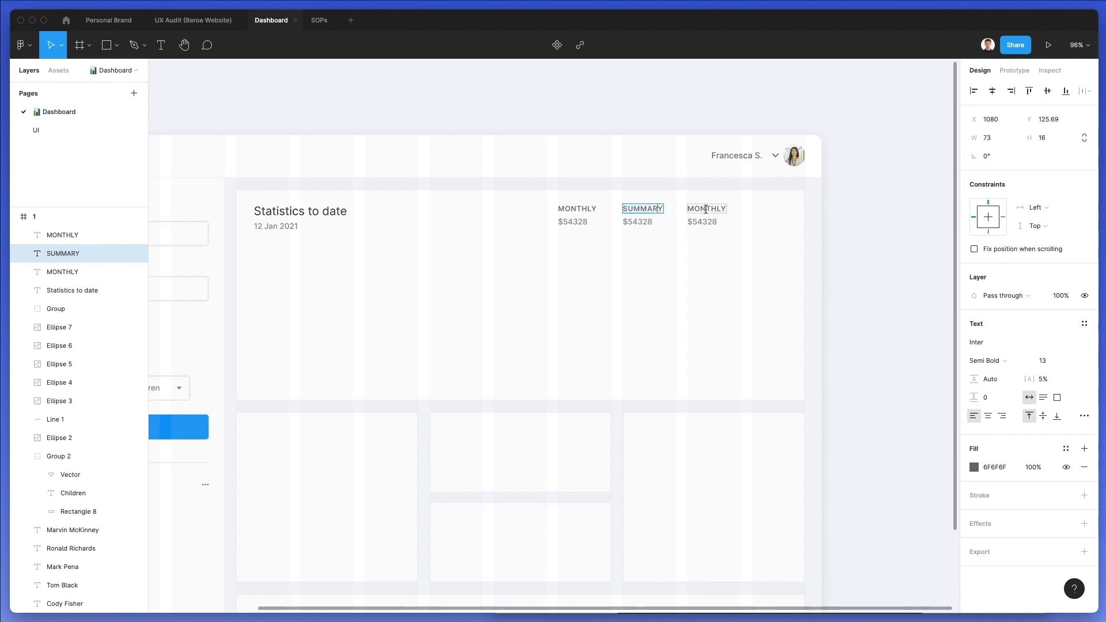
pyautogui.doubleClick(708, 209)
pyautogui.write('CASH')
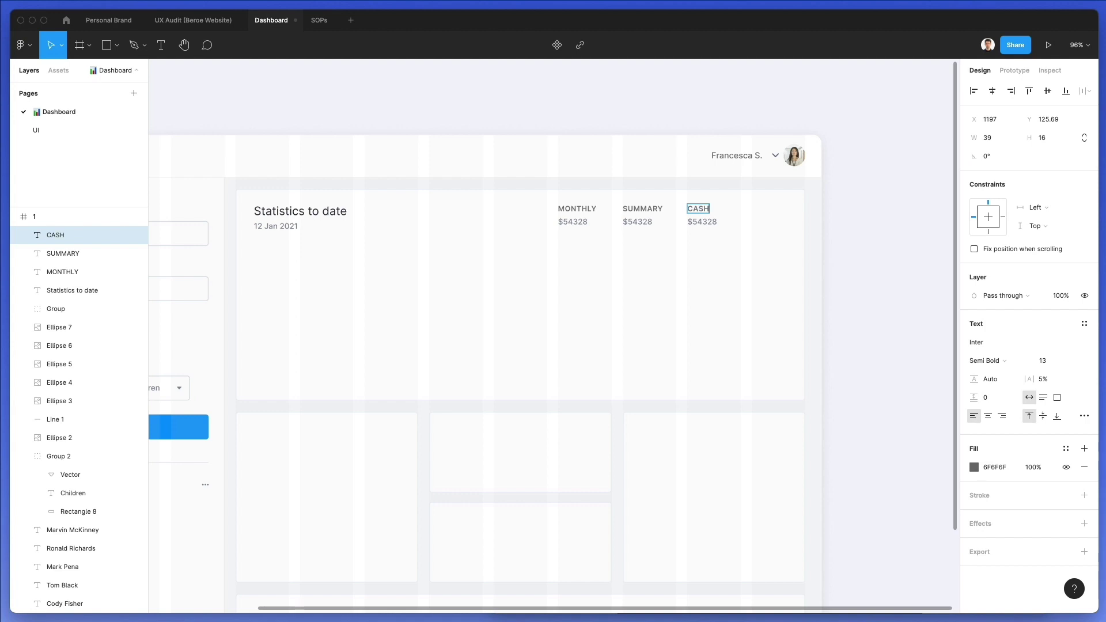
pyautogui.write('FLOW')
# Step: Change the amount under SUMMARY to $82372 and the amount under CASHFLOW to $74262
pyautogui.doubleClick(634, 221)
pyautogui.write('82372')
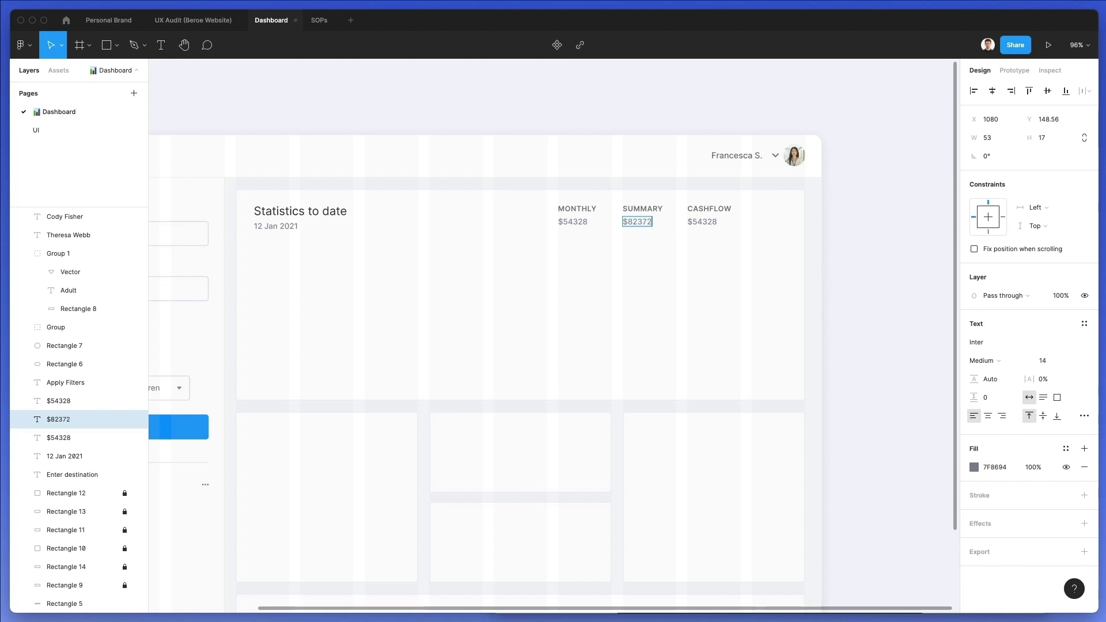
pyautogui.doubleClick(696, 221)
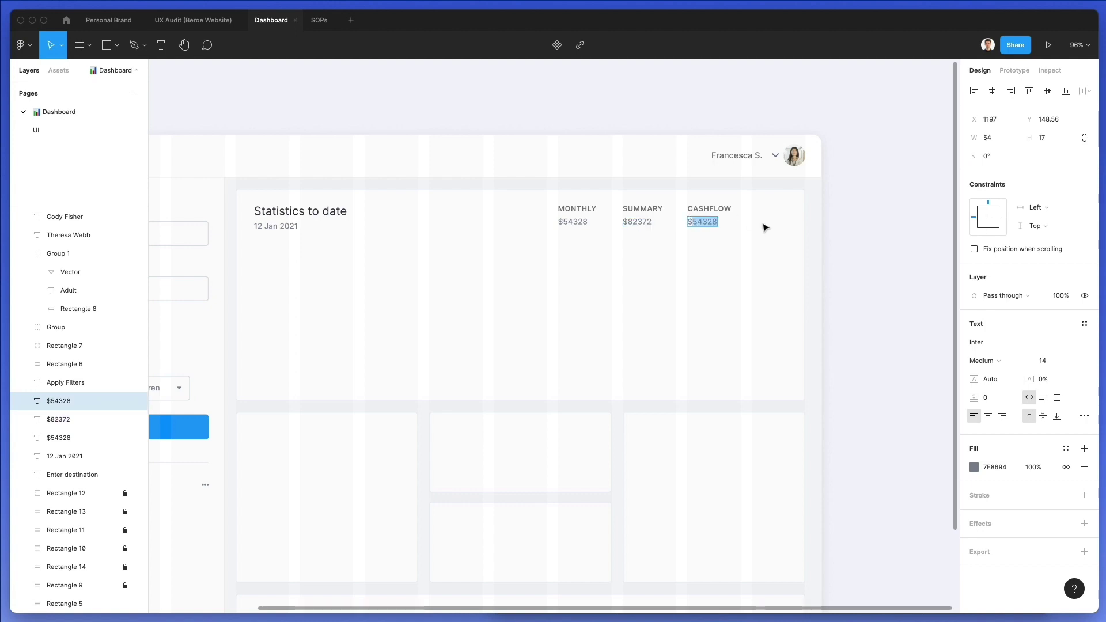
pyautogui.write('$74262')
pyautogui.click(651, 312)
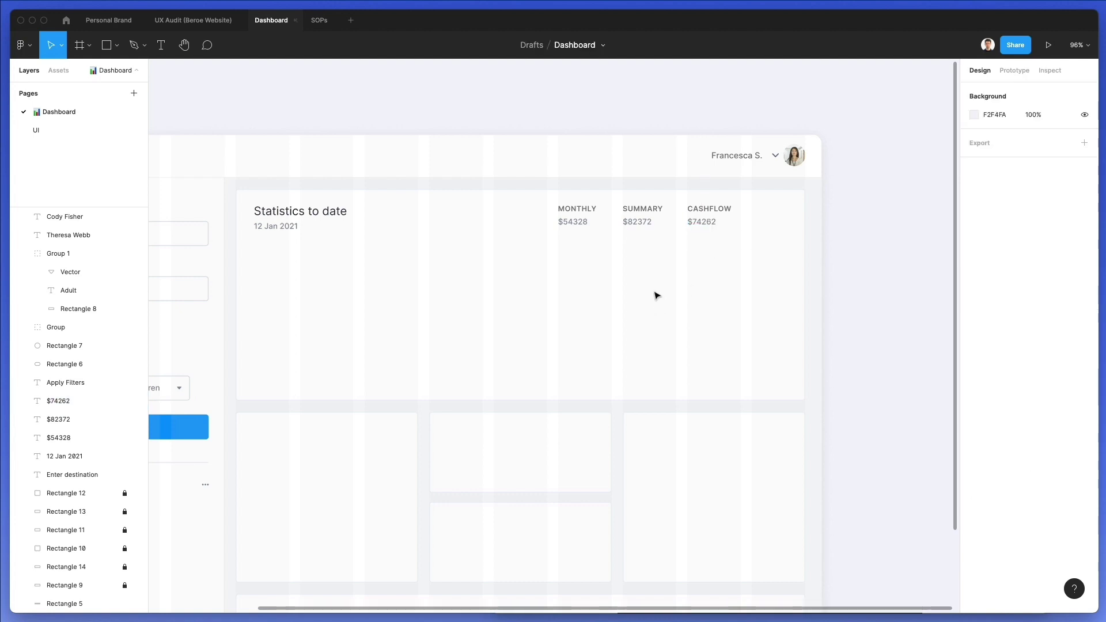
# Step: Set the font size of the MONTHLY, SUMMARY and CASHFLOW labels to 12
pyautogui.moveTo(764, 238); pyautogui.dragTo(749, 211)
pyautogui.click(538, 188)
pyautogui.click(1047, 361)
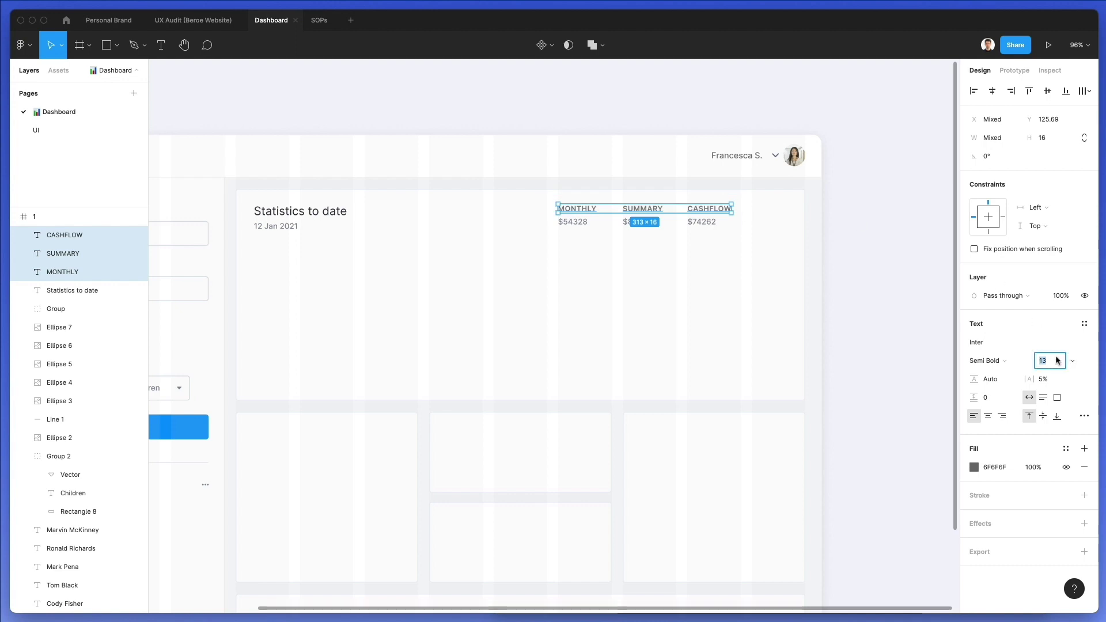
pyautogui.write('12')
pyautogui.press('Return')
pyautogui.press('Down')
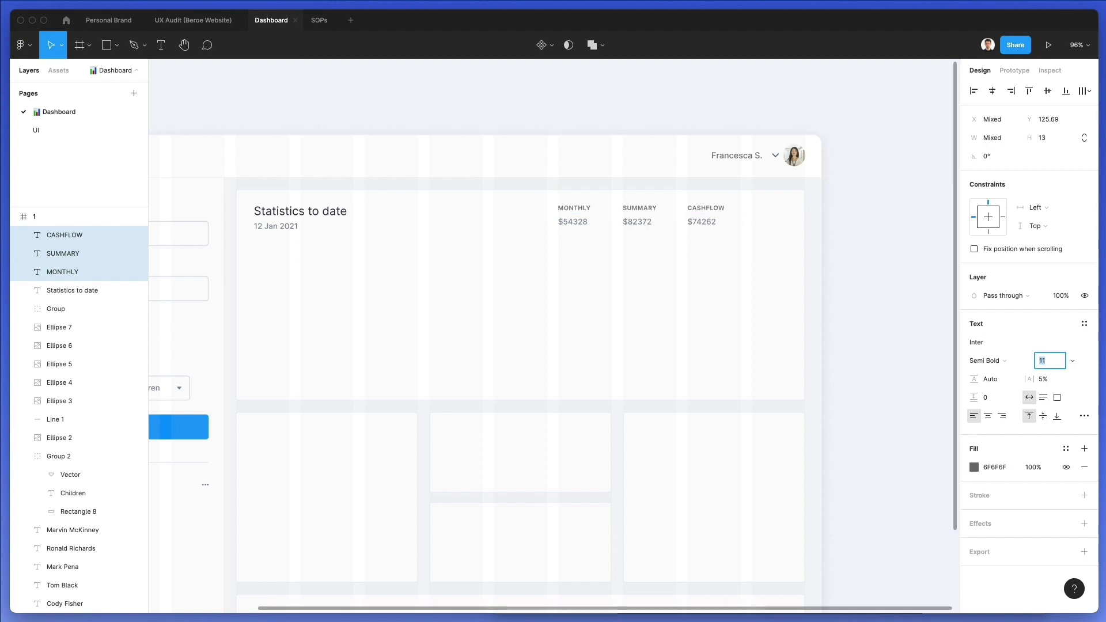
pyautogui.press('Up')
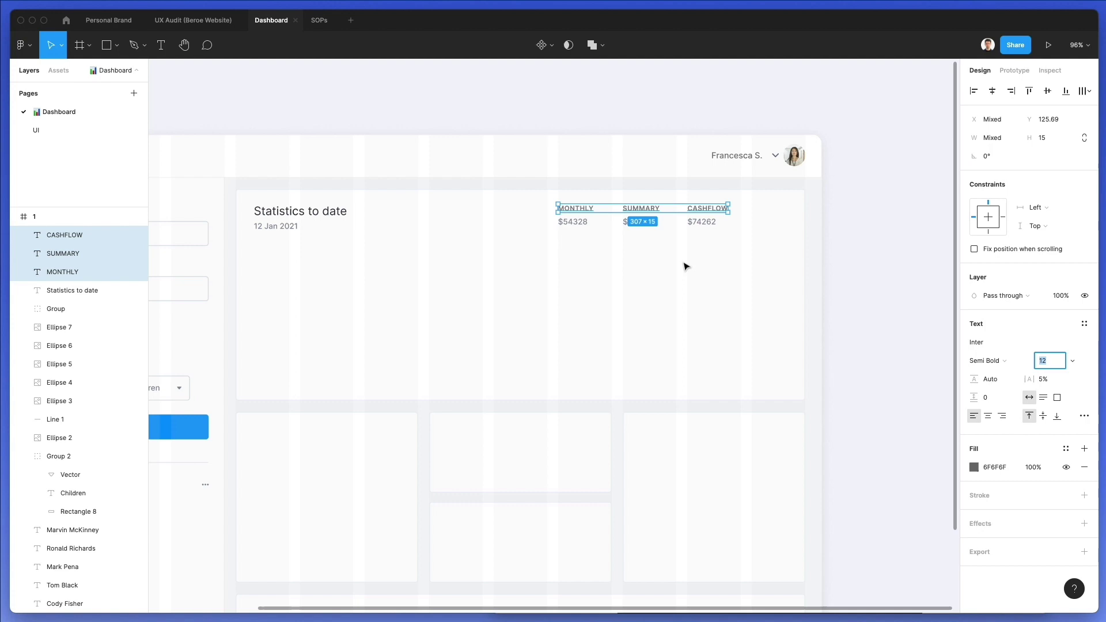
# Step: Set the font size of the three dollar amounts to 13
pyautogui.moveTo(731, 264); pyautogui.dragTo(490, 217)
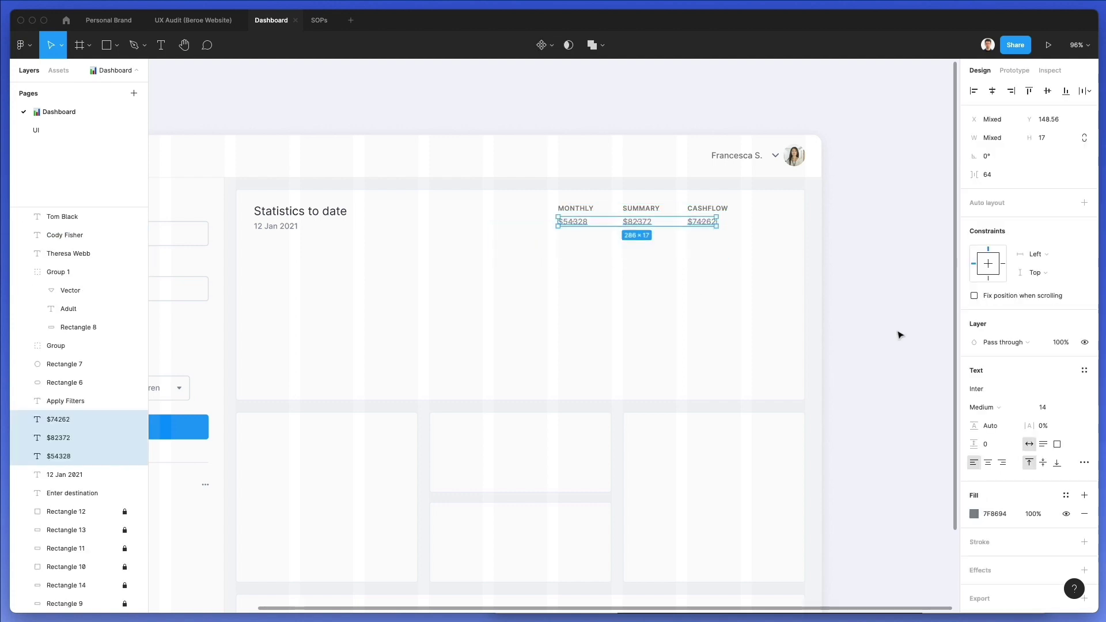
pyautogui.click(1052, 407)
pyautogui.press('Down')
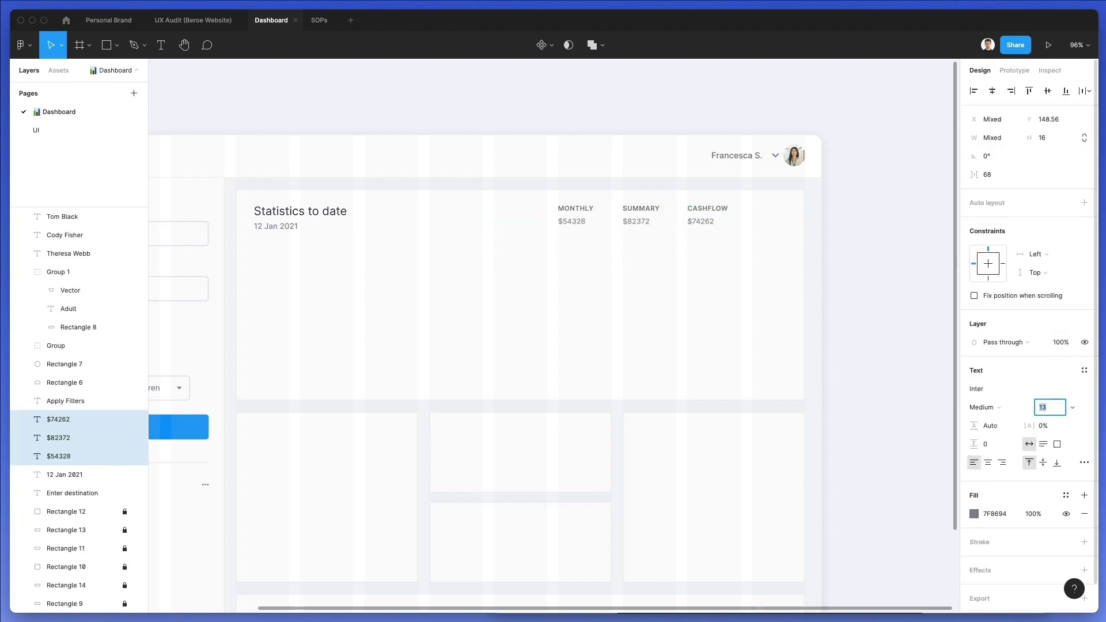
# Step: Nudge the three labels and their amounts slightly down together within the statistics card
pyautogui.moveTo(768, 283); pyautogui.dragTo(512, 197)
pyautogui.press('Down')
pyautogui.press('Down')
pyautogui.press('Down')
pyautogui.press('Down')
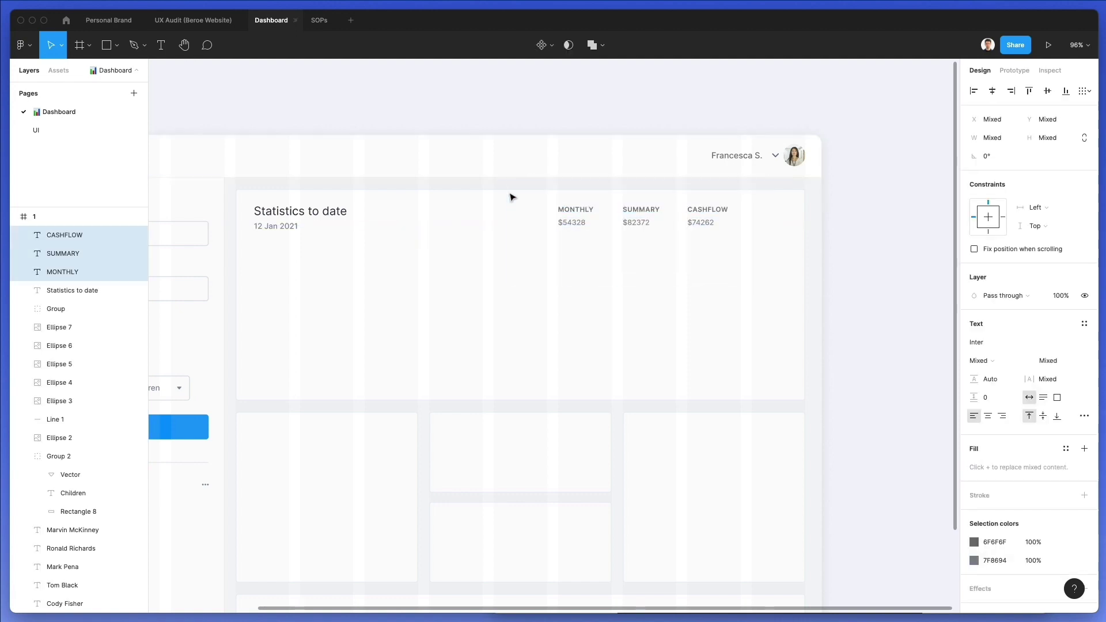
pyautogui.press('Up')
pyautogui.click(527, 256)
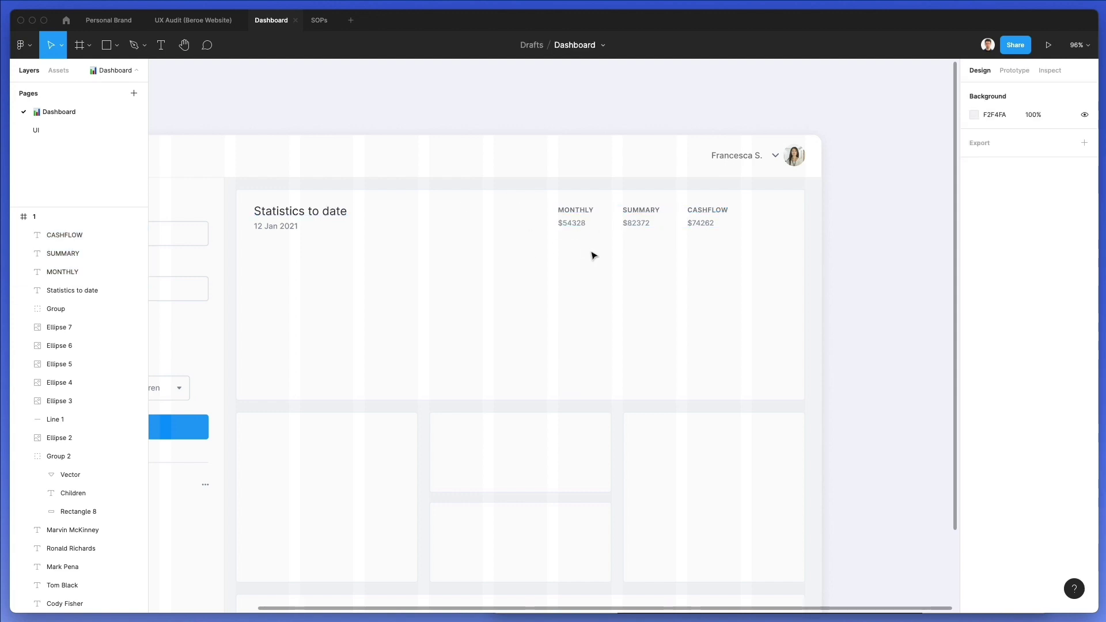
# Step: Draw a square of about 33 × 33 beside the CASHFLOW column and give it a corner radius of 3
pyautogui.press('r')
pyautogui.moveTo(740, 207); pyautogui.dragTo(760, 224)
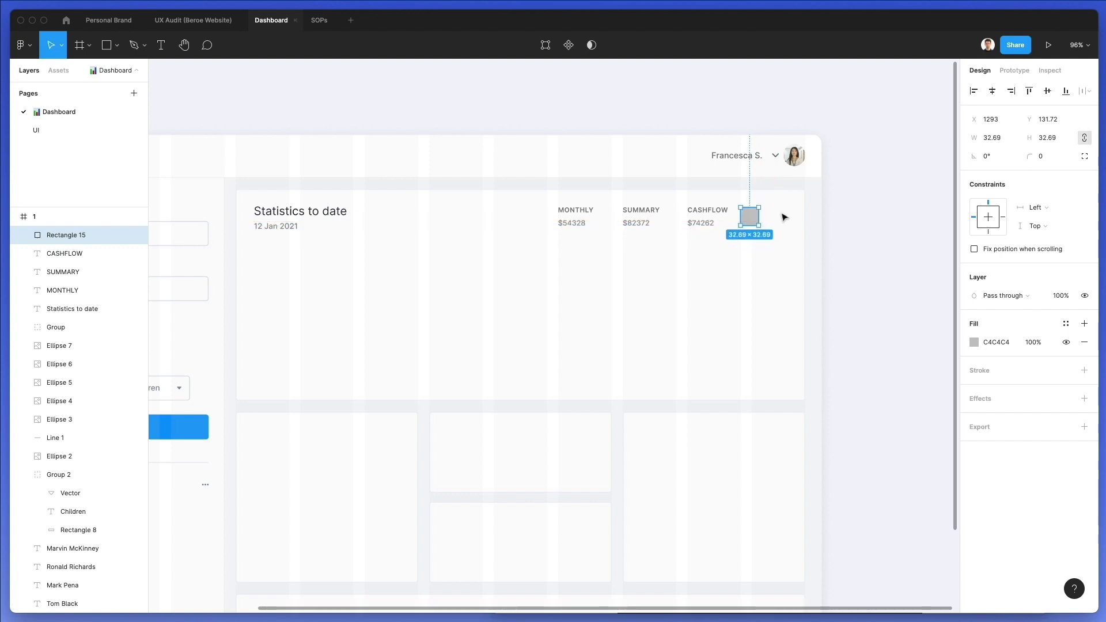
pyautogui.scroll(5, 784, 222)
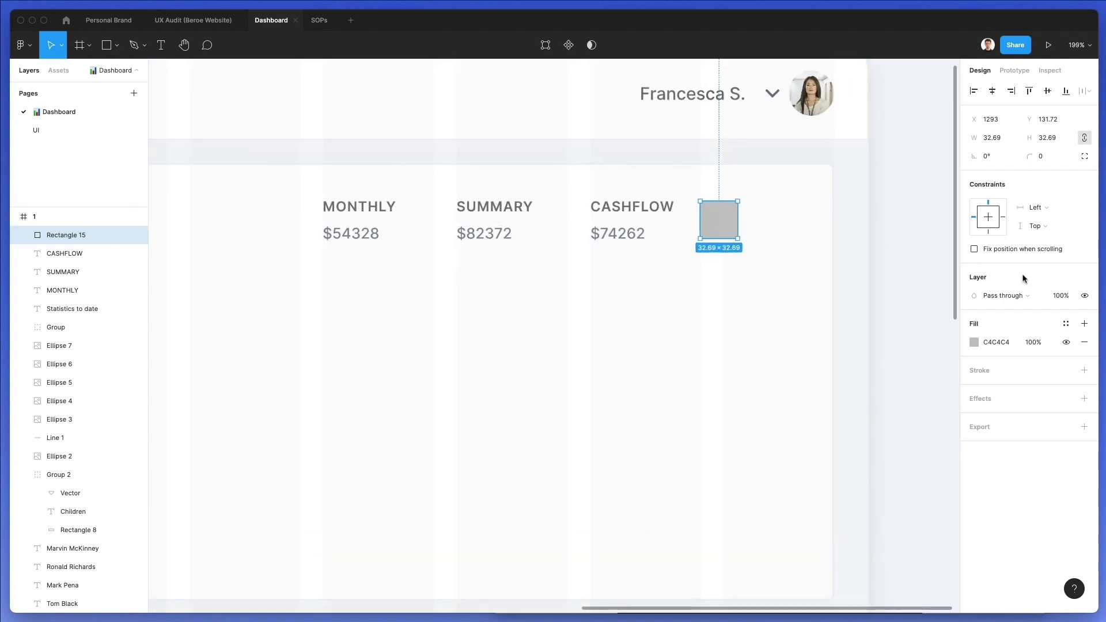
pyautogui.moveTo(1025, 152); pyautogui.dragTo(1027, 152)
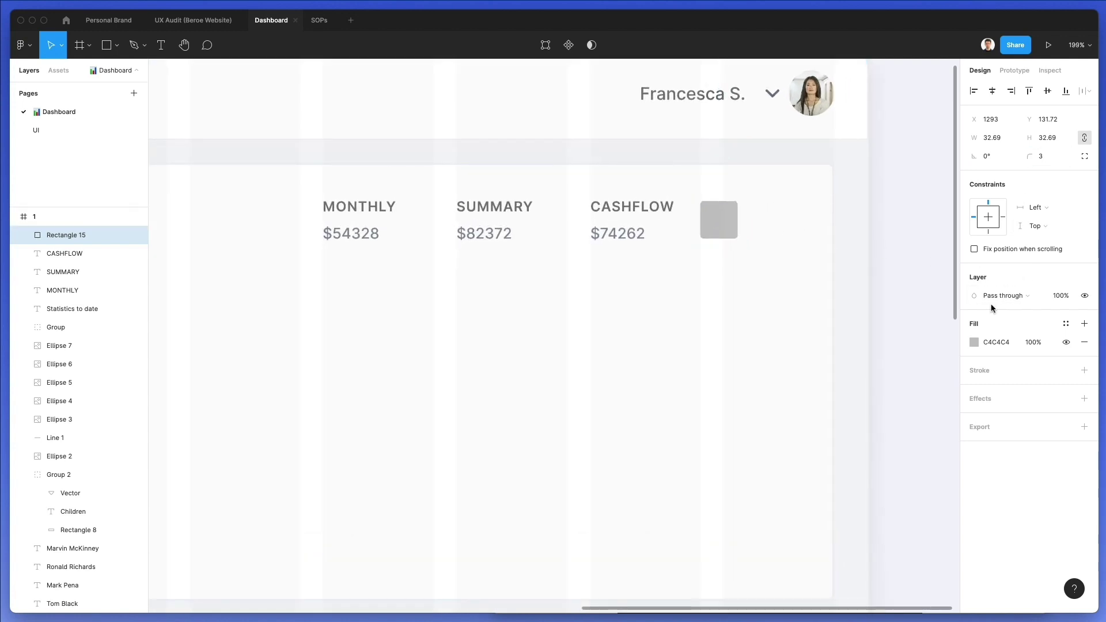
# Step: Change the square's fill to a linear gradient and make its end stop 100% opaque
pyautogui.click(976, 343)
pyautogui.click(852, 313)
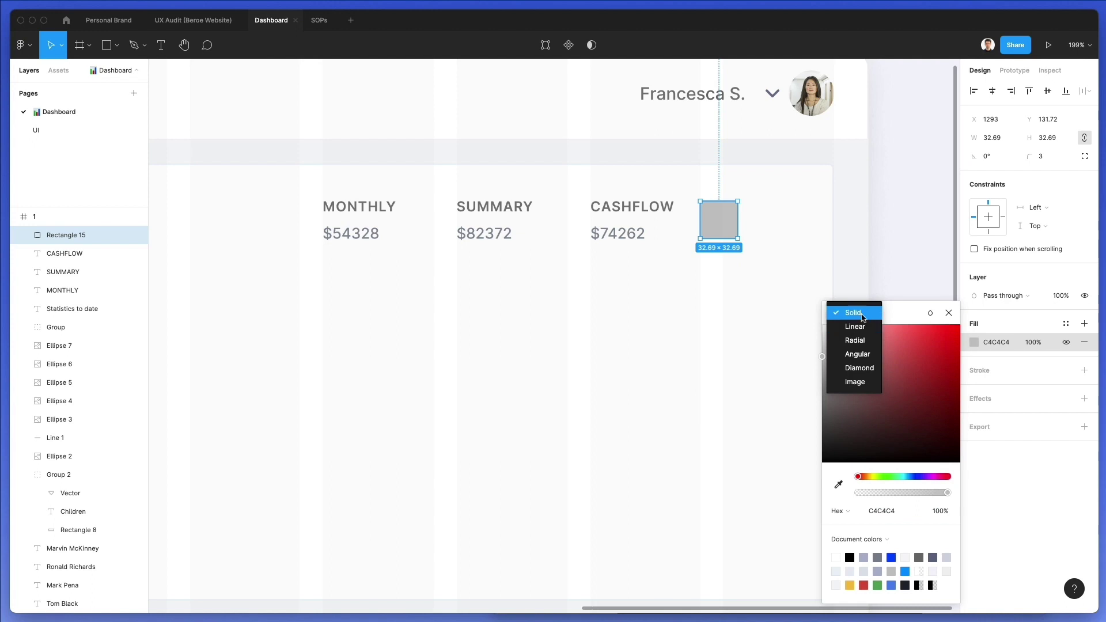
pyautogui.click(863, 325)
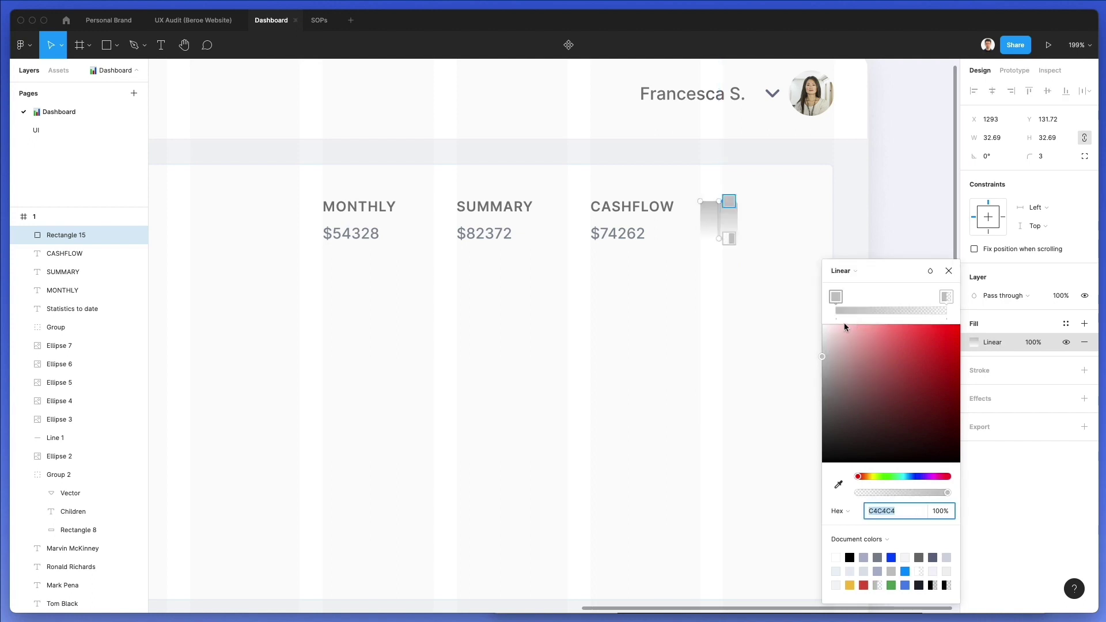
pyautogui.click(947, 297)
pyautogui.moveTo(874, 492); pyautogui.dragTo(964, 494)
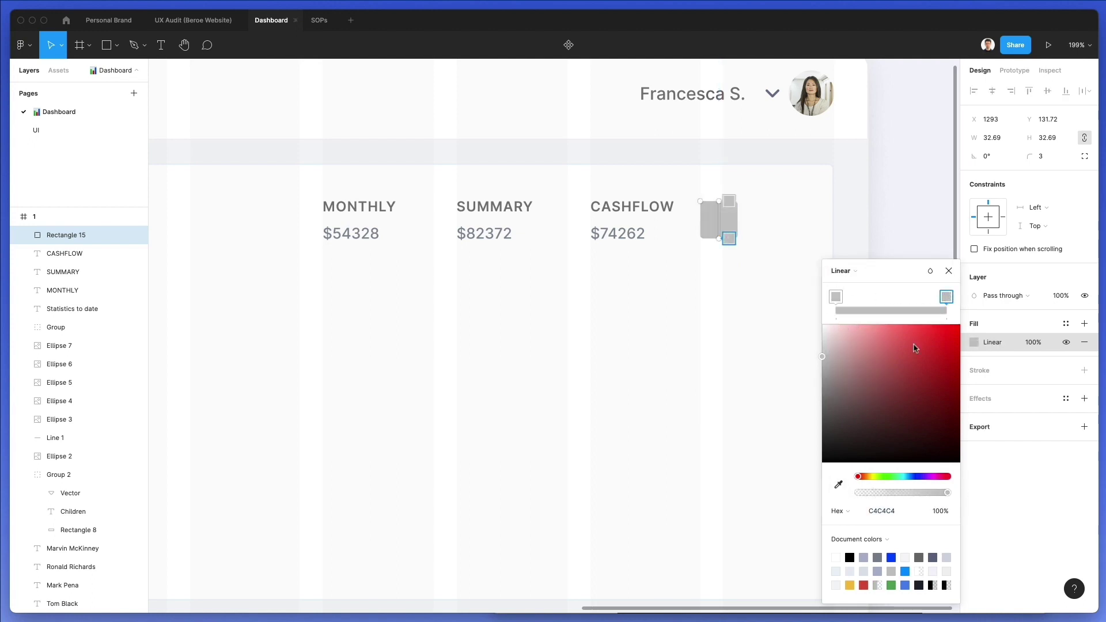
# Step: Recolour the gradient's end stop to the pale blue-grey ECEFF2
pyautogui.moveTo(828, 347); pyautogui.dragTo(814, 338)
pyautogui.moveTo(906, 475); pyautogui.dragTo(913, 477)
pyautogui.moveTo(827, 334); pyautogui.dragTo(823, 327)
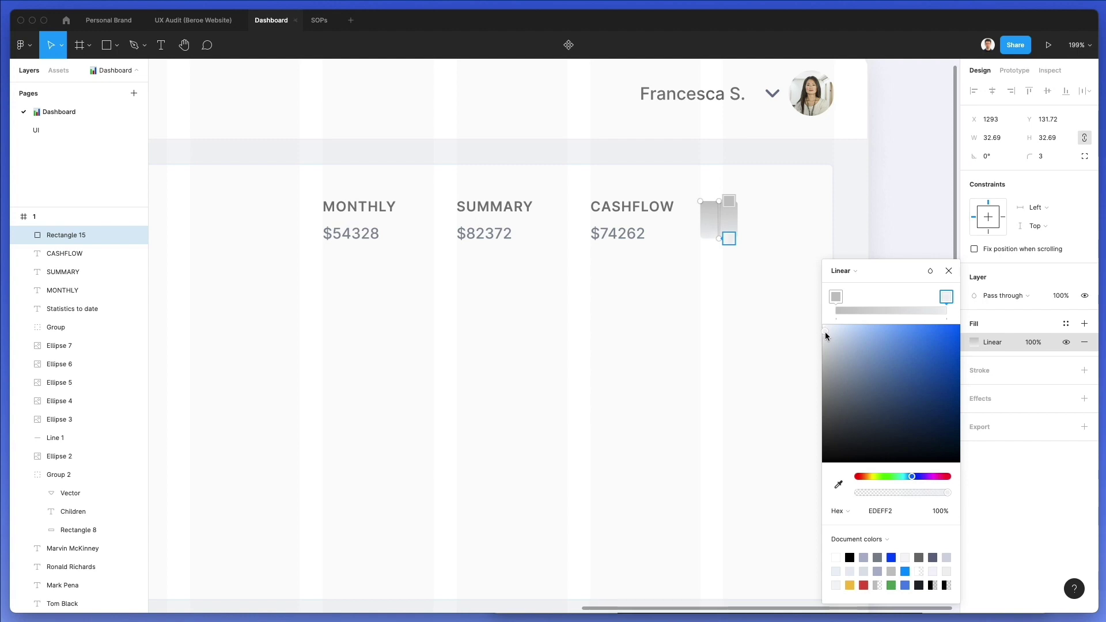
# Step: Copy the end stop's colour onto the gradient's start stop, then lighten the start stop to F8FAFC
pyautogui.click(889, 510)
pyautogui.press('super+c')
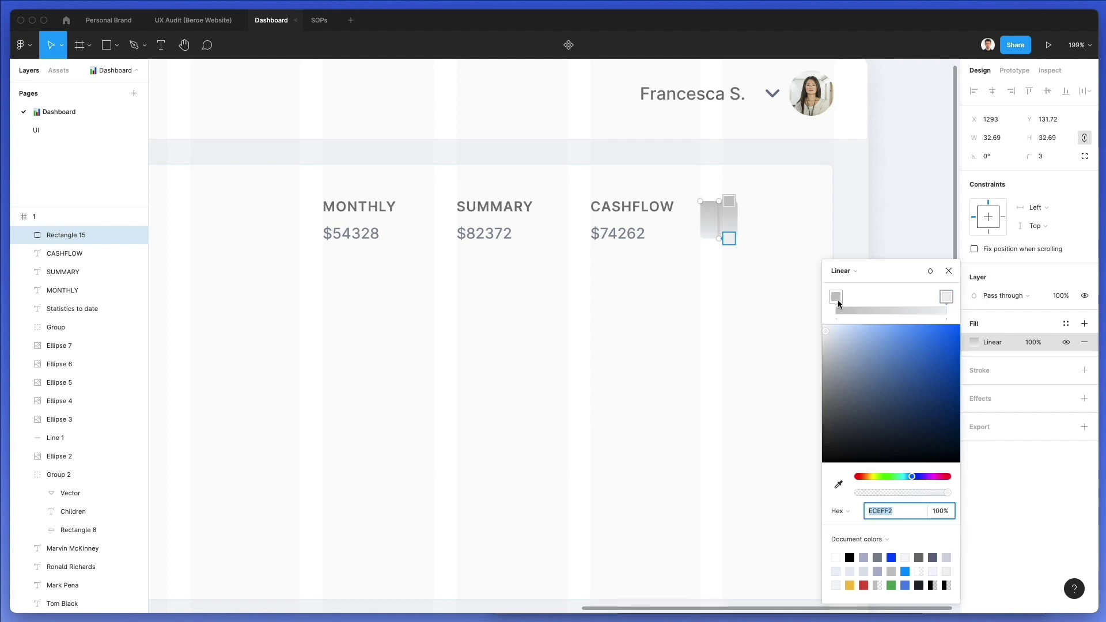
pyautogui.click(838, 299)
pyautogui.click(897, 511)
pyautogui.press('super+v')
pyautogui.press('Return')
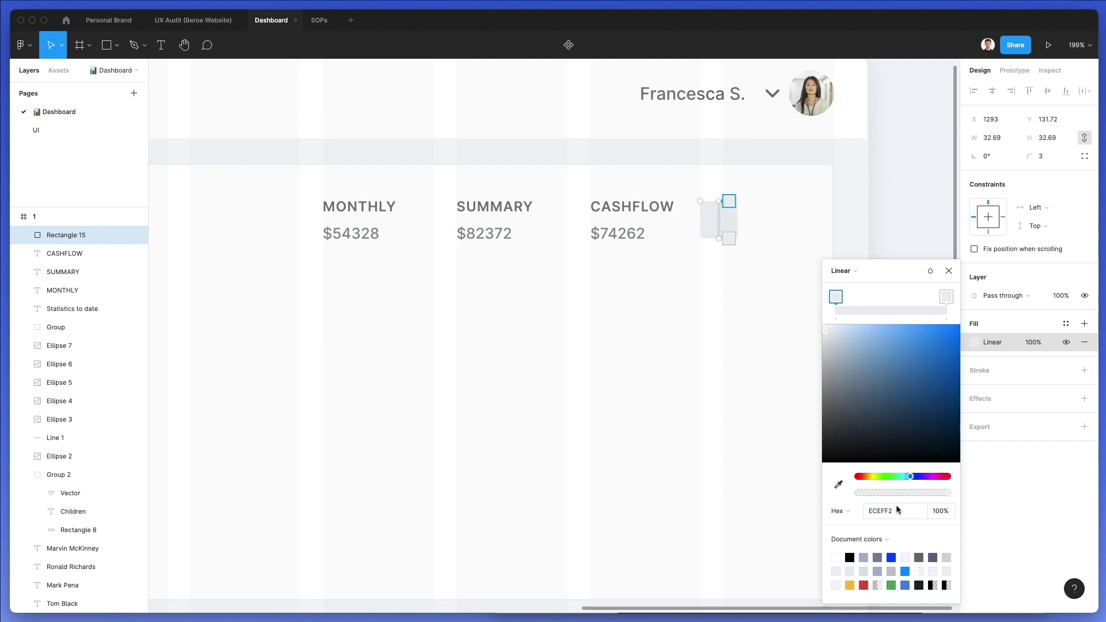
pyautogui.click(825, 325)
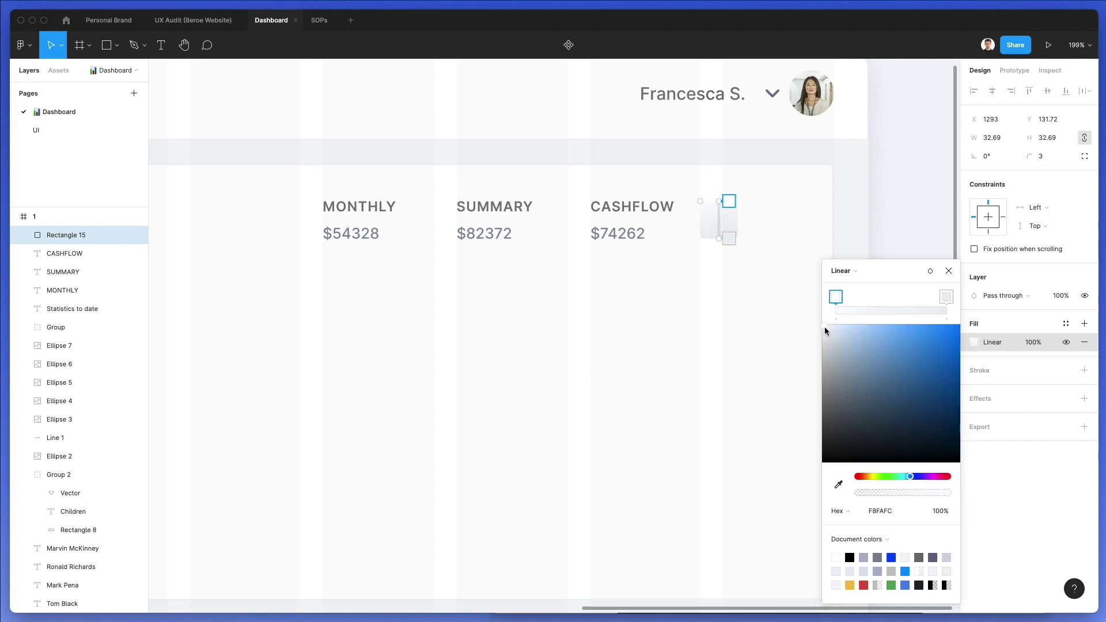
# Step: Add a 1-pixel inside stroke to the square
pyautogui.click(983, 370)
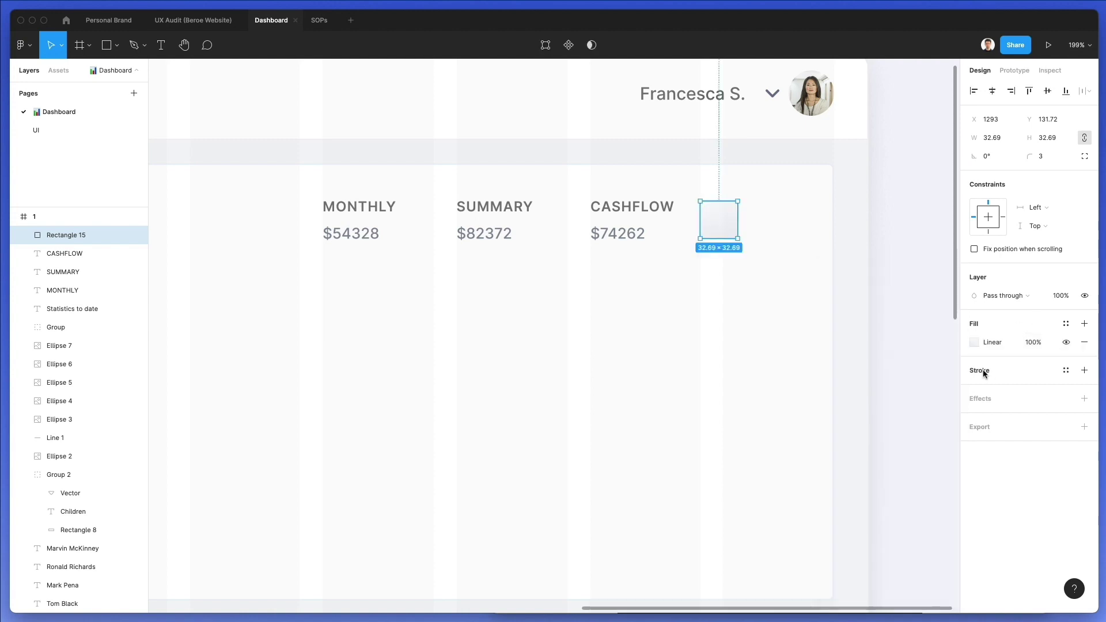
pyautogui.click(984, 373)
pyautogui.press('i')
pyautogui.click(905, 115)
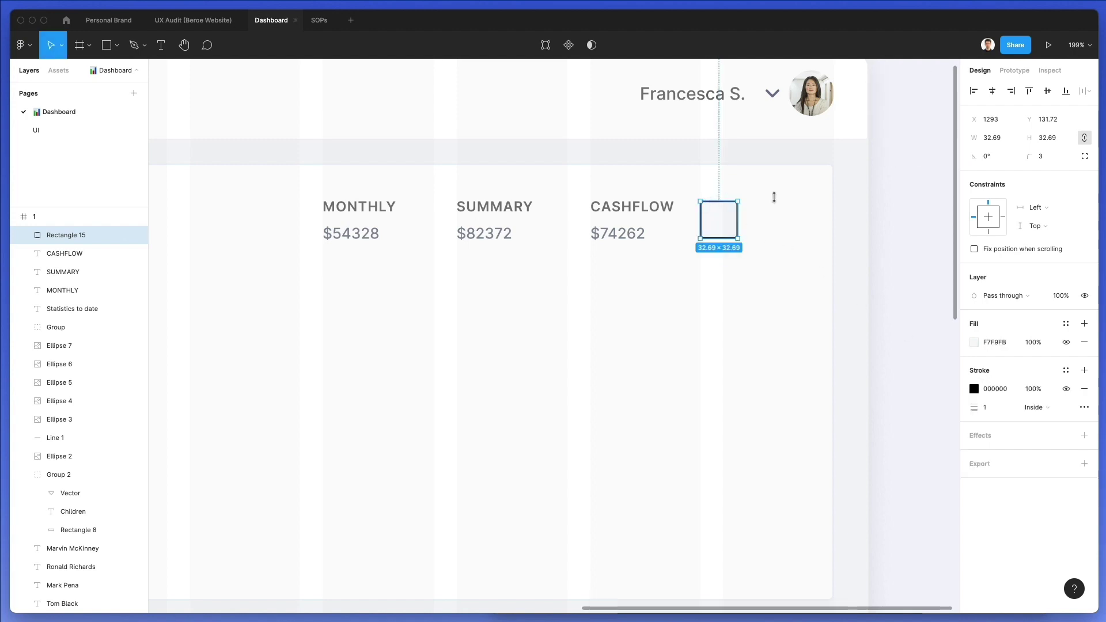
pyautogui.hotkey('ctrl', 'z')
# Step: Sample a pale grey from the canvas for the square's stroke and adjust it to DCE7F1
pyautogui.click(975, 389)
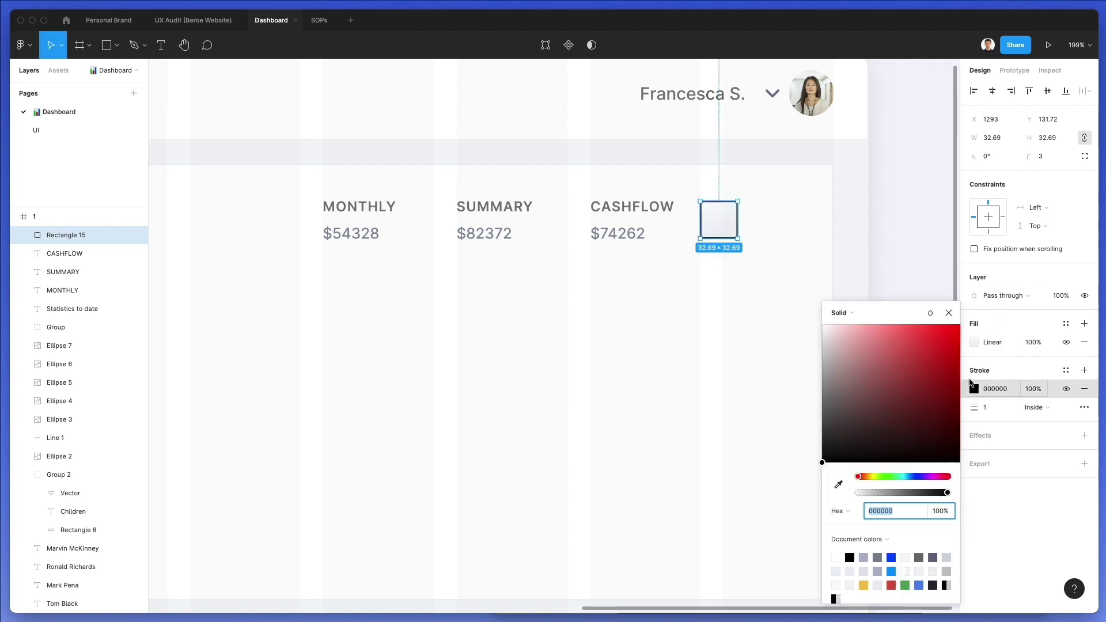
pyautogui.press('i')
pyautogui.click(904, 115)
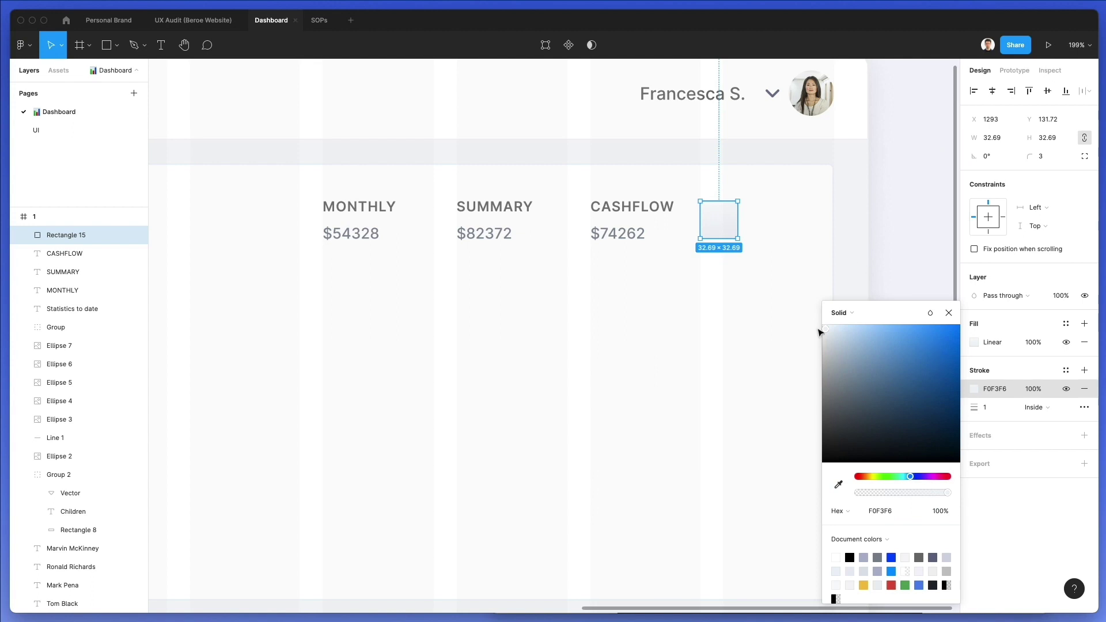
pyautogui.moveTo(825, 327); pyautogui.dragTo(835, 332)
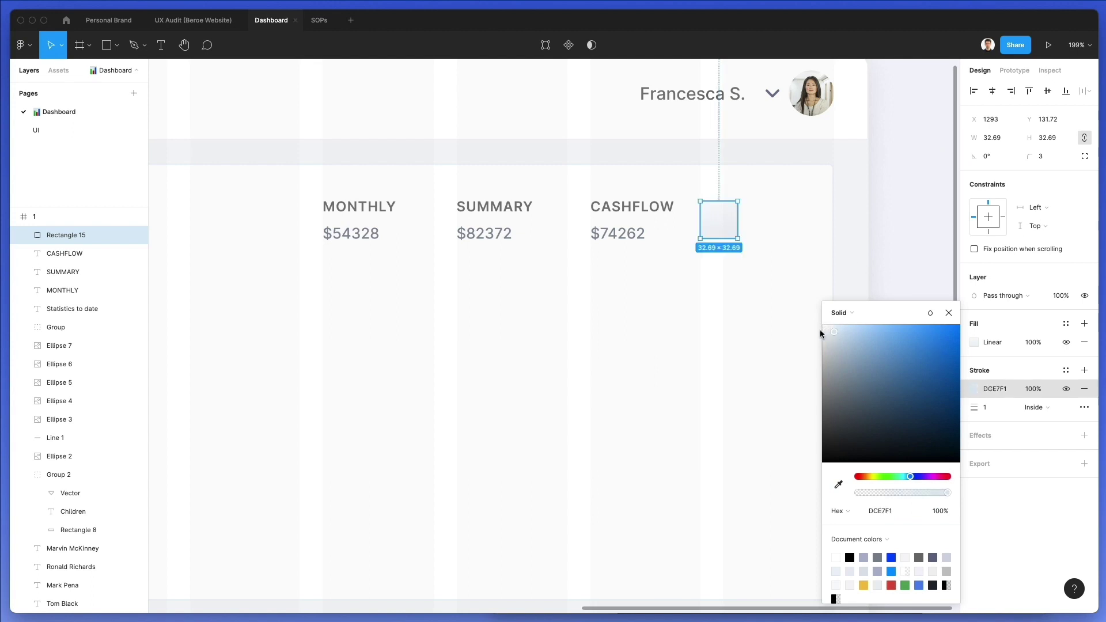
pyautogui.click(740, 303)
pyautogui.click(711, 219)
pyautogui.moveTo(721, 219); pyautogui.dragTo(723, 220)
pyautogui.click(780, 216)
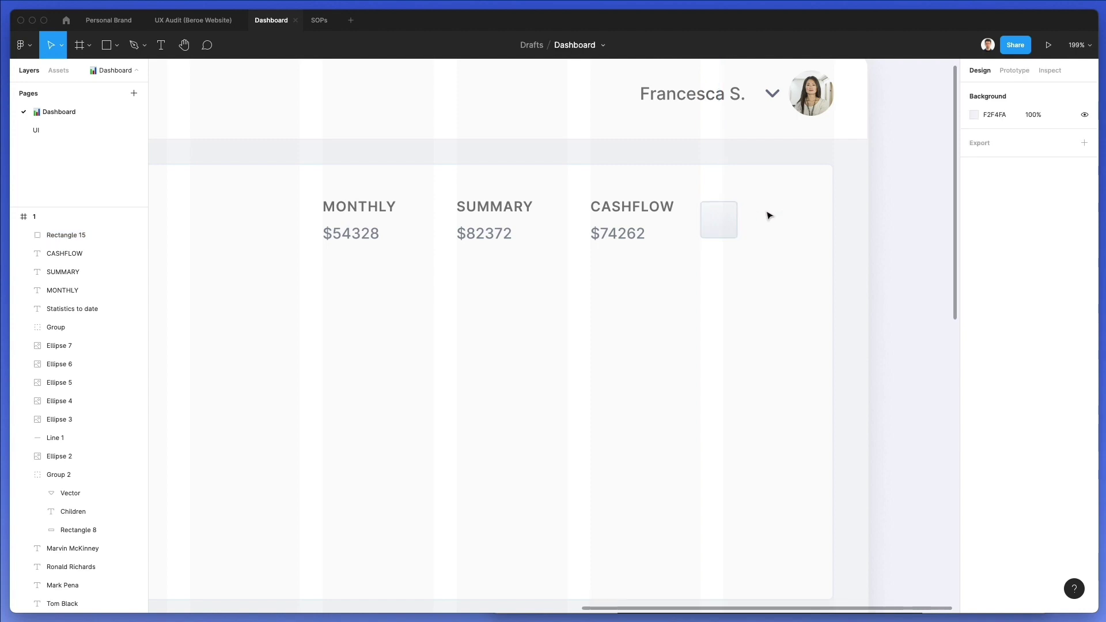
# Step: Move the three labels and their amounts further left to widen the gap before the small square
pyautogui.hscroll(-2, 763, 212)
pyautogui.moveTo(754, 272); pyautogui.dragTo(321, 192)
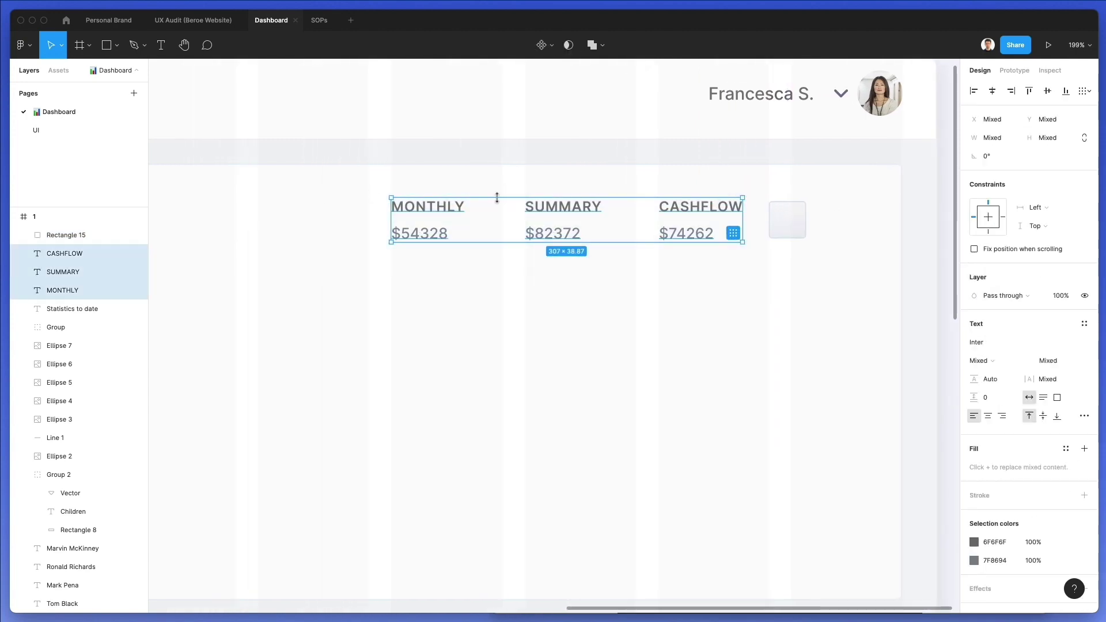
pyautogui.scroll(-5, 496, 197)
pyautogui.hscroll(-5, 499, 201)
pyautogui.hscroll(3, 499, 205)
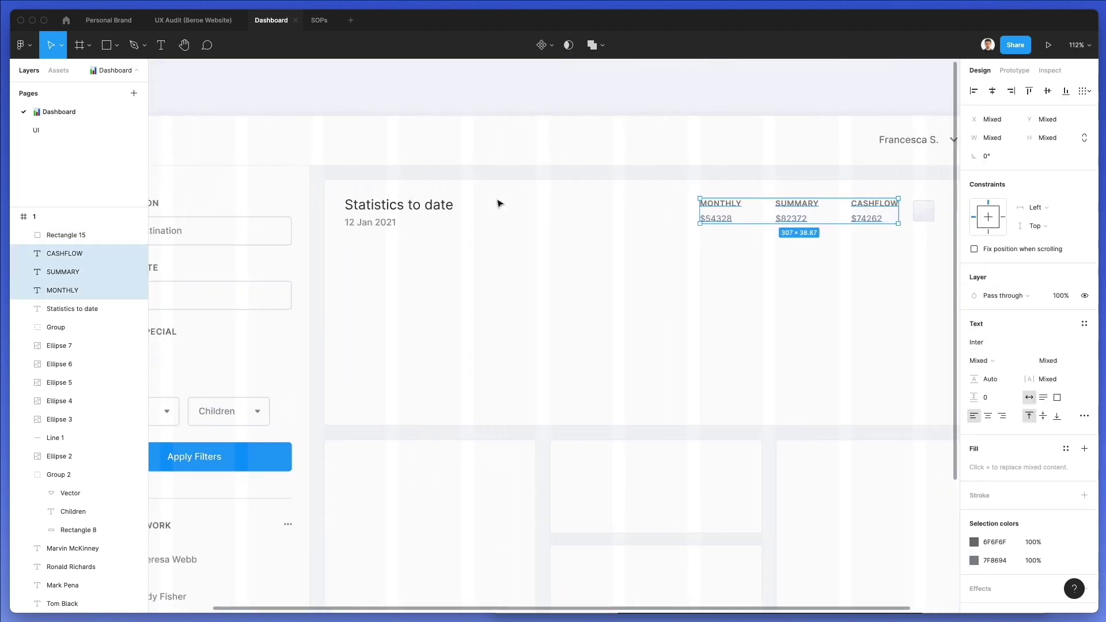
pyautogui.hotkey('shift', 'Left')
pyautogui.hotkey('shift', 'Left')
pyautogui.hotkey('shift', 'Left')
pyautogui.hotkey('shift', 'Right')
pyautogui.press('Left')
pyautogui.press('Left')
pyautogui.press('Left')
pyautogui.press('Left')
pyautogui.press('Left')
pyautogui.press('Left')
pyautogui.press('Left')
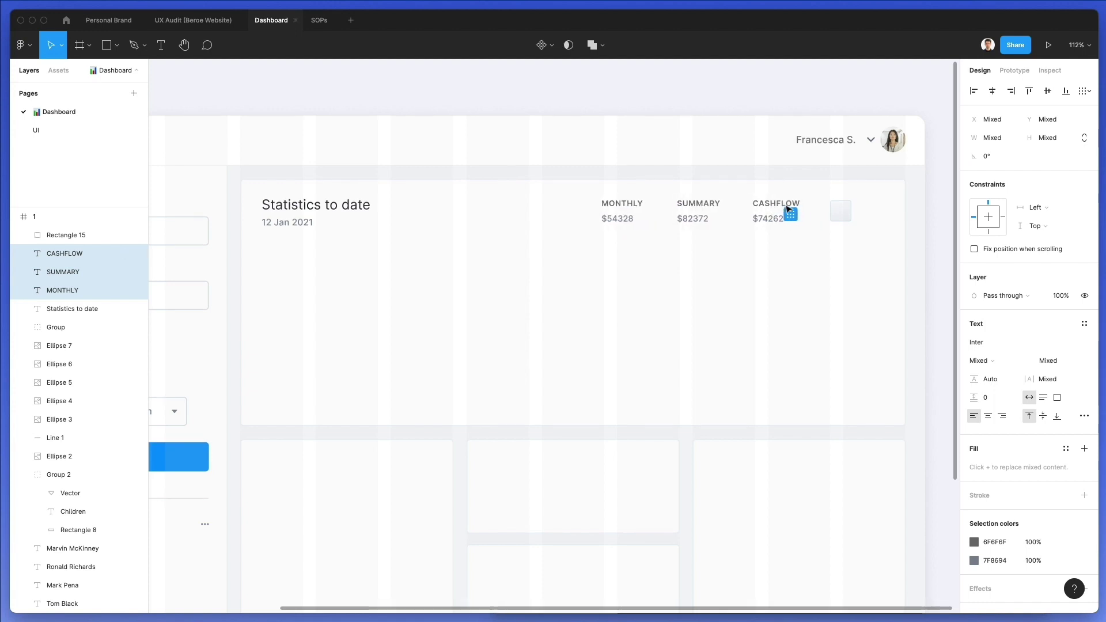
pyautogui.click(541, 301)
pyautogui.hscroll(-5, 897, 215)
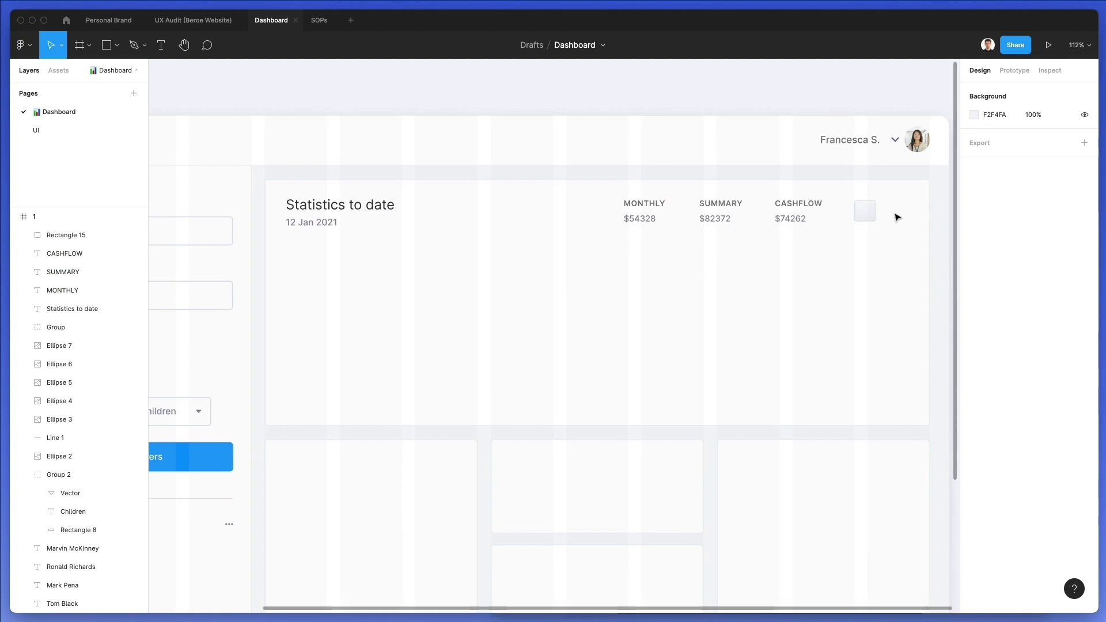
# Step: Switch to Nucleo and search the glyph icons for ARROW
pyautogui.scroll(-1, 312, 341)
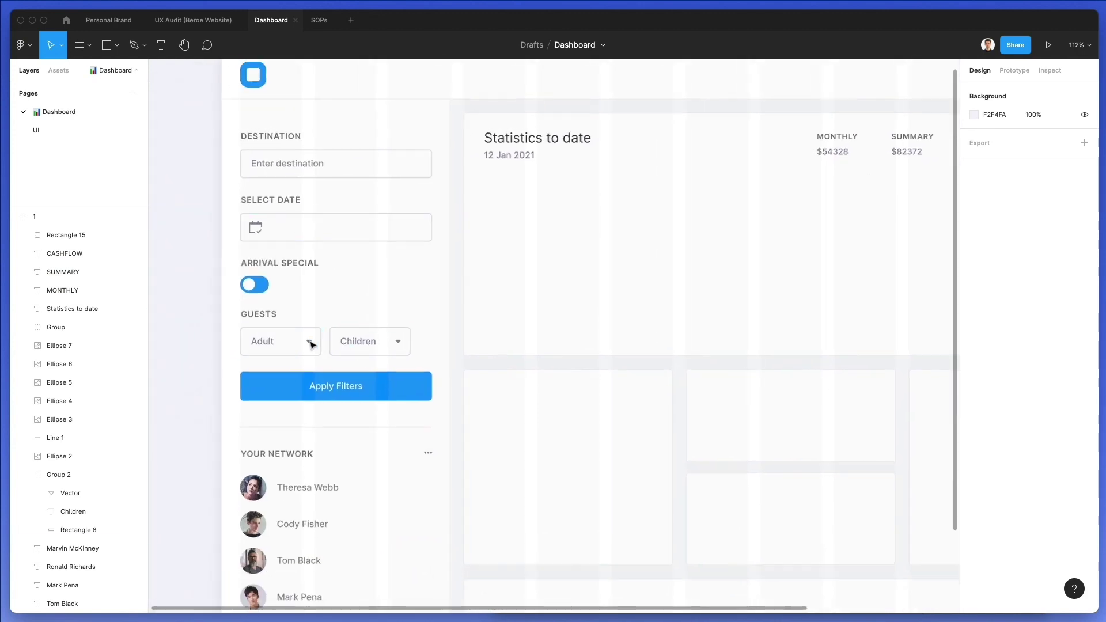
pyautogui.hscroll(3, 363, 332)
pyautogui.scroll(6, 954, 233)
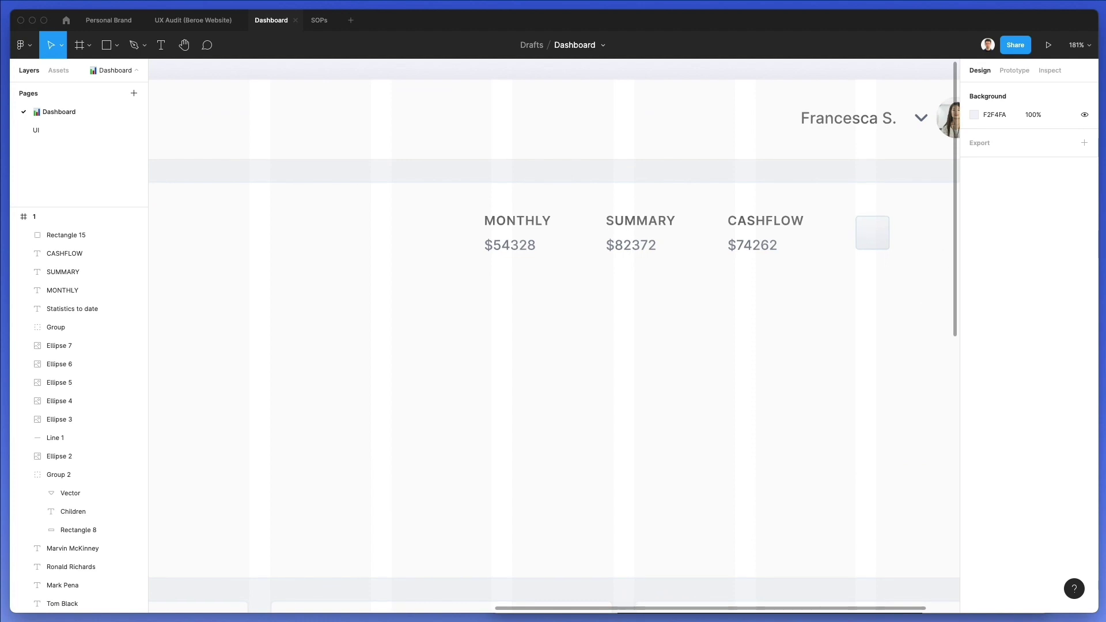
pyautogui.press('super+Tab')
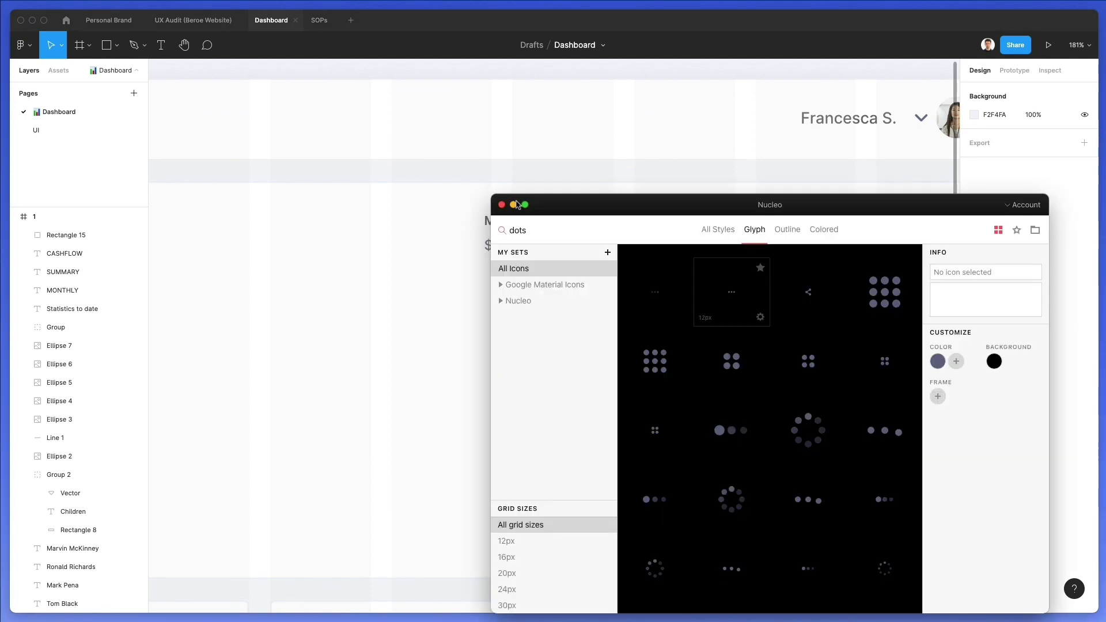
pyautogui.doubleClick(518, 230)
pyautogui.write('ARROW')
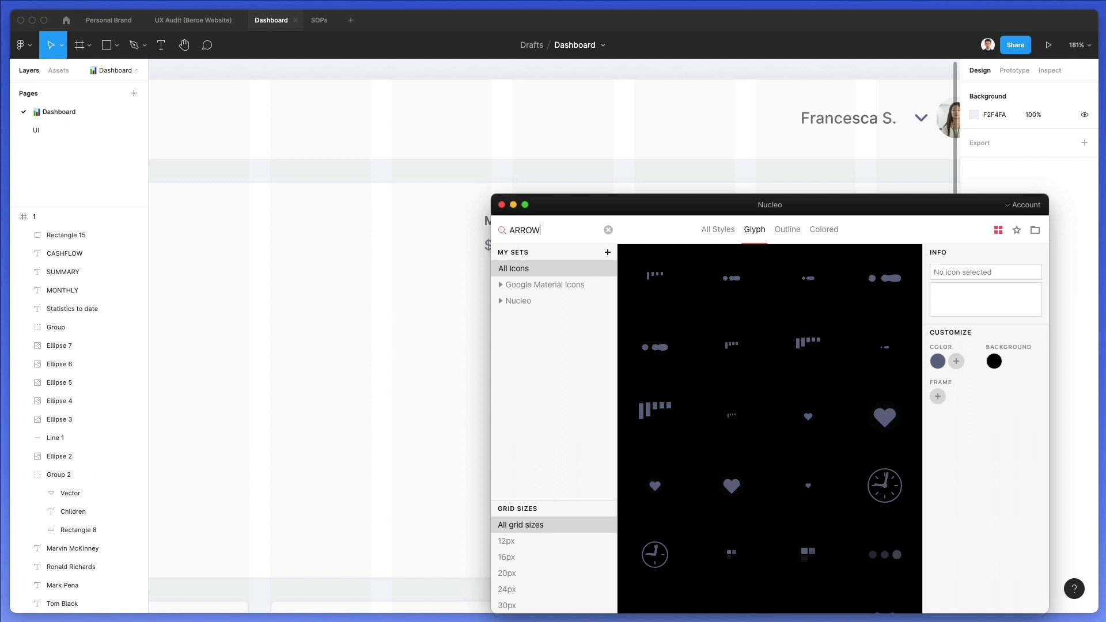
# Step: Find the 12 px left-arrow glyph and place it inside the small square beside CASHFLOW in the Figma dashboard
pyautogui.scroll(-10, 750, 320)
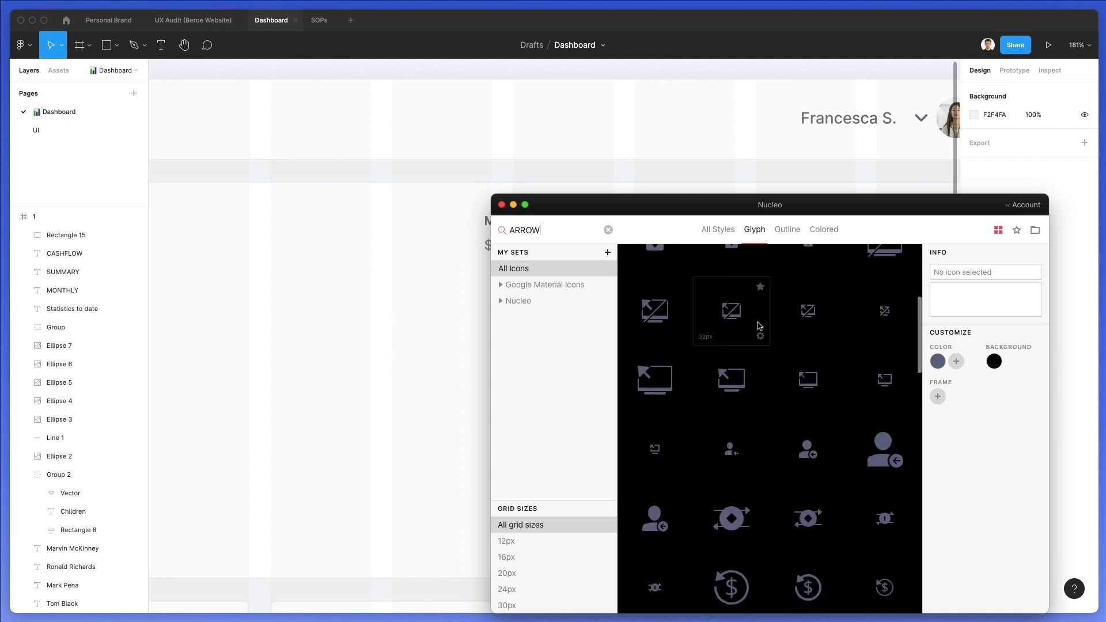
pyautogui.scroll(-3, 759, 326)
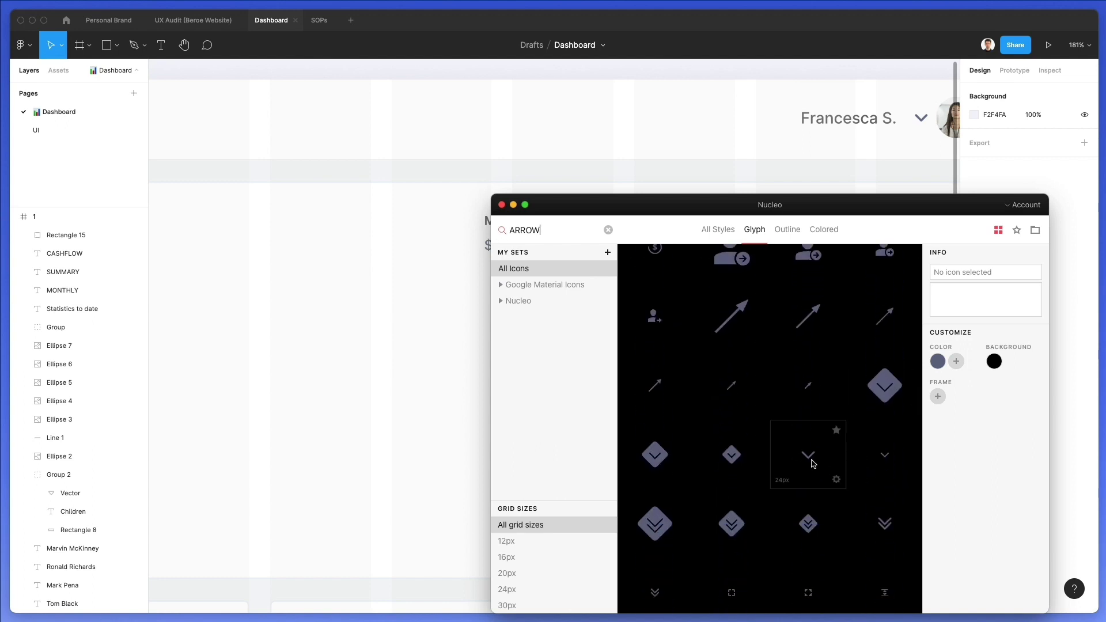
pyautogui.hscroll(5, 331, 375)
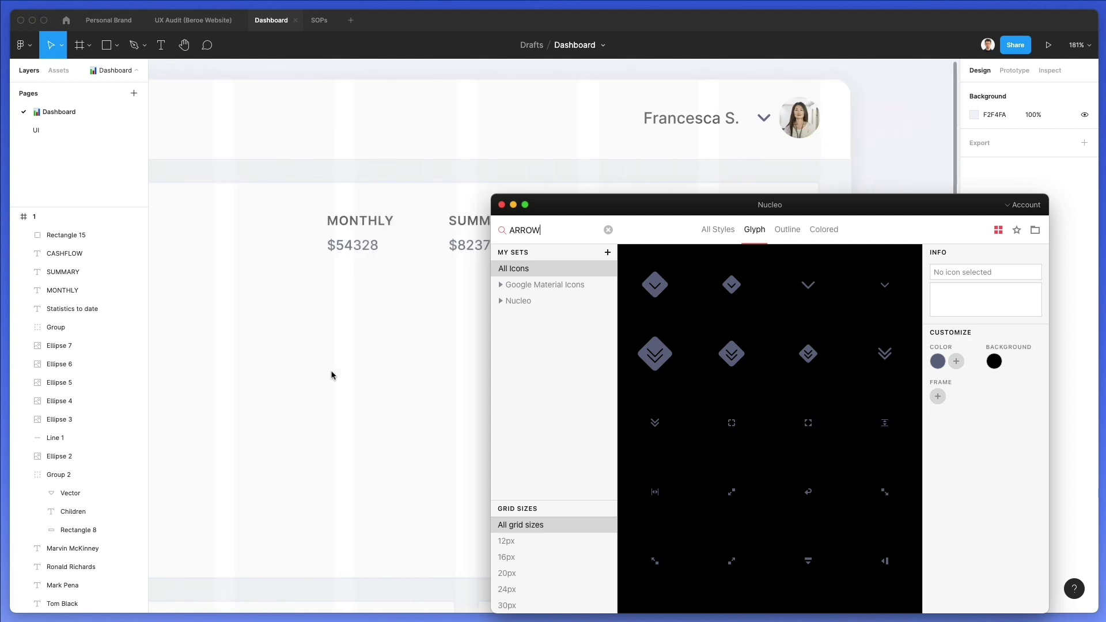
pyautogui.scroll(-4, 836, 391)
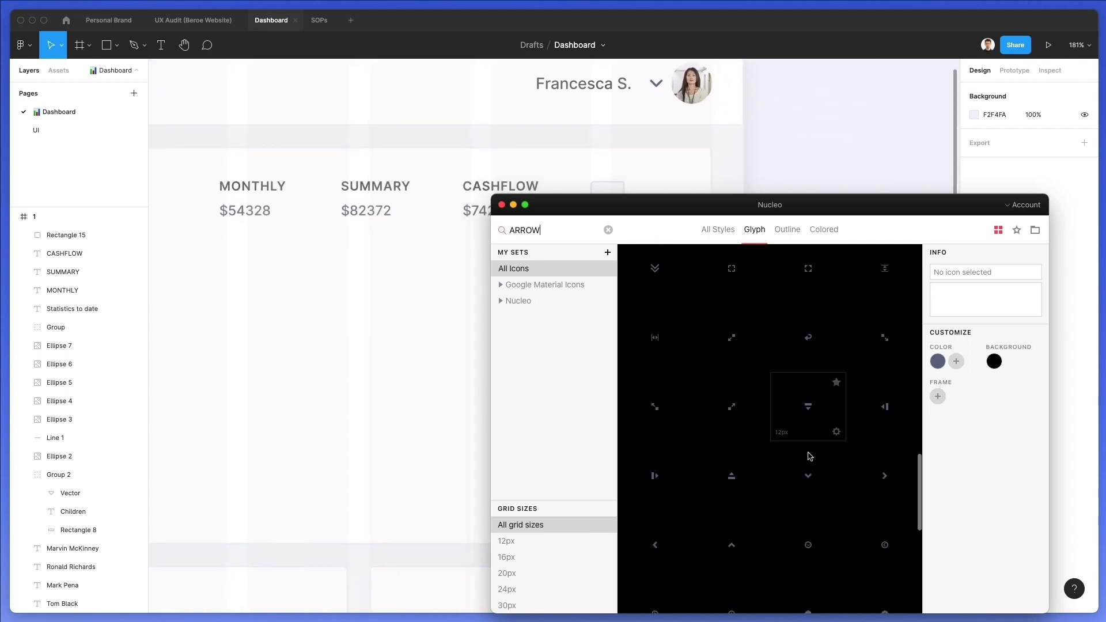
pyautogui.scroll(-5, 821, 455)
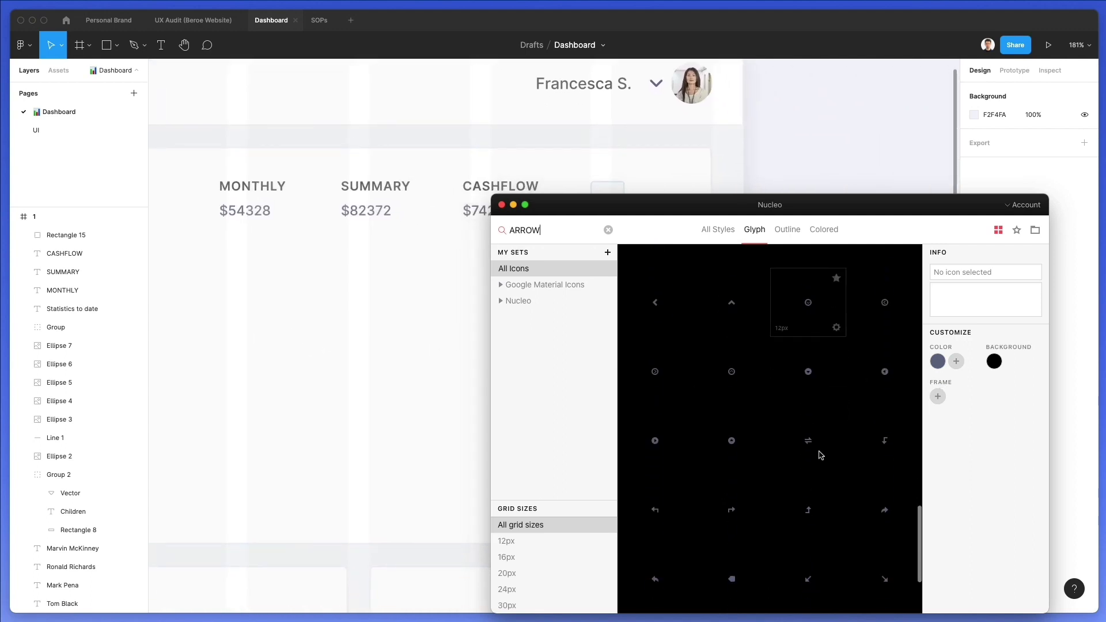
pyautogui.scroll(-5, 821, 456)
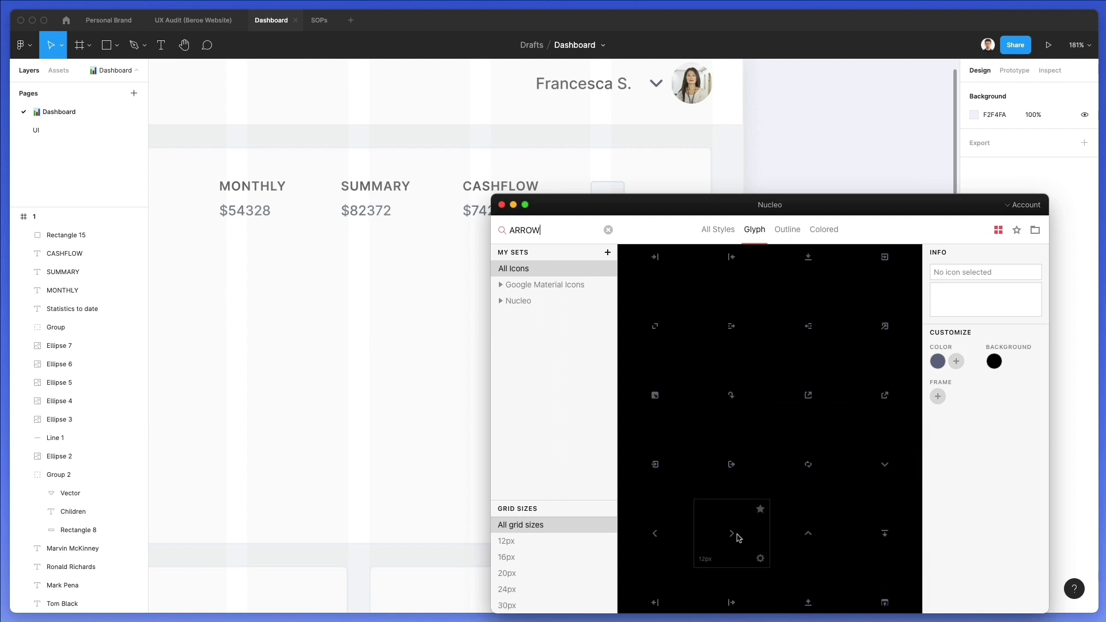
pyautogui.moveTo(660, 535); pyautogui.dragTo(612, 200)
pyautogui.scroll(8, 611, 200)
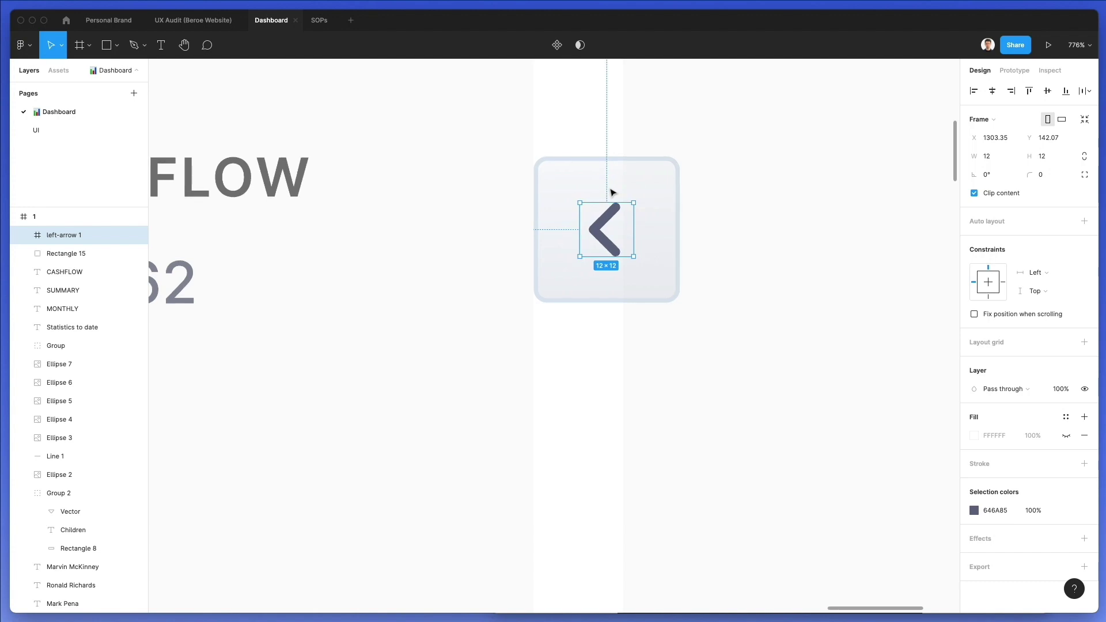
# Step: Ungroup the left-arrow icon from its frame and set its fill to the grey-blue ABB6BF
pyautogui.press('super+shift+g')
pyautogui.press('i')
pyautogui.click(683, 159)
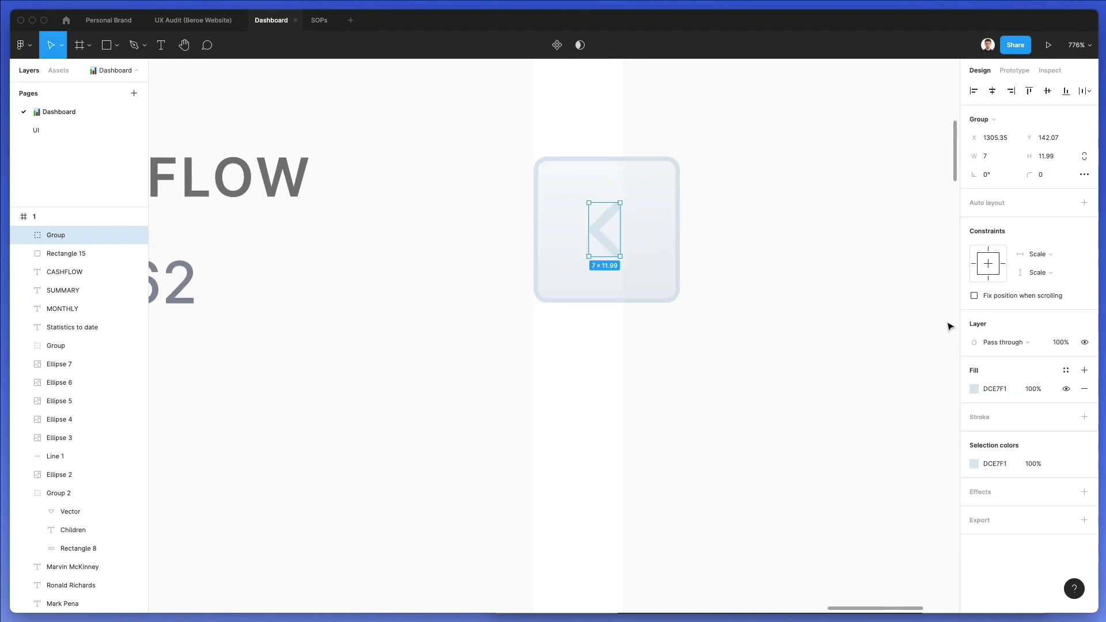
pyautogui.click(973, 389)
pyautogui.click(857, 376)
pyautogui.moveTo(859, 378); pyautogui.dragTo(847, 378)
pyautogui.scroll(-6, 726, 340)
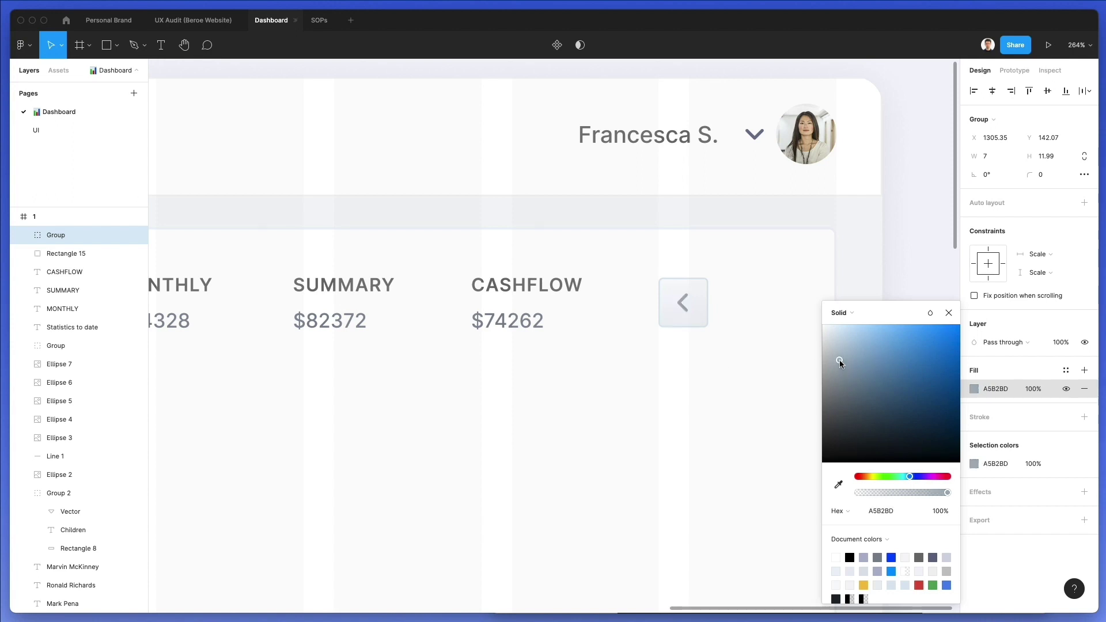
pyautogui.click(711, 399)
pyautogui.moveTo(727, 348); pyautogui.dragTo(657, 269)
pyautogui.click(773, 279)
# Step: Enlarge the left arrow to about 7.7 by 13.1 px, keeping it centred vertically in the square button
pyautogui.click(690, 302)
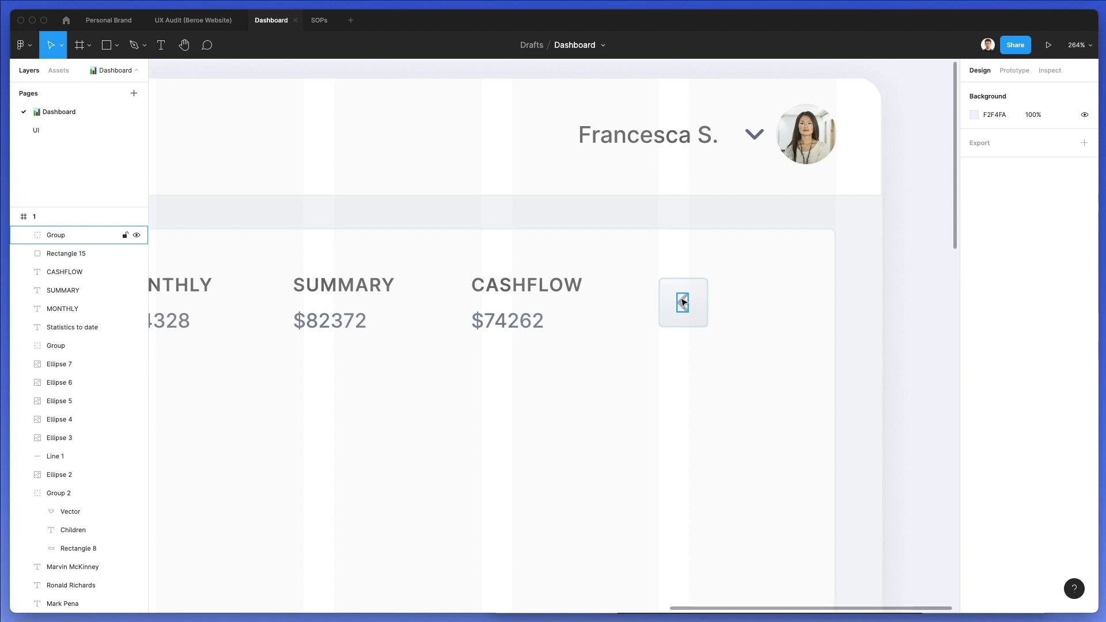
pyautogui.scroll(5, 694, 302)
pyautogui.moveTo(692, 301); pyautogui.dragTo(699, 303)
pyautogui.press('Down')
pyautogui.press('Up')
pyautogui.press('Up')
pyautogui.press('Down')
pyautogui.scroll(-3, 698, 302)
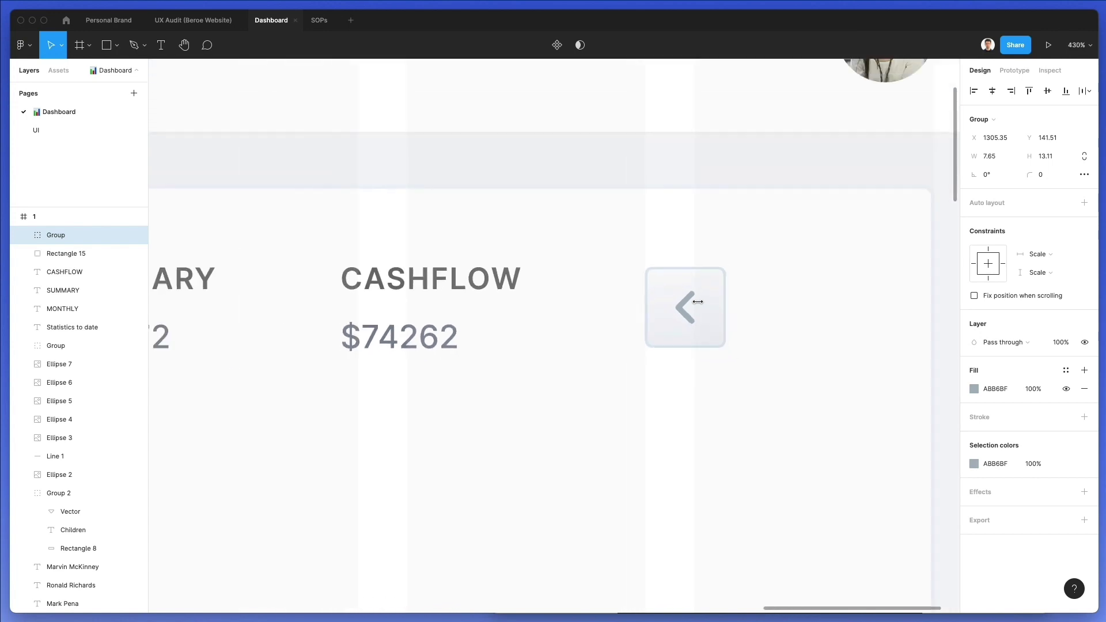
# Step: Group the left arrow with its square and place a copy of the group just to its right
pyautogui.scroll(-3, 703, 298)
pyautogui.moveTo(748, 276); pyautogui.dragTo(671, 339)
pyautogui.hotkey('ctrl', 'g')
pyautogui.keyDown('alt'); pyautogui.moveTo(698, 301); pyautogui.dragTo(756, 303); pyautogui.keyUp('alt')
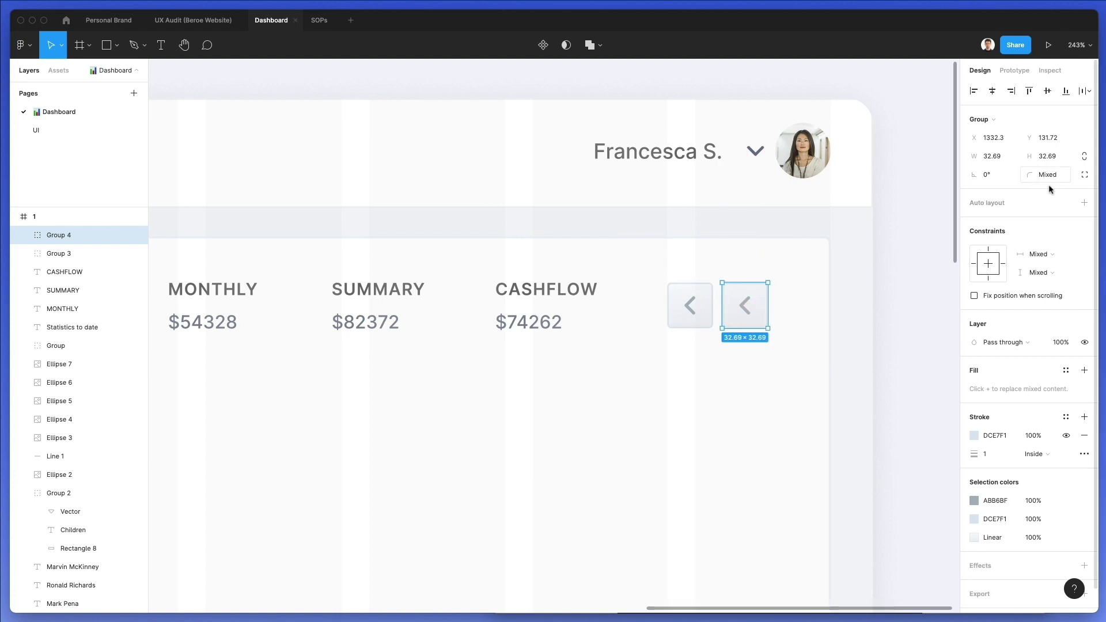
# Step: Flip the copied button horizontally so its arrow points right
pyautogui.hotkey('shift', 'h')
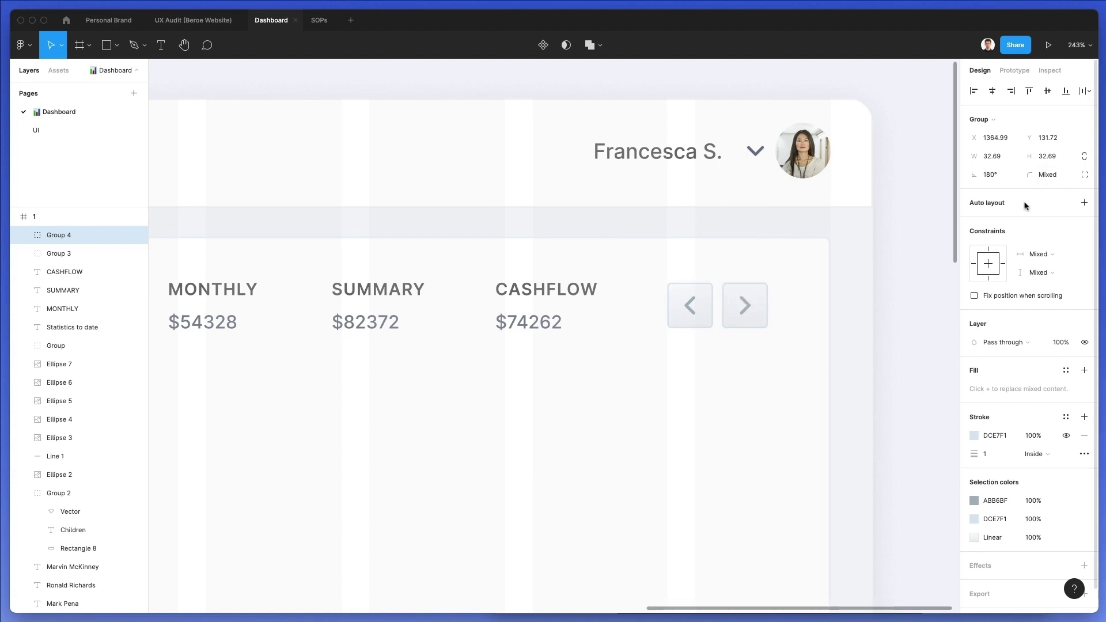
pyautogui.click(775, 252)
pyautogui.scroll(-3, 775, 251)
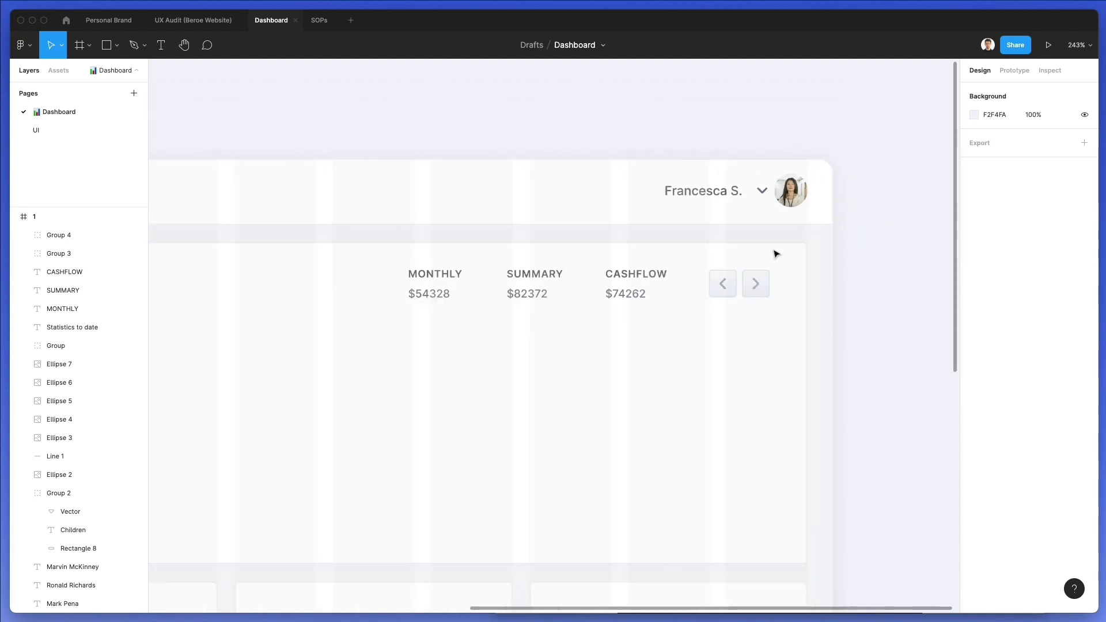
# Step: Move the right-arrow button 14 px to the right, widening the gap to the left-arrow button
pyautogui.click(767, 292)
pyautogui.hotkey('shift', 'Right')
pyautogui.press('Right')
pyautogui.press('Right')
pyautogui.press('Right')
pyautogui.press('Right')
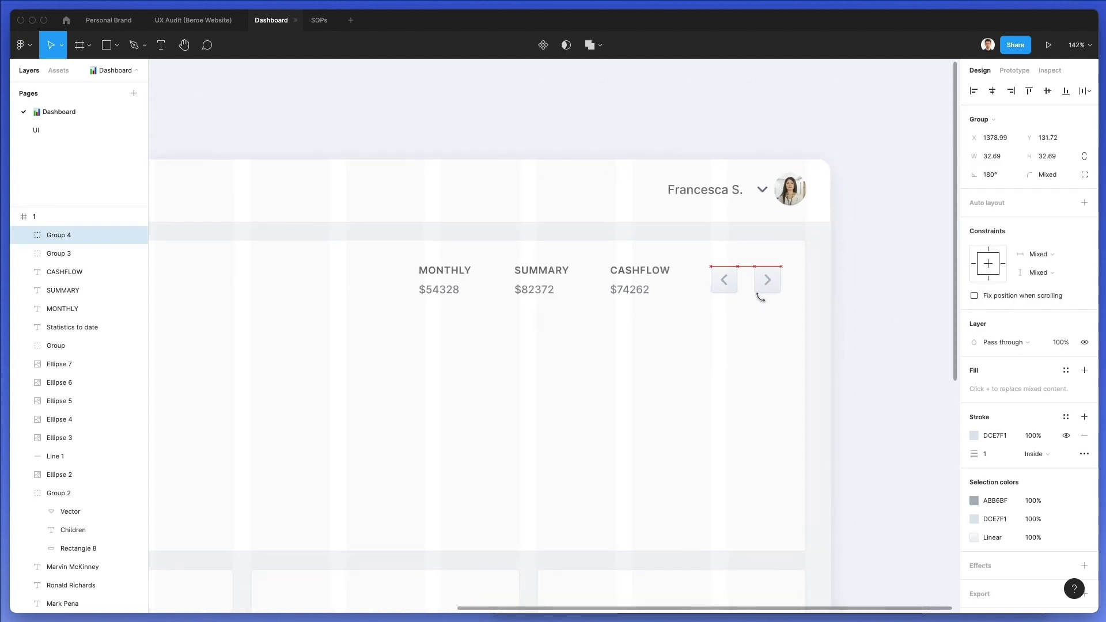
pyautogui.scroll(-3, 761, 297)
pyautogui.click(697, 335)
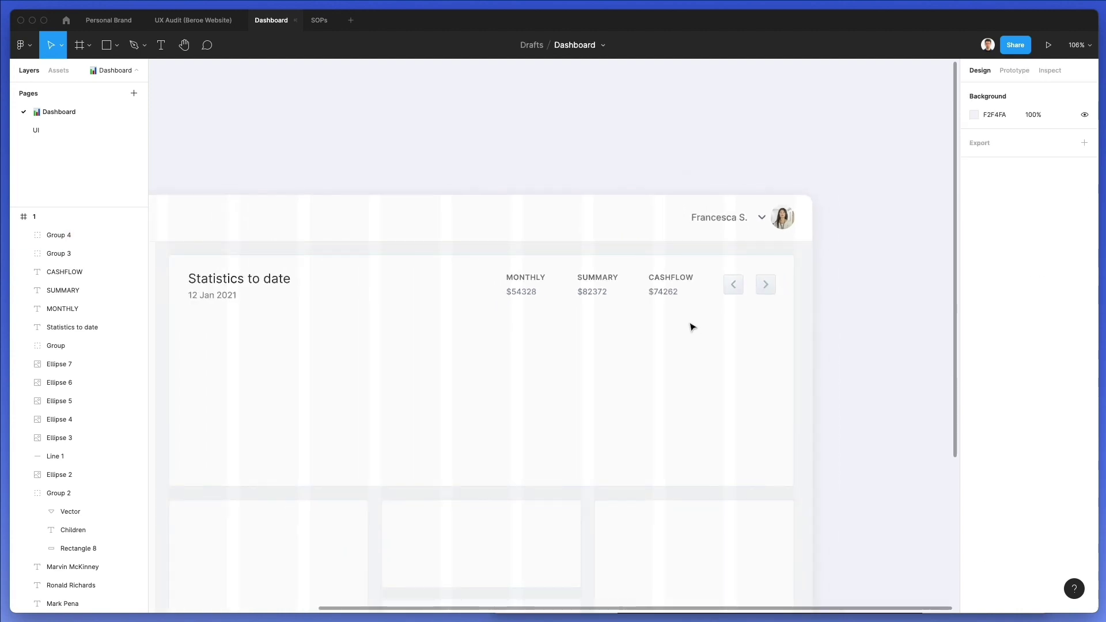
pyautogui.scroll(-1, 689, 326)
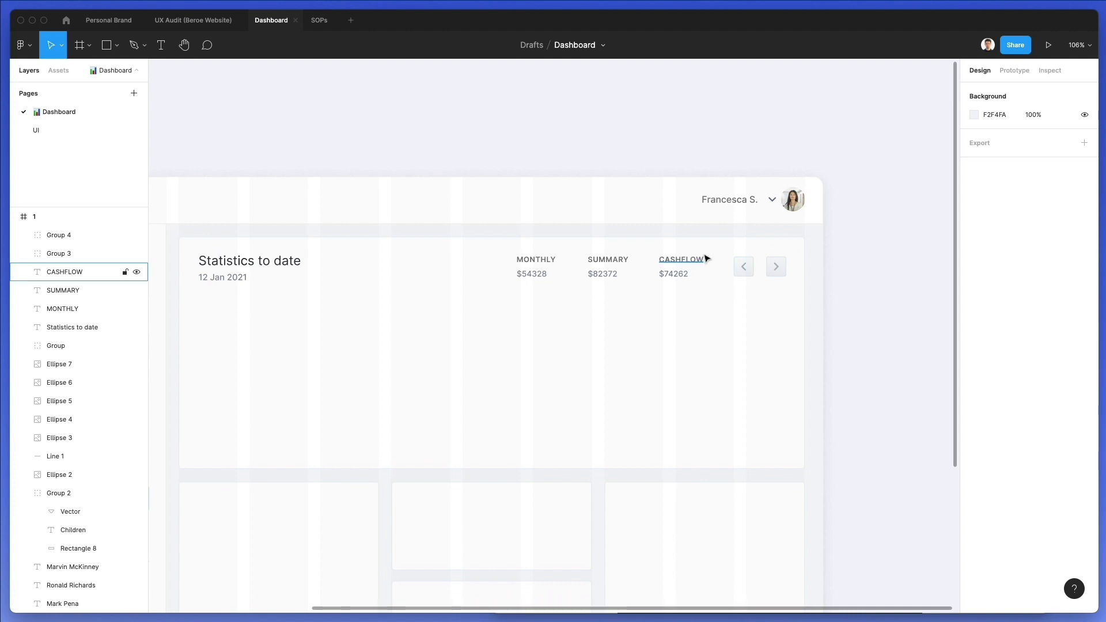
# Step: Move the right-arrow button 4 px back towards the left-arrow button
pyautogui.click(779, 266)
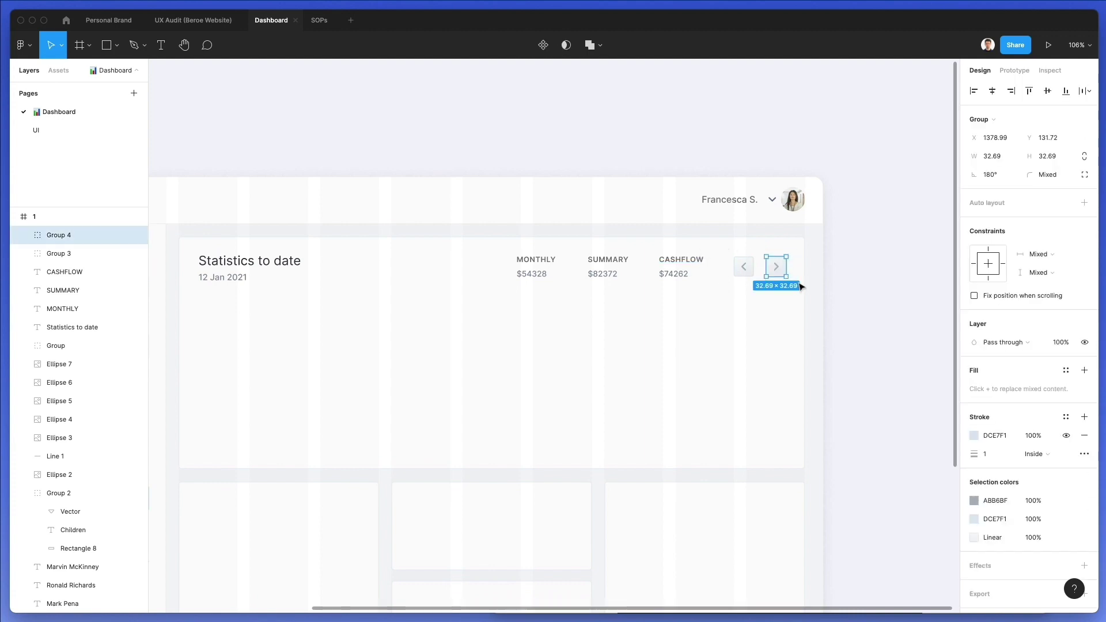
pyautogui.press('Left')
pyautogui.press('Left')
pyautogui.press('Left')
pyautogui.press('Left')
pyautogui.click(665, 322)
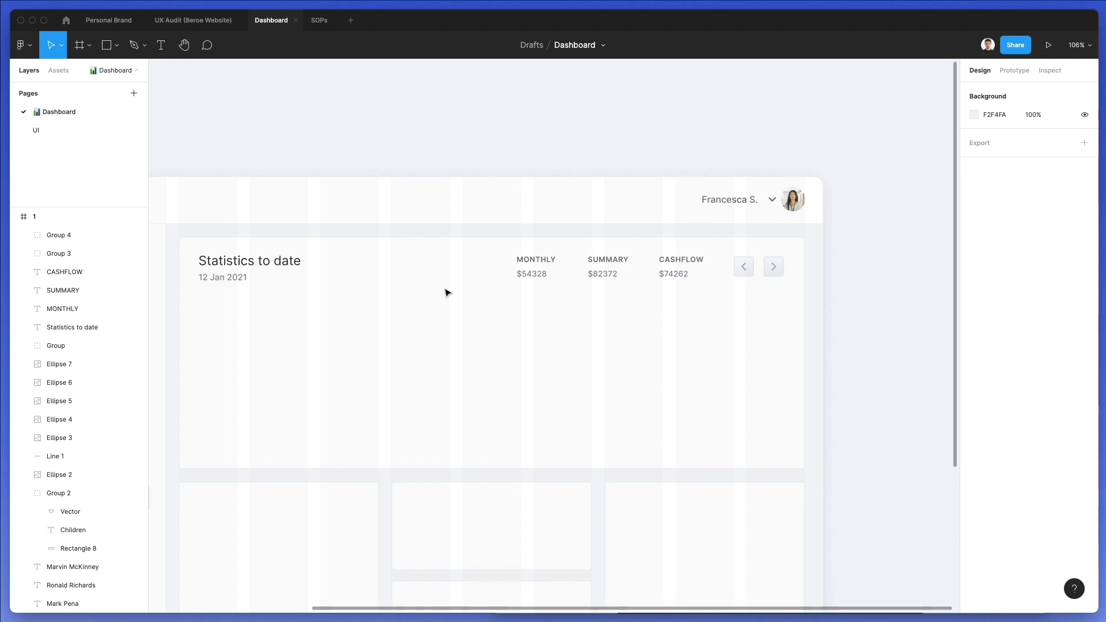
# Step: Draw a vertical line about 213 px tall down to the statistics card's lower edge and copy it 116 px to the right
pyautogui.press('l')
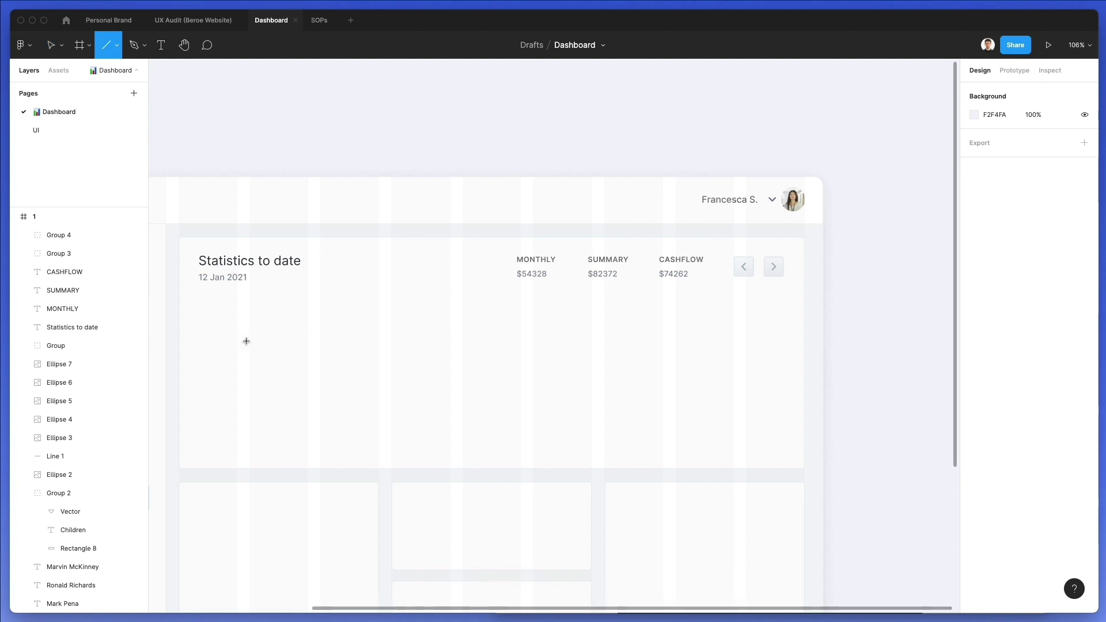
pyautogui.moveTo(241, 338); pyautogui.dragTo(245, 469)
pyautogui.keyDown('alt'); pyautogui.moveTo(240, 414); pyautogui.dragTo(287, 412); pyautogui.keyUp('alt')
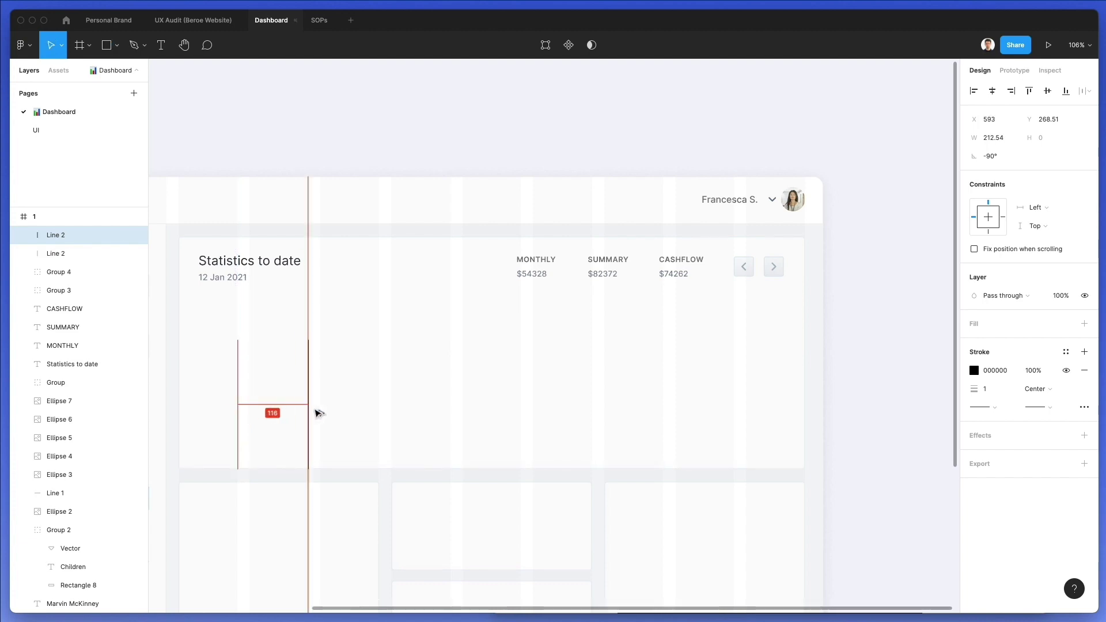
# Step: Duplicate the vertical line six more times across the statistics card at 116 px spacing
pyautogui.press('super+d')
pyautogui.press('super+d')
pyautogui.press('super+d')
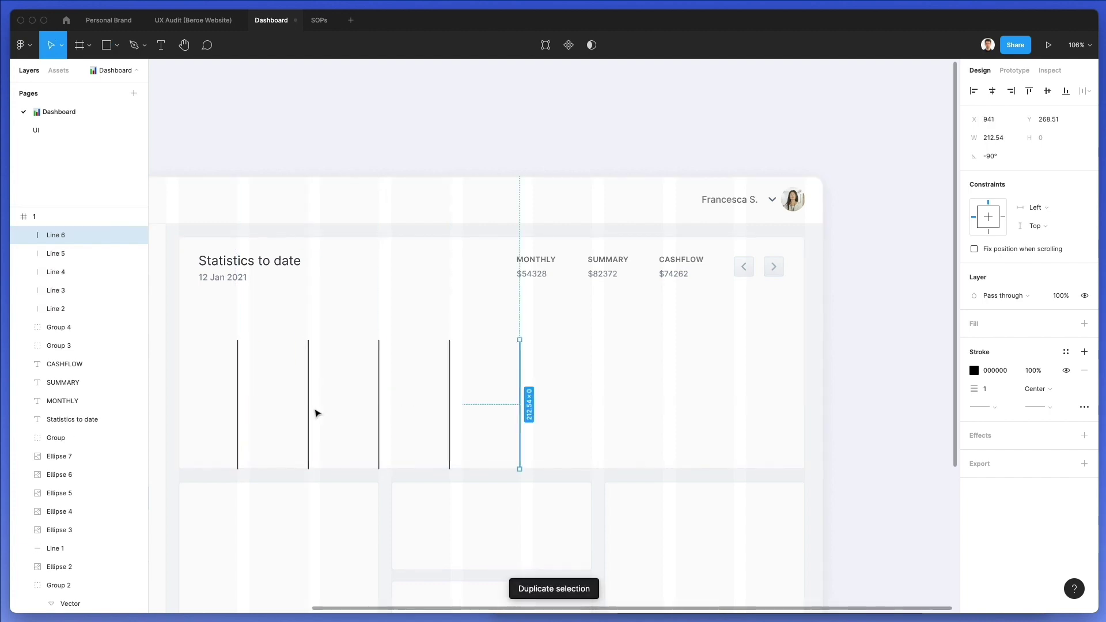
pyautogui.press('super+d')
pyautogui.press('super+d')
pyautogui.press('super+d')
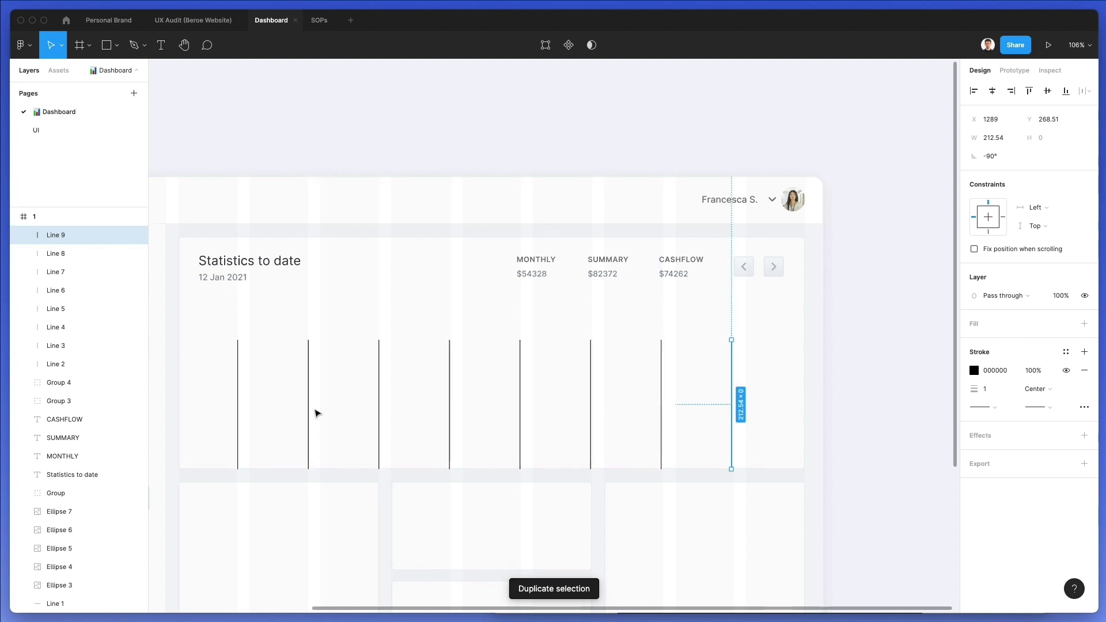
# Step: Extend all eight vertical lines upward to about 273 px and match their stroke to the filter input fields' grey border
pyautogui.moveTo(197, 311); pyautogui.dragTo(767, 388)
pyautogui.moveTo(492, 340); pyautogui.dragTo(563, 303)
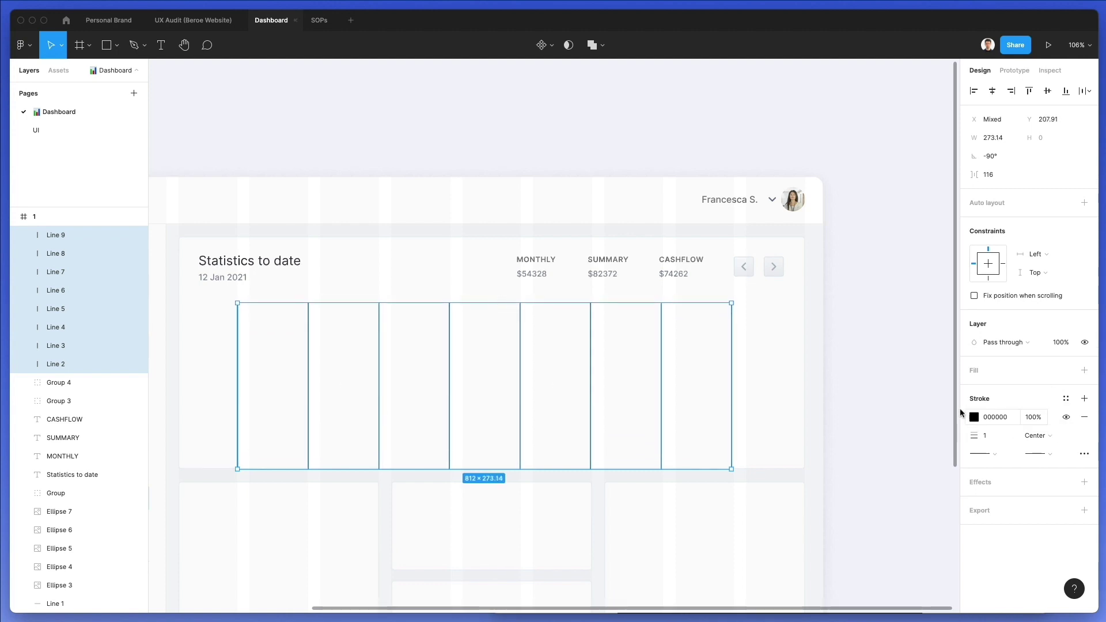
pyautogui.scroll(5, 728, 306)
pyautogui.press('i')
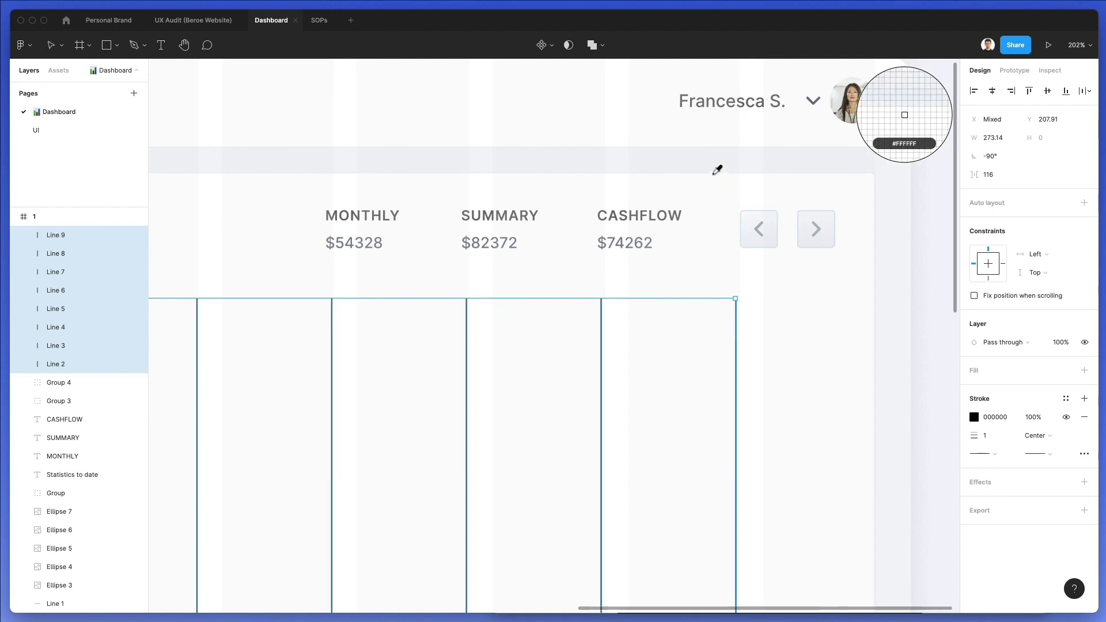
pyautogui.hscroll(-10, 633, 202)
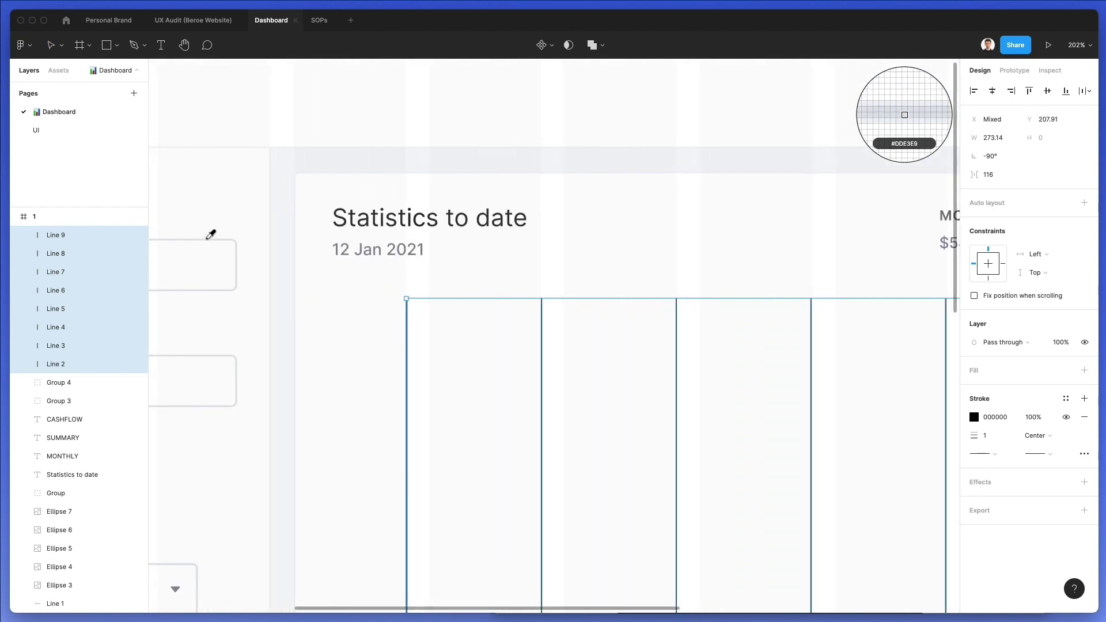
pyautogui.click(207, 239)
pyautogui.hscroll(2, 522, 343)
pyautogui.click(525, 387)
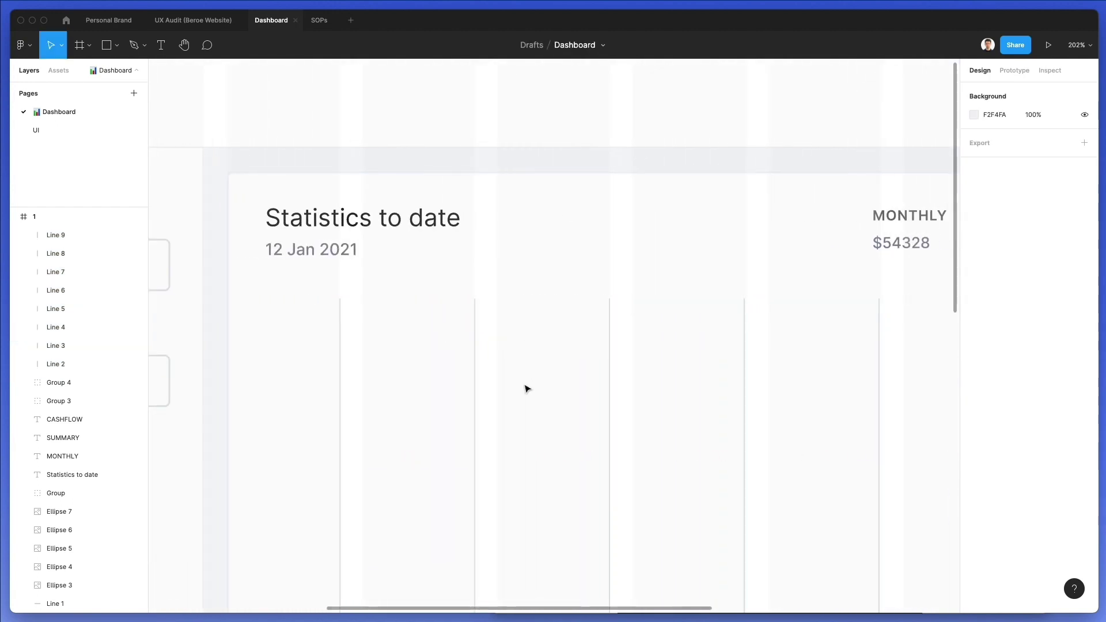
# Step: Copy the 12 Jan 2021 text beside the top of the first vertical line and change it to JAN 17
pyautogui.scroll(-1, 525, 390)
pyautogui.hscroll(1, 525, 390)
pyautogui.hscroll(-1, 525, 390)
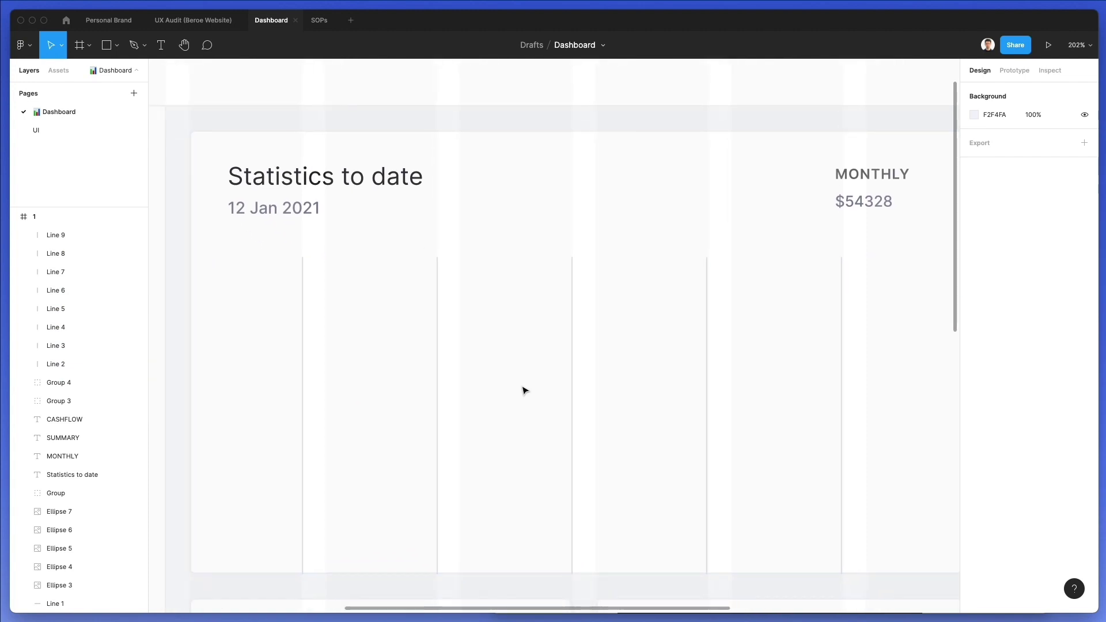
pyautogui.click(234, 201)
pyautogui.moveTo(262, 210); pyautogui.dragTo(345, 266)
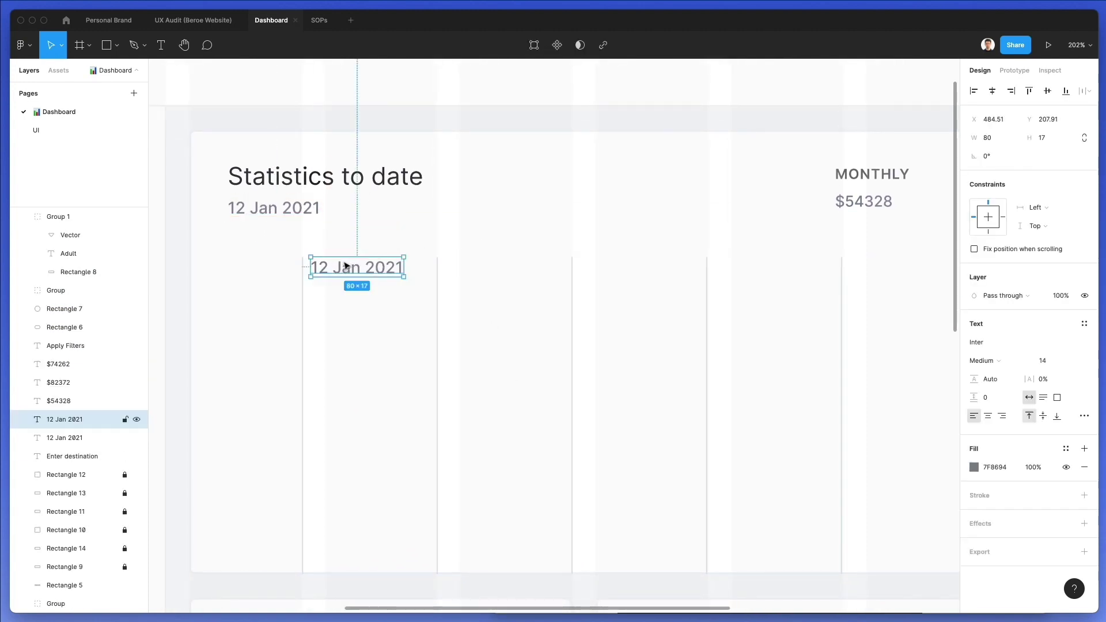
pyautogui.doubleClick(344, 265)
pyautogui.write('JAN')
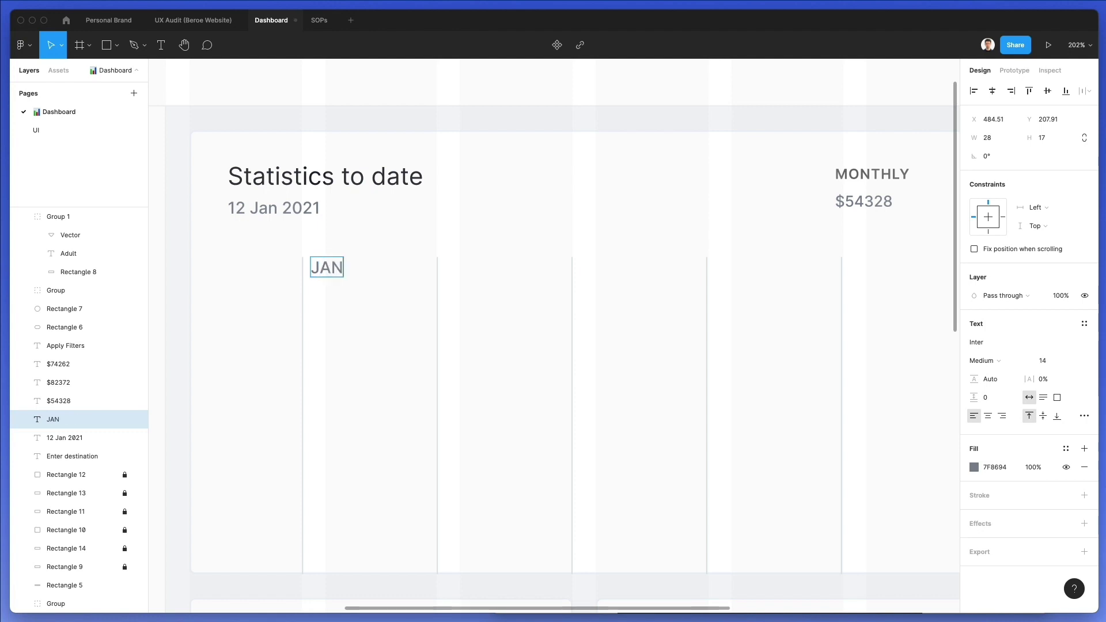
pyautogui.press('Escape')
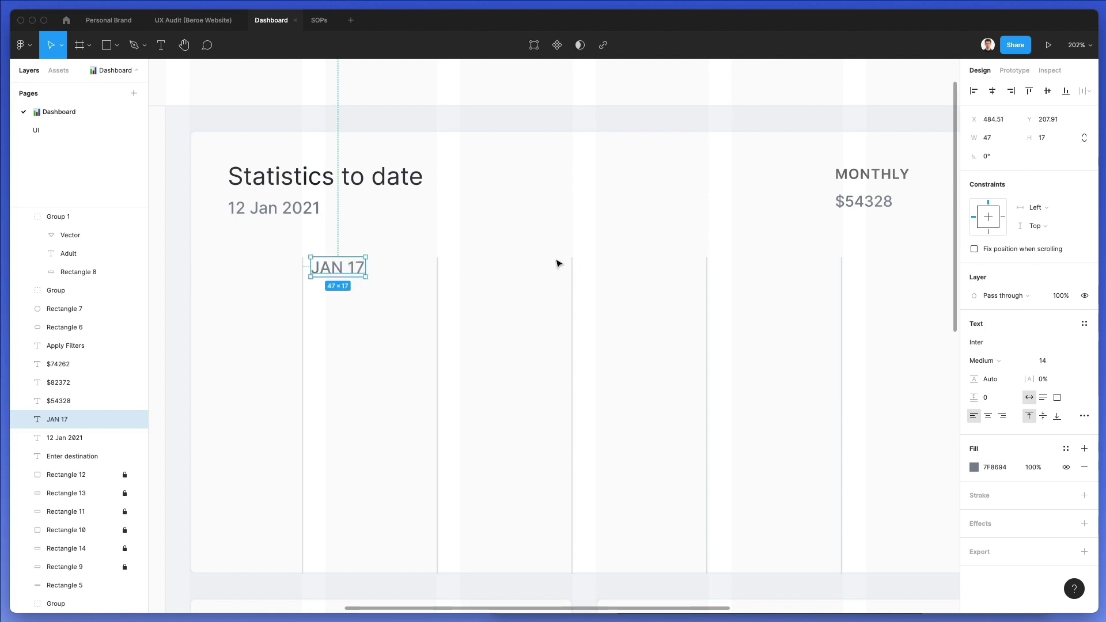
# Step: Change the first date label's text to Jan 17 and set its font size to 12
pyautogui.click(291, 206)
pyautogui.click(326, 265)
pyautogui.doubleClick(339, 268)
pyautogui.doubleClick(334, 267)
pyautogui.write('Jan')
pyautogui.click(406, 242)
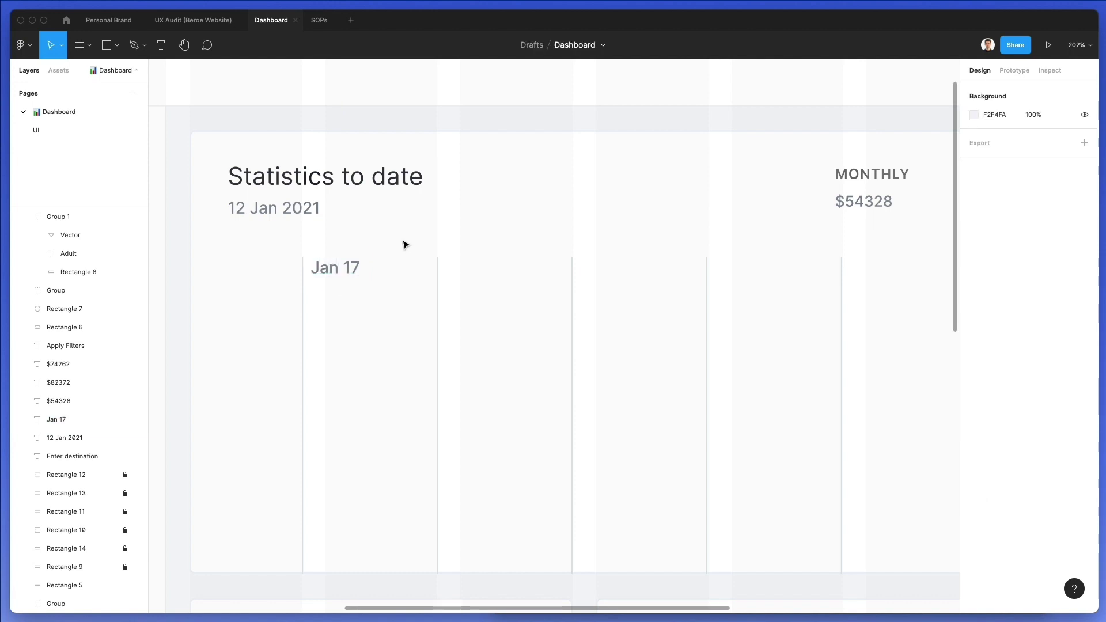
pyautogui.click(340, 267)
pyautogui.click(1053, 360)
pyautogui.write('12')
pyautogui.press('Return')
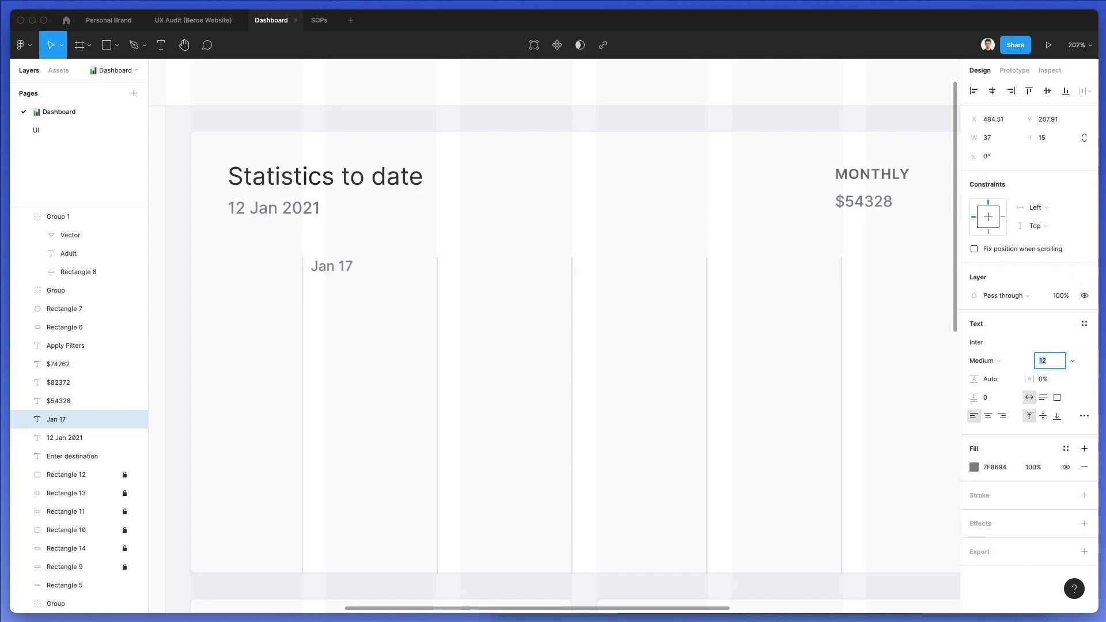
# Step: Copy the Jan 17 label beside the top of the second vertical line, 116 px from the first
pyautogui.click(491, 295)
pyautogui.scroll(-3, 492, 295)
pyautogui.moveTo(364, 274); pyautogui.dragTo(463, 272)
pyautogui.hotkey('ctrl', 'z')
pyautogui.click(372, 274)
pyautogui.moveTo(371, 274); pyautogui.dragTo(476, 276)
# Step: Duplicate the date label six more times at the same spacing so every vertical line has one
pyautogui.hotkey('ctrl', 'd')
pyautogui.hotkey('ctrl', 'd')
pyautogui.hotkey('ctrl', 'd')
pyautogui.hotkey('ctrl', 'd')
pyautogui.hotkey('ctrl', 'd')
pyautogui.hscroll(3, 476, 276)
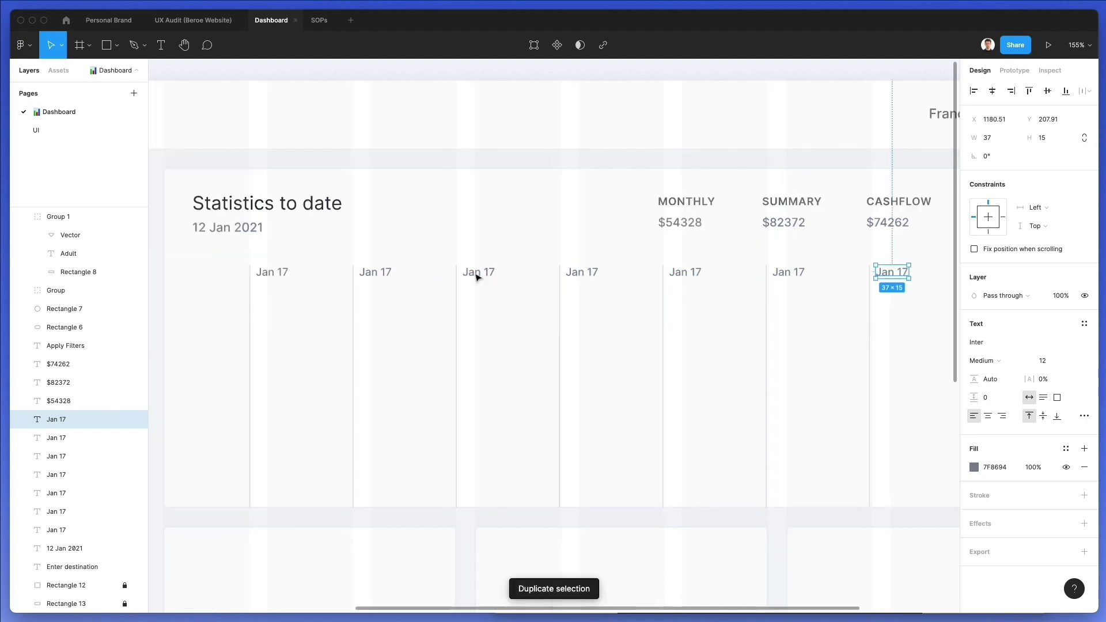
pyautogui.hotkey('ctrl', 'd')
pyautogui.hscroll(3, 476, 277)
pyautogui.scroll(-3, 476, 277)
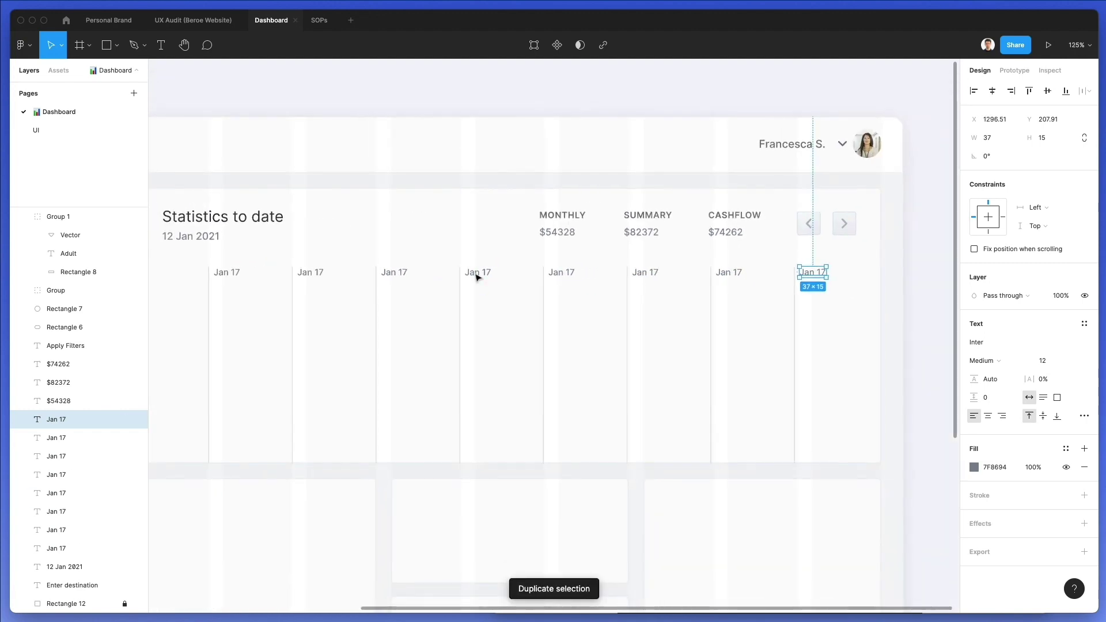
# Step: Change the second, third and fourth date labels to Feb 17, Mar 17 and Apr 17
pyautogui.click(311, 272)
pyautogui.doubleClick(311, 268)
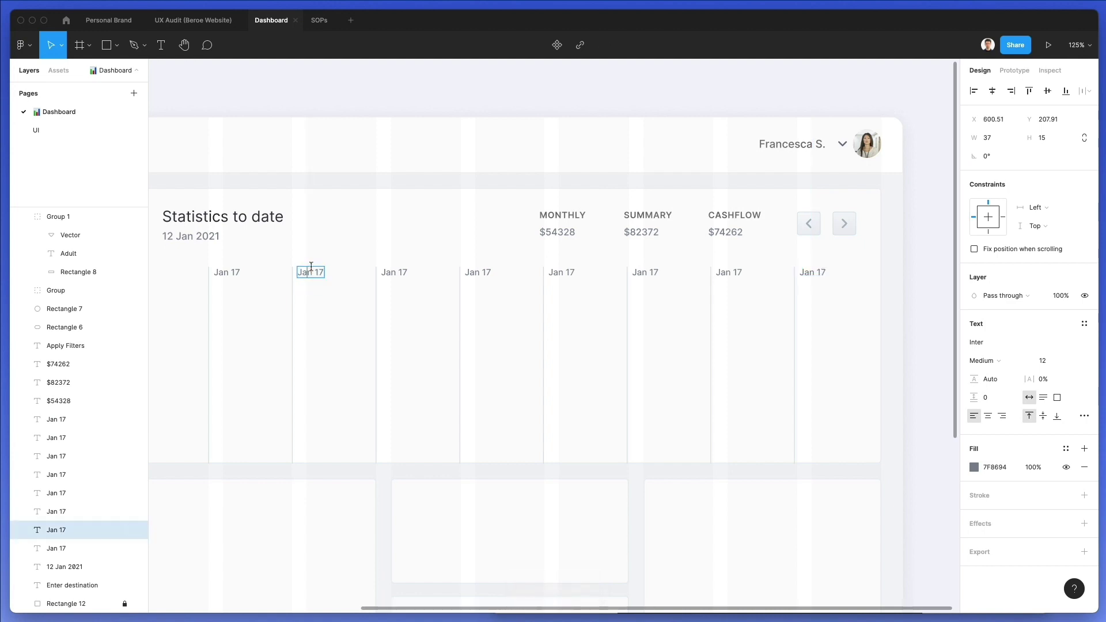
pyautogui.write('Feb')
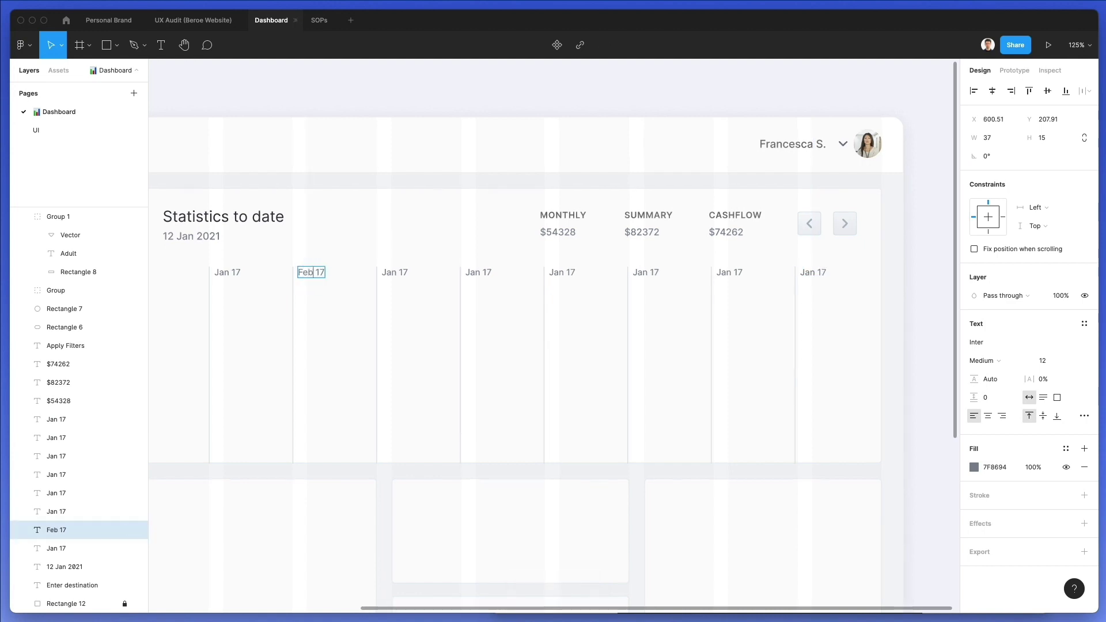
pyautogui.doubleClick(391, 271)
pyautogui.write('MA')
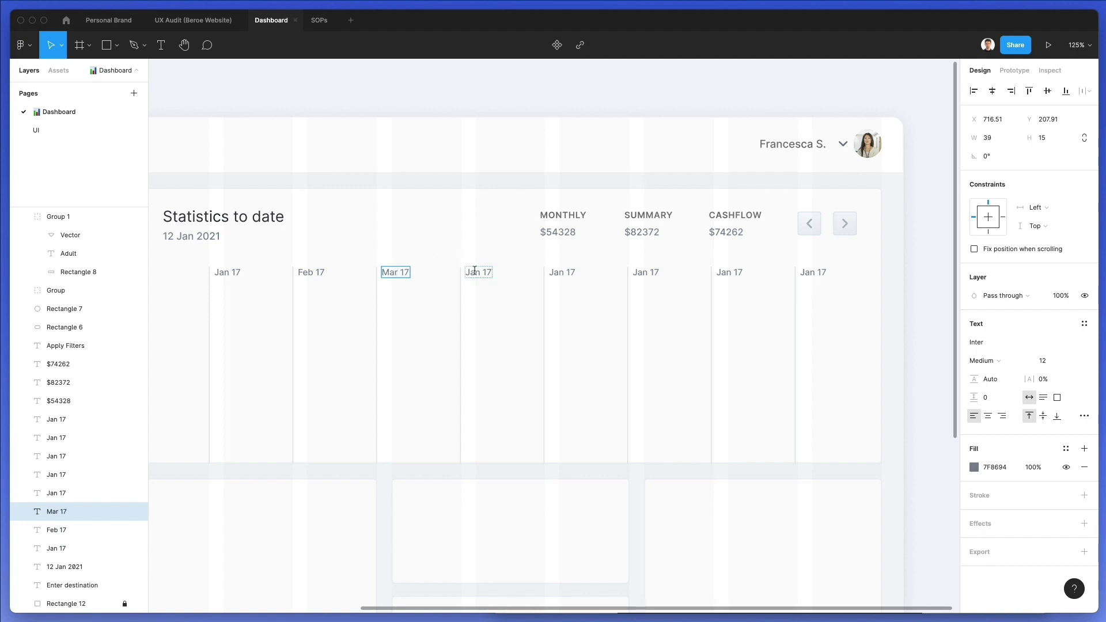
pyautogui.doubleClick(474, 270)
pyautogui.write('Apr')
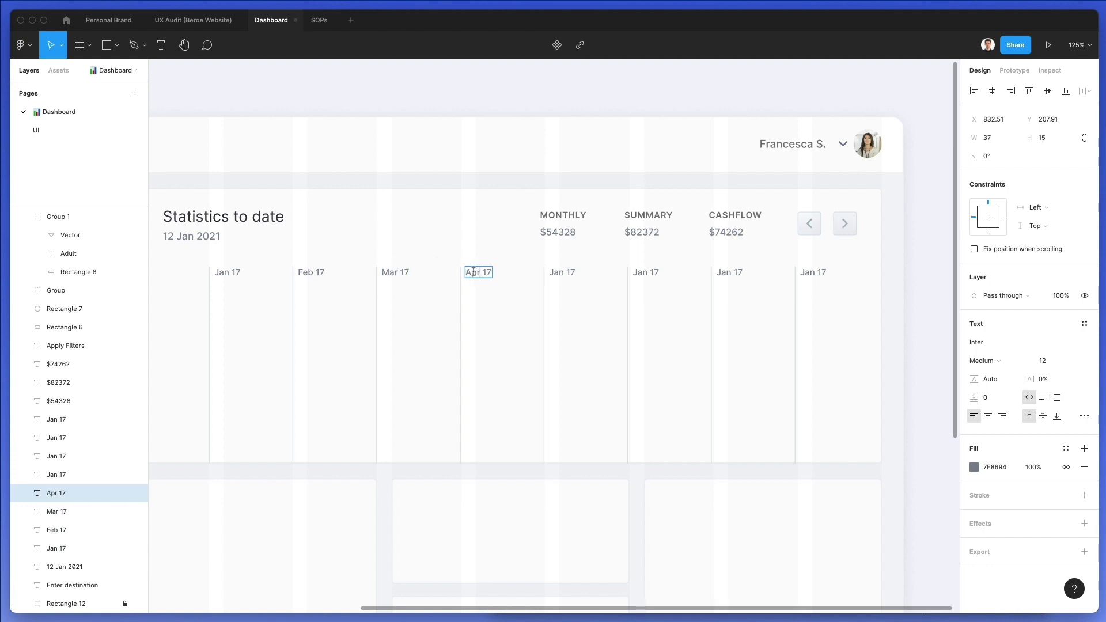
# Step: Change the last four date labels to May 17, Jun 17, Jul 17 and Aug 17
pyautogui.doubleClick(556, 271)
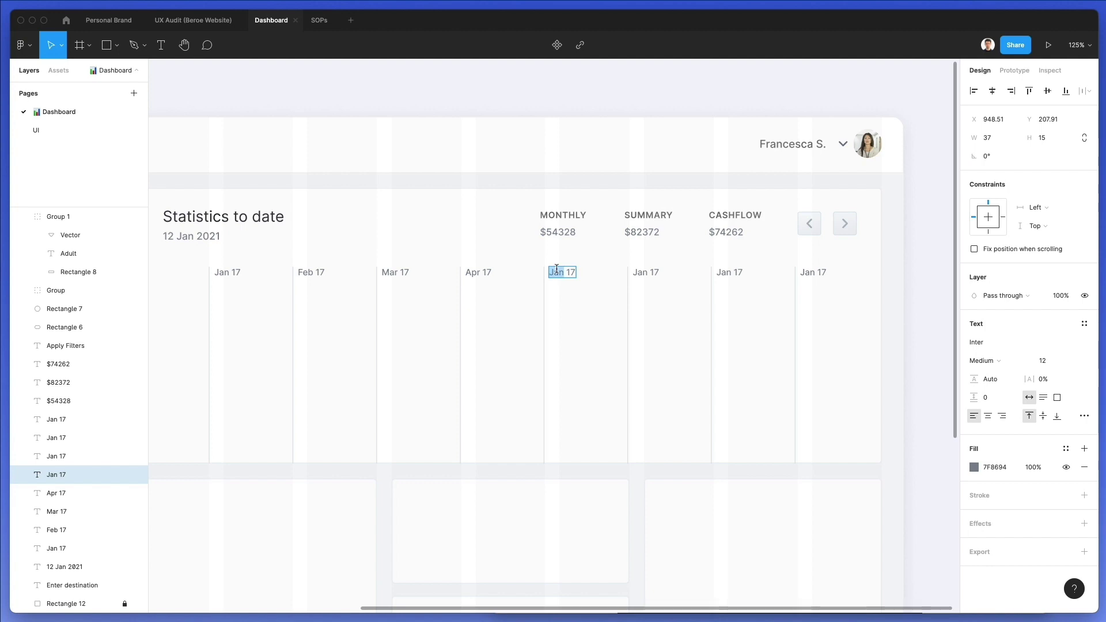
pyautogui.write('M')
pyautogui.click(641, 272)
pyautogui.doubleClick(642, 272)
pyautogui.write('Jun')
pyautogui.click(721, 271)
pyautogui.write('J')
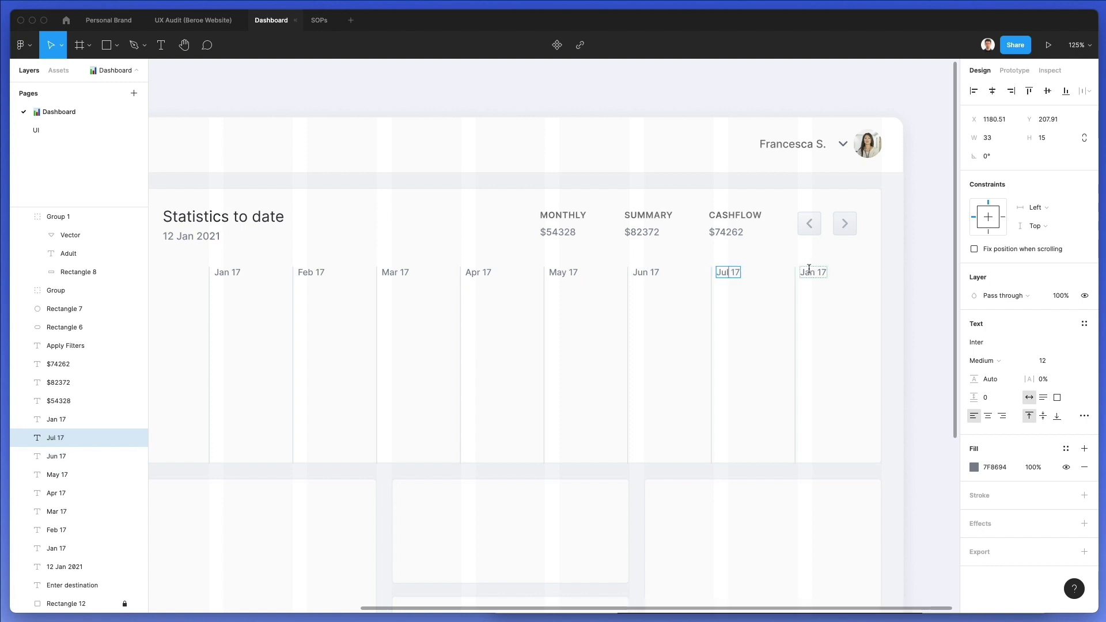
pyautogui.doubleClick(809, 271)
pyautogui.write('Aug')
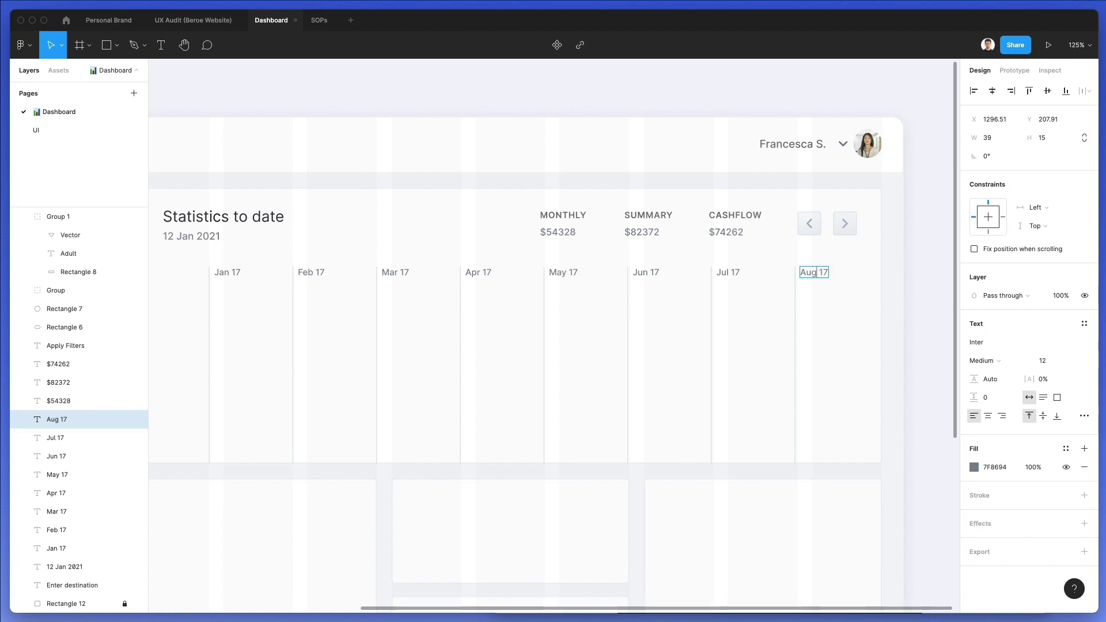
pyautogui.press('Escape')
pyautogui.press('Escape')
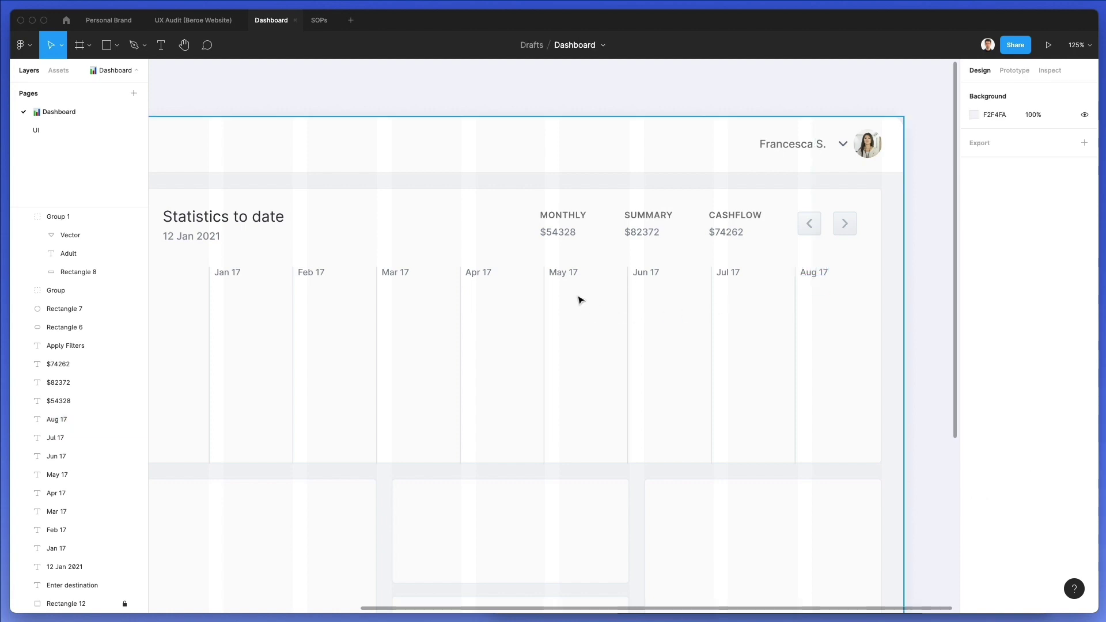
# Step: Recolor all eight date labels with the grey sampled from the vertical lines, darkened to BCC6D1
pyautogui.click(233, 273)
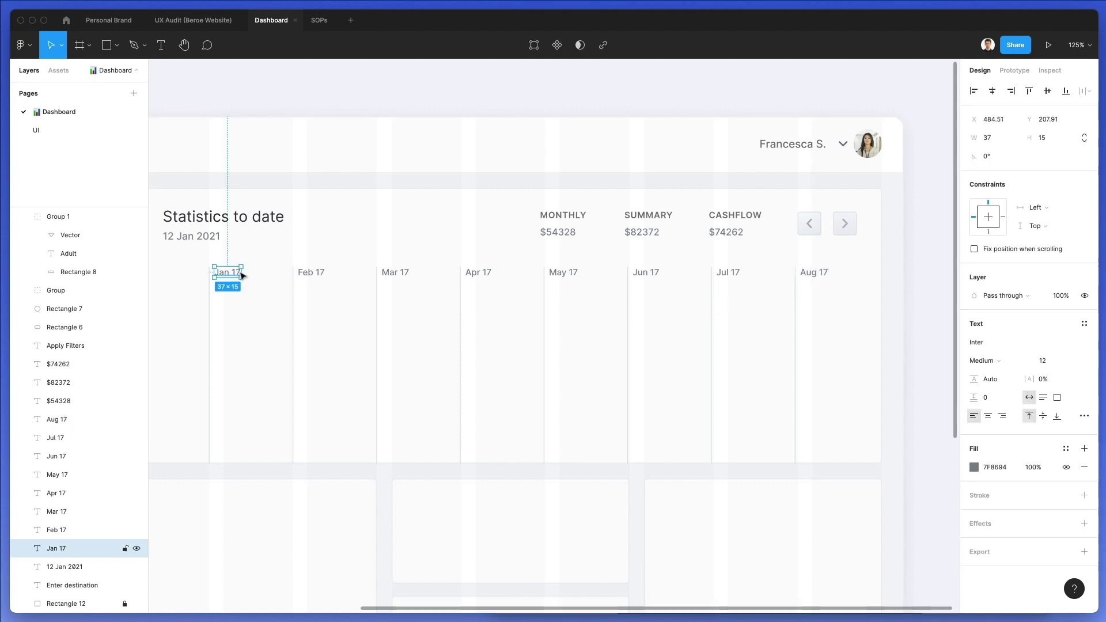
pyautogui.keyDown('shift'); pyautogui.click(74, 420); pyautogui.keyUp('shift')
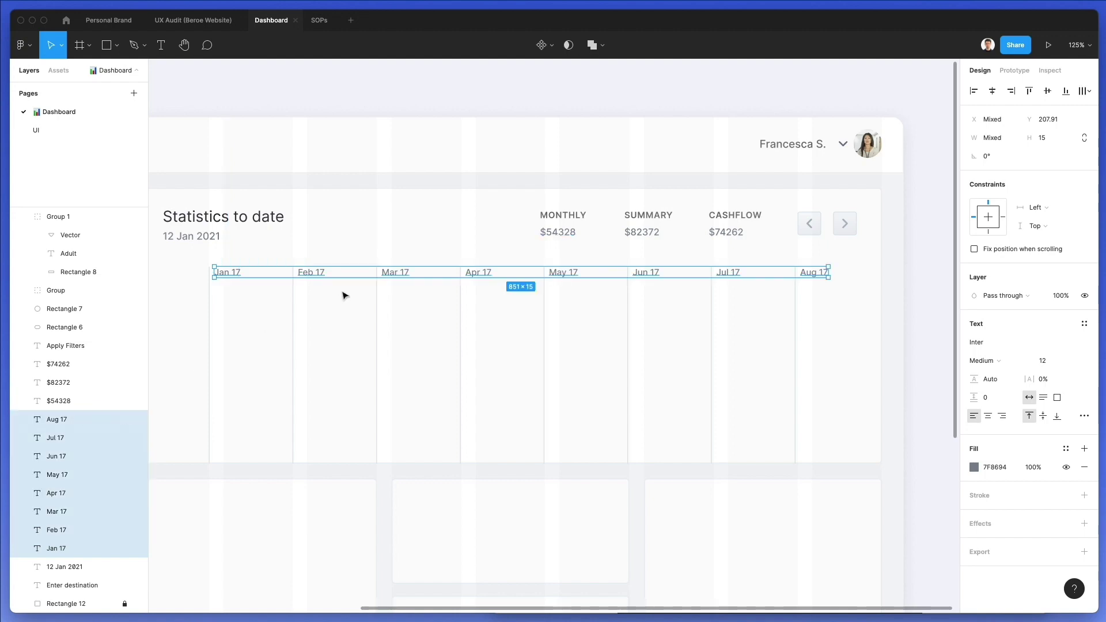
pyautogui.scroll(5, 300, 295)
pyautogui.scroll(5, 295, 294)
pyautogui.press('i')
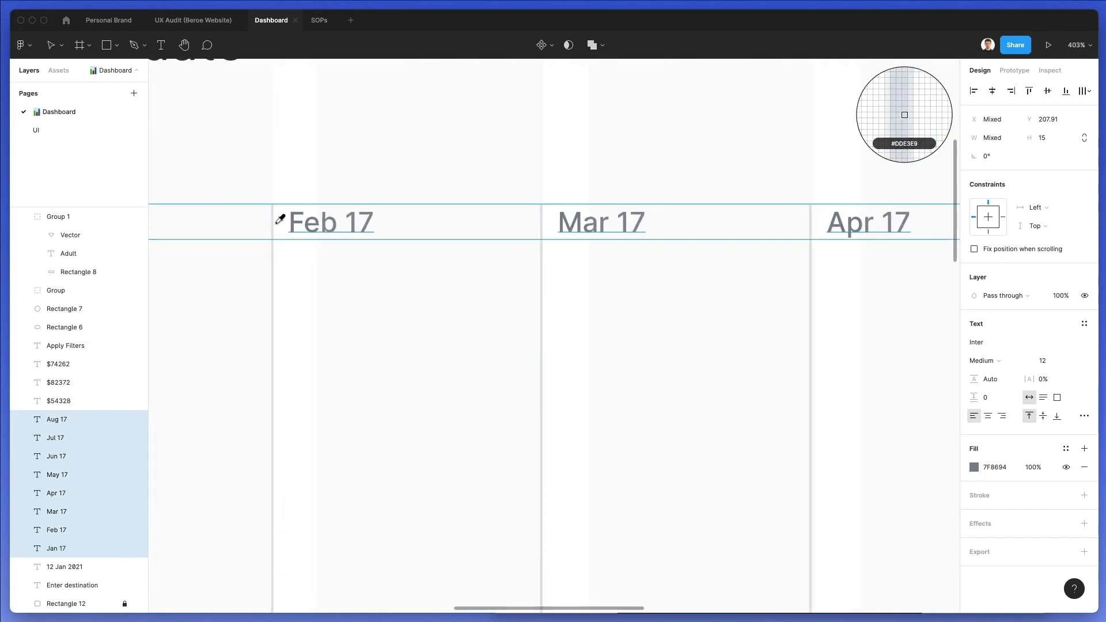
pyautogui.click(273, 226)
pyautogui.click(976, 463)
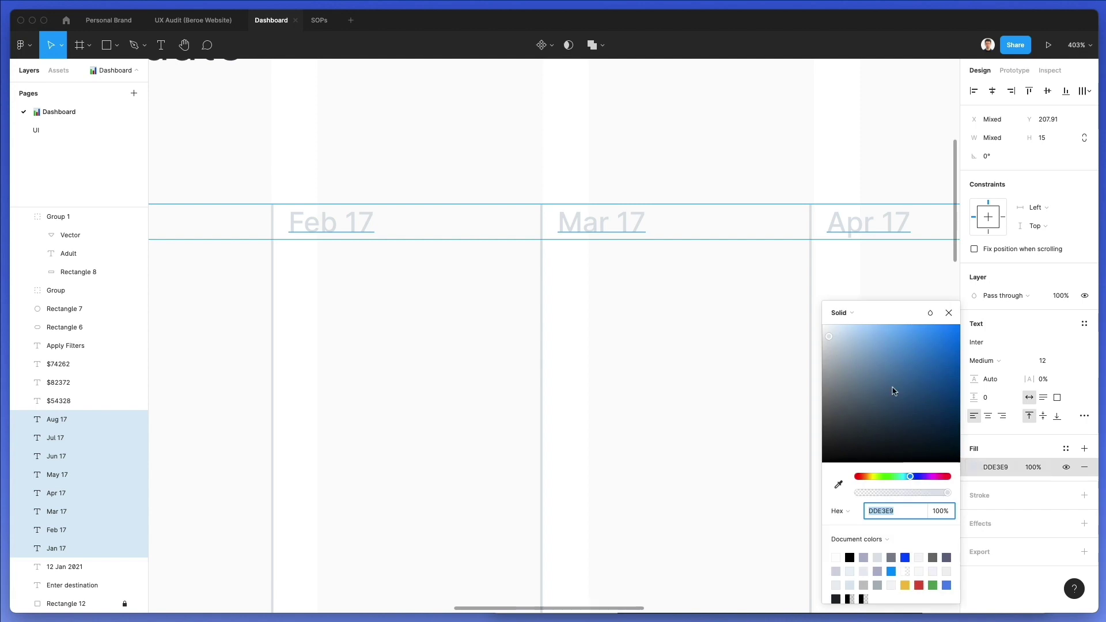
pyautogui.moveTo(831, 337); pyautogui.dragTo(837, 349)
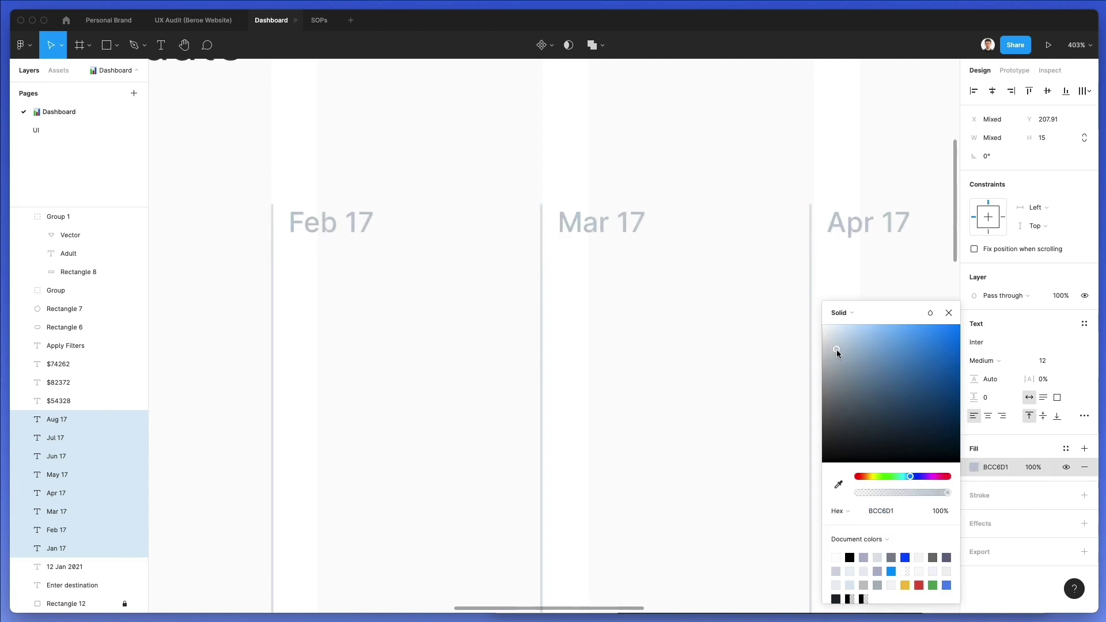
pyautogui.scroll(-5, 704, 348)
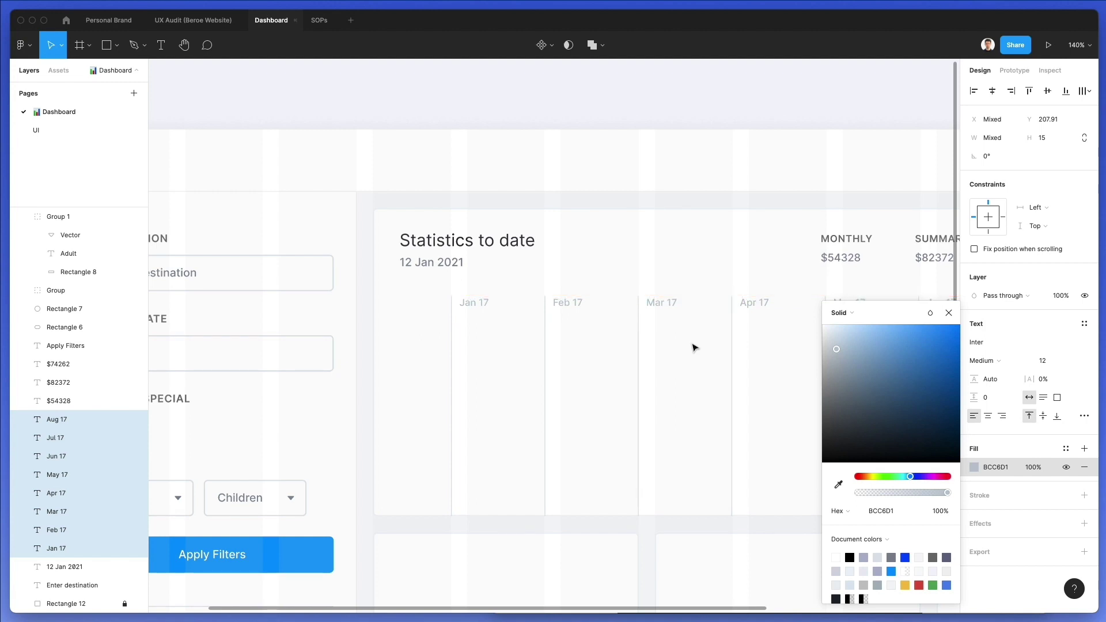
pyautogui.scroll(-3, 650, 358)
pyautogui.press('Escape')
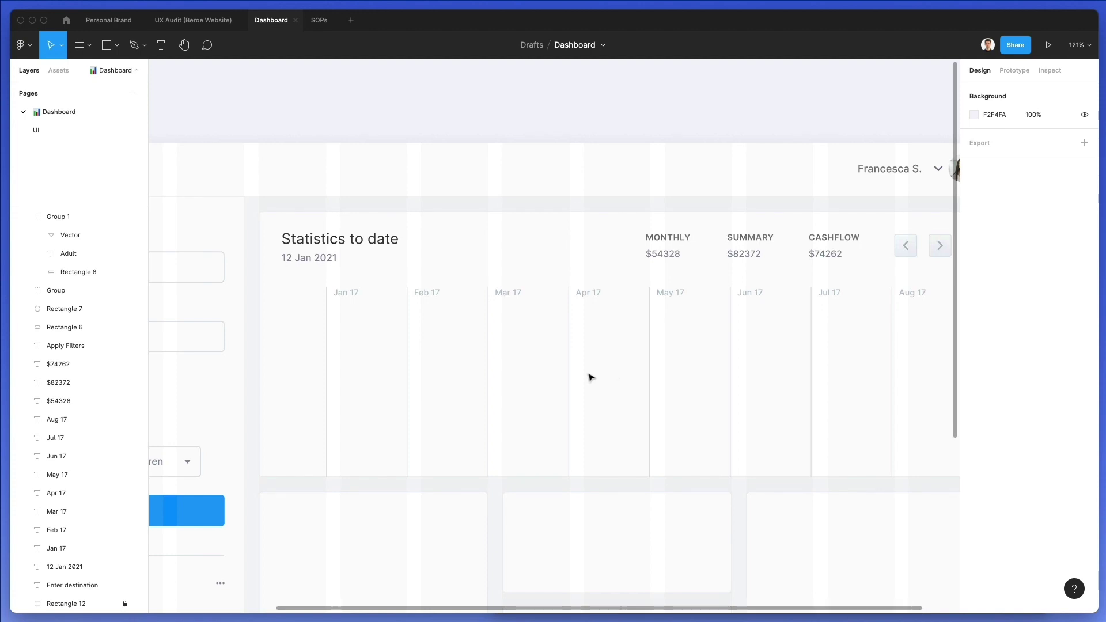
# Step: Start a Pen tool graph line at the statistics card's lower-left corner, rising in steps to the Jan 17 line
pyautogui.press('p')
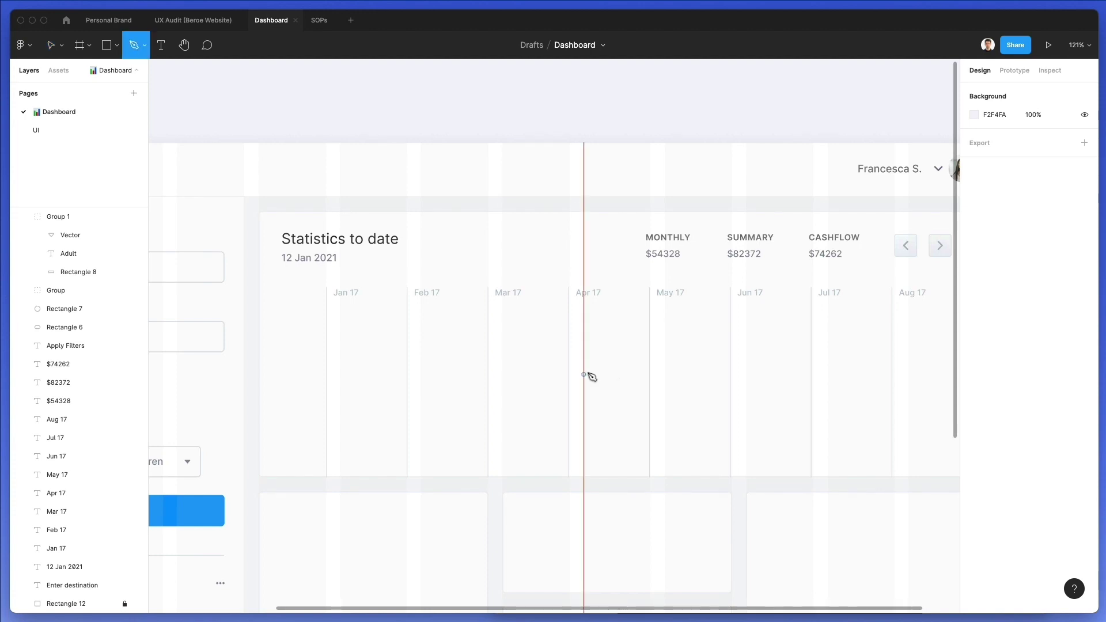
pyautogui.click(261, 476)
pyautogui.click(270, 457)
pyautogui.click(295, 457)
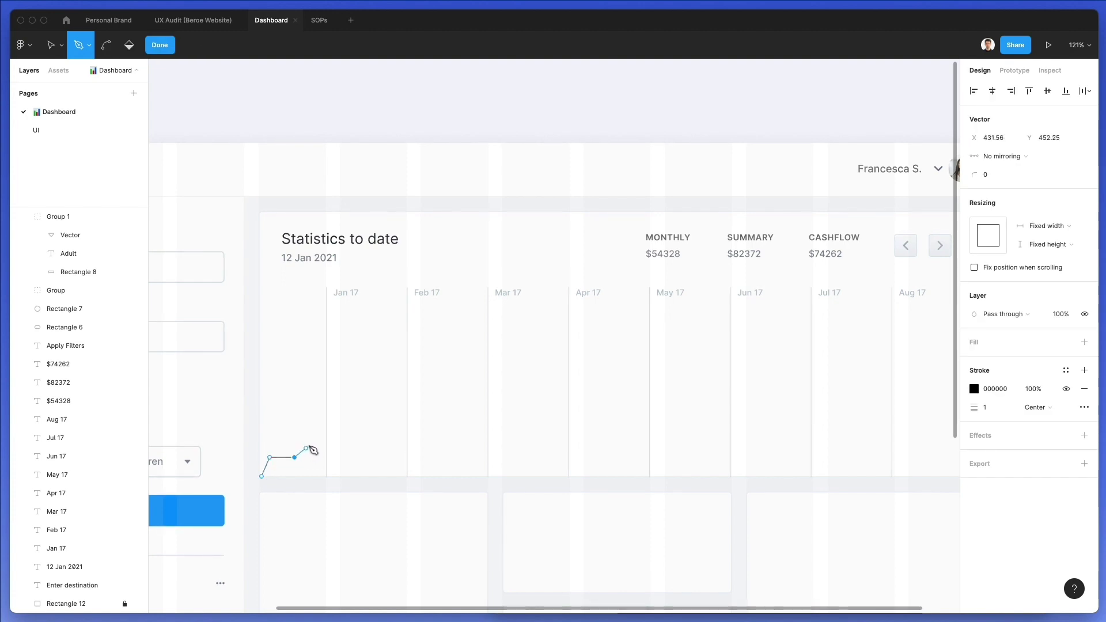
pyautogui.click(309, 446)
pyautogui.click(326, 445)
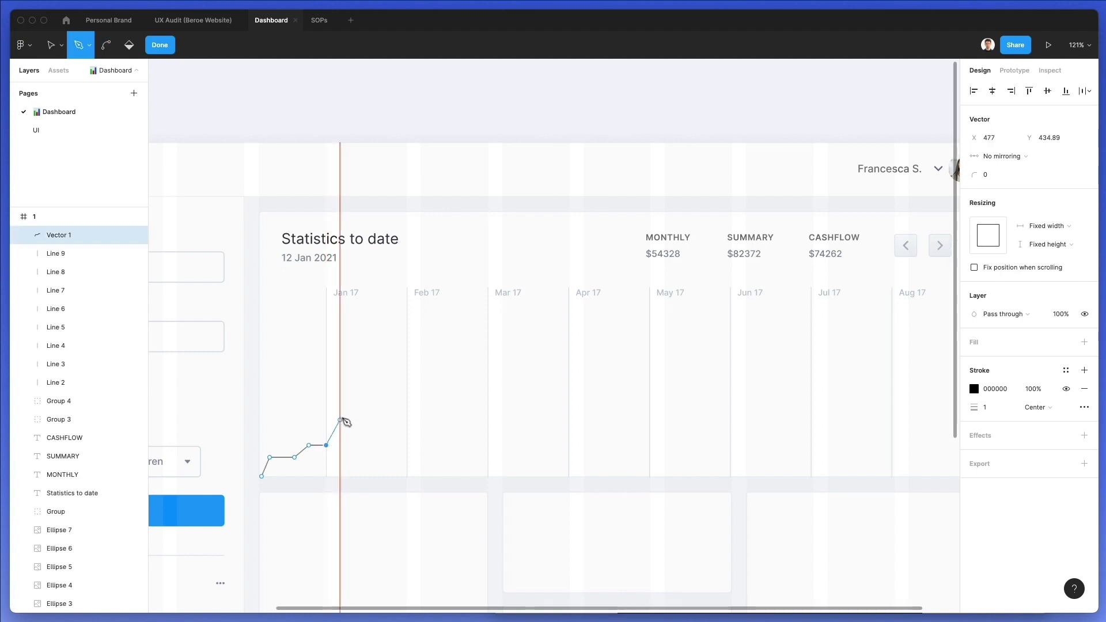
# Step: Continue the graph line over a peak in the Jan 17 column and a low after the Feb 17 line to a higher February peak
pyautogui.click(337, 435)
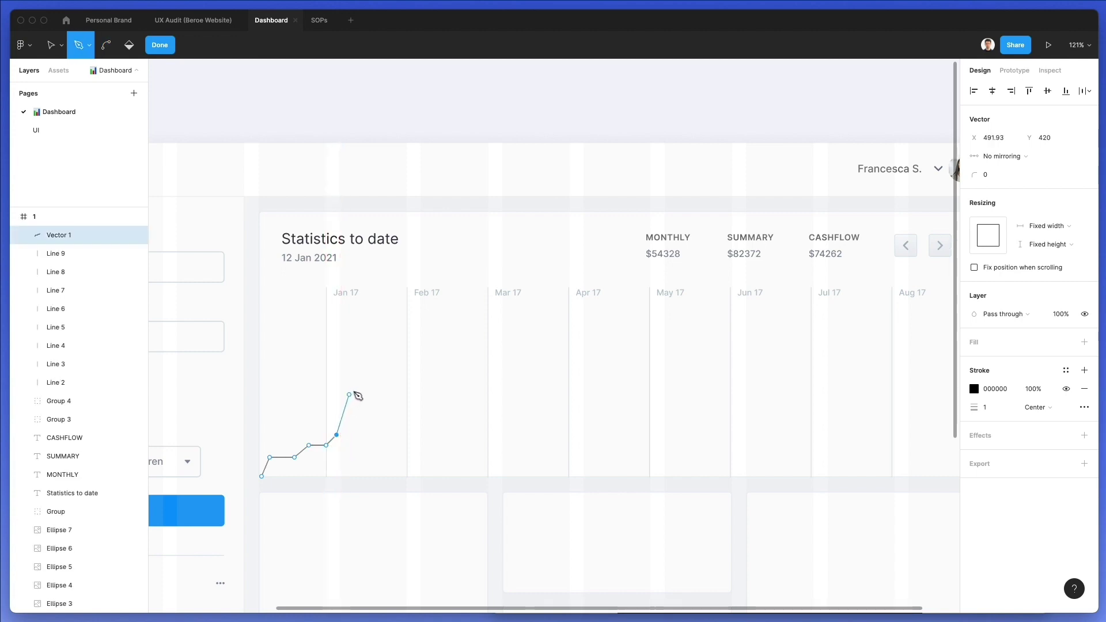
pyautogui.click(351, 393)
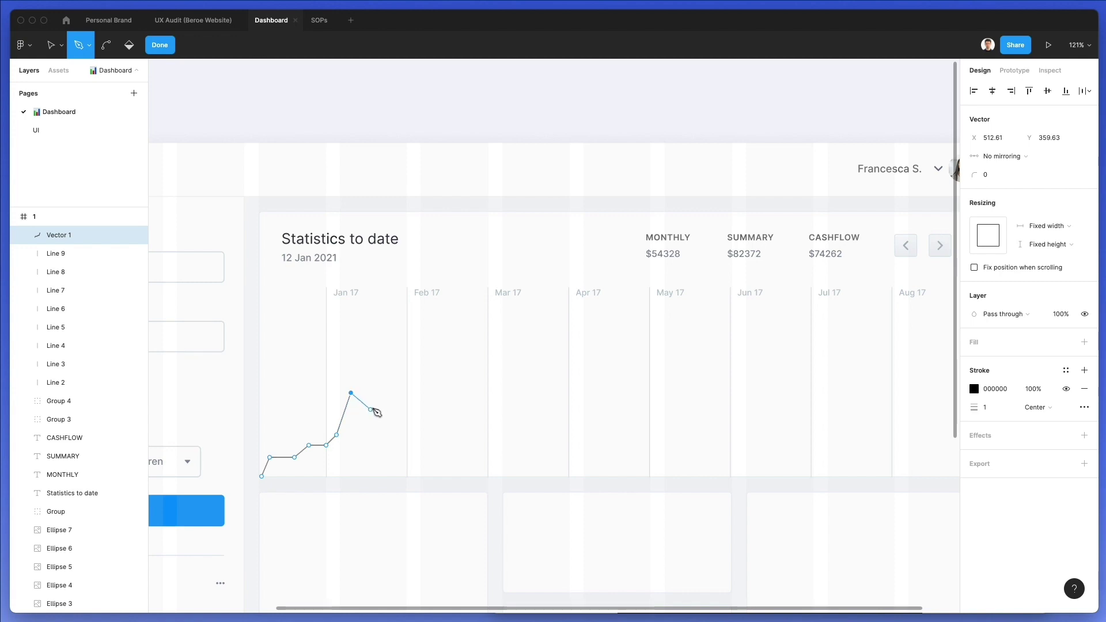
pyautogui.click(365, 414)
pyautogui.click(386, 417)
pyautogui.click(397, 414)
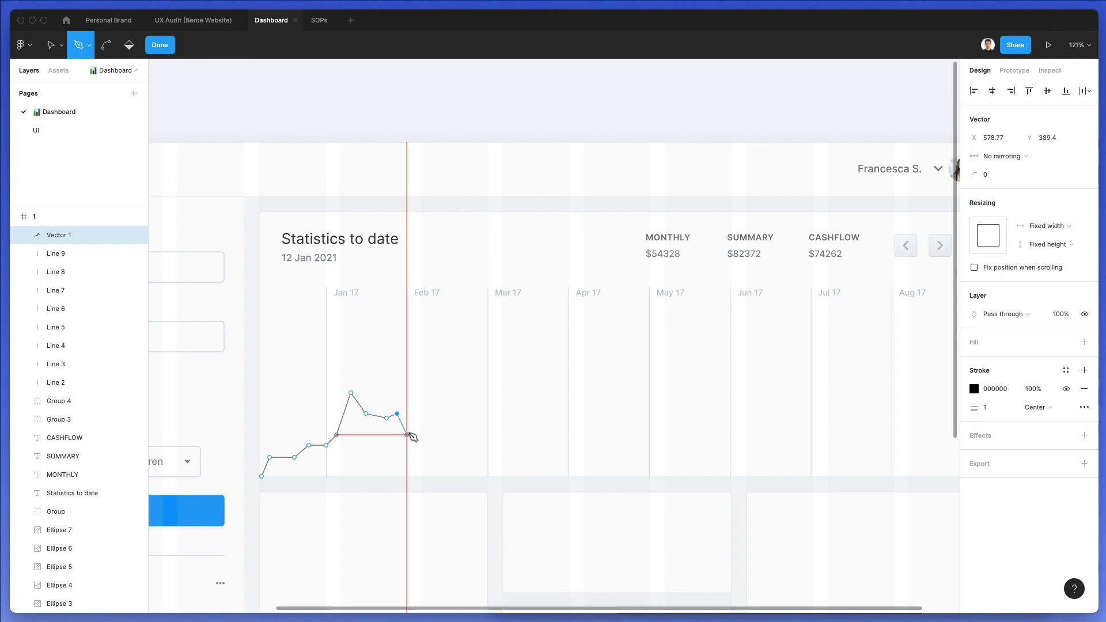
pyautogui.click(403, 435)
pyautogui.click(415, 458)
pyautogui.click(421, 432)
pyautogui.click(436, 414)
pyautogui.click(455, 398)
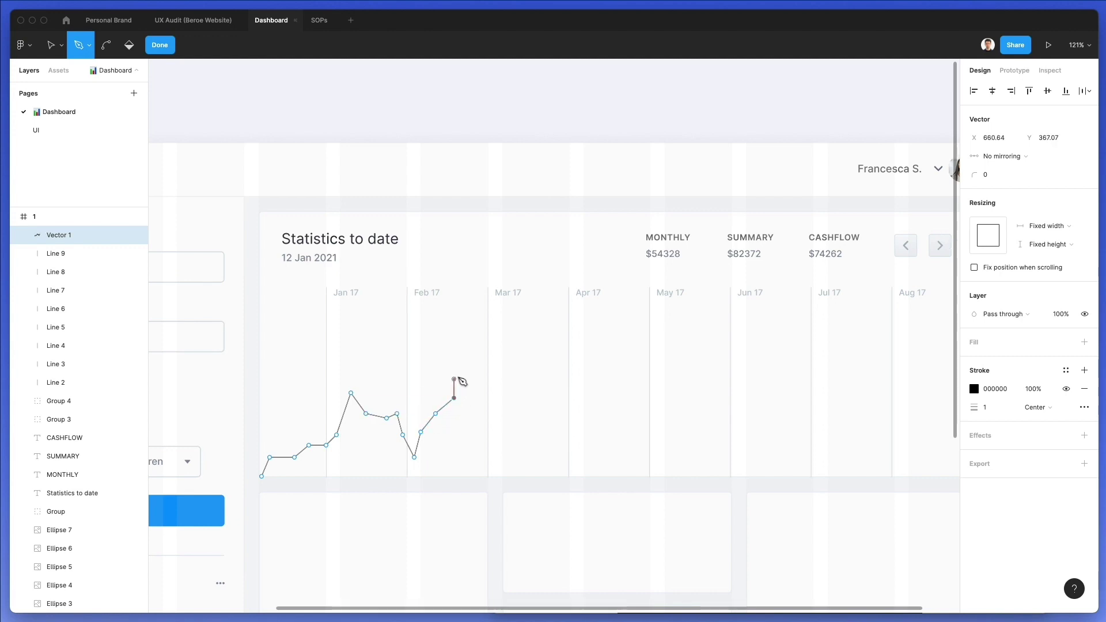
pyautogui.click(462, 363)
# Step: Extend the graph line with a sharp drop and a jagged climb across the Mar 17 column to a peak just past the Apr 17 line
pyautogui.click(472, 455)
pyautogui.click(476, 439)
pyautogui.click(495, 425)
pyautogui.click(505, 440)
pyautogui.click(520, 423)
pyautogui.click(540, 393)
pyautogui.hscroll(2, 545, 393)
pyautogui.hscroll(3, 544, 392)
pyautogui.click(462, 413)
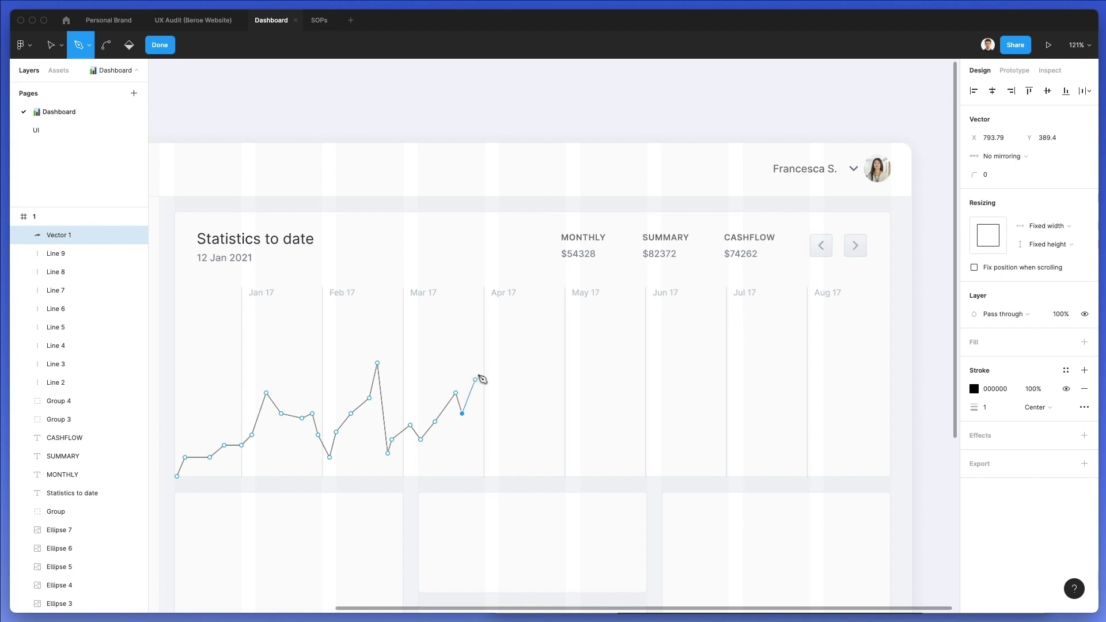
pyautogui.click(476, 377)
pyautogui.click(492, 353)
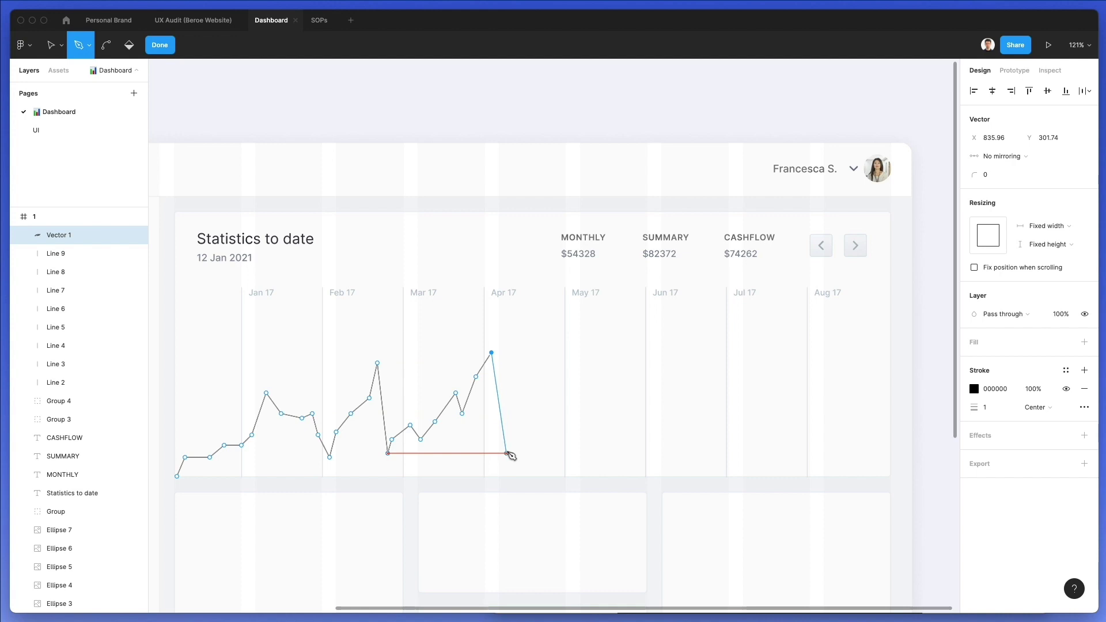
# Step: Extend the graph line down and through low waves in the Apr 17 and May 17 columns to a peak before the Jun 17 line
pyautogui.click(499, 454)
pyautogui.click(510, 425)
pyautogui.click(522, 440)
pyautogui.click(551, 432)
pyautogui.click(566, 410)
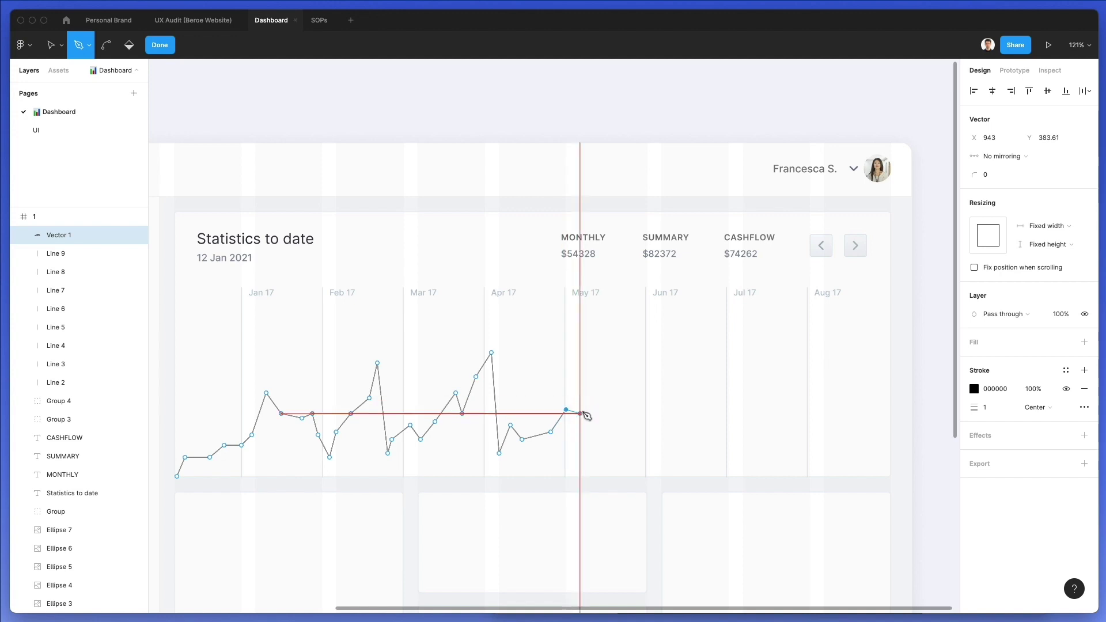
pyautogui.click(580, 435)
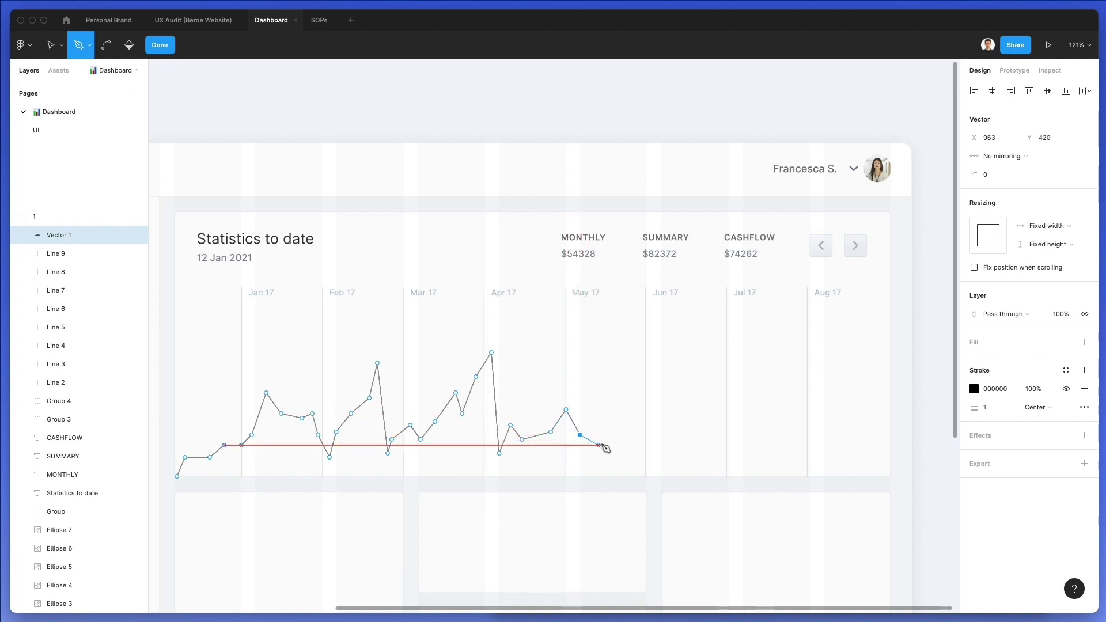
pyautogui.click(600, 446)
pyautogui.click(617, 410)
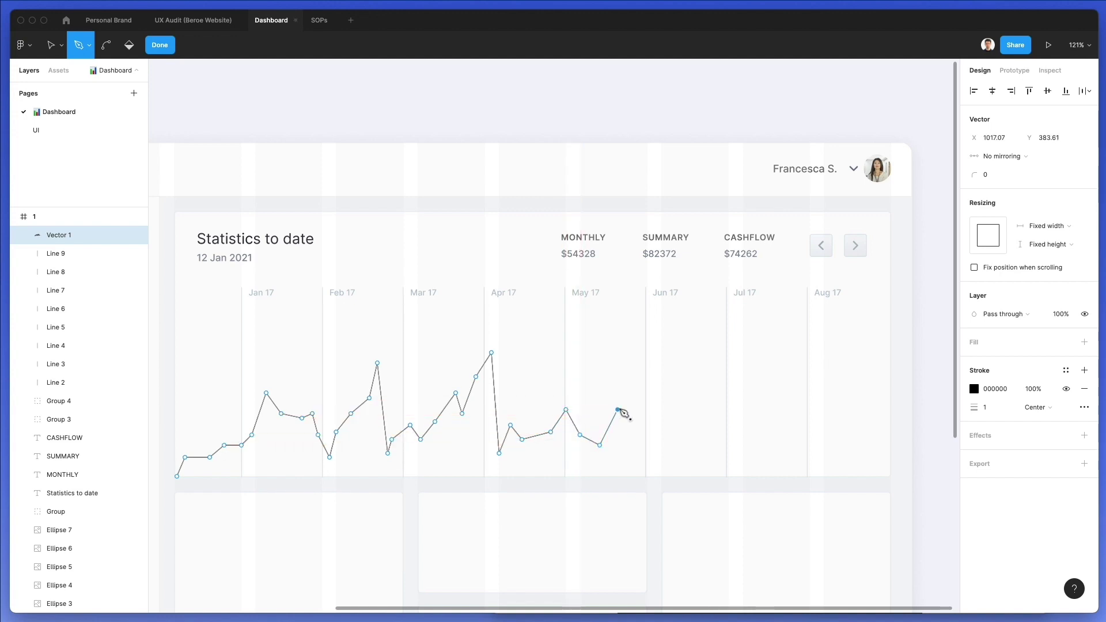
pyautogui.click(639, 357)
# Step: Extend the graph line through a dip and a tall peak in the Jun 17 column, falling just past the Jul 17 line
pyautogui.click(654, 435)
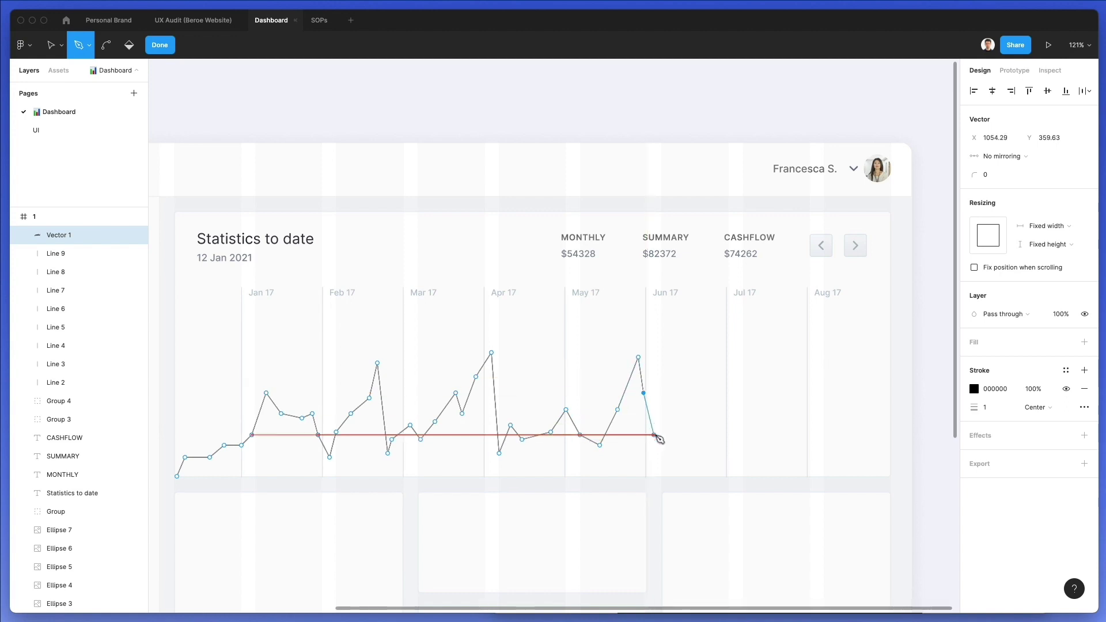
pyautogui.click(661, 414)
pyautogui.click(678, 377)
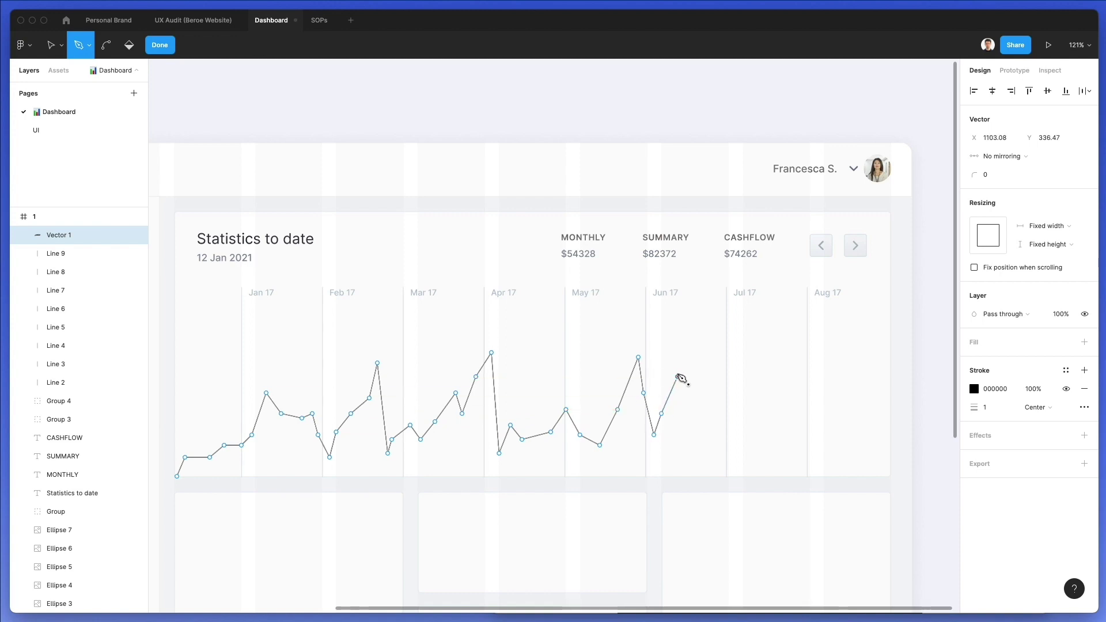
pyautogui.click(702, 328)
pyautogui.click(722, 376)
pyautogui.click(736, 433)
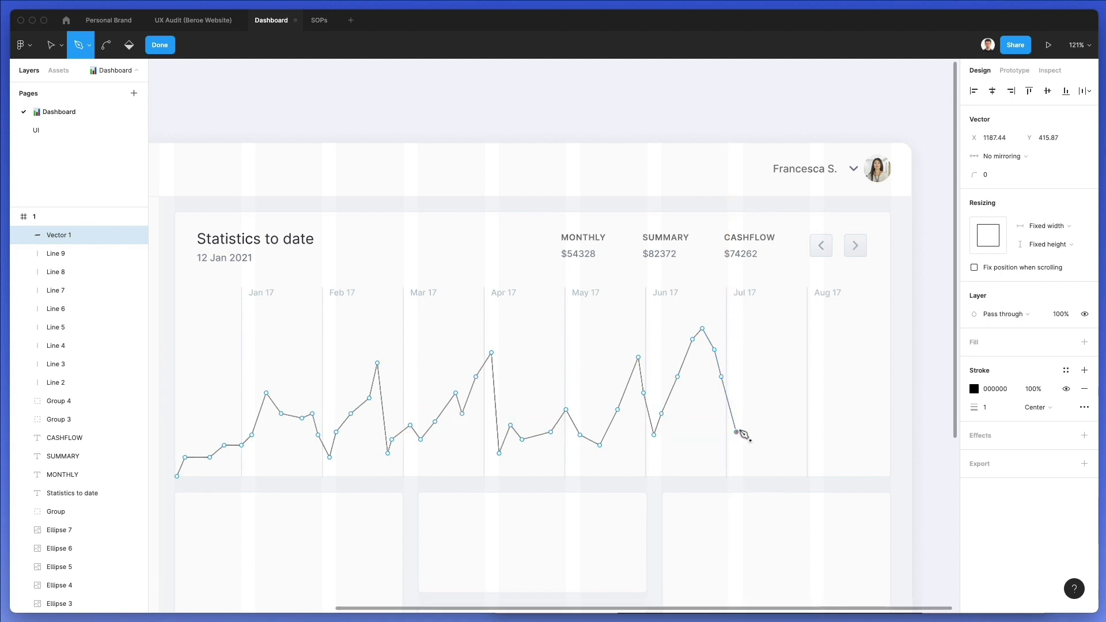
# Step: Extend the graph line up to a broad peak in the Jul 17 column and down to a low in the Aug 17 column
pyautogui.click(746, 410)
pyautogui.click(762, 376)
pyautogui.click(778, 352)
pyautogui.click(796, 349)
pyautogui.click(810, 363)
pyautogui.click(824, 413)
pyautogui.click(836, 435)
# Step: Raise the graph line to a final peak at the card's right edge and close the shape along the card's bottom edge
pyautogui.click(858, 408)
pyautogui.click(869, 376)
pyautogui.click(876, 350)
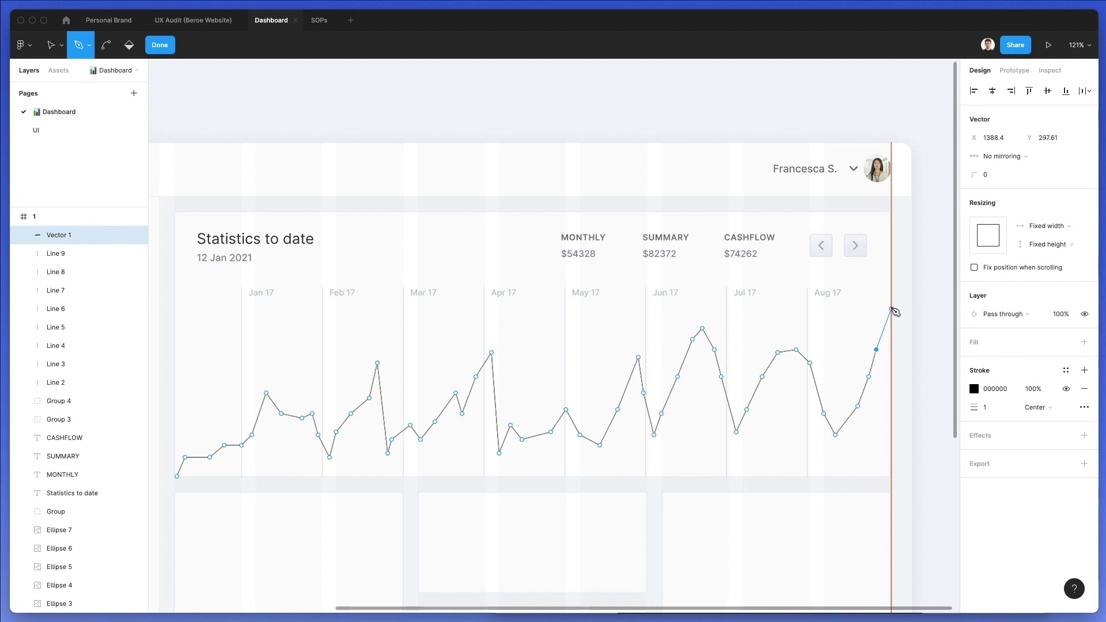
pyautogui.click(891, 306)
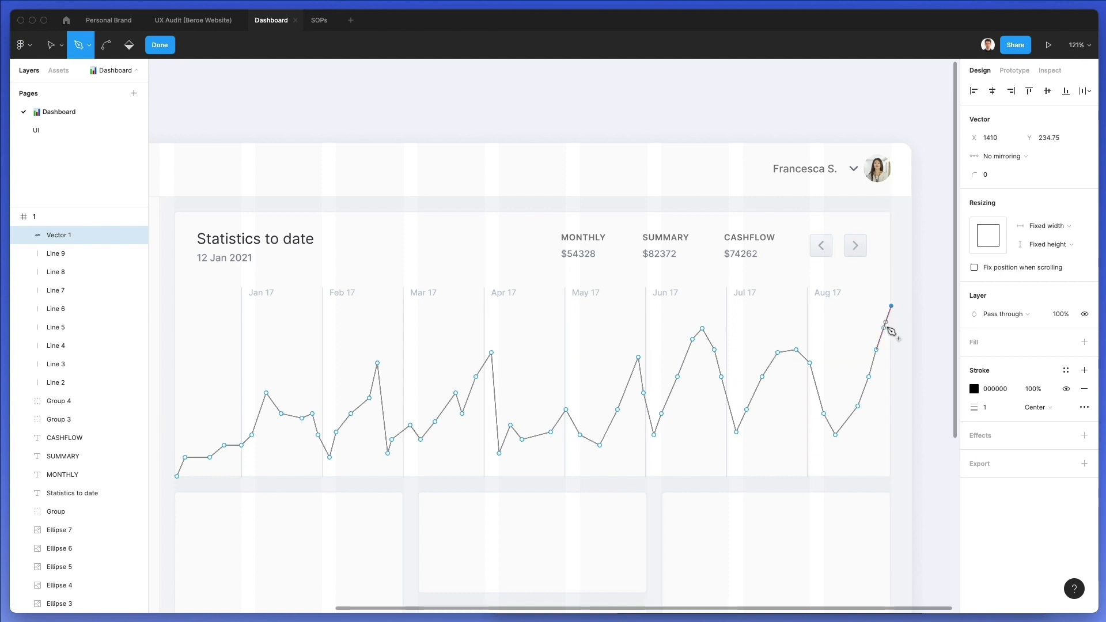
pyautogui.click(892, 477)
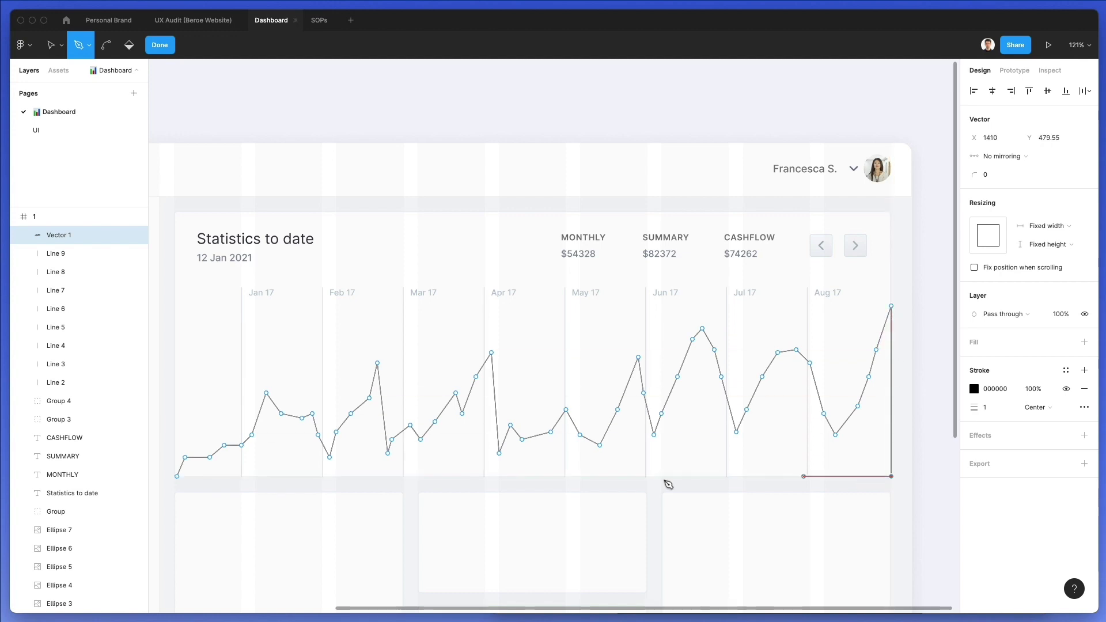
pyautogui.click(176, 477)
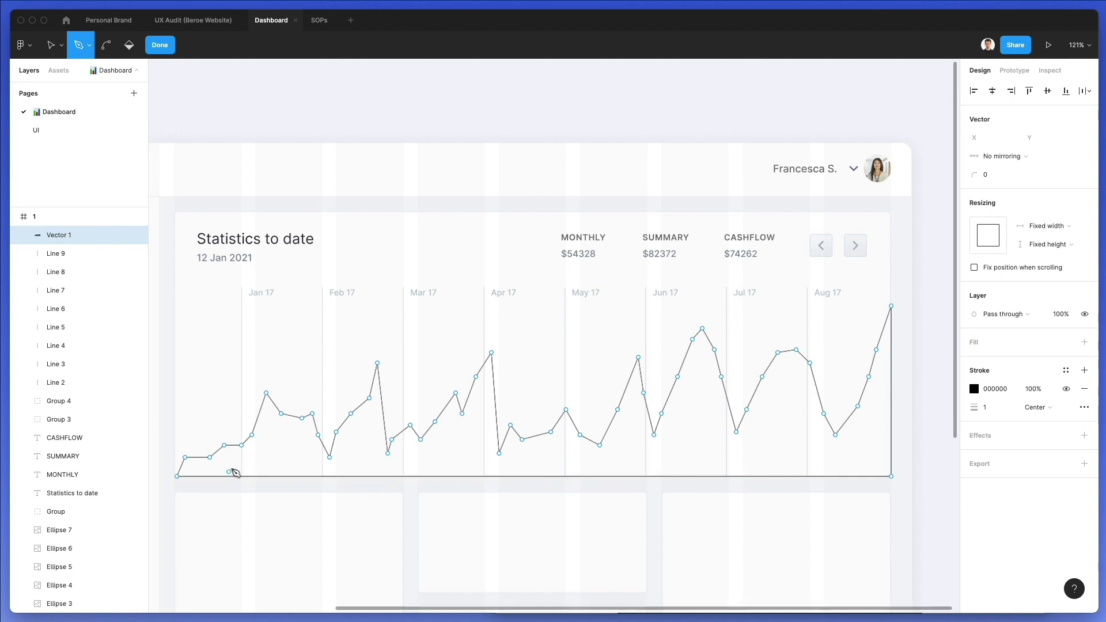
pyautogui.press('Escape')
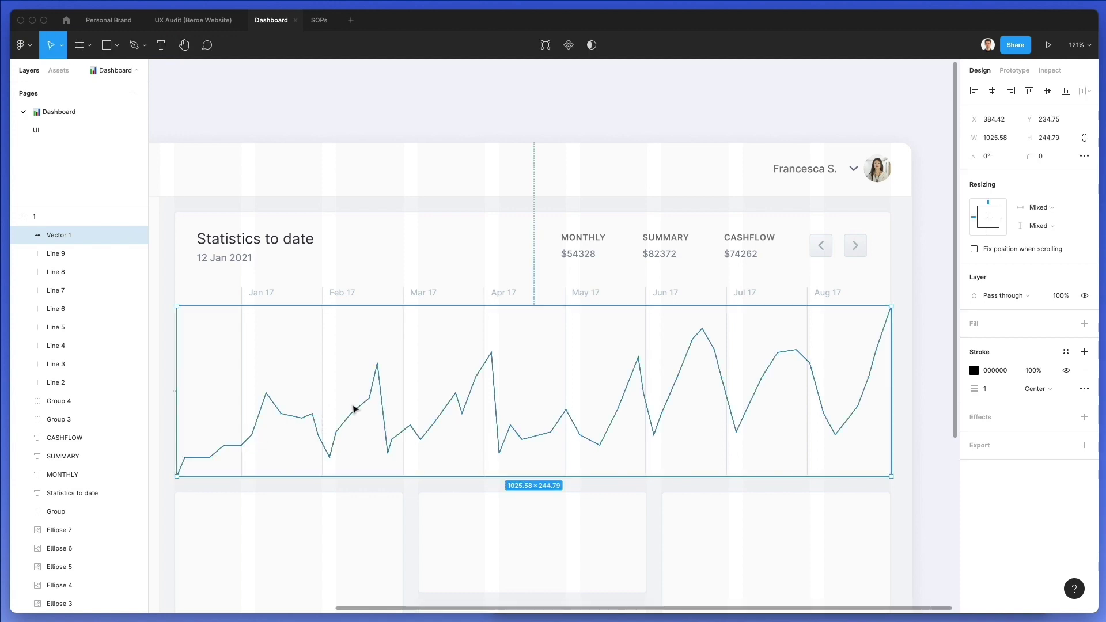
# Step: Remove the stroke from the closed graph shape and add a fill to it
pyautogui.scroll(1, 869, 391)
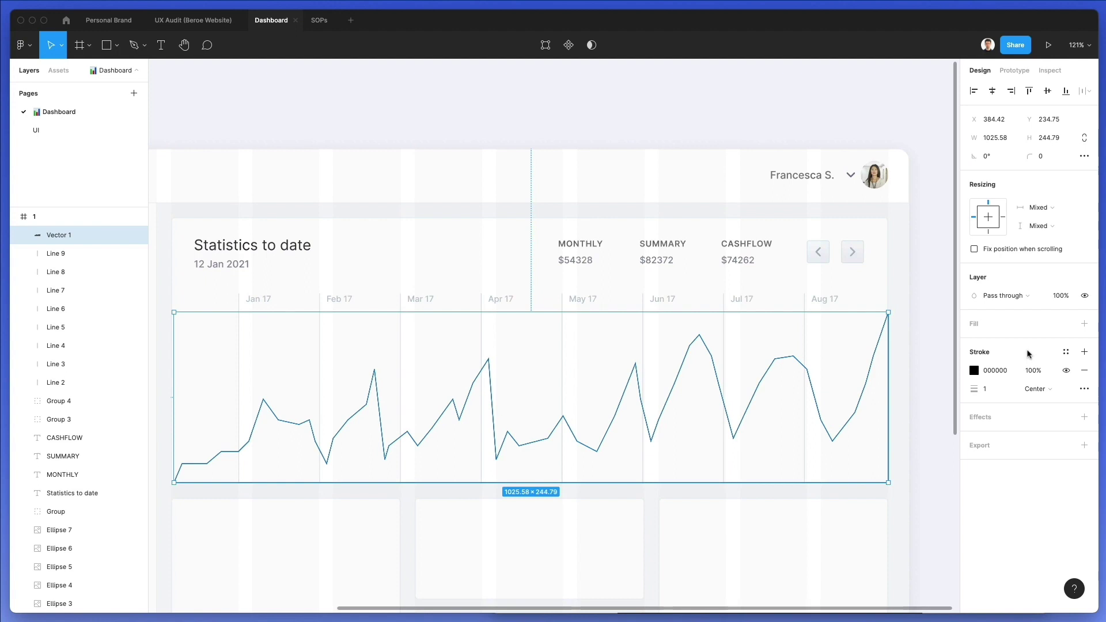
pyautogui.click(1086, 370)
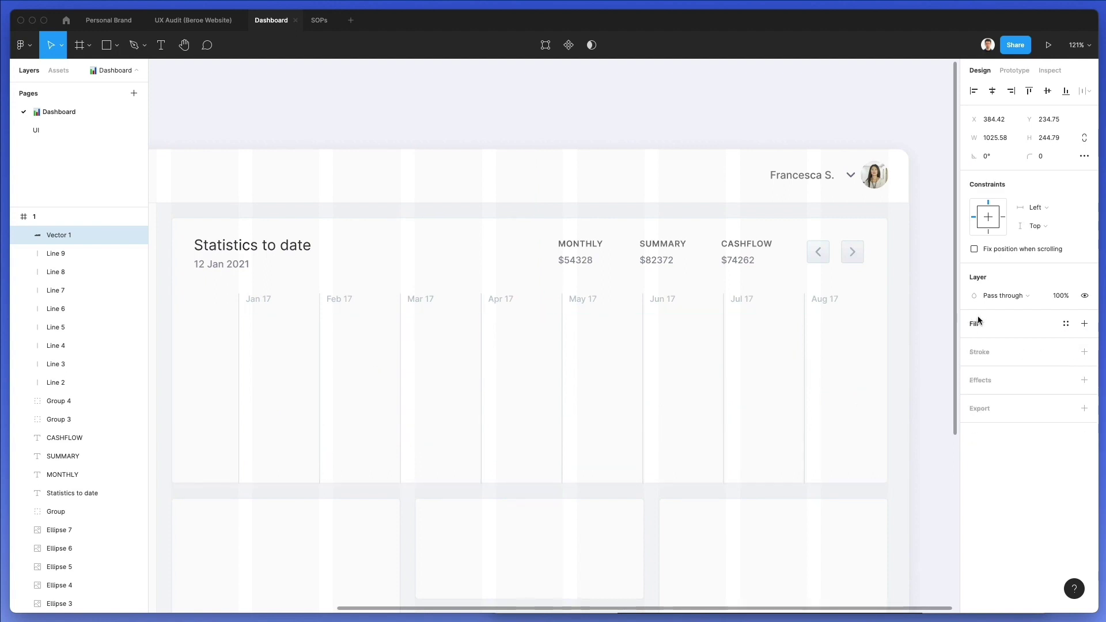
pyautogui.click(974, 323)
# Step: Colour the graph shape's fill with the blue 0094FF sampled from the Apply Filters button
pyautogui.hscroll(-10, 350, 263)
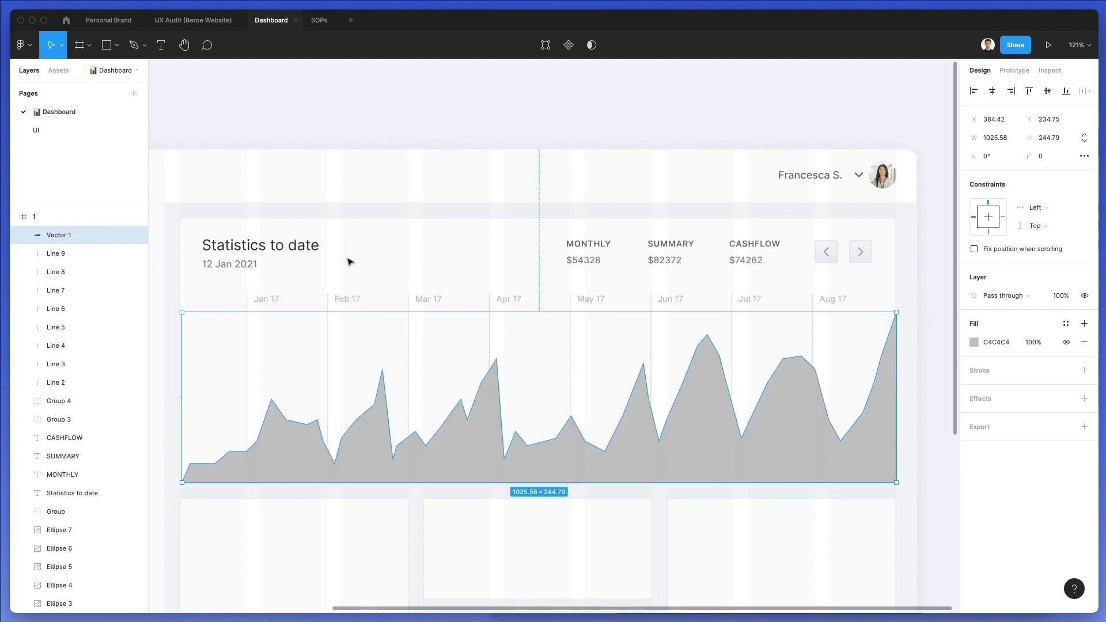
pyautogui.hscroll(-1, 403, 404)
pyautogui.press('i')
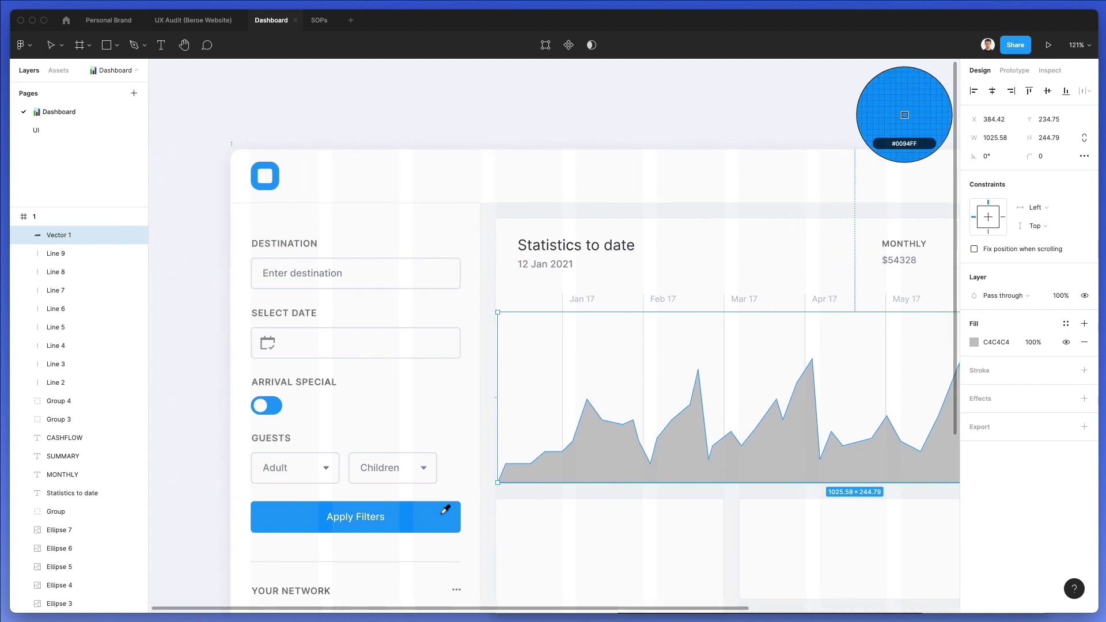
pyautogui.click(446, 509)
# Step: Make the graph fill a linear gradient with its upper stop at 19% opacity and its lower end slightly below the shape
pyautogui.hscroll(9, 444, 516)
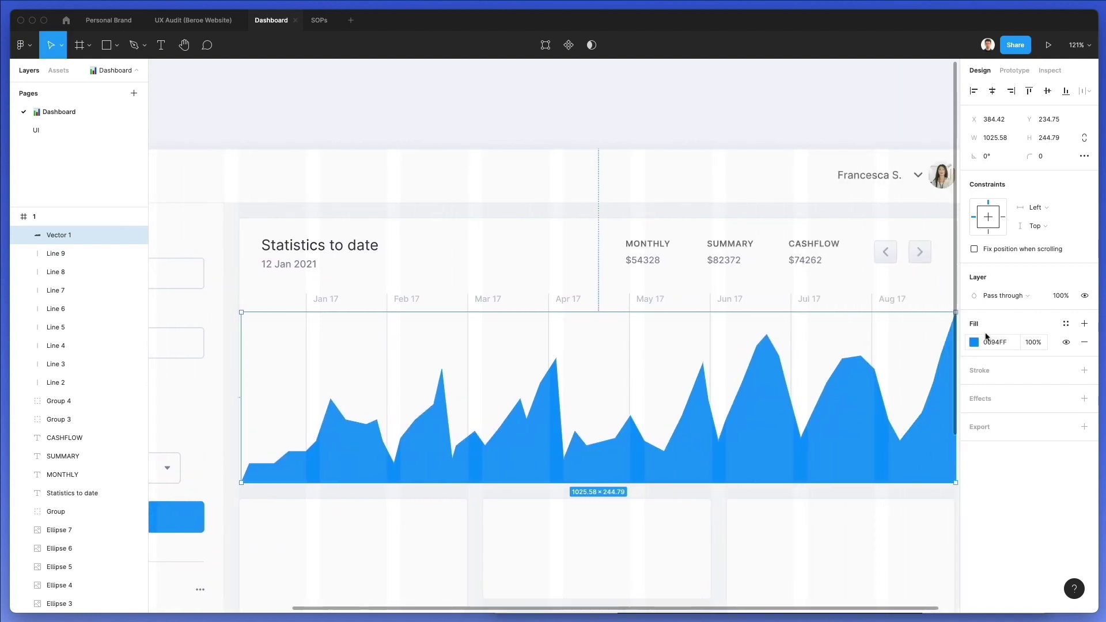
pyautogui.click(974, 343)
pyautogui.click(839, 312)
pyautogui.click(856, 325)
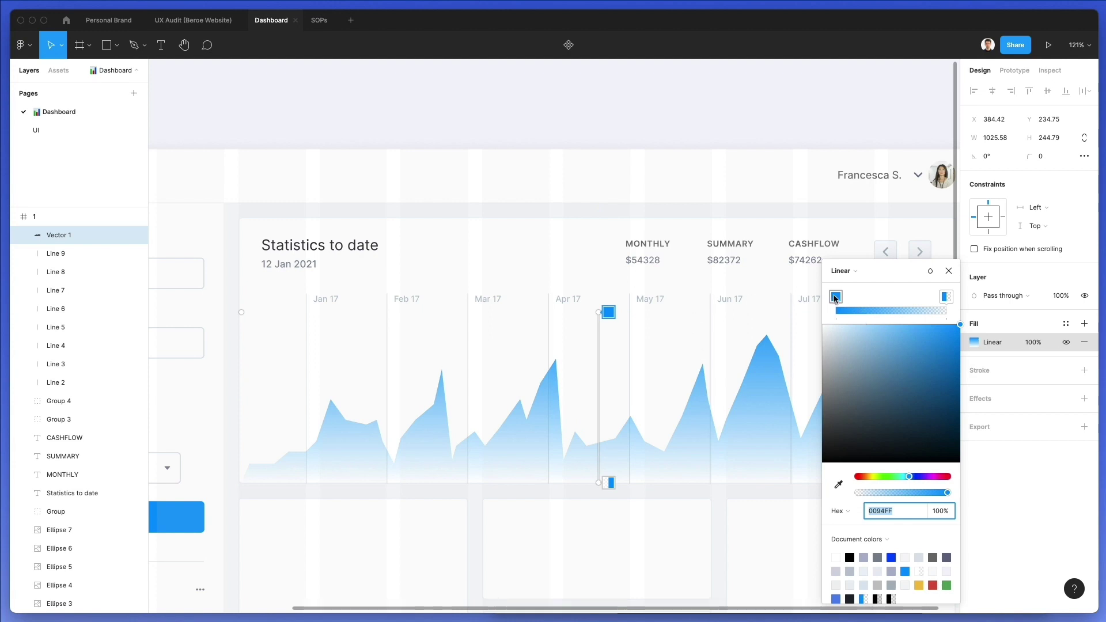
pyautogui.click(866, 493)
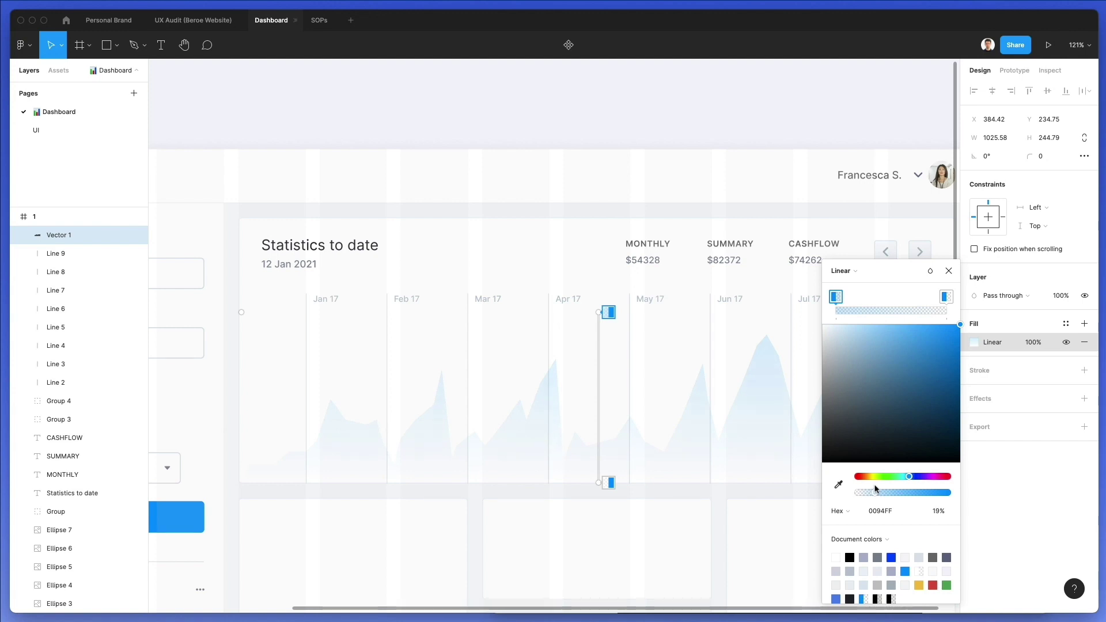
pyautogui.moveTo(599, 486)
pyautogui.mouseDown()
pyautogui.moveTo(600, 511)
pyautogui.moveTo(601, 495)
pyautogui.mouseUp()
pyautogui.press('Escape')
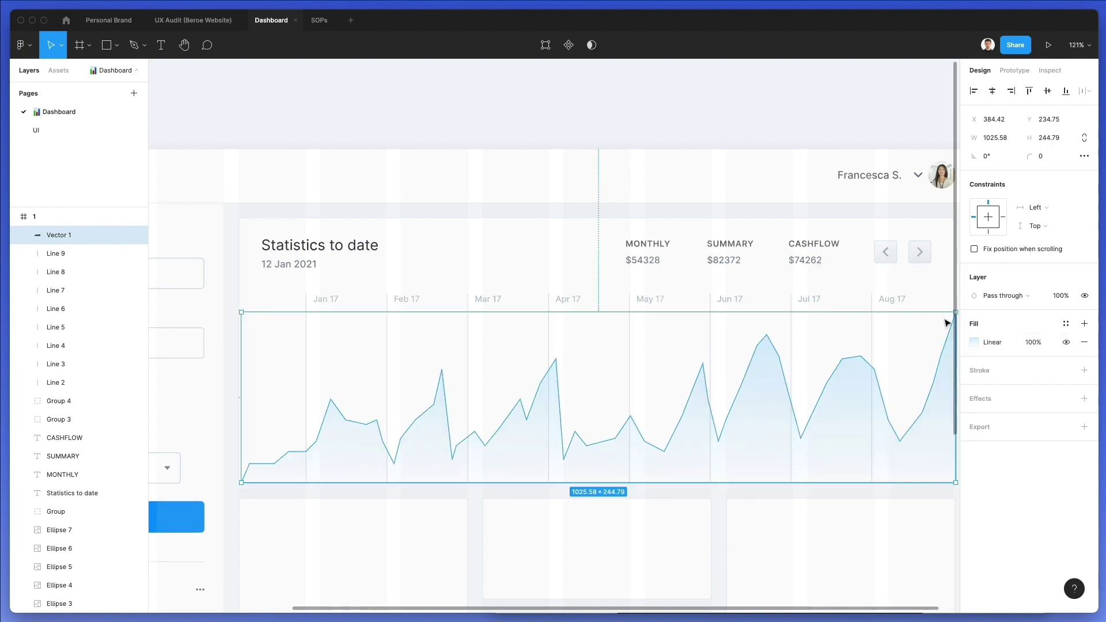
# Step: Add a drop shadow to the graph shape, coloured 0094FF as sampled from the Apply Filters button
pyautogui.click(981, 397)
pyautogui.click(966, 419)
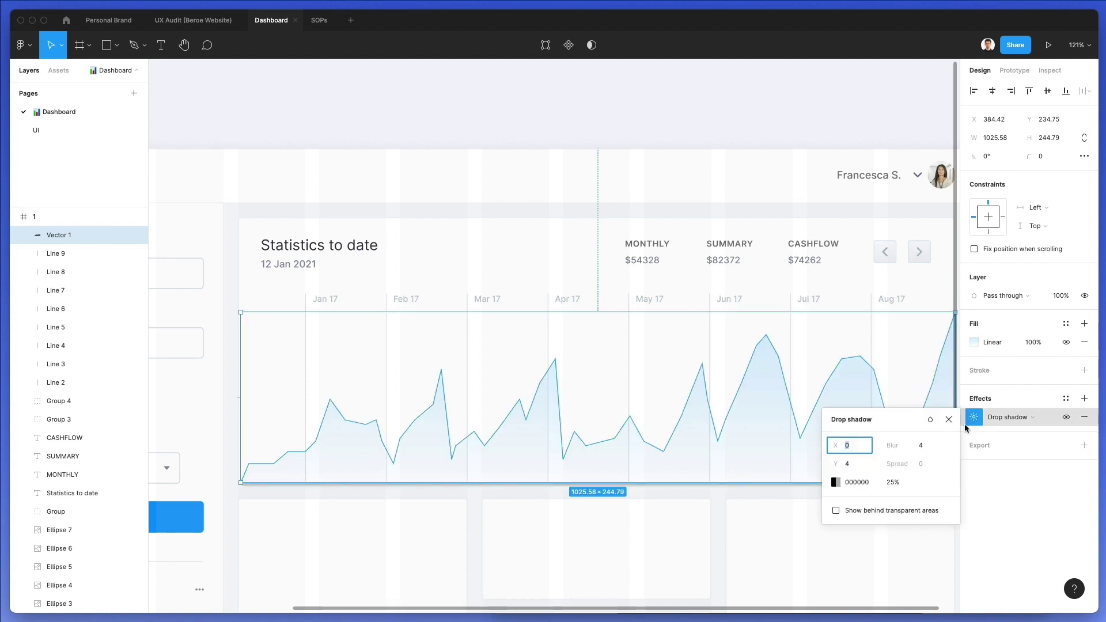
pyautogui.click(836, 482)
pyautogui.press('i')
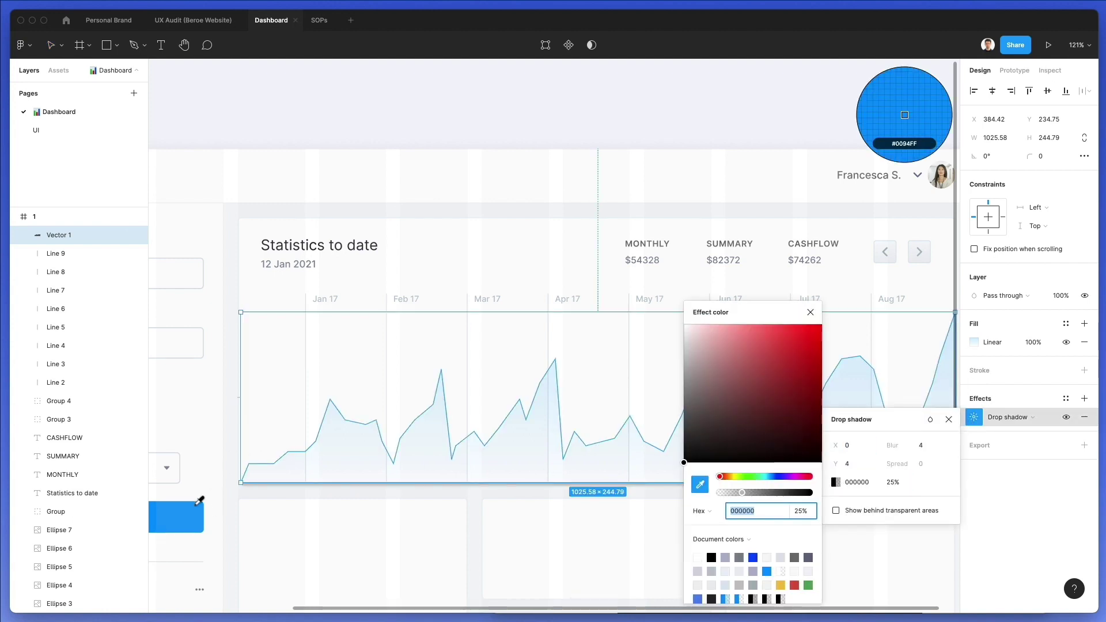
pyautogui.click(197, 509)
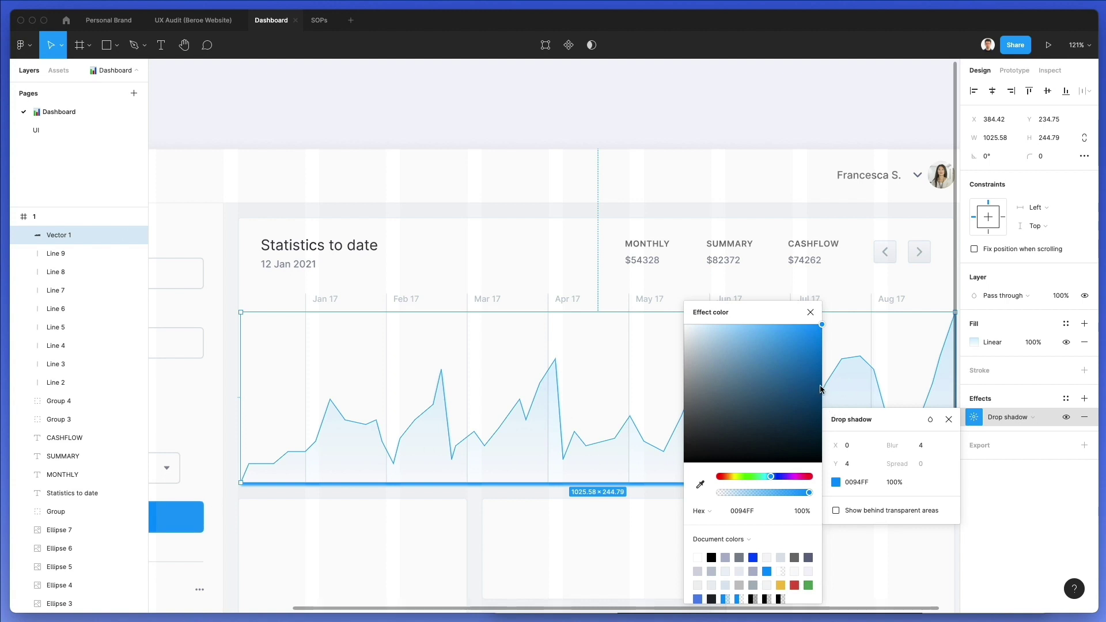
# Step: Reduce the drop shadow's blur to 2
pyautogui.click(921, 447)
pyautogui.press('Down')
pyautogui.press('Down')
pyautogui.press('Down')
pyautogui.press('Up')
pyautogui.press('Up')
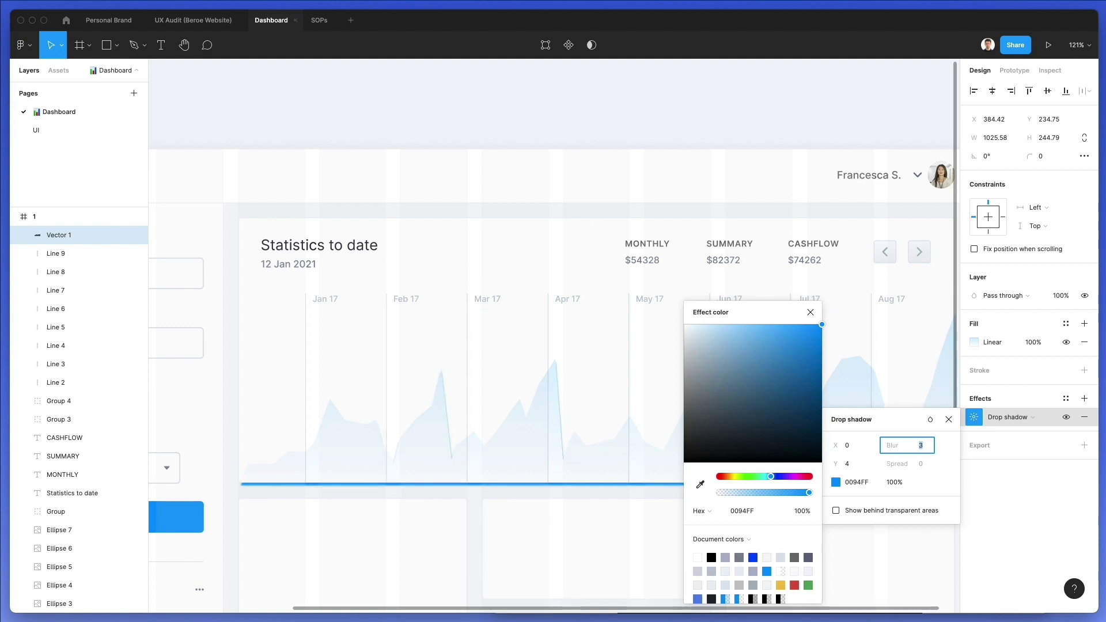
# Step: Set the drop shadow's Y offset to -1 and its blur to 0
pyautogui.click(851, 462)
pyautogui.press('Down')
pyautogui.press('Down')
pyautogui.press('Down')
pyautogui.press('Down')
pyautogui.press('Down')
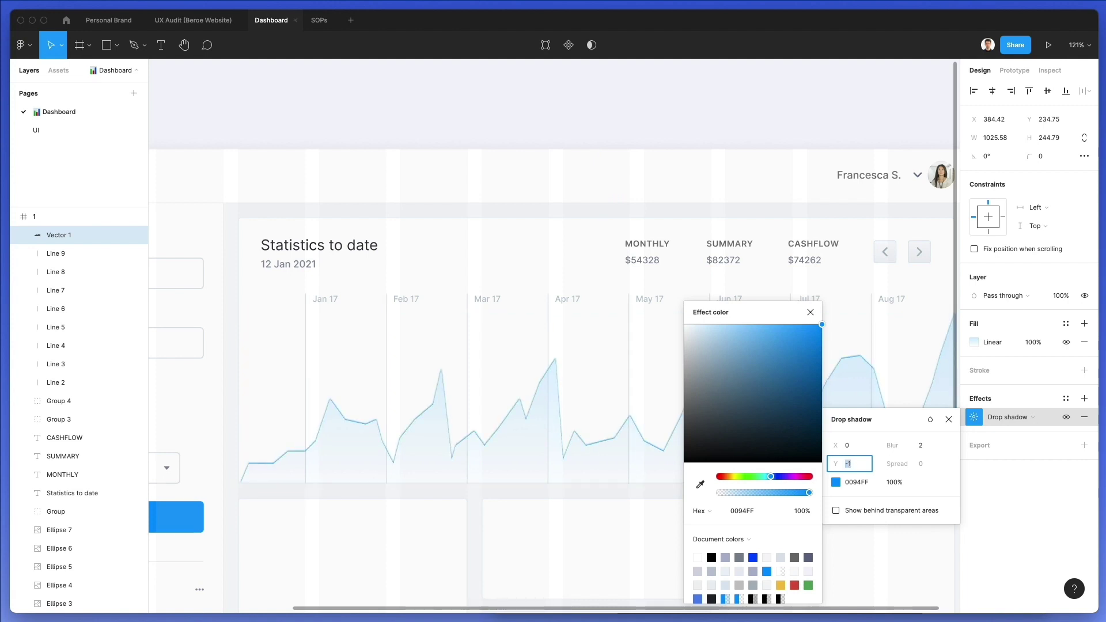
pyautogui.click(920, 445)
pyautogui.press('Down')
pyautogui.press('Down')
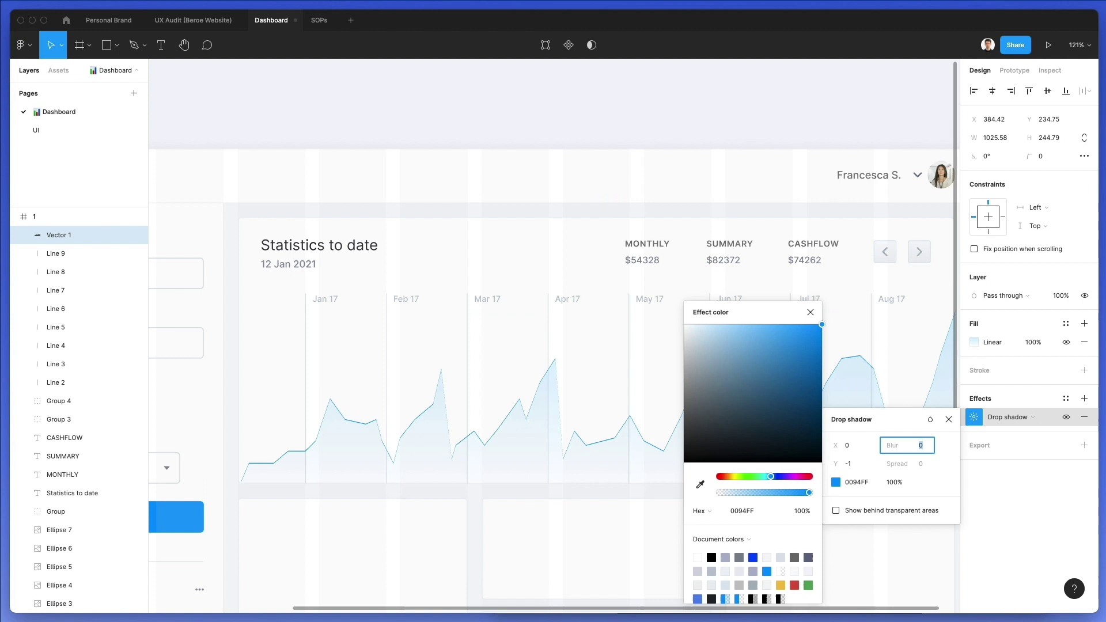
# Step: Set the drop shadow's Y offset to -2 and its X offset to -1
pyautogui.click(851, 463)
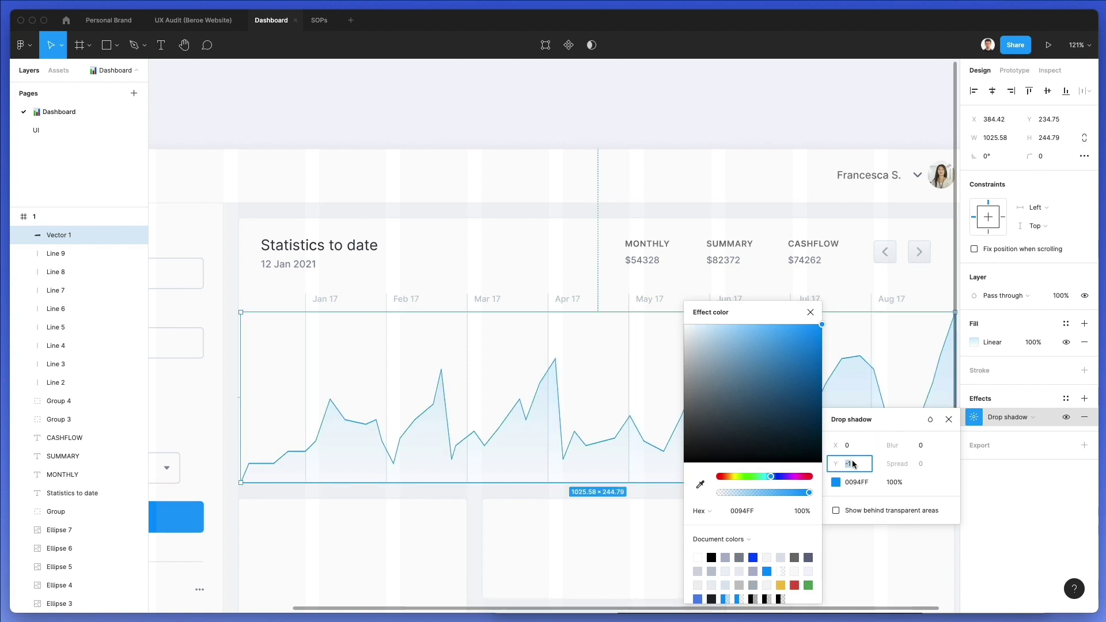
pyautogui.press('Down')
pyautogui.press('Down')
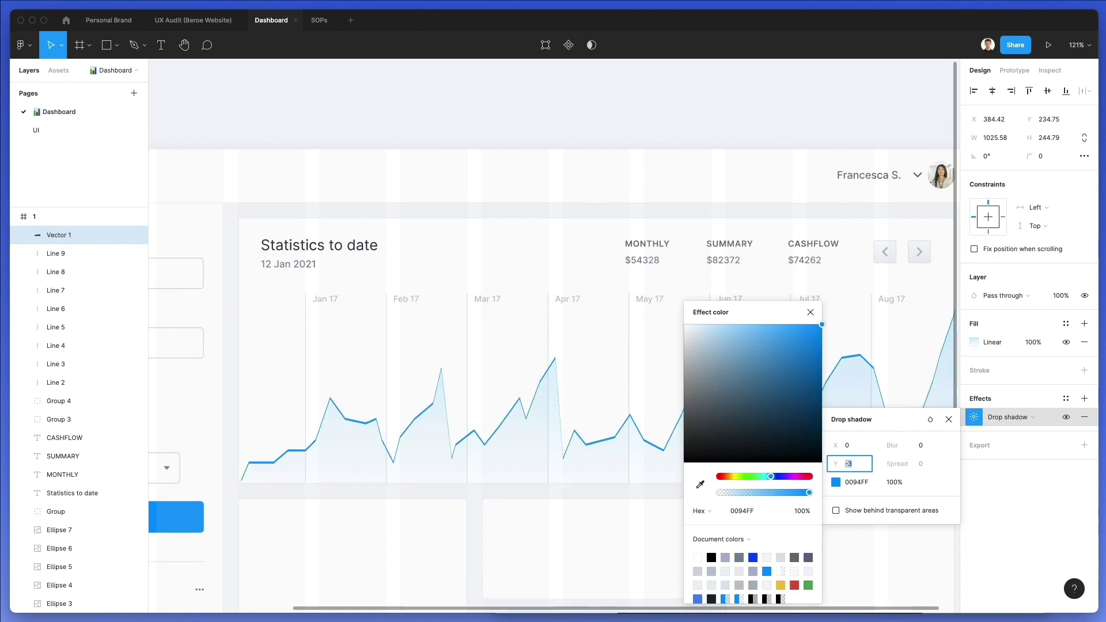
pyautogui.press('Up')
pyautogui.hotkey('shift', 'Tab')
pyautogui.press('Down')
pyautogui.press('Down')
pyautogui.press('Up')
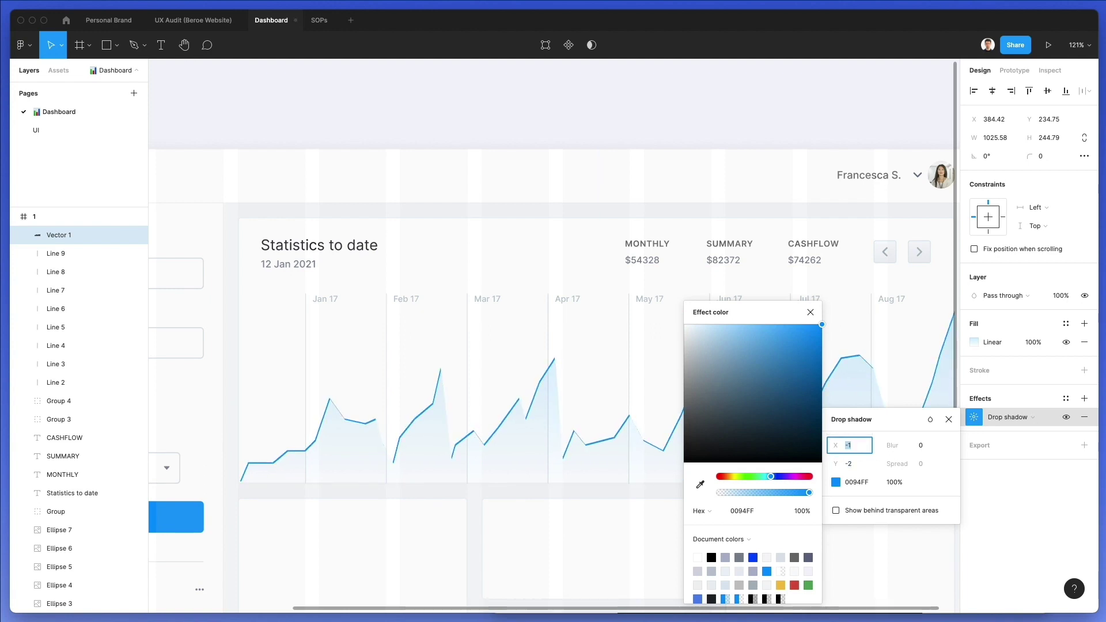
# Step: Try a Y offset of -3 and a blur of 1 on the drop shadow
pyautogui.press('Tab')
pyautogui.press('Down')
pyautogui.press('Down')
pyautogui.press('Down')
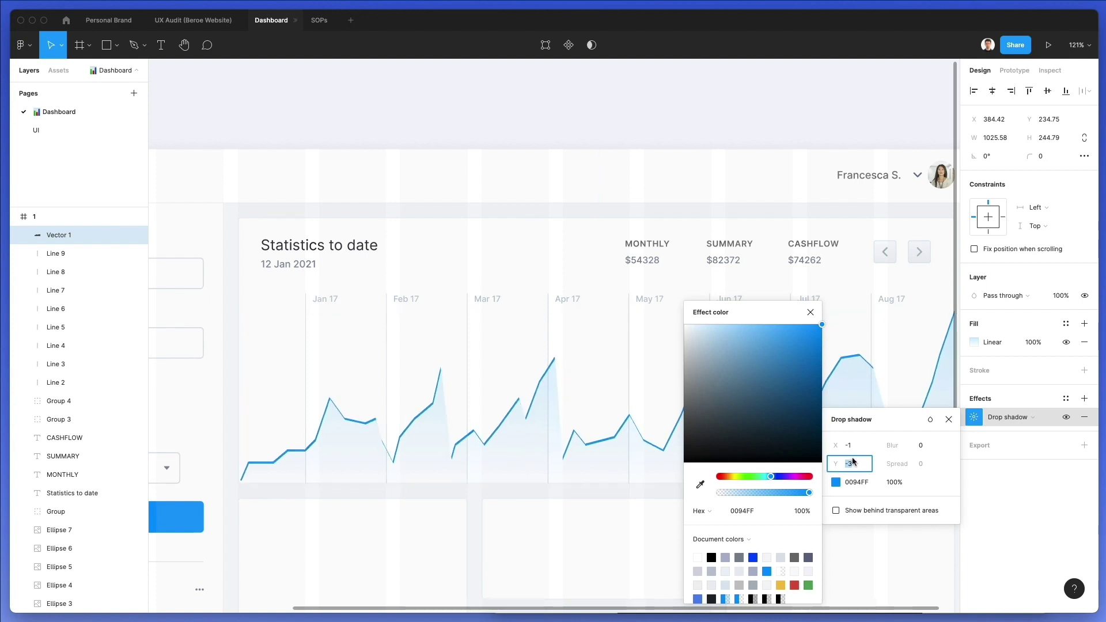
pyautogui.press('Up')
pyautogui.press('Up')
pyautogui.press('Up')
pyautogui.press('Tab')
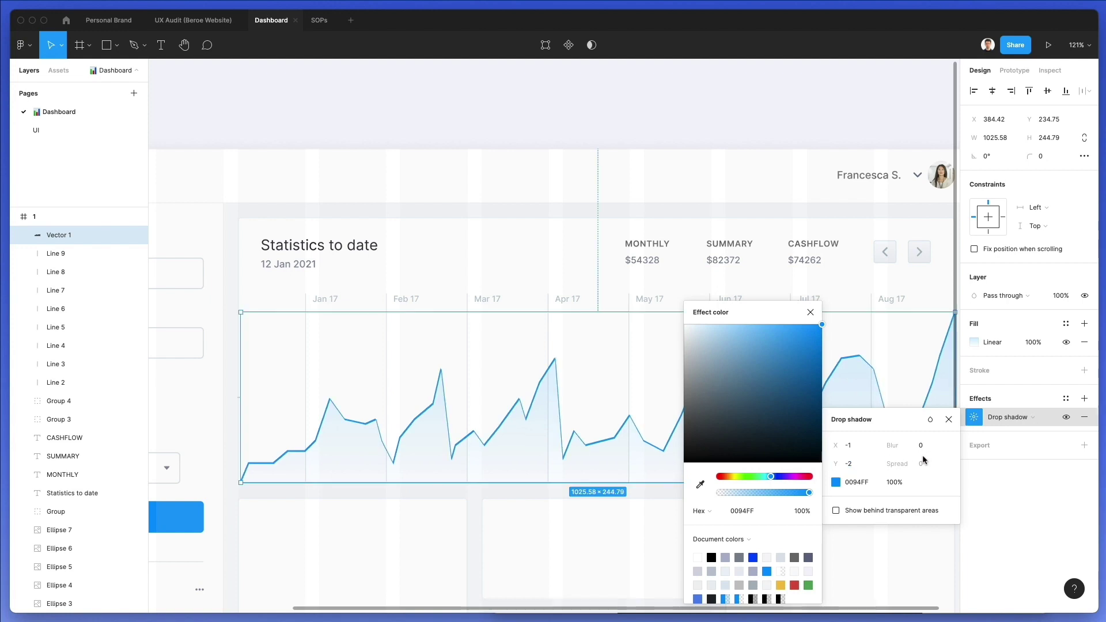
pyautogui.press('Up')
pyautogui.press('Up')
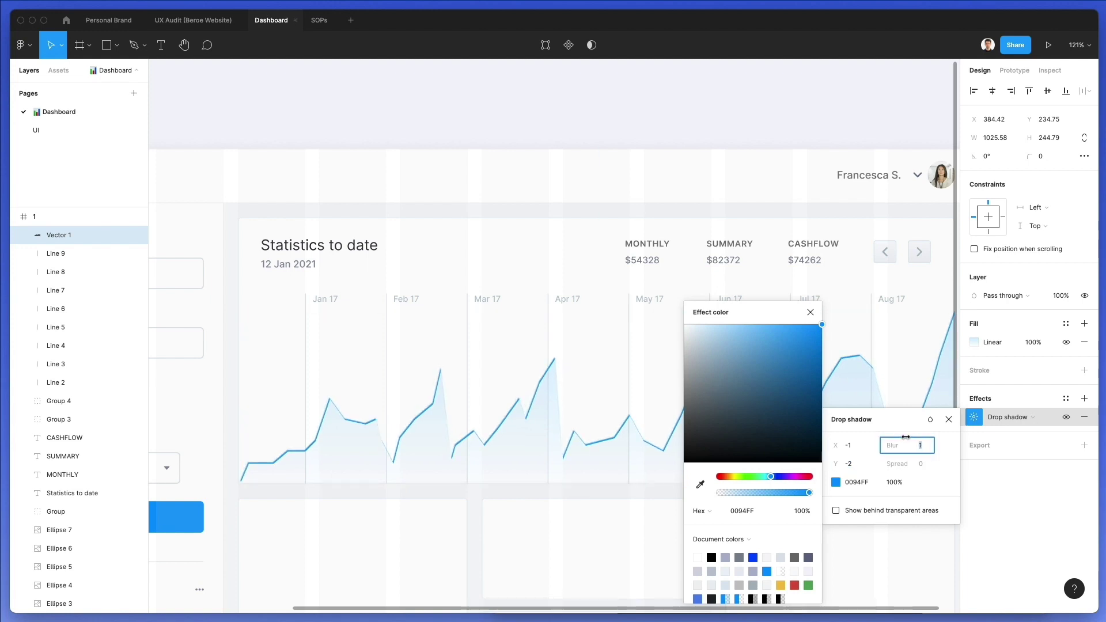
# Step: Set the drop shadow's X offset to 1, keeping Y at -2, and close the effect colour picker
pyautogui.hotkey('shift', 'Tab')
pyautogui.hotkey('shift', 'Tab')
pyautogui.press('Down')
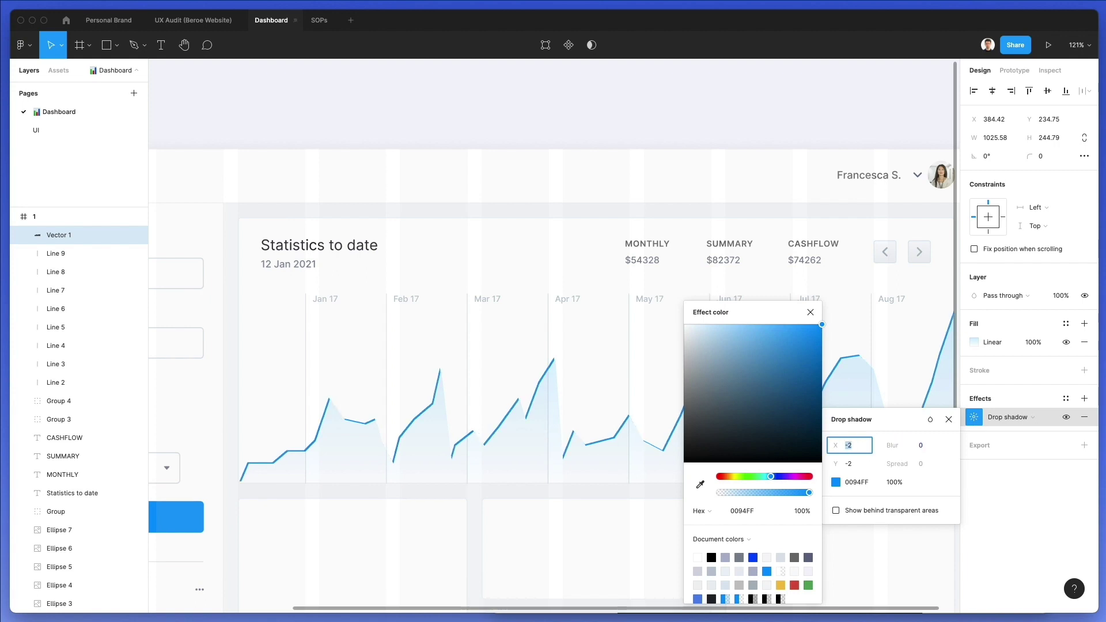
pyautogui.press('Up')
pyautogui.press('Up')
pyautogui.press('Up')
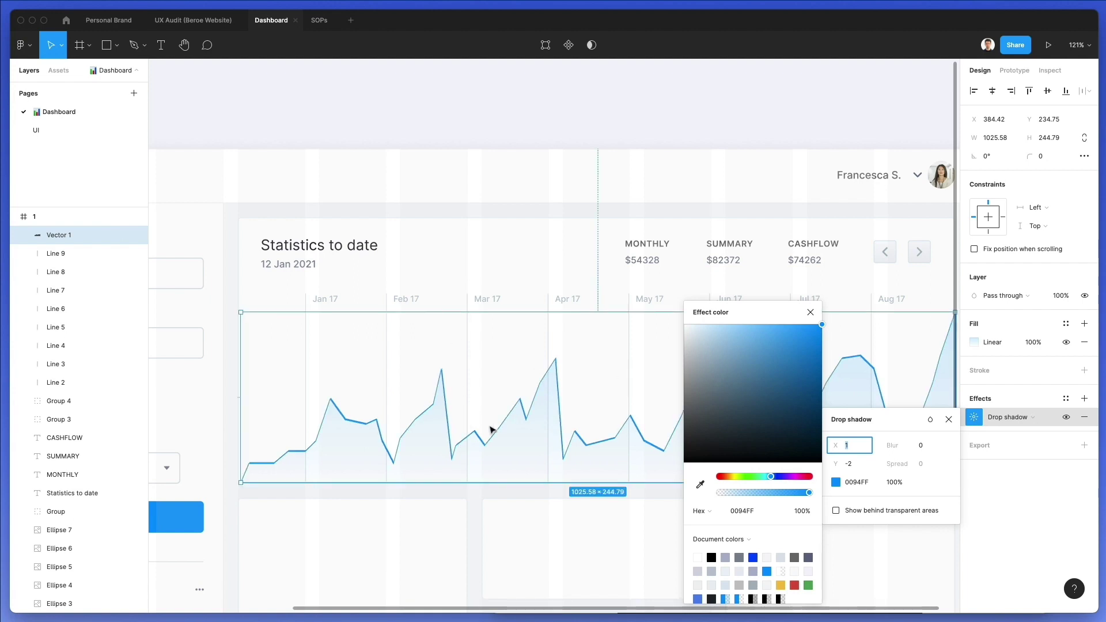
pyautogui.click(858, 465)
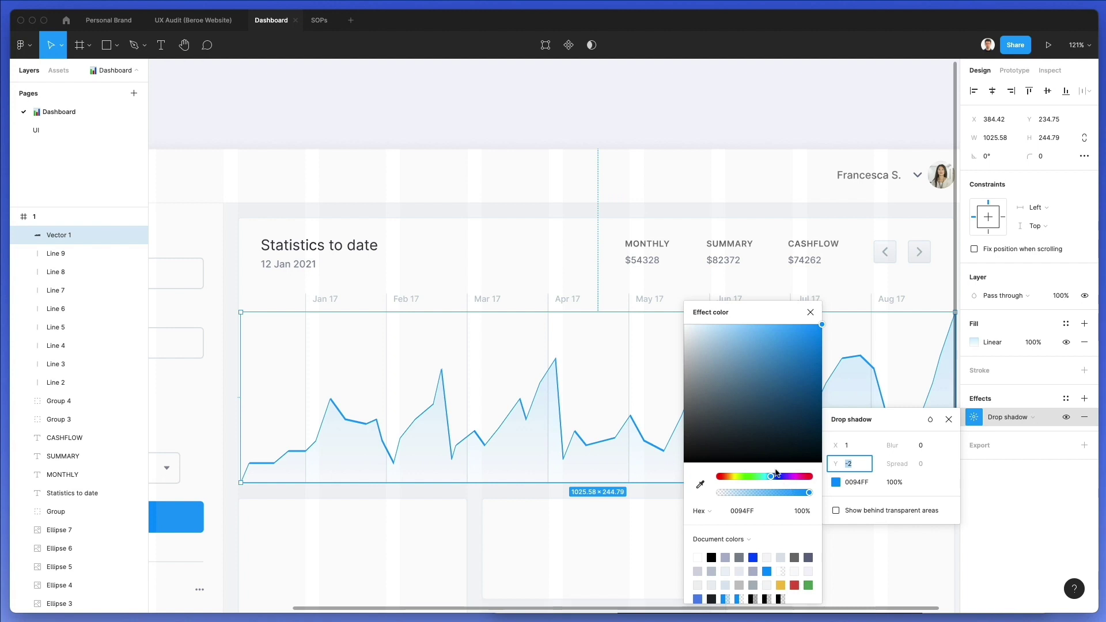
pyautogui.click(810, 312)
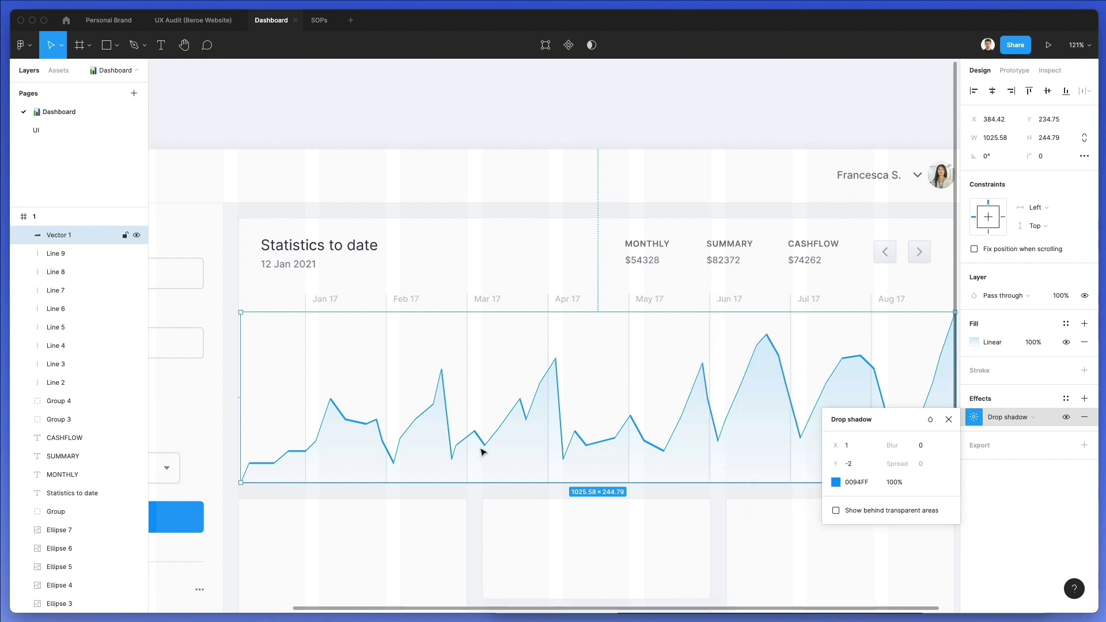
# Step: Smooth the graph shape by lowering the Jan 17 peak and raising the low points after the Feb 17 line and before the Mar 17 line
pyautogui.doubleClick(342, 455)
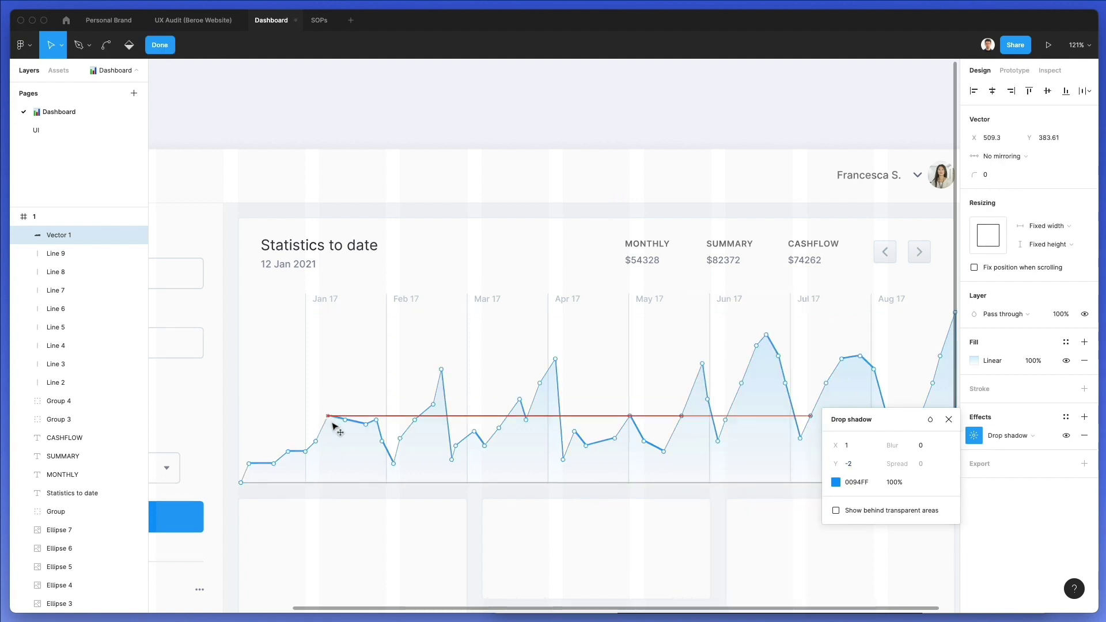
pyautogui.click(395, 396)
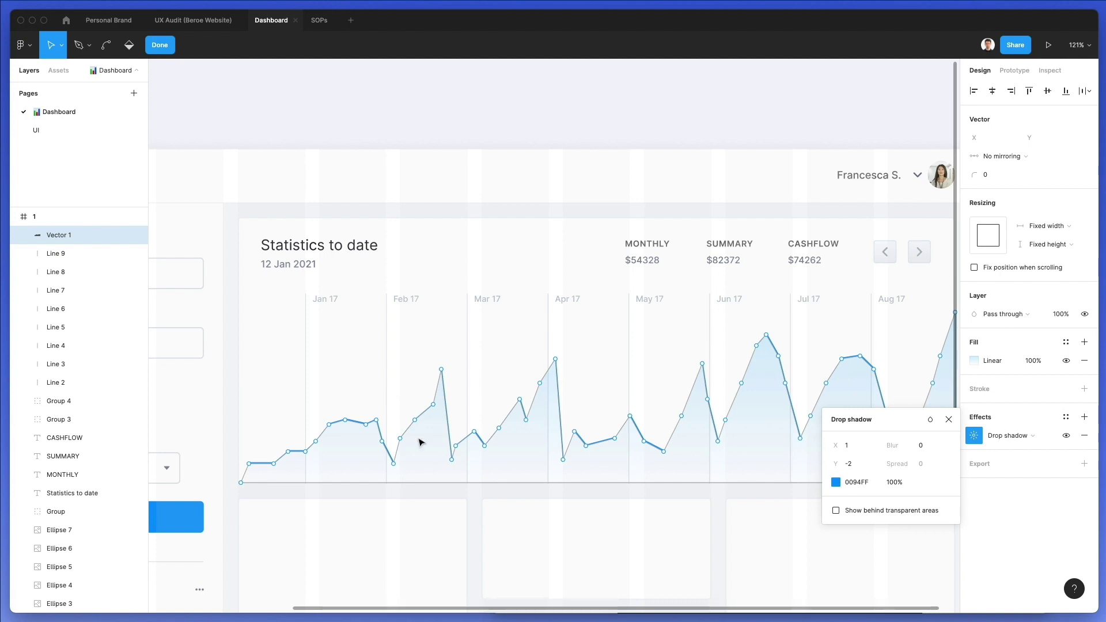
pyautogui.moveTo(395, 464); pyautogui.dragTo(395, 433)
pyautogui.moveTo(455, 459); pyautogui.dragTo(454, 407)
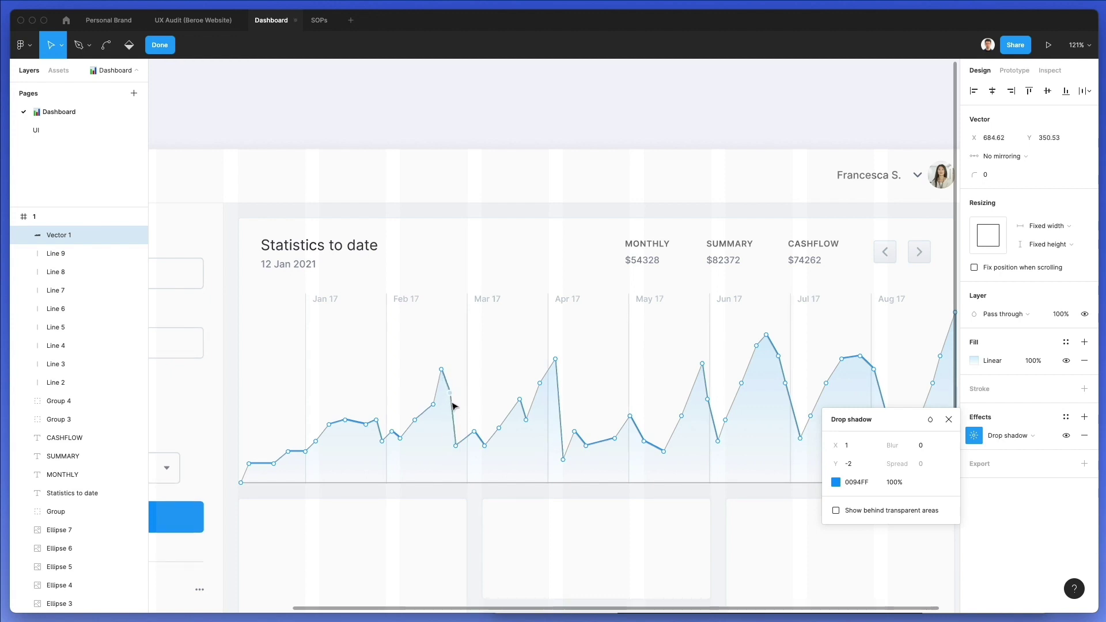
pyautogui.moveTo(458, 446); pyautogui.dragTo(484, 395)
pyautogui.press('Escape')
# Step: Raise the graph's low points just after the Jun 17, Jul 17 and Aug 17 lines, and remove the graph's drop shadow
pyautogui.hscroll(2, 576, 397)
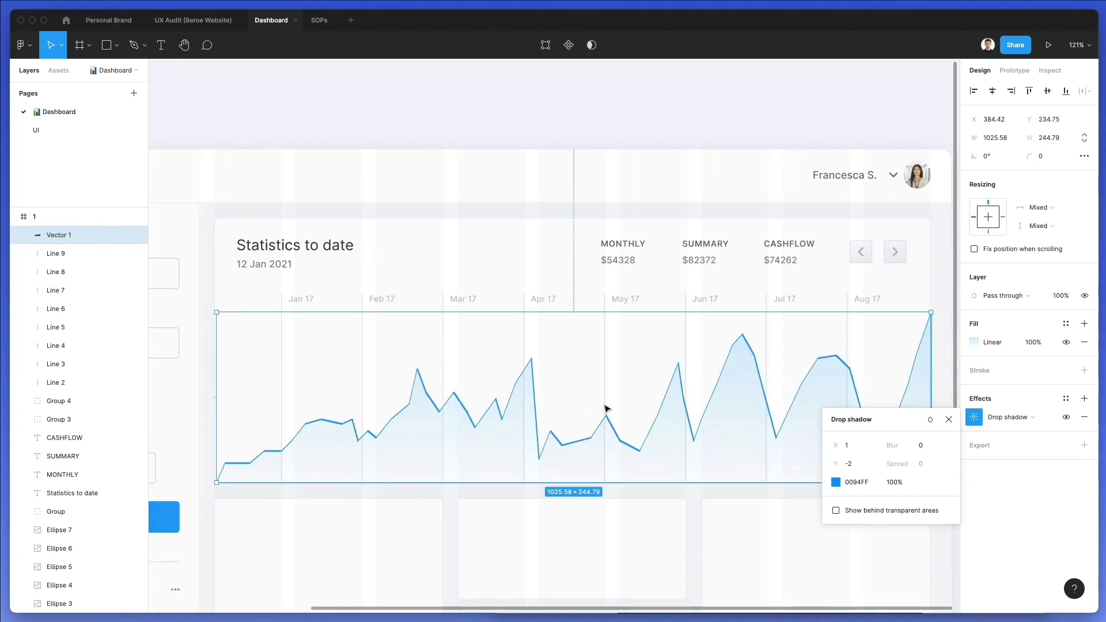
pyautogui.scroll(-2, 606, 409)
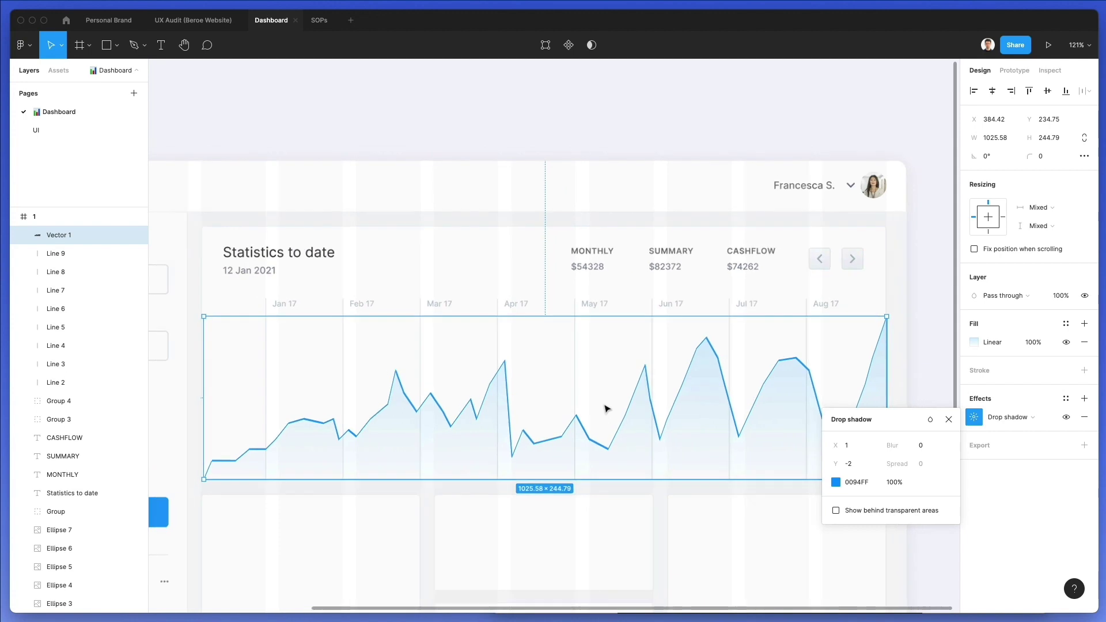
pyautogui.doubleClick(692, 424)
pyautogui.moveTo(659, 439); pyautogui.dragTo(667, 384)
pyautogui.moveTo(737, 436); pyautogui.dragTo(742, 392)
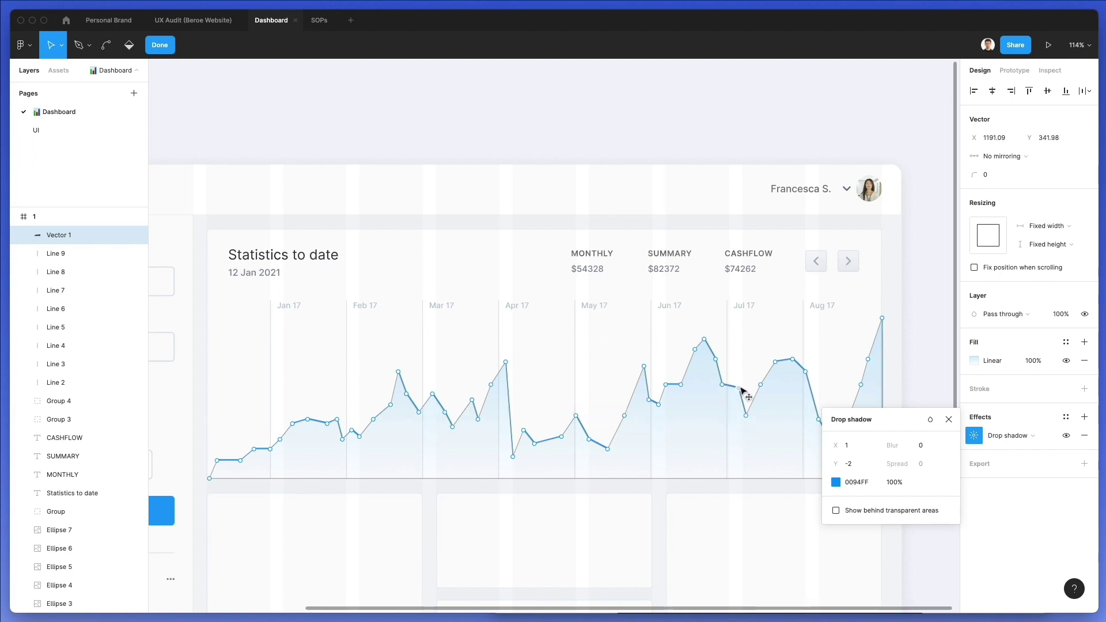
pyautogui.hscroll(3, 744, 394)
pyautogui.moveTo(757, 436); pyautogui.dragTo(752, 369)
pyautogui.click(749, 415)
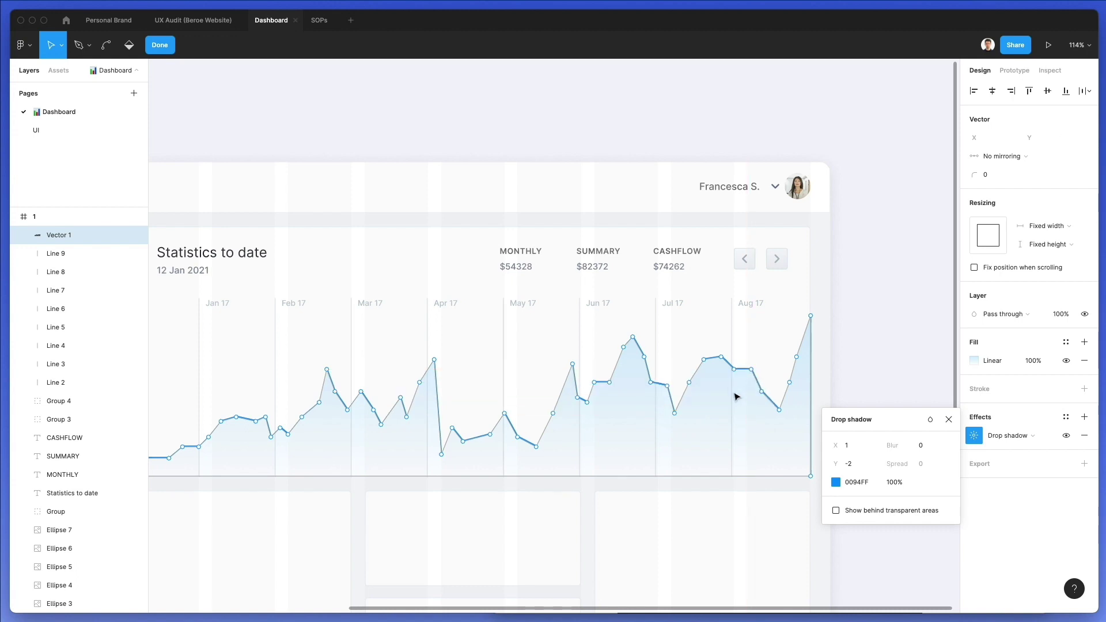
pyautogui.press('Escape')
pyautogui.click(1086, 418)
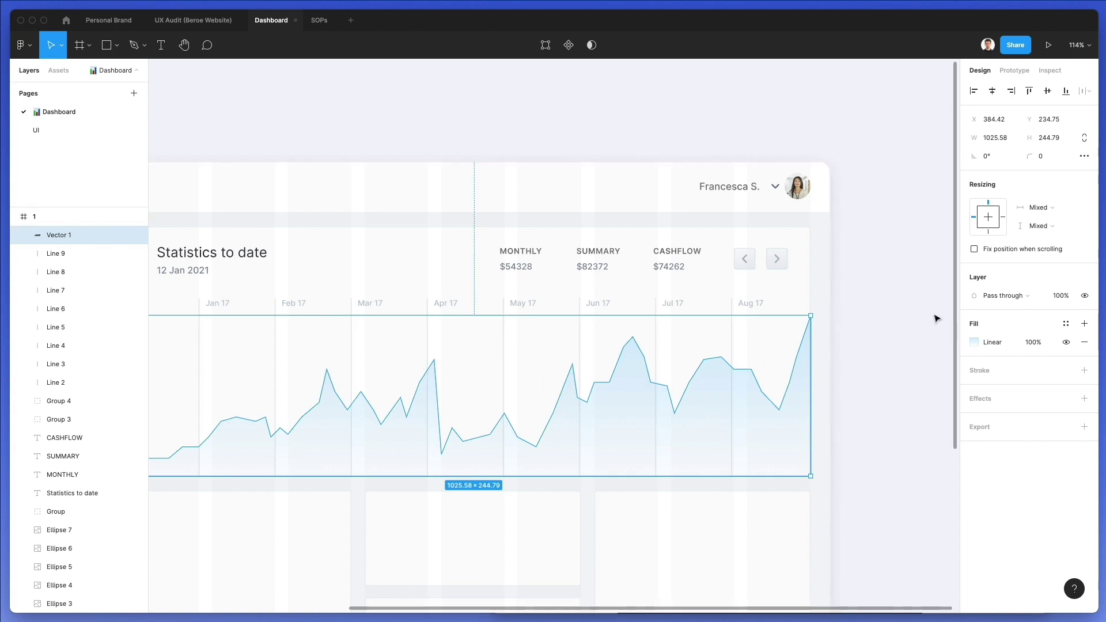
# Step: Paste a copy of the graph, offset it upward to Y 232.75 and place it behind the original
pyautogui.press('super+v')
pyautogui.press('Up')
pyautogui.press('Up')
pyautogui.press('Up')
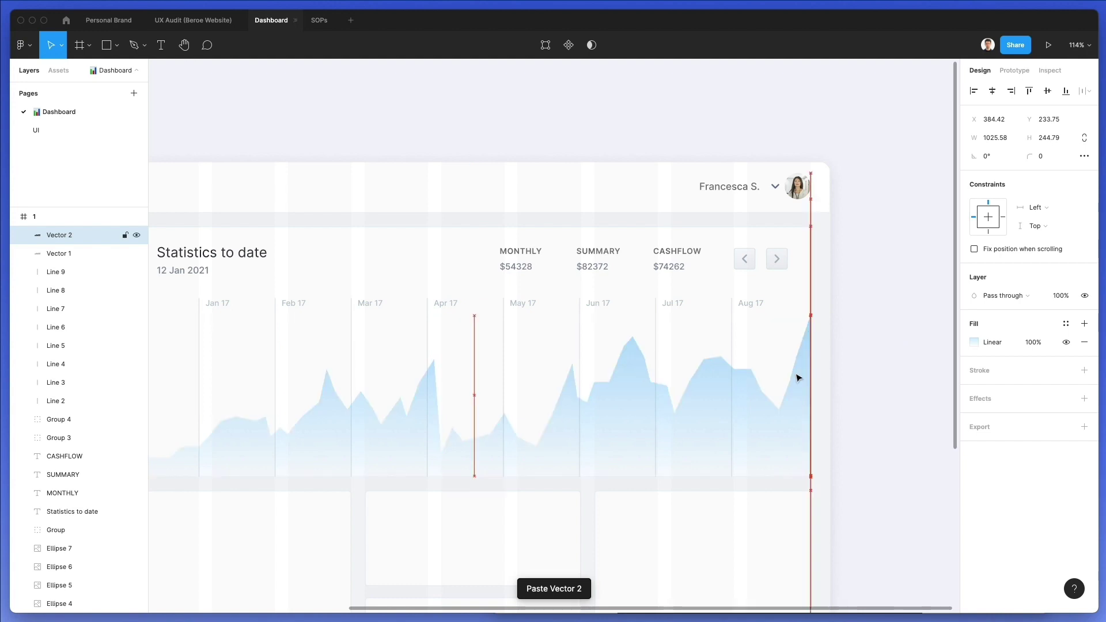
pyautogui.press('Down')
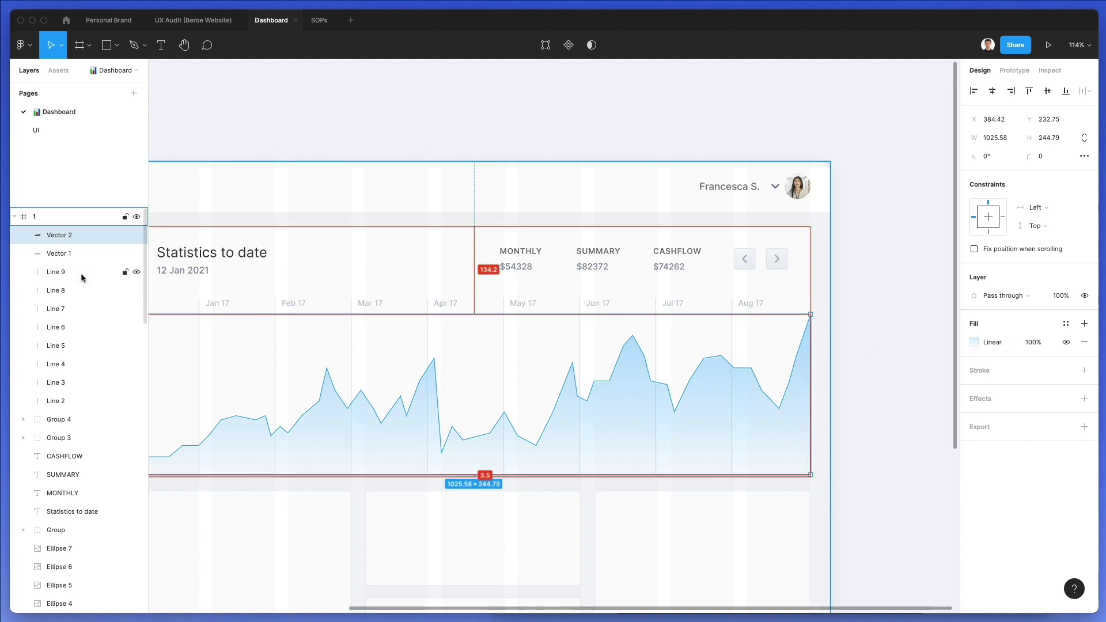
pyautogui.hotkey('ctrl', '[')
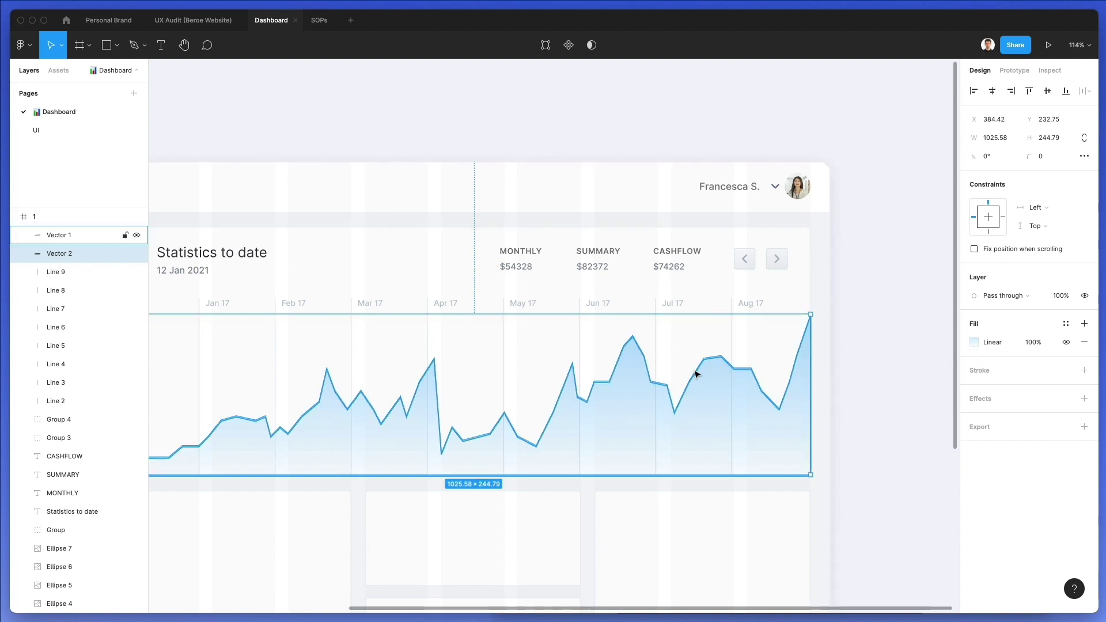
# Step: Make the original graph's gradient opaque, from pale blue at the top to FFFFFF at the bottom, both at 100% opacity
pyautogui.click(698, 412)
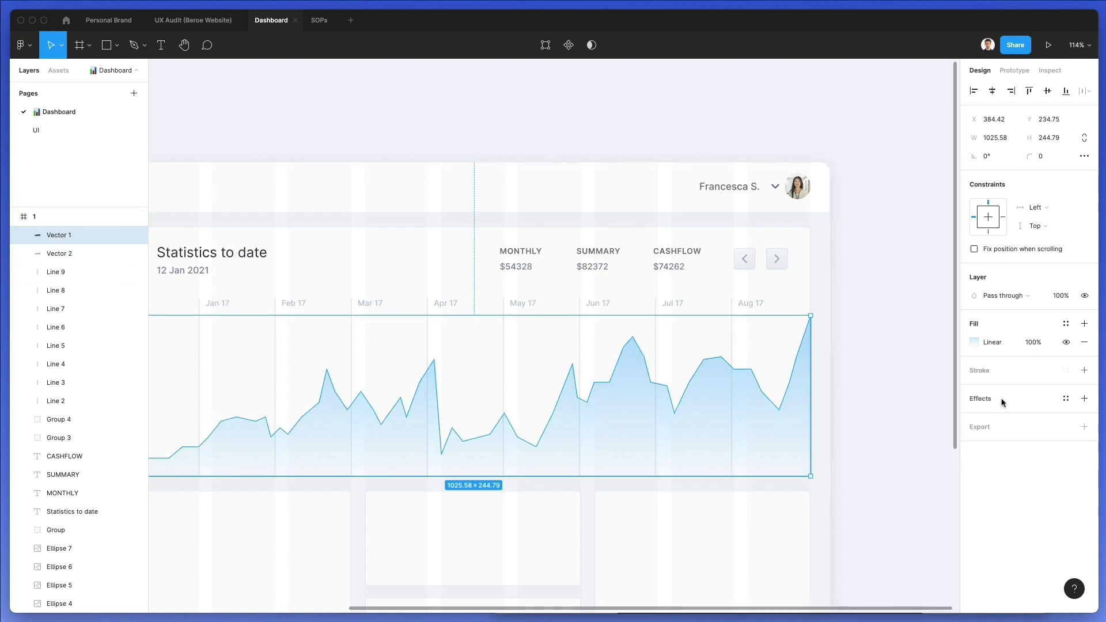
pyautogui.click(975, 342)
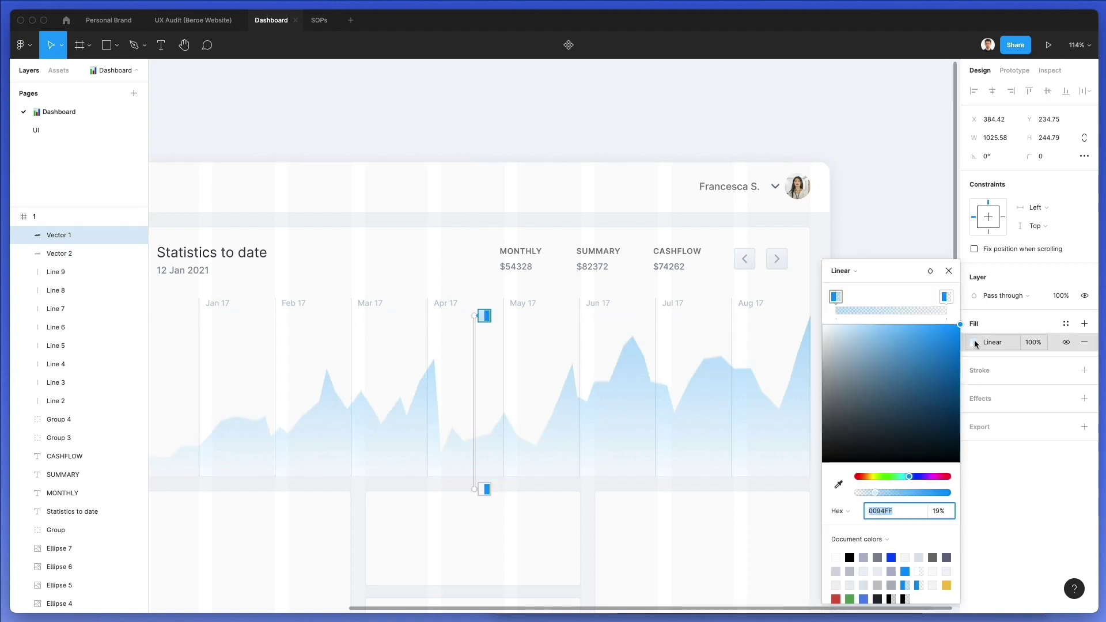
pyautogui.click(945, 298)
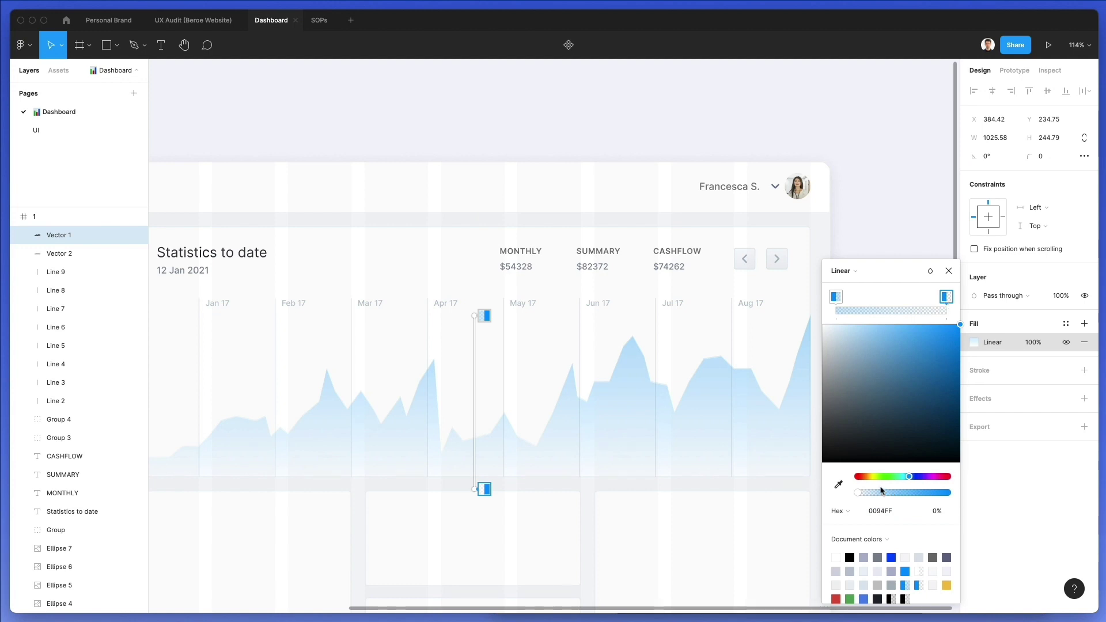
pyautogui.moveTo(851, 364); pyautogui.dragTo(821, 324)
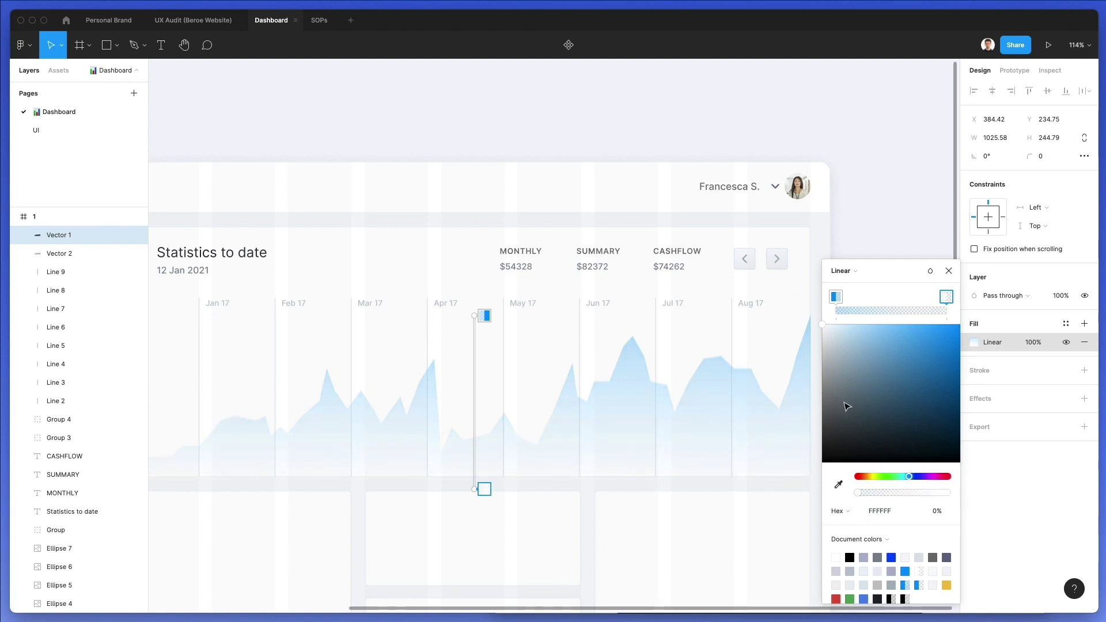
pyautogui.moveTo(864, 491); pyautogui.dragTo(947, 493)
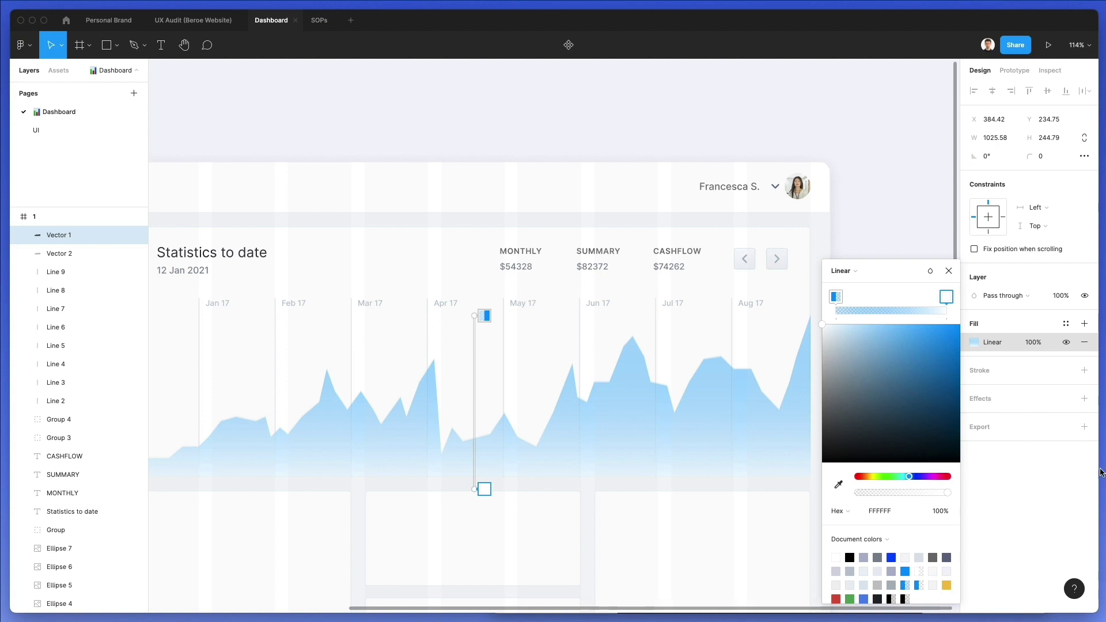
pyautogui.click(836, 298)
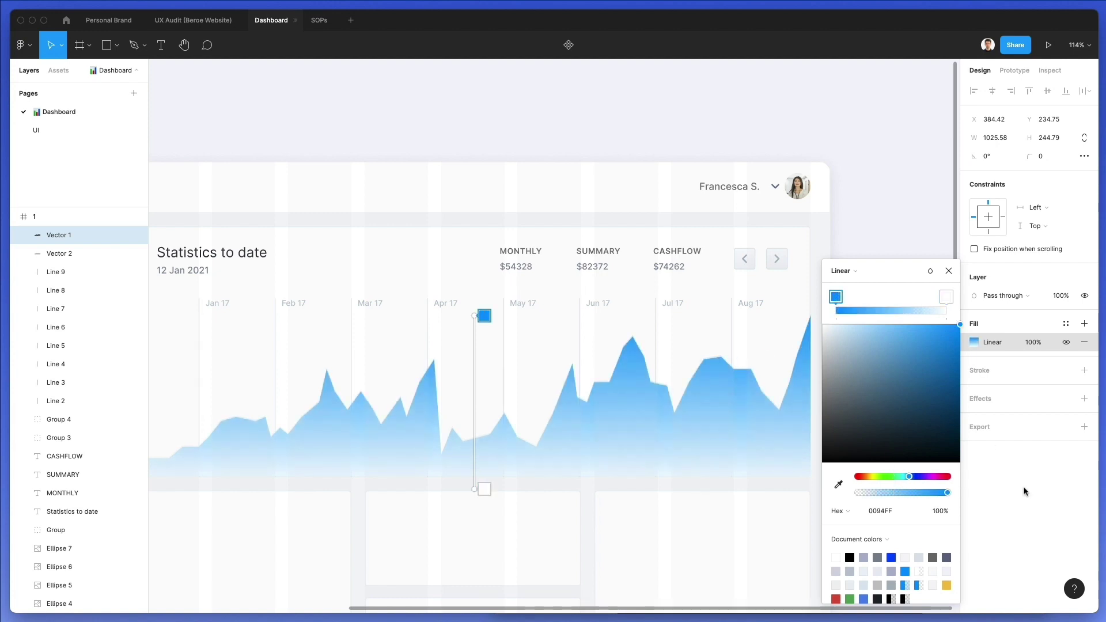
pyautogui.moveTo(866, 348); pyautogui.dragTo(828, 321)
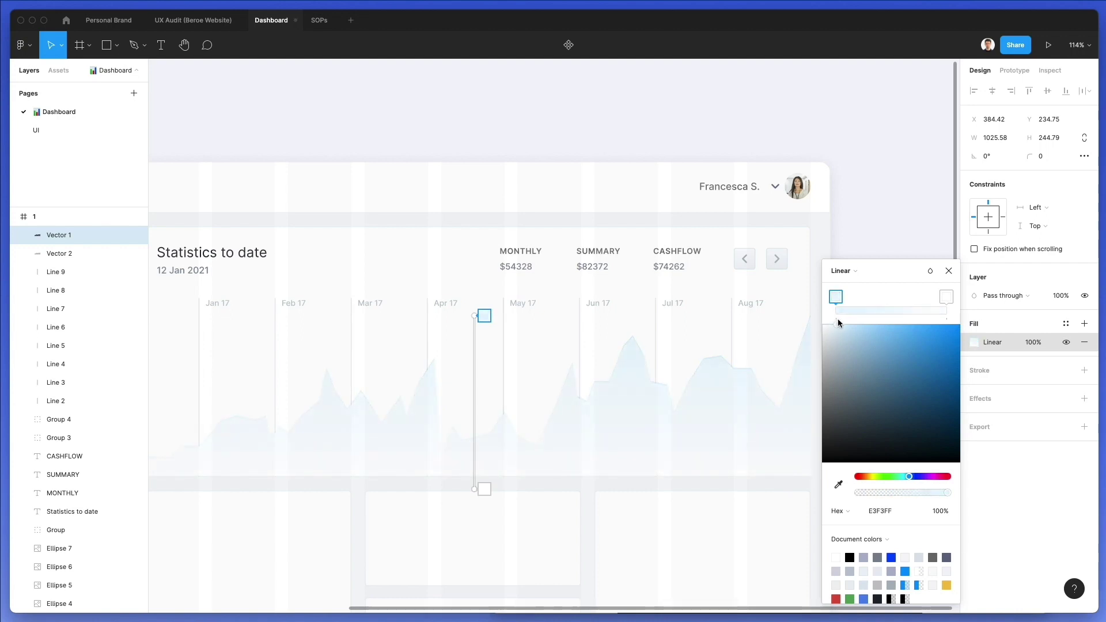
pyautogui.moveTo(845, 316); pyautogui.dragTo(846, 316)
pyautogui.click(652, 310)
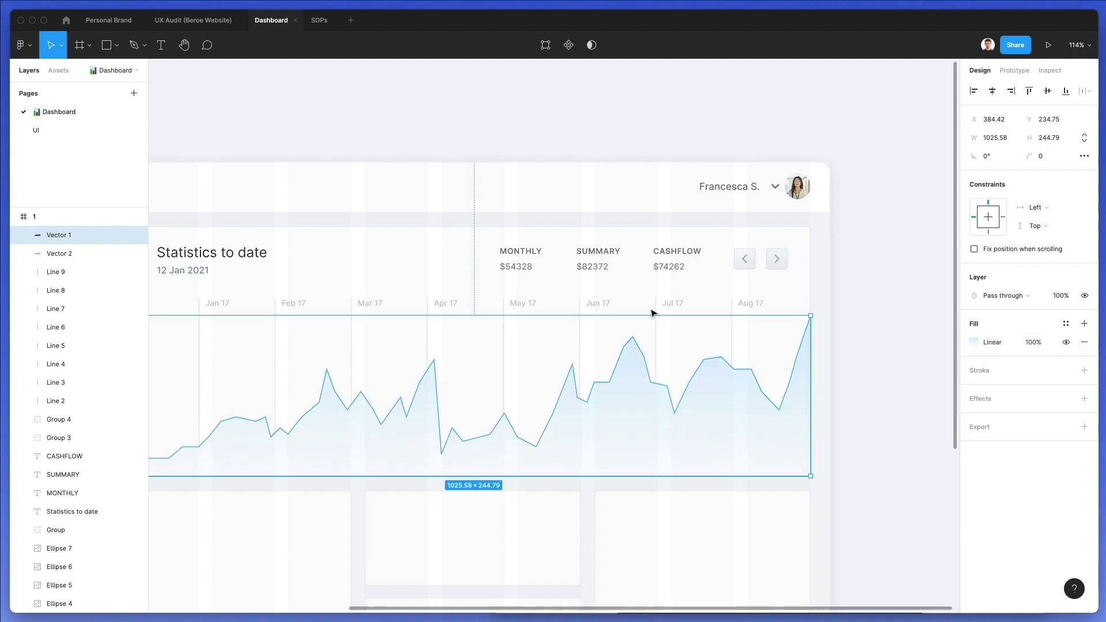
# Step: Change the fill of the graph copy behind the original to solid 0094FF
pyautogui.click(88, 255)
pyautogui.click(975, 342)
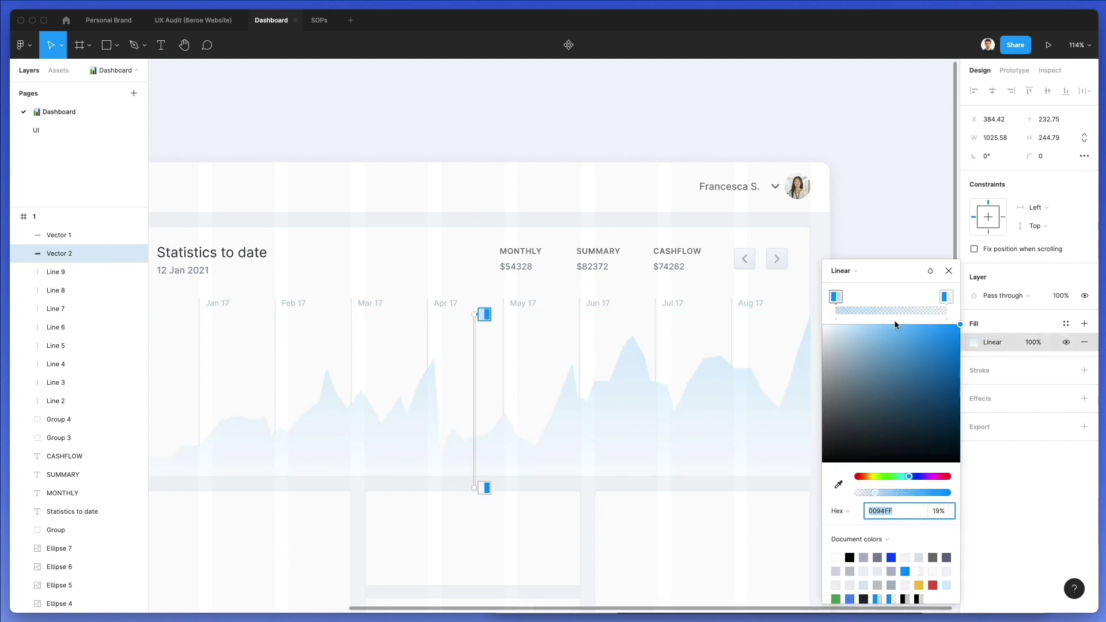
pyautogui.click(841, 271)
pyautogui.click(845, 254)
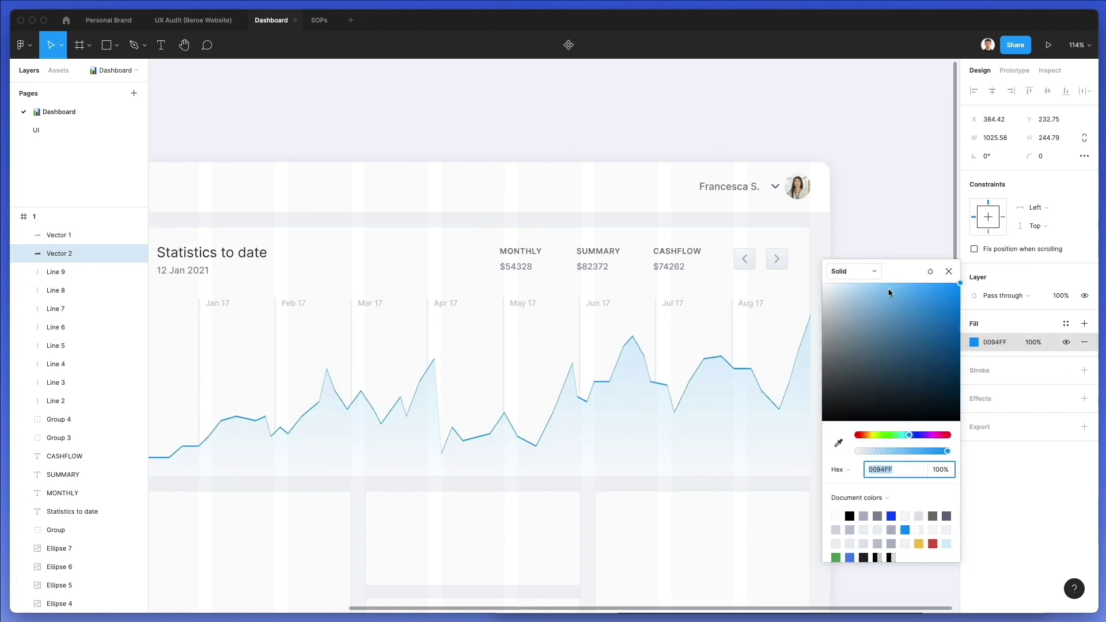
pyautogui.moveTo(1016, 235); pyautogui.dragTo(1017, 233)
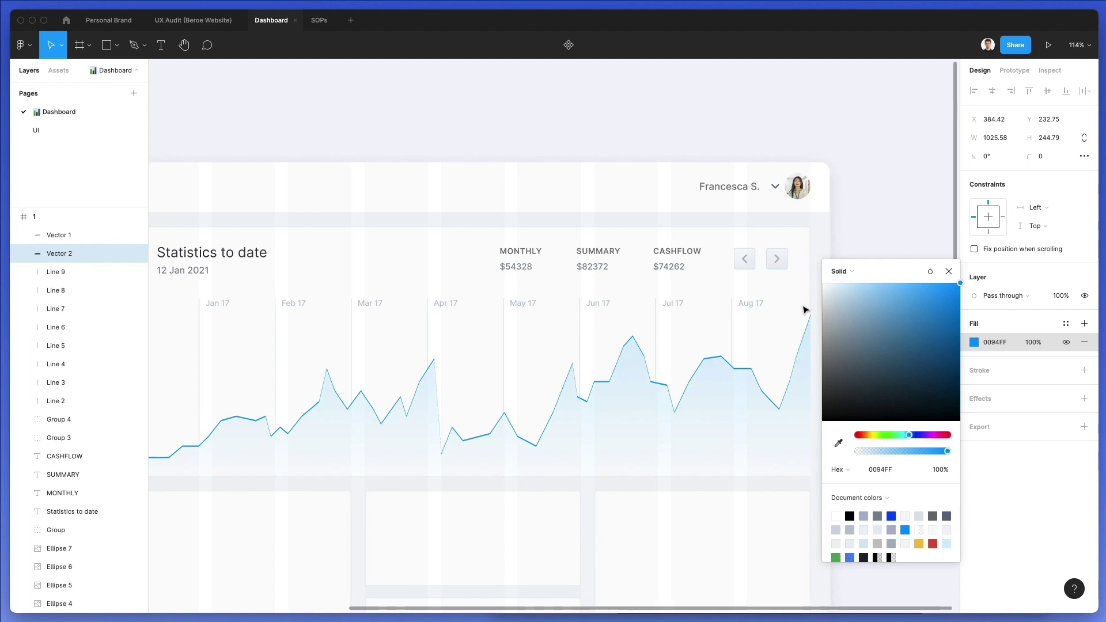
# Step: Try offsetting the blue graph copy further up, restore its height and shift it sideways to X 382.42
pyautogui.click(406, 380)
pyautogui.press('Up')
pyautogui.press('Up')
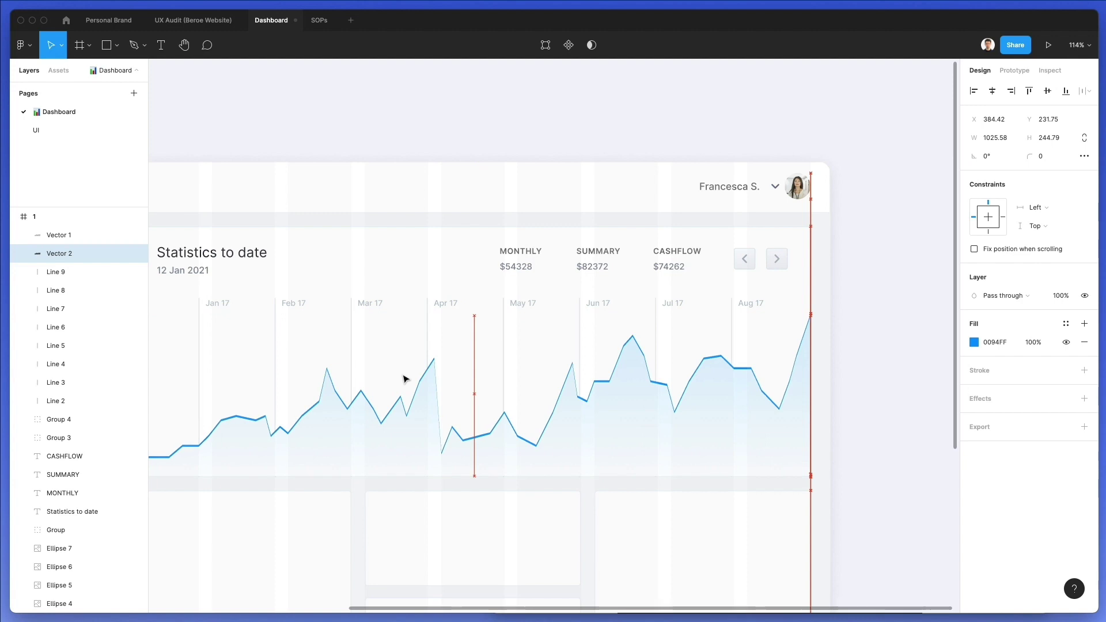
pyautogui.press('Down')
pyautogui.press('Down')
pyautogui.press('Left')
pyautogui.press('Left')
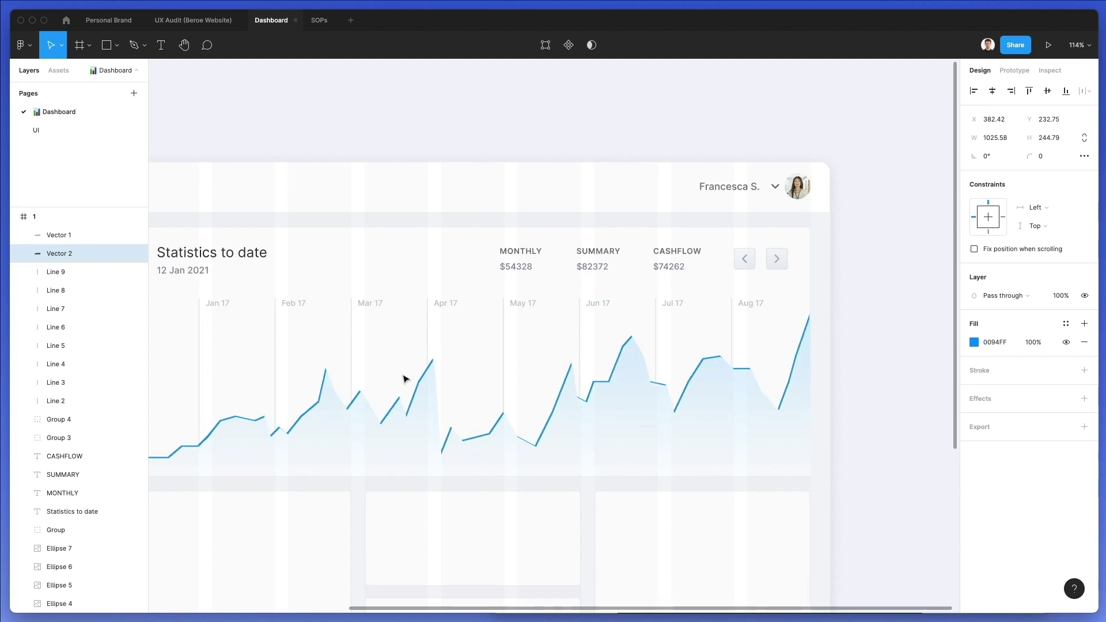
# Step: Check the offset blue copy against the whole chart and delete it
pyautogui.scroll(-3, 403, 379)
pyautogui.hscroll(-3, 404, 379)
pyautogui.scroll(-3, 455, 378)
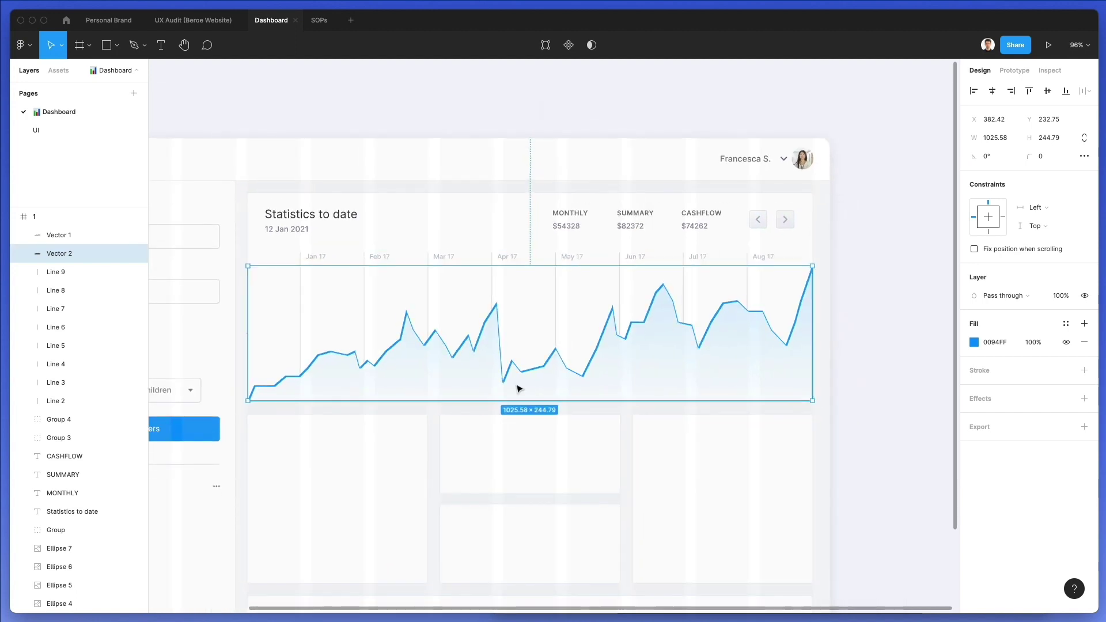
pyautogui.click(873, 249)
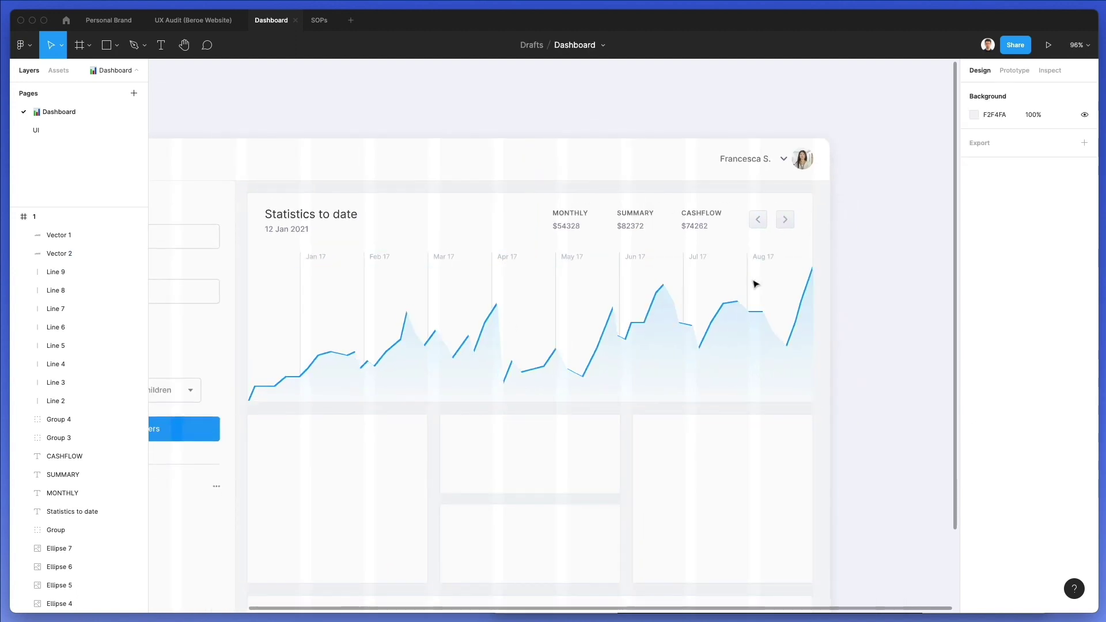
pyautogui.click(407, 314)
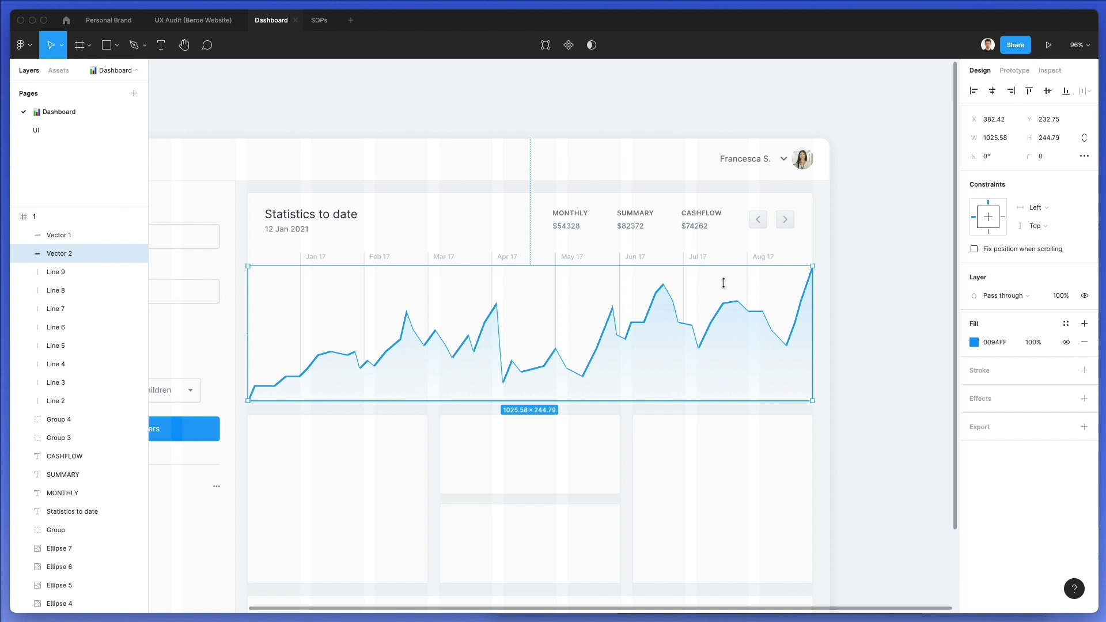
pyautogui.scroll(3, 663, 293)
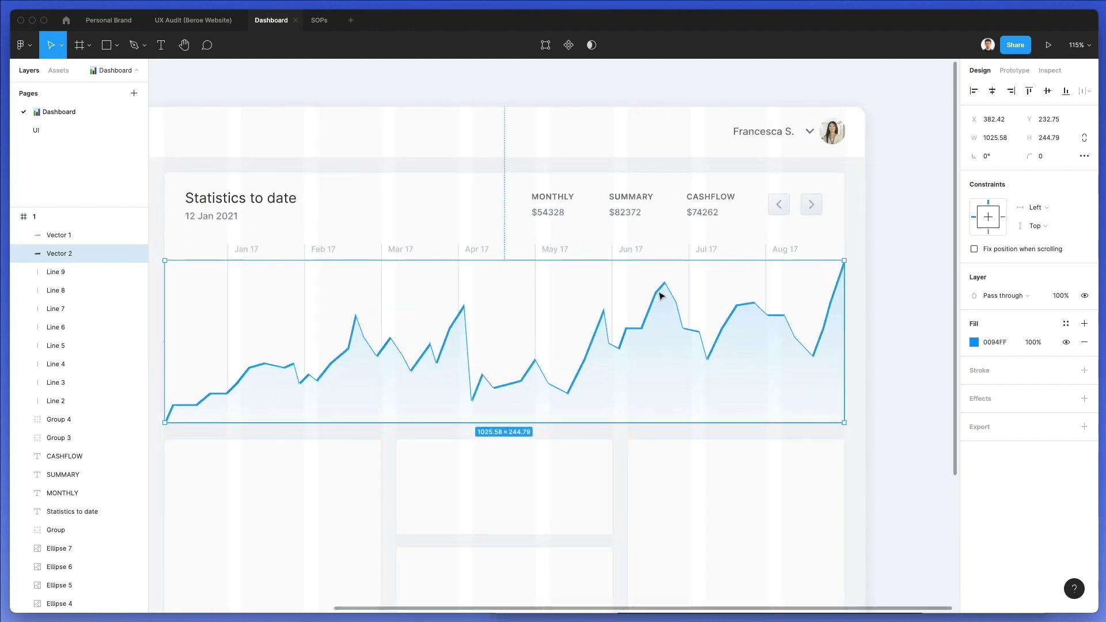
pyautogui.hscroll(-1, 516, 286)
pyautogui.press('Delete')
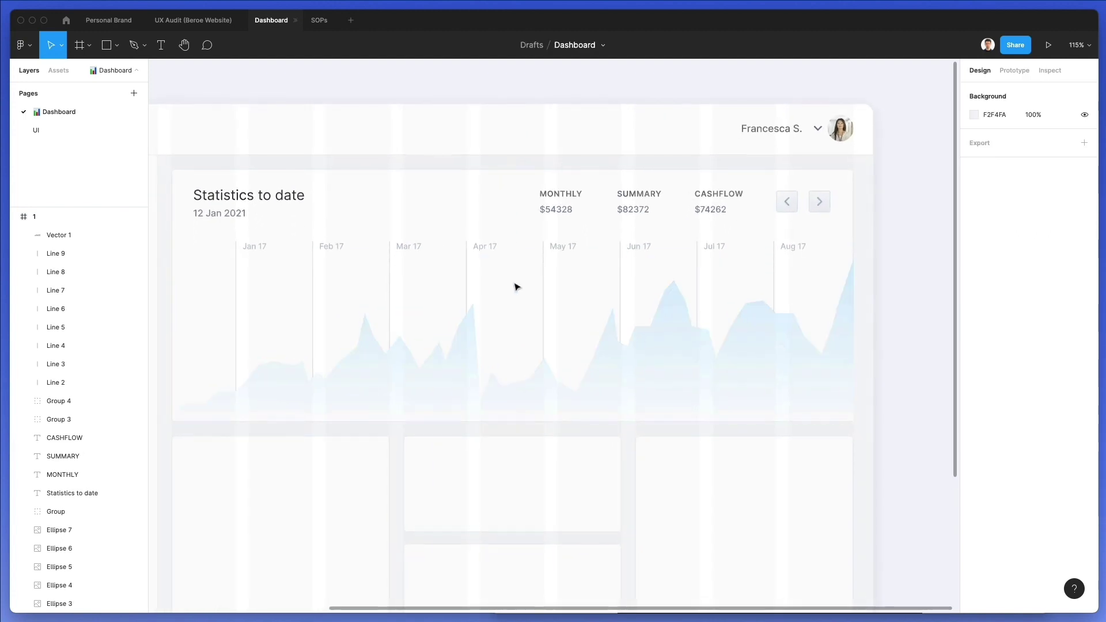
pyautogui.scroll(-1, 367, 377)
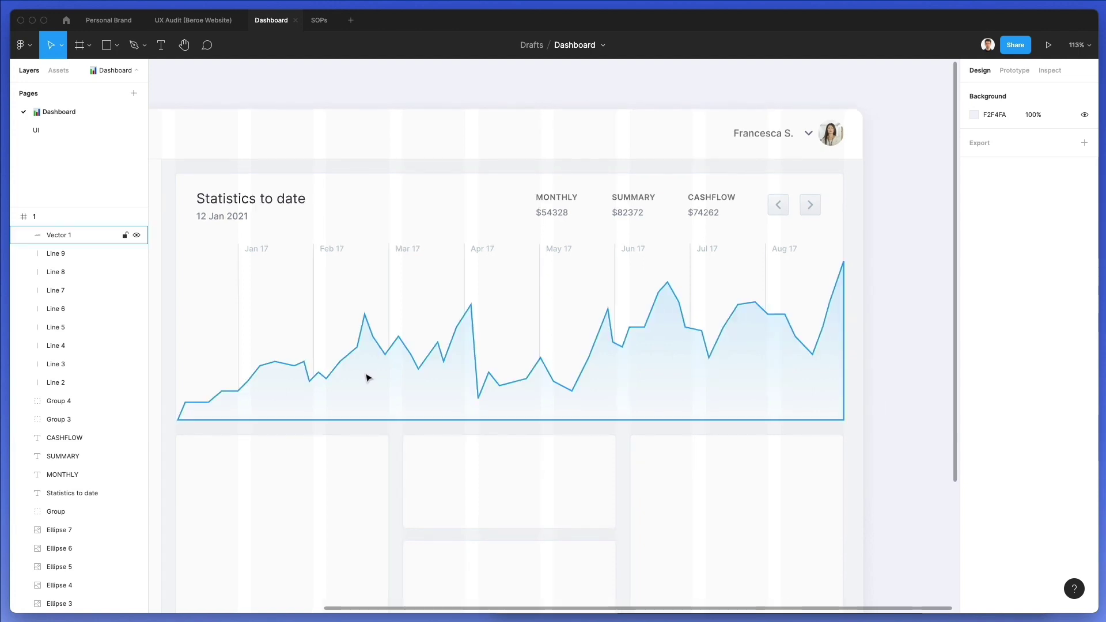
# Step: Unlock the chart's white background card, Rectangle 9, and select it together with the graph vector
pyautogui.click(368, 378)
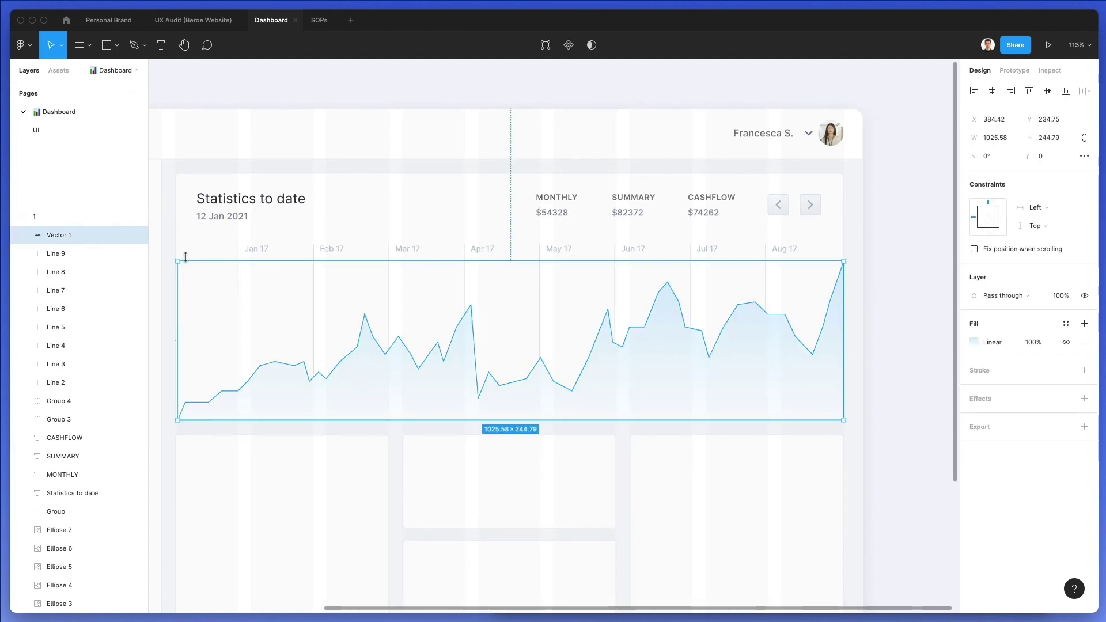
pyautogui.press('Delete')
pyautogui.rightClick(367, 206)
pyautogui.click(229, 296)
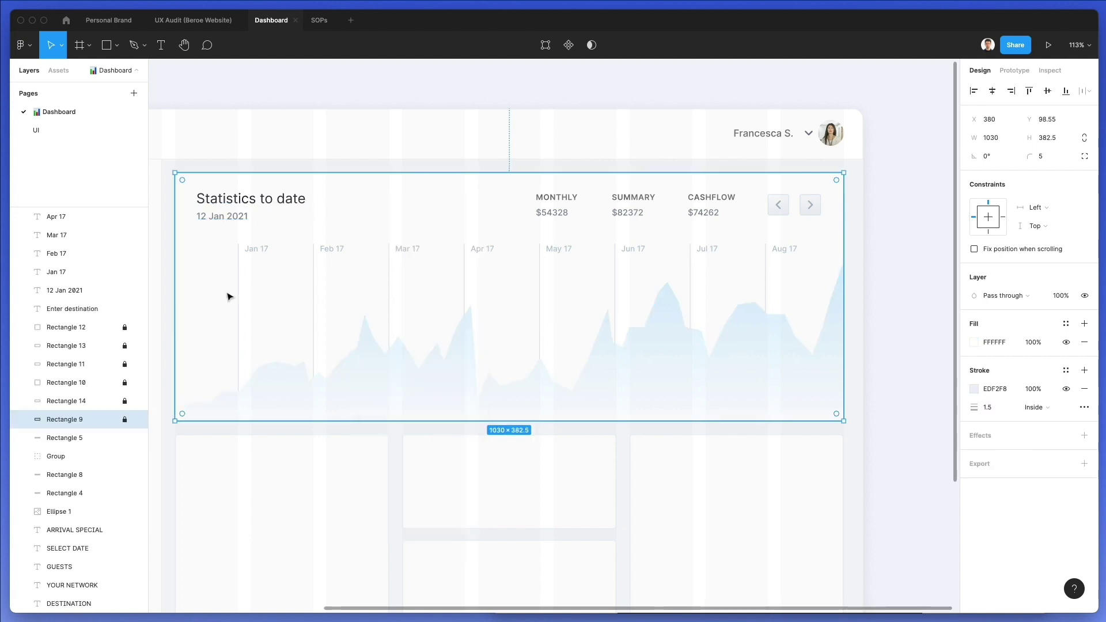
pyautogui.rightClick(181, 252)
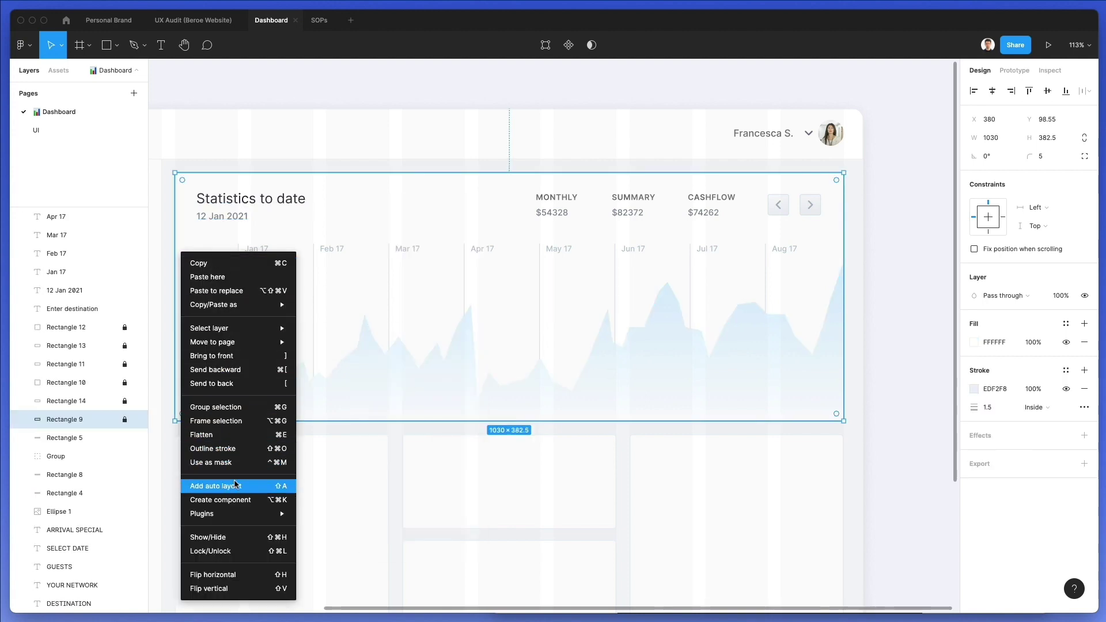
pyautogui.click(107, 416)
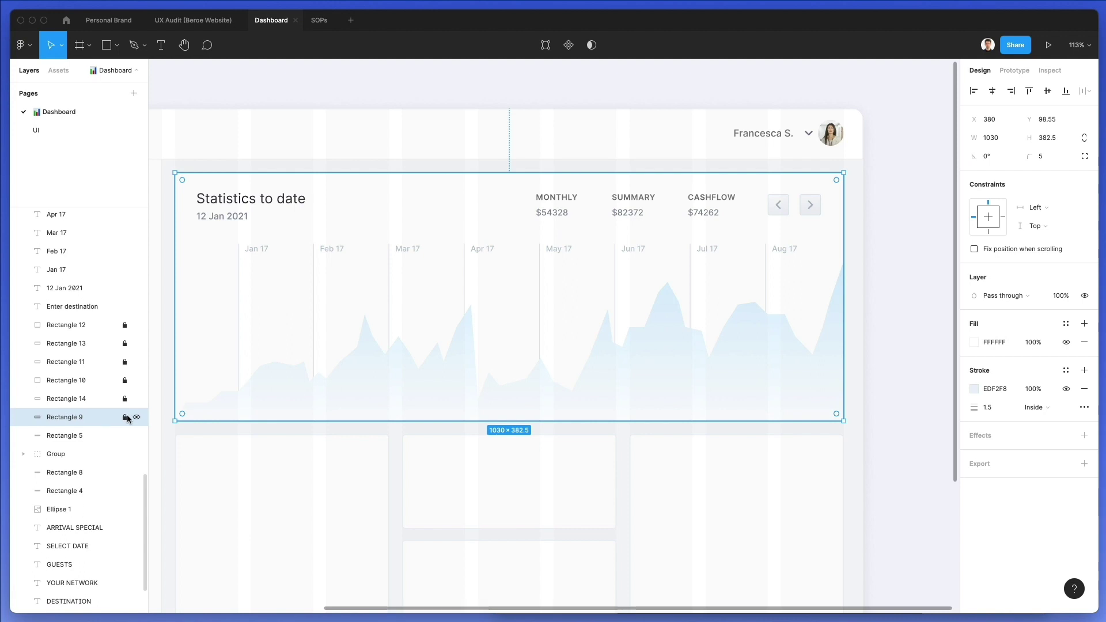
pyautogui.press('super+z')
pyautogui.press('super+z')
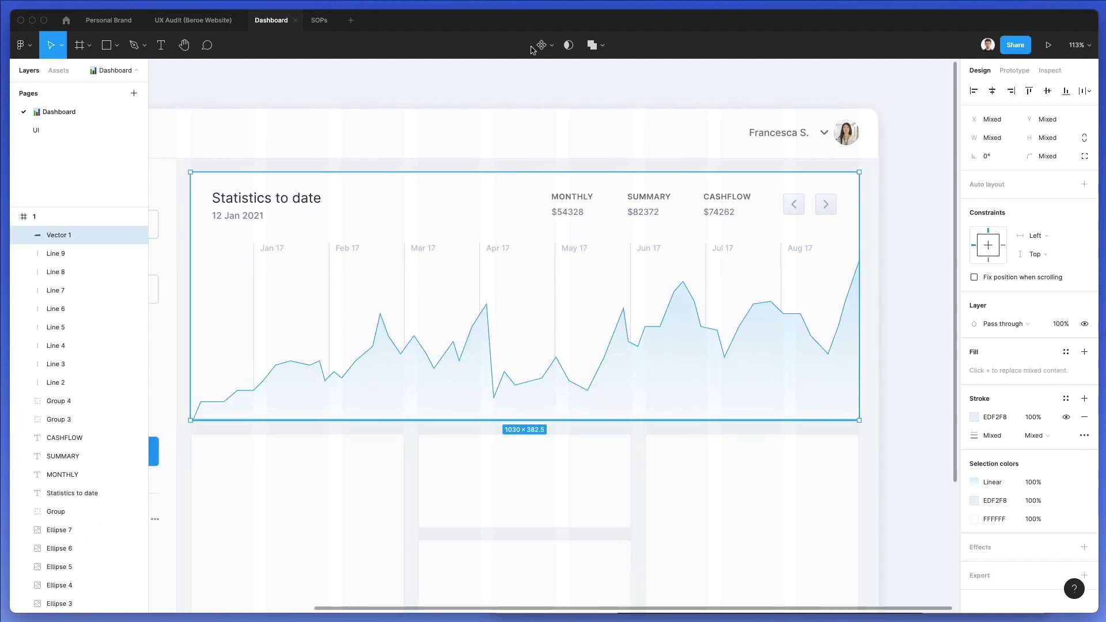
# Step: Try masking the graph with the background card, undo it, and paste copies of both layers in place
pyautogui.click(571, 50)
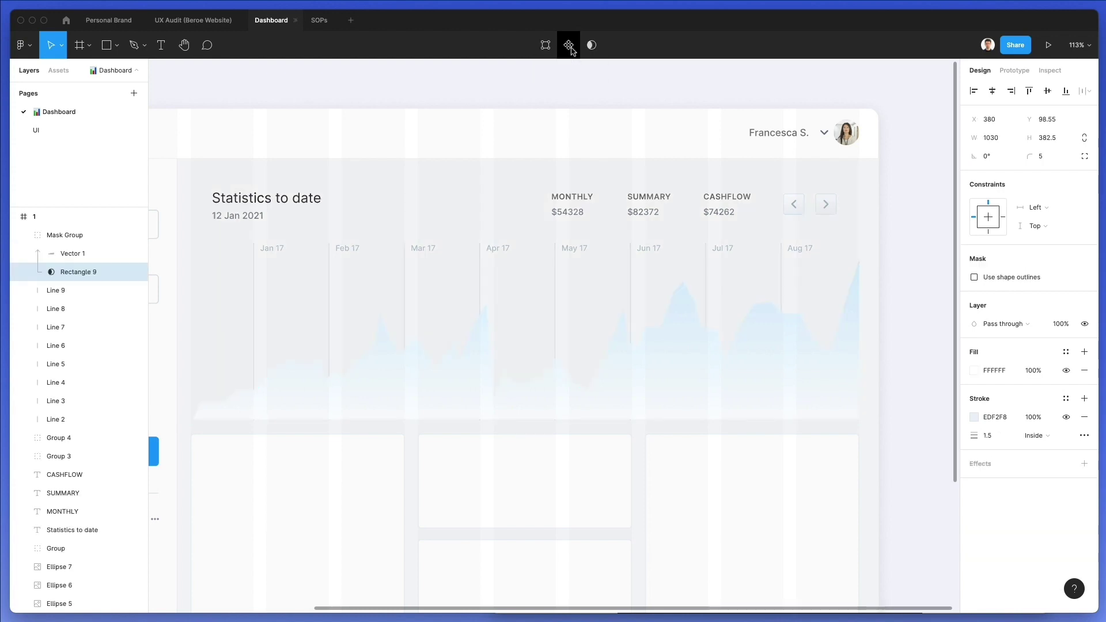
pyautogui.press('super+z')
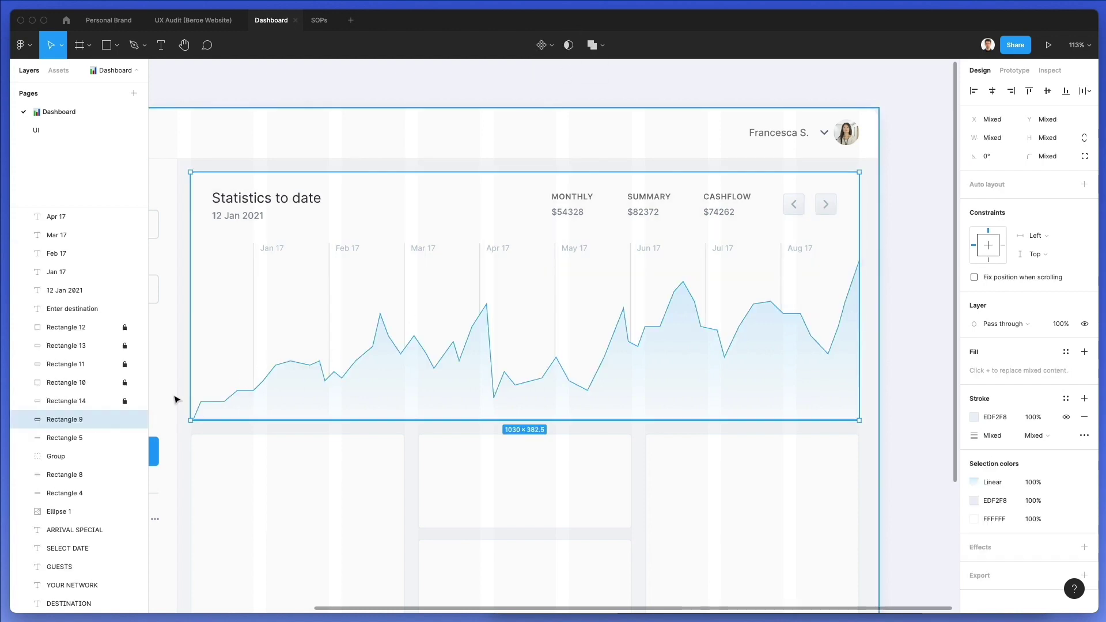
pyautogui.press('super+v')
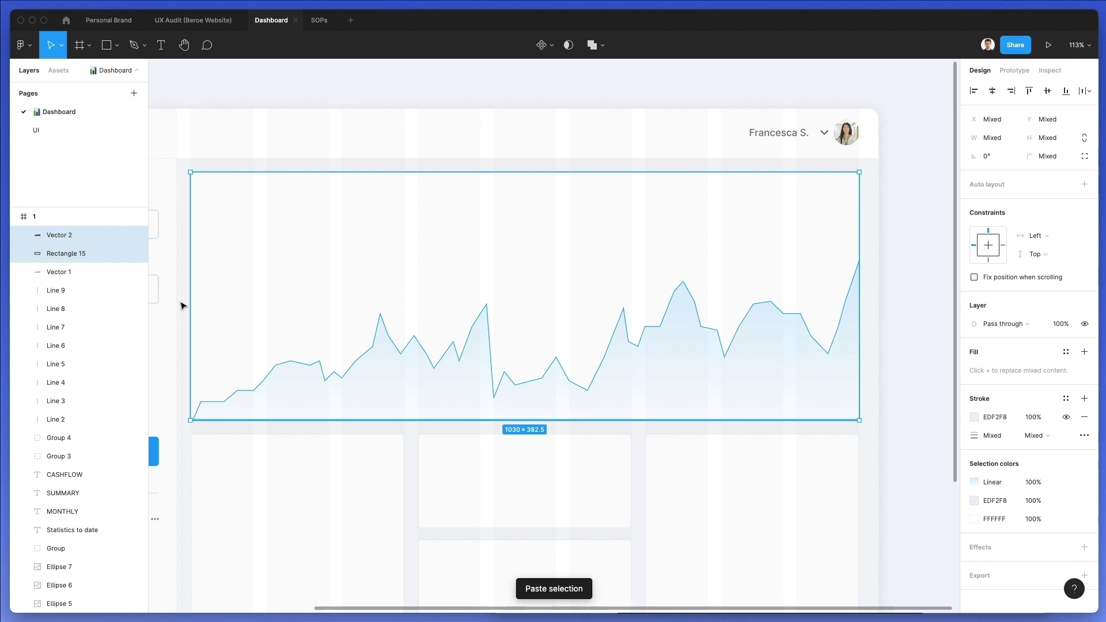
# Step: Undo pasting the layer pair and mask the graph vector with an in-place duplicate of the white background card, Rectangle 9
pyautogui.press('super+z')
pyautogui.press('super+z')
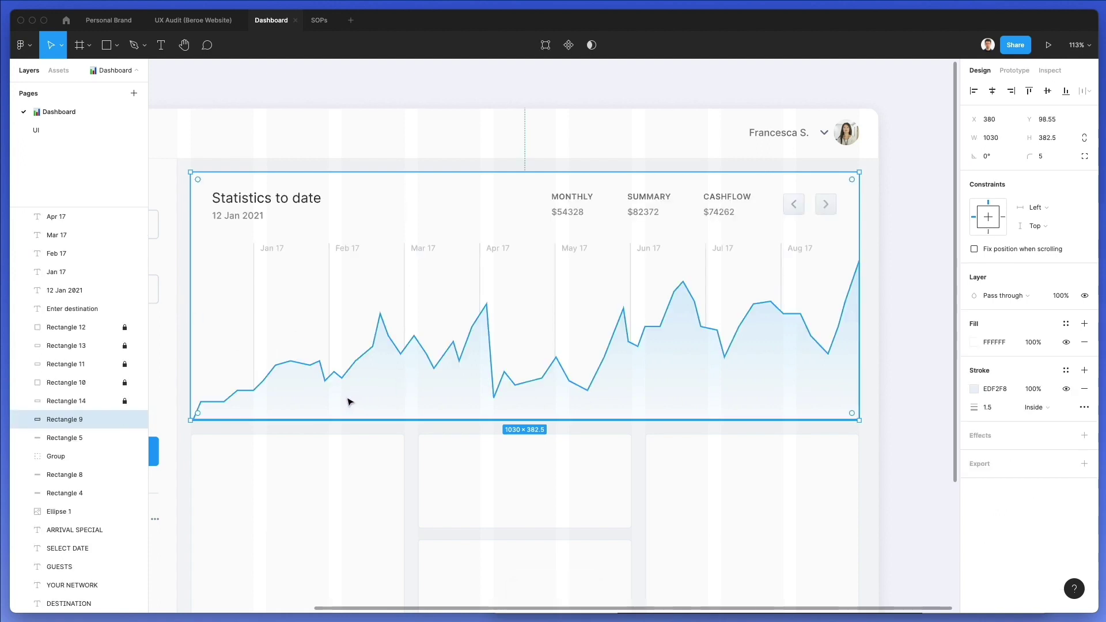
pyautogui.click(349, 401)
pyautogui.keyDown('shift'); pyautogui.click(220, 239); pyautogui.keyUp('shift')
pyautogui.click(223, 243)
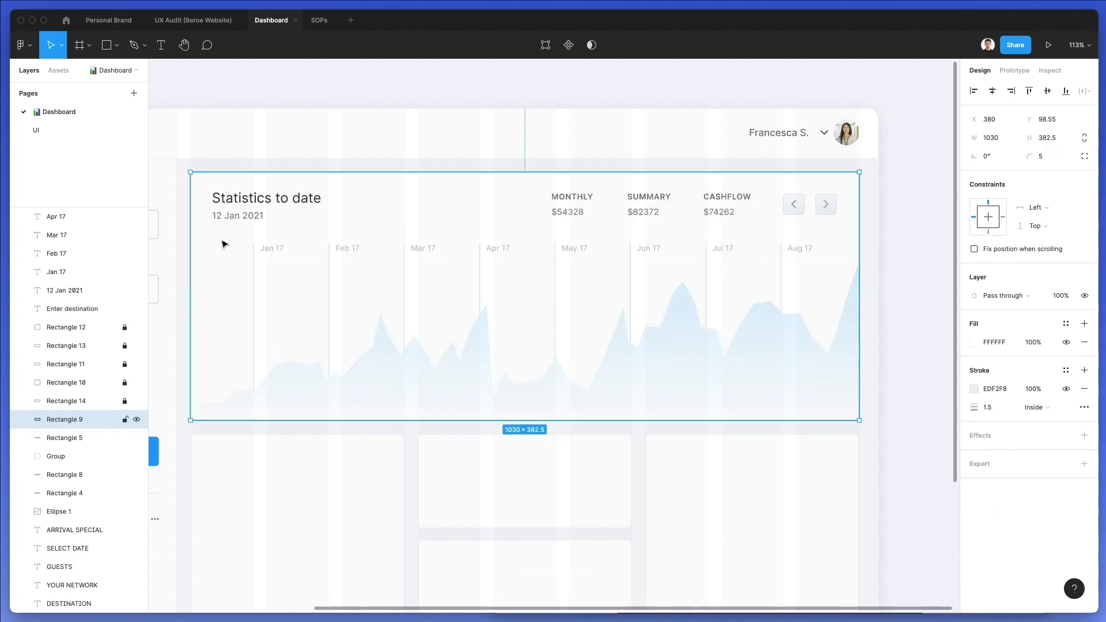
pyautogui.press('super+v')
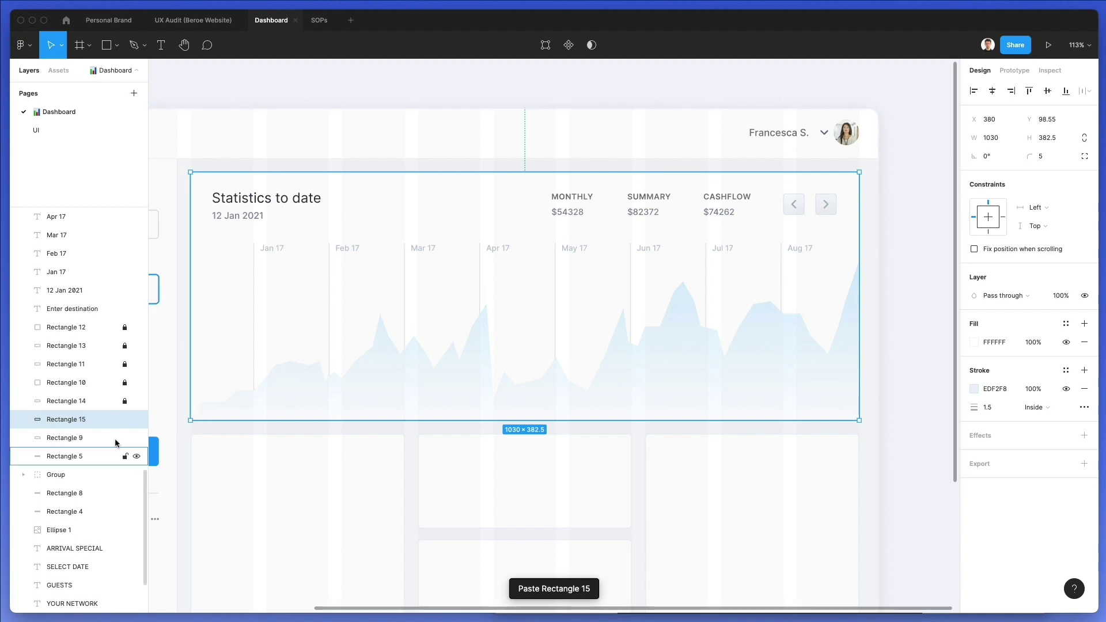
pyautogui.keyDown('shift'); pyautogui.click(303, 391); pyautogui.keyUp('shift')
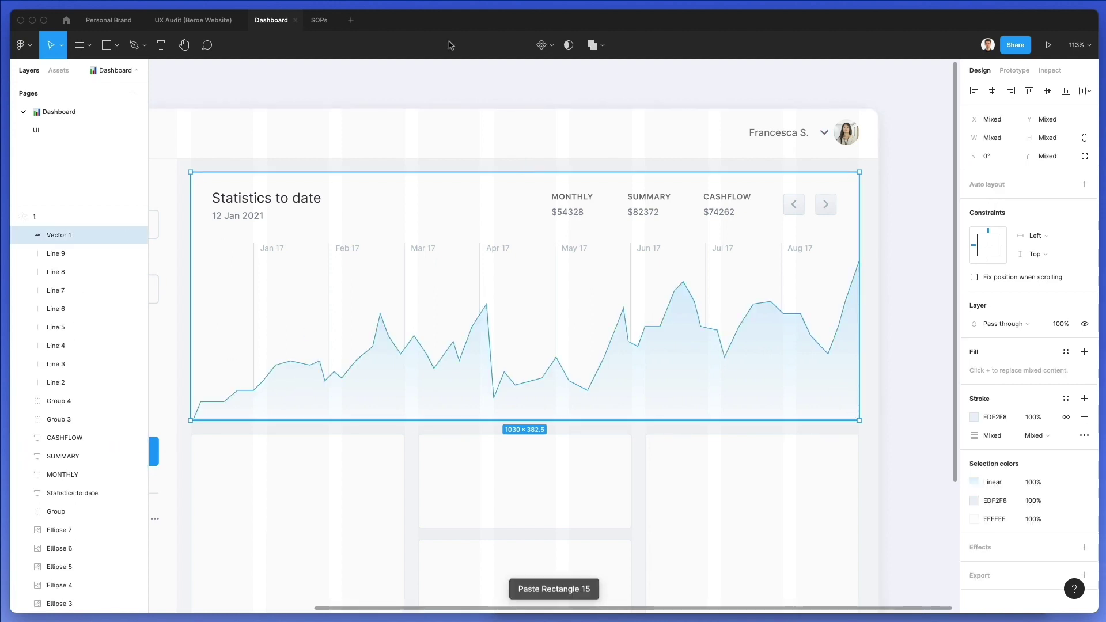
pyautogui.click(569, 45)
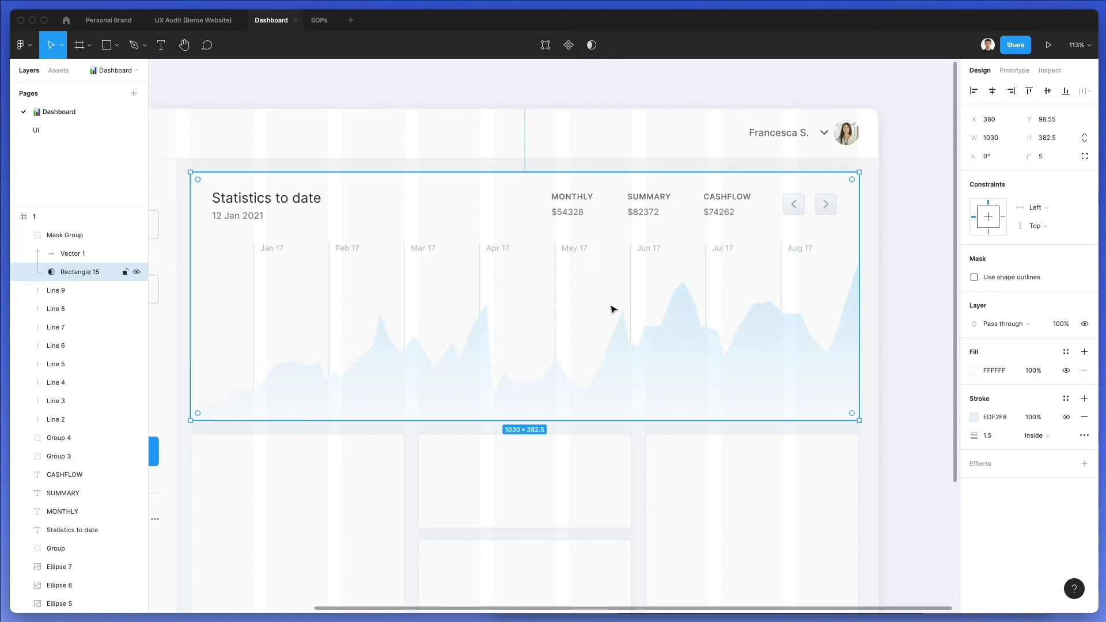
# Step: Add a 1 px centred stroke to the masked graph vector and extend it past the card edges at X 380, Y 236.75, width 1031
pyautogui.click(457, 371)
pyautogui.click(979, 353)
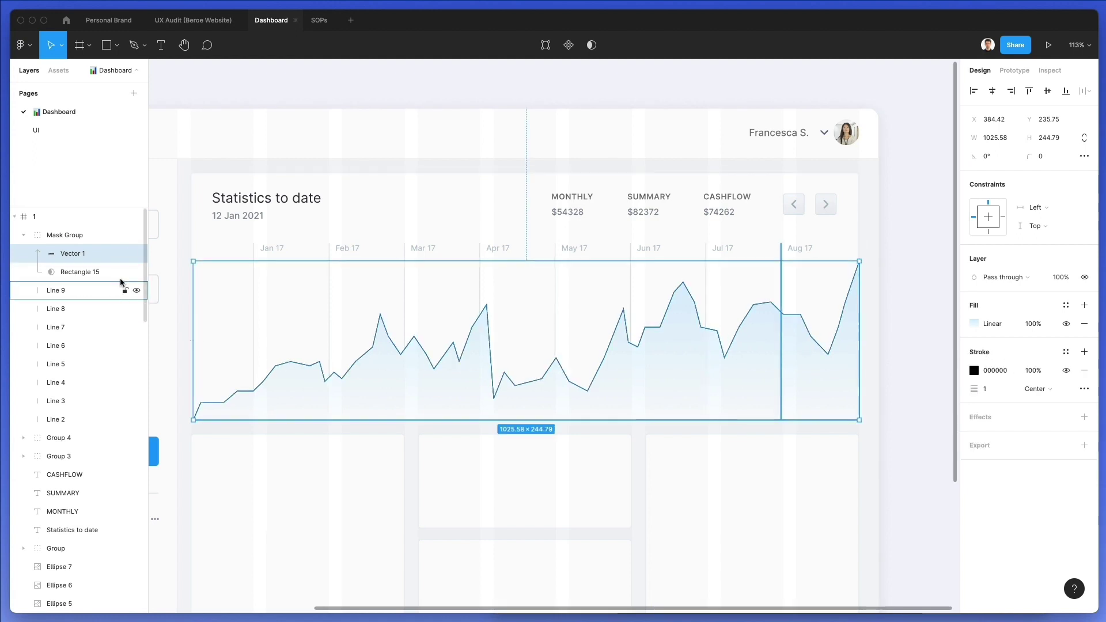
pyautogui.click(324, 428)
pyautogui.click(342, 398)
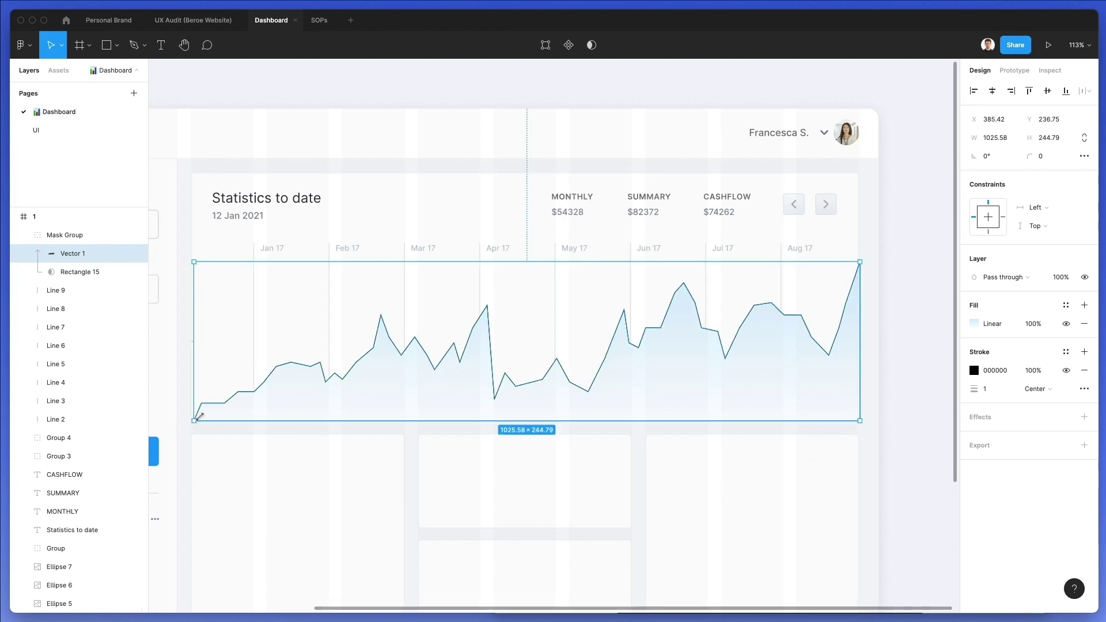
pyautogui.moveTo(195, 391); pyautogui.dragTo(192, 392)
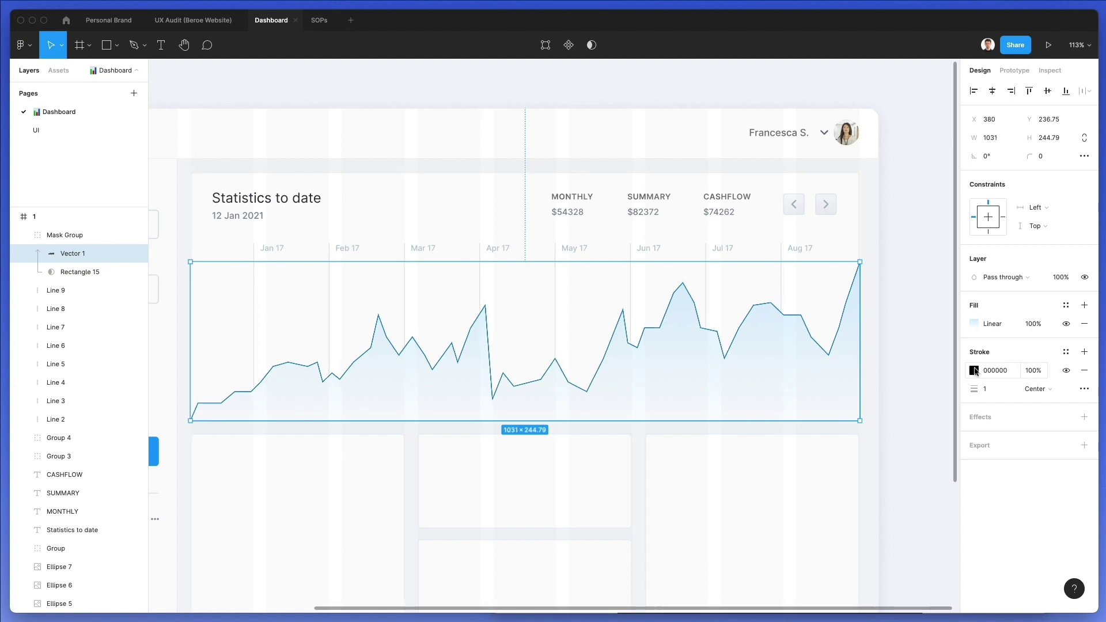
# Step: Recolour the graph vector's stroke to 0094FF by sampling the blue filters button
pyautogui.click(974, 370)
pyautogui.hscroll(-2, 255, 324)
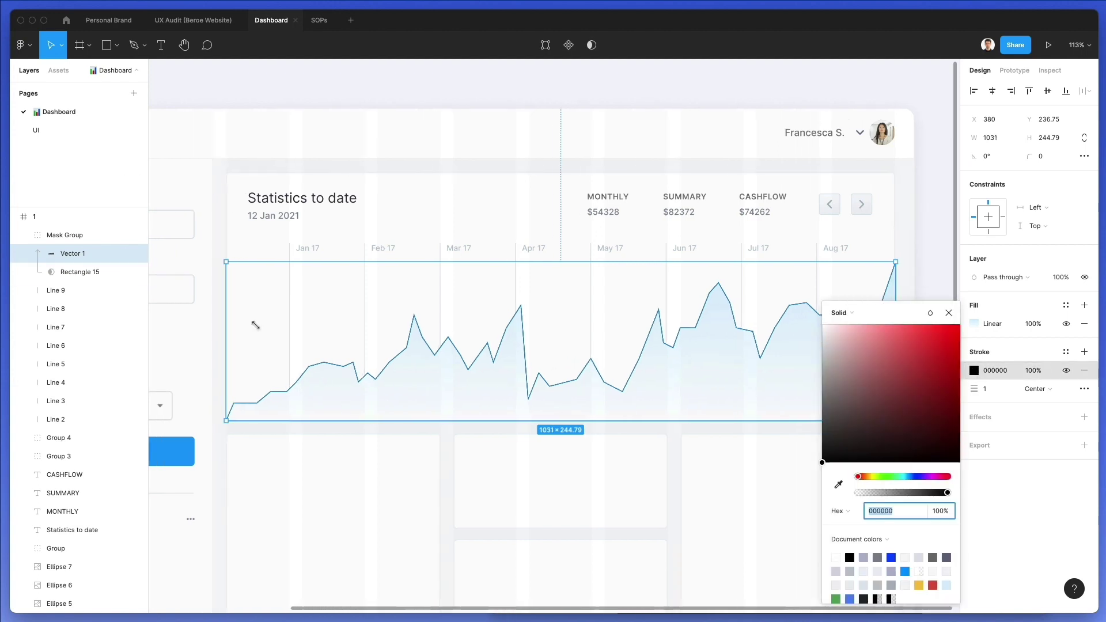
pyautogui.hotkey('ctrl', 'c')
pyautogui.click(193, 450)
pyautogui.click(229, 342)
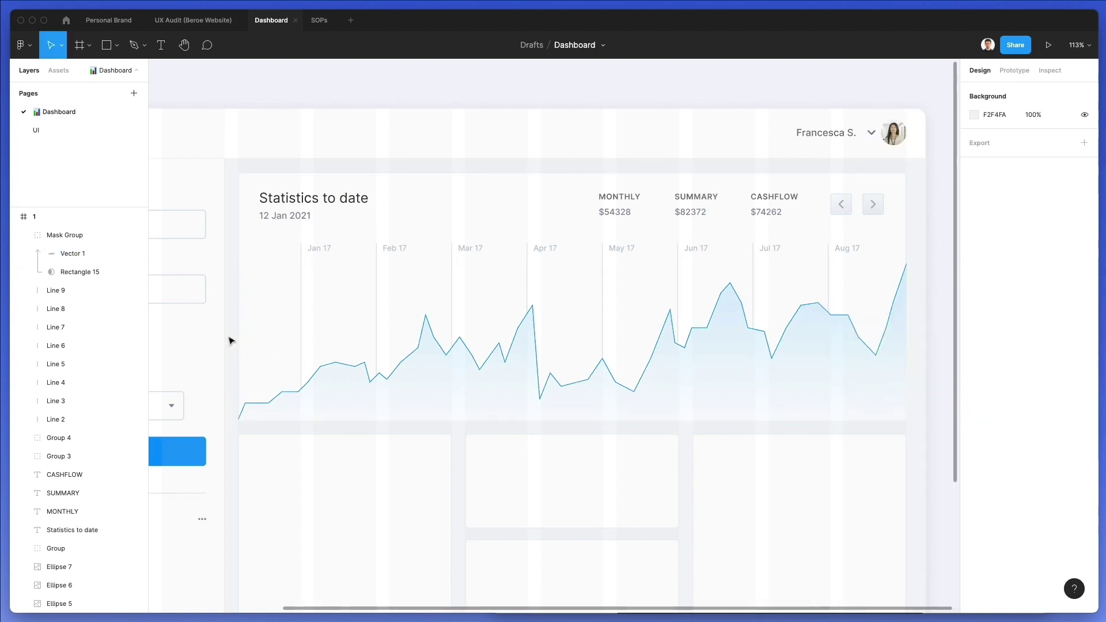
# Step: Set the graph vector's stroke weight to 1.2
pyautogui.keyDown('ctrl'); pyautogui.click(383, 375); pyautogui.keyUp('ctrl')
pyautogui.click(991, 390)
pyautogui.write('.2')
pyautogui.press('Return')
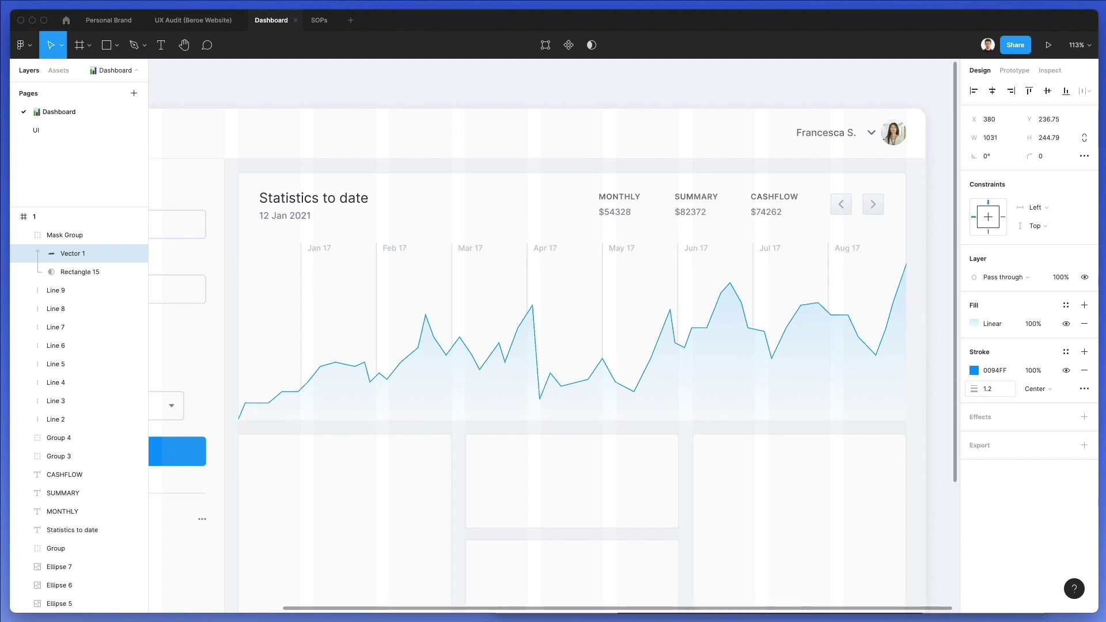
pyautogui.click(987, 389)
pyautogui.click(648, 414)
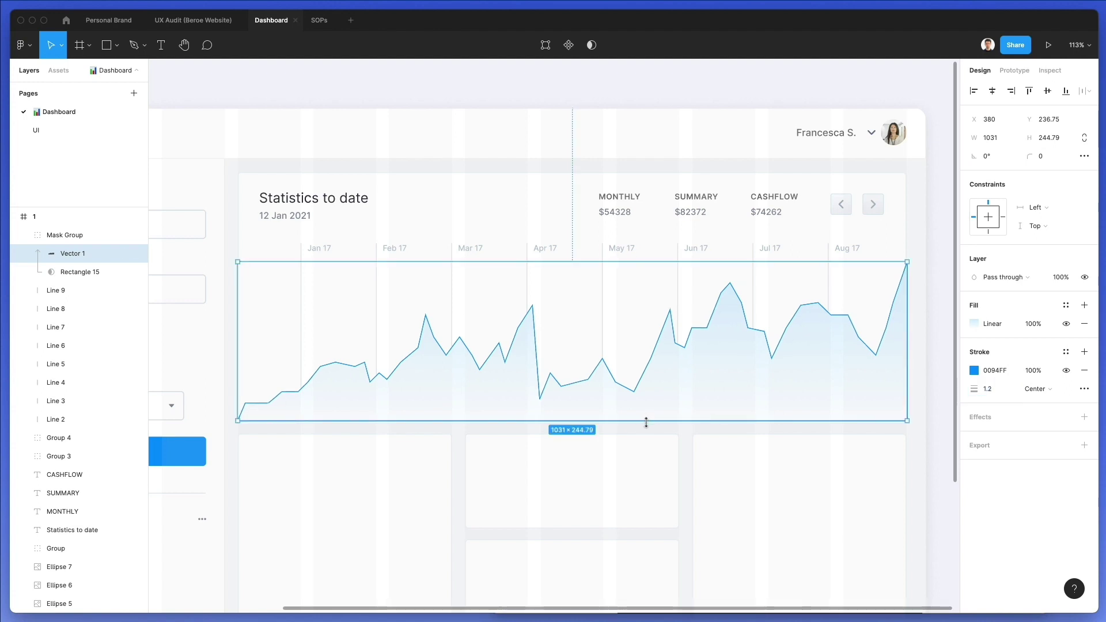
# Step: Draw a circle about 11 px wide centred on the graph line's bend just after the Jan 17 gridline
pyautogui.scroll(2, 665, 405)
pyautogui.hscroll(-2, 664, 405)
pyautogui.click(733, 168)
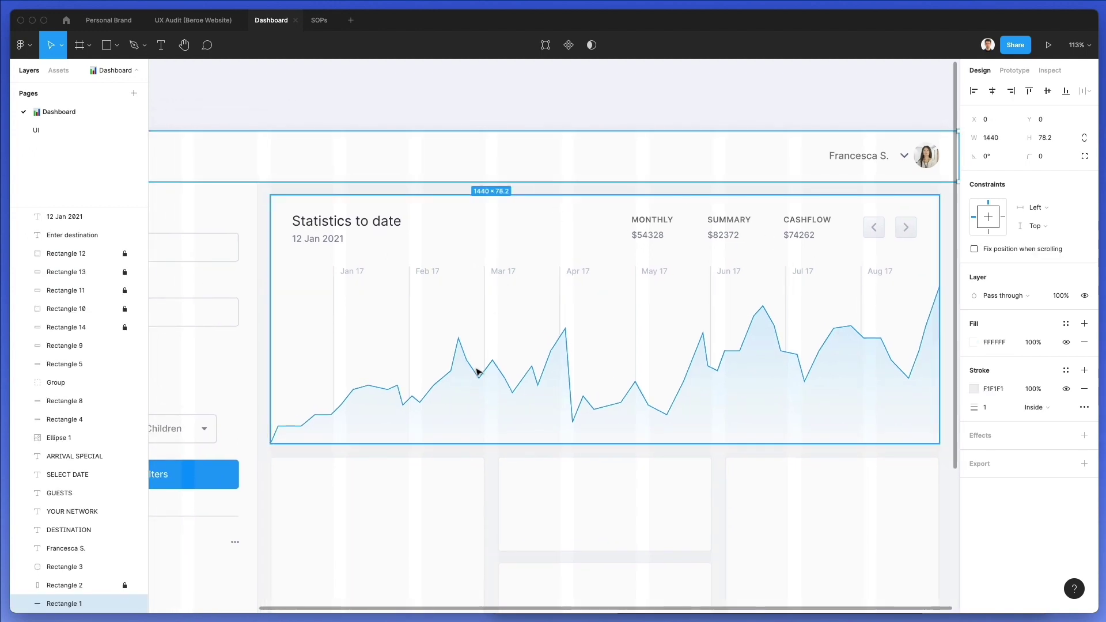
pyautogui.scroll(5, 477, 372)
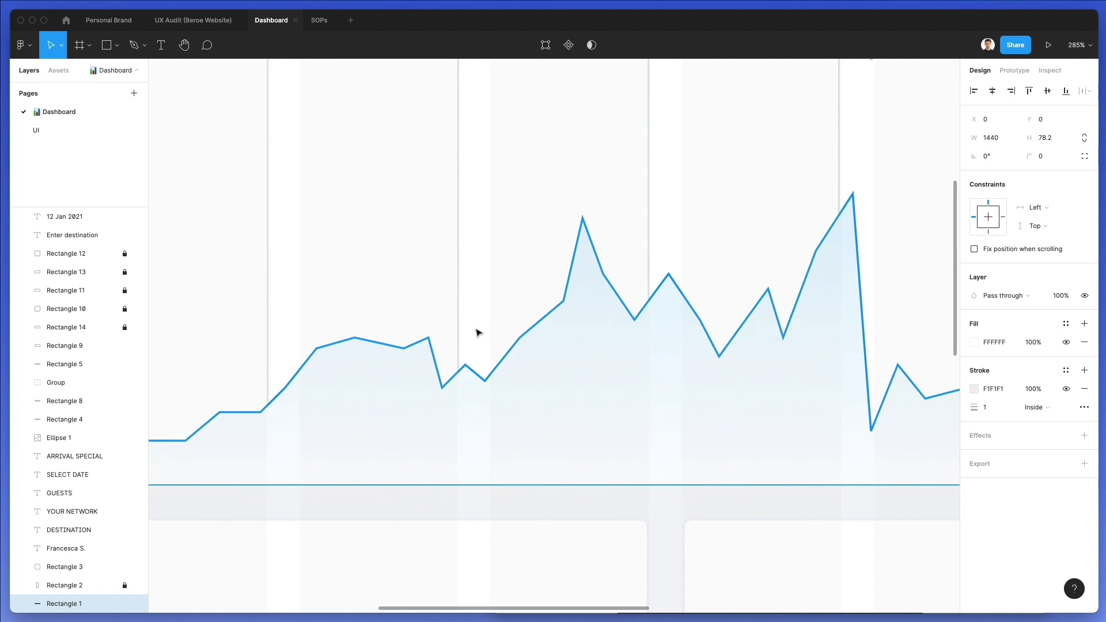
pyautogui.hscroll(-3, 476, 332)
pyautogui.press('o')
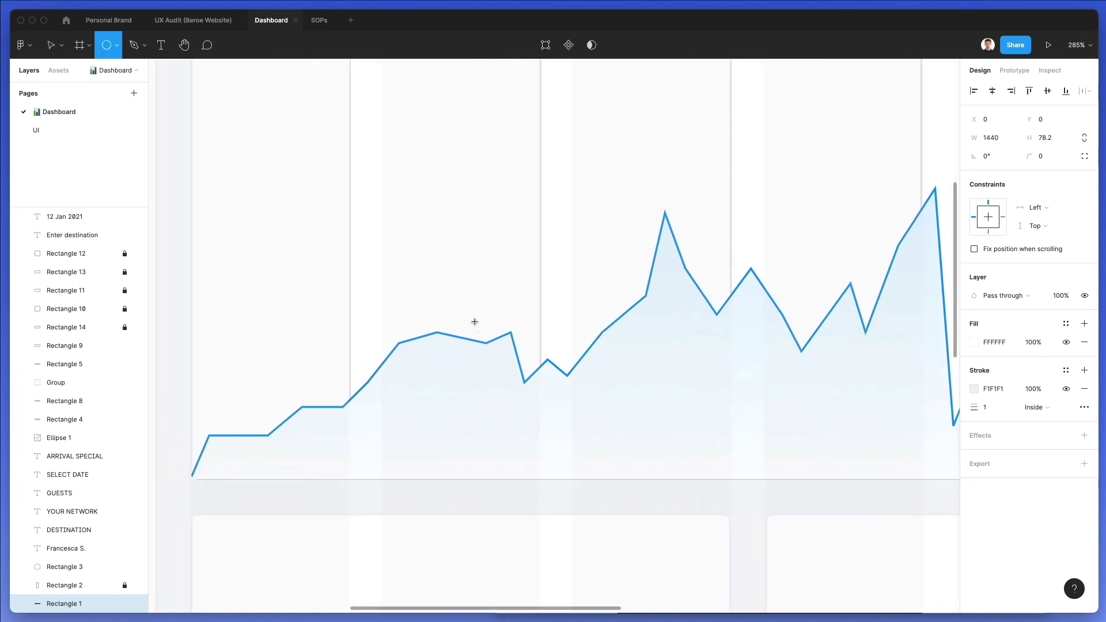
pyautogui.moveTo(400, 342); pyautogui.dragTo(408, 333)
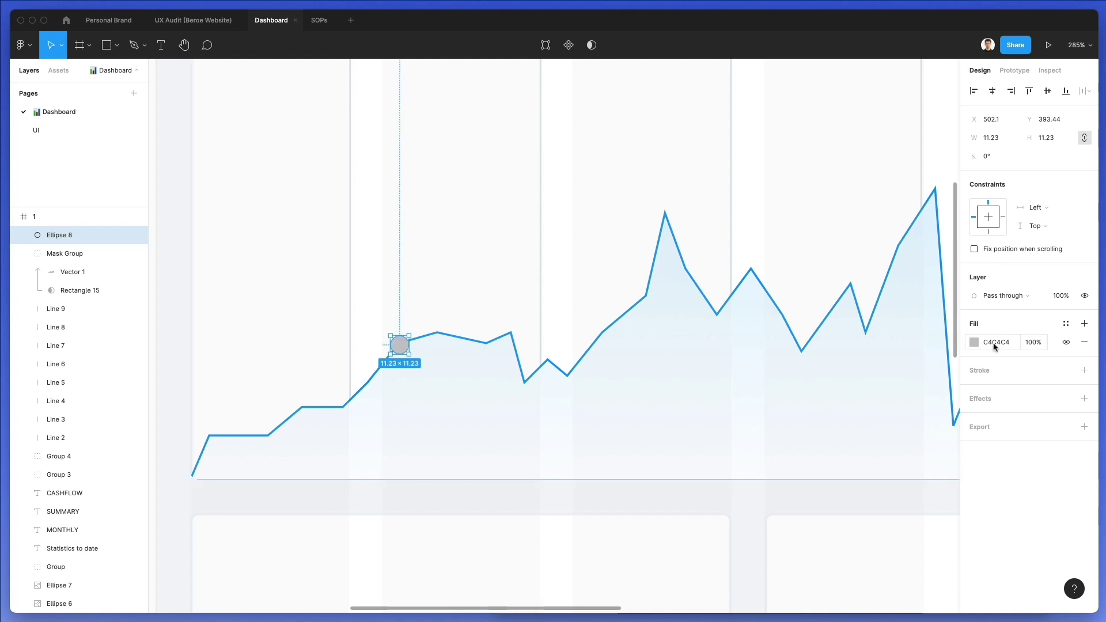
# Step: Fill the new circle with bright green 00E593
pyautogui.click(974, 342)
pyautogui.click(896, 476)
pyautogui.moveTo(896, 334); pyautogui.dragTo(972, 341)
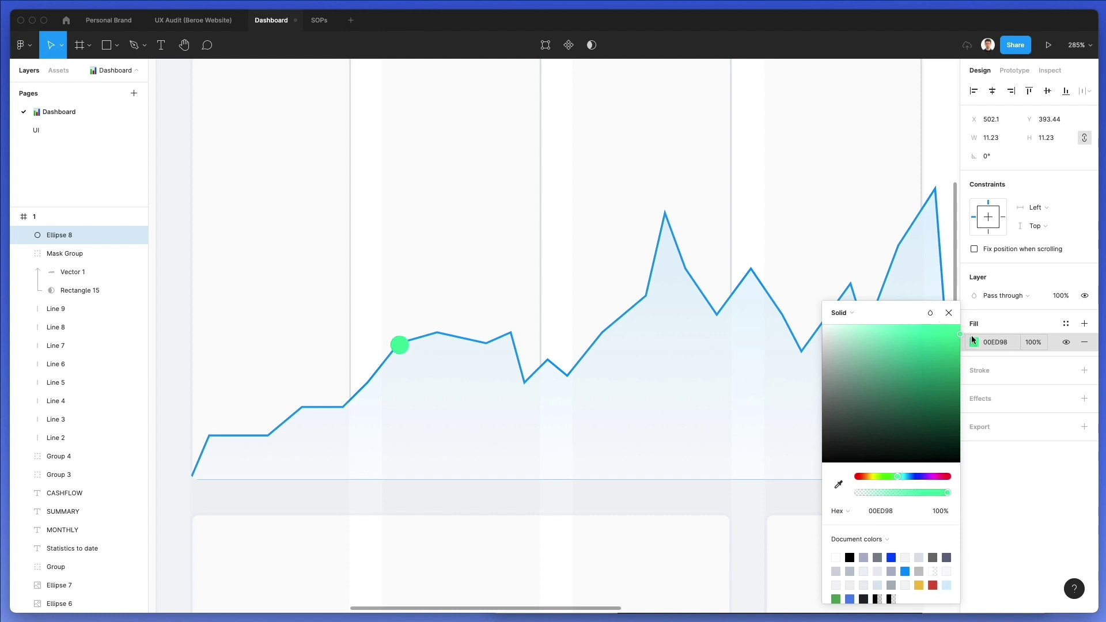
pyautogui.click(464, 481)
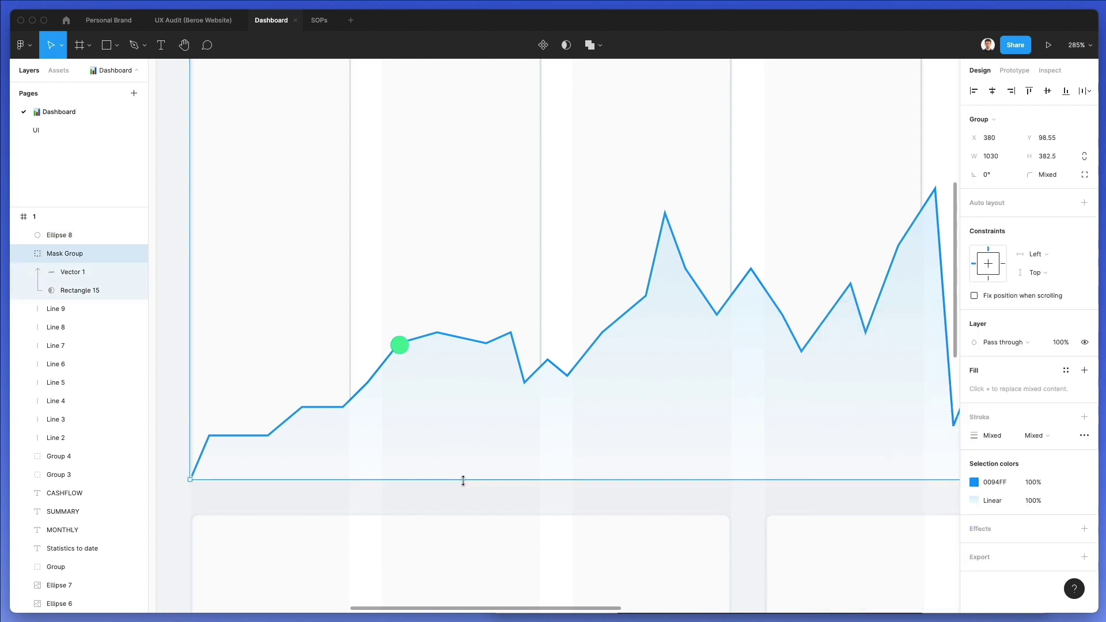
# Step: Add a capital letter A as a text layer at the green circle
pyautogui.press('t')
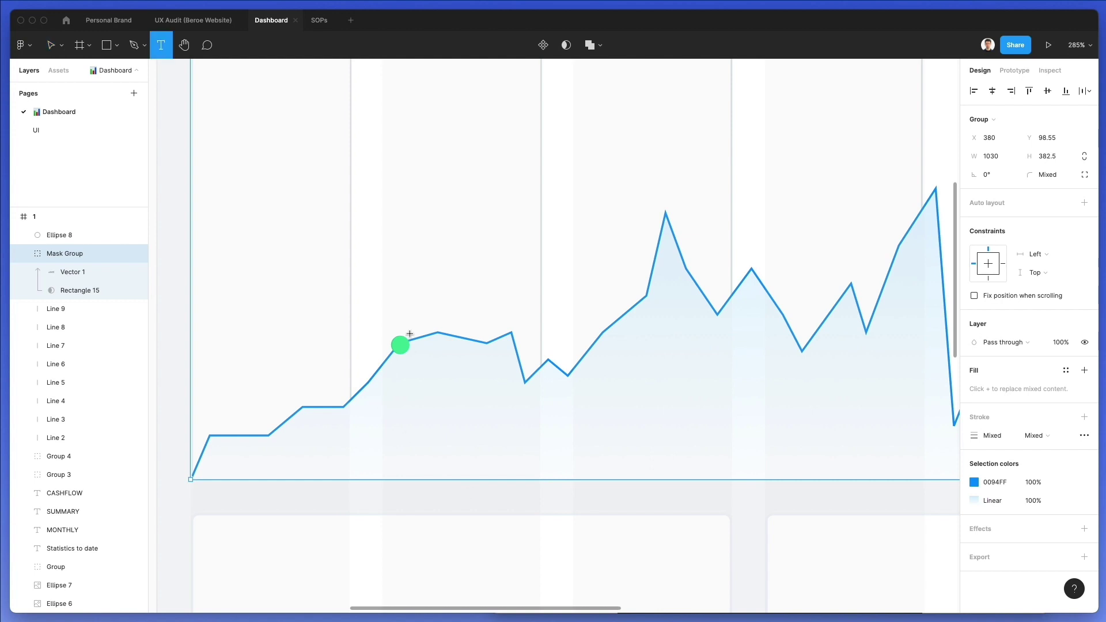
pyautogui.click(399, 340)
pyautogui.write('a')
pyautogui.press('Escape')
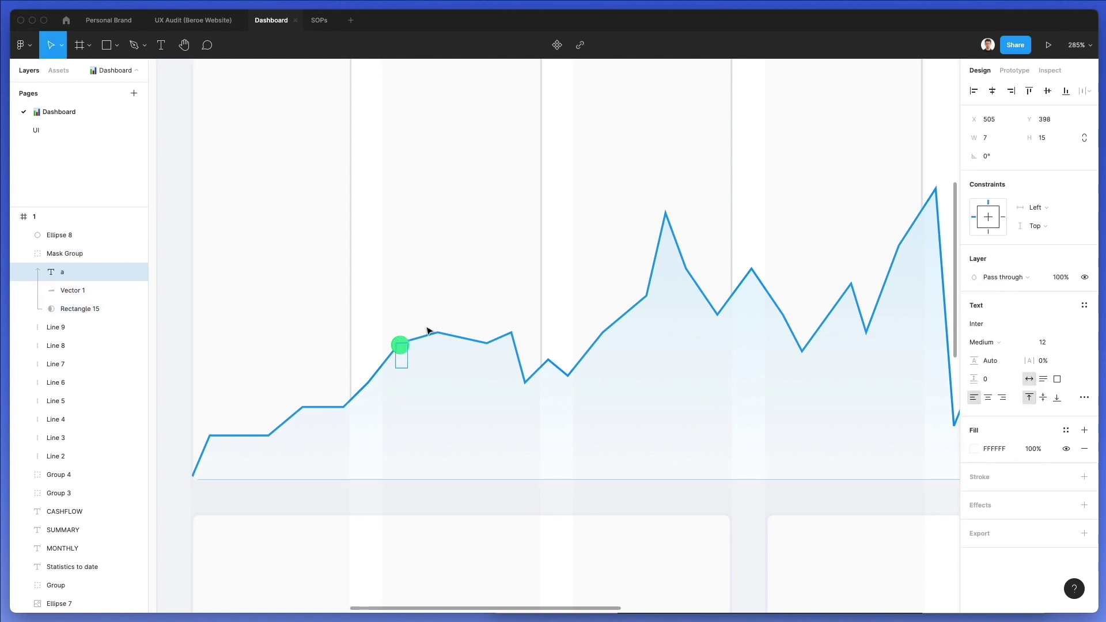
pyautogui.press('Return')
pyautogui.write('A')
pyautogui.press('Escape')
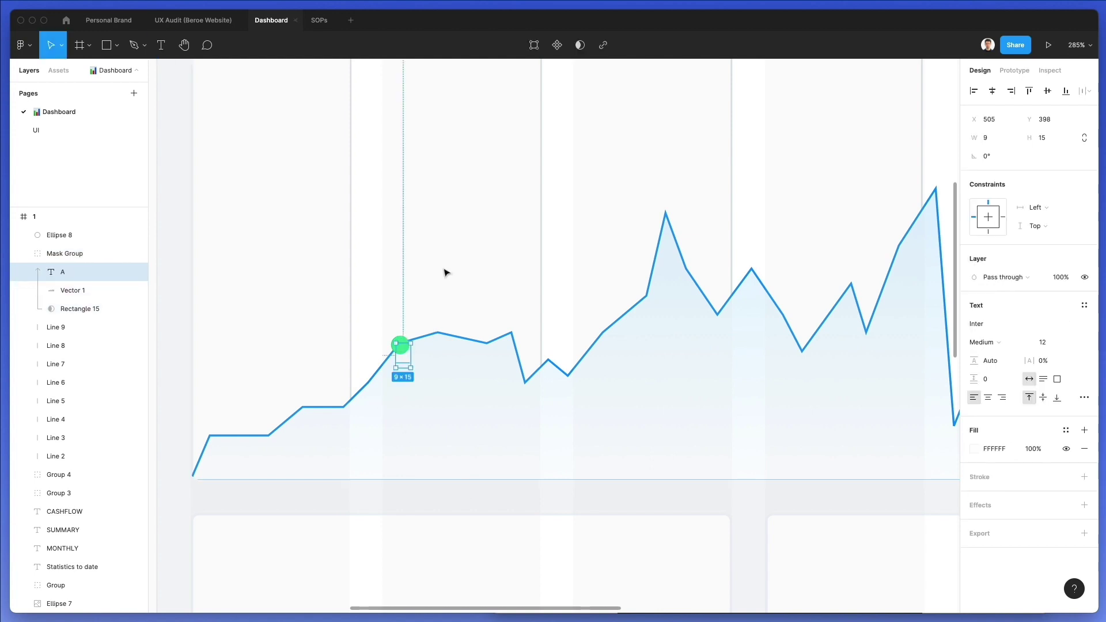
# Step: Bring the A text out of the mask group to the top of the layer stack and raise it to Y 396
pyautogui.press('alt')
pyautogui.moveTo(95, 275); pyautogui.dragTo(98, 231)
pyautogui.press('Up')
pyautogui.press('Up')
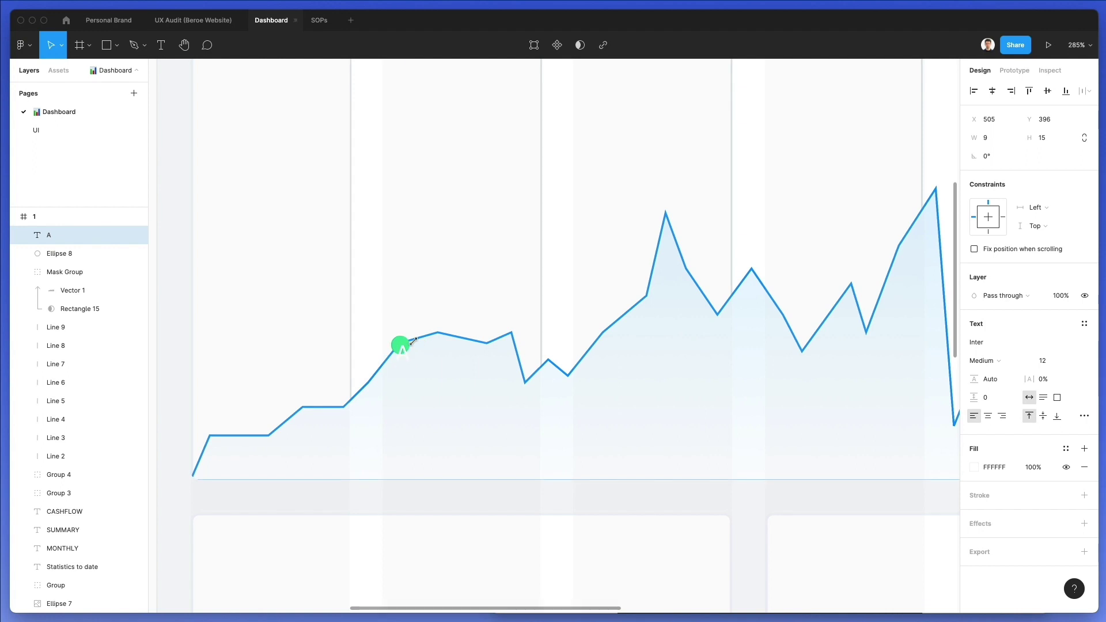
# Step: Scale the A down to font size 7.9 so it fits inside the green circle, and group the two
pyautogui.press('k')
pyautogui.moveTo(419, 340); pyautogui.dragTo(409, 343)
pyautogui.scroll(5, 410, 333)
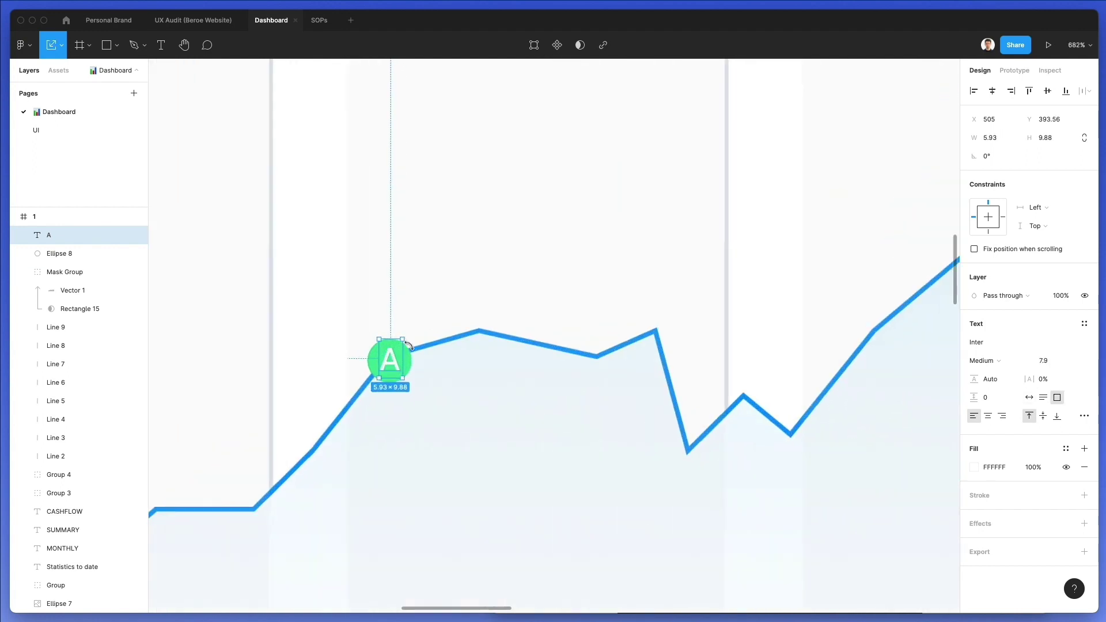
pyautogui.keyDown('shift'); pyautogui.click(413, 359); pyautogui.keyUp('shift')
pyautogui.press('super+g')
pyautogui.scroll(-5, 413, 357)
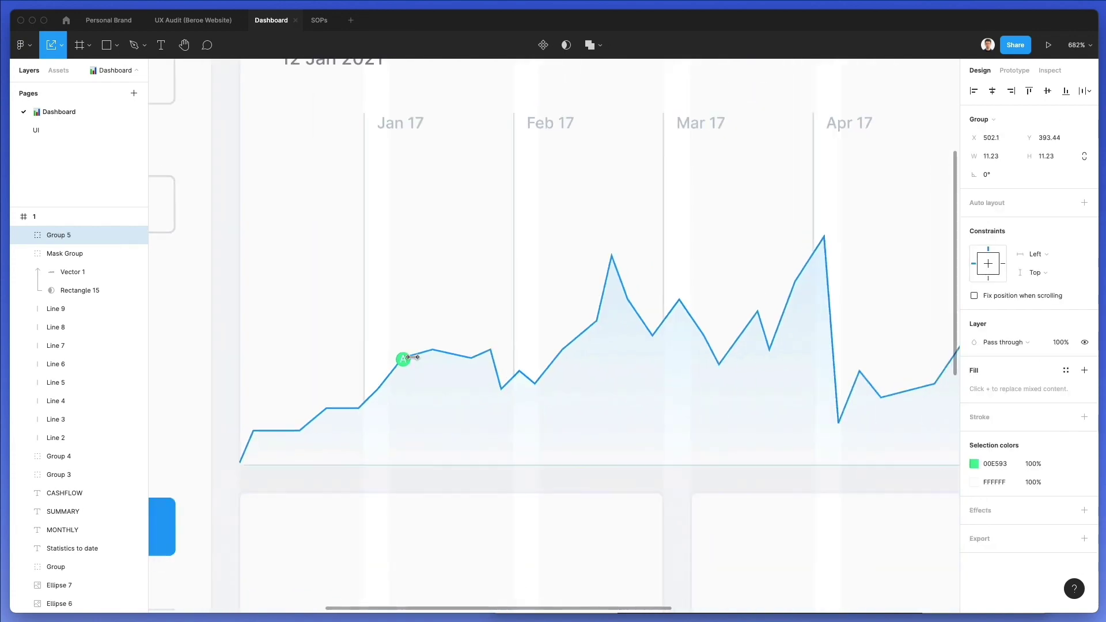
# Step: Duplicate the green A marker onto the graph's peak beside Apr 17 and onto the highest peak between Jun 17 and Jul 17
pyautogui.moveTo(404, 360)
pyautogui.mouseDown()
pyautogui.moveTo(852, 277)
pyautogui.moveTo(825, 236)
pyautogui.mouseUp()
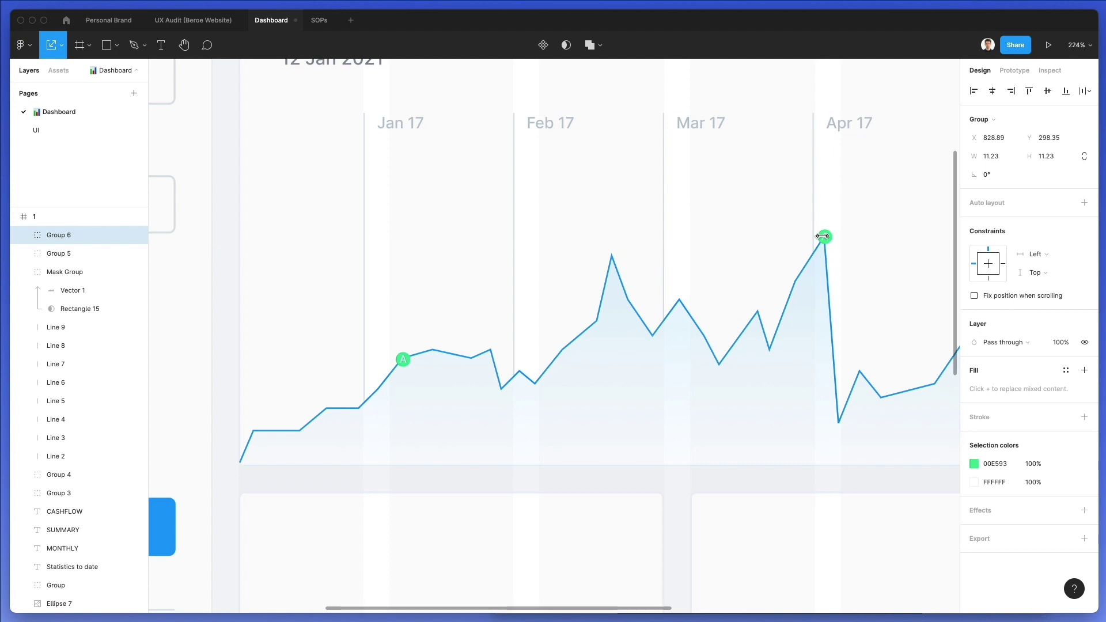
pyautogui.hscroll(10, 820, 241)
pyautogui.scroll(3, 820, 241)
pyautogui.scroll(-5, 820, 240)
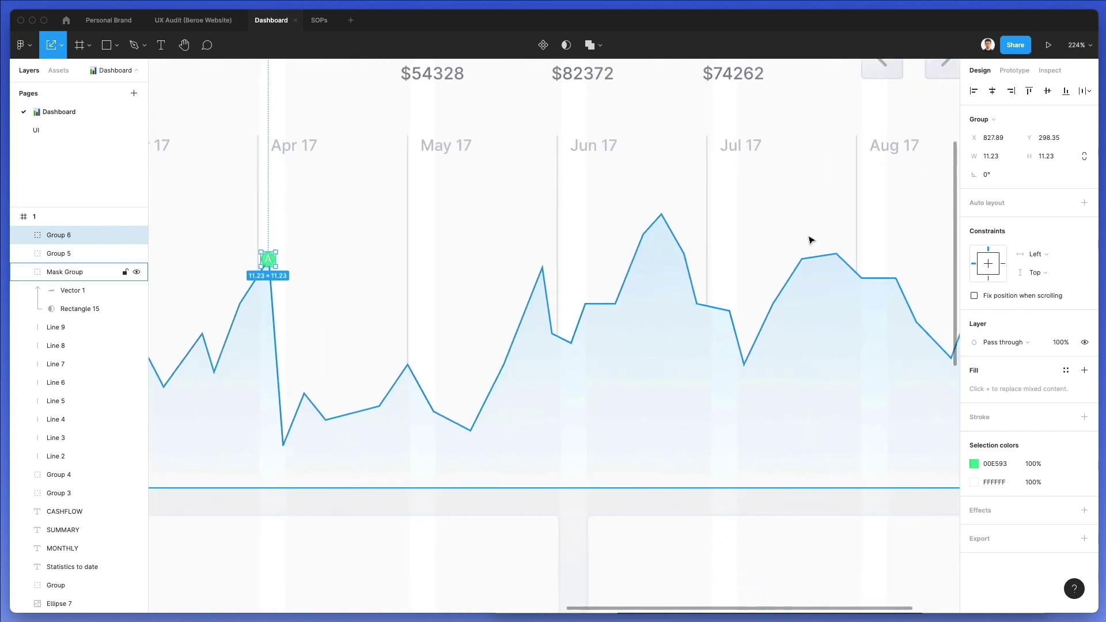
pyautogui.scroll(-2, 811, 240)
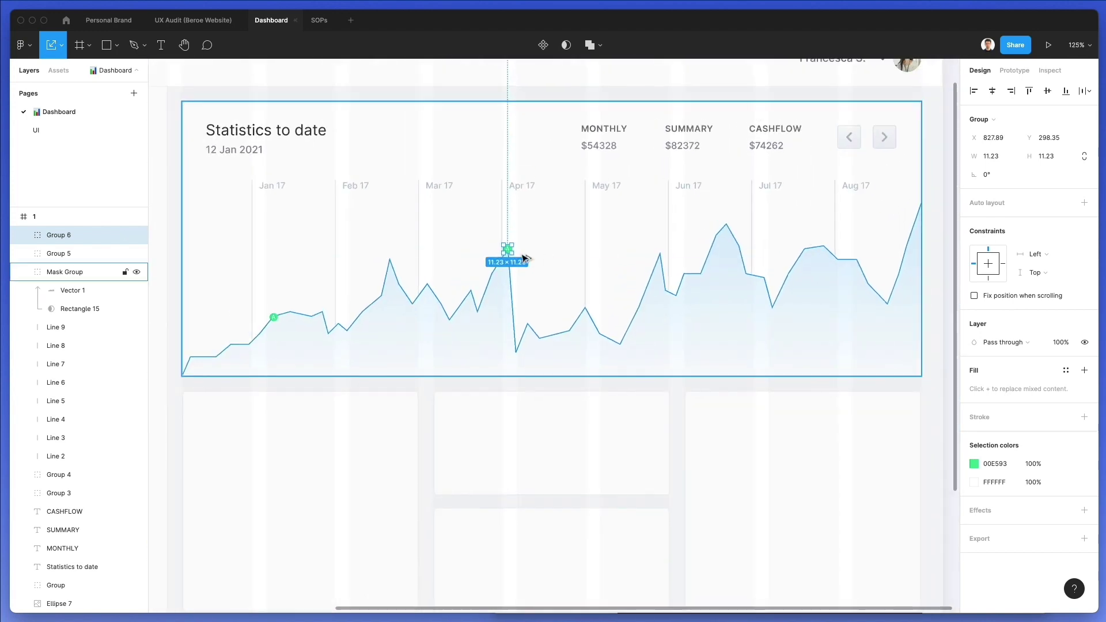
pyautogui.moveTo(508, 249)
pyautogui.mouseDown()
pyautogui.moveTo(744, 240)
pyautogui.moveTo(728, 227)
pyautogui.mouseUp()
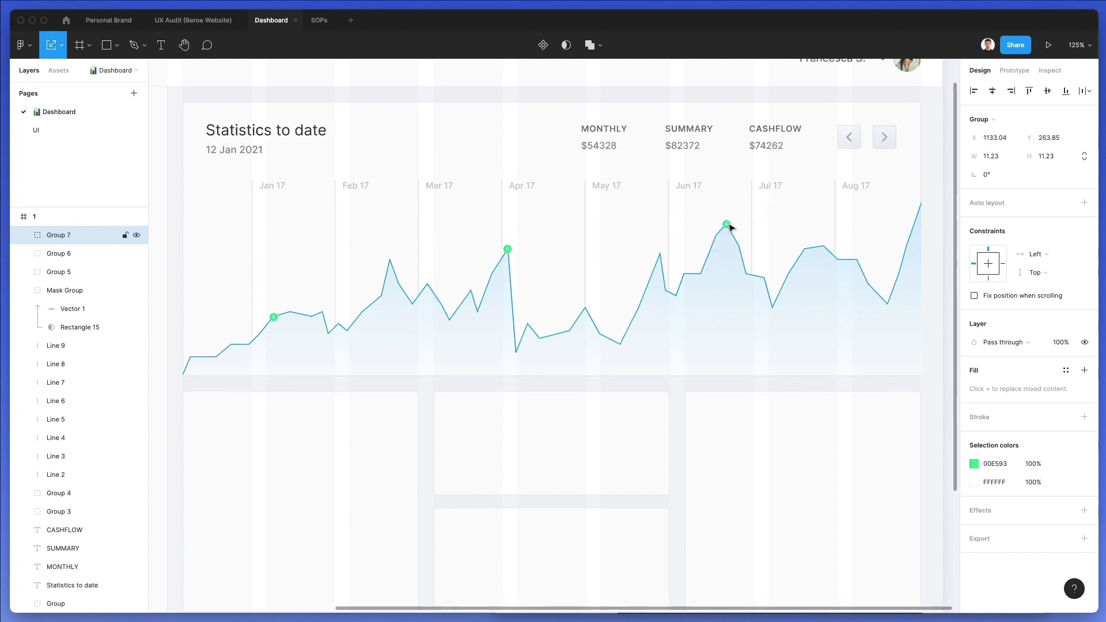
# Step: Change the letter in the April marker to B and in the June marker to C
pyautogui.scroll(6, 551, 265)
pyautogui.doubleClick(530, 280)
pyautogui.write('B')
pyautogui.hscroll(5, 683, 204)
pyautogui.click(674, 222)
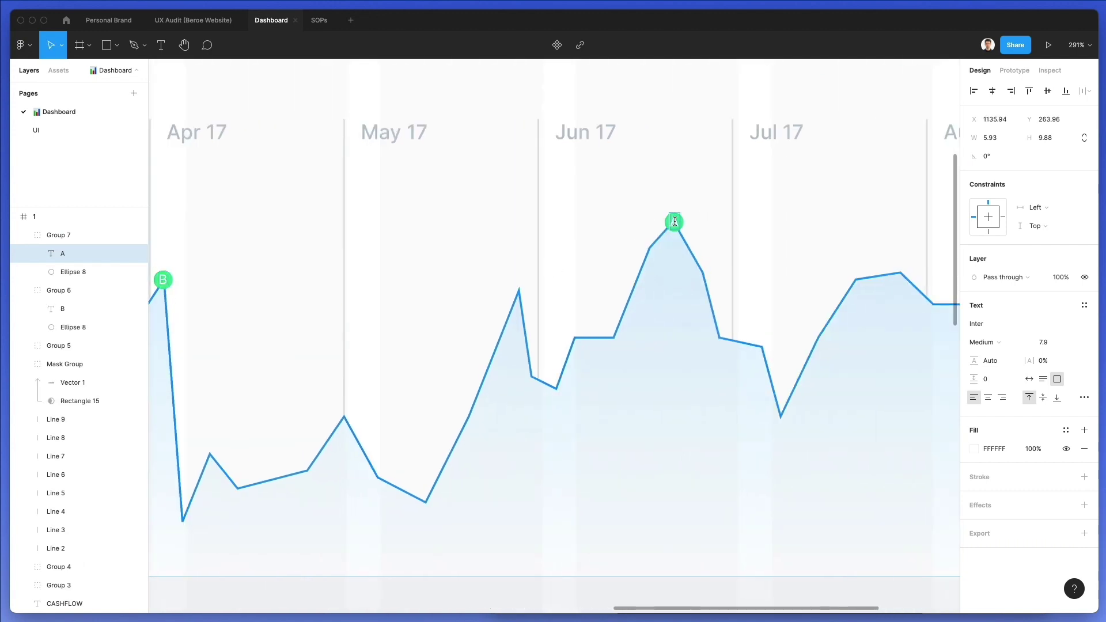
pyautogui.scroll(-8, 675, 221)
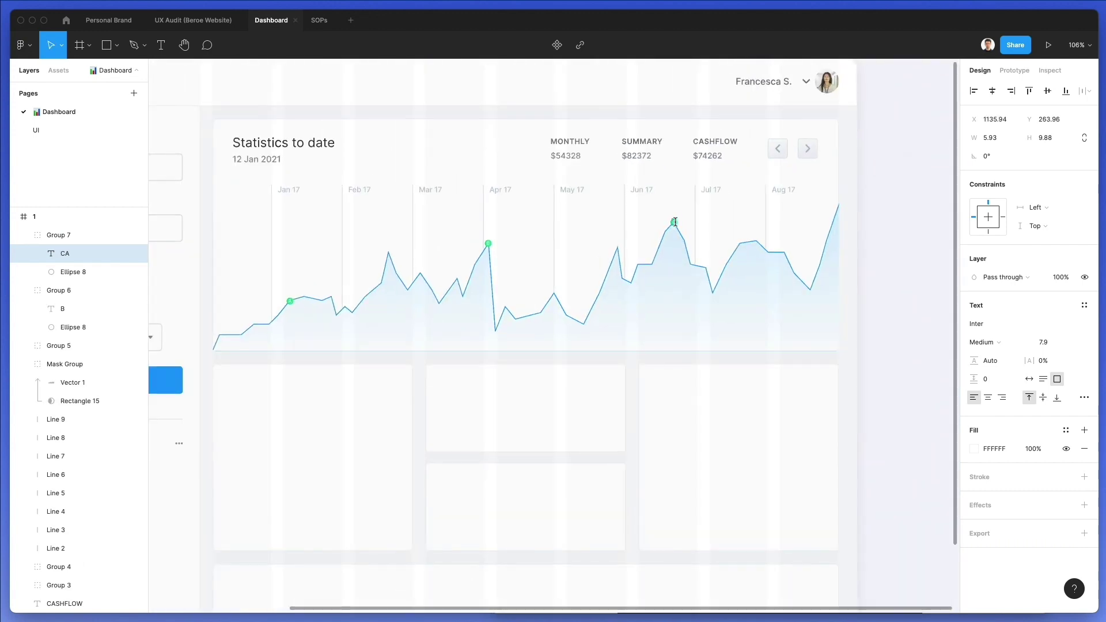
pyautogui.press('Delete')
pyautogui.click(910, 261)
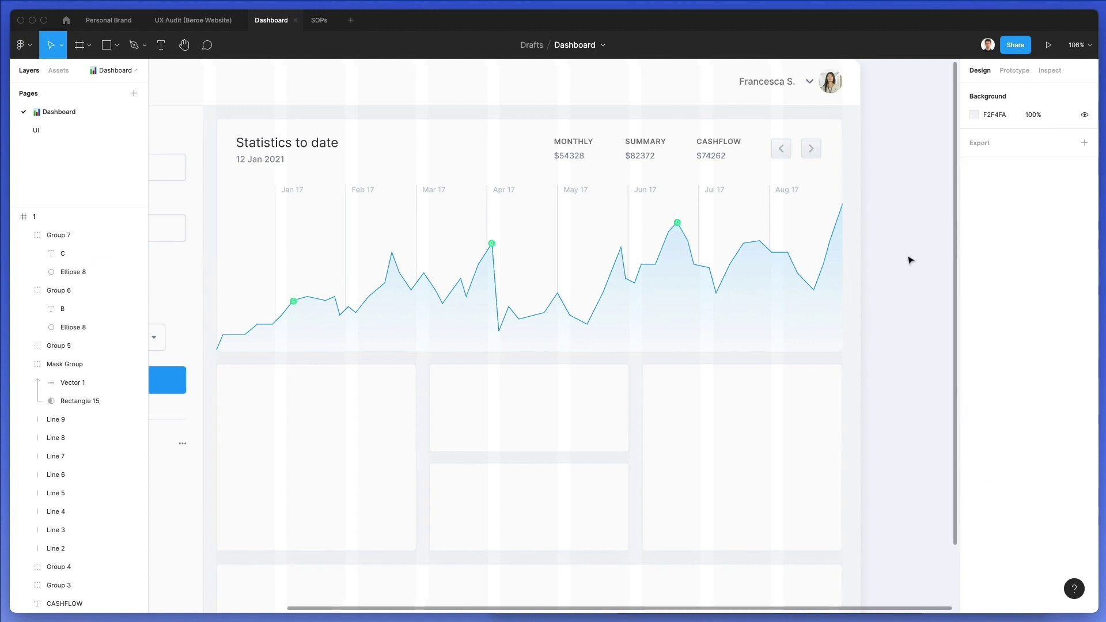
# Step: Enlarge the three green marker groups A, B and C together to a height of 14.23 with locked proportions
pyautogui.scroll(2, 907, 257)
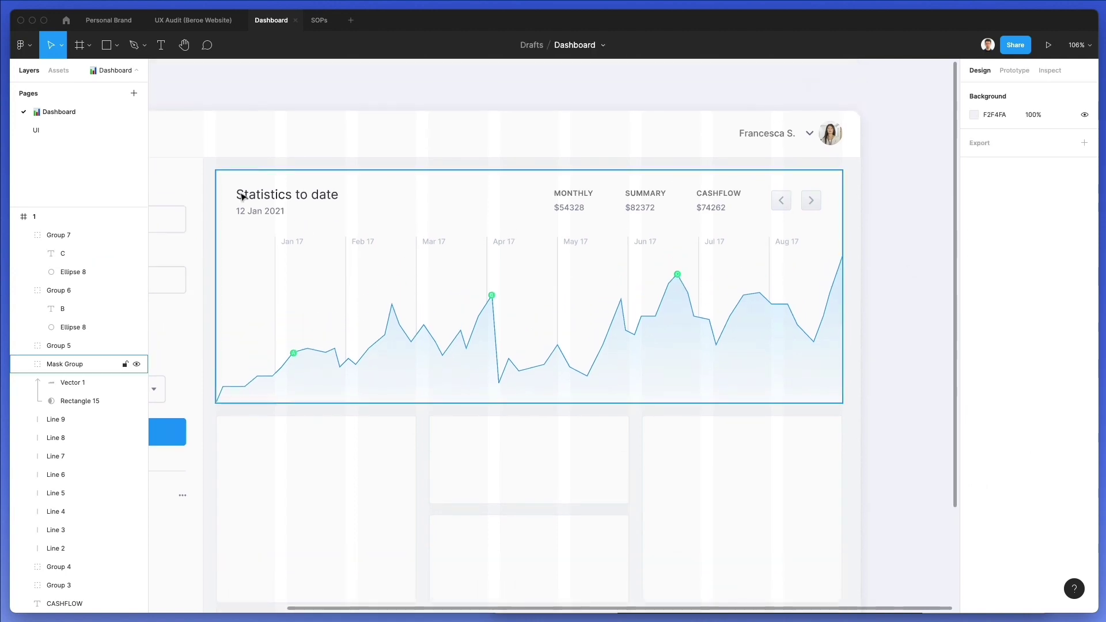
pyautogui.scroll(10, 326, 218)
pyautogui.scroll(-3, 294, 427)
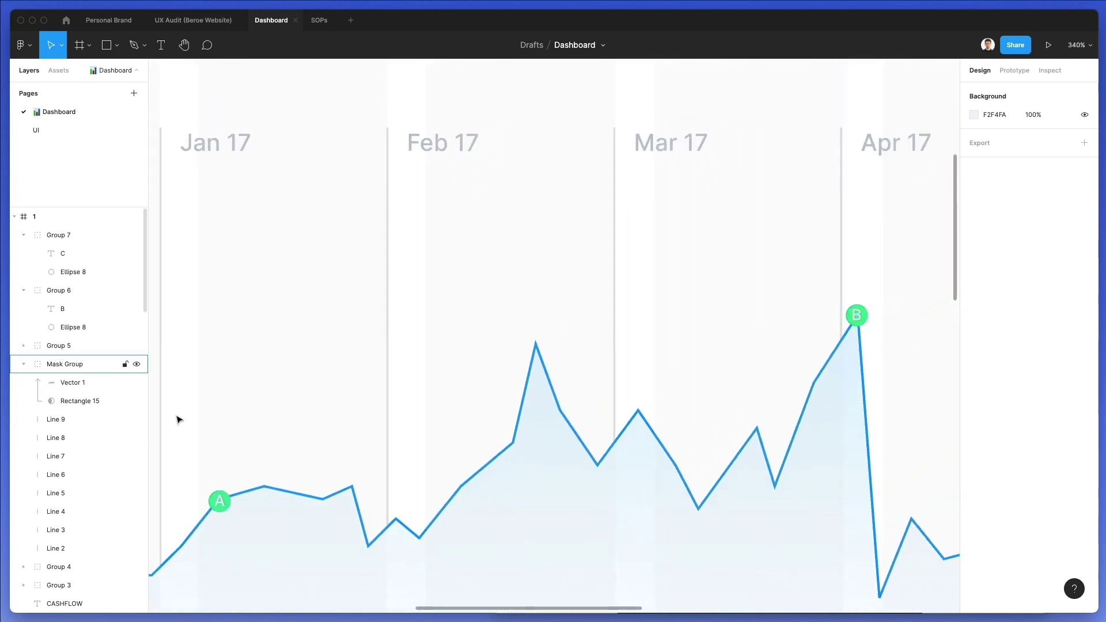
pyautogui.click(220, 500)
pyautogui.keyDown('shift'); pyautogui.click(65, 290); pyautogui.keyUp('shift')
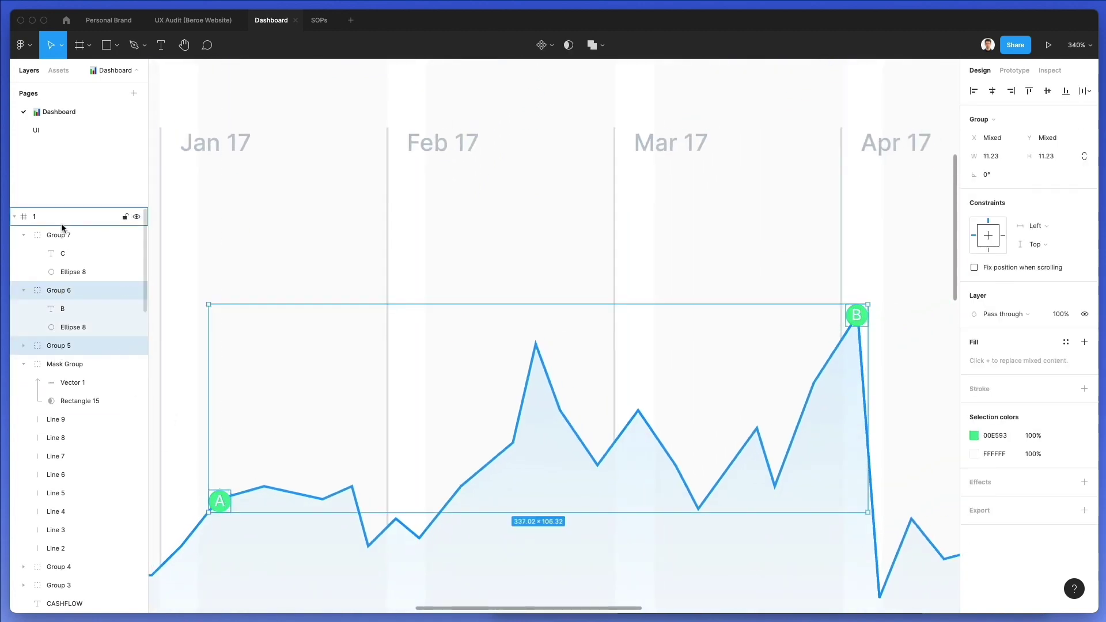
pyautogui.click(62, 233)
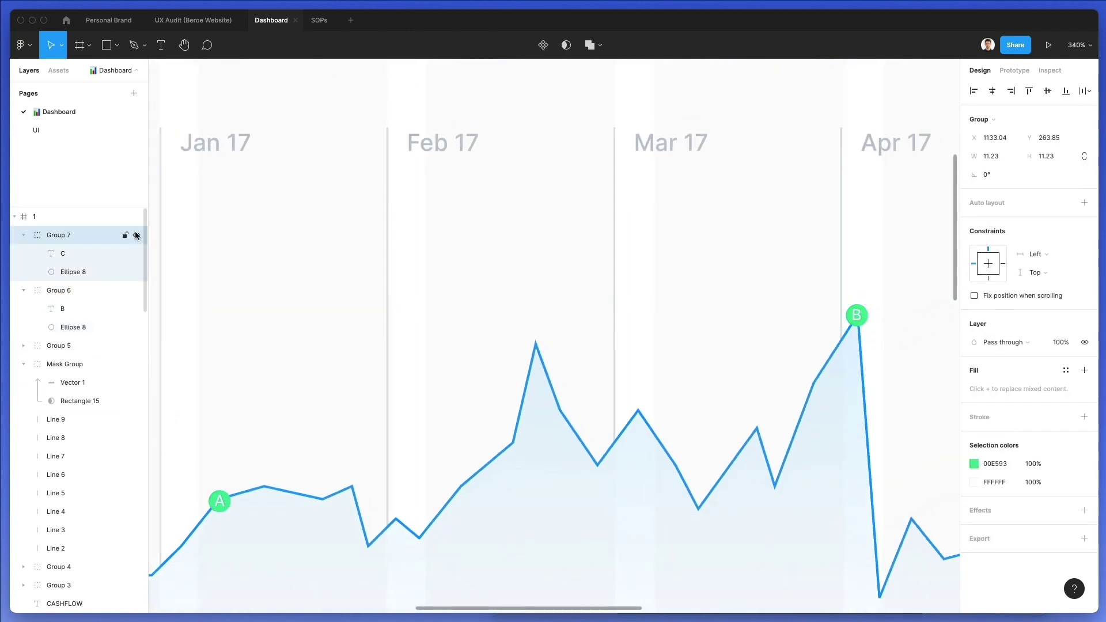
pyautogui.keyDown('shift'); pyautogui.click(63, 291); pyautogui.keyUp('shift')
pyautogui.keyDown('shift'); pyautogui.click(56, 346); pyautogui.keyUp('shift')
pyautogui.scroll(-5, 481, 318)
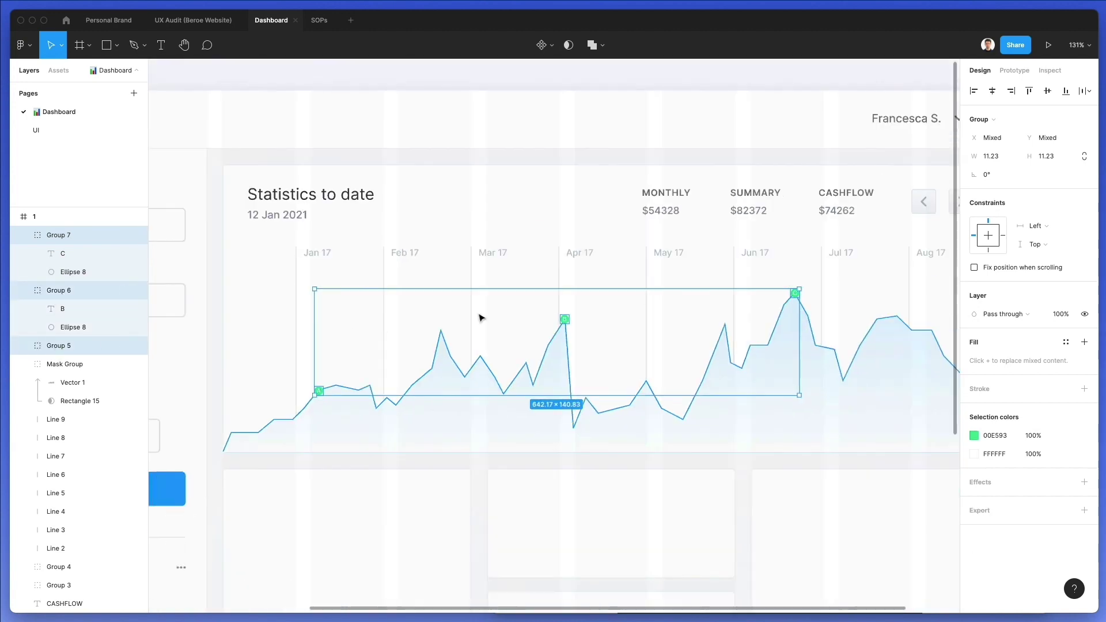
pyautogui.click(1084, 156)
pyautogui.click(1046, 157)
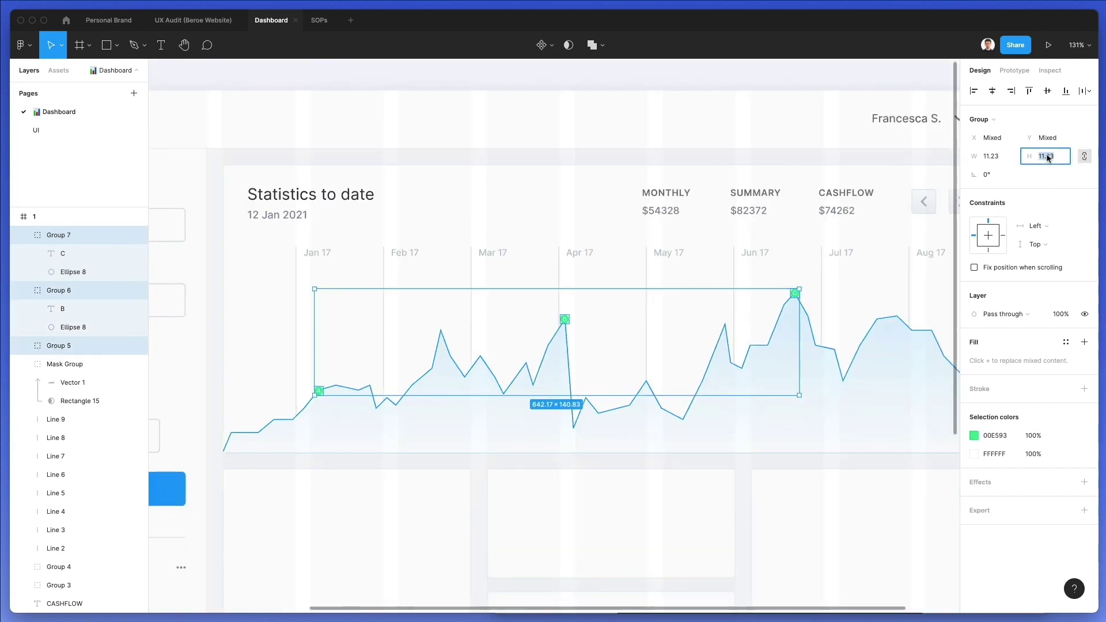
pyautogui.write('14.23')
pyautogui.press('Return')
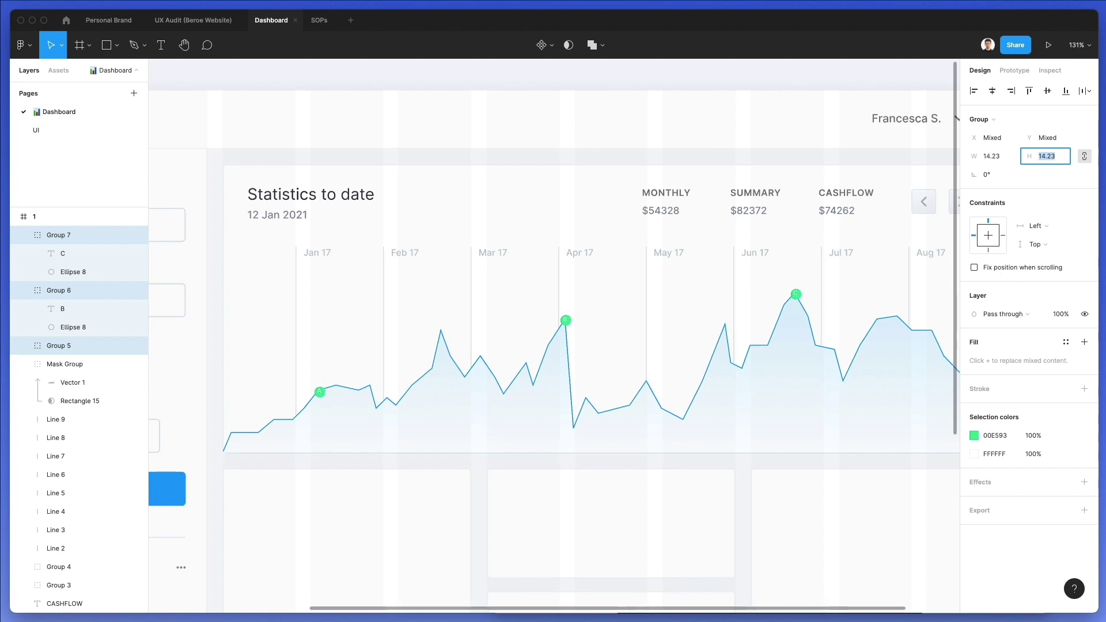
# Step: Select the A, B and C letters inside the green markers and set their font size to 10
pyautogui.click(66, 309)
pyautogui.click(25, 346)
pyautogui.keyDown('shift'); pyautogui.click(66, 363); pyautogui.keyUp('shift')
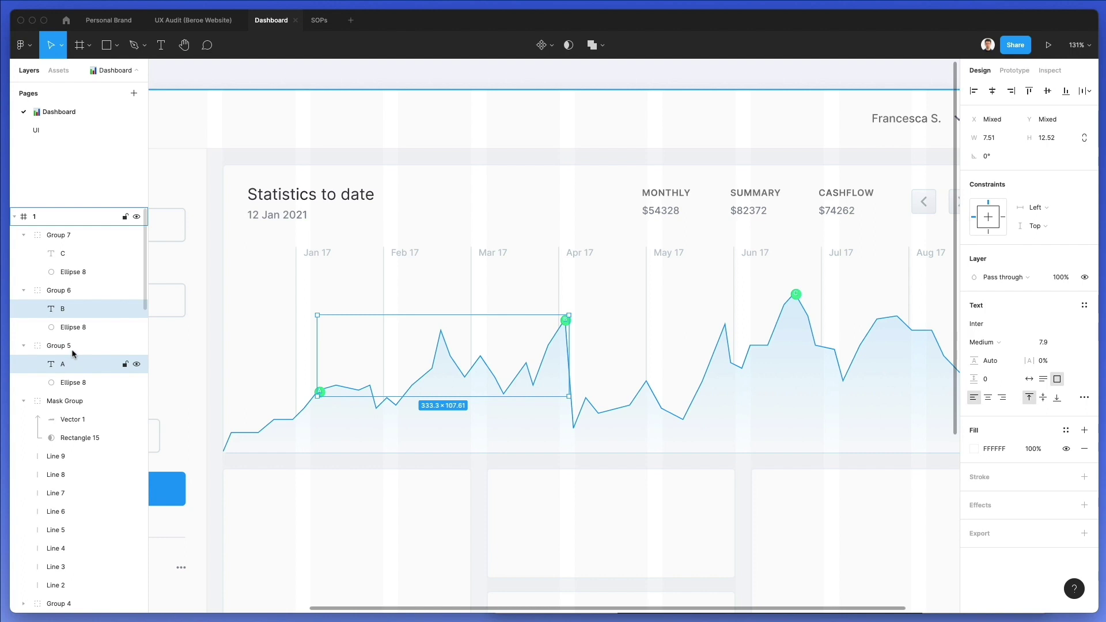
pyautogui.keyDown('shift'); pyautogui.click(67, 253); pyautogui.keyUp('shift')
pyautogui.click(1046, 341)
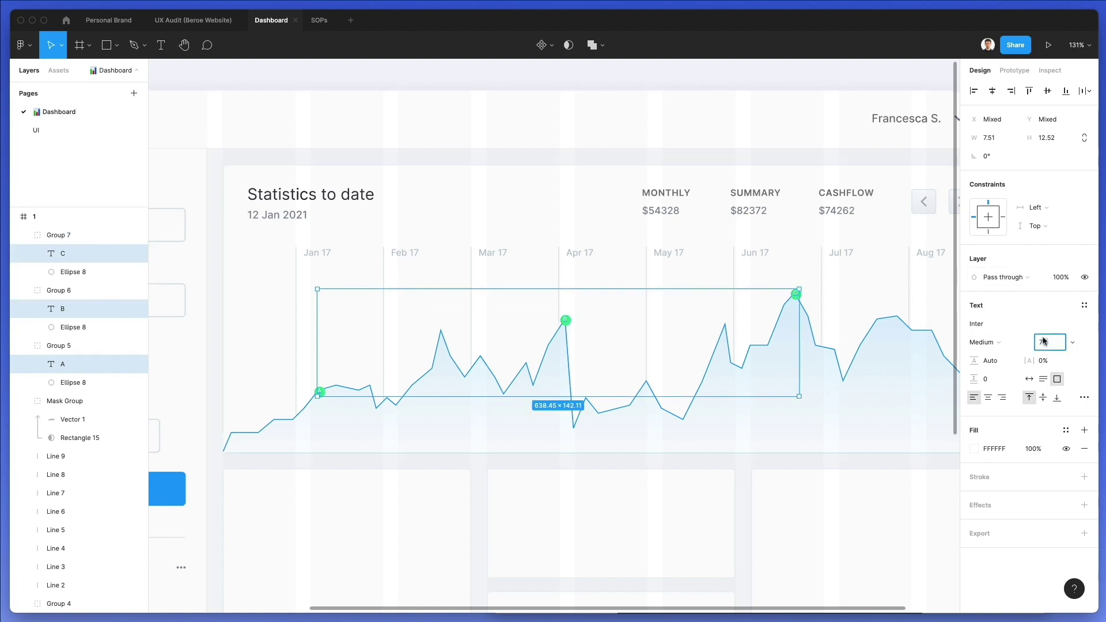
pyautogui.write('7.1')
pyautogui.press('Return')
pyautogui.click(1045, 342)
pyautogui.write('10')
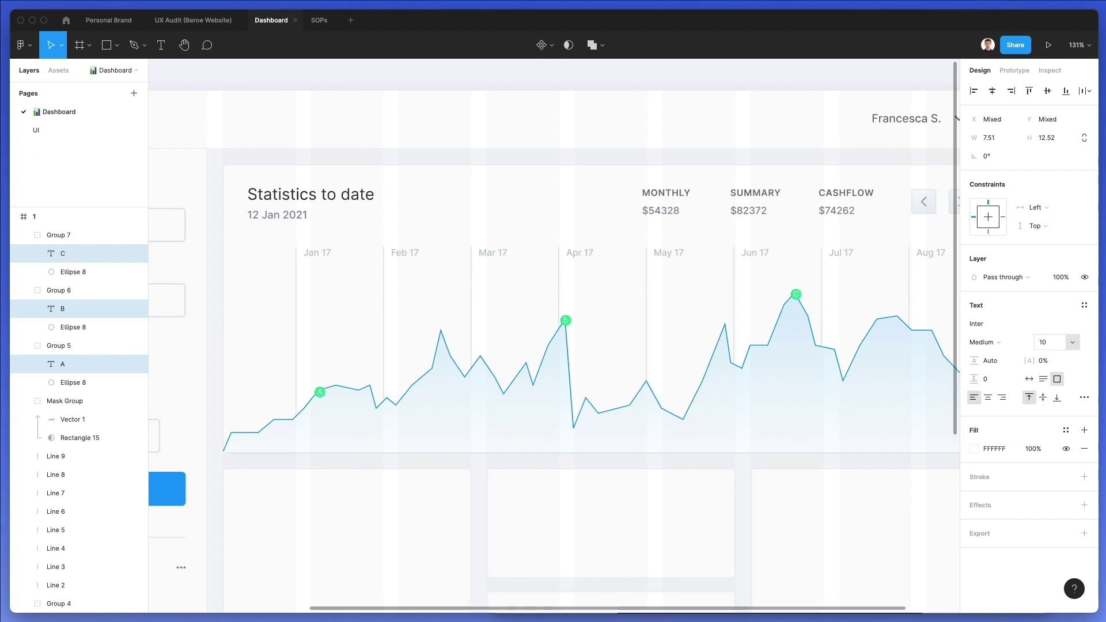
pyautogui.press('Return')
# Step: Make the three marker letters Bold and reduce their font size to 9
pyautogui.click(984, 342)
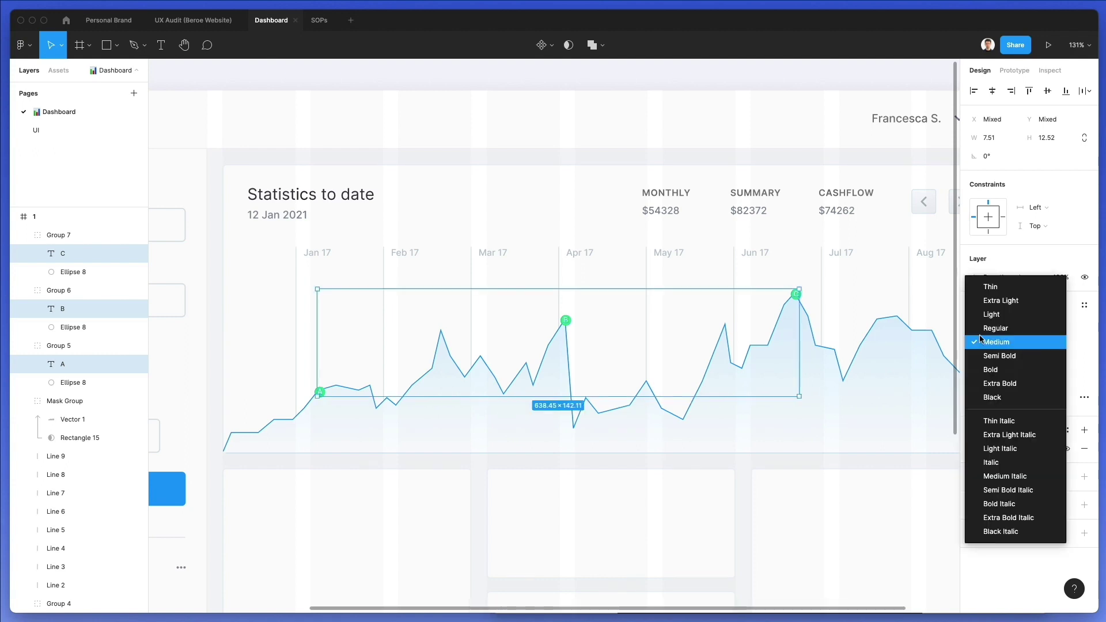
pyautogui.click(985, 367)
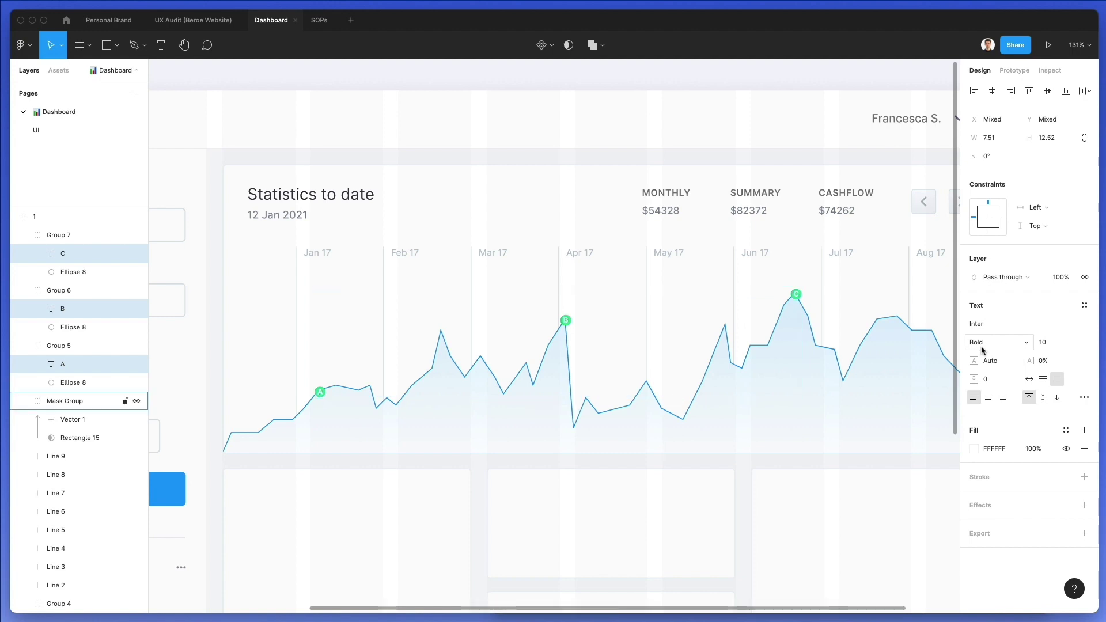
pyautogui.click(1055, 343)
pyautogui.write('9')
pyautogui.press('Return')
pyautogui.click(573, 464)
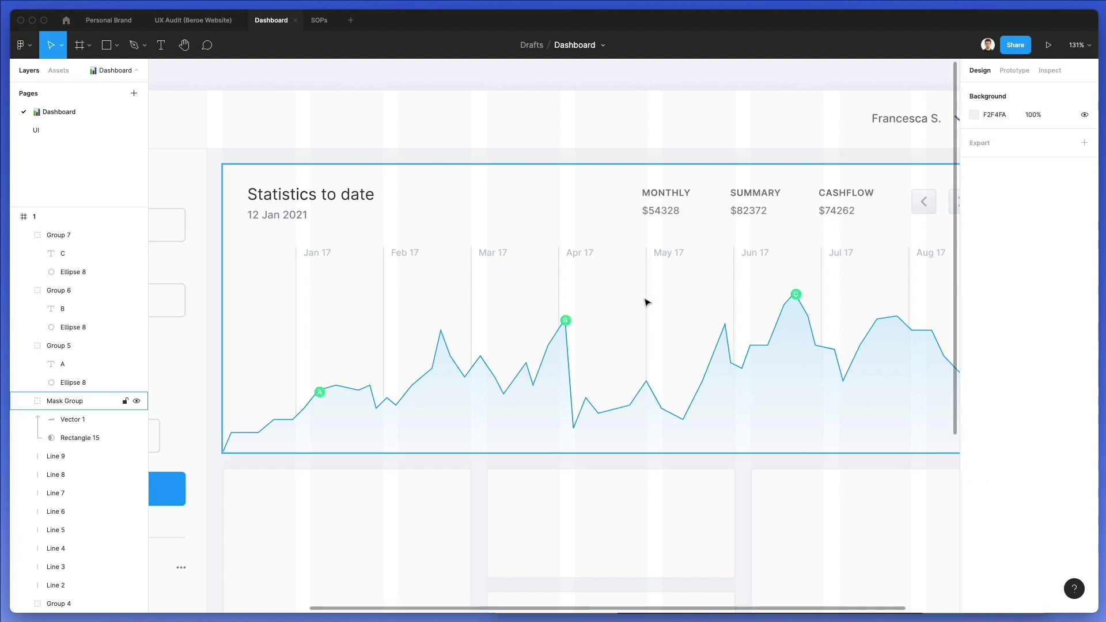
# Step: Group all elements of the Statistics to date chart, including its header, lines, graph and markers
pyautogui.scroll(-5, 646, 302)
pyautogui.hscroll(3, 612, 311)
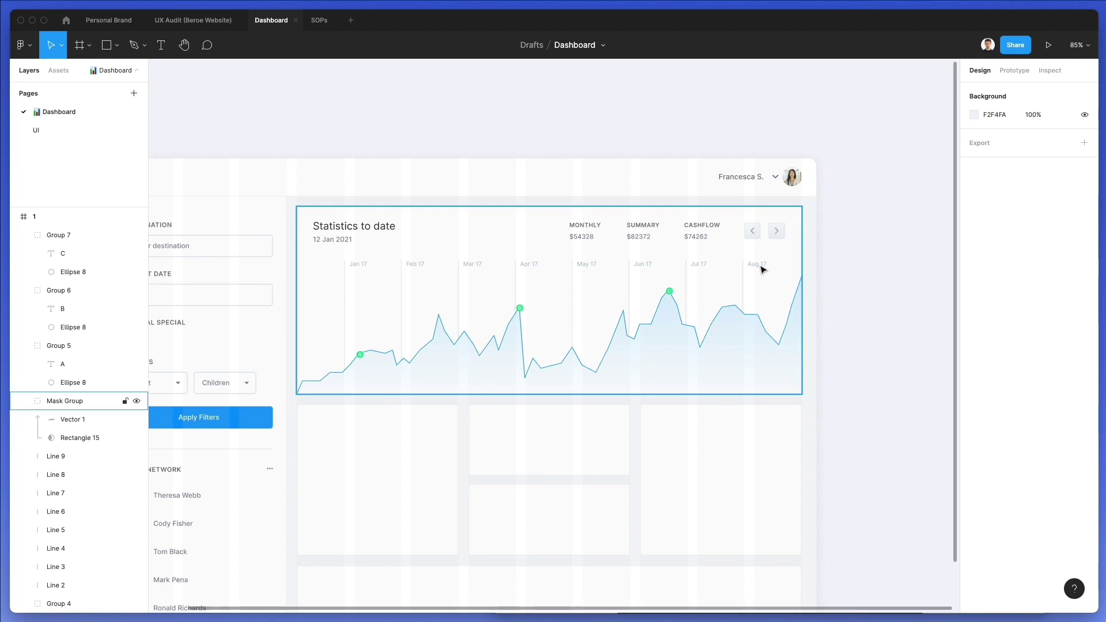
pyautogui.moveTo(827, 206); pyautogui.dragTo(298, 407)
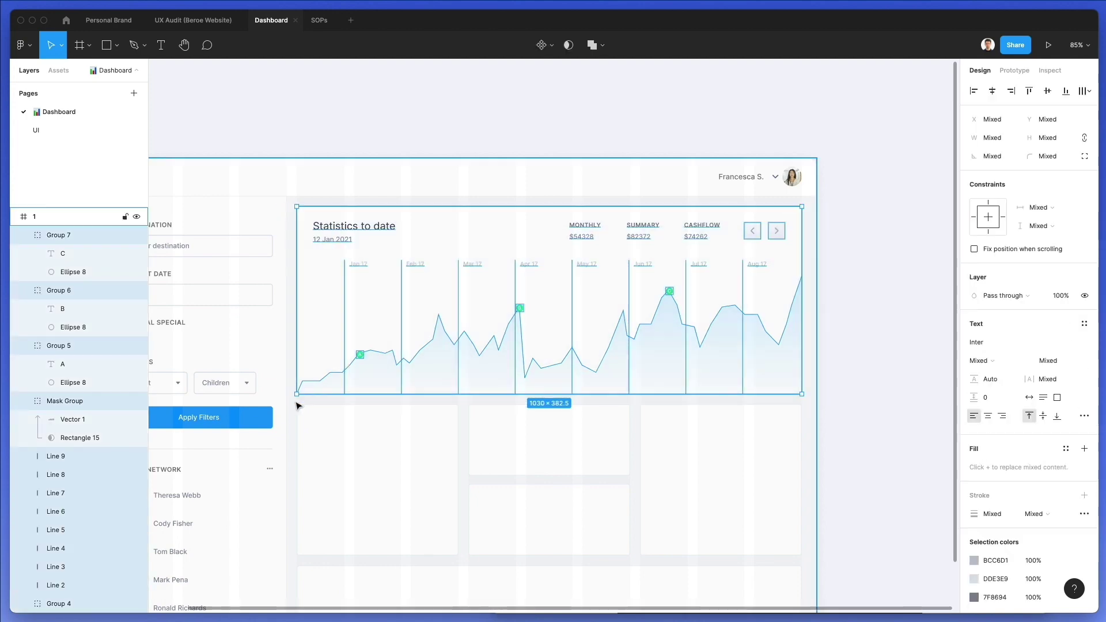
pyautogui.press('super+g')
pyautogui.press('super+t')
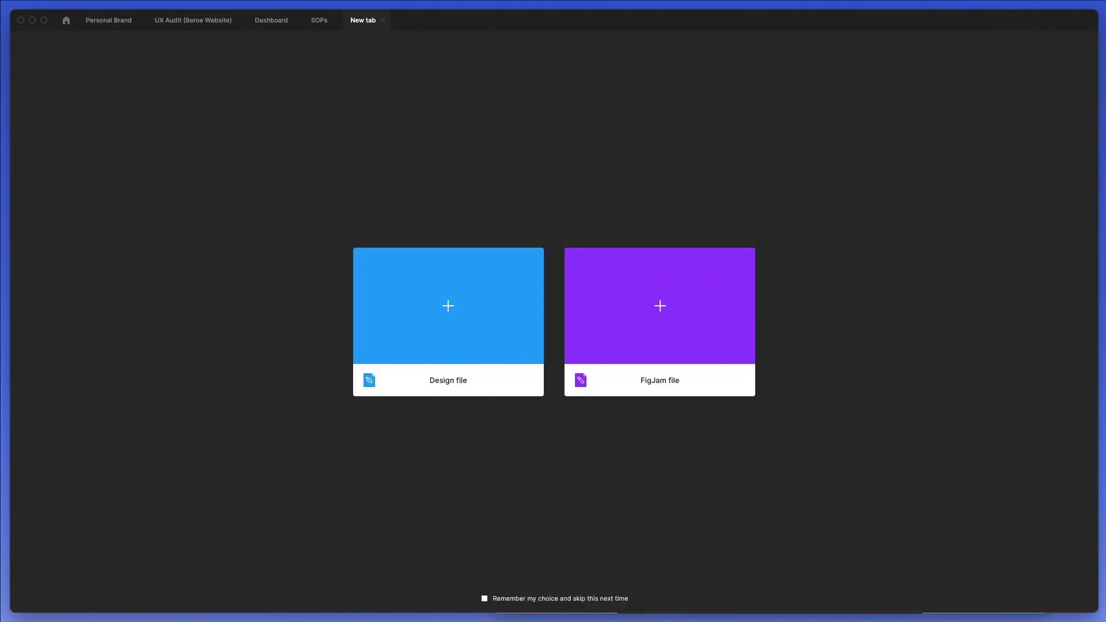
pyautogui.click(319, 20)
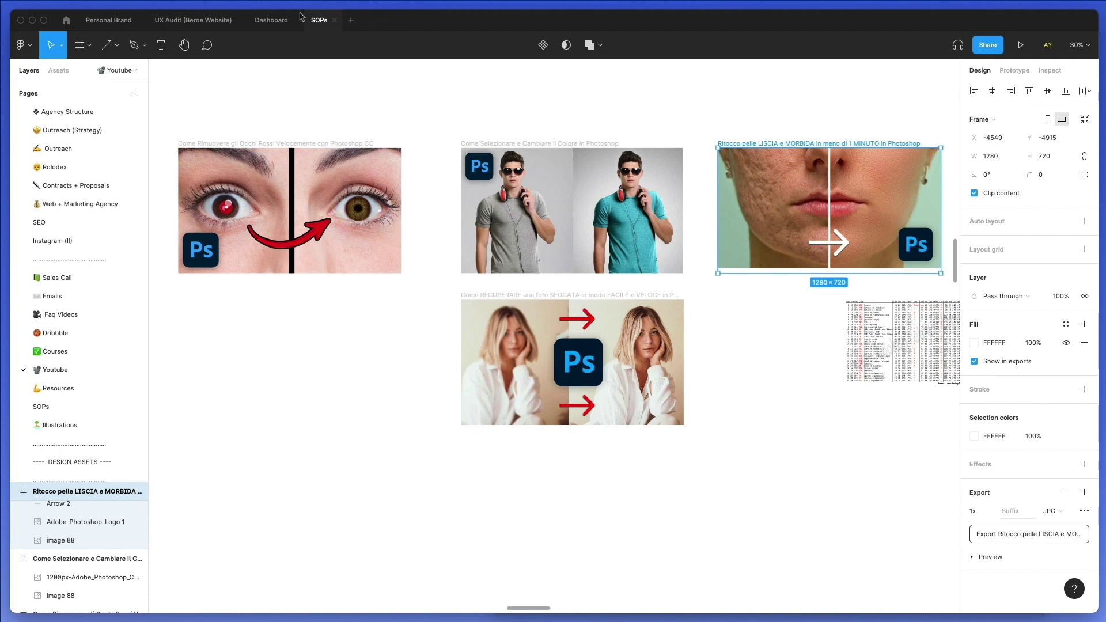
pyautogui.click(118, 21)
pyautogui.click(196, 21)
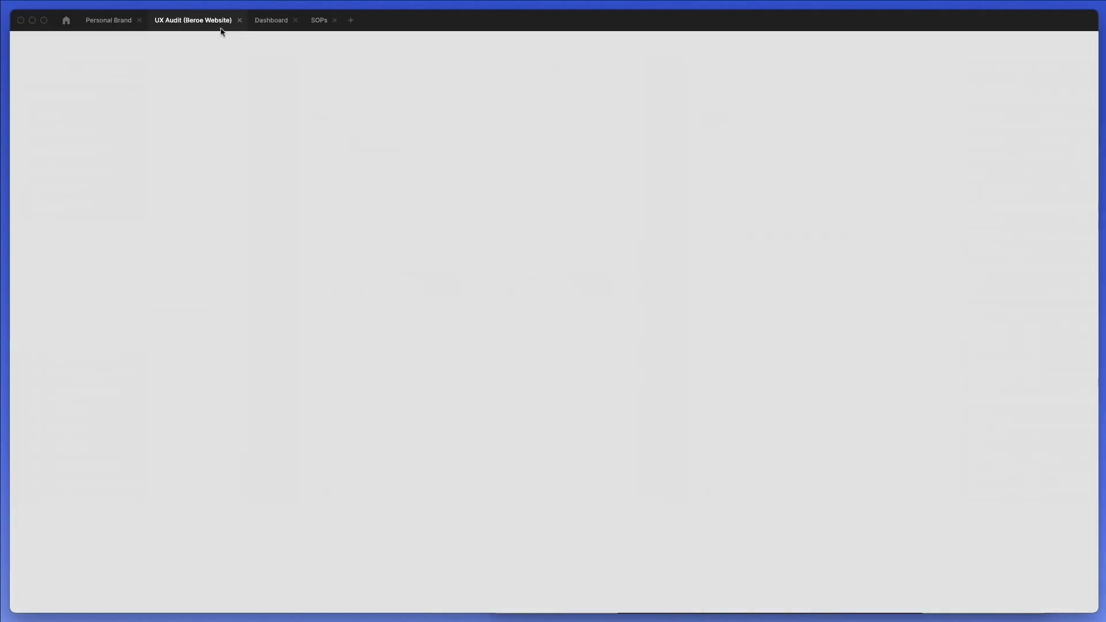
pyautogui.click(272, 20)
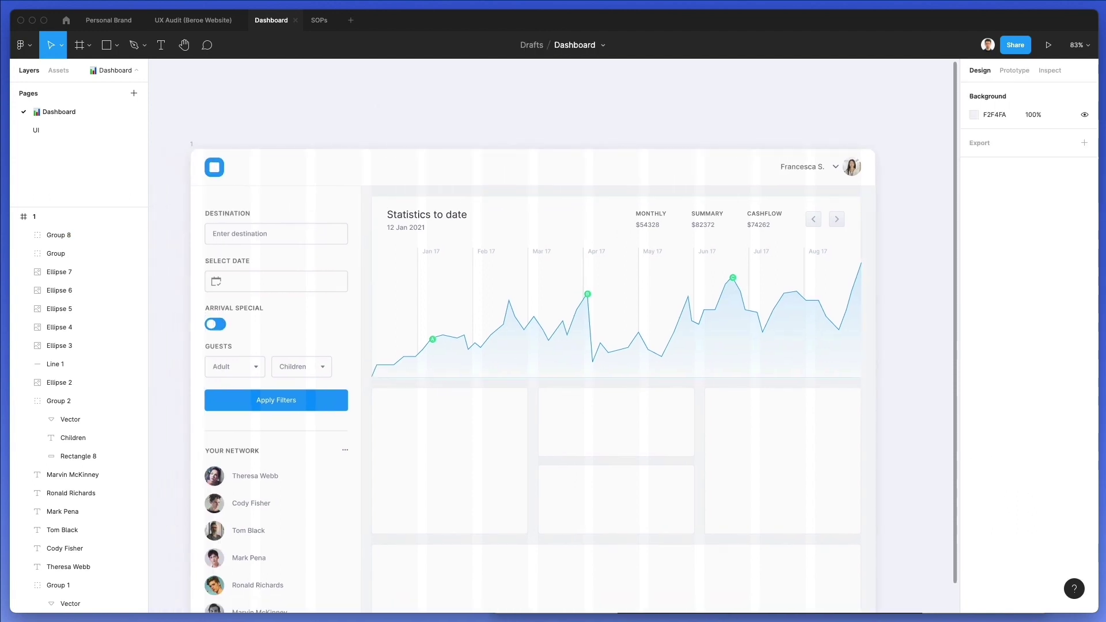
pyautogui.click(954, 0)
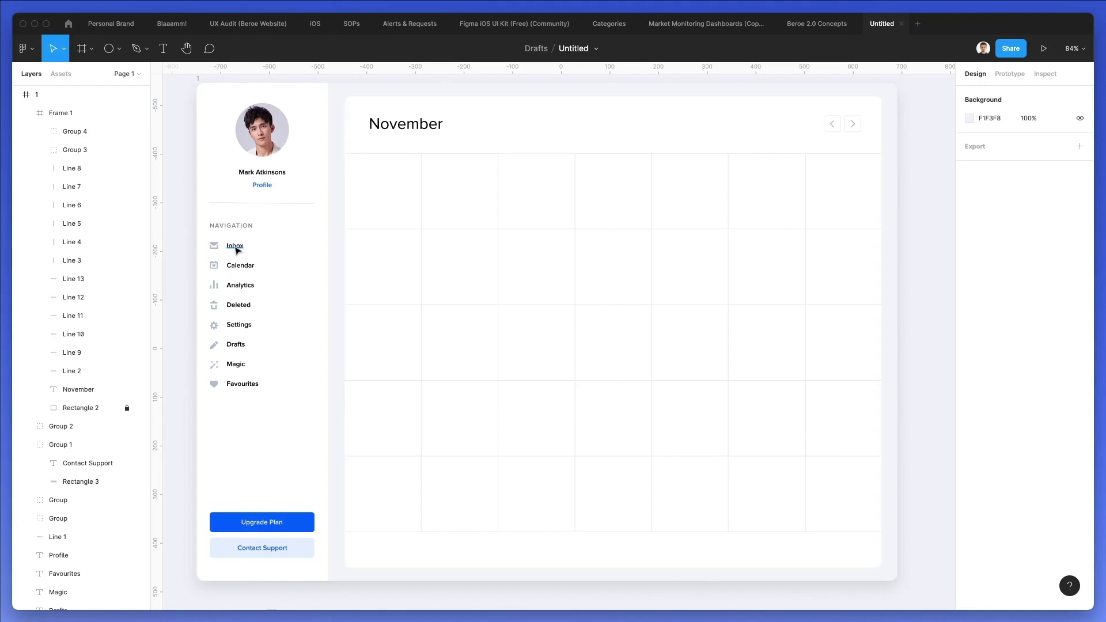
# Step: Copy the Inbox label into the lower-right corner of the first calendar cell and change its text to 01
pyautogui.click(235, 246)
pyautogui.moveTo(237, 250); pyautogui.dragTo(408, 220)
pyautogui.doubleClick(403, 219)
pyautogui.write('01')
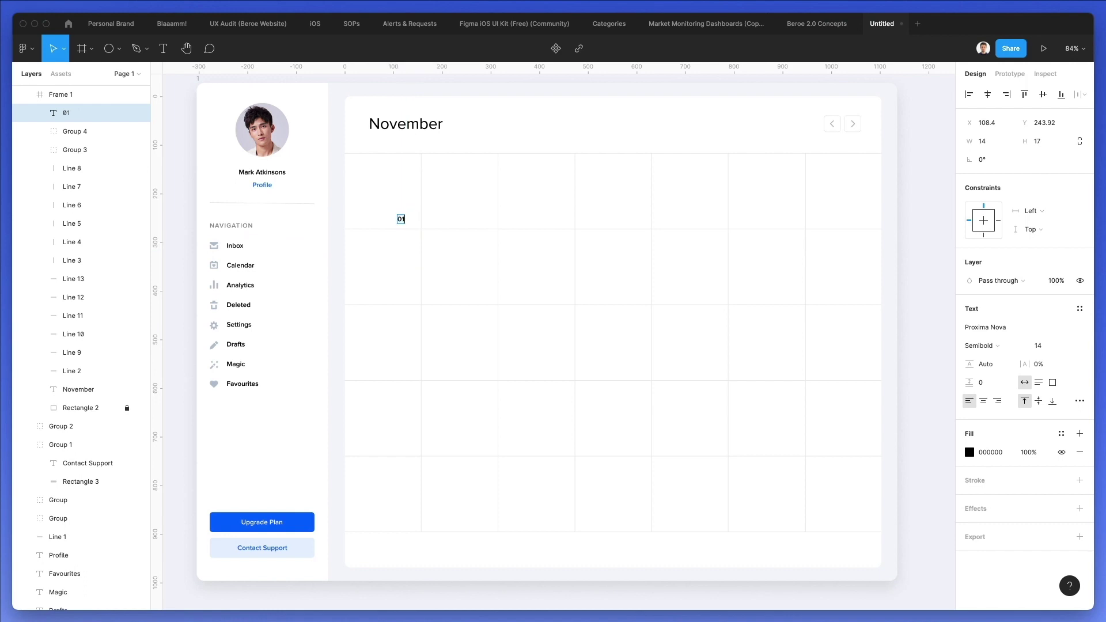
pyautogui.press('Escape')
pyautogui.scroll(5, 399, 219)
pyautogui.moveTo(398, 219); pyautogui.dragTo(416, 221)
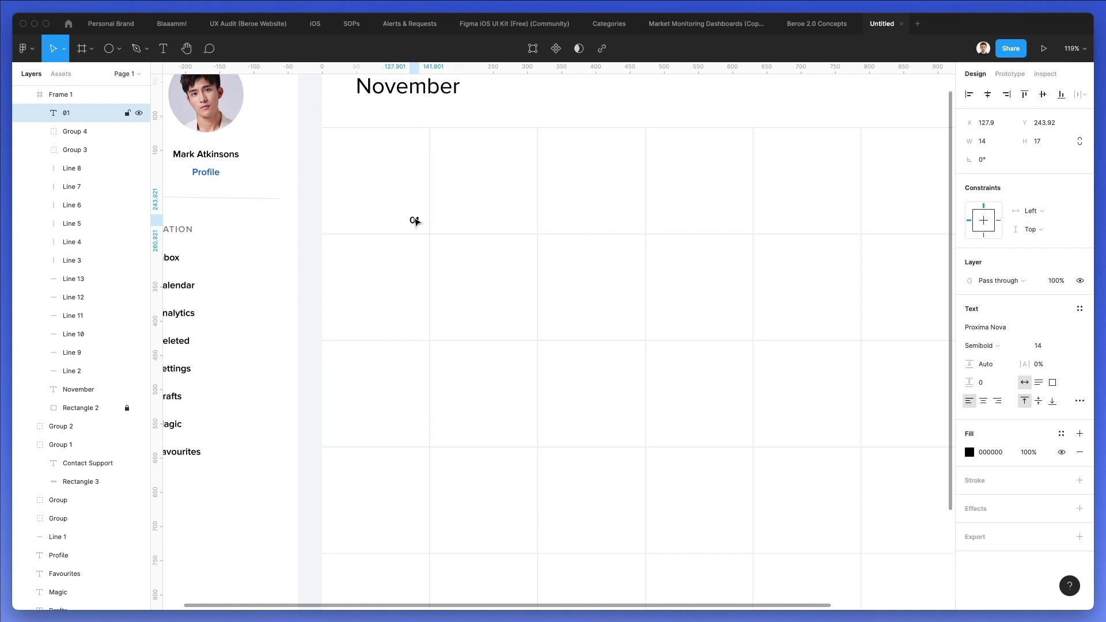
pyautogui.scroll(-3, 416, 221)
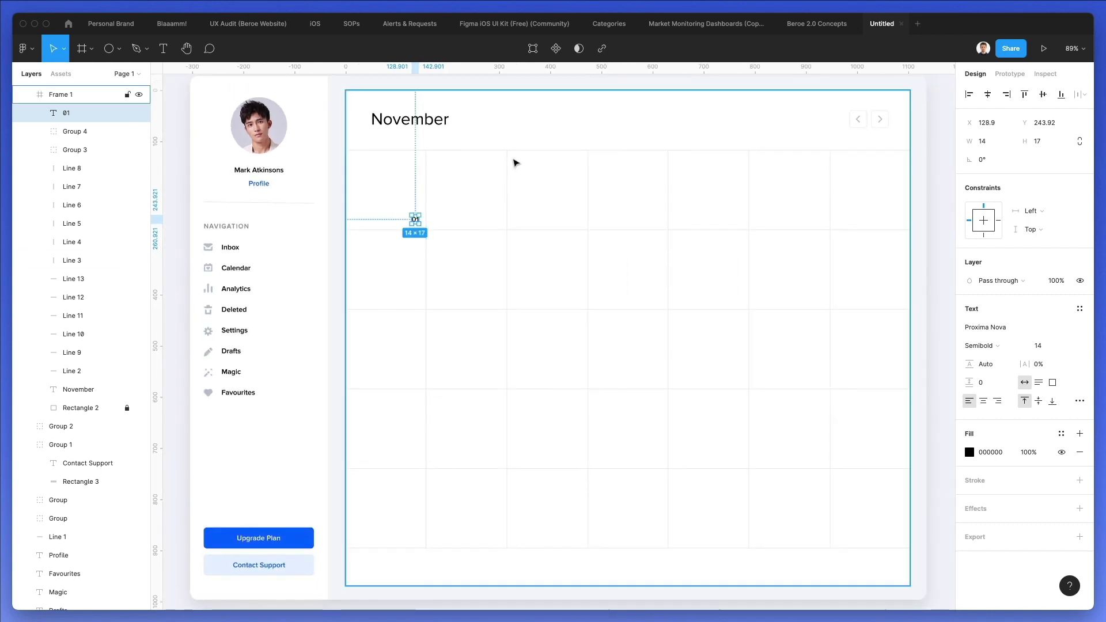
# Step: Ungroup the frame that holds the November calendar
pyautogui.click(515, 163)
pyautogui.scroll(1, 318, 271)
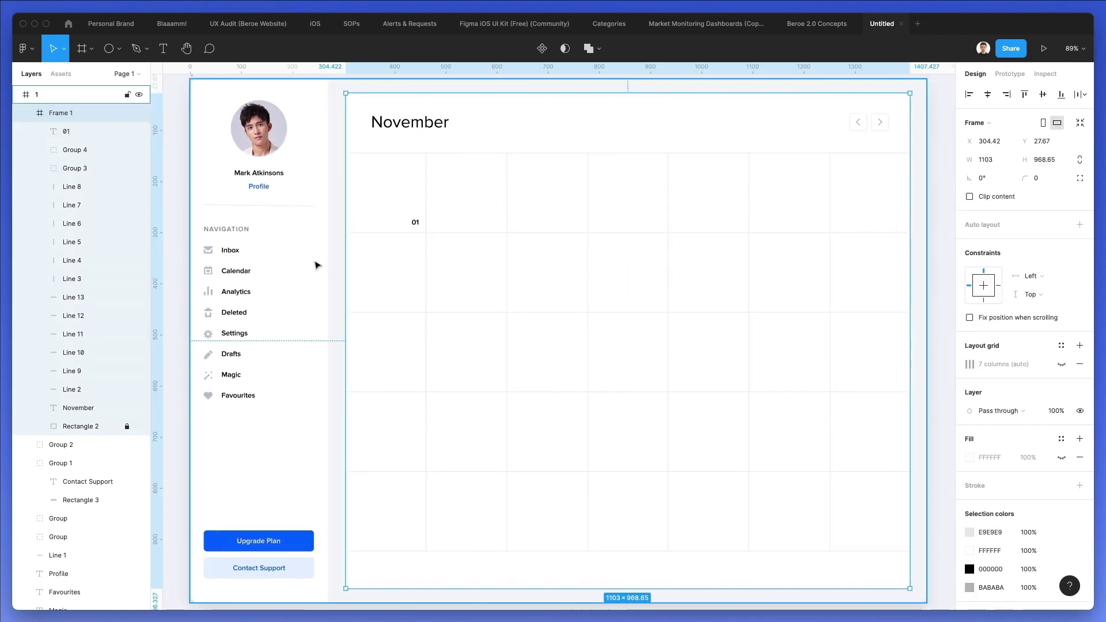
pyautogui.press('shift+super+g')
pyautogui.press('Escape')
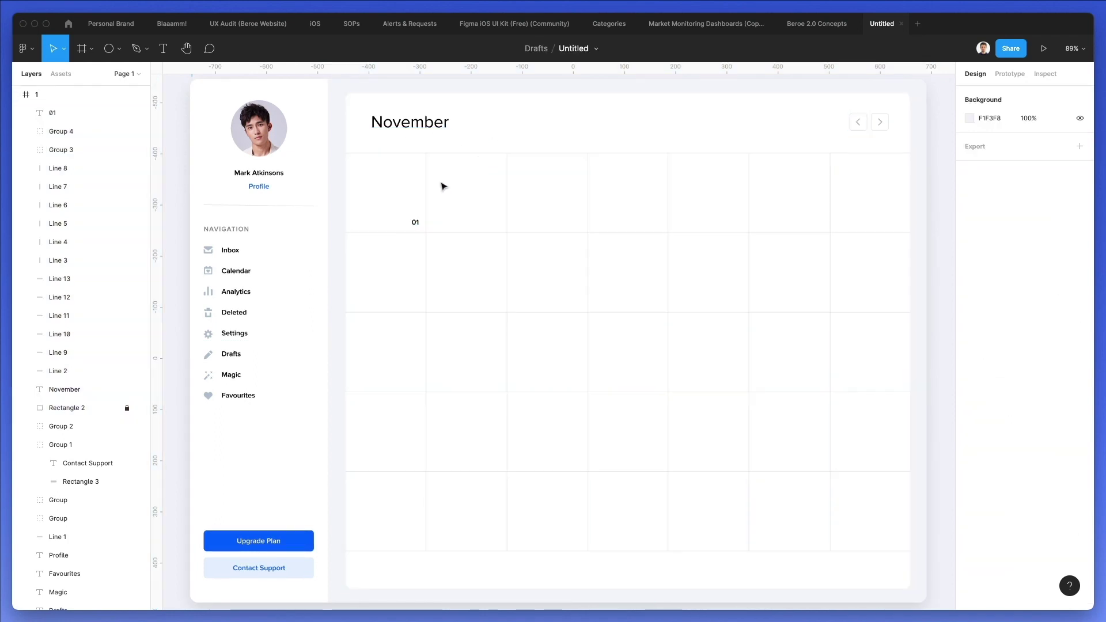
# Step: Nudge the 01 in the first calendar cell to X 429.32, Y 267.6 and right-align its text
pyautogui.moveTo(414, 223); pyautogui.dragTo(410, 222)
pyautogui.click(376, 191)
pyautogui.click(410, 221)
pyautogui.press('Right')
pyautogui.press('Right')
pyautogui.press('Right')
pyautogui.press('Right')
pyautogui.press('Right')
pyautogui.press('Right')
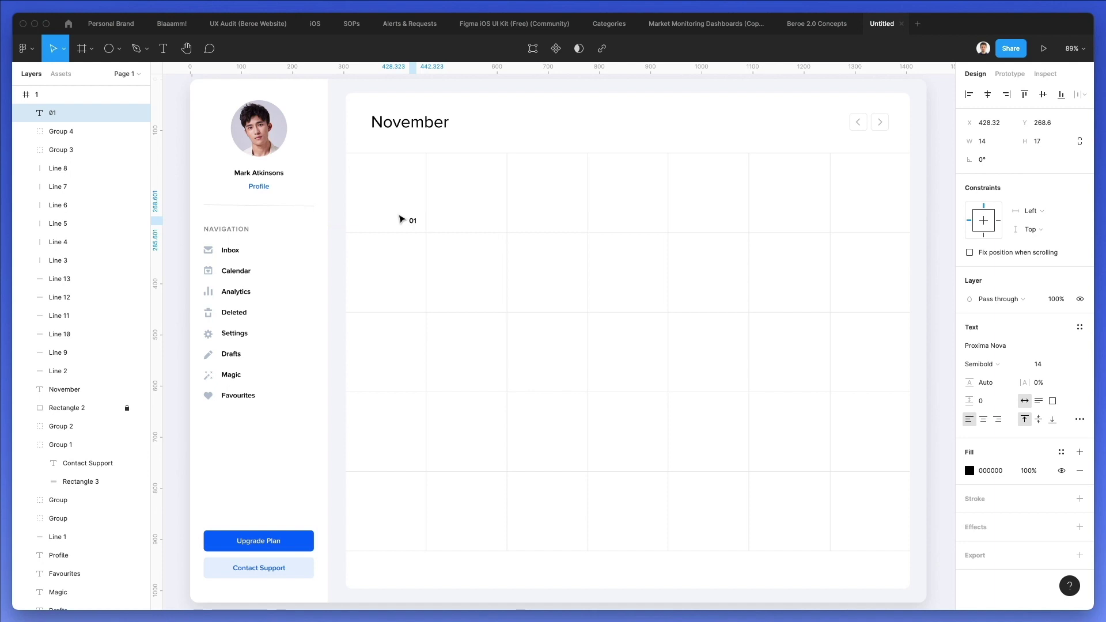
pyautogui.press('Up')
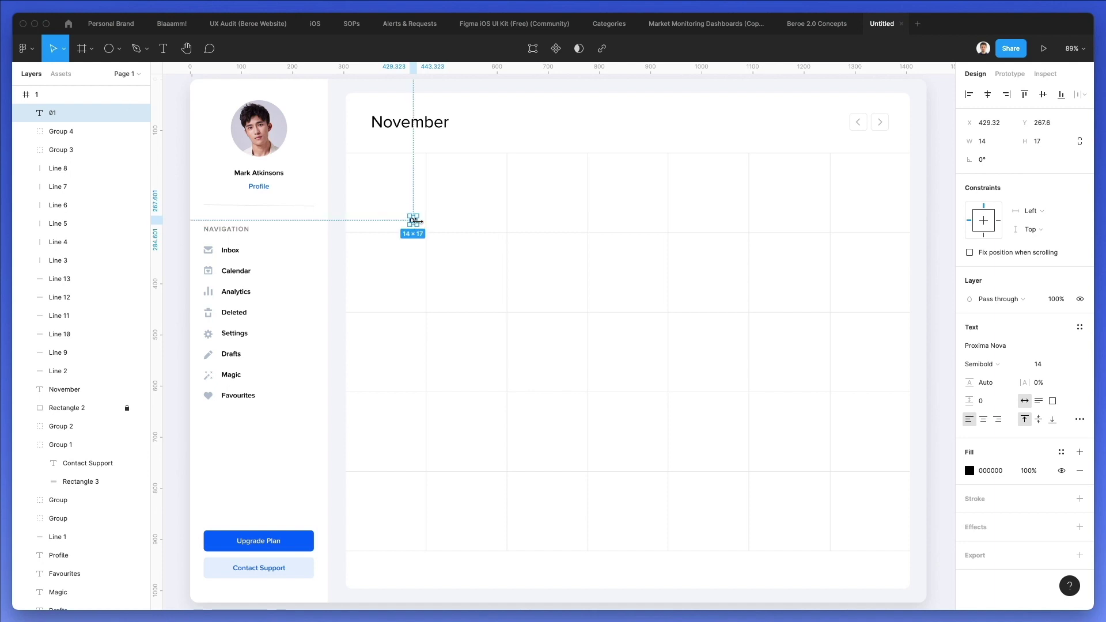
pyautogui.click(998, 419)
# Step: Duplicate the 01 label across the first calendar row so that each of the seven cells has one
pyautogui.moveTo(413, 220); pyautogui.dragTo(497, 230)
pyautogui.press('super+d')
pyautogui.press('super+d')
pyautogui.press('super+d')
pyautogui.press('super+d')
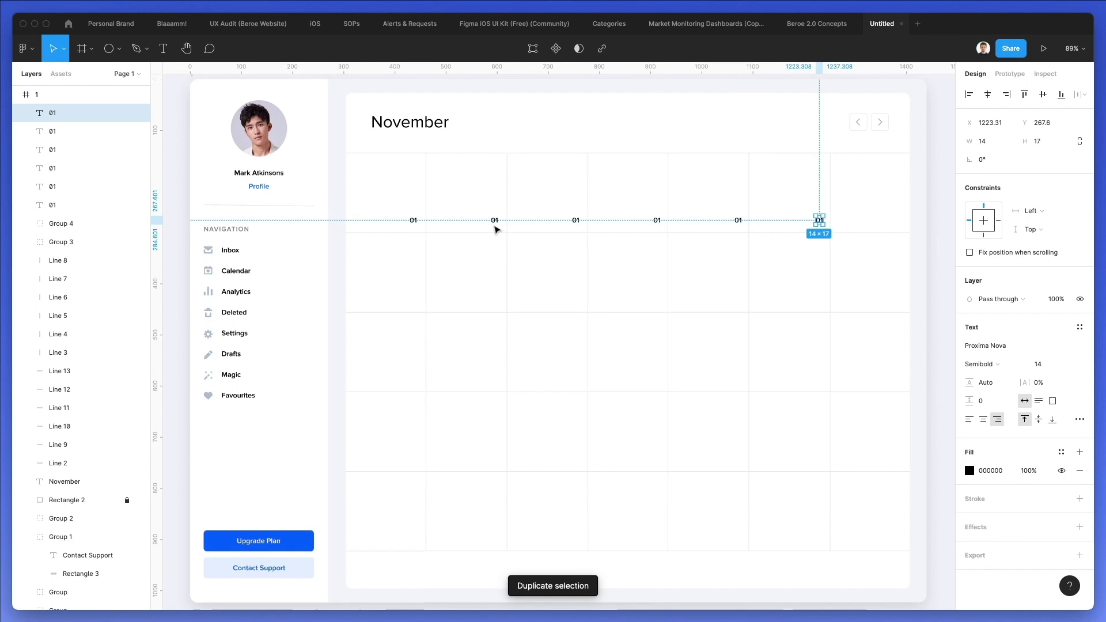
pyautogui.press('super+d')
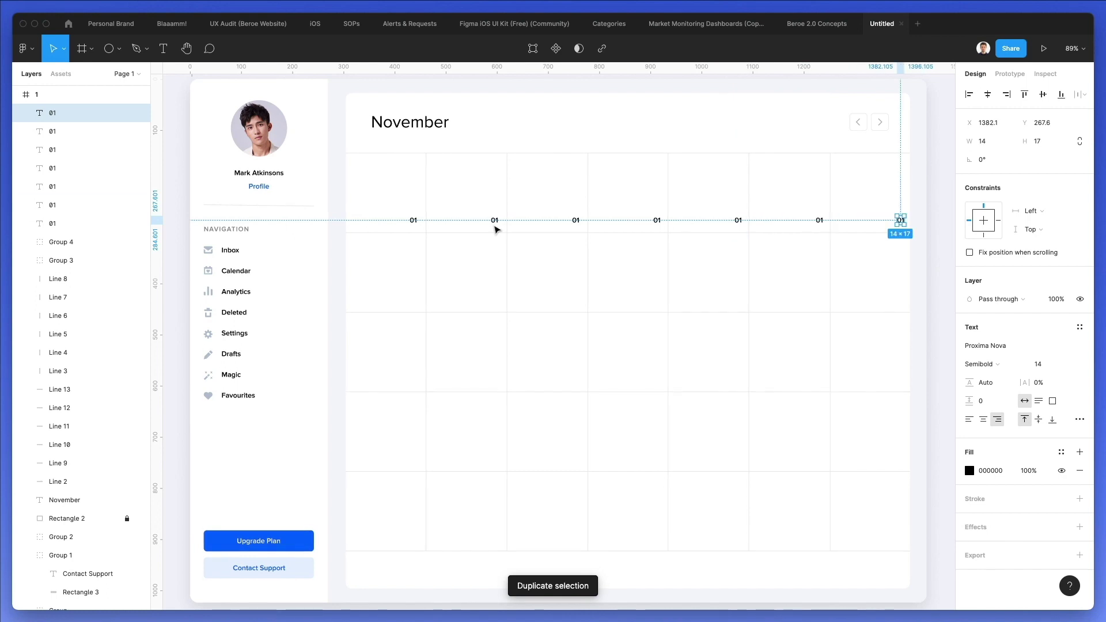
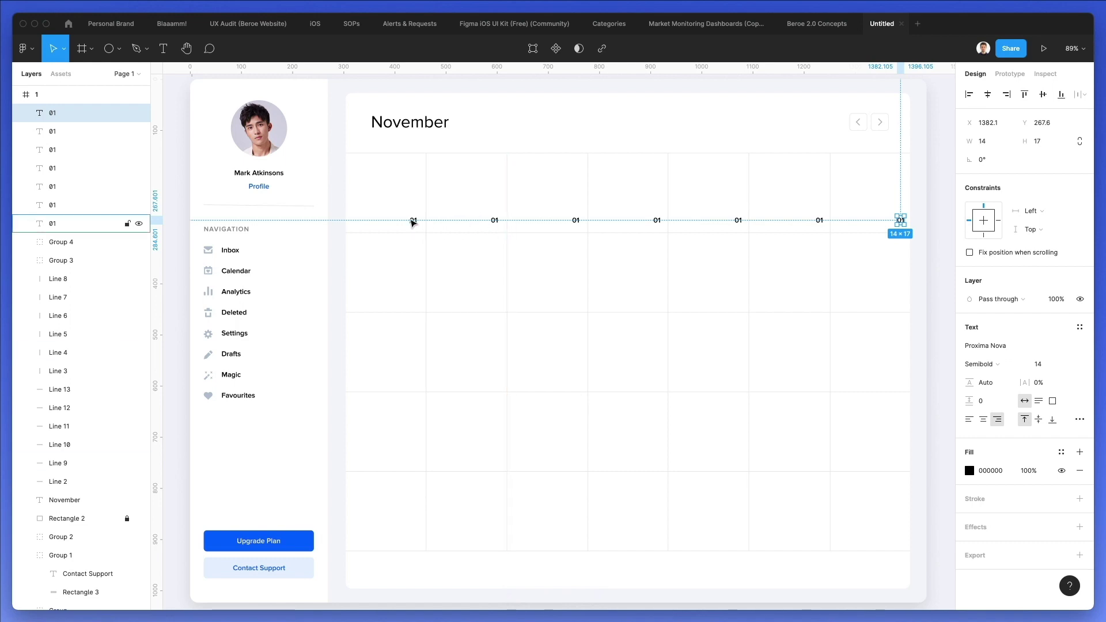
# Step: Move the last 01 in the row to X 1379.1 and distribute all seven labels with equal horizontal spacing
pyautogui.press('Left')
pyautogui.press('Left')
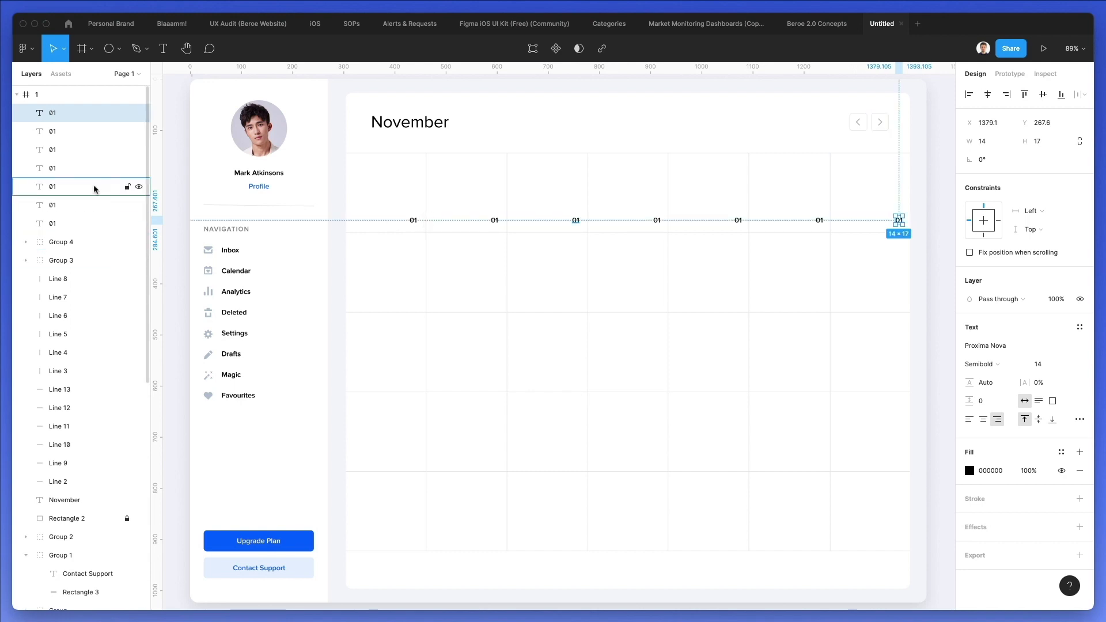
pyautogui.keyDown('shift'); pyautogui.click(74, 225); pyautogui.keyUp('shift')
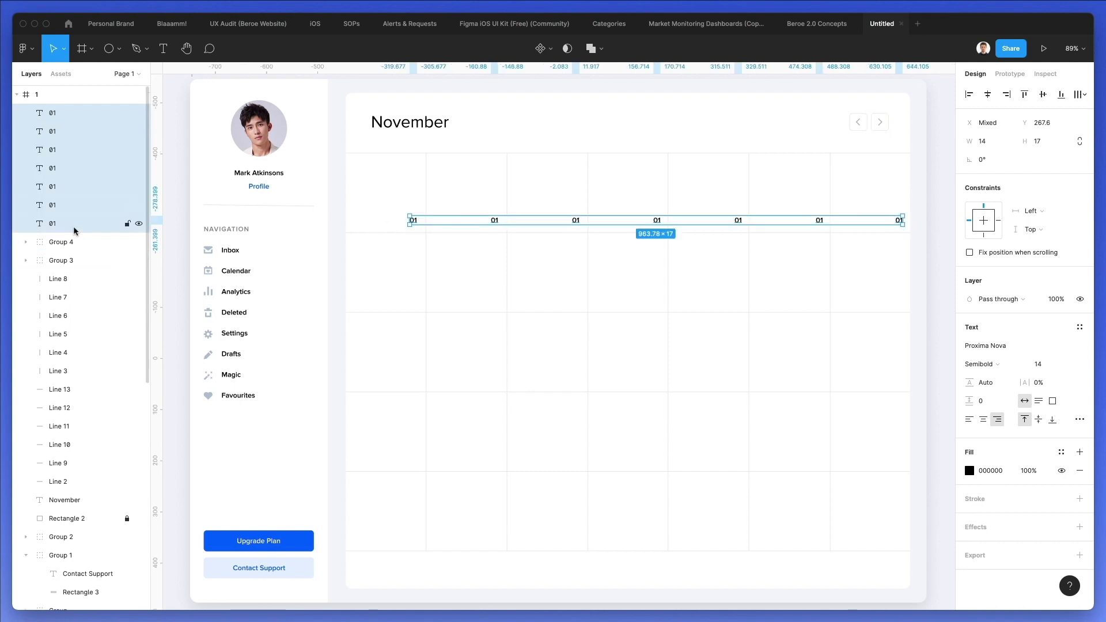
pyautogui.click(1079, 95)
pyautogui.click(1003, 145)
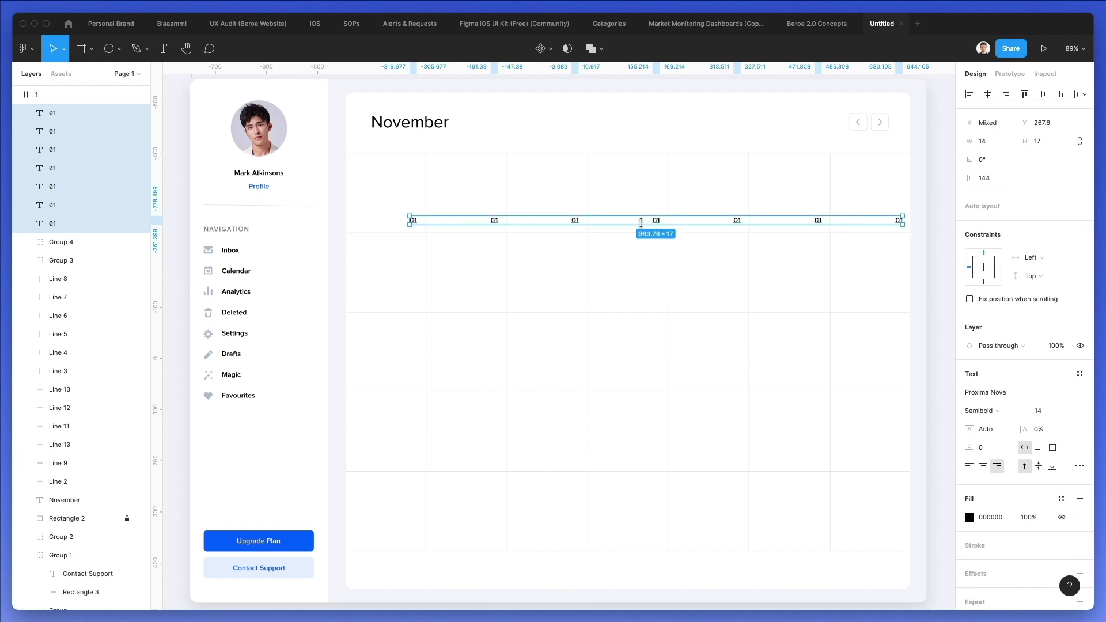
# Step: Group the seven 01 labels and duplicate the group into the second calendar row at Y 424.18
pyautogui.keyDown('alt'); pyautogui.moveTo(496, 223); pyautogui.dragTo(492, 304); pyautogui.keyUp('alt')
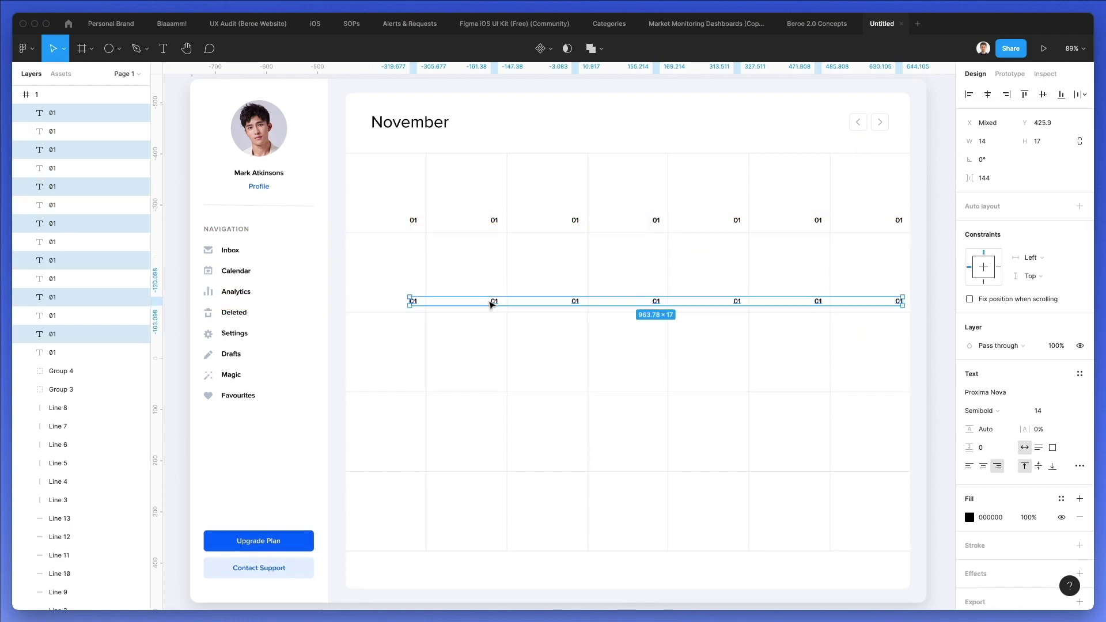
pyautogui.press('super+z')
pyautogui.press('super+g')
pyautogui.keyDown('alt'); pyautogui.moveTo(555, 220); pyautogui.dragTo(538, 302); pyautogui.keyUp('alt')
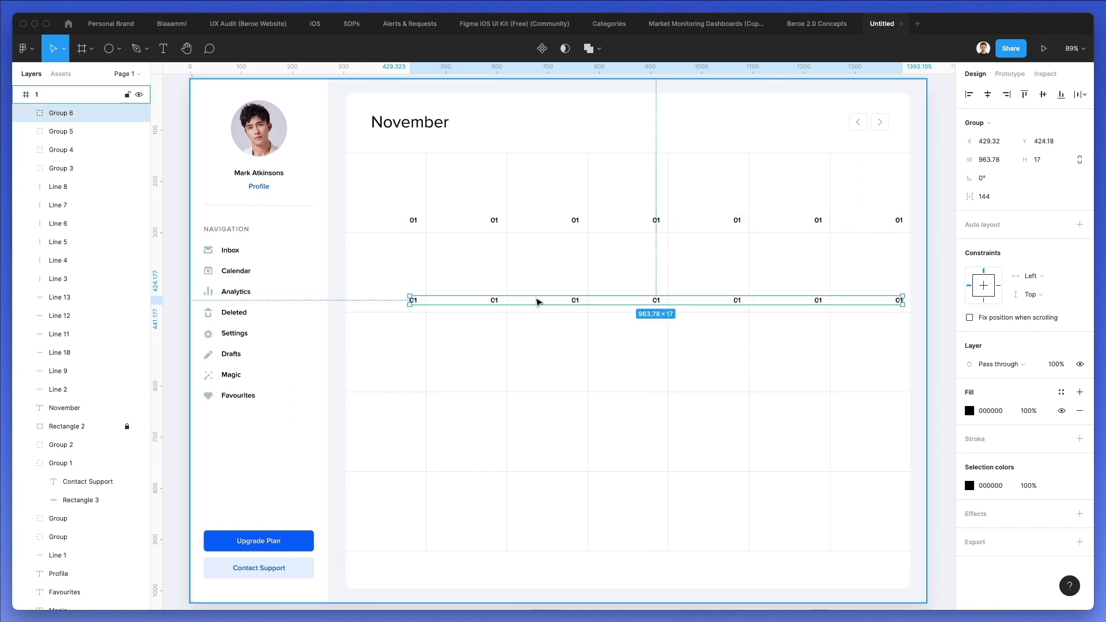
# Step: Duplicate the row of 01 labels into the three remaining calendar rows and move the last row to Y 890.9
pyautogui.press('super+d')
pyautogui.press('super+d')
pyautogui.press('super+d')
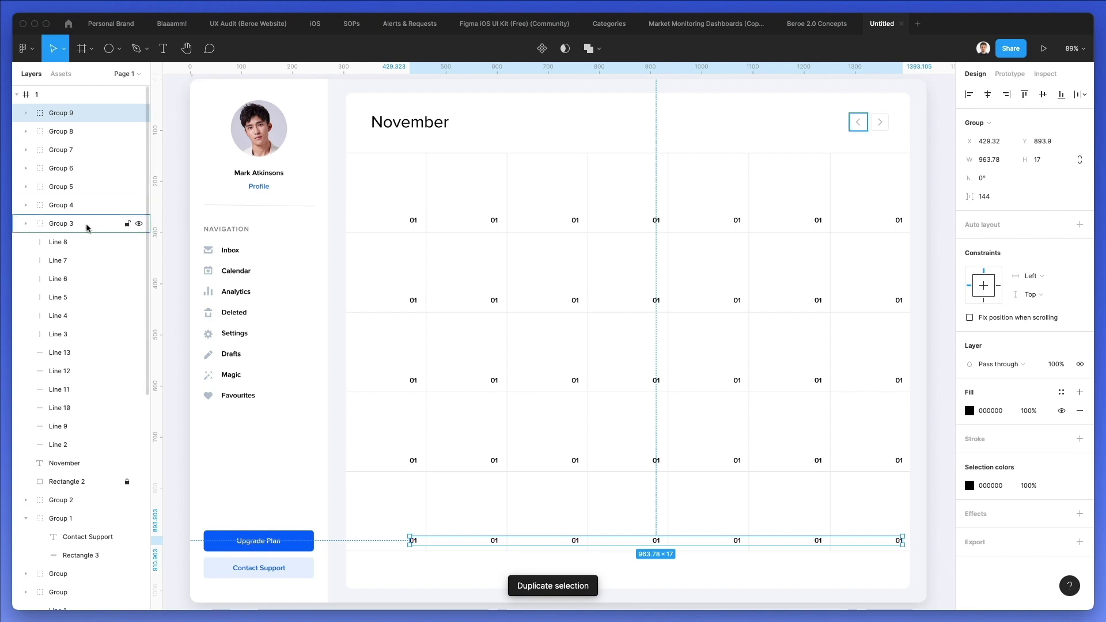
pyautogui.click(852, 494)
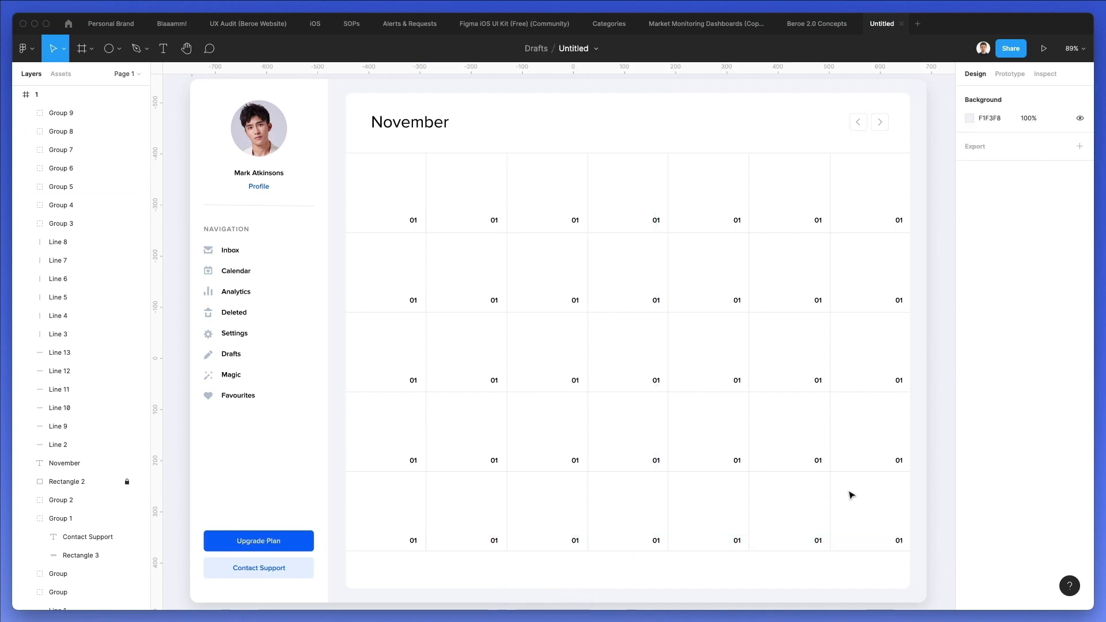
pyautogui.moveTo(488, 544); pyautogui.dragTo(495, 543)
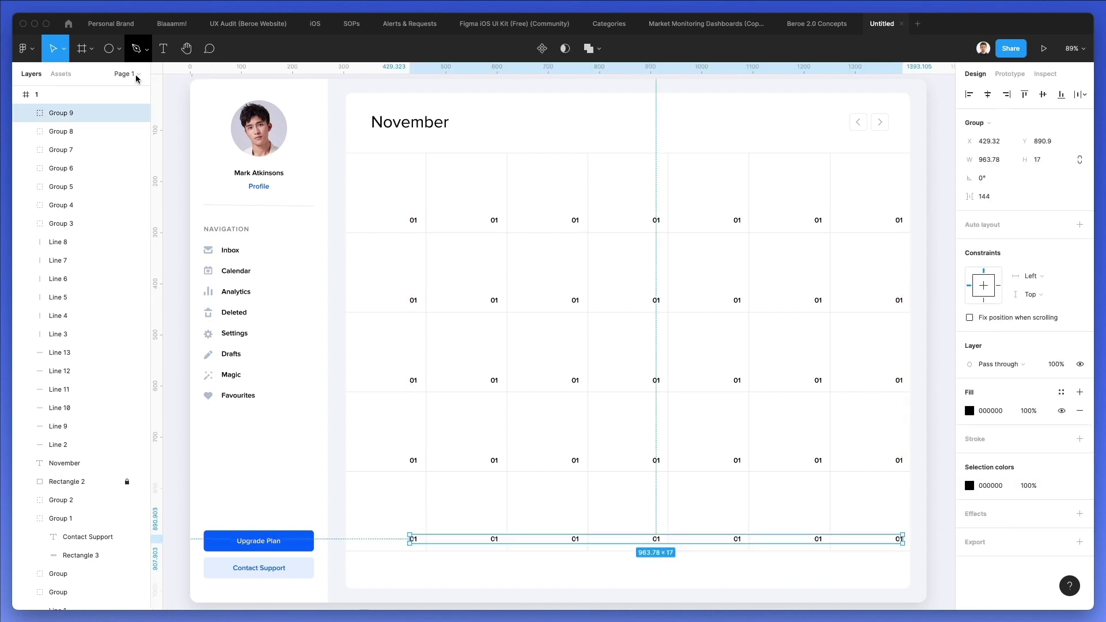
# Step: Distribute the five grouped rows of 01 labels with equal vertical spacing
pyautogui.keyDown('shift'); pyautogui.click(81, 222); pyautogui.keyUp('shift')
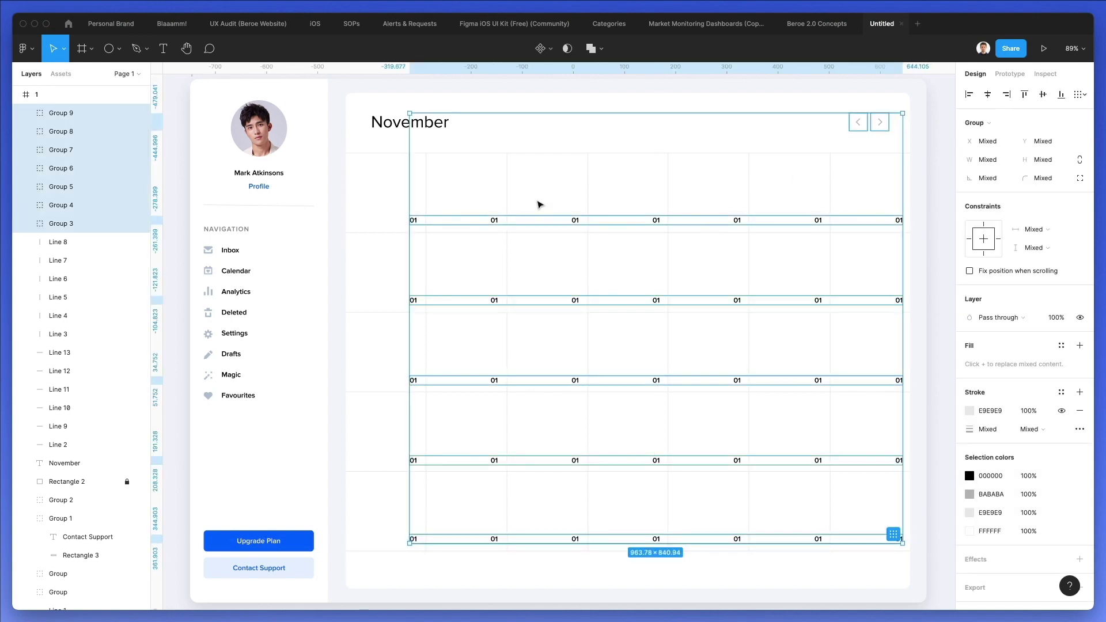
pyautogui.click(79, 194)
pyautogui.click(80, 206)
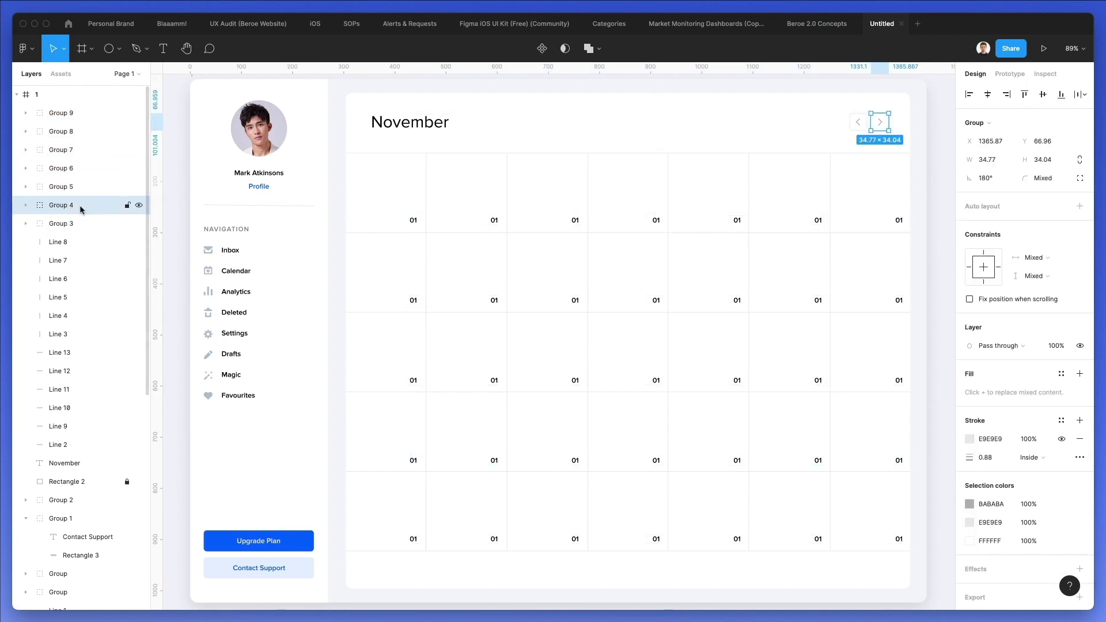
pyautogui.click(78, 186)
pyautogui.keyDown('shift'); pyautogui.click(74, 113); pyautogui.keyUp('shift')
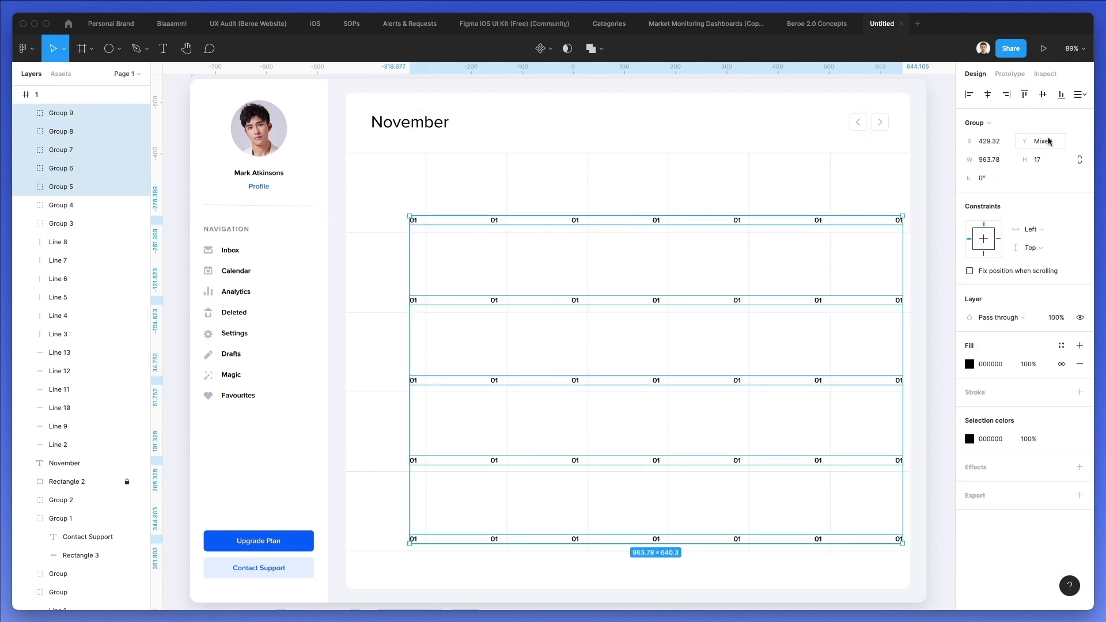
pyautogui.click(1068, 96)
pyautogui.click(999, 129)
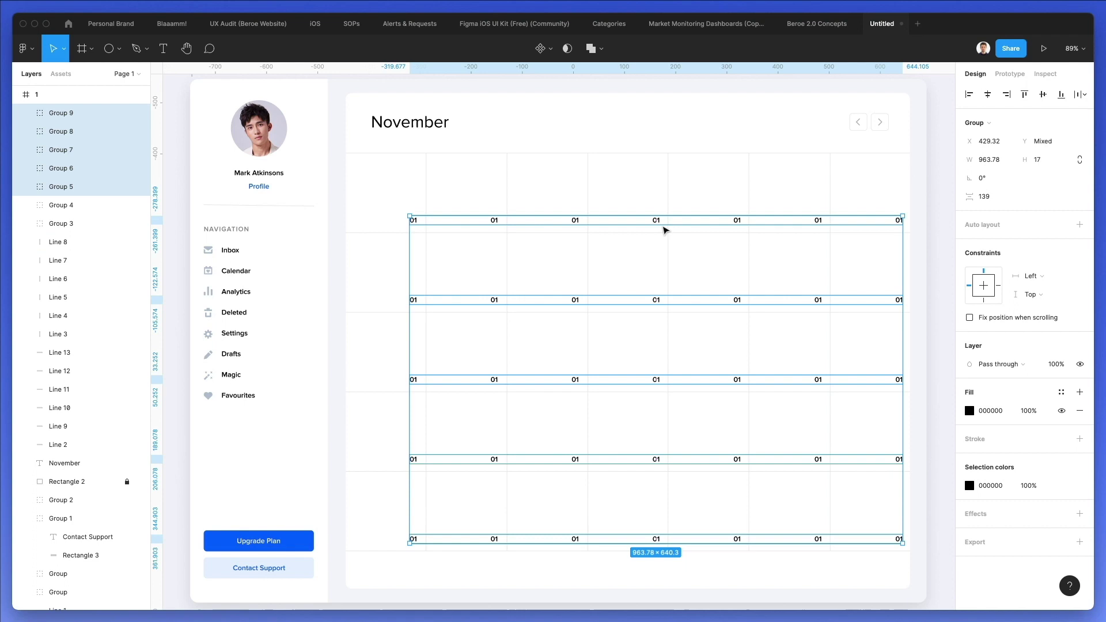
# Step: Change the day number in the second cell of the first calendar row to 02
pyautogui.click(477, 190)
pyautogui.keyDown('super'); pyautogui.click(494, 222); pyautogui.keyUp('super')
pyautogui.doubleClick(494, 223)
pyautogui.write('2')
pyautogui.press('BackSpace')
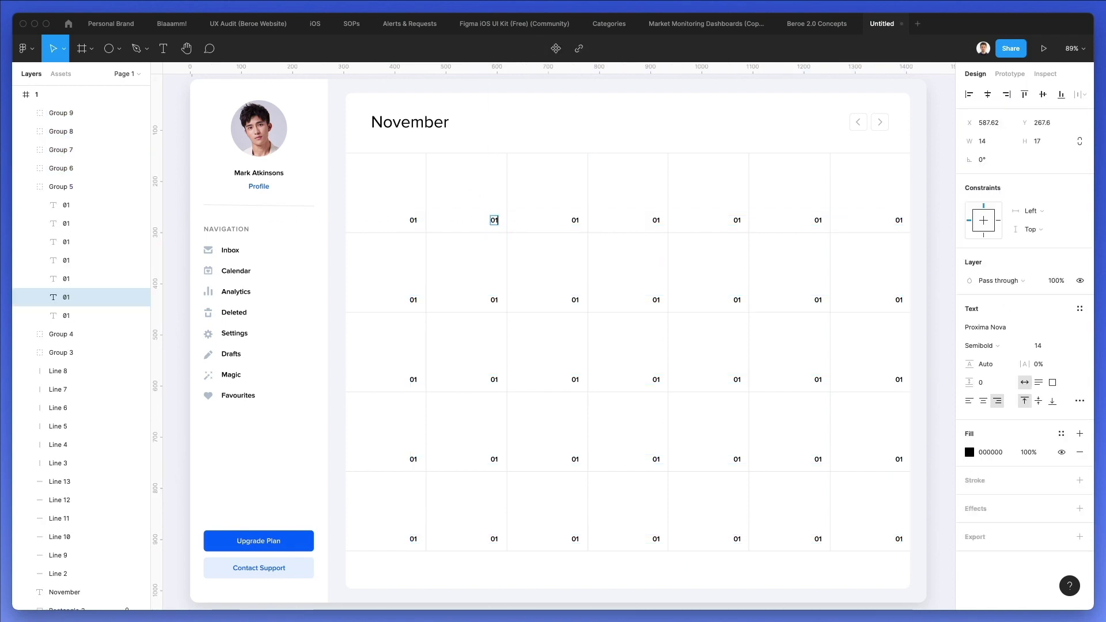
pyautogui.press('Escape')
pyautogui.press('Escape')
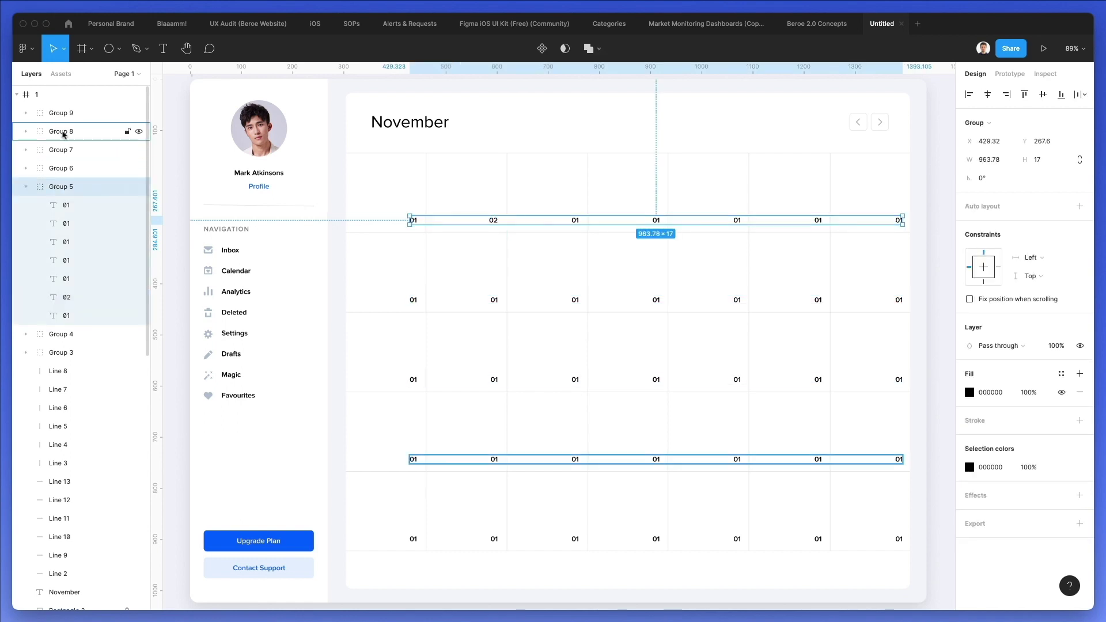
# Step: Ungroup all five rows of day numbers into individual text layers
pyautogui.keyDown('shift'); pyautogui.click(66, 118); pyautogui.keyUp('shift')
pyautogui.press('super+shift+g')
pyautogui.click(472, 200)
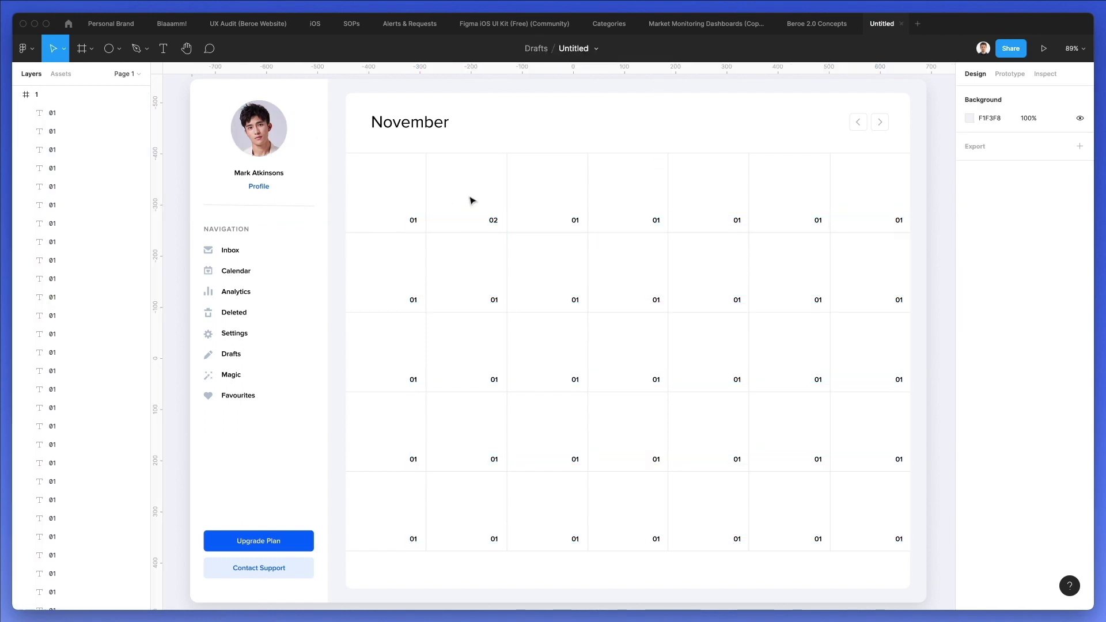
# Step: Change the day numbers in the third and fourth cells of the first calendar row to 03 and 04
pyautogui.click(571, 224)
pyautogui.scroll(5, 572, 223)
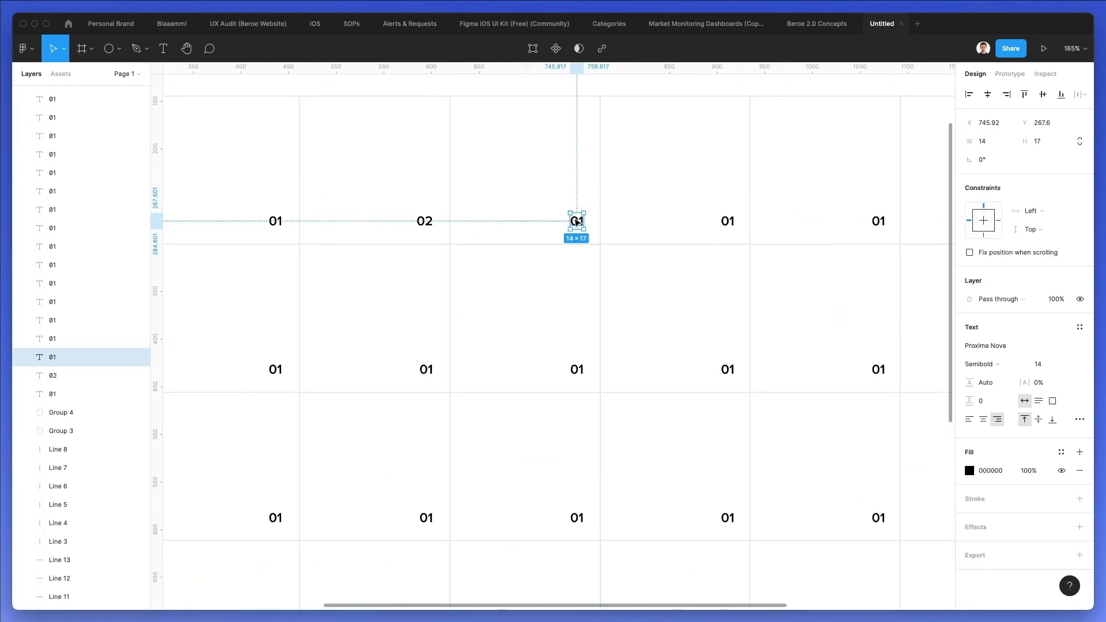
pyautogui.doubleClick(578, 222)
pyautogui.write('03')
pyautogui.hscroll(2, 634, 217)
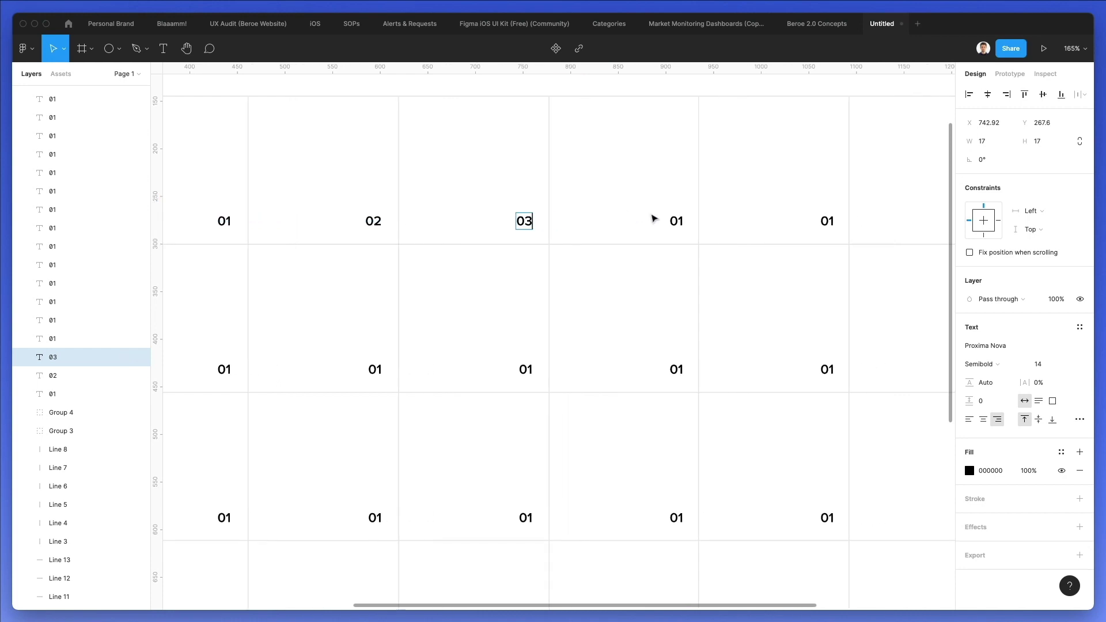
pyautogui.doubleClick(680, 220)
pyautogui.write('04')
# Step: Change the last three day numbers of the first calendar row to 05, 06 and 07
pyautogui.hscroll(3, 709, 219)
pyautogui.hscroll(1, 717, 219)
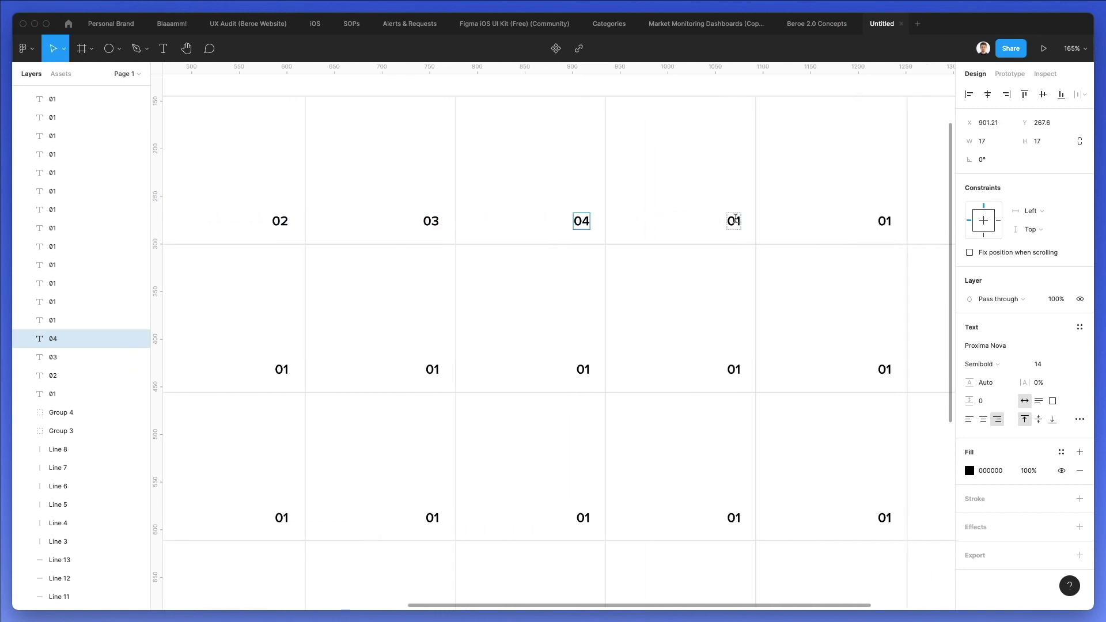
pyautogui.doubleClick(734, 220)
pyautogui.write('05')
pyautogui.hscroll(5, 726, 222)
pyautogui.doubleClick(756, 219)
pyautogui.write('06')
pyautogui.doubleClick(909, 221)
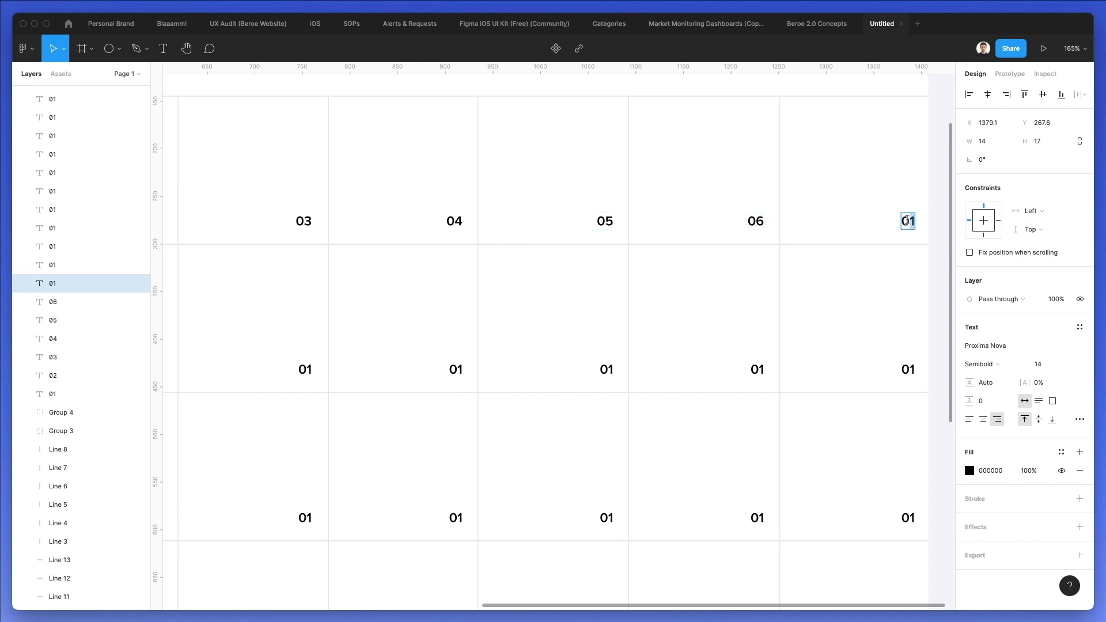
pyautogui.write('07')
# Step: Change the first four day numbers of the second calendar row to 09, 10, 11 and 12
pyautogui.hscroll(-6, 576, 247)
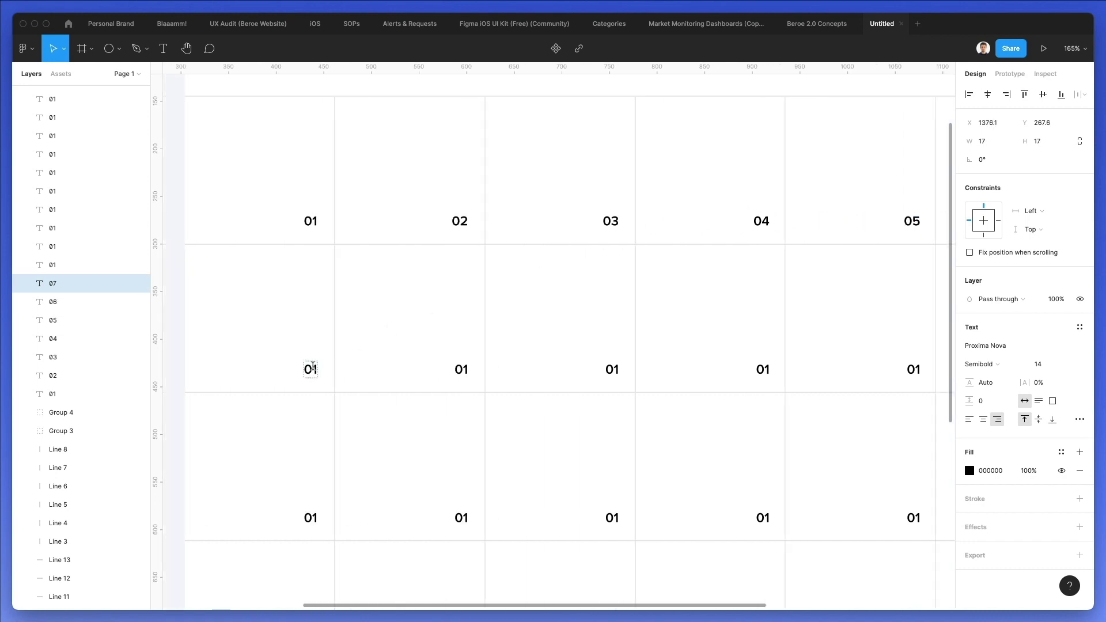
pyautogui.doubleClick(311, 366)
pyautogui.write('09')
pyautogui.doubleClick(458, 367)
pyautogui.write('10')
pyautogui.doubleClick(612, 370)
pyautogui.write('11')
pyautogui.doubleClick(763, 369)
pyautogui.write('12')
# Step: Change the last three day numbers of the second calendar row to 13, 14 and 15
pyautogui.hscroll(1, 568, 346)
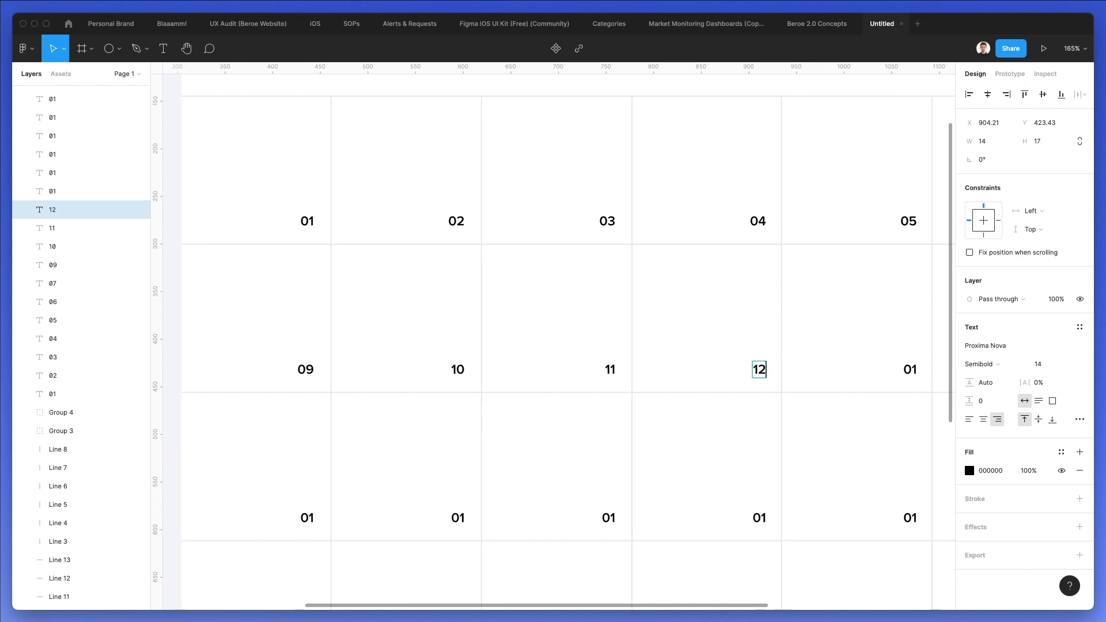
pyautogui.hscroll(2, 768, 370)
pyautogui.doubleClick(737, 369)
pyautogui.write('13')
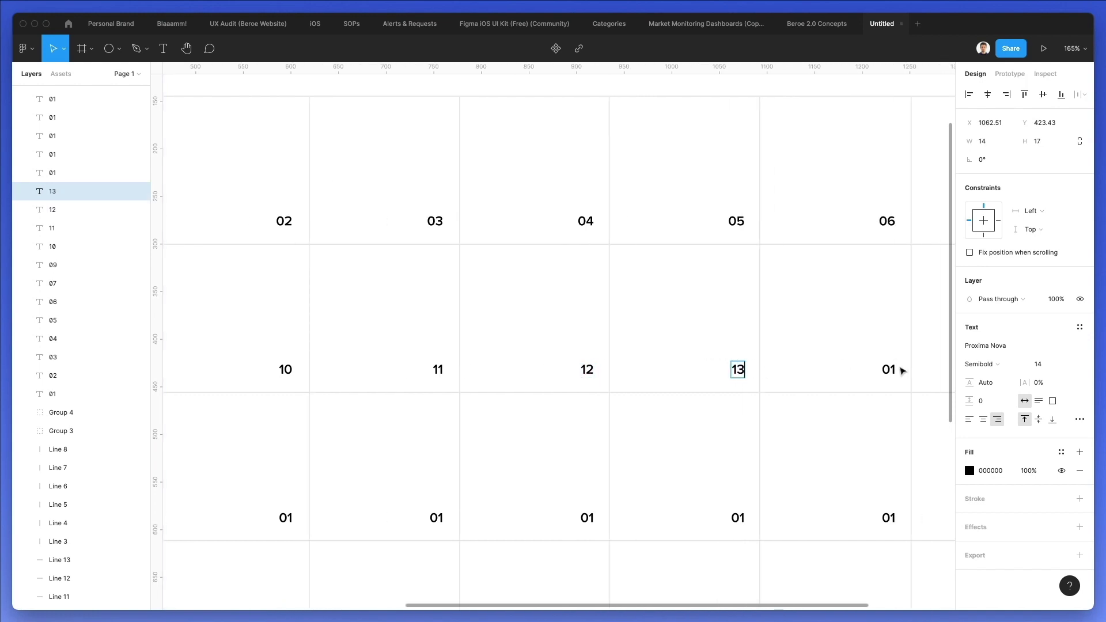
pyautogui.doubleClick(893, 370)
pyautogui.write('1')
pyautogui.hscroll(5, 559, 345)
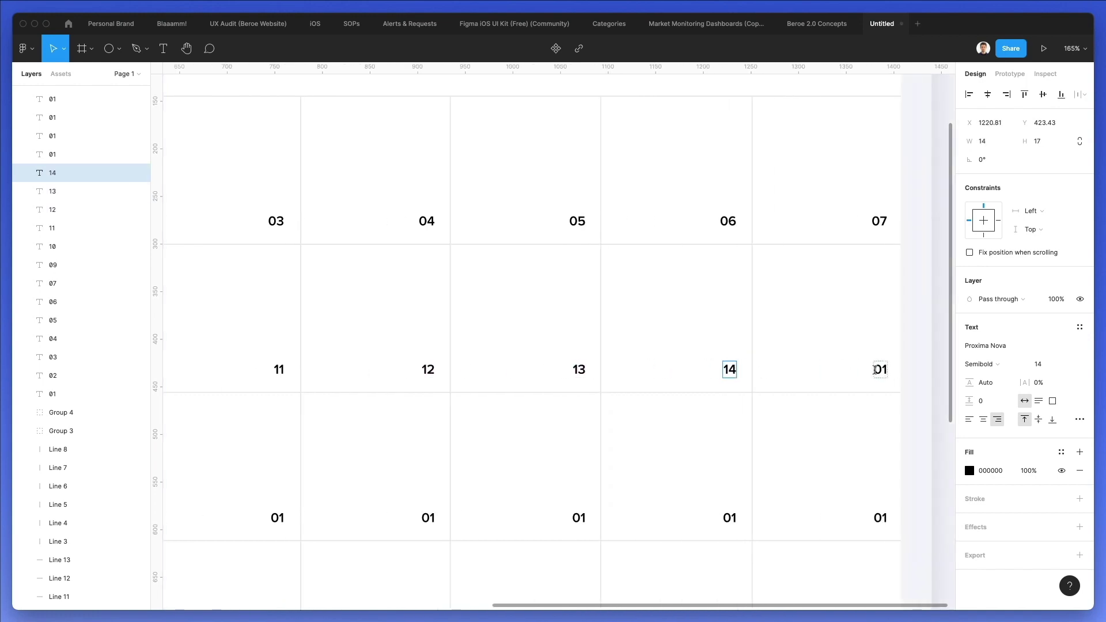
pyautogui.doubleClick(880, 369)
pyautogui.write('15')
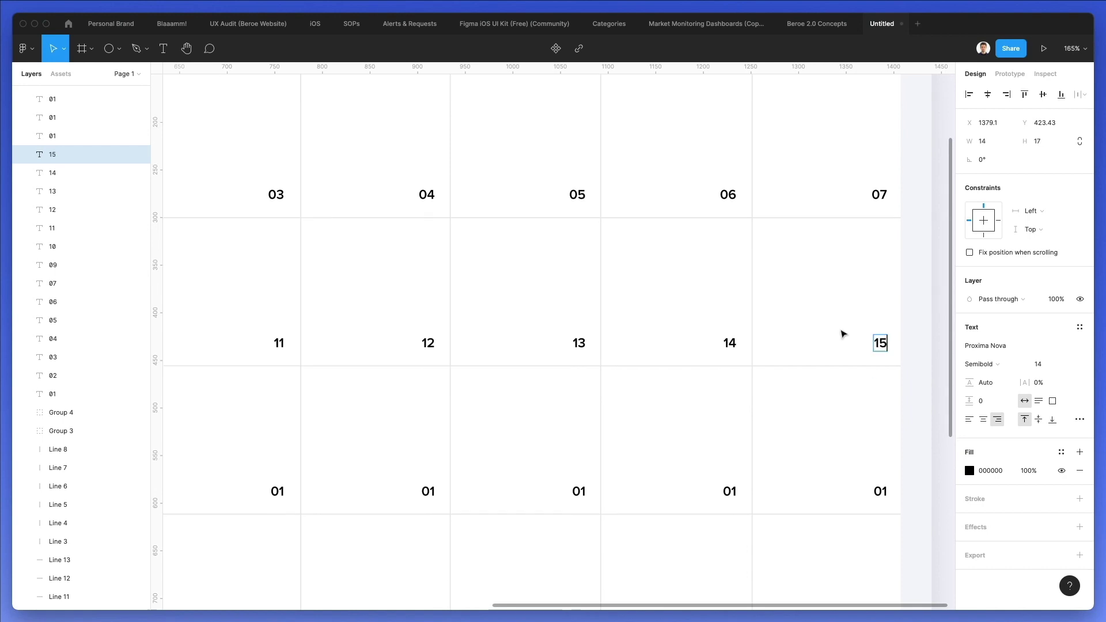
# Step: Change the first four day numbers of the third calendar row to 16, 17, 18 and 19
pyautogui.hscroll(-10, 839, 334)
pyautogui.doubleClick(251, 433)
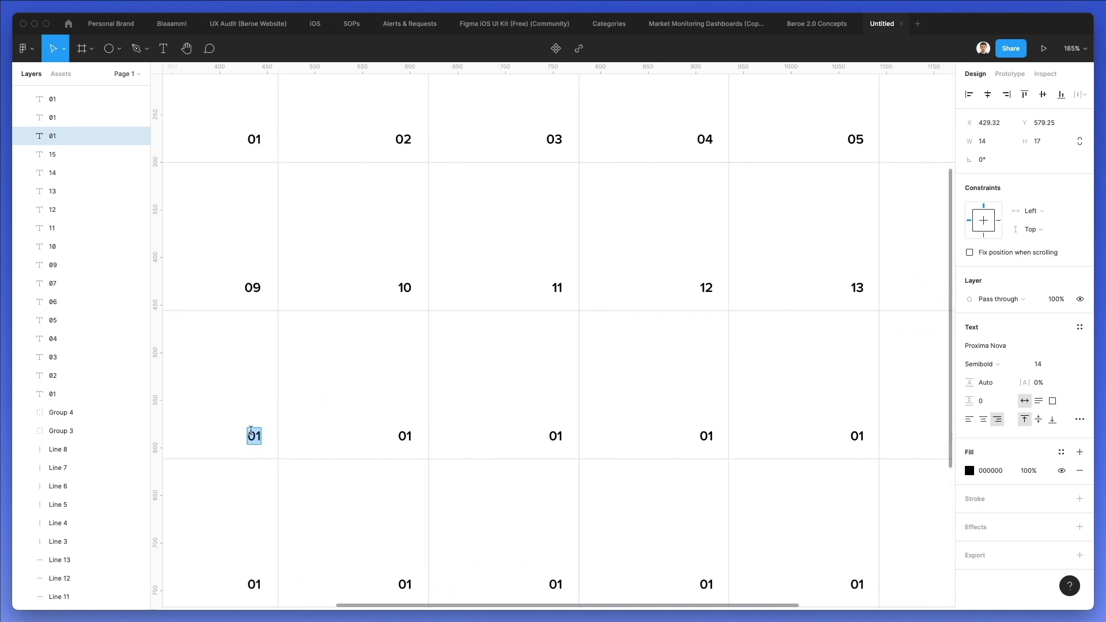
pyautogui.hscroll(-4, 252, 434)
pyautogui.write('16')
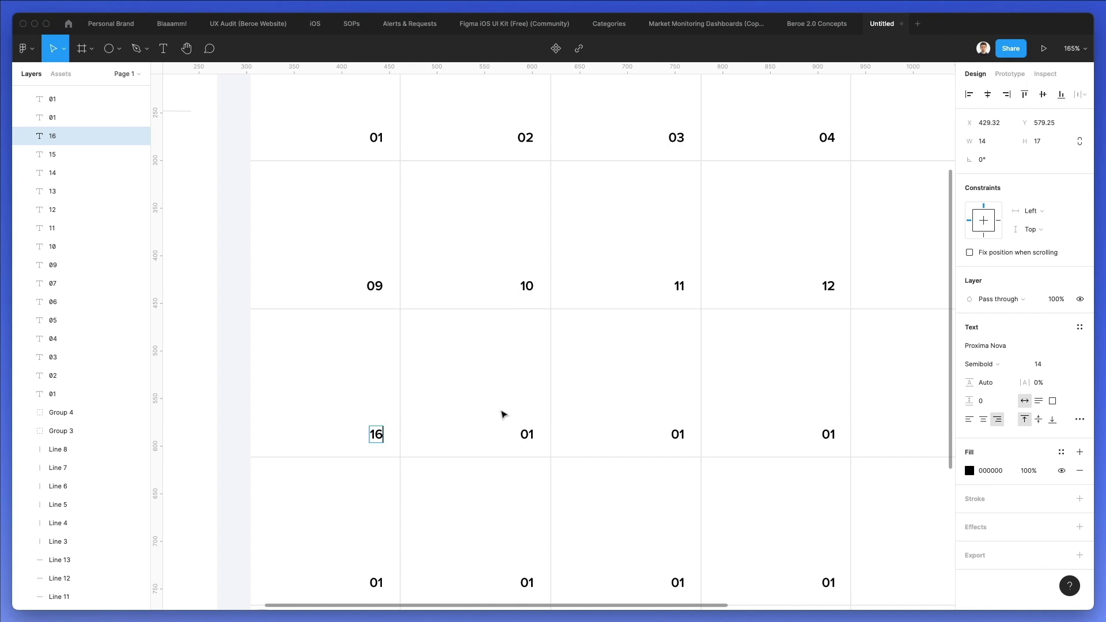
pyautogui.hscroll(5, 504, 415)
pyautogui.scroll(-5, 504, 415)
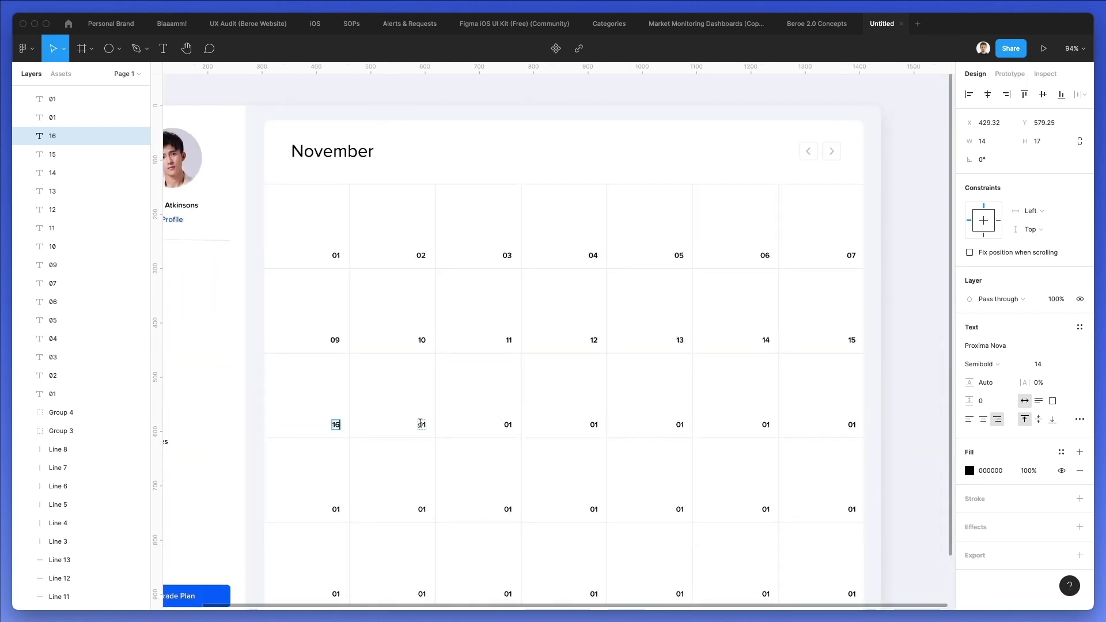
pyautogui.doubleClick(422, 426)
pyautogui.write('17')
pyautogui.doubleClick(506, 424)
pyautogui.write('18')
pyautogui.doubleClick(590, 420)
pyautogui.write('1')
# Step: Change the last three day numbers of the third calendar row to 20, 21 and 22
pyautogui.doubleClick(677, 420)
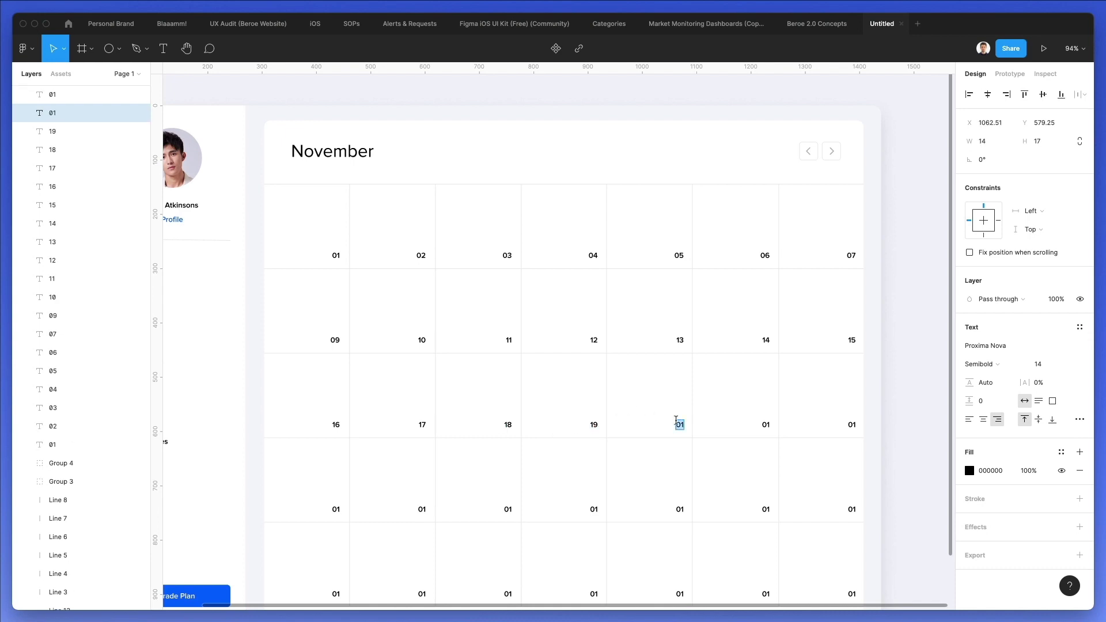
pyautogui.doubleClick(763, 422)
pyautogui.write('2')
pyautogui.doubleClick(851, 424)
pyautogui.write('22')
# Step: Change the first four day numbers of the fourth calendar row to 23, 24, 25 and 26
pyautogui.scroll(-3, 666, 474)
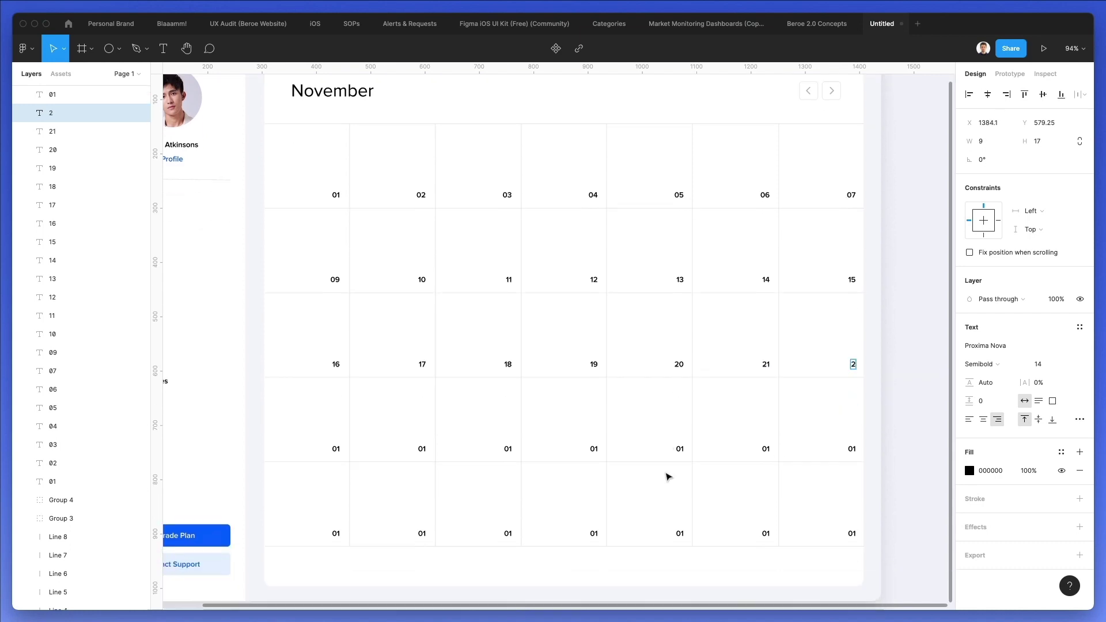
pyautogui.doubleClick(334, 405)
pyautogui.write('23')
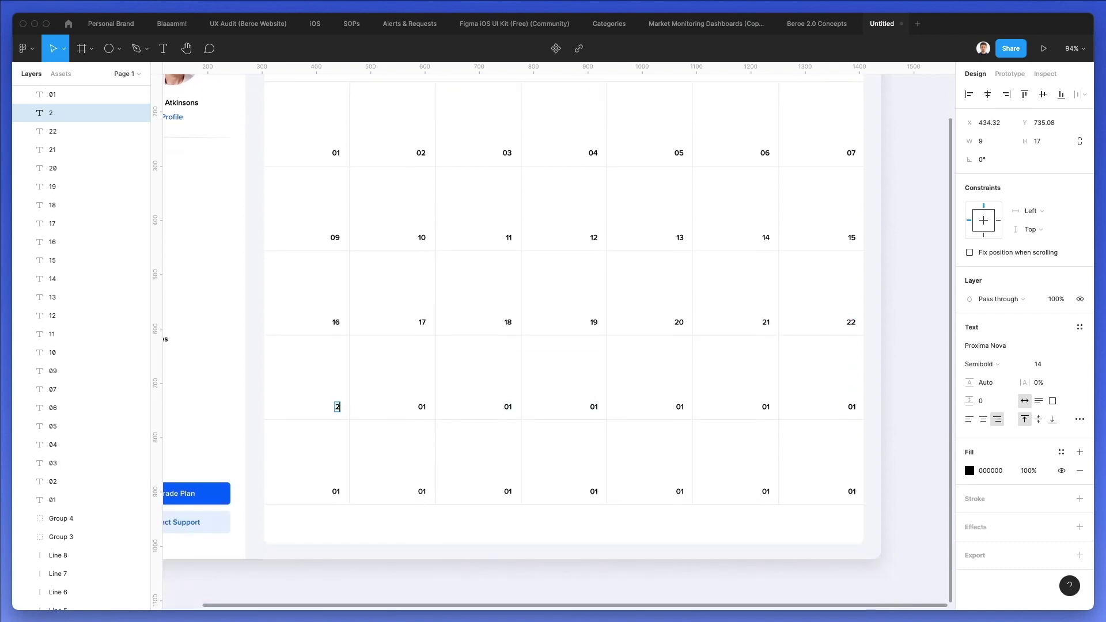
pyautogui.doubleClick(422, 405)
pyautogui.write('24')
pyautogui.doubleClick(506, 406)
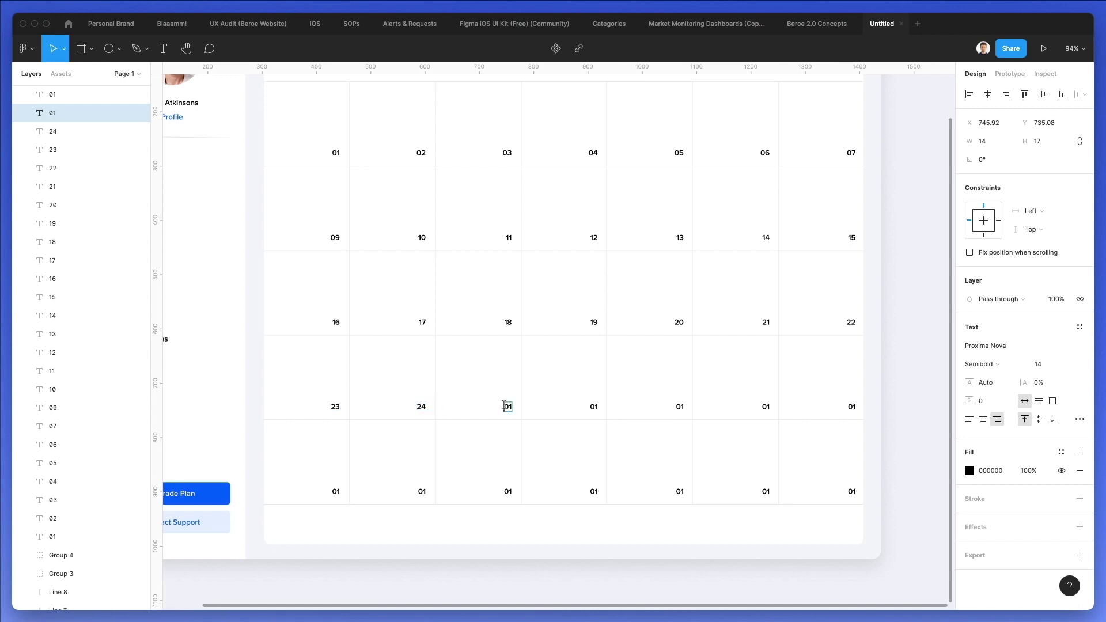
pyautogui.doubleClick(593, 406)
pyautogui.write('26')
# Step: Change the last three day numbers of the fourth calendar row to 27, 28 and 29
pyautogui.doubleClick(680, 407)
pyautogui.write('27')
pyautogui.doubleClick(766, 407)
pyautogui.write('28')
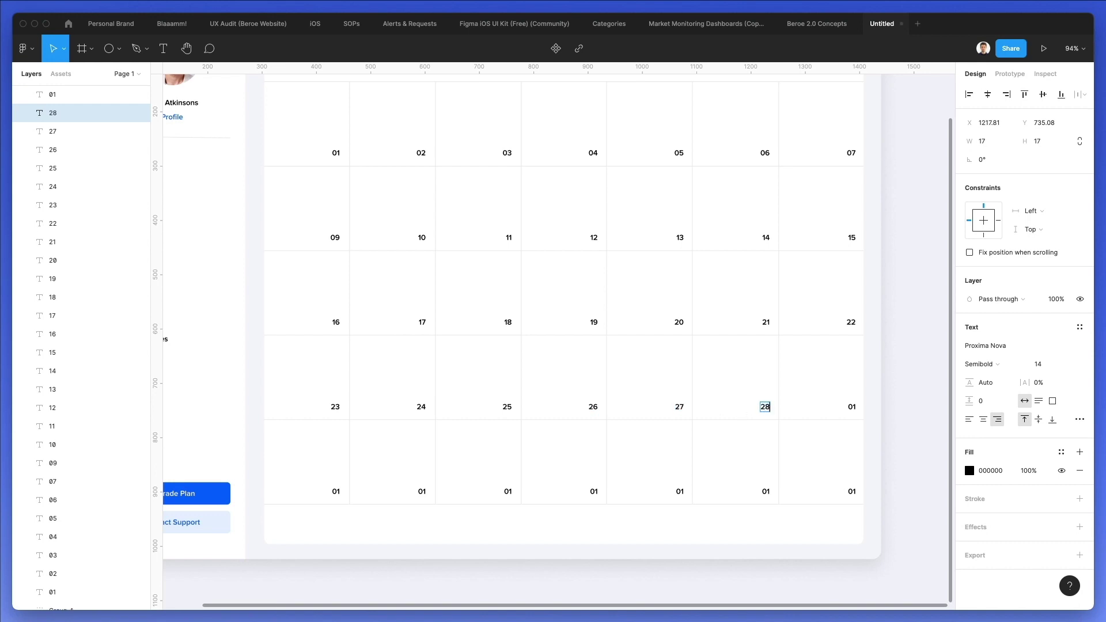
pyautogui.doubleClick(849, 404)
# Step: Number the seven cells of the fifth calendar row 30, 31, 01, 02, 03, 04 and 05
pyautogui.doubleClick(335, 490)
pyautogui.doubleClick(420, 491)
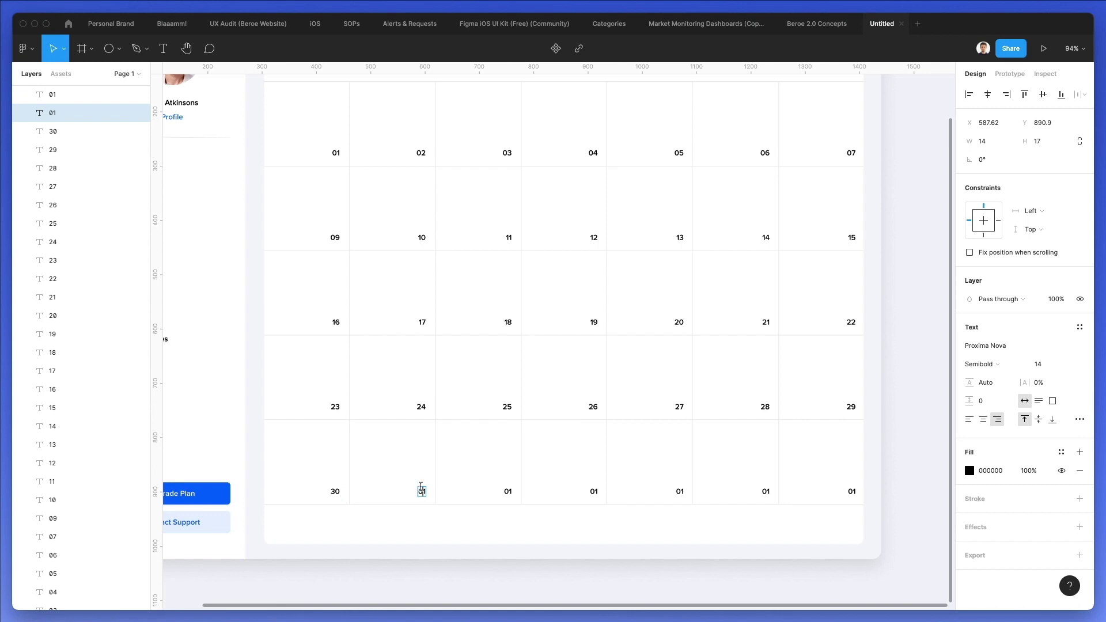
pyautogui.doubleClick(508, 491)
pyautogui.write('01')
pyautogui.doubleClick(594, 490)
pyautogui.write('02')
pyautogui.doubleClick(679, 491)
pyautogui.write('03')
pyautogui.doubleClick(767, 490)
pyautogui.write('04')
pyautogui.doubleClick(850, 491)
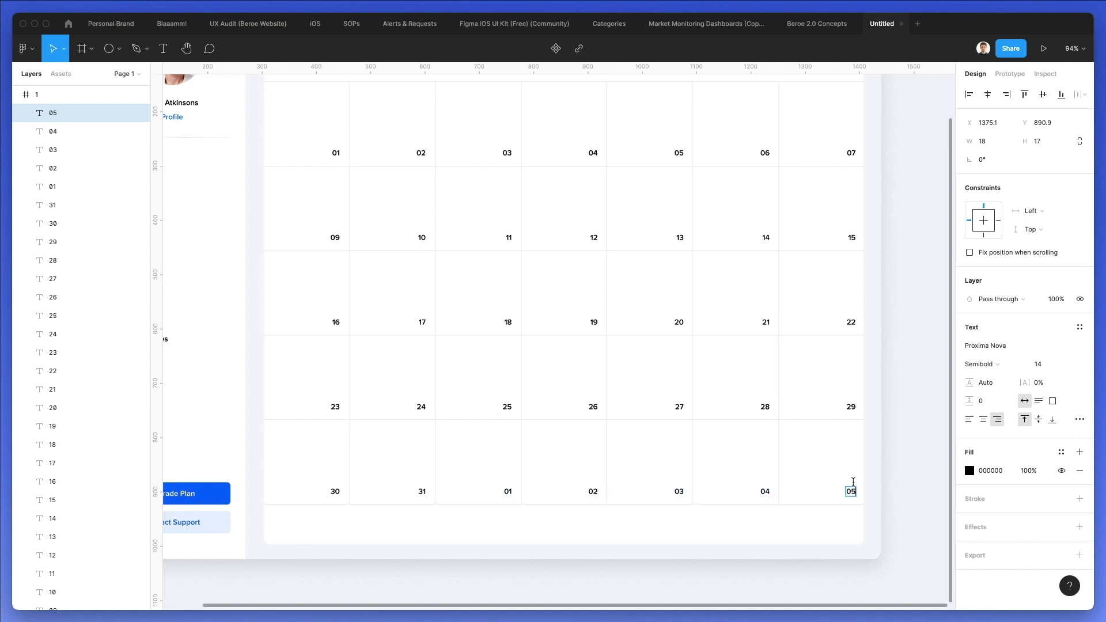
pyautogui.write('05')
# Step: Set the opacity of the next-month day numbers 01 to 05 in the fifth calendar row to 50%
pyautogui.keyDown('shift'); pyautogui.click(765, 491); pyautogui.keyUp('shift')
pyautogui.keyDown('shift'); pyautogui.click(675, 491); pyautogui.keyUp('shift')
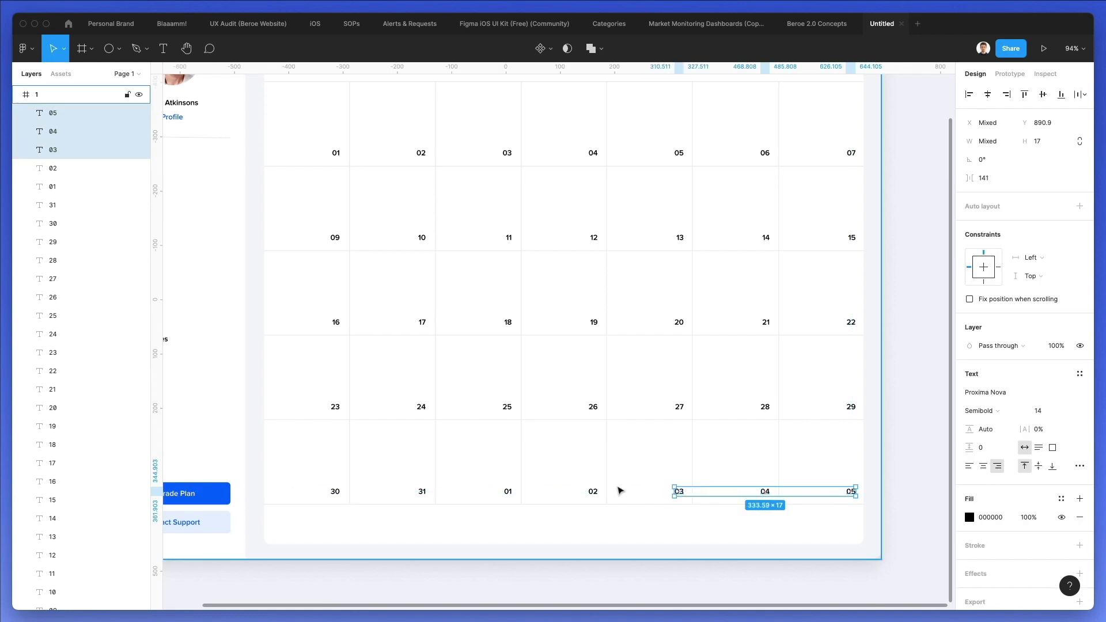
pyautogui.keyDown('shift'); pyautogui.click(509, 491); pyautogui.keyUp('shift')
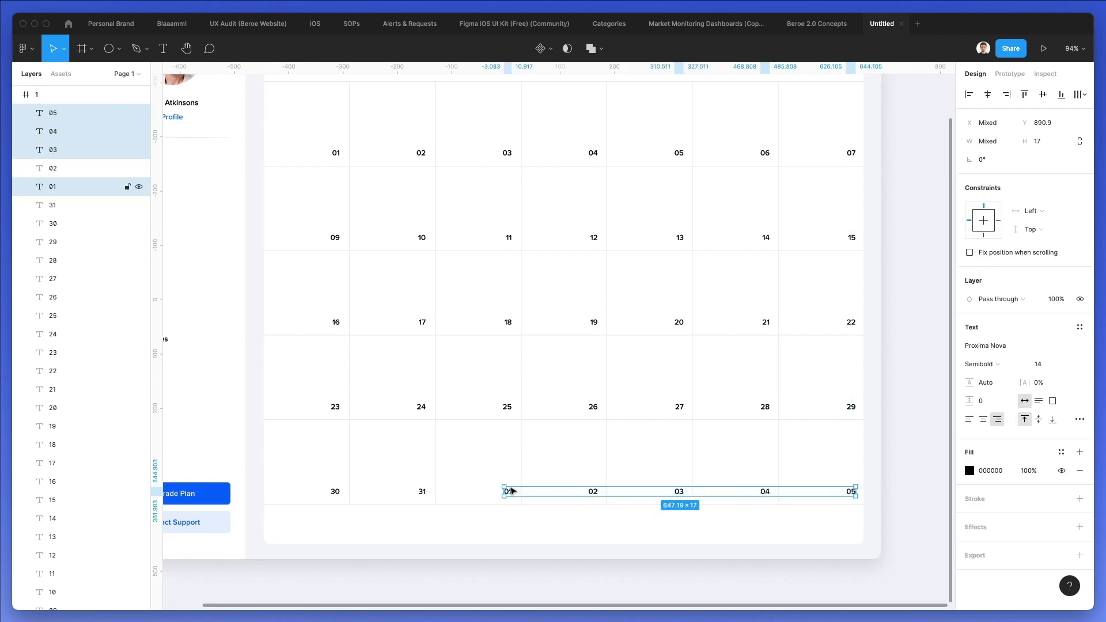
pyautogui.press('5')
pyautogui.keyDown('shift'); pyautogui.click(593, 493); pyautogui.keyUp('shift')
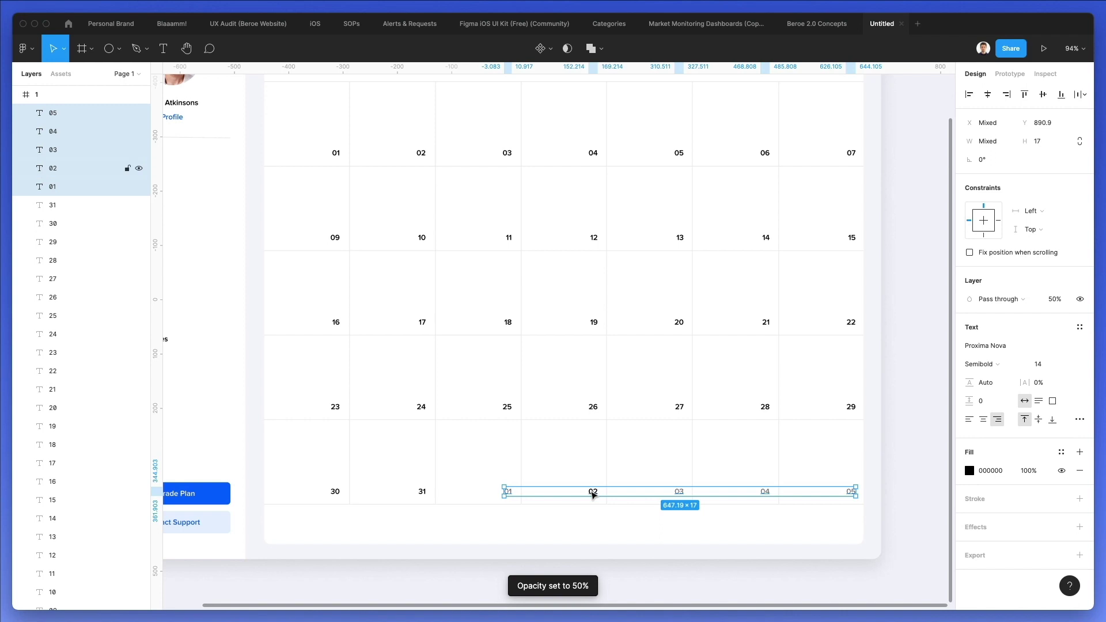
pyautogui.press('5')
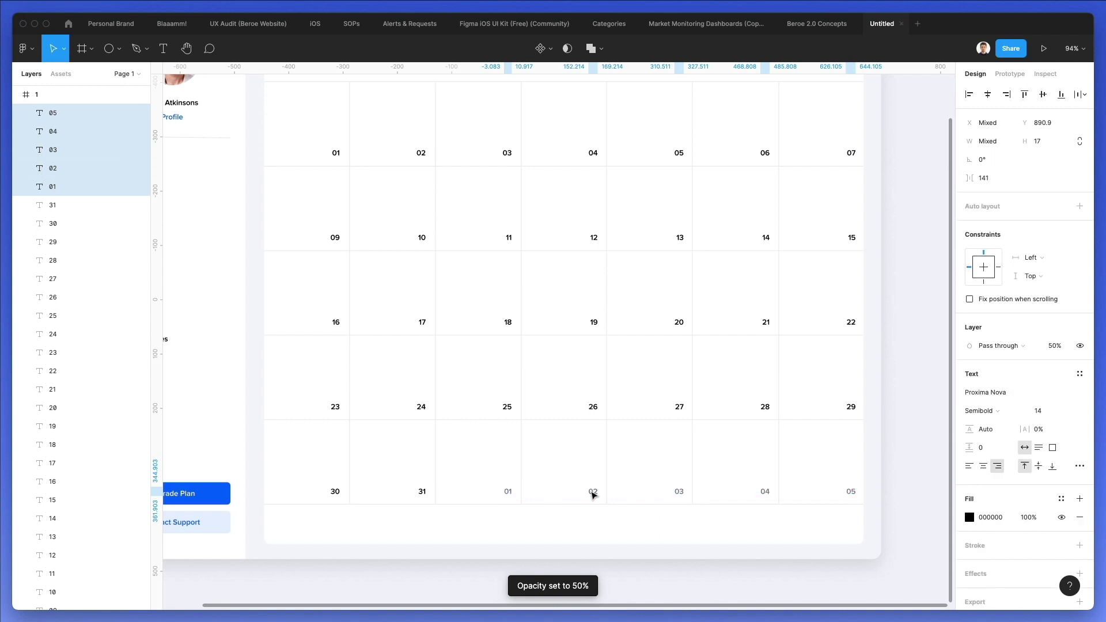
pyautogui.scroll(-3, 593, 493)
pyautogui.press('Escape')
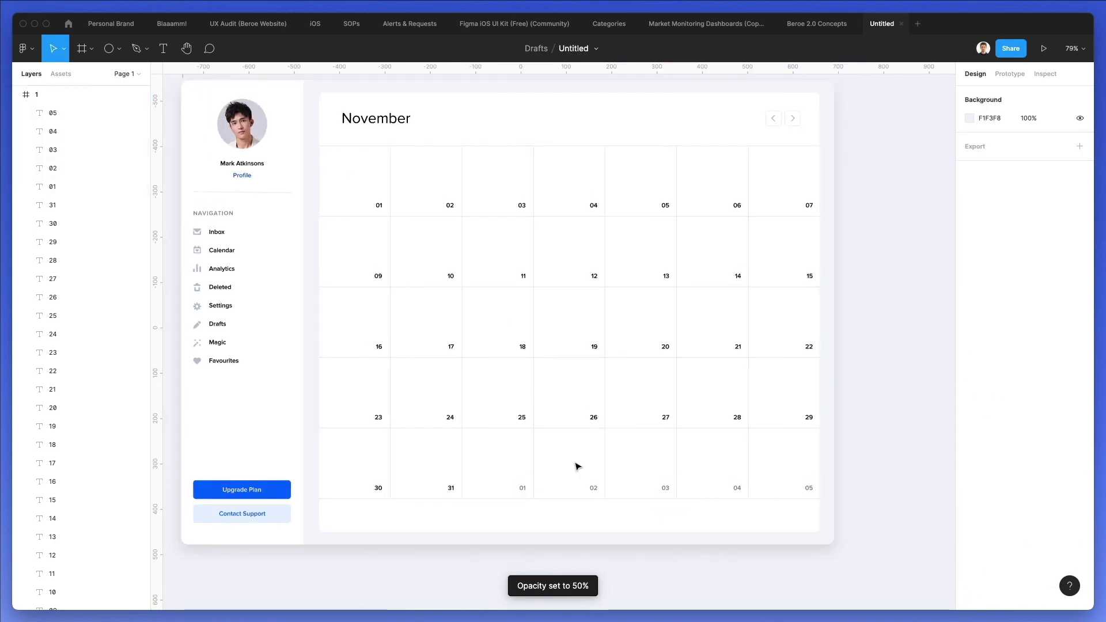
pyautogui.scroll(2, 568, 406)
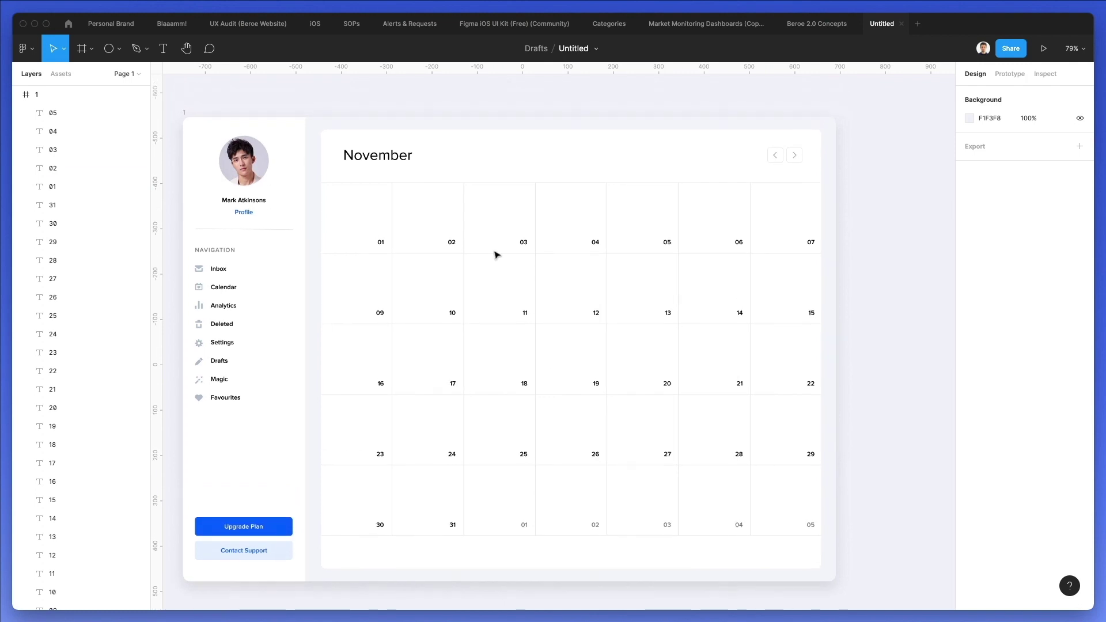
# Step: Duplicate the sidebar's NAVIGATION label to below the November title at X 353.33, Y 118.37, and bring it forward in the layer order
pyautogui.moveTo(222, 250); pyautogui.dragTo(369, 172)
pyautogui.press('super+]')
pyautogui.press('super+]')
pyautogui.press('super+]')
pyautogui.press('super+]')
pyautogui.press('super+]')
pyautogui.press('super+]')
pyautogui.press('super+]')
pyautogui.press('super+]')
pyautogui.press('super+]')
pyautogui.press('super+]')
pyautogui.press('super+]')
pyautogui.press('super+]')
pyautogui.press('super+]')
pyautogui.press('super+]')
pyautogui.press('super+]')
pyautogui.press('super+]')
pyautogui.press('super+]')
pyautogui.press('super+]')
pyautogui.press('super+]')
pyautogui.press('super+]')
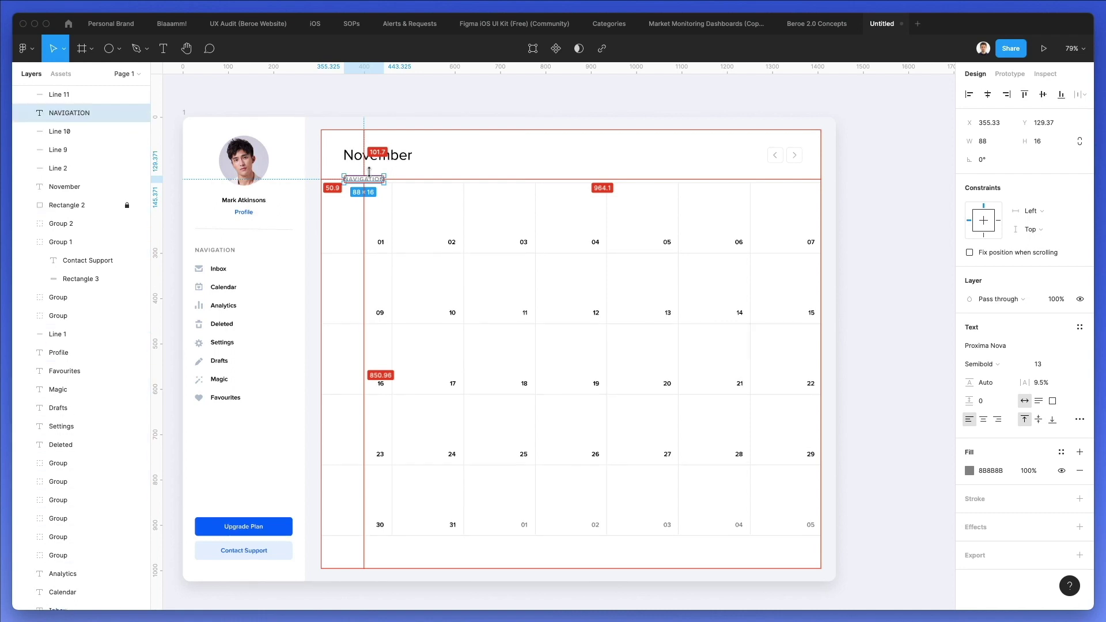
pyautogui.press('super+]')
pyautogui.press('super+]')
pyautogui.hotkey('shift', 'Up')
pyautogui.press('Up')
pyautogui.press('Left')
pyautogui.press('Left')
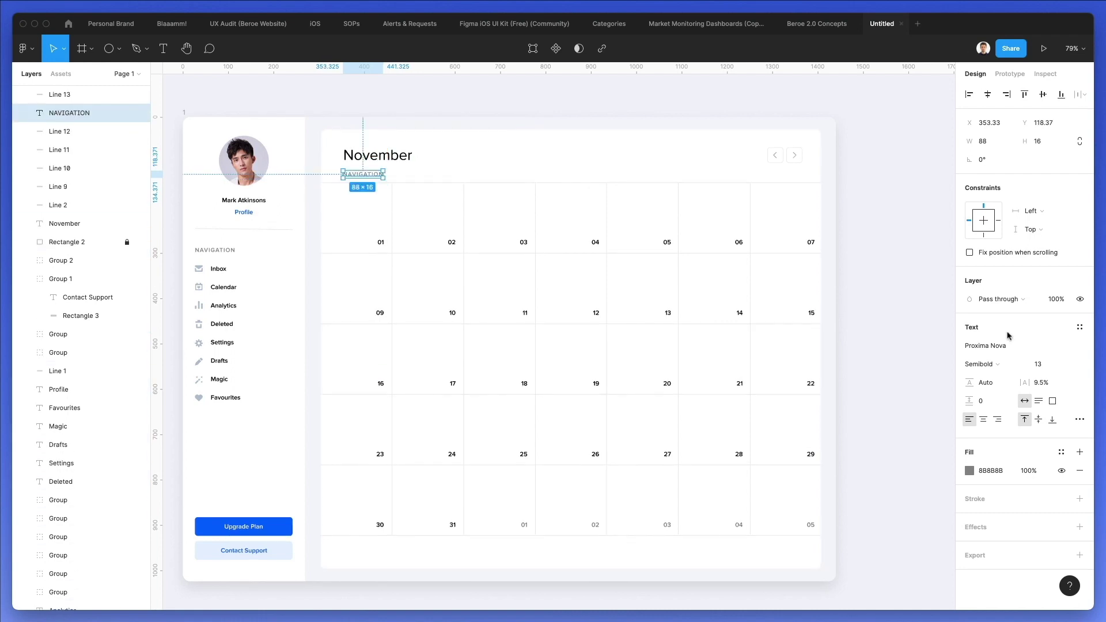
# Step: Centre the copied NAVIGATION label's text at the column width of 156.58 and duplicate it across all seven calendar columns
pyautogui.click(983, 419)
pyautogui.moveTo(357, 171); pyautogui.dragTo(435, 179)
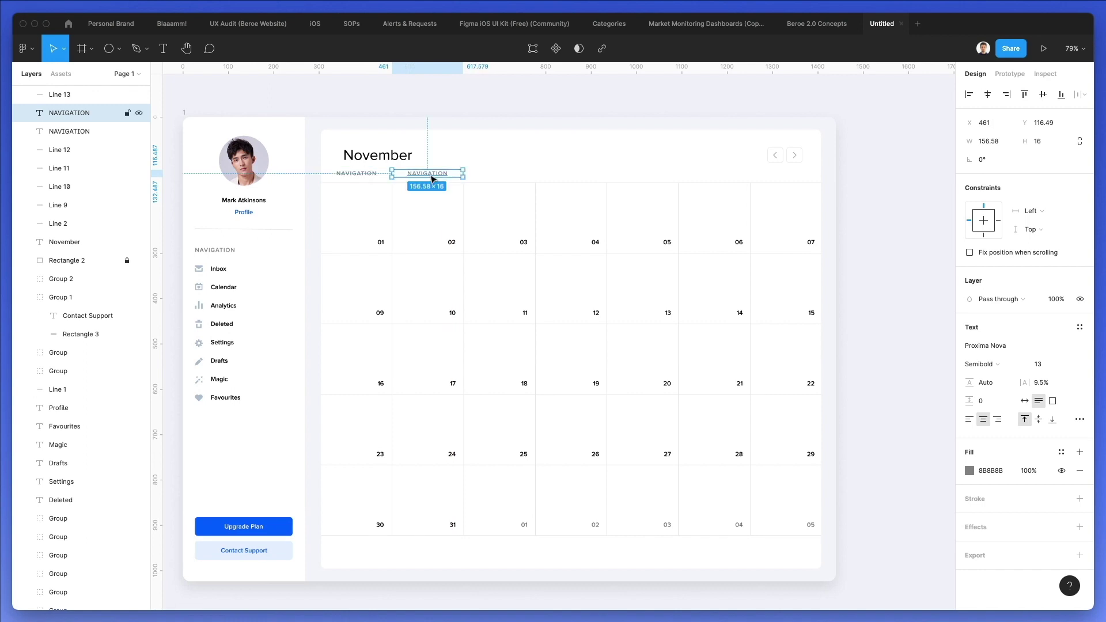
pyautogui.press('super+d')
pyautogui.press('super+d')
pyautogui.press('super+d')
pyautogui.press('super+d')
pyautogui.press('super+d')
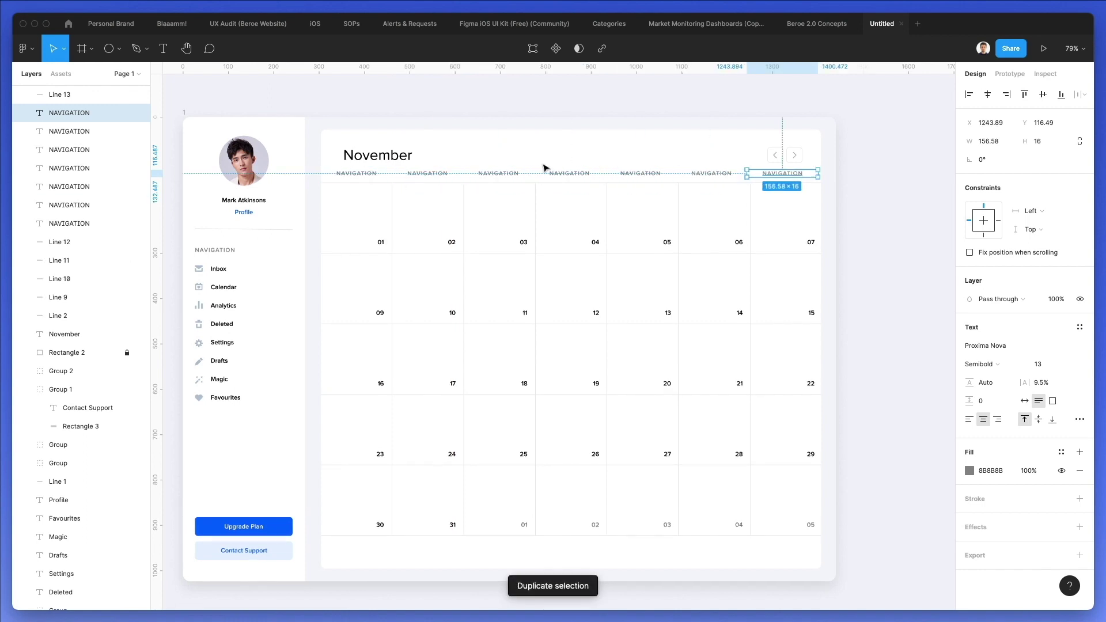
# Step: Shift the last header label to line up with the seventh column and distribute all seven labels evenly horizontally
pyautogui.moveTo(771, 178)
pyautogui.mouseDown()
pyautogui.moveTo(791, 175)
pyautogui.moveTo(775, 178)
pyautogui.mouseUp()
pyautogui.moveTo(840, 168); pyautogui.dragTo(331, 178)
pyautogui.click(1080, 94)
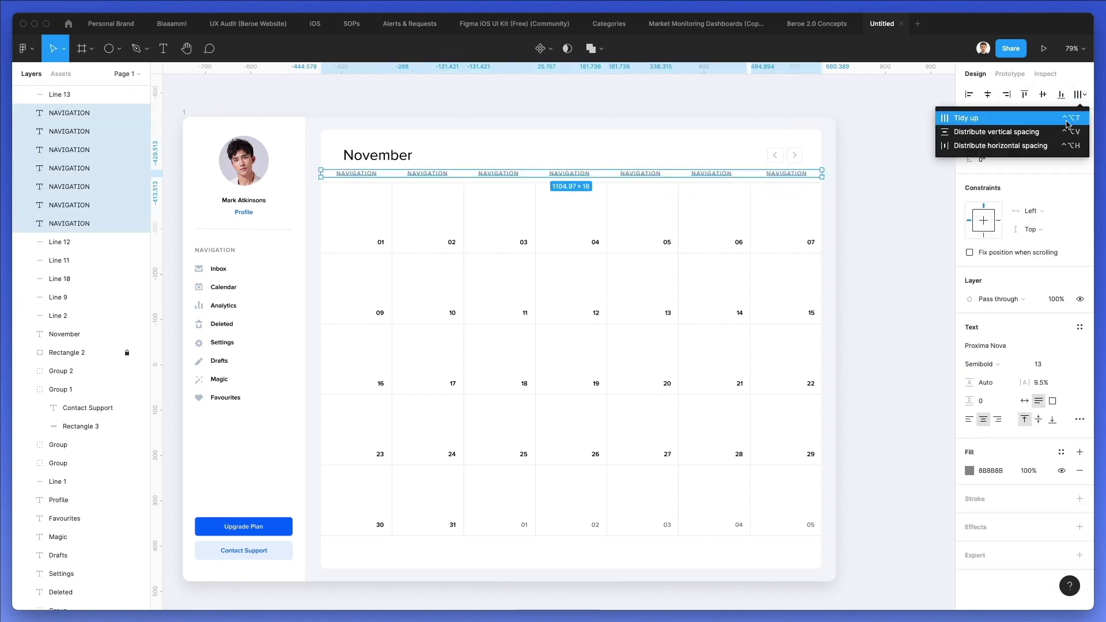
pyautogui.click(1032, 133)
pyautogui.click(1080, 94)
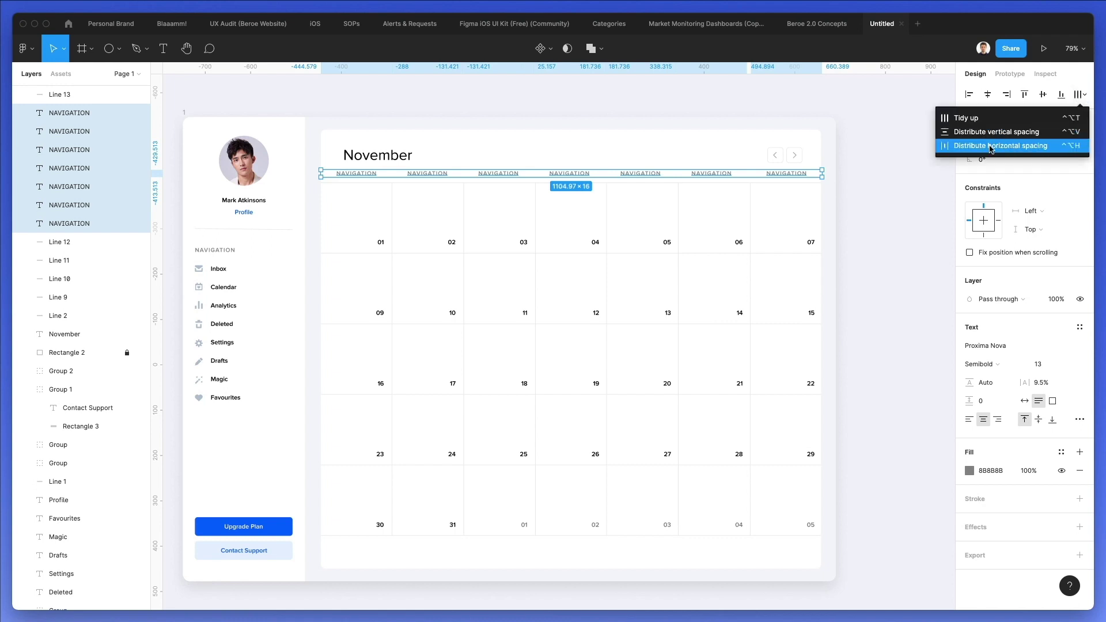
pyautogui.click(1032, 146)
pyautogui.click(612, 154)
# Step: Rename the first three column headers MONDAY, TUESDAY and WEDNESDAY
pyautogui.click(359, 176)
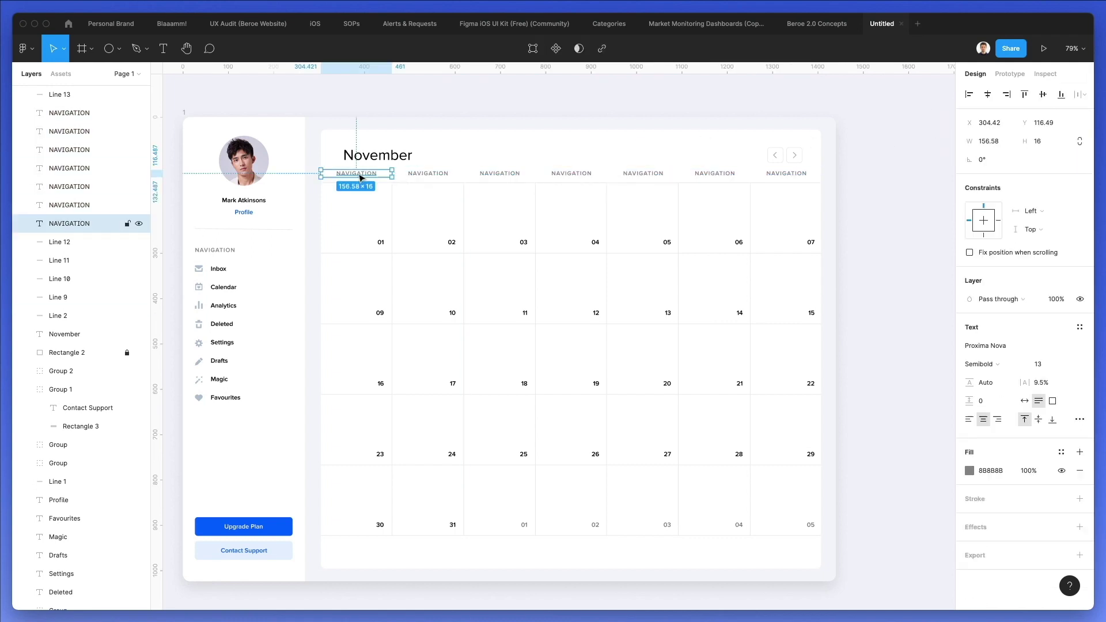
pyautogui.doubleClick(358, 173)
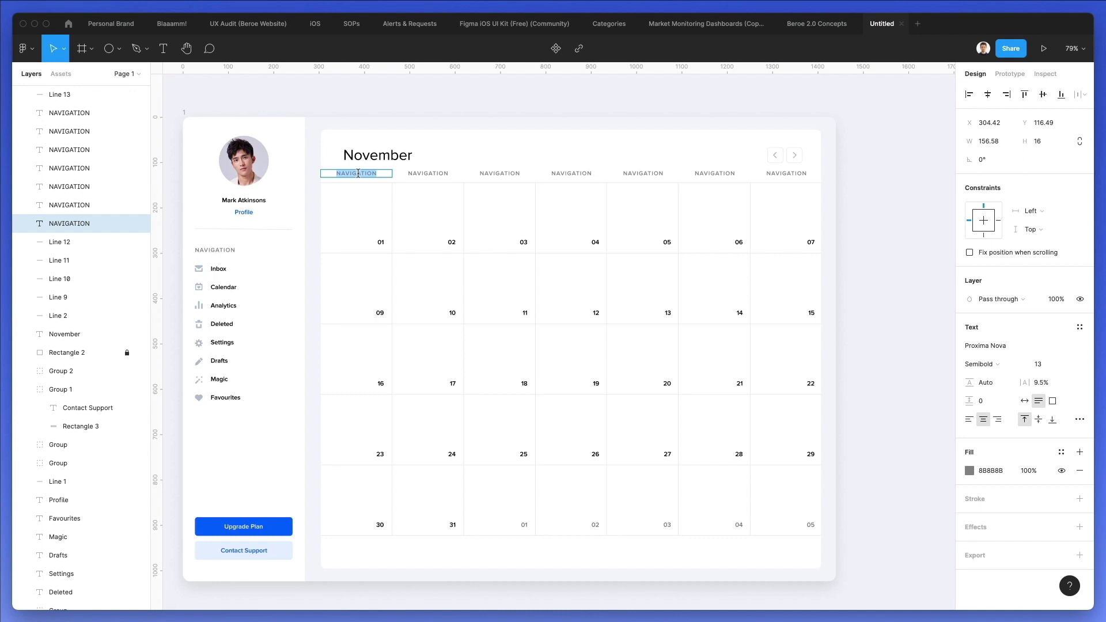
pyautogui.write('MONDAY')
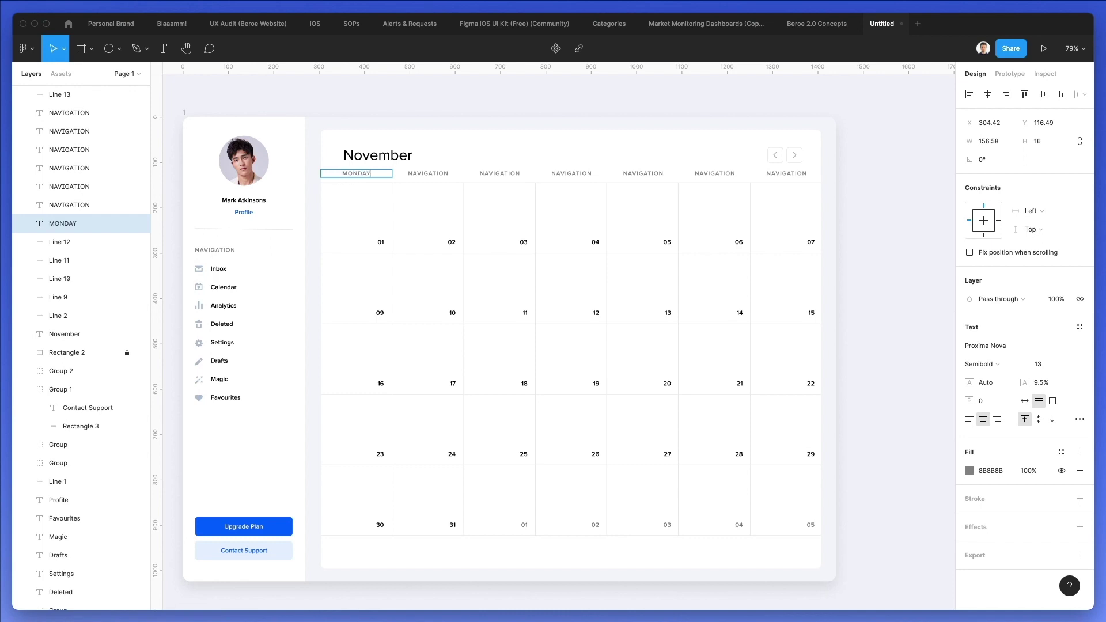
pyautogui.doubleClick(428, 173)
pyautogui.write('TUESDAY')
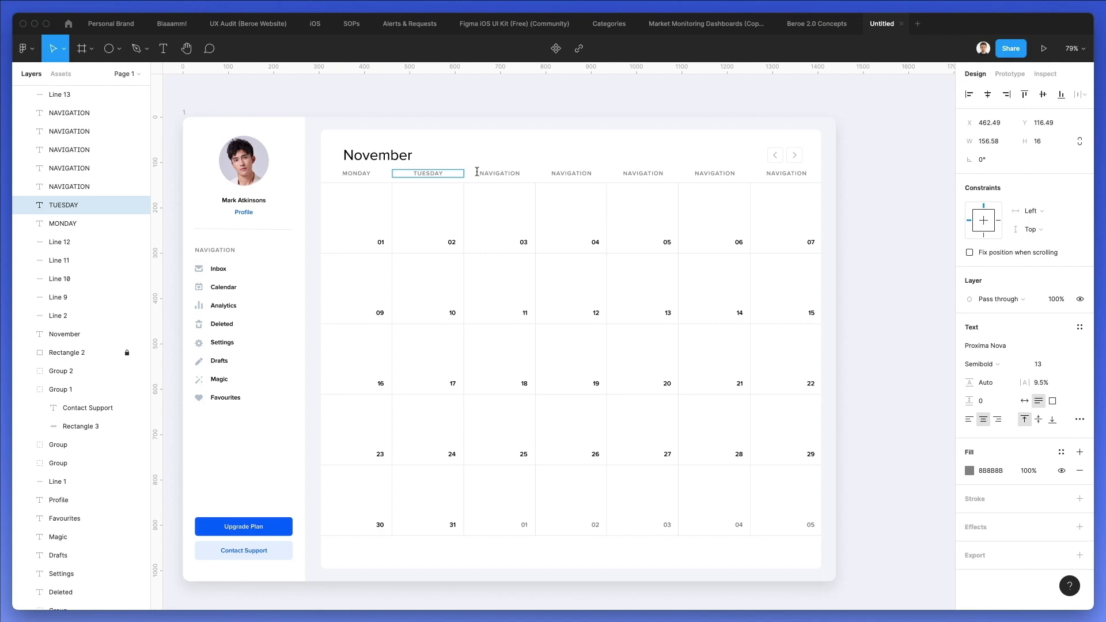
pyautogui.doubleClick(477, 172)
pyautogui.write('W')
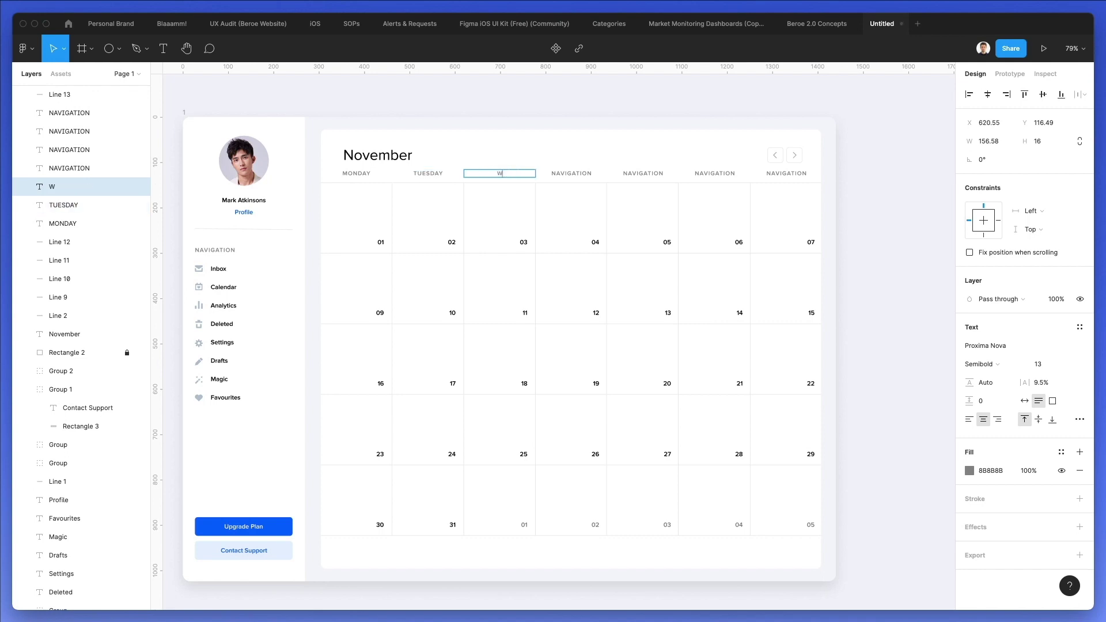
pyautogui.write('EDNESDAY')
# Step: Rename the last four column headers THURSDAY, FRIDAY, SATURDAY and SUNDAY
pyautogui.doubleClick(570, 173)
pyautogui.write('THURSDAY')
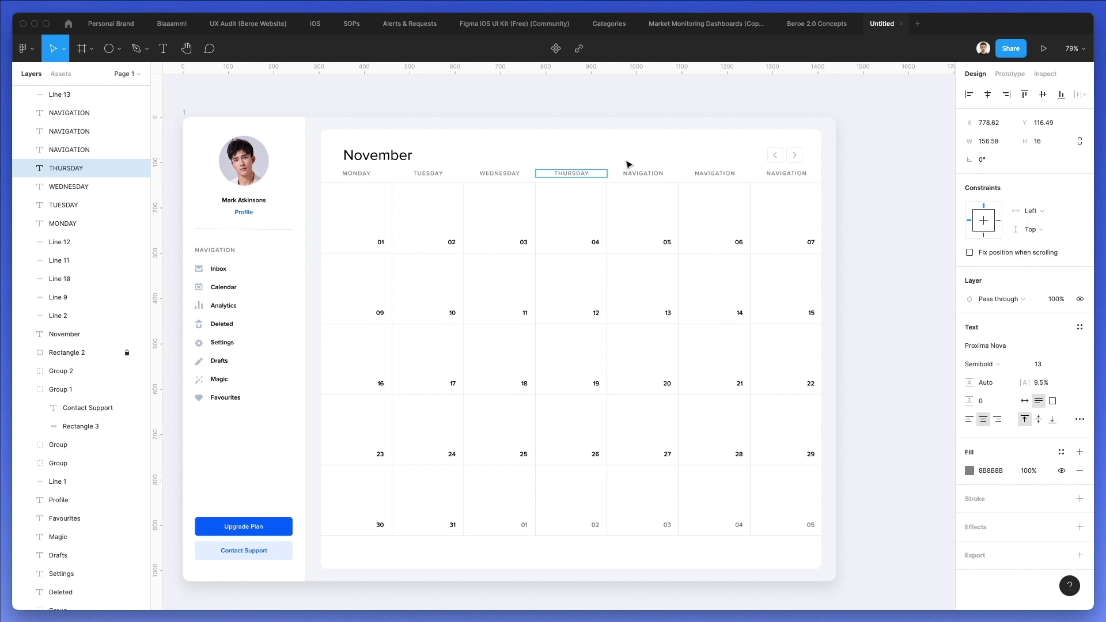
pyautogui.doubleClick(633, 172)
pyautogui.write('FRIDAY')
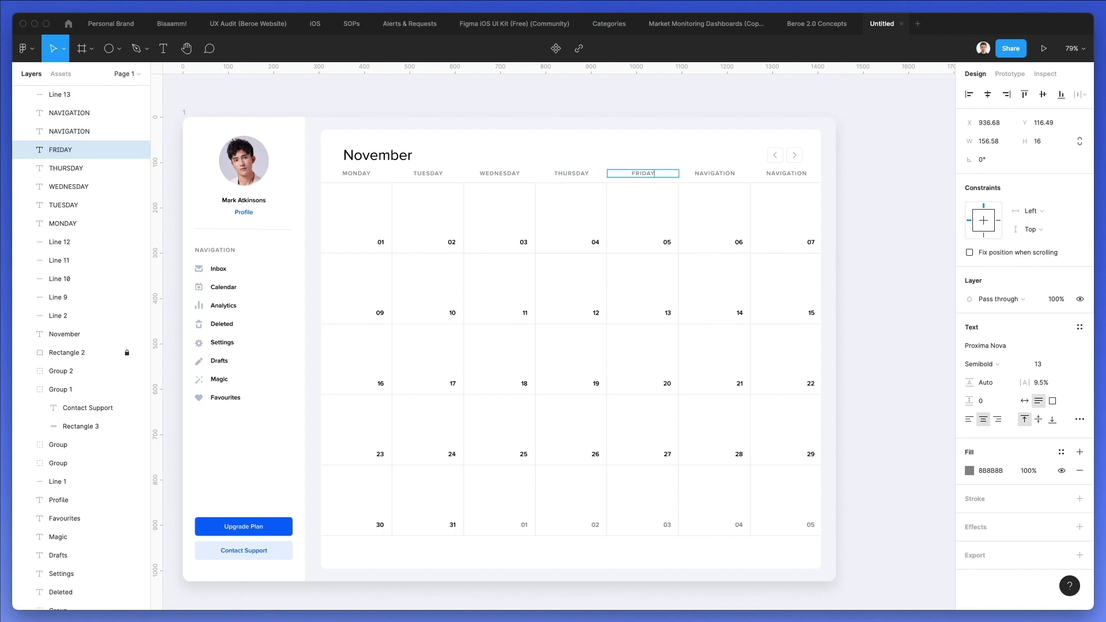
pyautogui.doubleClick(715, 172)
pyautogui.write('SATURDAY')
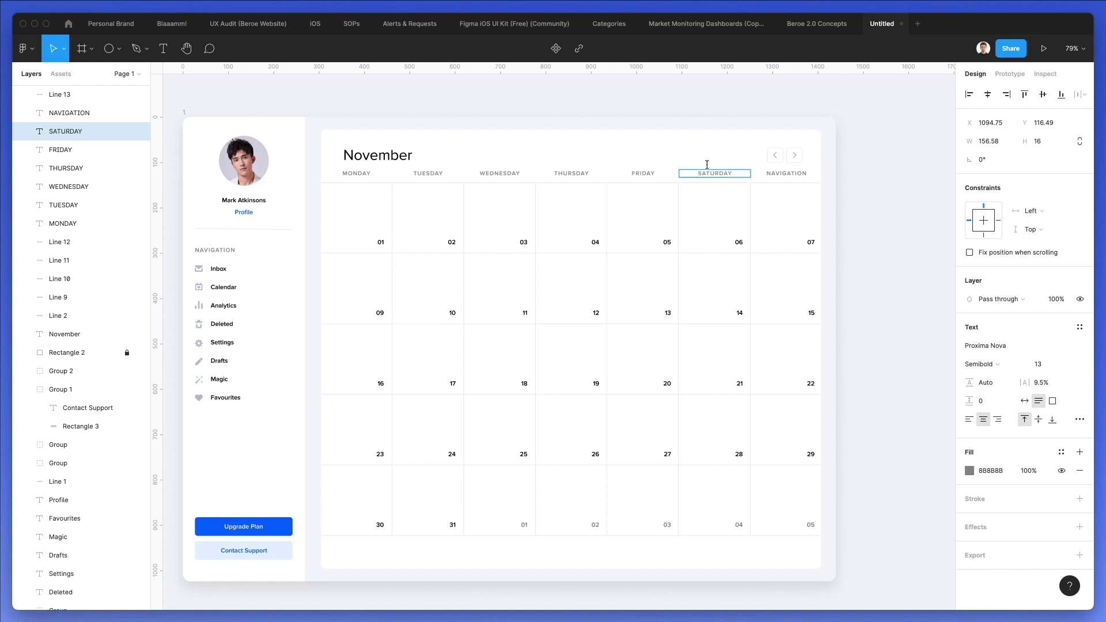
pyautogui.doubleClick(786, 173)
pyautogui.write('SUNDAY')
# Step: Move the weekday headers together with the whole calendar grid and its day numbers down by 26 px
pyautogui.moveTo(847, 176); pyautogui.dragTo(321, 553)
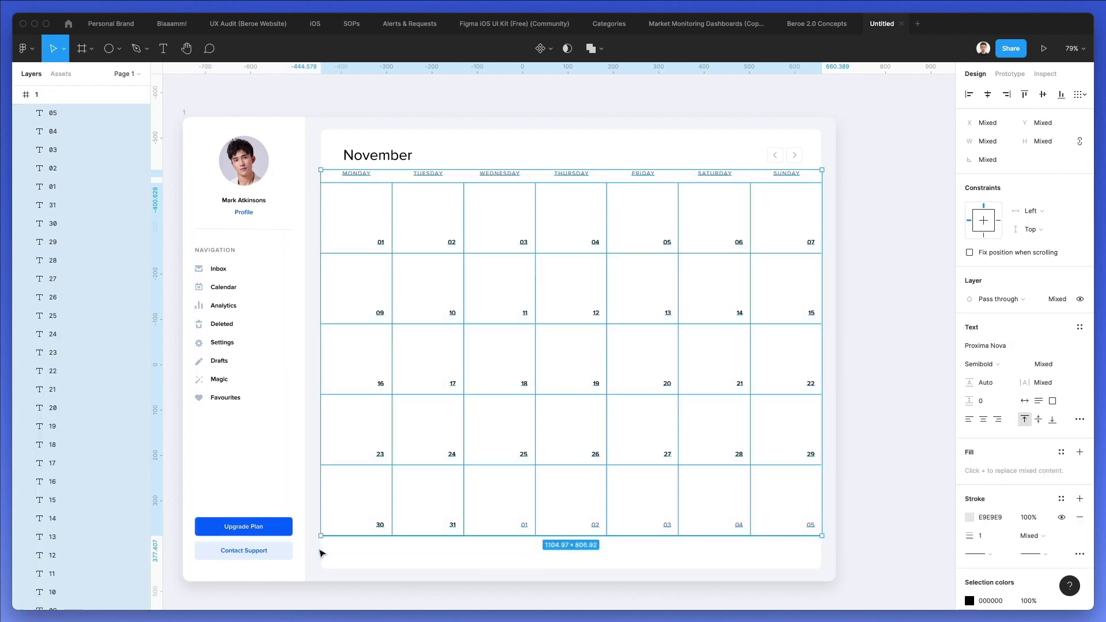
pyautogui.hotkey('shift', 'Down')
pyautogui.hotkey('shift', 'Down')
pyautogui.press('Down')
pyautogui.press('Down')
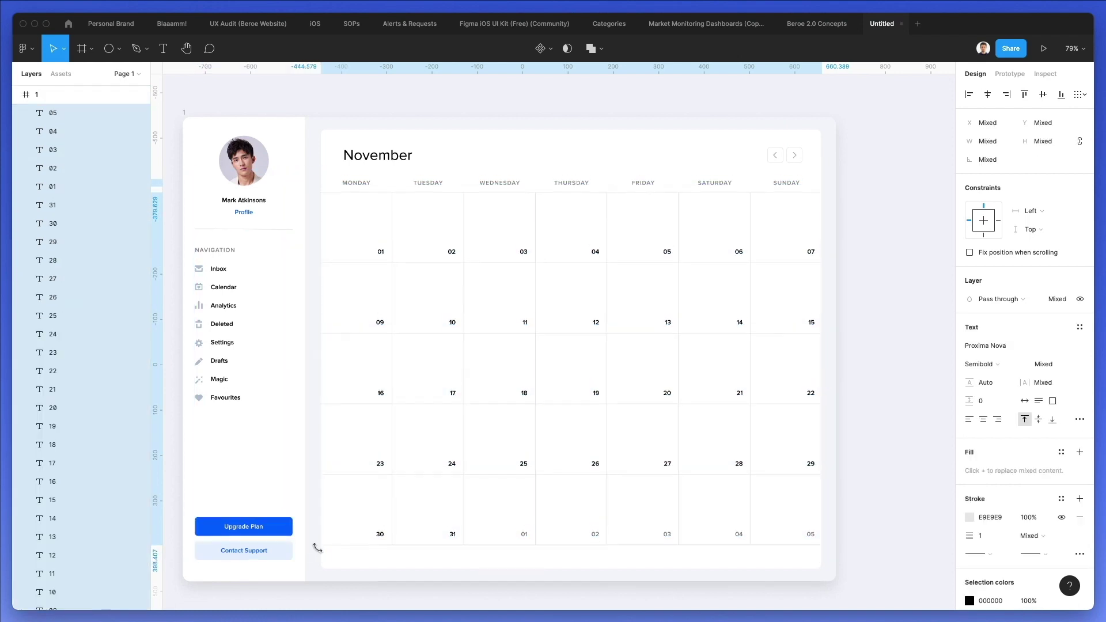
pyautogui.press('Down')
pyautogui.press('Down')
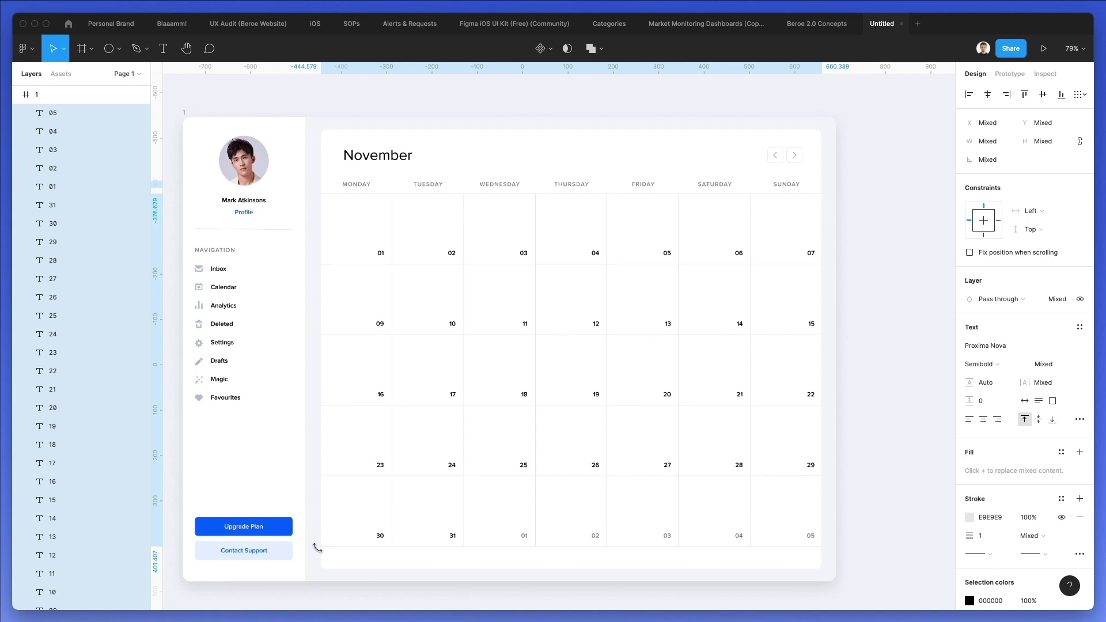
pyautogui.press('Down')
pyautogui.press('Down')
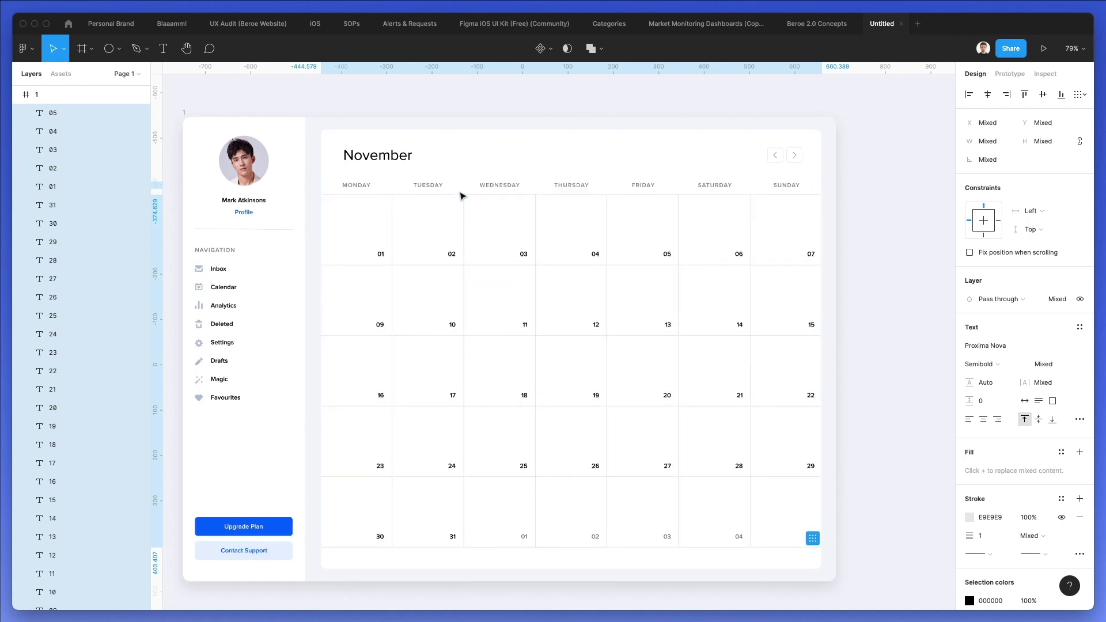
pyautogui.scroll(-3, 541, 190)
pyautogui.click(877, 224)
pyautogui.scroll(2, 877, 225)
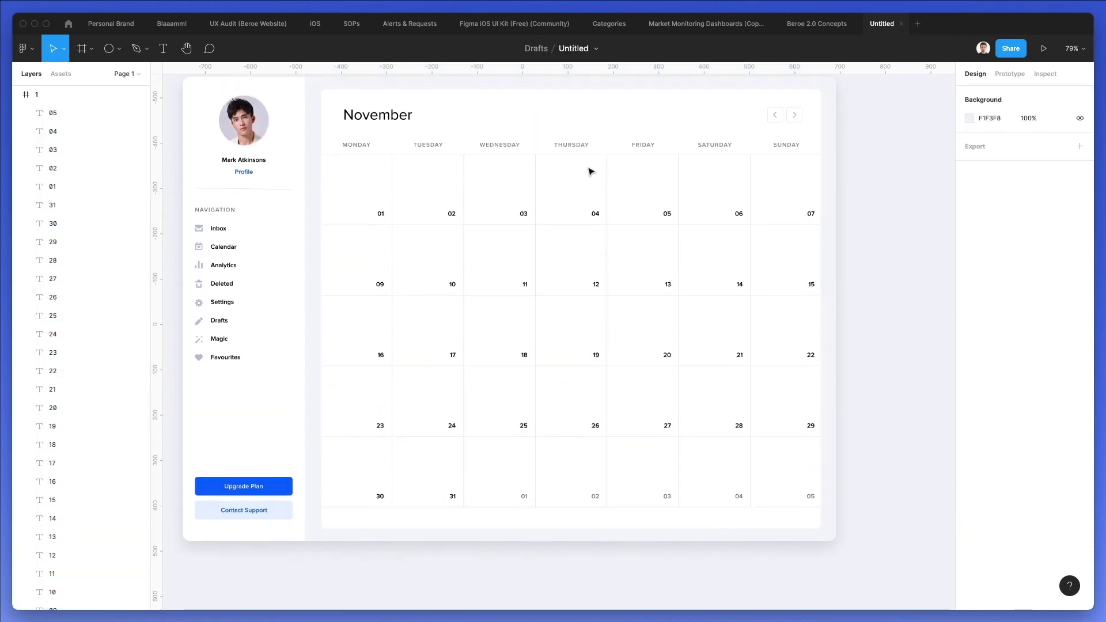
pyautogui.scroll(1, 586, 174)
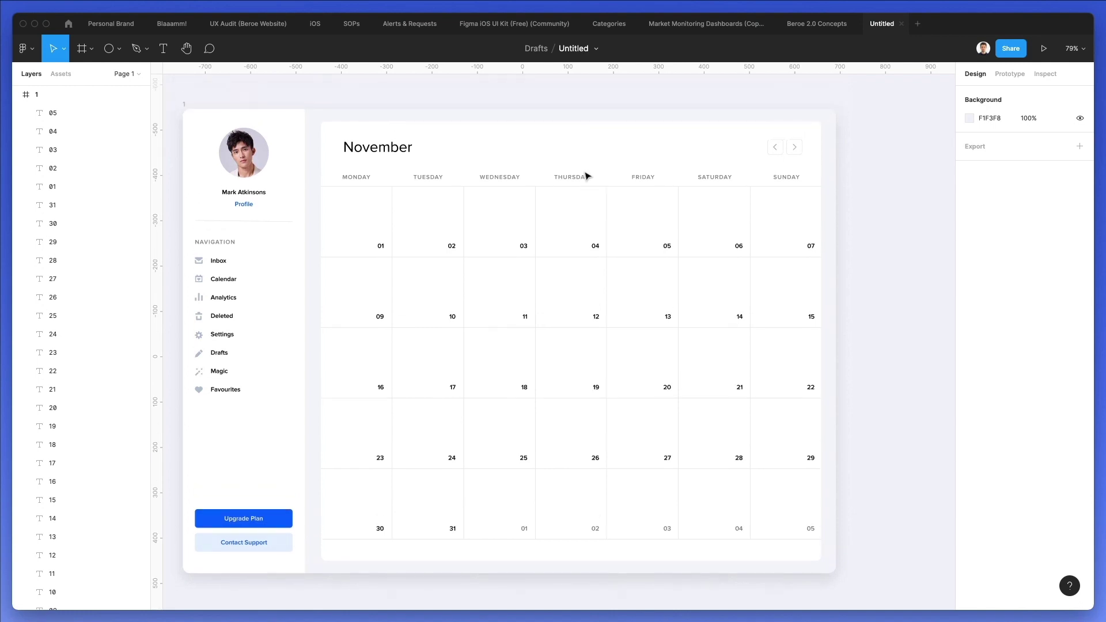
# Step: Draw an event bar about 600 by 39 px across cells 09 to 12, with corner radius 70 and the Upgrade Plan button's 0066FF fill
pyautogui.press('r')
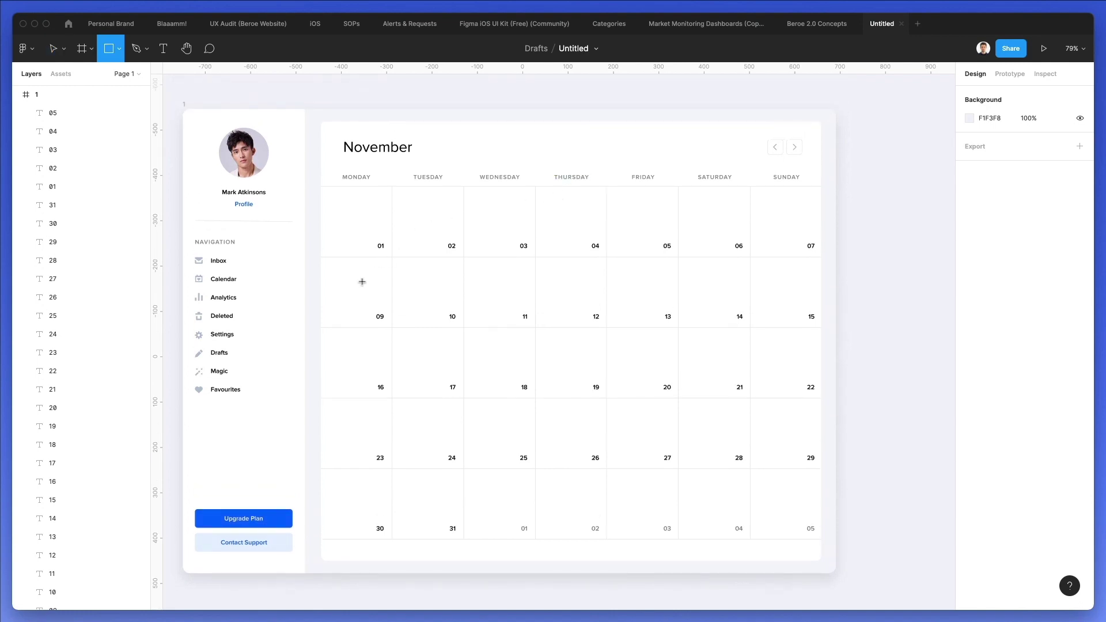
pyautogui.moveTo(327, 263); pyautogui.dragTo(599, 281)
pyautogui.moveTo(1026, 159); pyautogui.dragTo(699, 157)
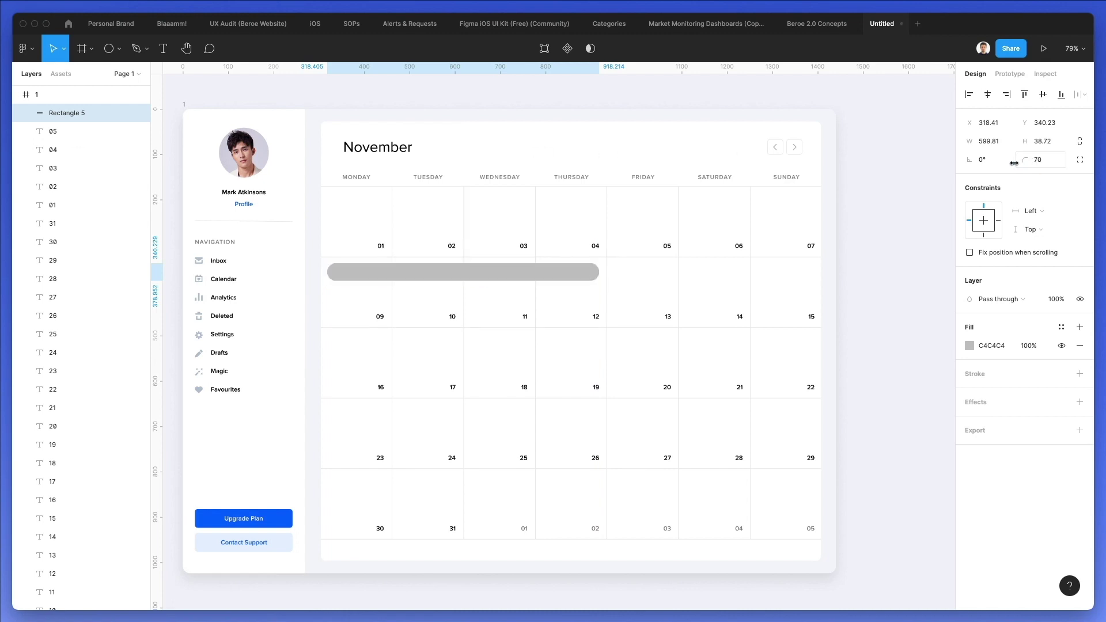
pyautogui.click(282, 512)
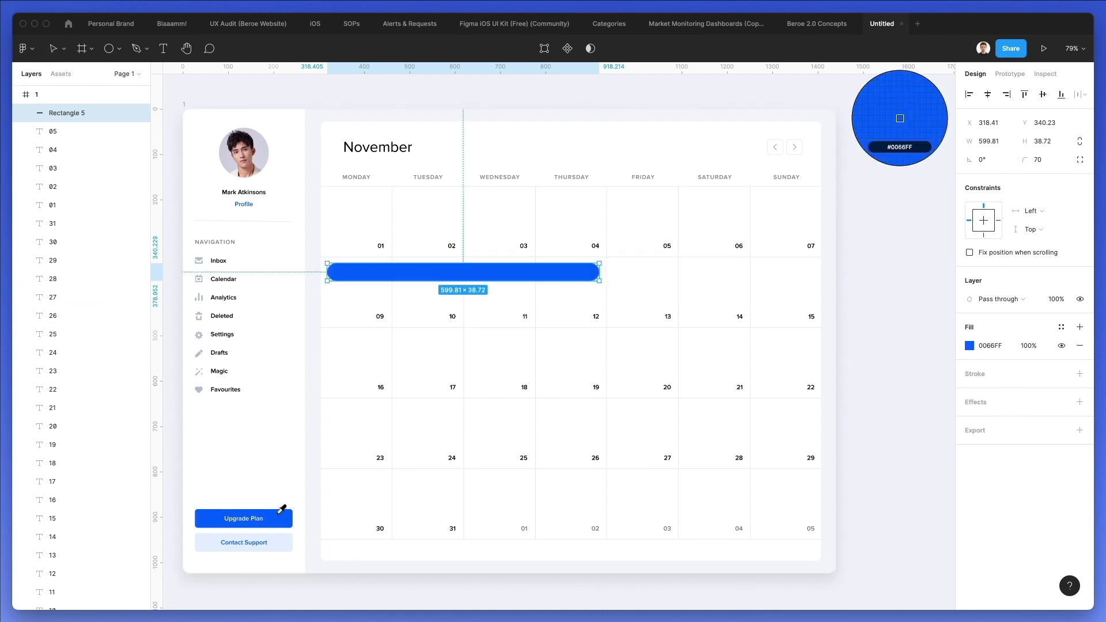
# Step: Set the event bar's height to 36.72 and move it down to Y 345.23
pyautogui.click(1043, 144)
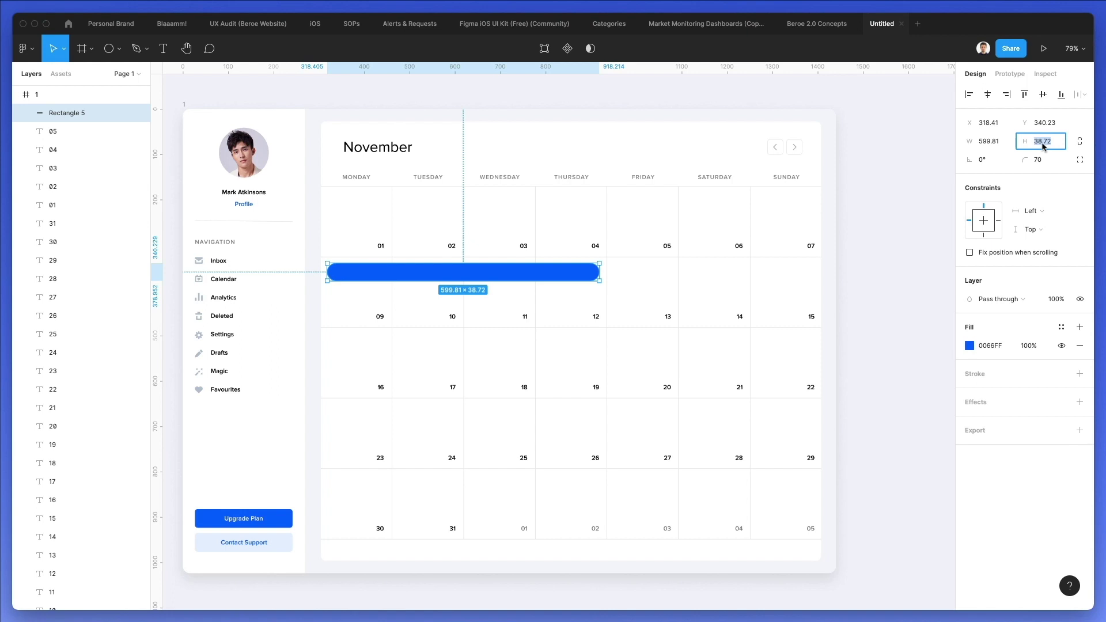
pyautogui.press('Down')
pyautogui.press('Down')
pyautogui.moveTo(375, 274); pyautogui.dragTo(380, 276)
# Step: Duplicate the 09 day number onto the blue event bar and bring the copy to the front of the layer order
pyautogui.scroll(5, 380, 276)
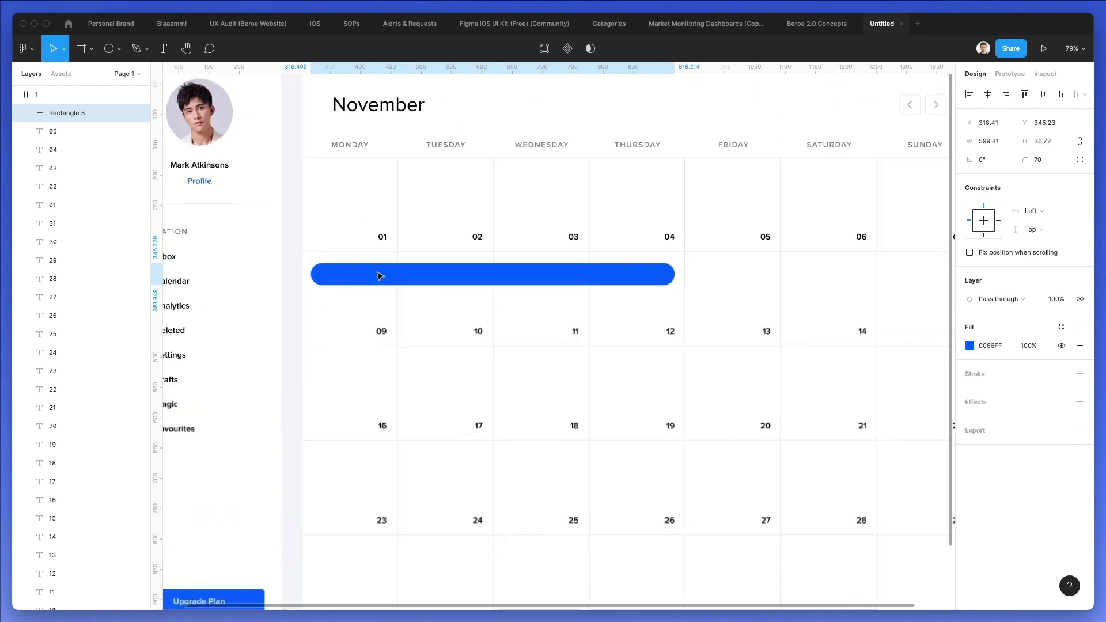
pyautogui.click(380, 316)
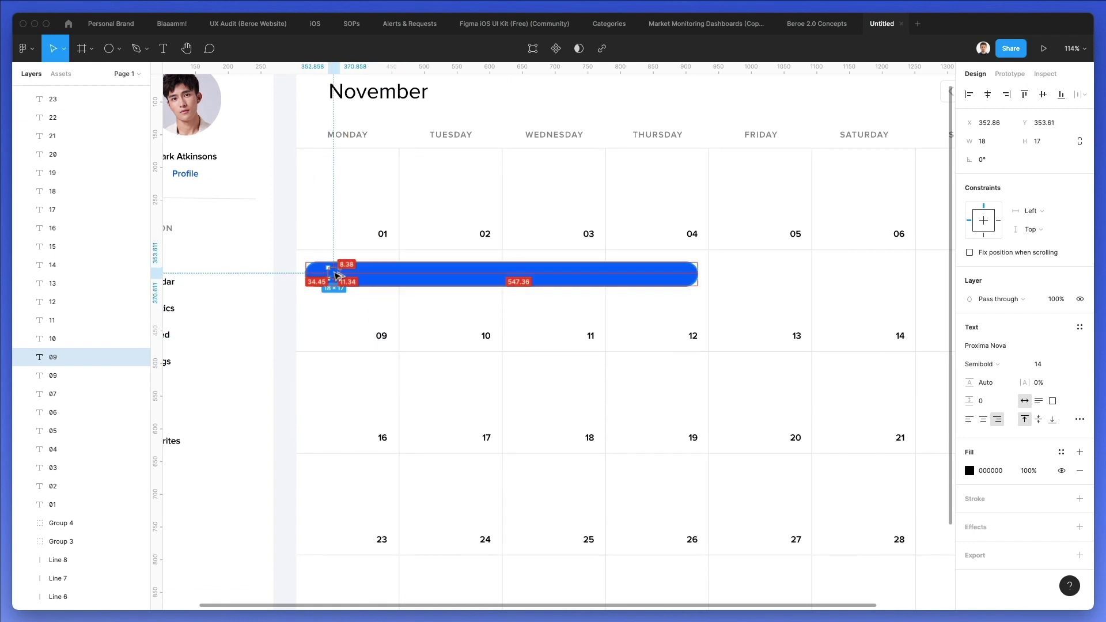
pyautogui.hotkey('ctrl', ']')
pyautogui.hotkey('ctrl', ']')
pyautogui.hotkey('ctrl', ']')
pyautogui.hotkey('ctrl', ']')
pyautogui.hotkey('ctrl', ']')
pyautogui.hotkey('ctrl', ']')
pyautogui.hotkey('ctrl', ']')
pyautogui.hotkey('ctrl', ']')
pyautogui.hotkey('ctrl', ']')
pyautogui.hotkey('ctrl', ']')
pyautogui.hotkey('ctrl', ']')
pyautogui.hotkey('ctrl', ']')
pyautogui.hotkey('ctrl', ']')
pyautogui.hotkey('ctrl', ']')
pyautogui.hotkey('ctrl', ']')
pyautogui.hotkey('ctrl', ']')
pyautogui.hotkey('ctrl', ']')
pyautogui.hotkey('ctrl', ']')
pyautogui.hotkey('ctrl', ']')
pyautogui.hotkey('ctrl', ']')
pyautogui.hotkey('ctrl', ']')
pyautogui.hotkey('ctrl', ']')
pyautogui.hotkey('ctrl', ']')
pyautogui.hotkey('ctrl', ']')
pyautogui.hotkey('ctrl', ']')
pyautogui.hotkey('ctrl', ']')
pyautogui.hotkey('ctrl', ']')
pyautogui.hotkey('ctrl', ']')
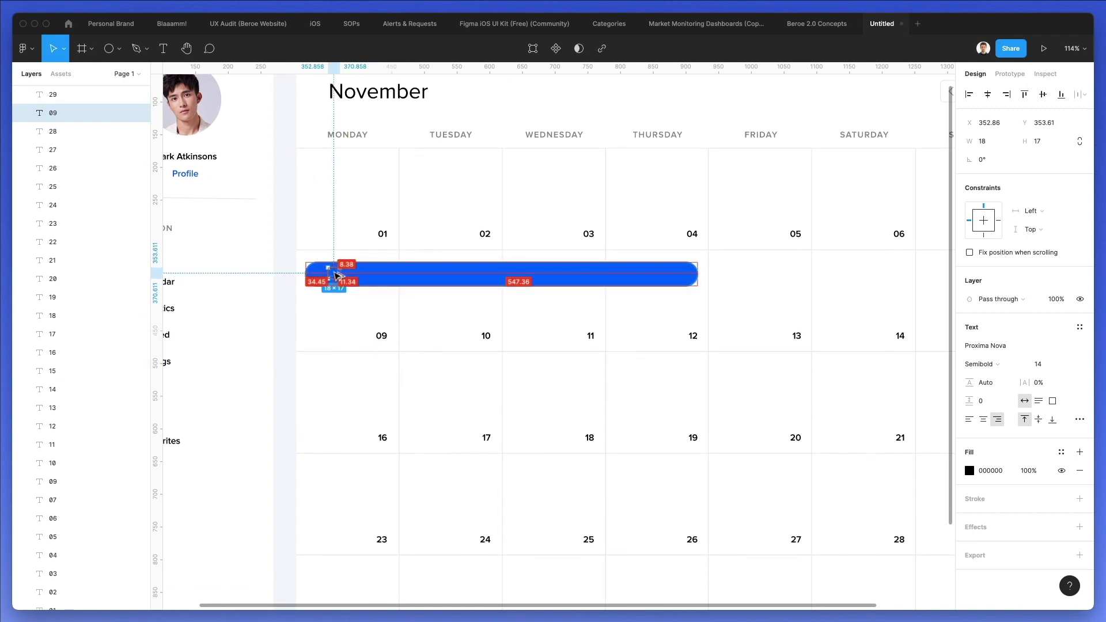
# Step: Change the copied number's text to "Coding Bootcamp" and place it inside the left end of the blue event bar
pyautogui.doubleClick(334, 274)
pyautogui.write('CODING BOOTCAMP')
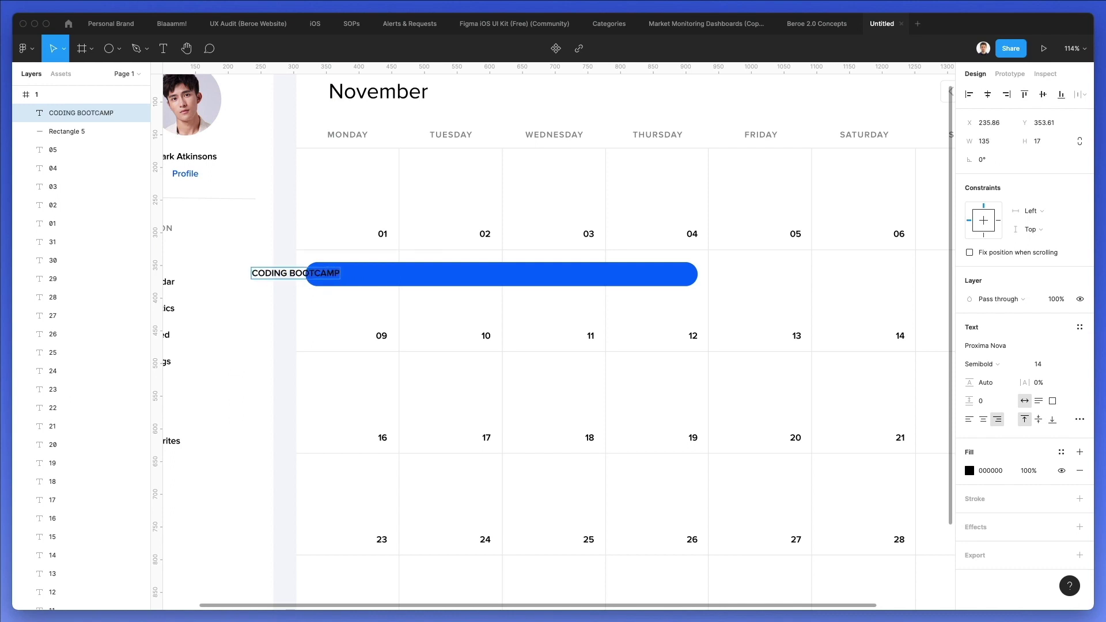
pyautogui.hotkey('ctrl', 'a')
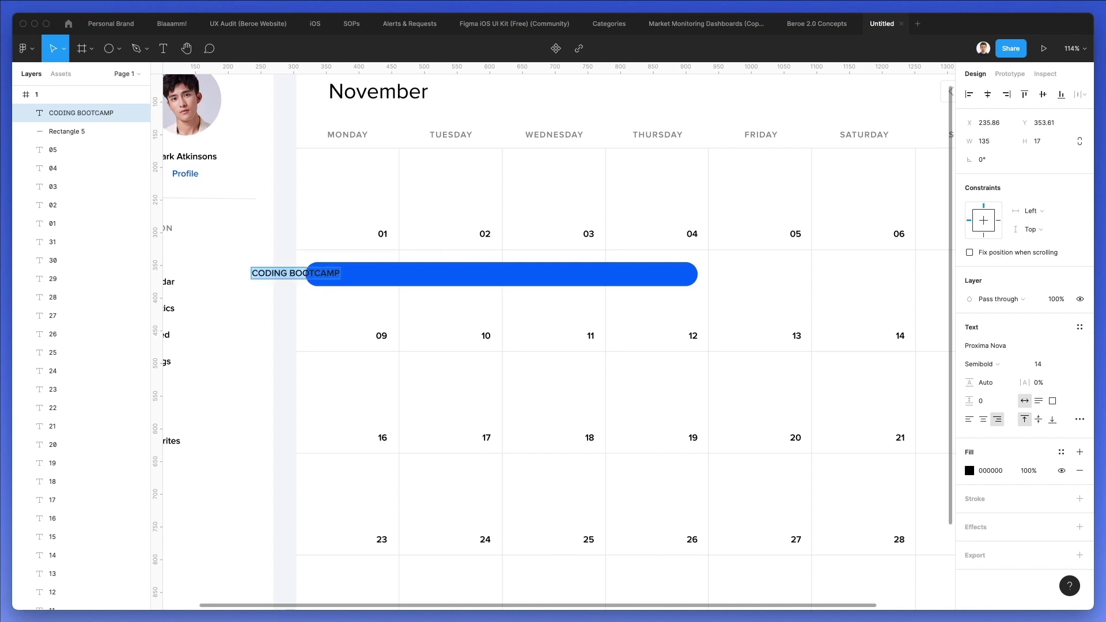
pyautogui.write('Coding Bootcamp')
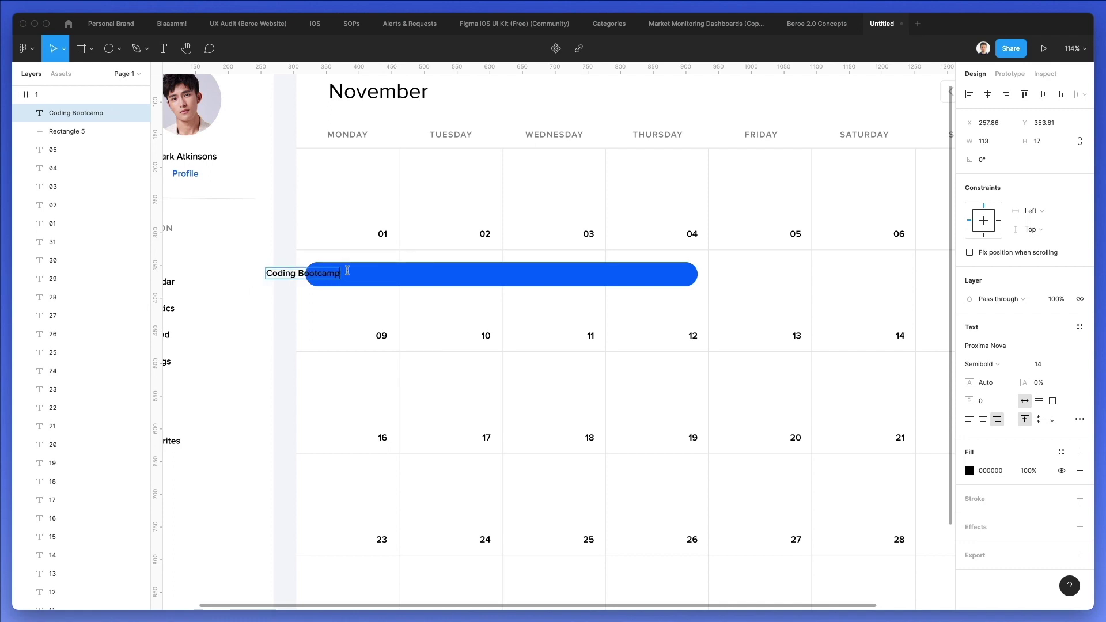
pyautogui.press('Escape')
pyautogui.moveTo(278, 279); pyautogui.dragTo(329, 278)
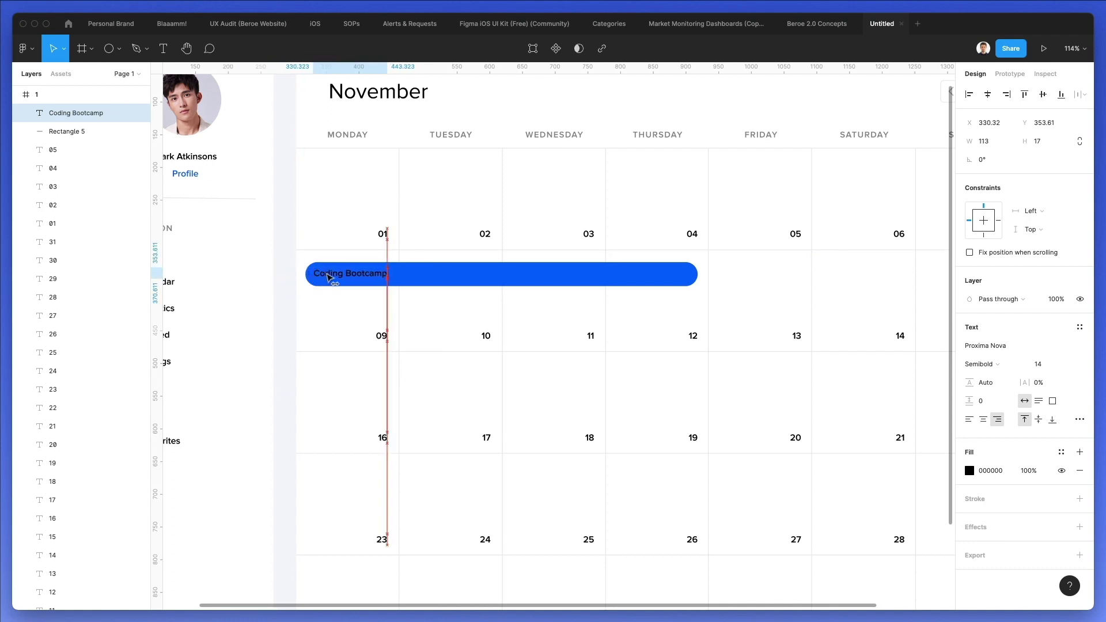
pyautogui.press('Down')
# Step: Recolor the Coding Bootcamp label to white FFFFFF and duplicate it to the right end of the event bar
pyautogui.press('i')
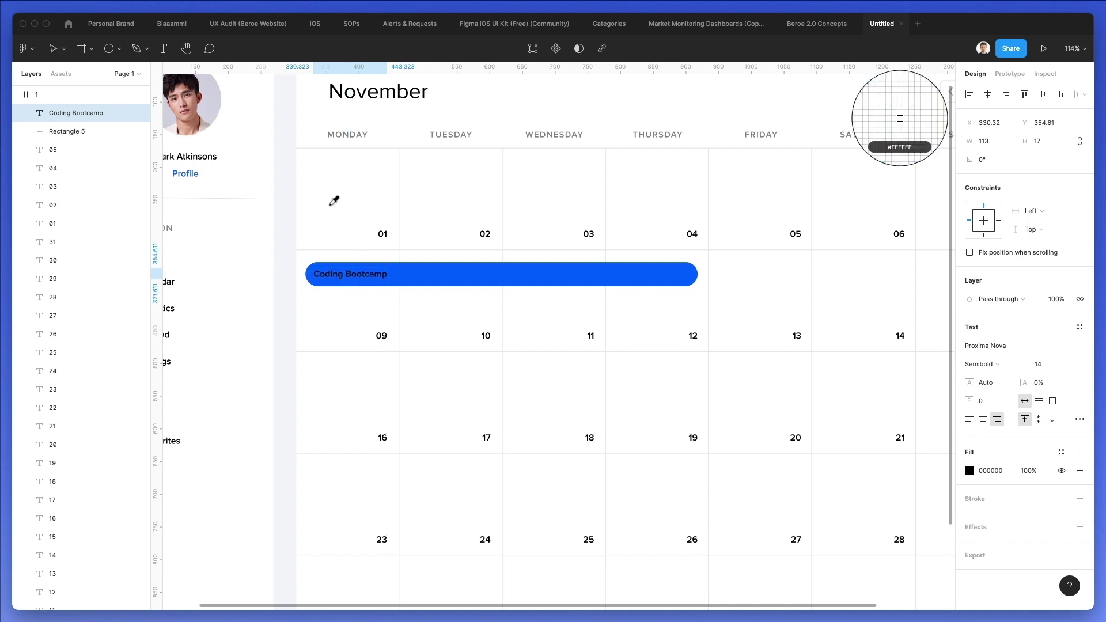
pyautogui.click(331, 204)
pyautogui.moveTo(657, 276); pyautogui.dragTo(646, 277)
# Step: Left-align the text of the first Coding Bootcamp label and nudge it right to X 334.32
pyautogui.click(350, 273)
pyautogui.click(969, 419)
pyautogui.press('Right')
pyautogui.press('Right')
pyautogui.press('Right')
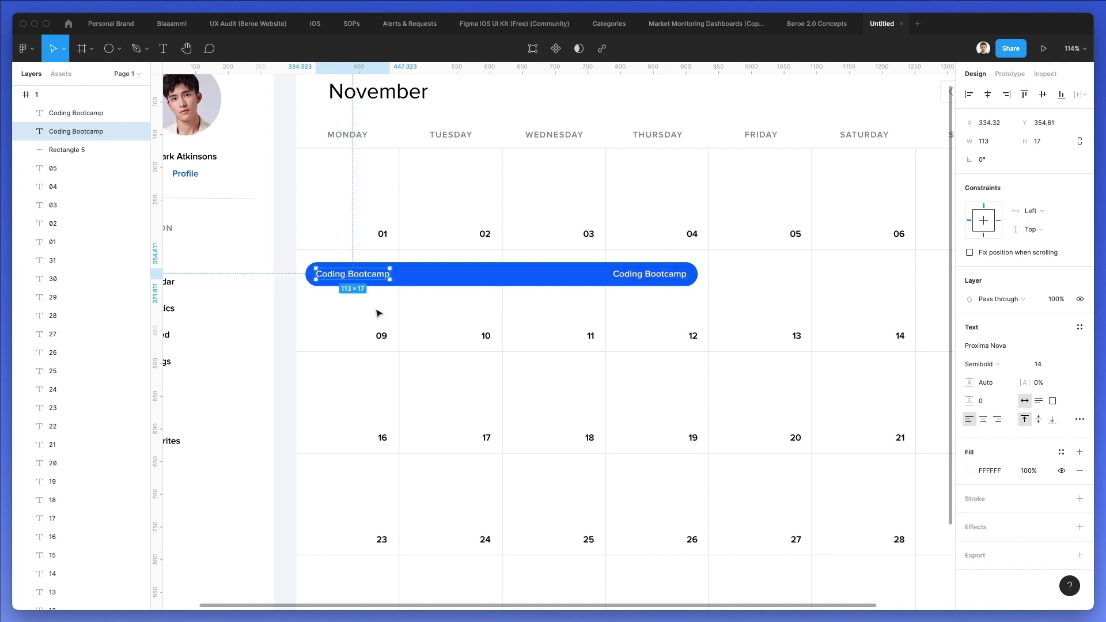
# Step: Change the label at the right end of the event bar to the time 23:00
pyautogui.click(654, 276)
pyautogui.press('Return')
pyautogui.write('23:00')
pyautogui.click(821, 250)
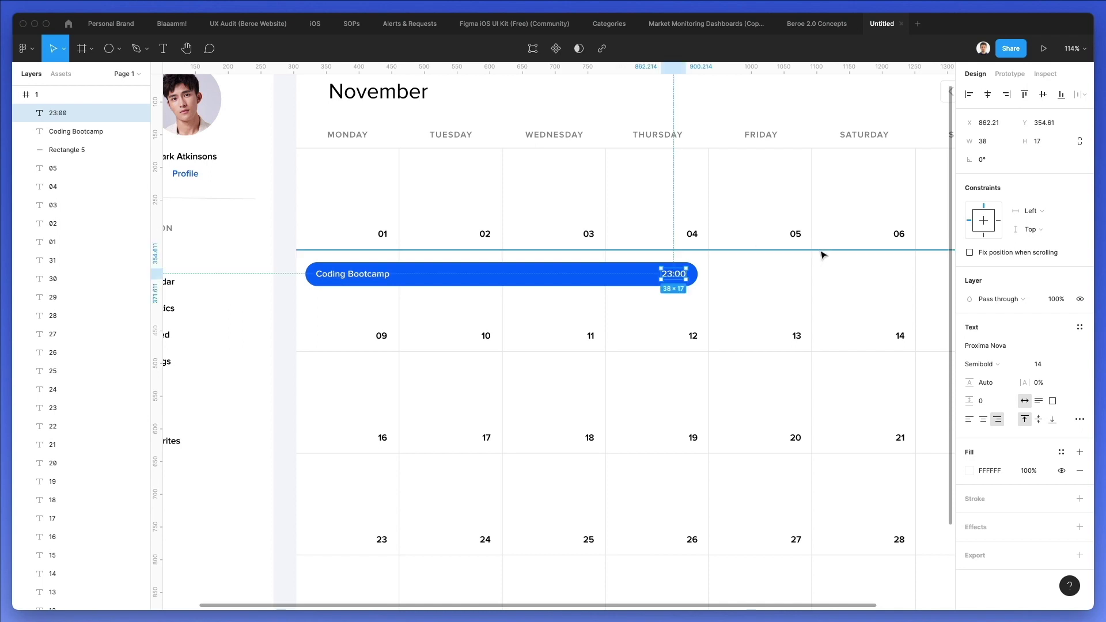
pyautogui.scroll(-1, 760, 252)
pyautogui.hscroll(2, 761, 252)
pyautogui.scroll(-1, 761, 252)
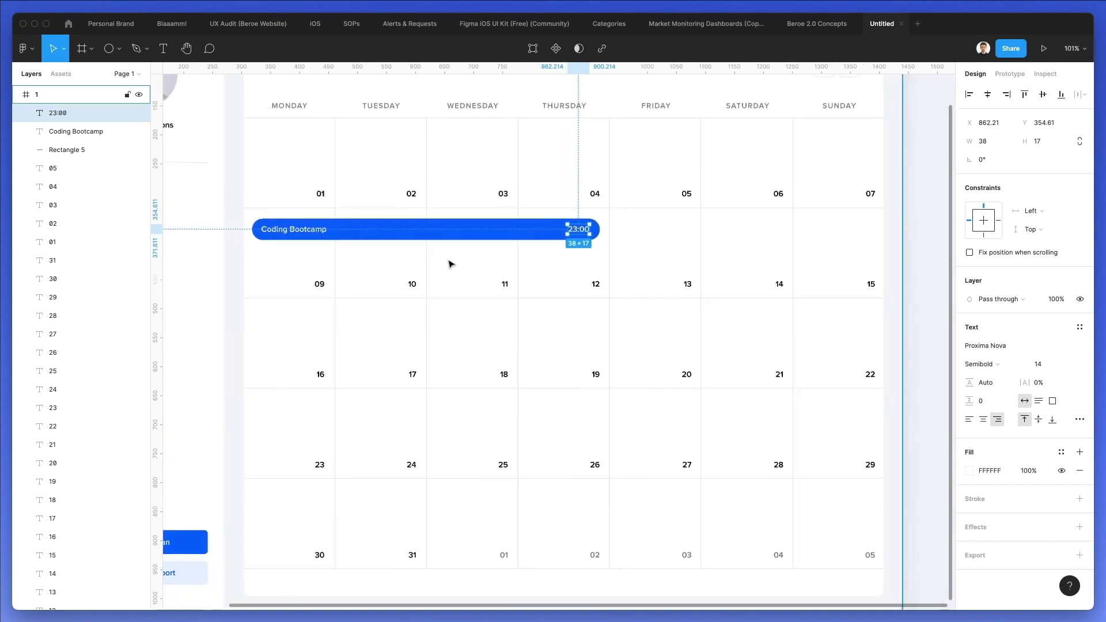
# Step: Group the Coding Bootcamp label, its time and the blue bar, and duplicate the group into the third week row at X 634.1
pyautogui.keyDown('shift'); pyautogui.click(328, 230); pyautogui.keyUp('shift')
pyautogui.keyDown('shift'); pyautogui.click(360, 219); pyautogui.keyUp('shift')
pyautogui.press('super+g')
pyautogui.moveTo(373, 230); pyautogui.dragTo(553, 325)
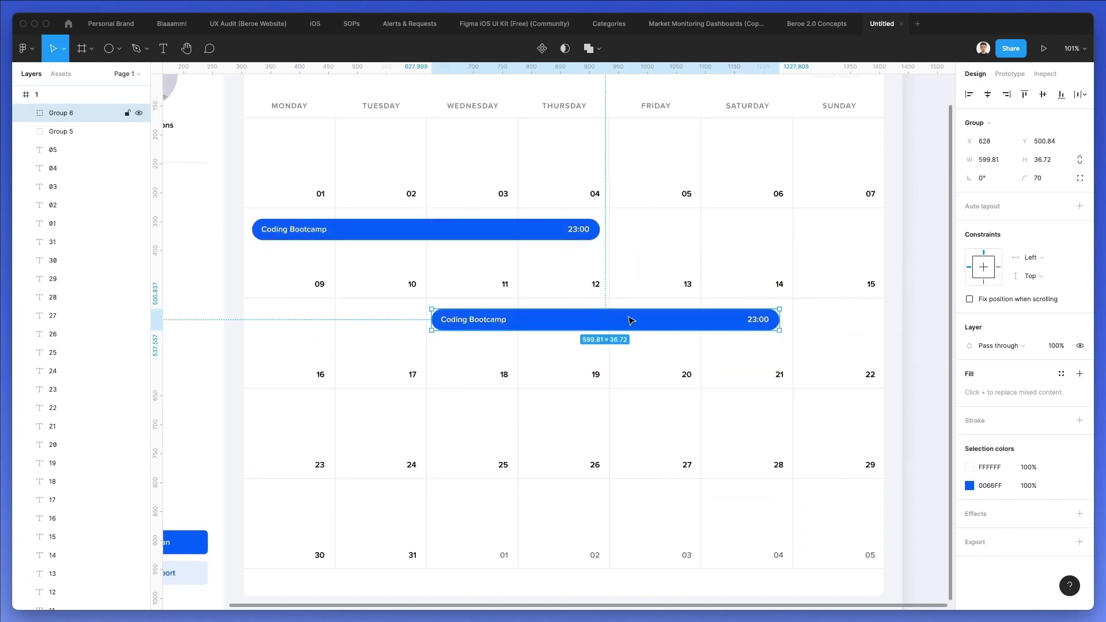
pyautogui.moveTo(640, 321)
pyautogui.mouseDown()
pyautogui.moveTo(653, 322)
pyautogui.moveTo(643, 322)
pyautogui.mouseUp()
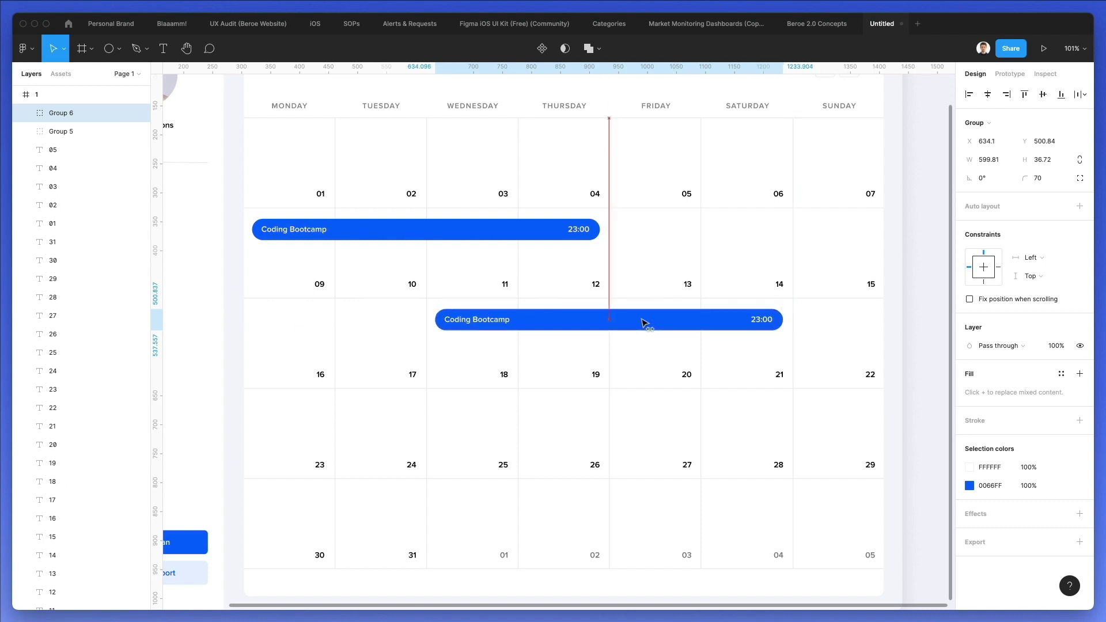
# Step: Move the copied bar's label into the Friday column and change its text to "Design Bootcamp"
pyautogui.doubleClick(490, 322)
pyautogui.moveTo(489, 322); pyautogui.dragTo(661, 324)
pyautogui.write('Design')
# Step: Shorten the copied bar from its left end to 275.43 wide and nudge the Design Bootcamp label right to X 976.47
pyautogui.click(545, 320)
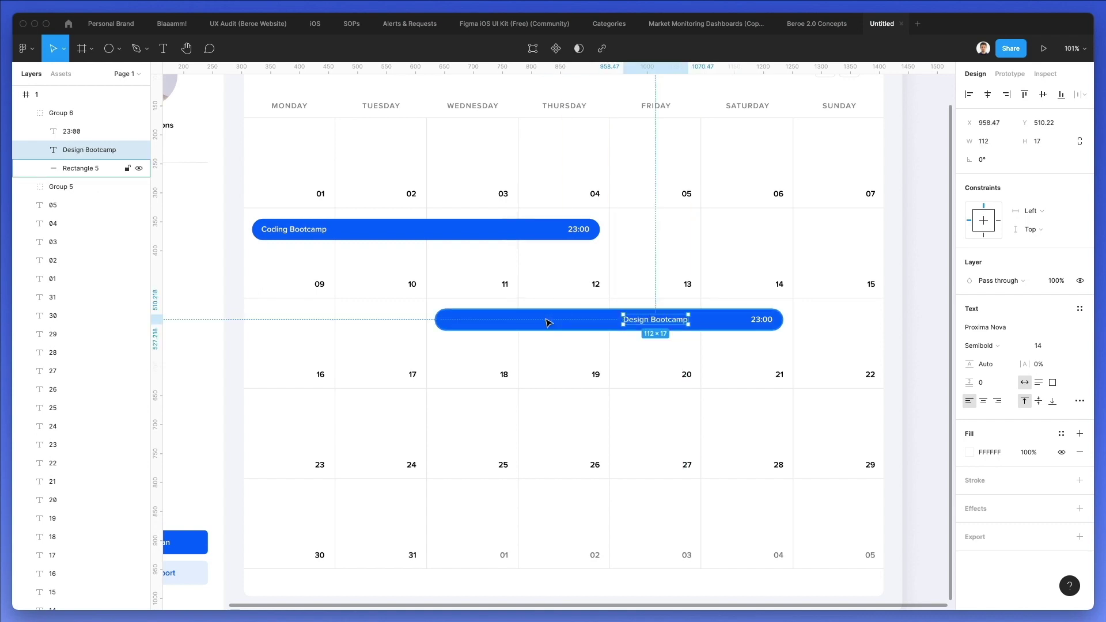
pyautogui.moveTo(436, 317); pyautogui.dragTo(620, 324)
pyautogui.click(644, 322)
pyautogui.hotkey('shift', 'Right')
pyautogui.press('Right')
pyautogui.press('Right')
pyautogui.press('Right')
pyautogui.press('Right')
pyautogui.press('Right')
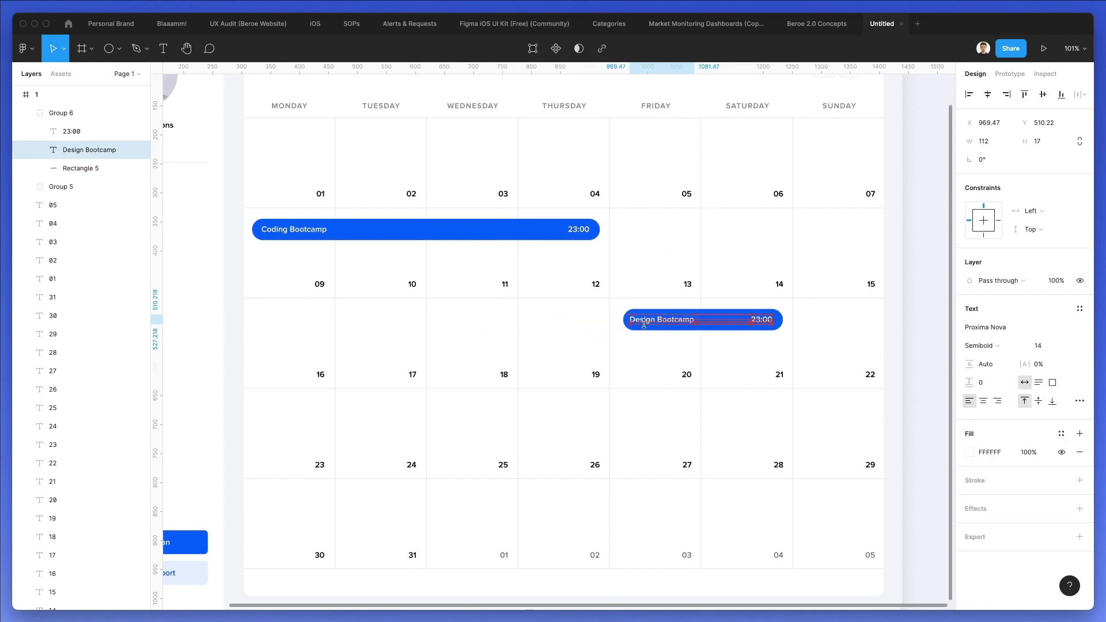
pyautogui.press('Right')
pyautogui.press('Right')
pyautogui.press('Right')
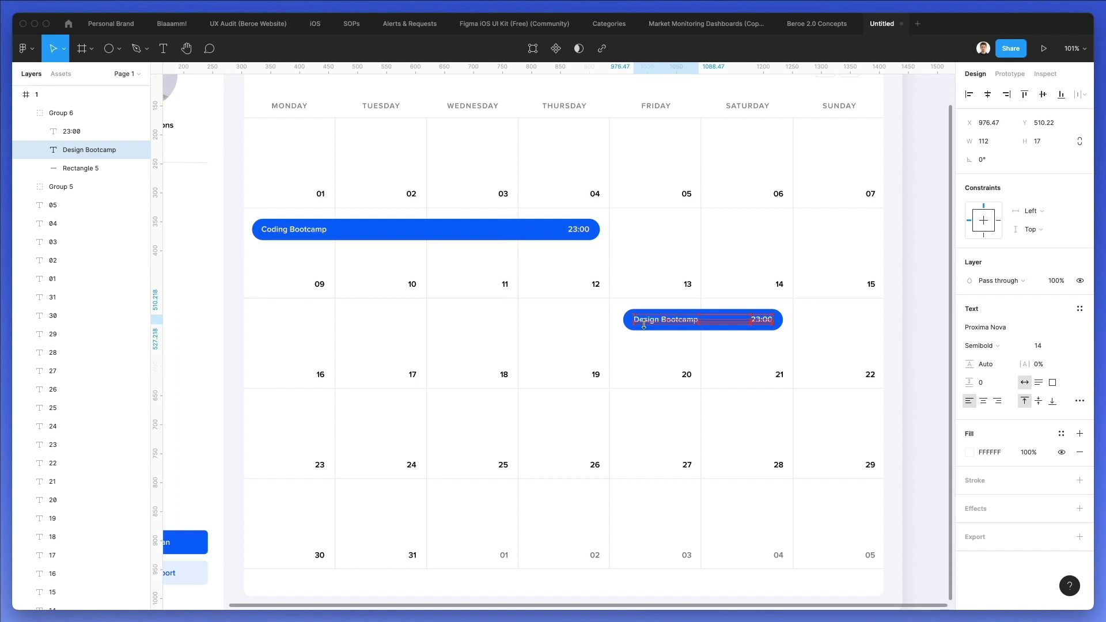
# Step: Recolor the Design Bootcamp bar to orange FFA800
pyautogui.click(716, 319)
pyautogui.click(970, 327)
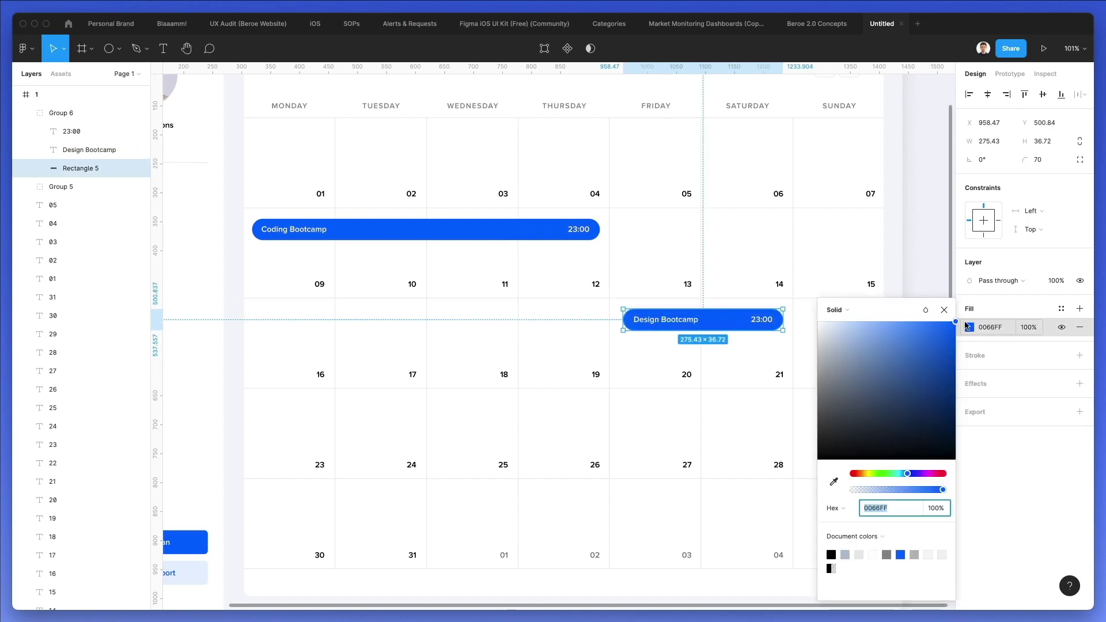
pyautogui.click(863, 474)
pyautogui.click(863, 474)
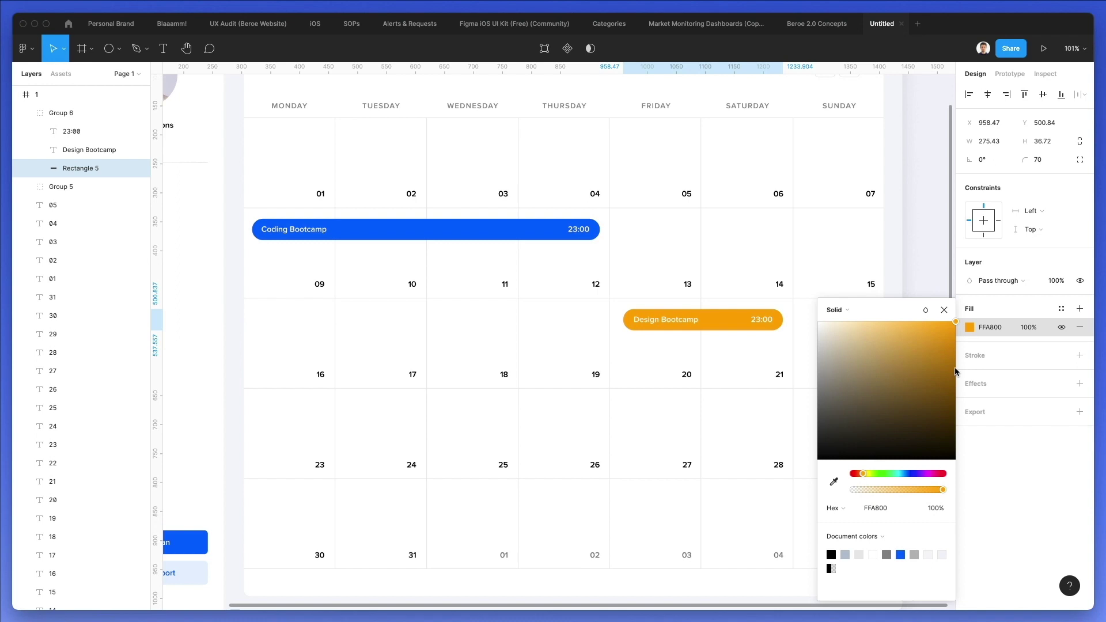
pyautogui.click(675, 394)
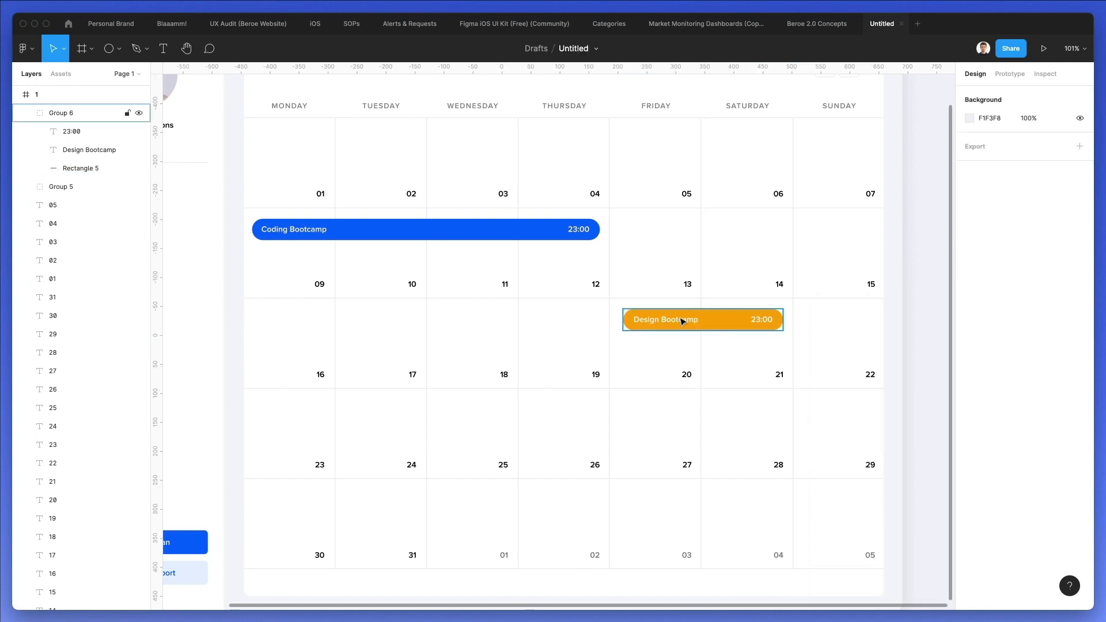
# Step: Duplicate the orange event group into the fourth week row under Tuesday and Wednesday and nudge it down to Y 658.13
pyautogui.click(711, 320)
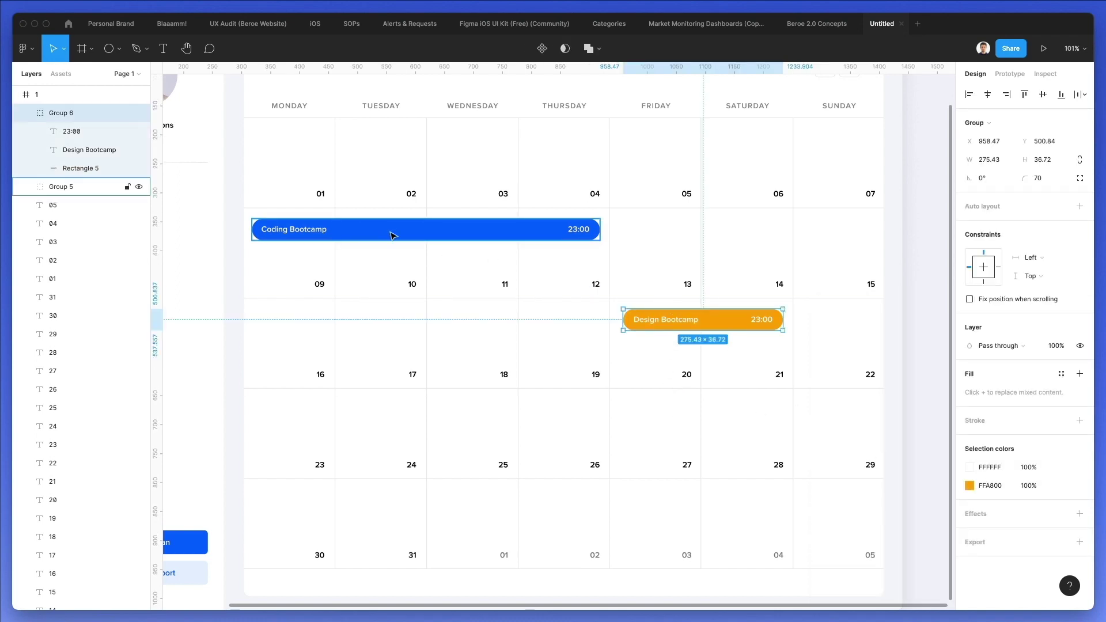
pyautogui.moveTo(701, 318); pyautogui.dragTo(423, 408)
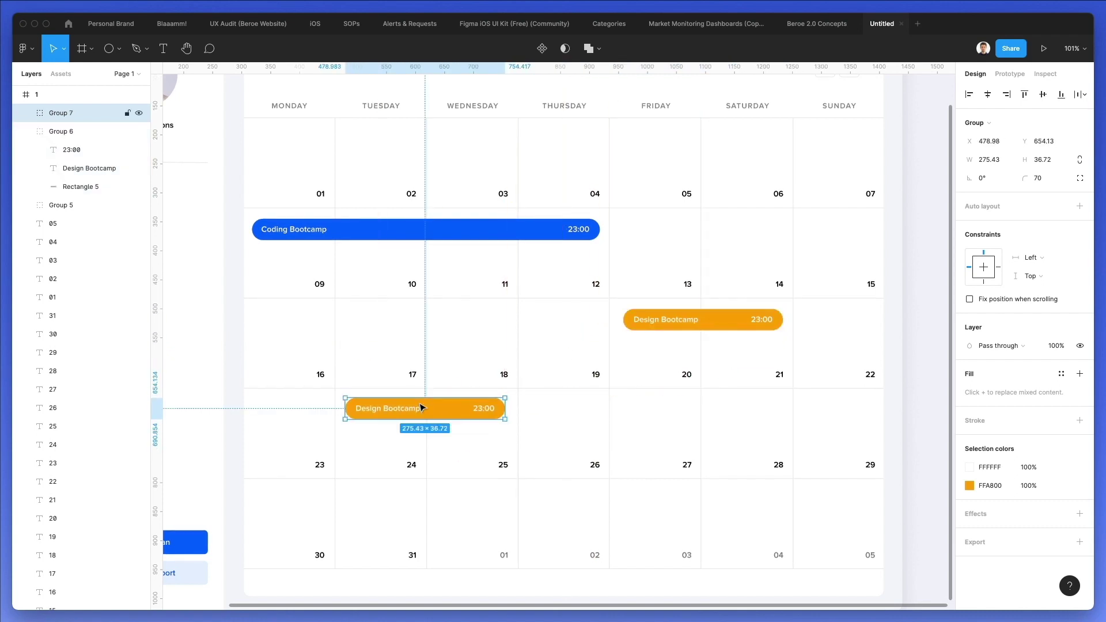
pyautogui.press('Down')
pyautogui.press('Down')
pyautogui.press('Down')
pyautogui.press('Down')
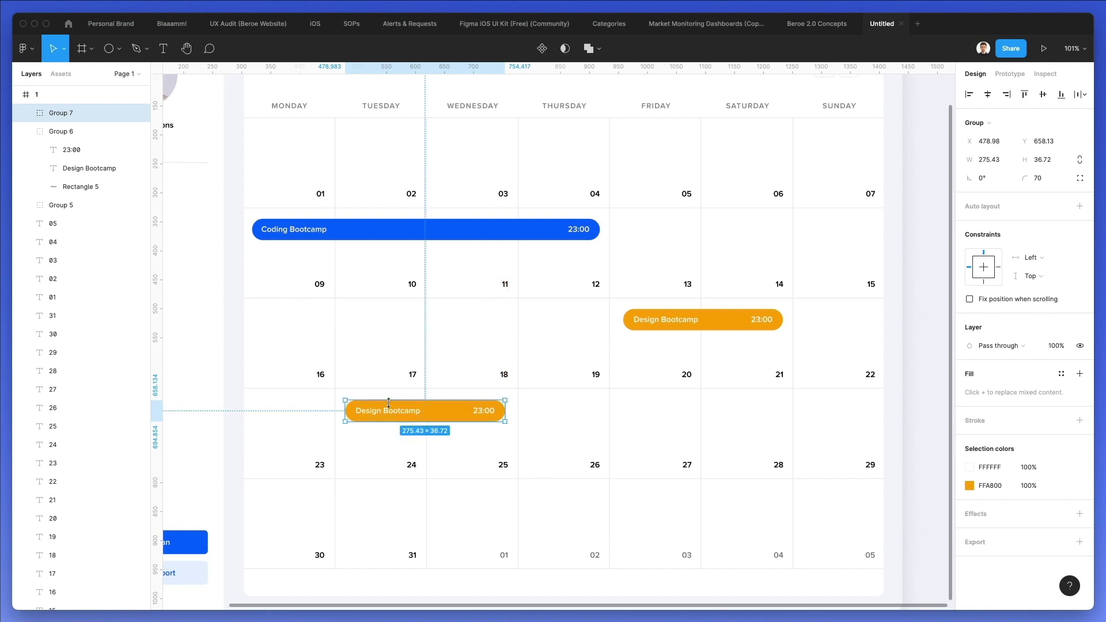
# Step: Change the label of the orange bar in the fourth week row to "UI/UX Bootcamp"
pyautogui.doubleClick(389, 402)
pyautogui.doubleClick(380, 408)
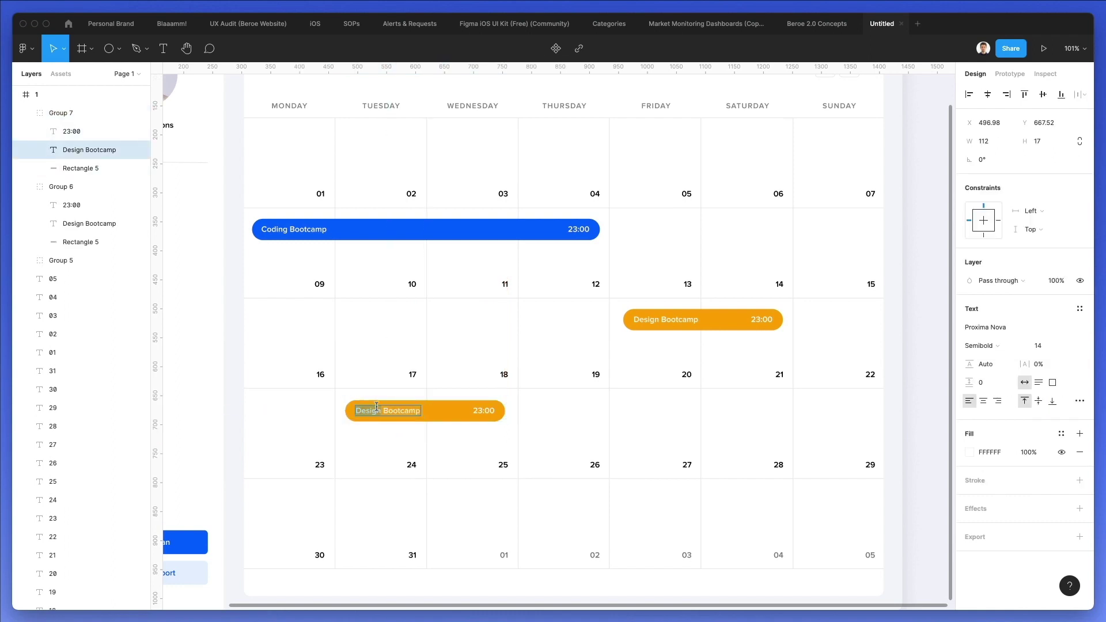
pyautogui.doubleClick(376, 407)
pyautogui.write('UI/UX')
pyautogui.hscroll(3, 538, 415)
pyautogui.press('Escape')
pyautogui.hscroll(-3, 542, 414)
pyautogui.scroll(1, 541, 414)
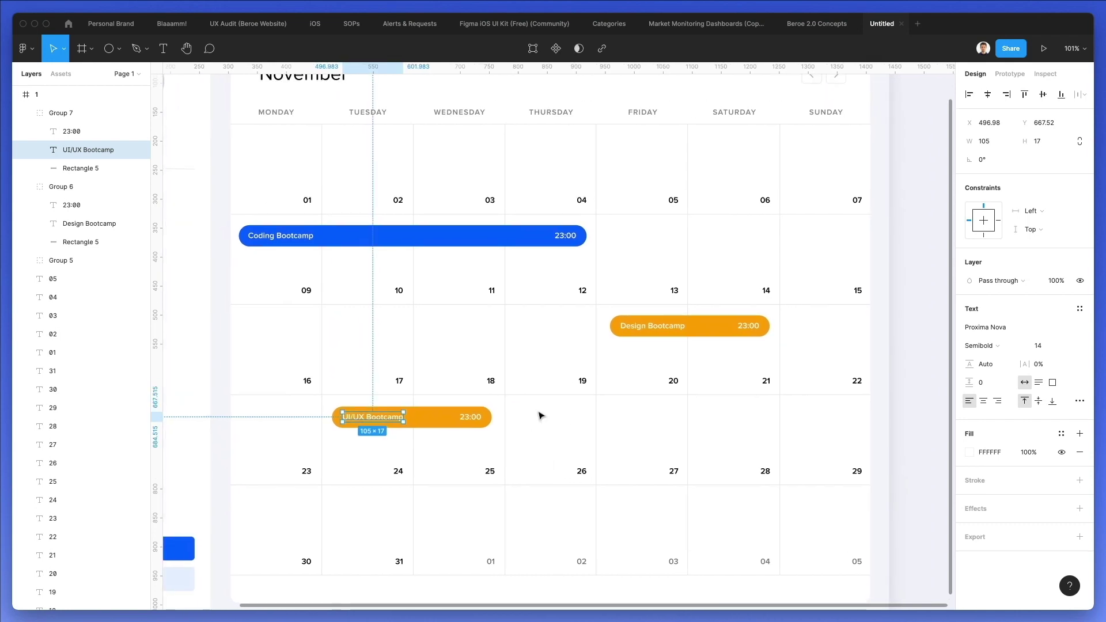
pyautogui.click(558, 410)
# Step: Duplicate the UI/UX Bootcamp event into the last week row under Thursday and Friday and change its label to "Payment"
pyautogui.click(373, 415)
pyautogui.moveTo(373, 415); pyautogui.dragTo(551, 500)
pyautogui.doubleClick(547, 504)
pyautogui.write('P')
pyautogui.scroll(3, 563, 496)
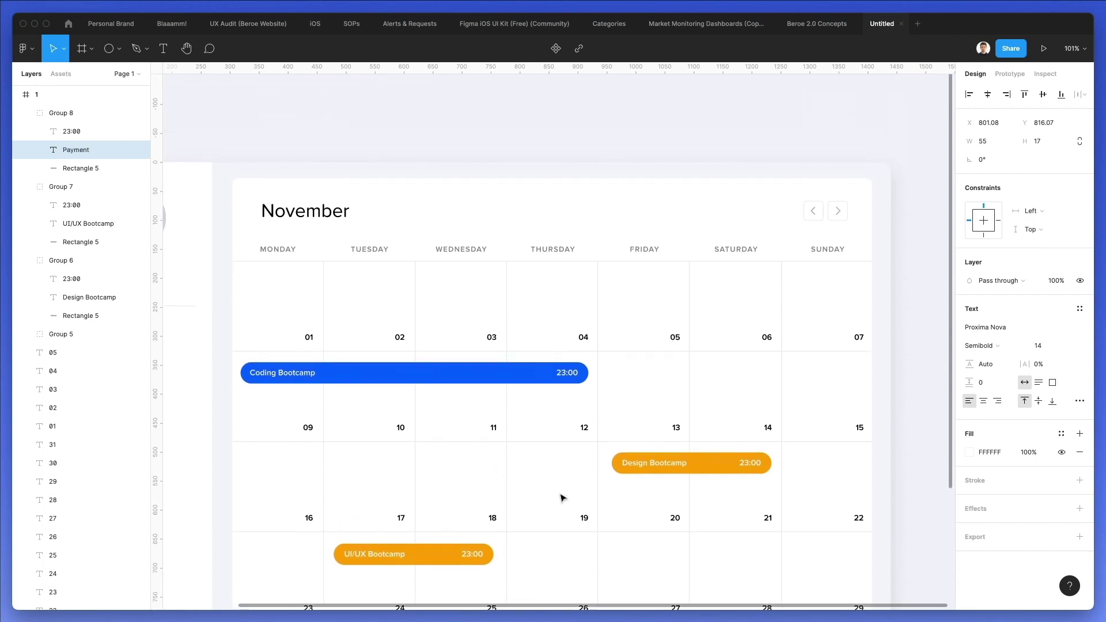
pyautogui.scroll(-6, 570, 497)
pyautogui.press('Escape')
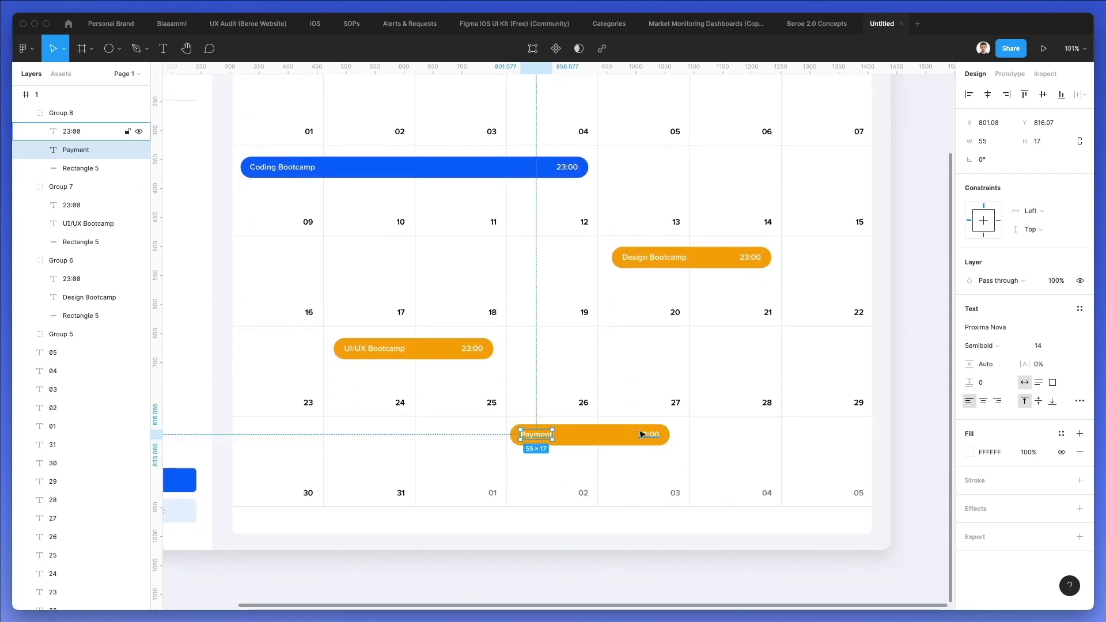
# Step: Change the Payment event's time to 9:00
pyautogui.doubleClick(647, 435)
pyautogui.press('Left')
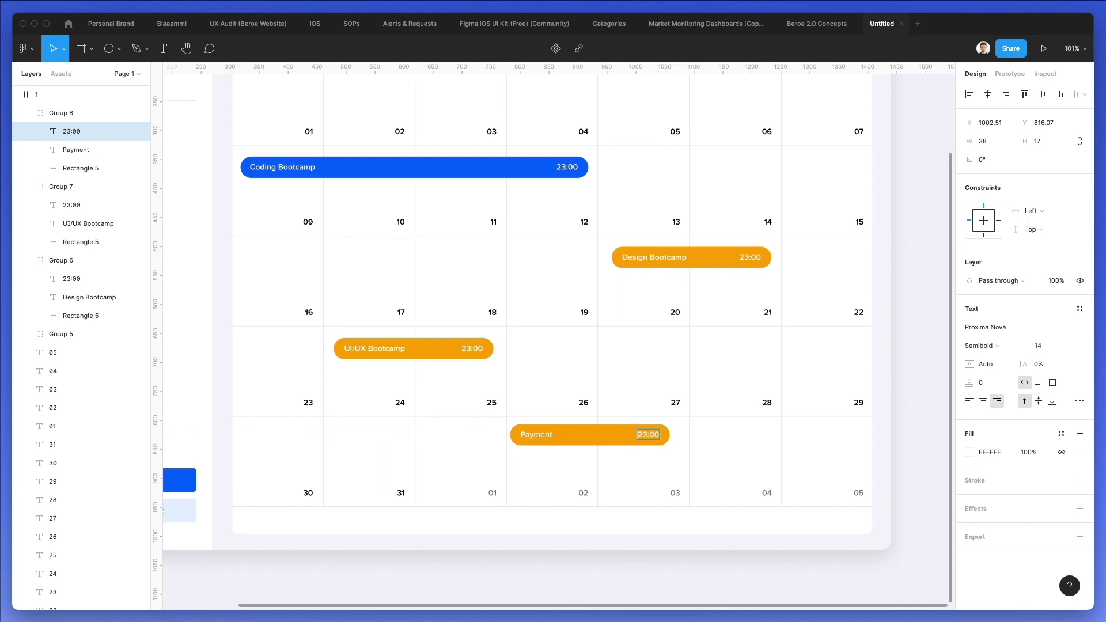
pyautogui.press('Delete')
pyautogui.press('Delete')
pyautogui.write('9')
pyautogui.press('Escape')
pyautogui.press('Escape')
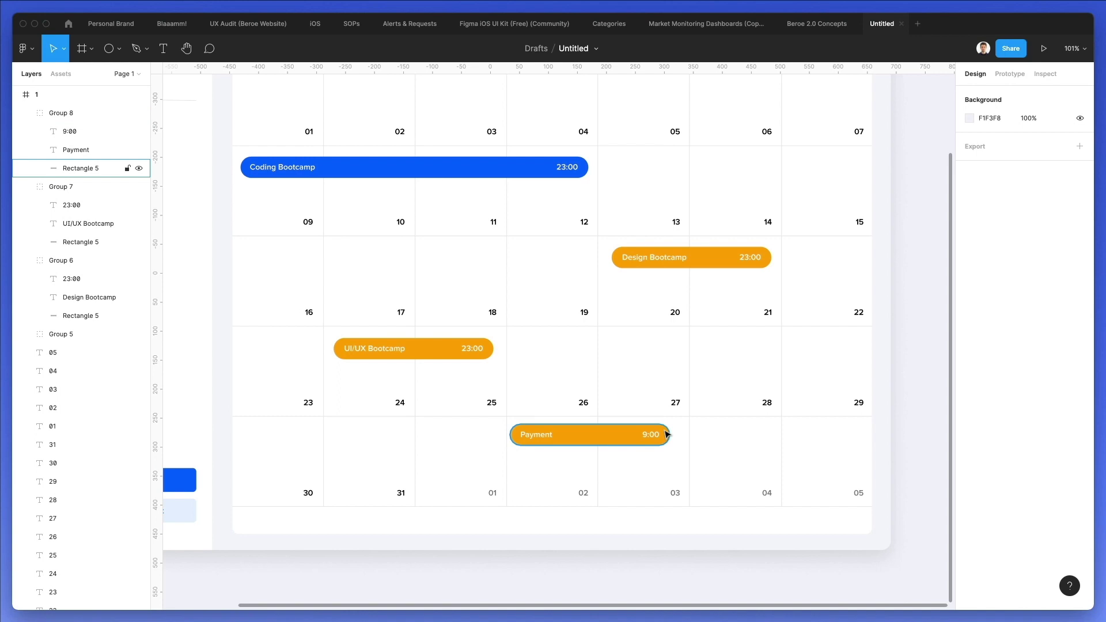
# Step: Shift the Payment event group right to X 795.08
pyautogui.click(666, 434)
pyautogui.press('Escape')
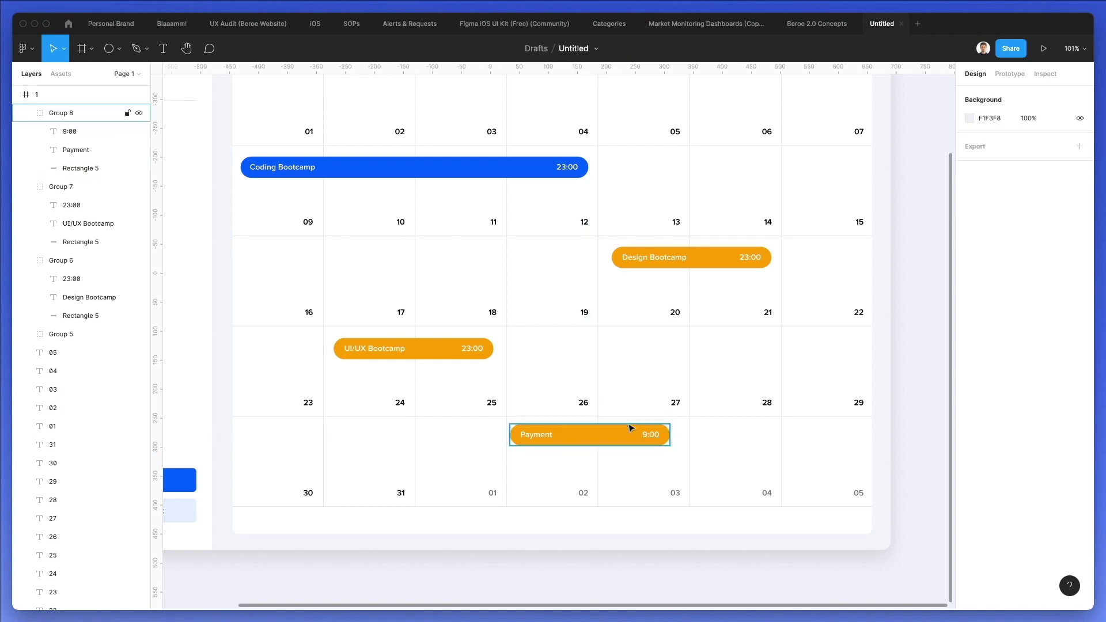
pyautogui.click(625, 427)
pyautogui.moveTo(625, 427); pyautogui.dragTo(628, 422)
pyautogui.press('Right')
pyautogui.press('Right')
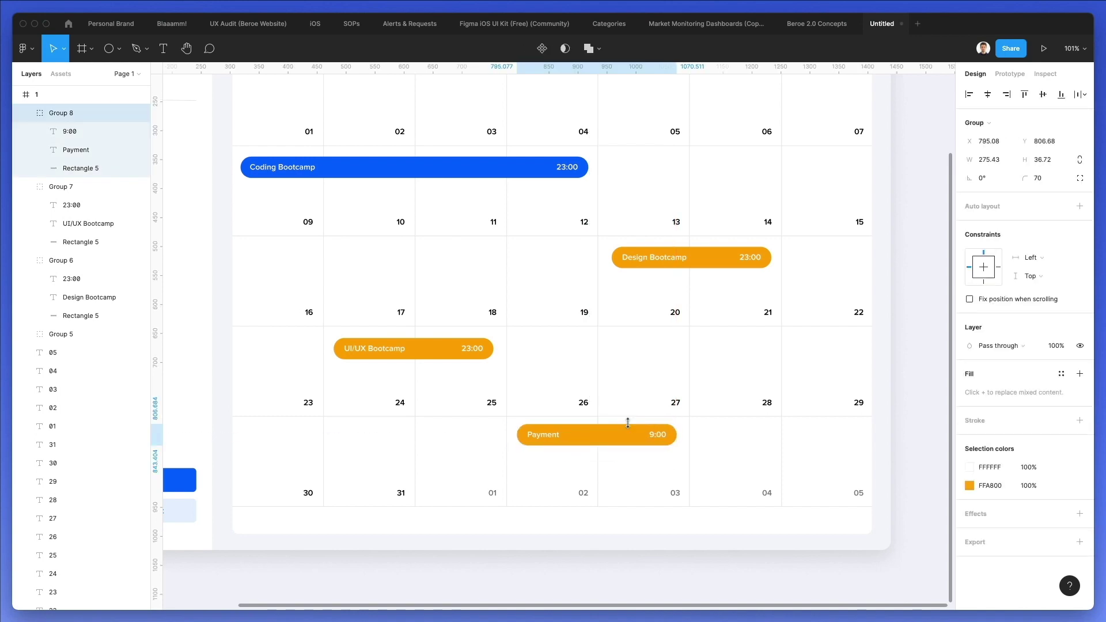
# Step: Recolor the Payment bar to green 00D208
pyautogui.doubleClick(605, 434)
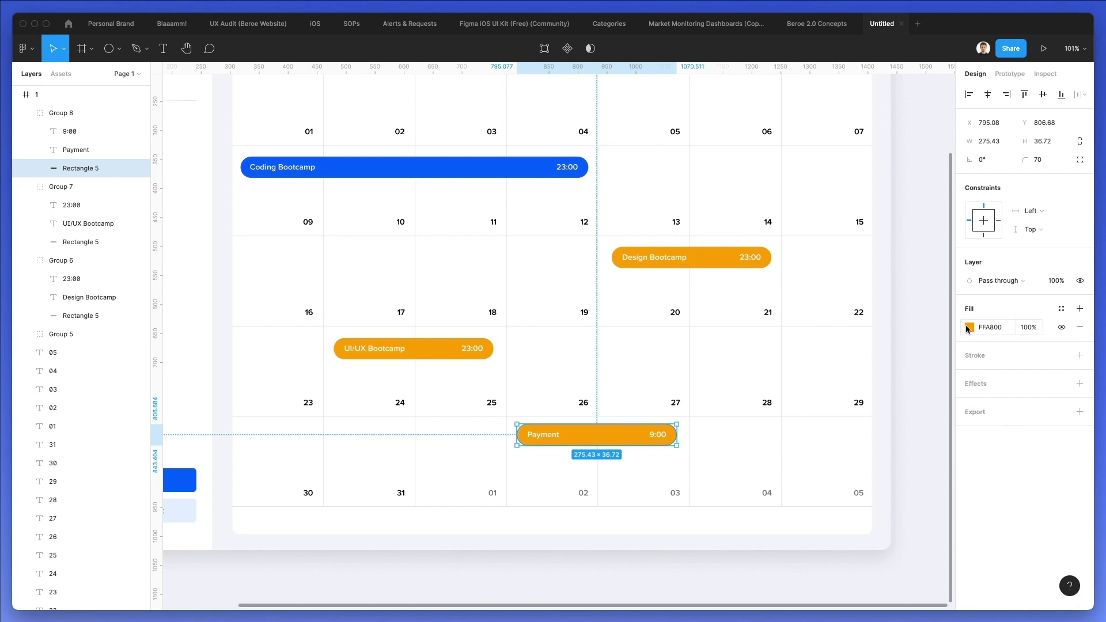
pyautogui.click(969, 328)
pyautogui.moveTo(888, 478); pyautogui.dragTo(884, 473)
pyautogui.moveTo(945, 358)
pyautogui.mouseDown()
pyautogui.moveTo(948, 369)
pyautogui.moveTo(997, 342)
pyautogui.moveTo(1012, 352)
pyautogui.mouseUp()
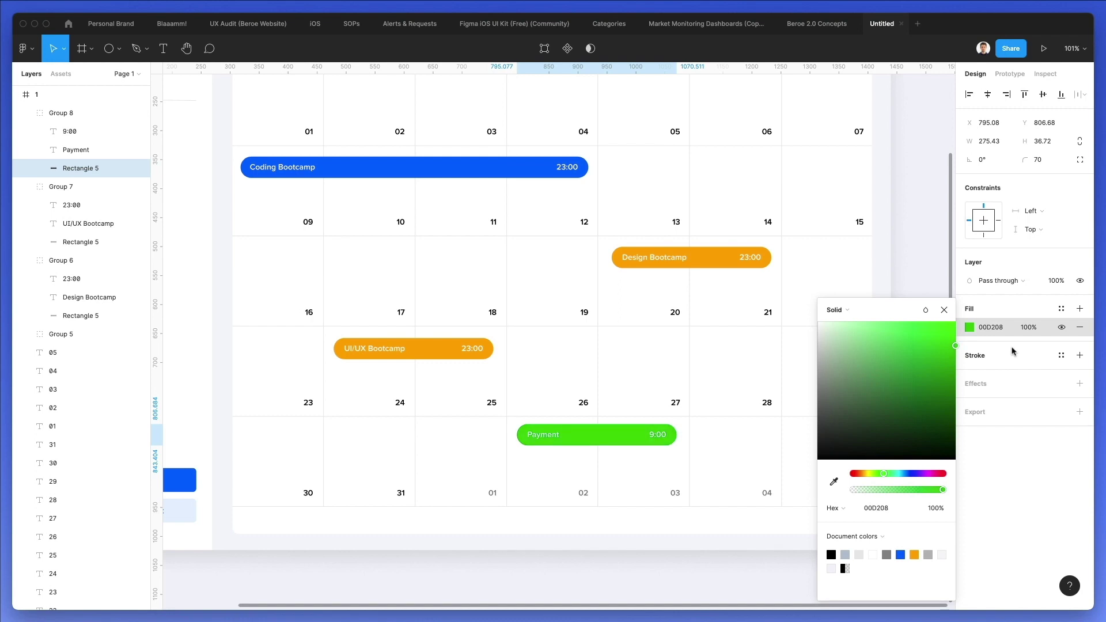
# Step: Recolor the UI/UX Bootcamp bar with the blue sampled from the Coding Bootcamp bar
pyautogui.click(438, 349)
pyautogui.press('i')
pyautogui.click(489, 158)
pyautogui.click(555, 313)
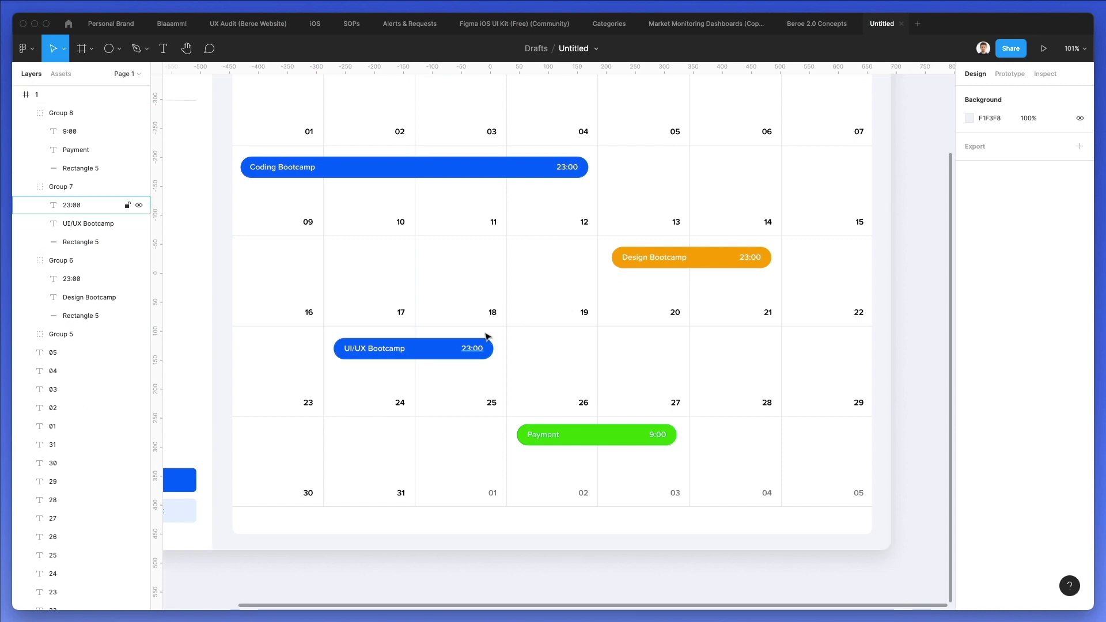
# Step: Change the Design Bootcamp event's time to 11:00
pyautogui.click(749, 257)
pyautogui.doubleClick(746, 257)
pyautogui.write('1')
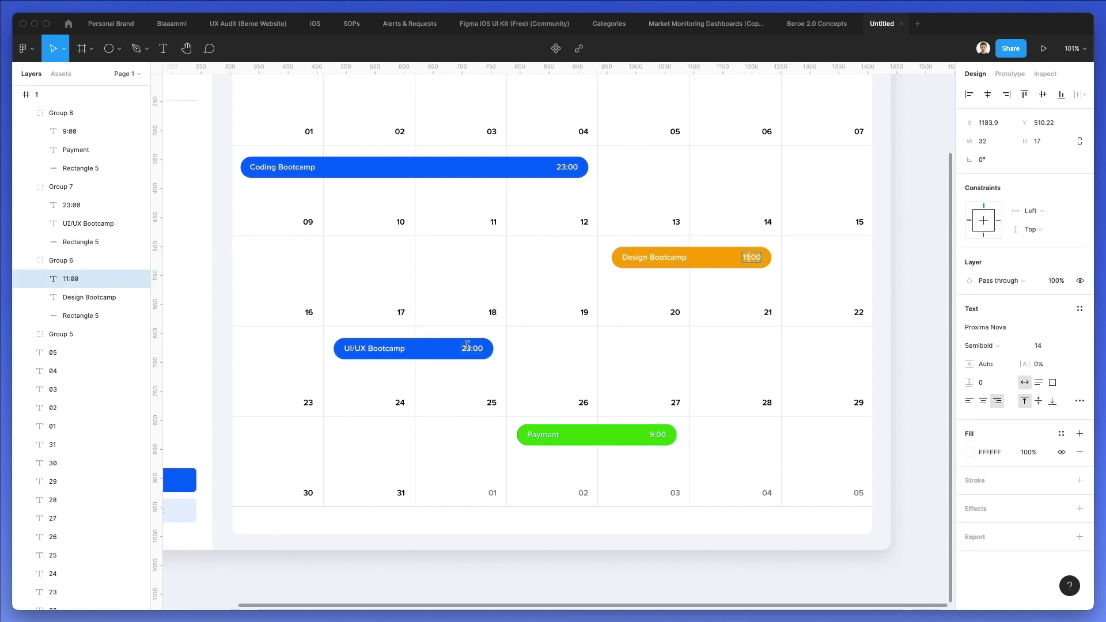
pyautogui.write('1')
# Step: Change the UI/UX Bootcamp event's time to 6:00
pyautogui.click(468, 345)
pyautogui.hscroll(-1, 450, 348)
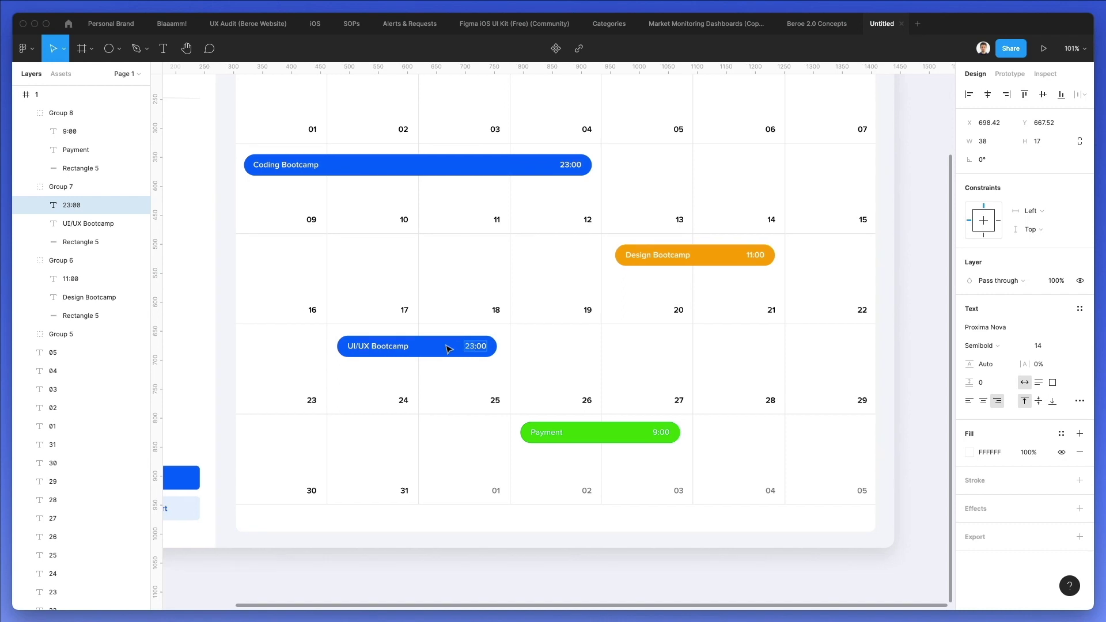
pyautogui.doubleClick(470, 346)
pyautogui.write('6')
pyautogui.press('Escape')
pyautogui.press('Escape')
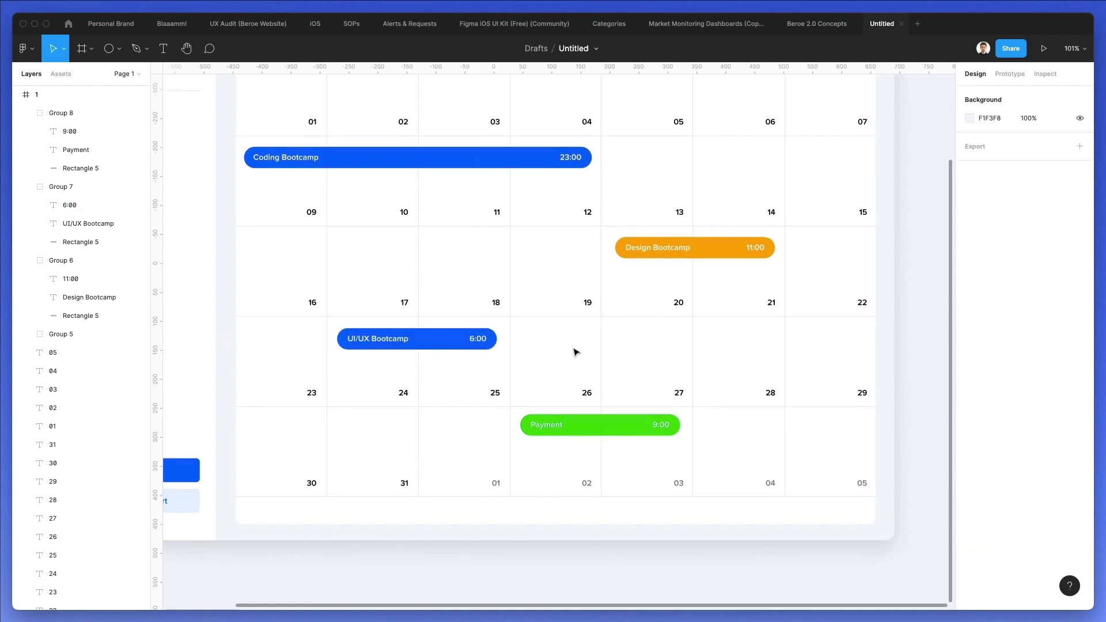
# Step: Hide the interface and examine the whole calendar screen, including its navigation sidebar, day grid and event bars
pyautogui.hotkey('shift', '1')
pyautogui.press('super+backslash')
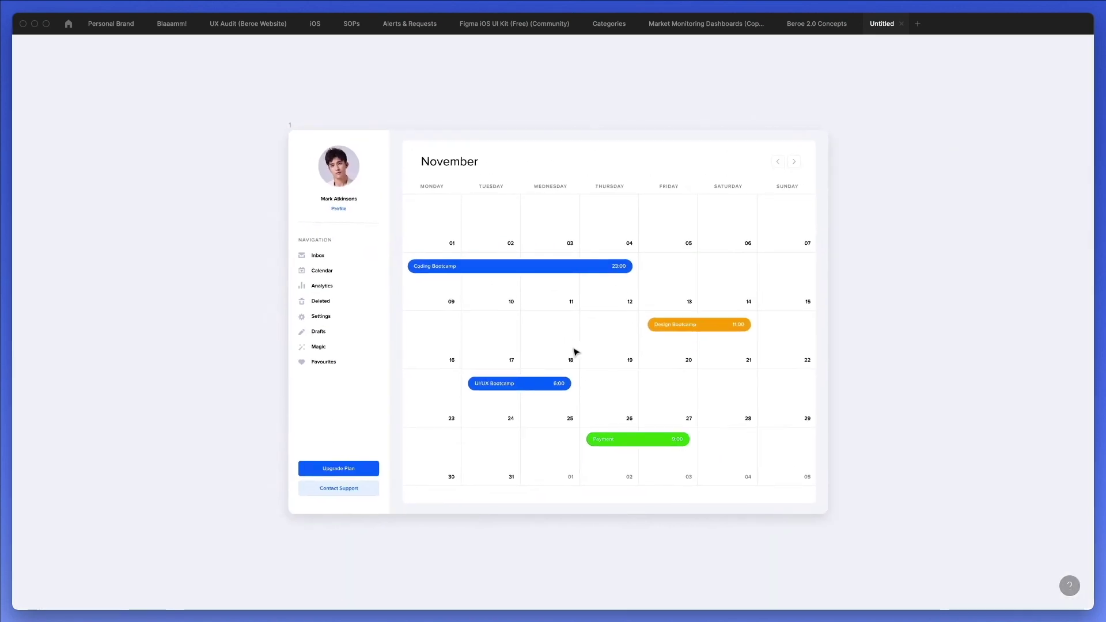
pyautogui.hscroll(1, 634, 283)
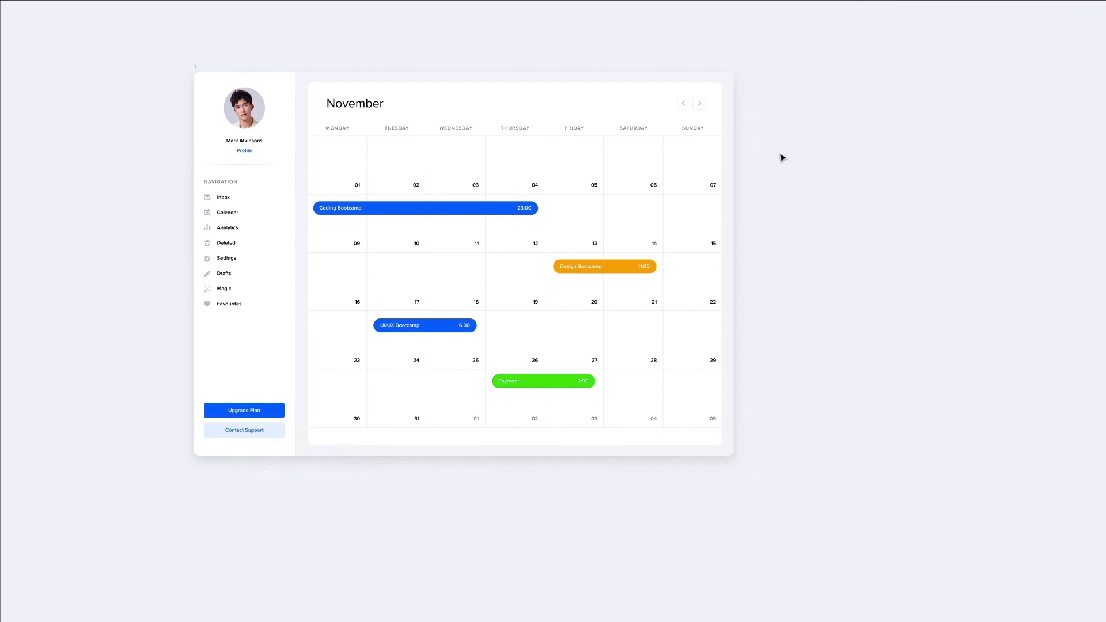
pyautogui.hscroll(-1, 782, 161)
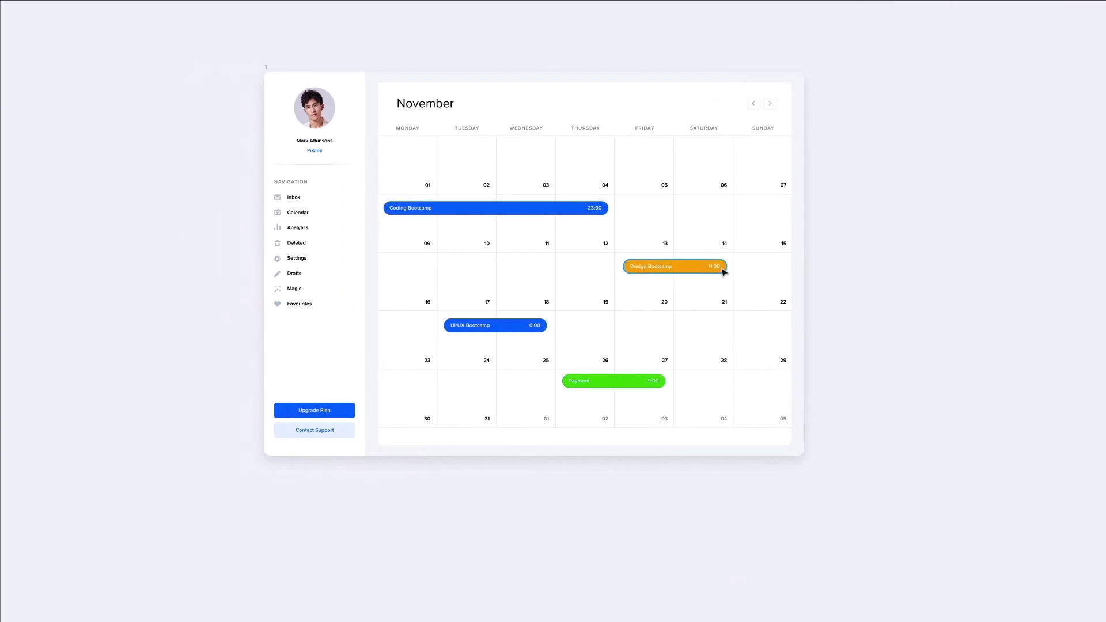
pyautogui.scroll(3, 724, 272)
pyautogui.hscroll(-1, 723, 271)
pyautogui.scroll(1, 724, 272)
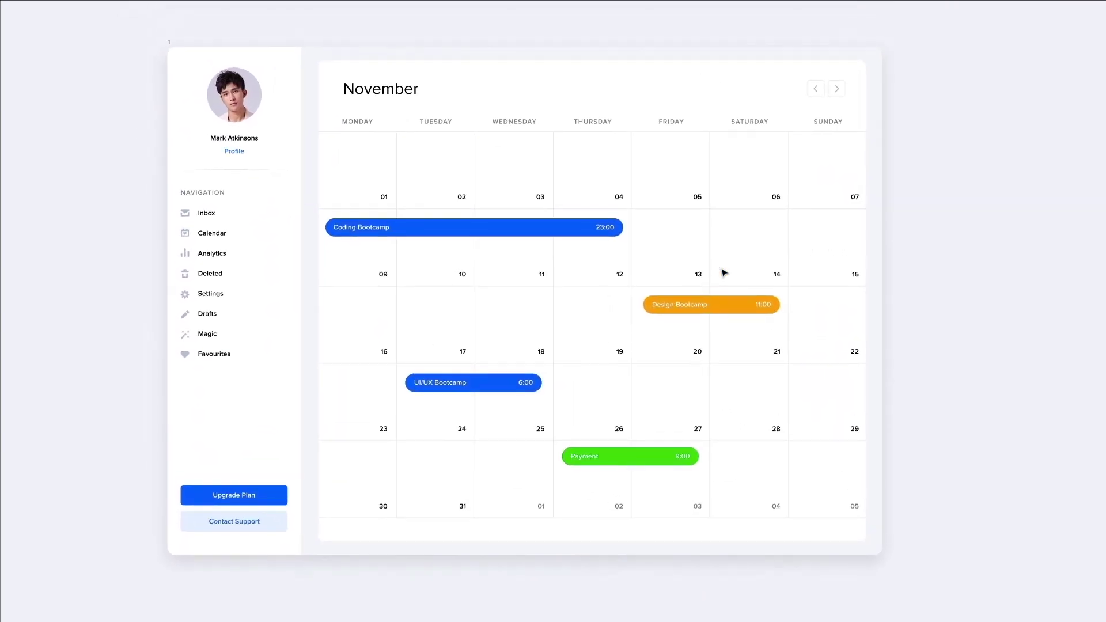
pyautogui.scroll(1, 724, 271)
pyautogui.hscroll(-1, 724, 272)
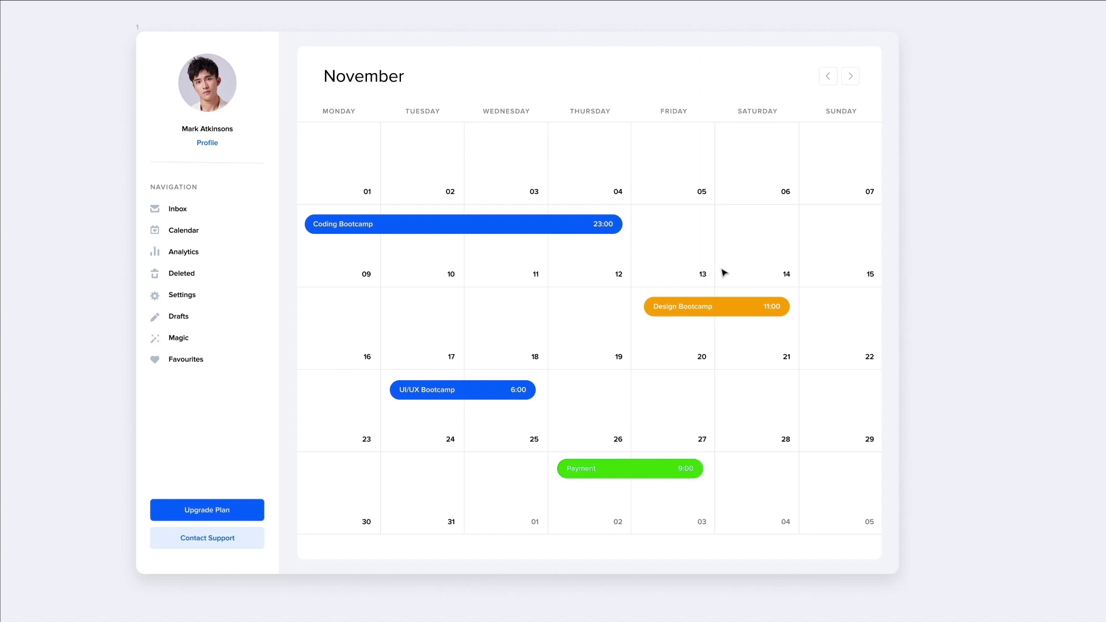
pyautogui.hscroll(-1, 724, 272)
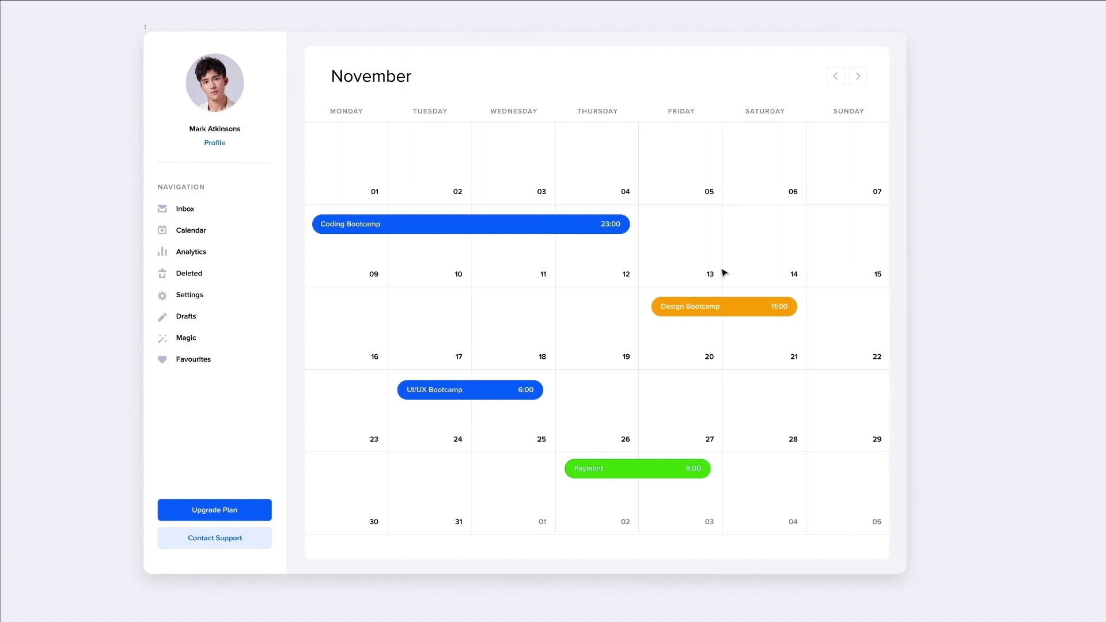
pyautogui.scroll(1, 725, 272)
pyautogui.hscroll(-2, 724, 272)
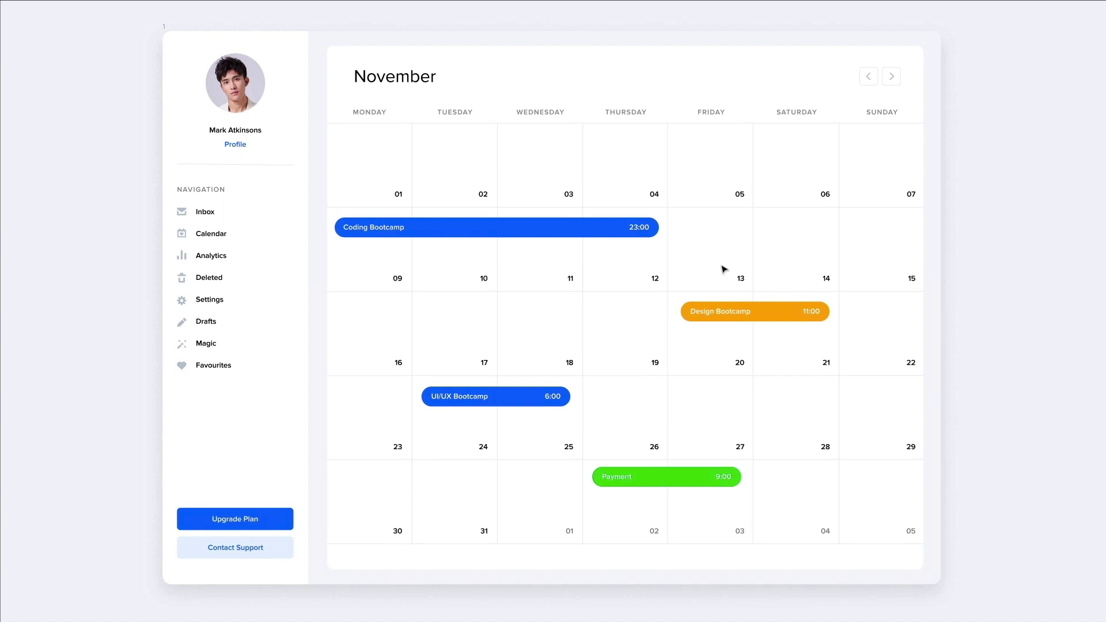
pyautogui.scroll(-1, 724, 269)
pyautogui.hscroll(1, 723, 269)
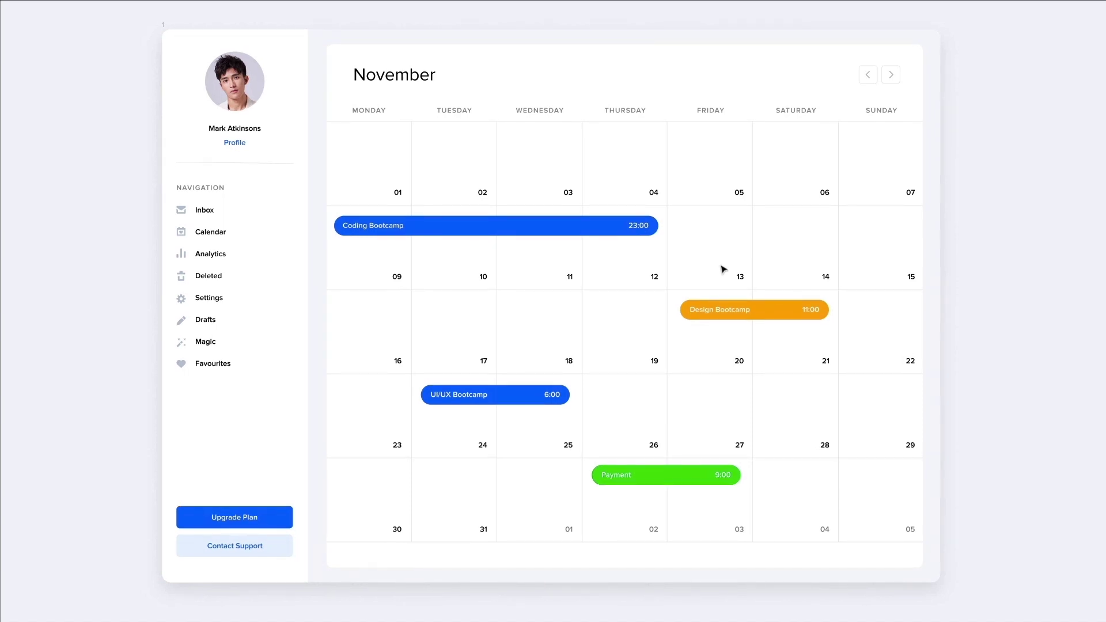
pyautogui.hscroll(2, 724, 269)
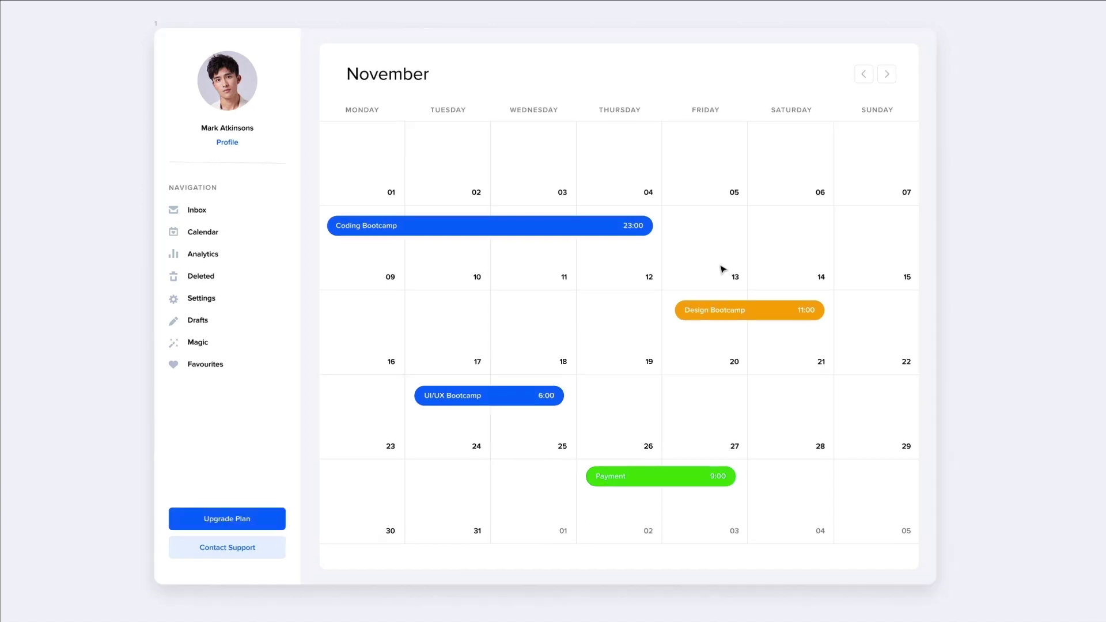
pyautogui.scroll(1, 724, 269)
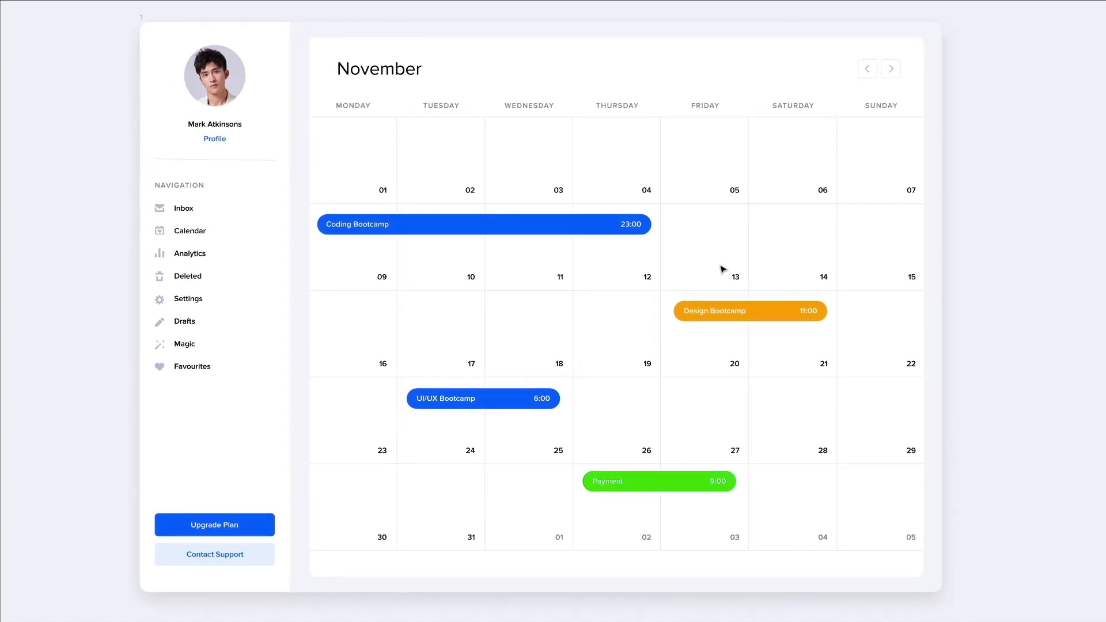
pyautogui.hscroll(-2, 723, 269)
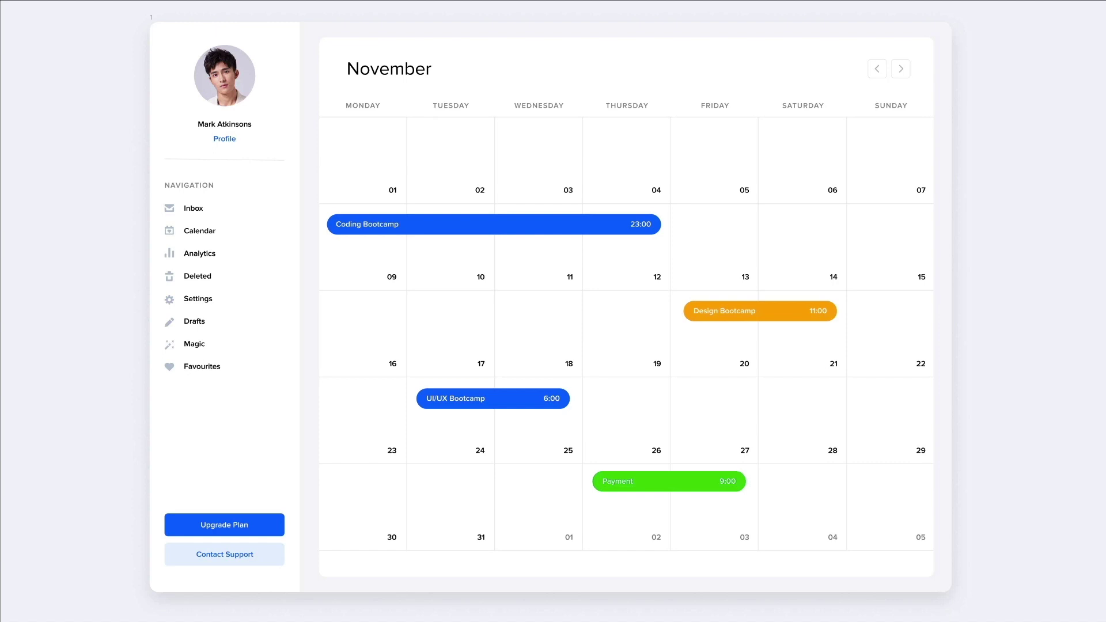
pyautogui.scroll(1, 551, 307)
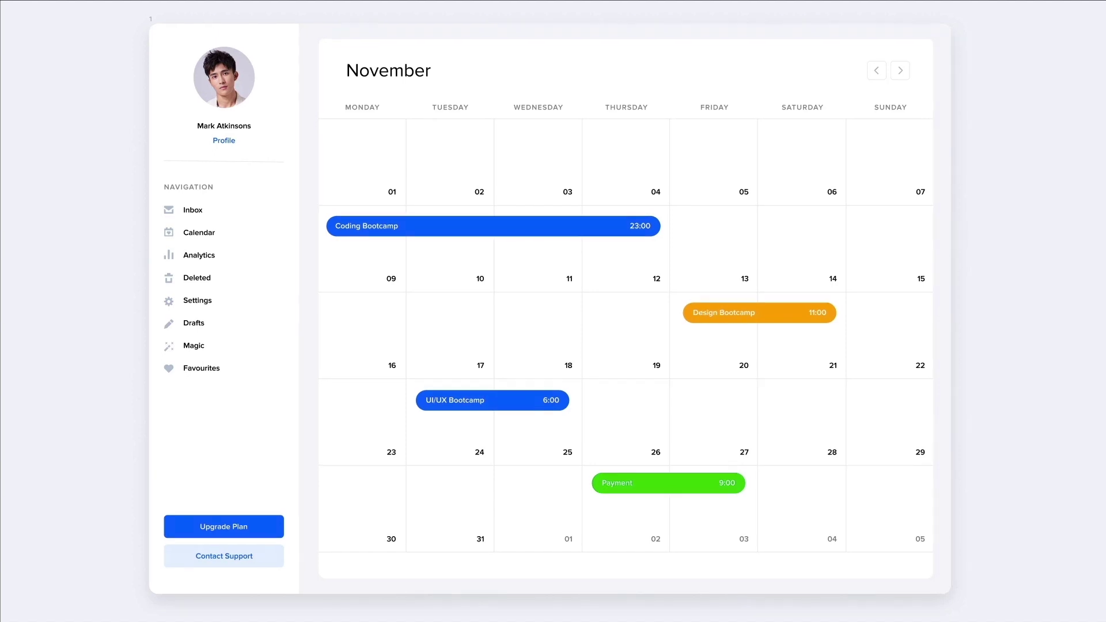